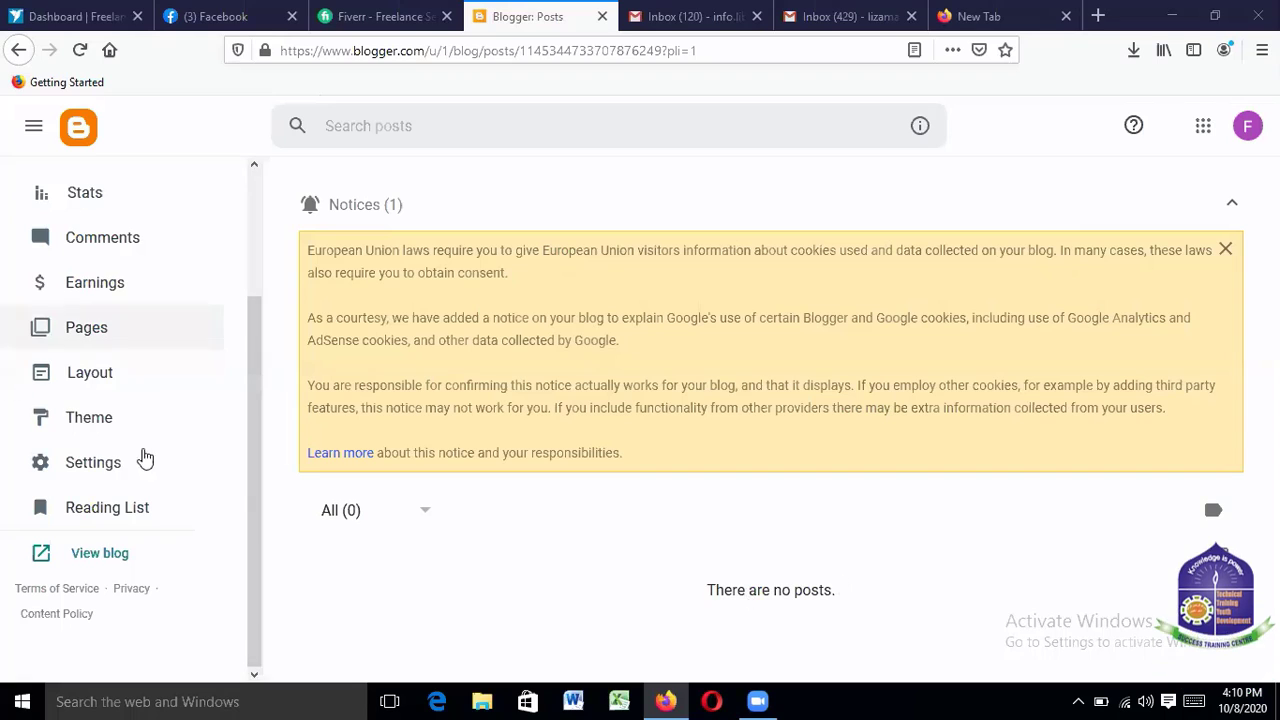
Open the settings of the Fun Traveling blog at the Basic section
{"action": "left_click", "coordinate": [116, 465]}
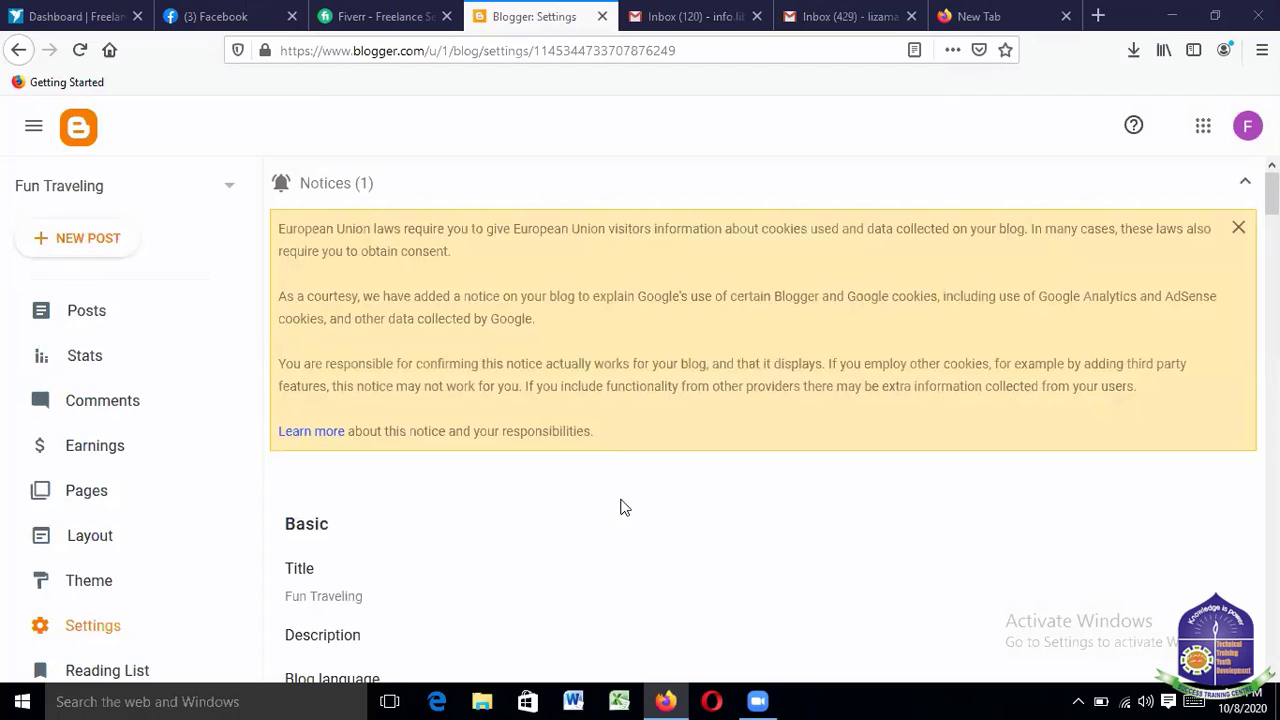
{"action": "scroll", "coordinate": [686, 477], "scroll_direction": "down", "scroll_amount": 4}
{"action": "scroll", "coordinate": [714, 462], "scroll_direction": "down", "scroll_amount": 1}
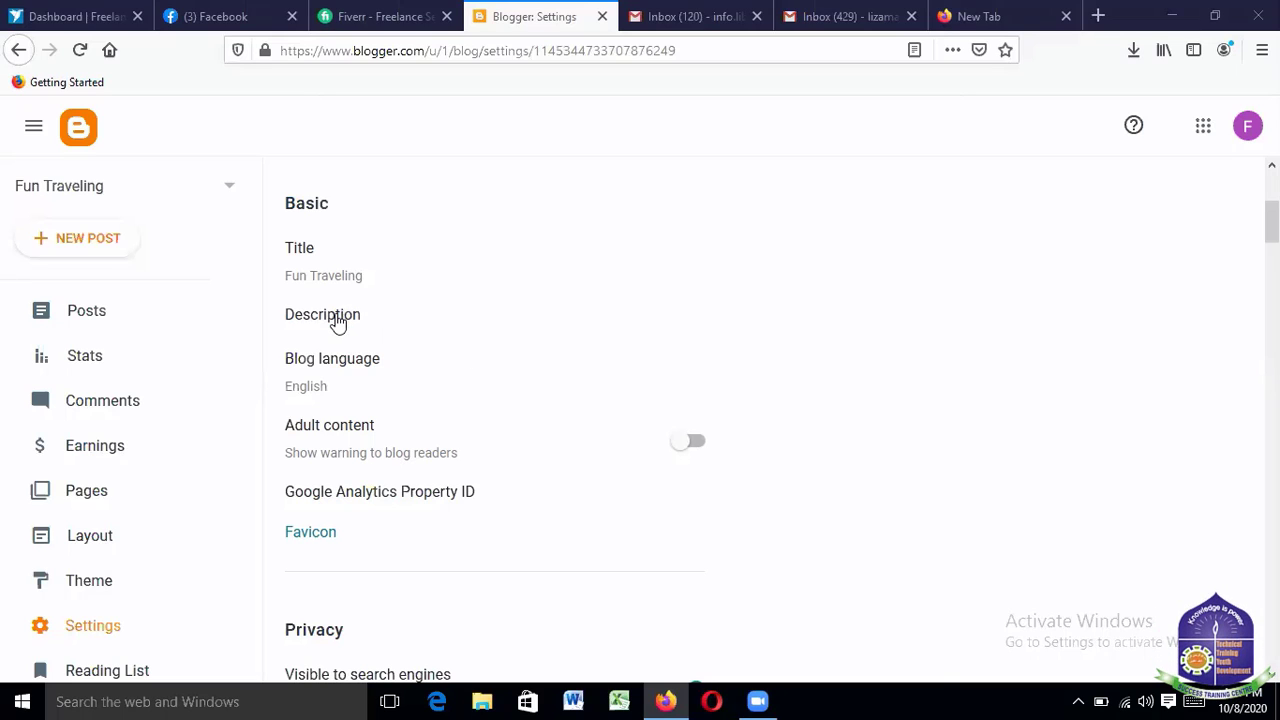
Enter "i love to travel. our world is very beautiful." as the blog description
{"action": "left_click", "coordinate": [338, 316]}
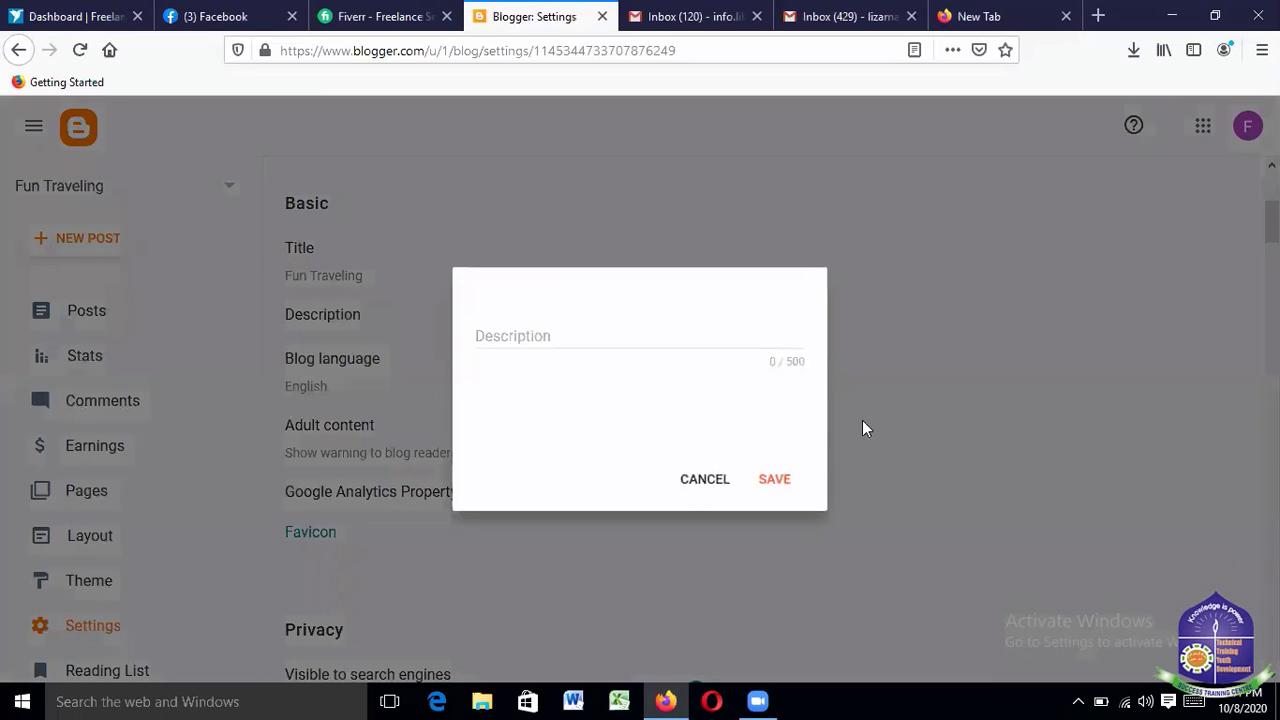
{"action": "left_click", "coordinate": [509, 375]}
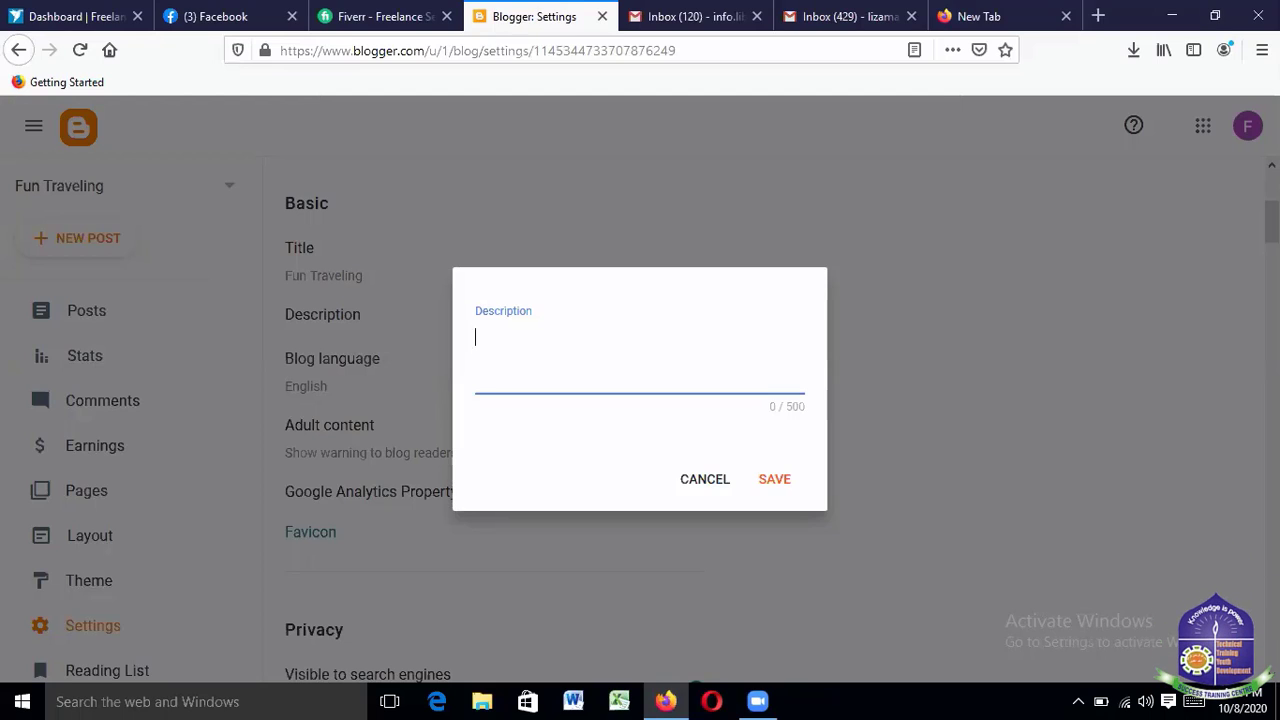
{"action": "type", "text": "i love "}
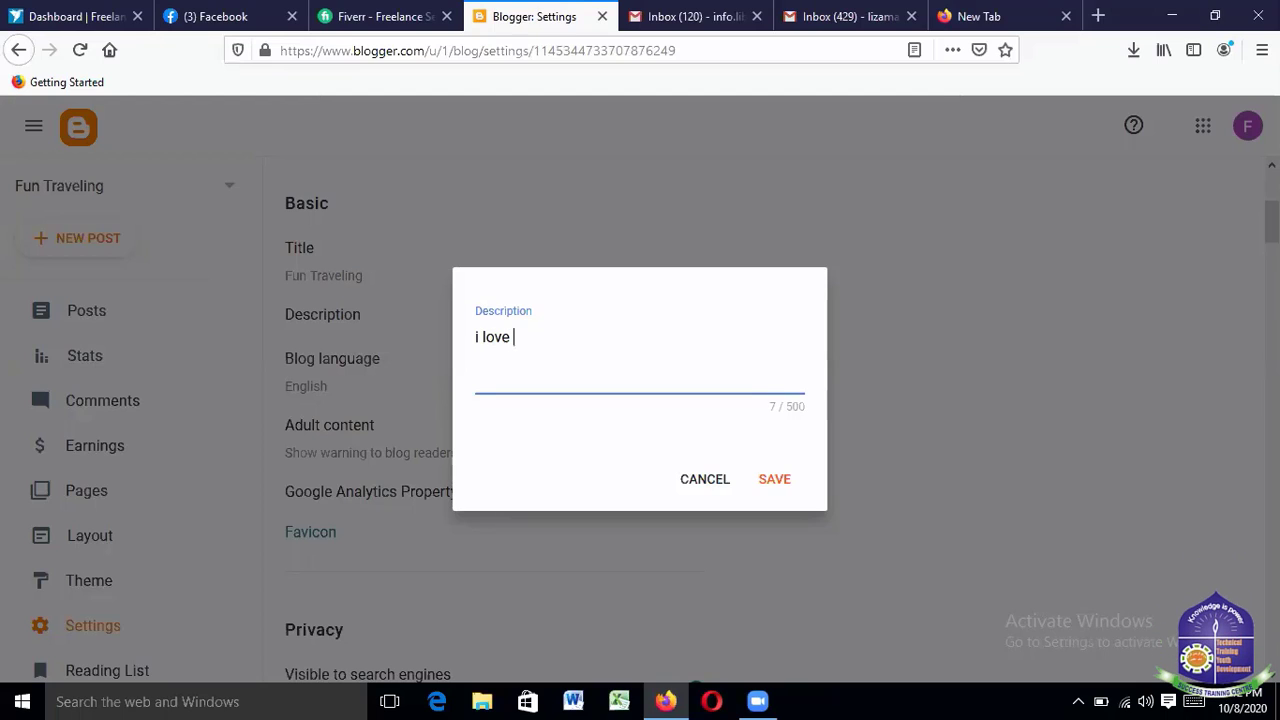
{"action": "type", "text": "to tra"}
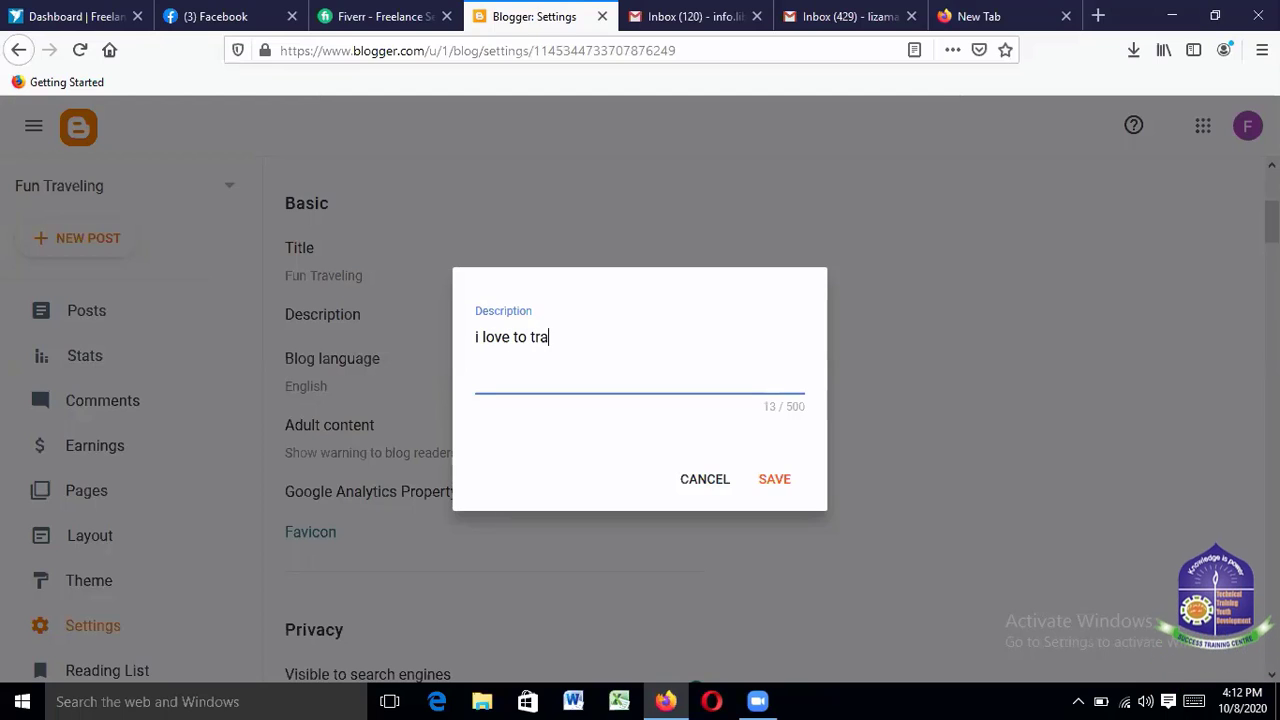
{"action": "type", "text": "vel. "}
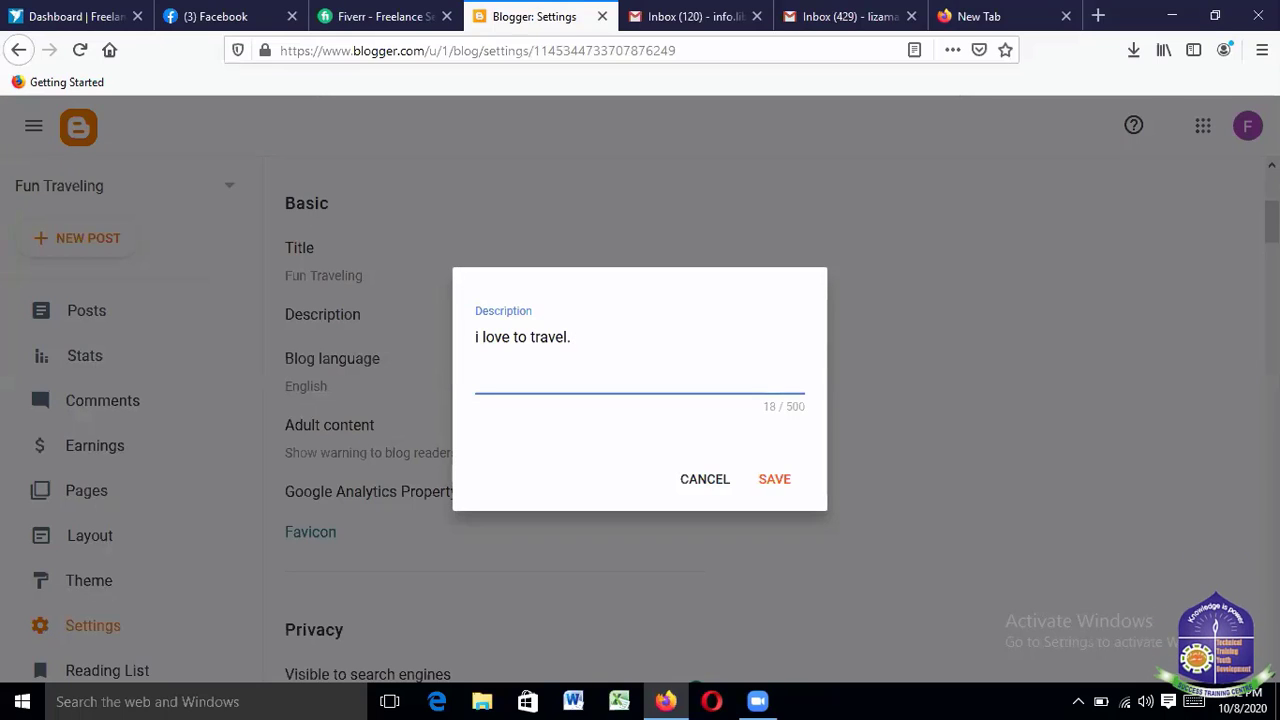
{"action": "type", "text": "our "}
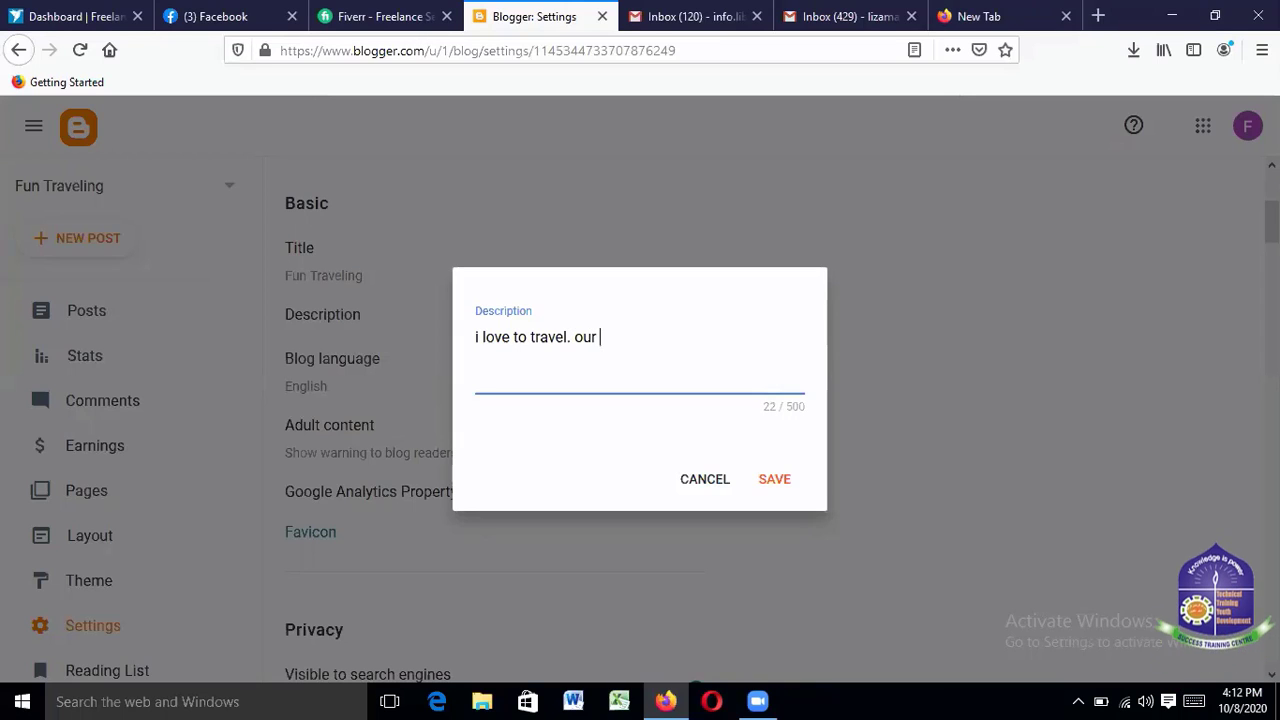
{"action": "type", "text": "world is"}
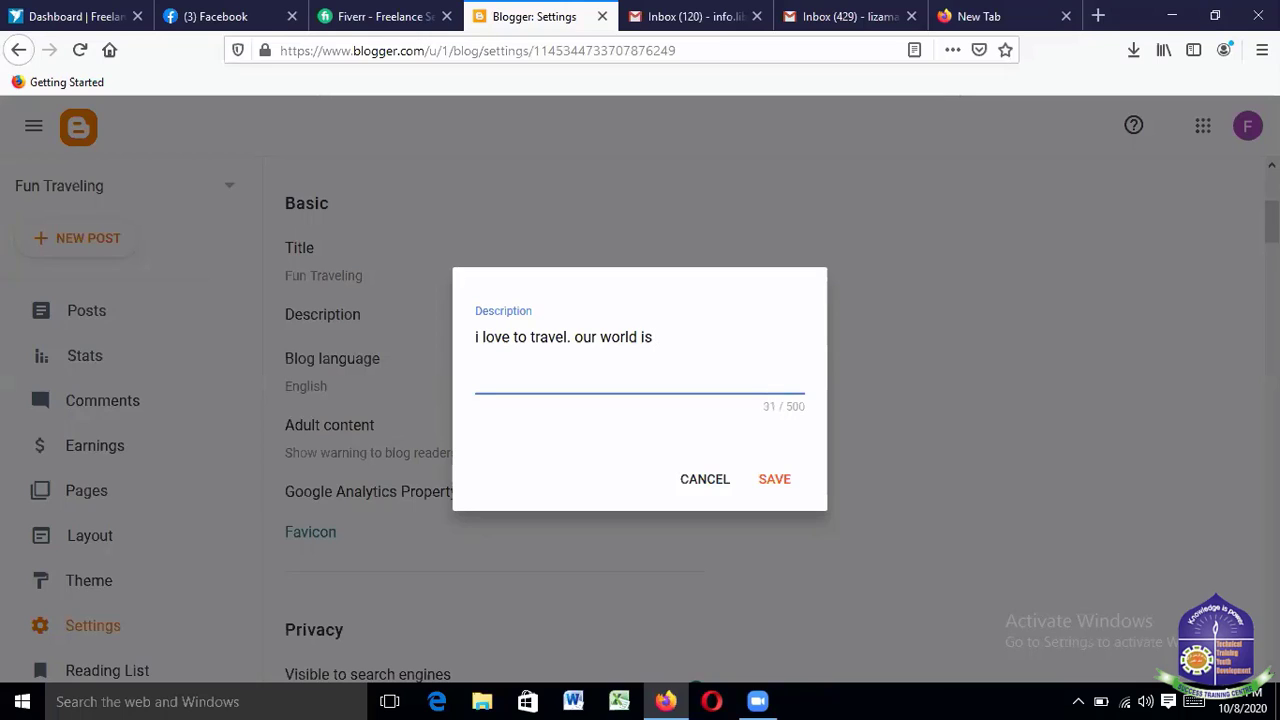
{"action": "type", "text": "very "}
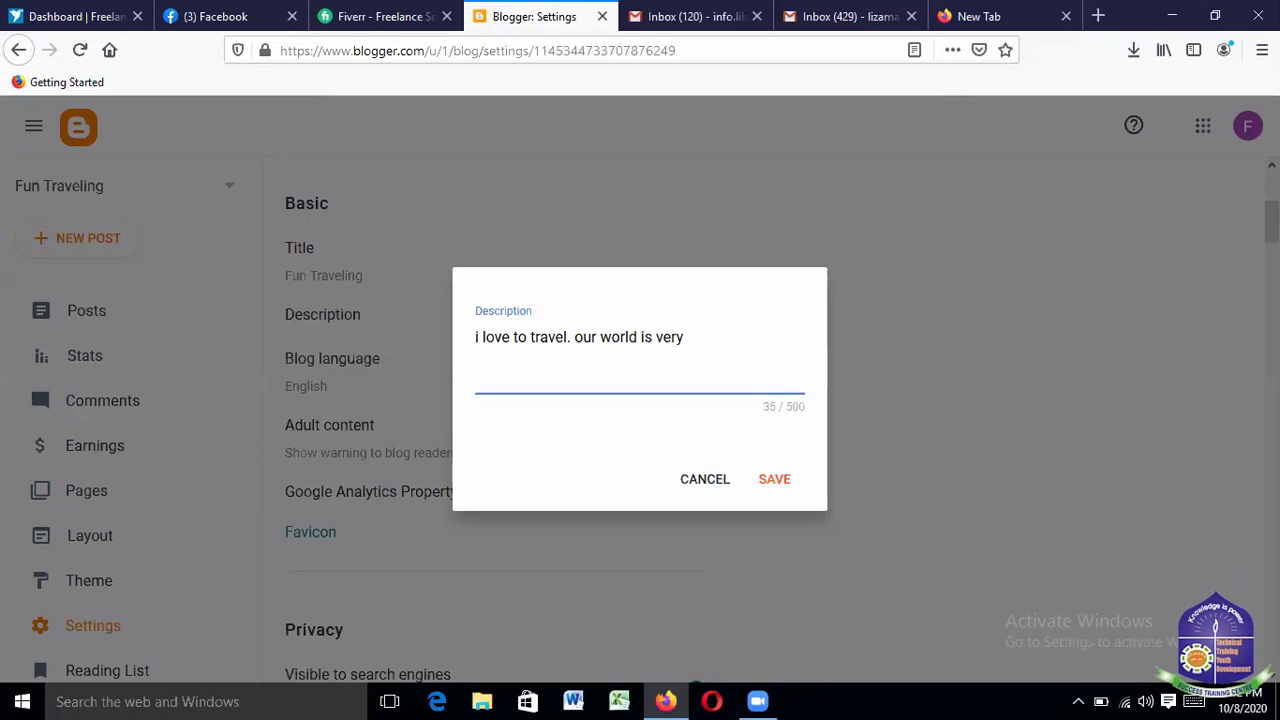
{"action": "type", "text": "be"}
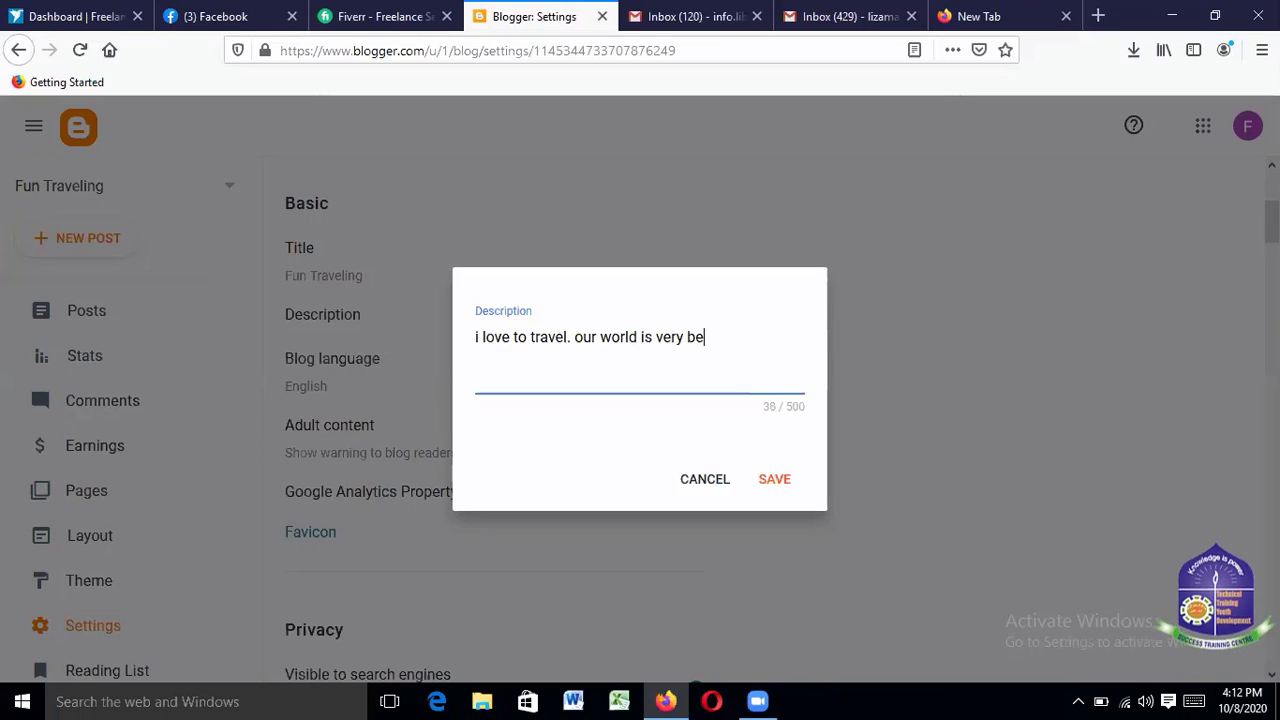
{"action": "type", "text": "auti"}
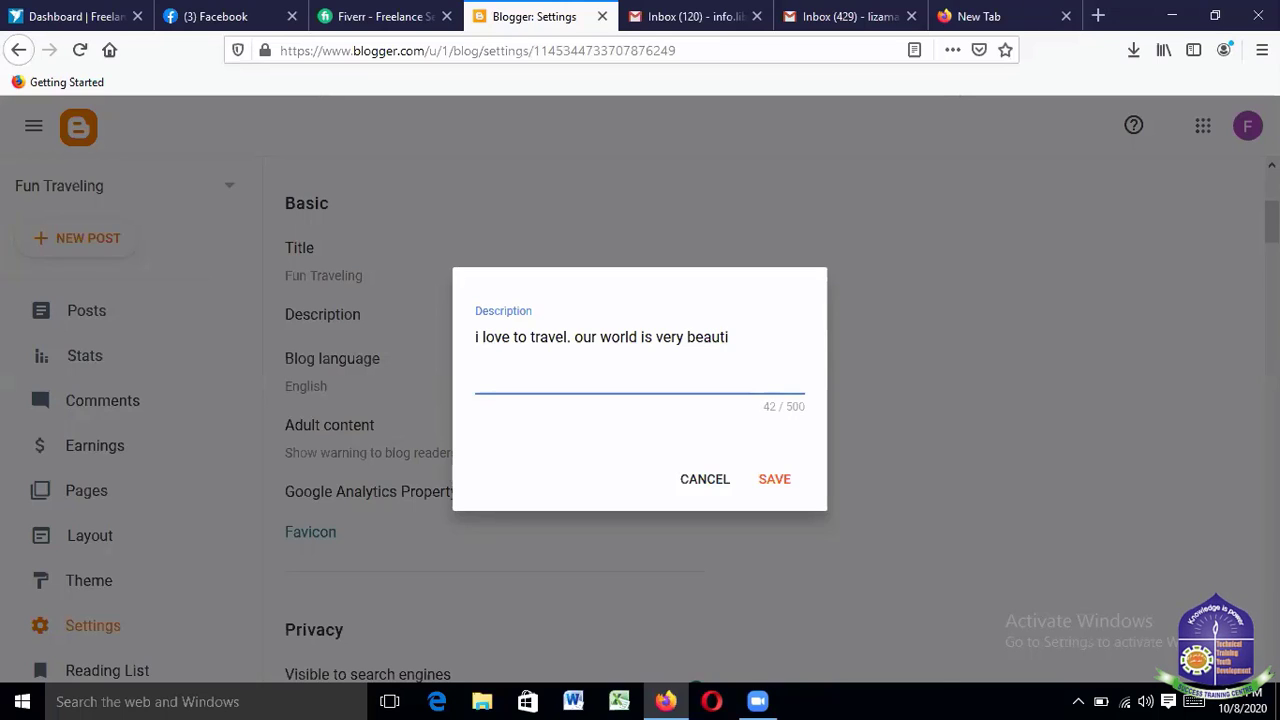
{"action": "type", "text": "ful."}
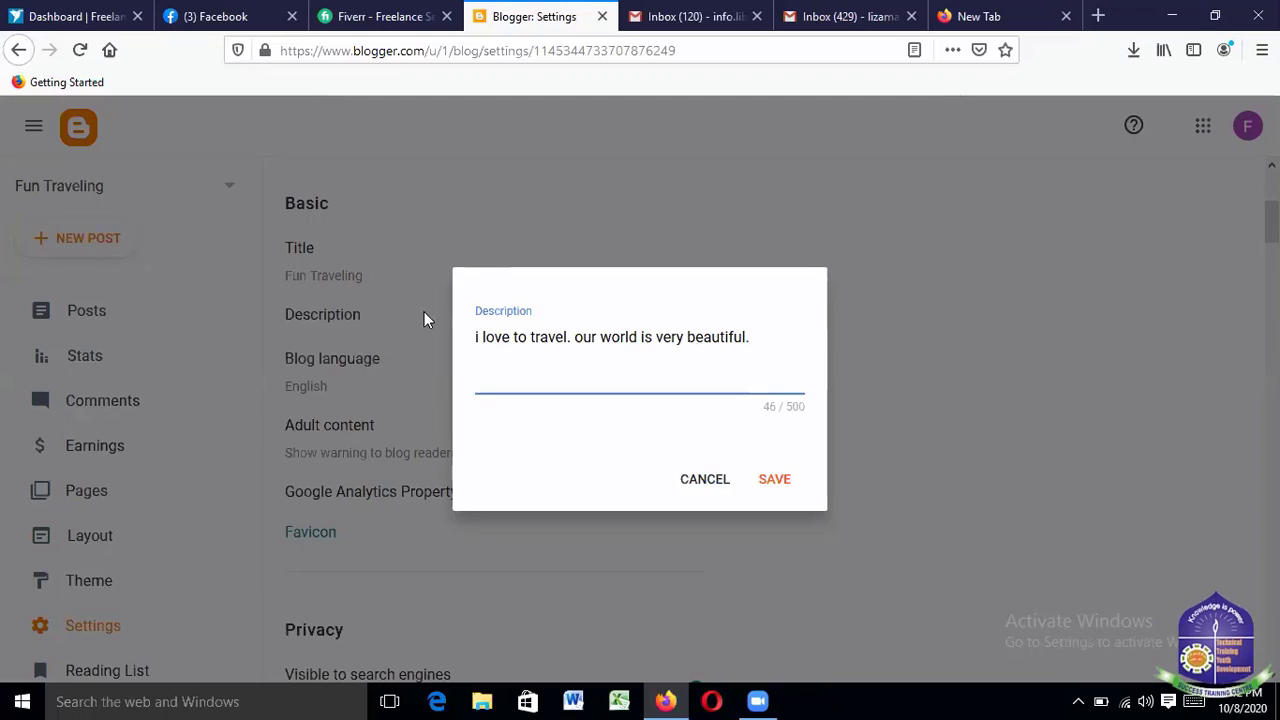
Capitalize the first letter of both sentences in the description, giving "I love" and "Our world"
{"action": "left_click", "coordinate": [483, 336]}
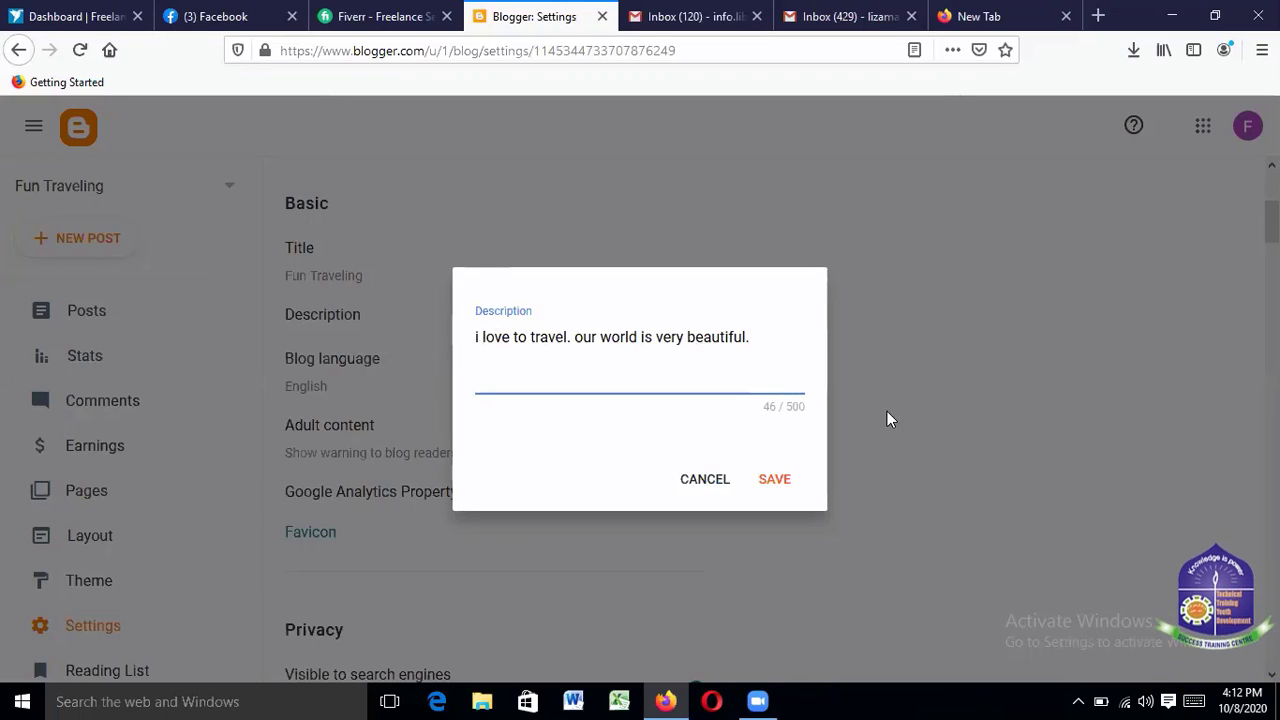
{"action": "key", "text": "BackSpace"}
{"action": "key", "text": "BackSpace"}
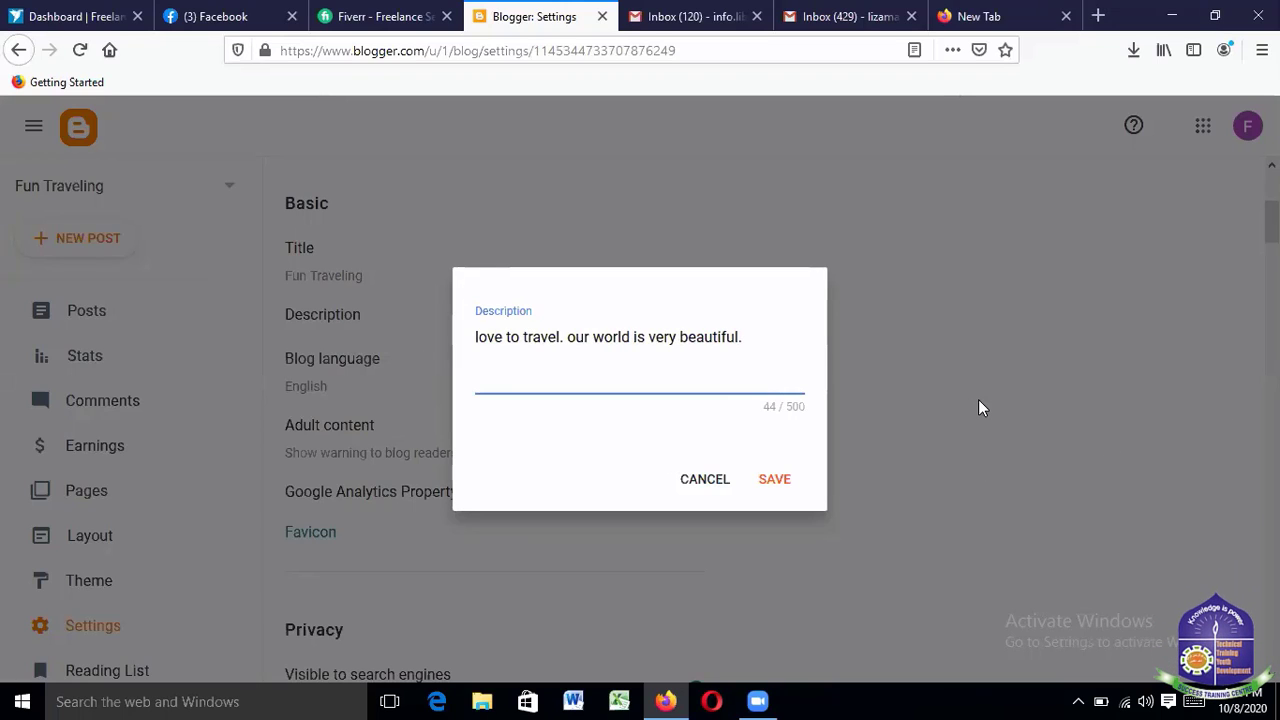
{"action": "type", "text": "I"}
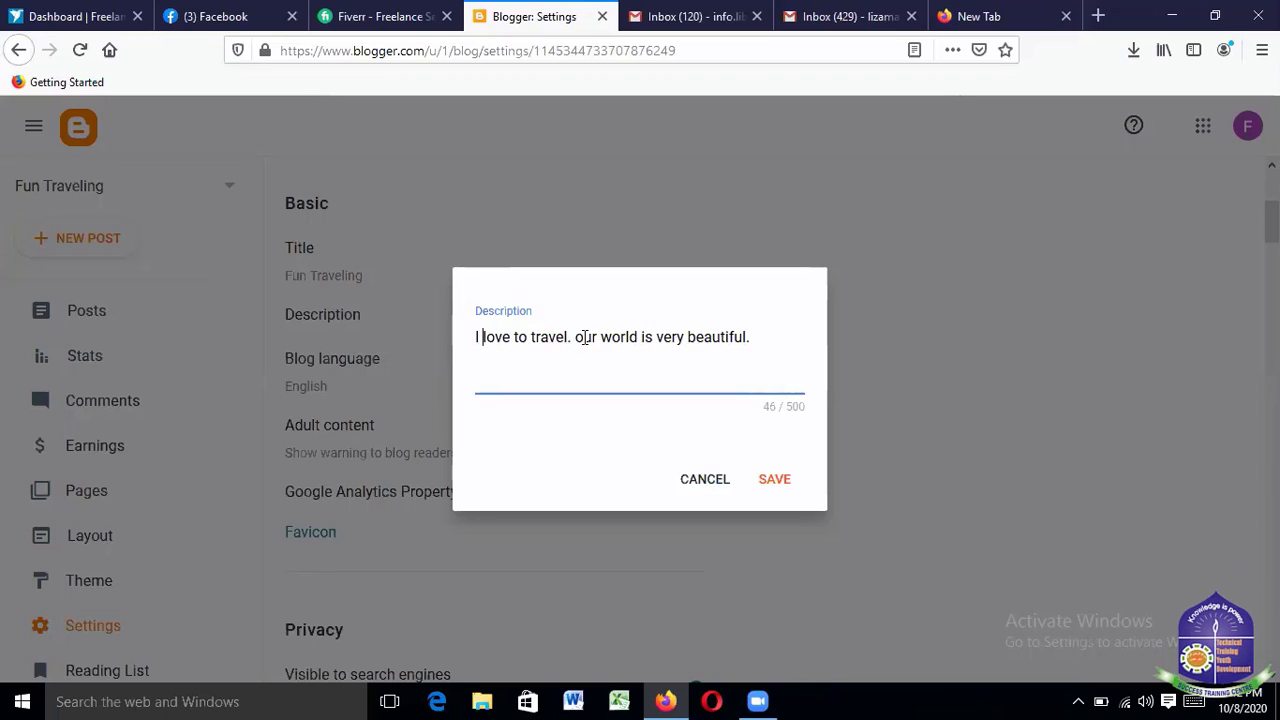
{"action": "key", "text": "BackSpace"}
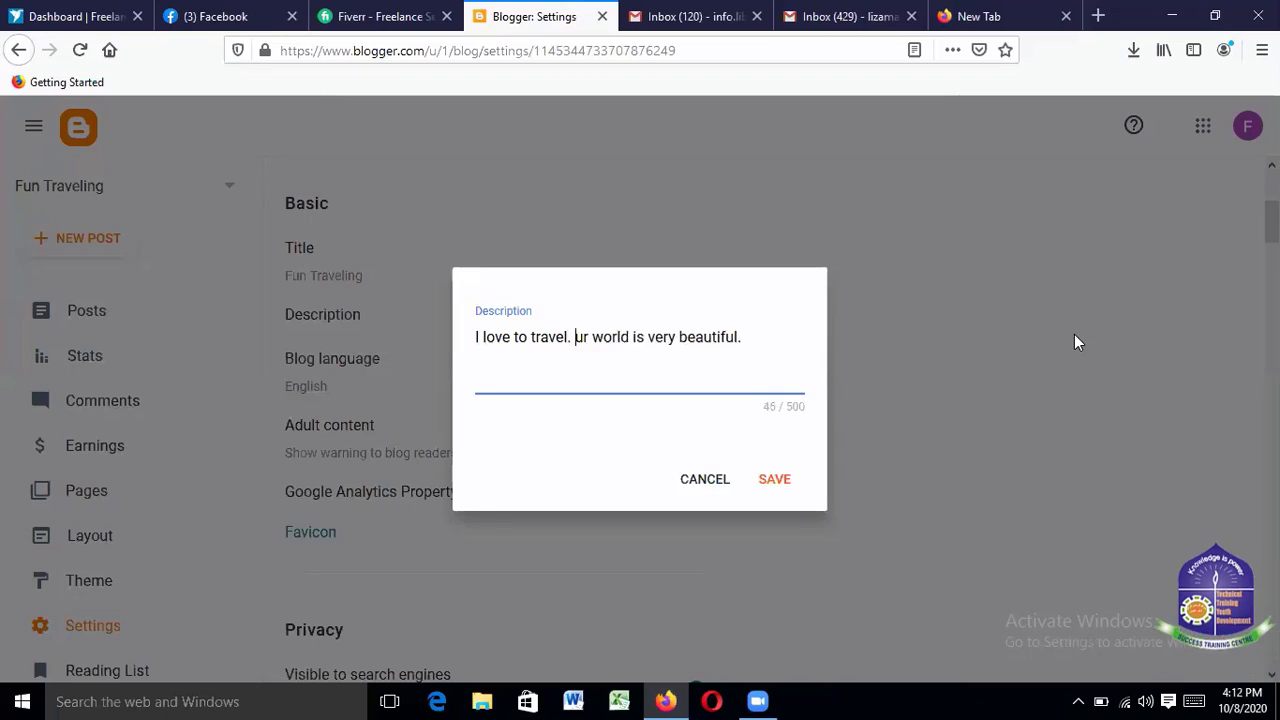
{"action": "type", "text": "O"}
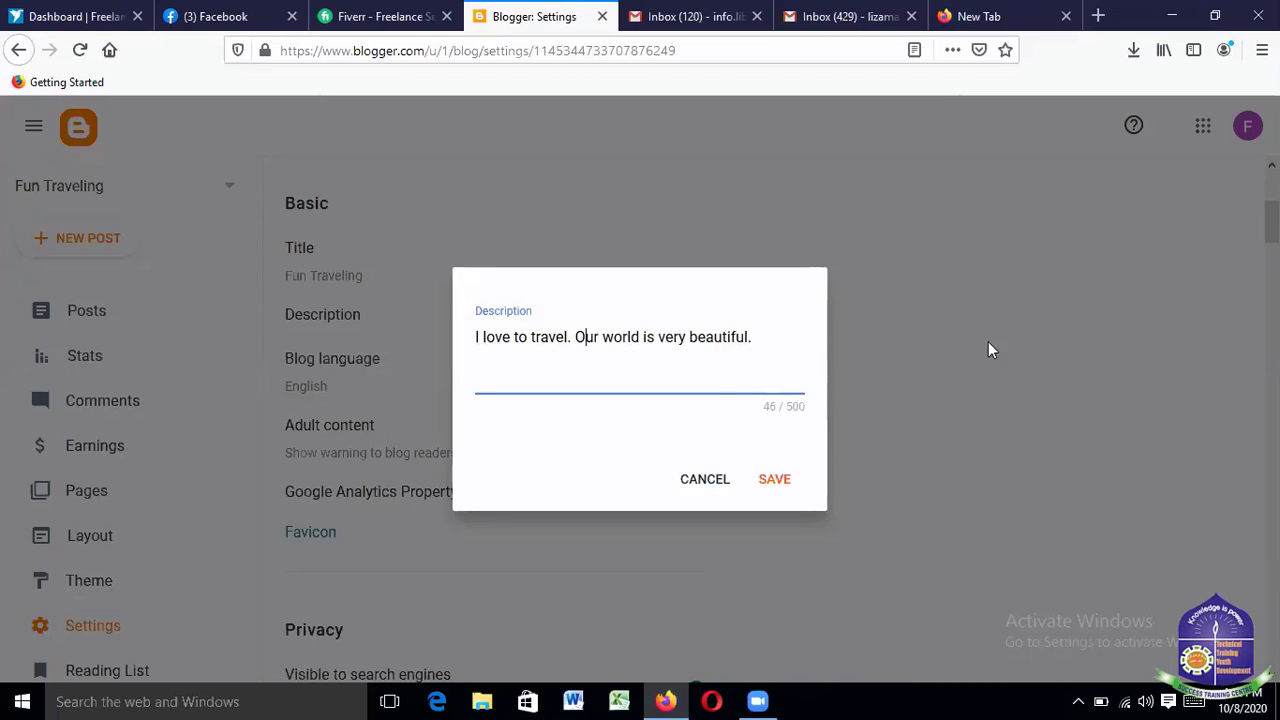
Begin a third sentence at the end of the description with "I went", using a capital I
{"action": "left_click", "coordinate": [758, 342]}
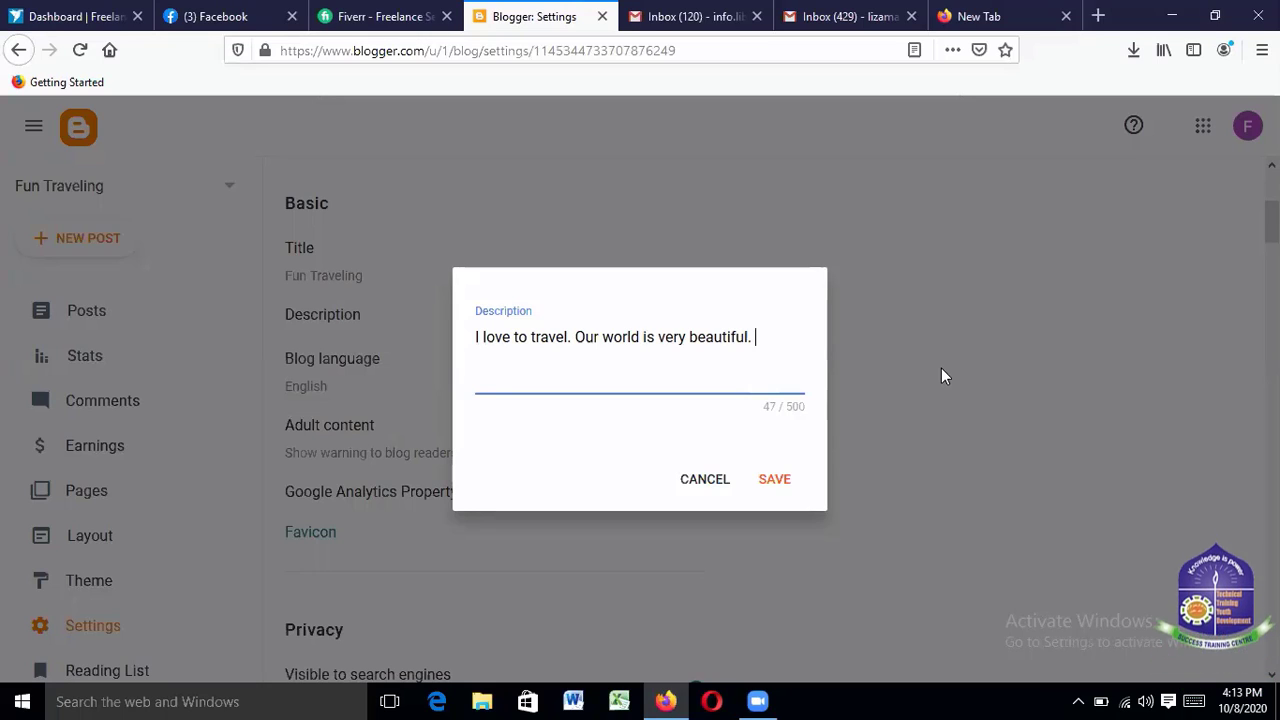
{"action": "type", "text": "i"}
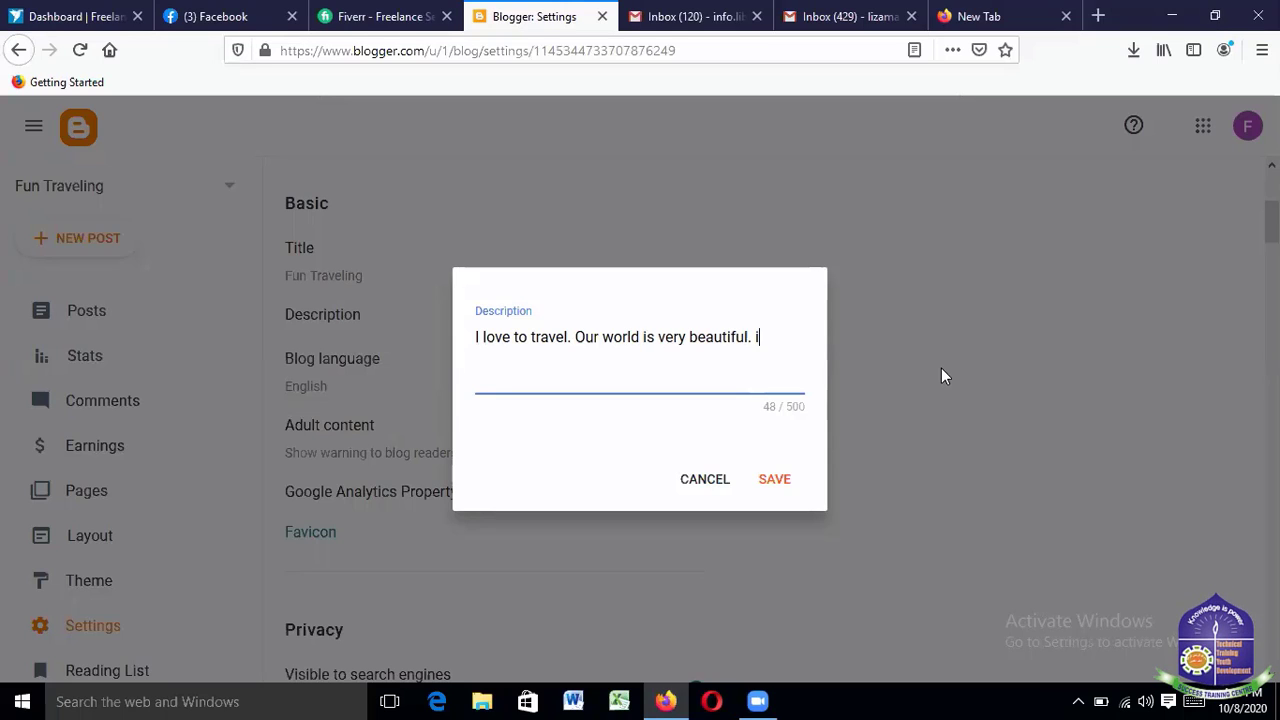
{"action": "type", "text": " went"}
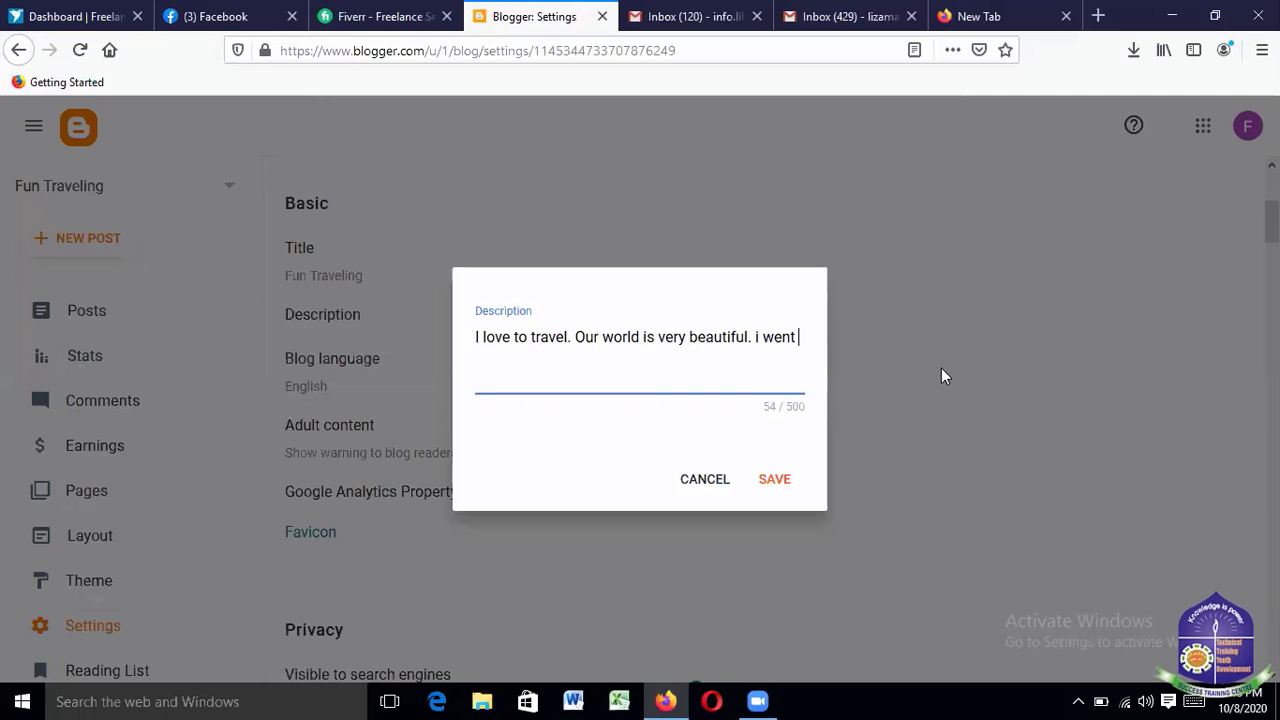
{"action": "key", "text": "Left"}
{"action": "key", "text": "Left"}
{"action": "key", "text": "Left"}
{"action": "key", "text": "Left"}
{"action": "key", "text": "Left"}
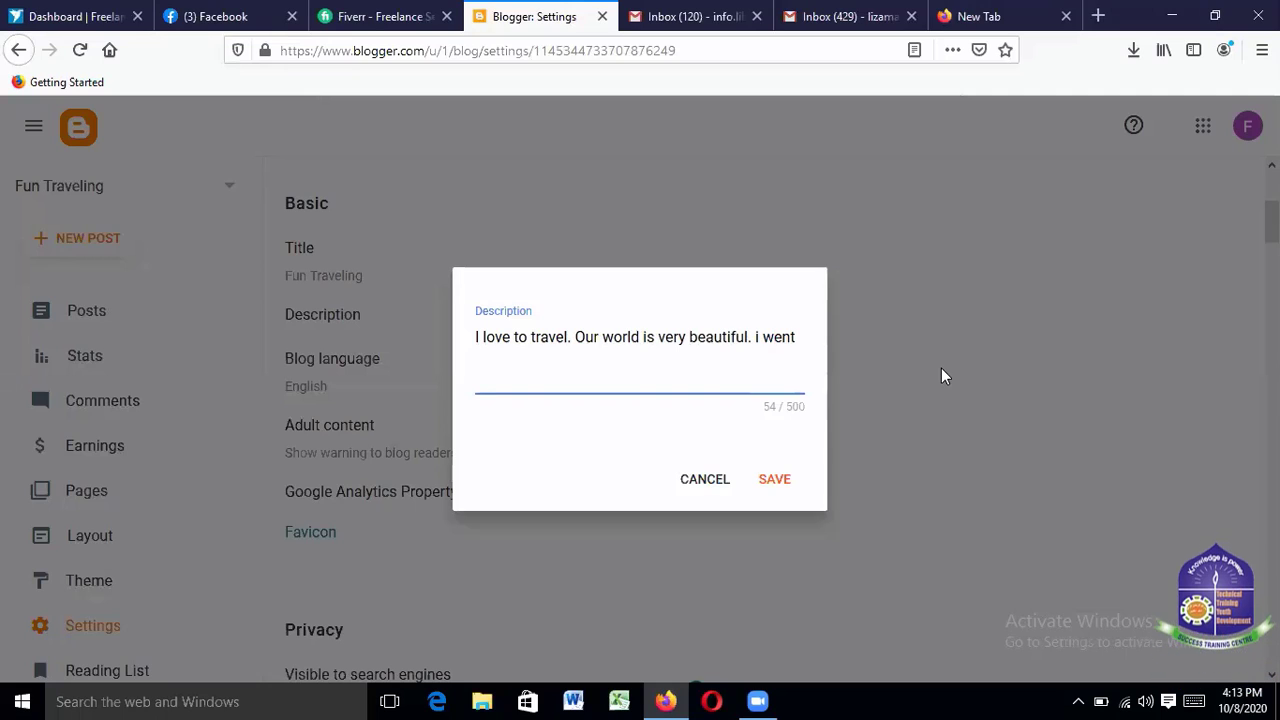
{"action": "key", "text": "BackSpace"}
{"action": "type", "text": "I"}
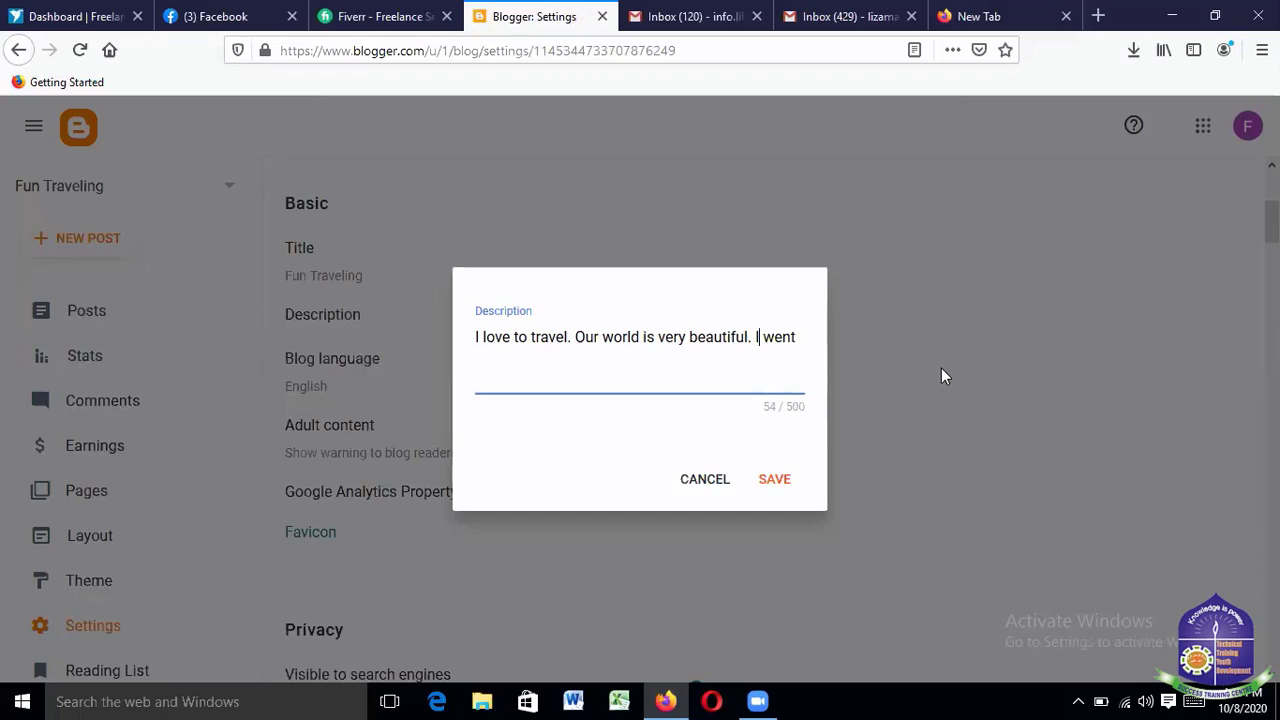
Continue the description after "I went" with "Singapore", correcting its spelling with the spell-check suggestion
{"action": "key", "text": "Right"}
{"action": "key", "text": "Right"}
{"action": "key", "text": "Right"}
{"action": "key", "text": "Right"}
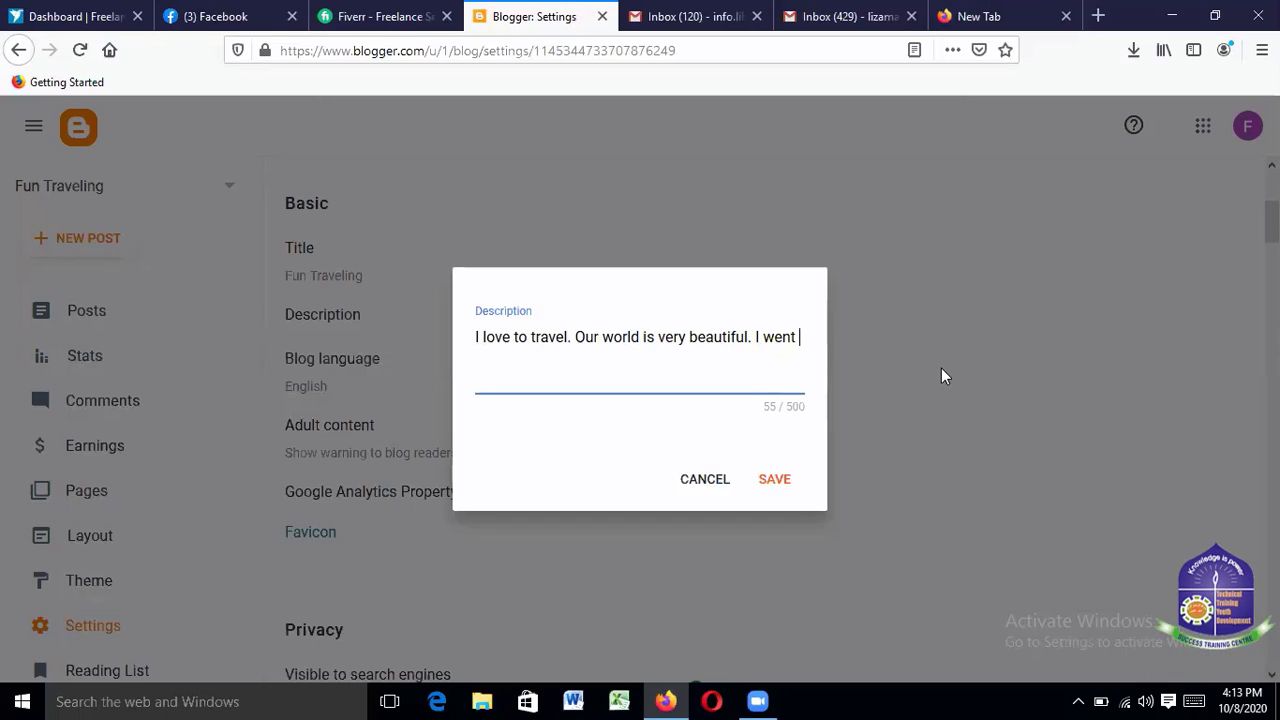
{"action": "type", "text": "Si"}
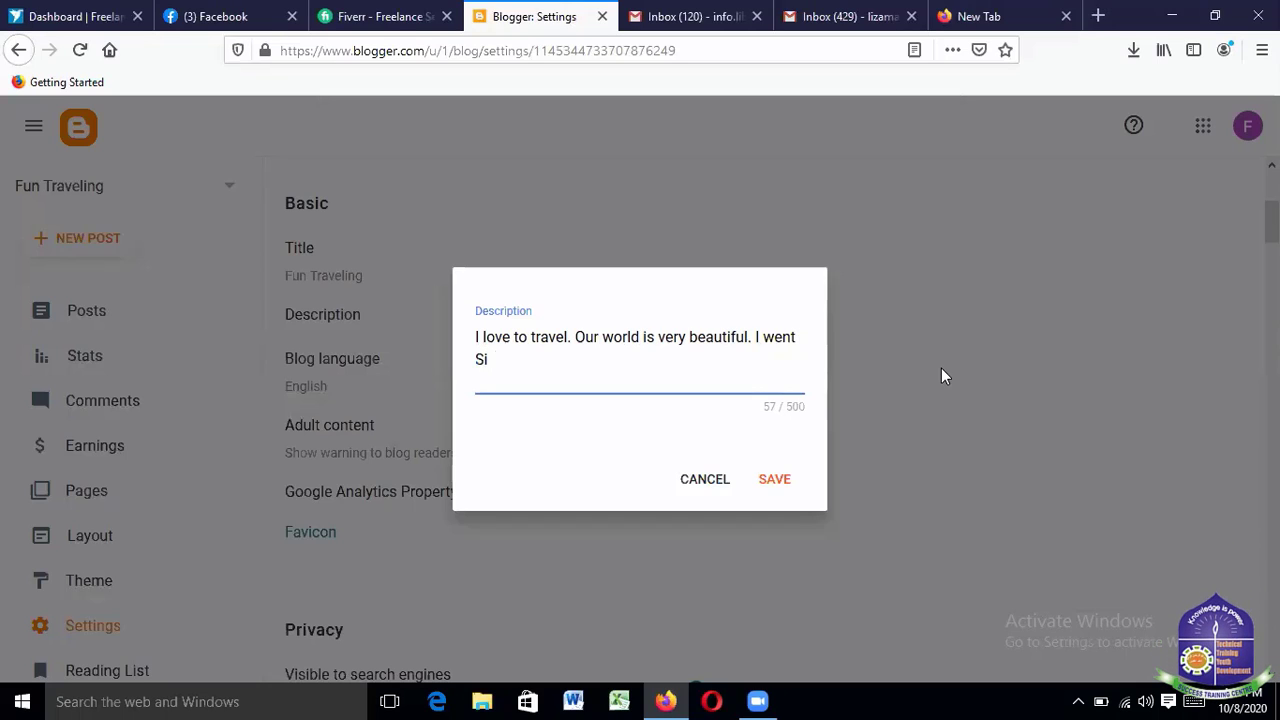
{"action": "type", "text": "ngapour,"}
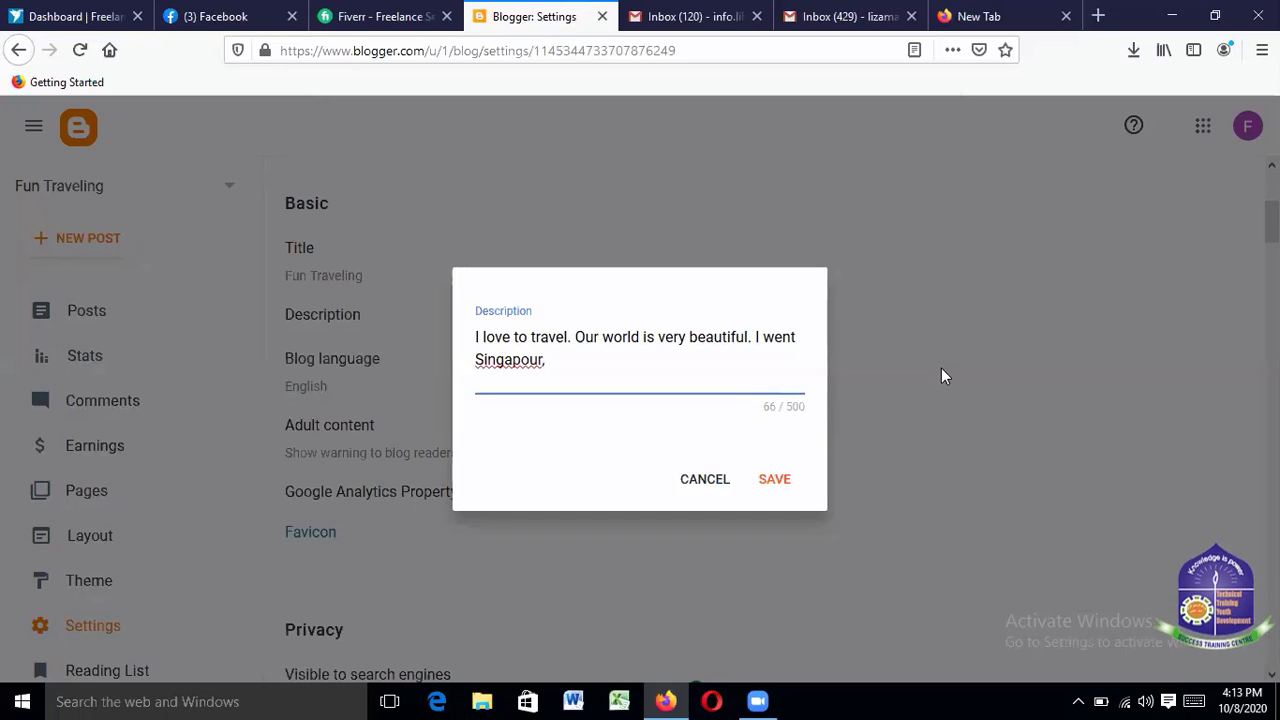
{"action": "right_click", "coordinate": [503, 362]}
{"action": "left_click", "coordinate": [558, 376]}
Extend the country list after Singapore with "Malaysia, India, Nepal"
{"action": "type", "text": ", M"}
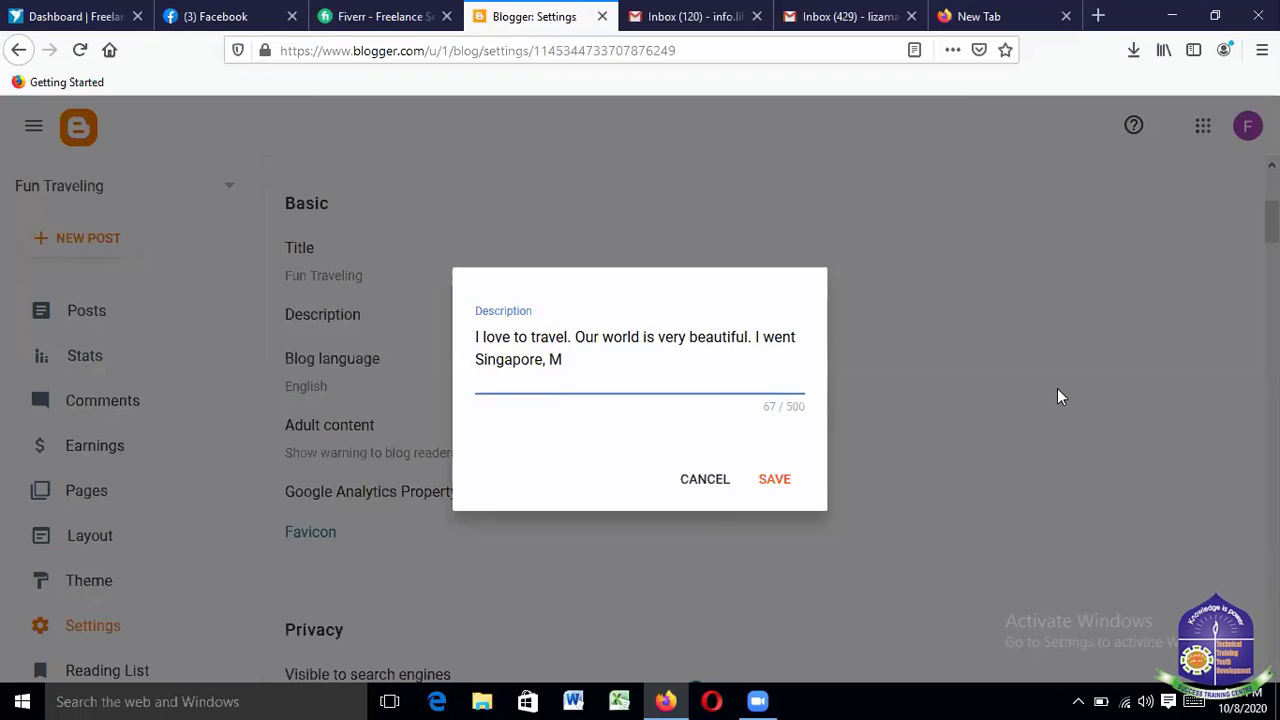
{"action": "type", "text": "alaysia, I"}
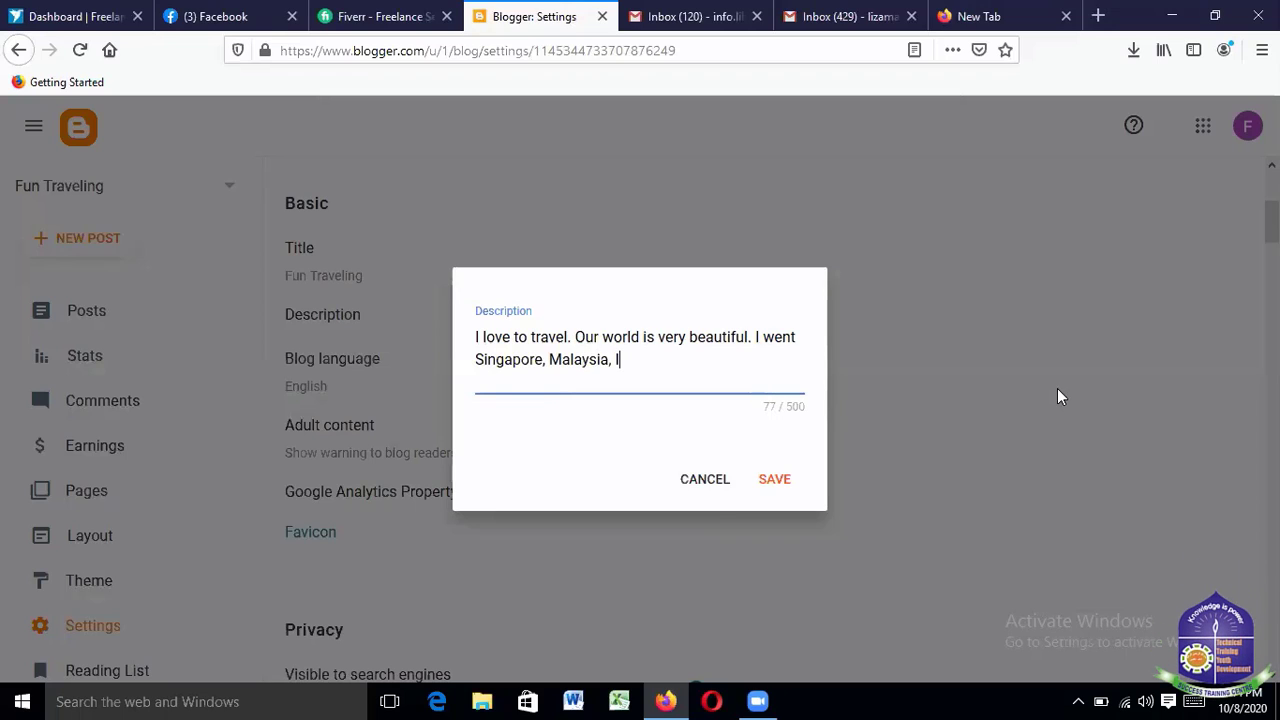
{"action": "type", "text": "ndia"}
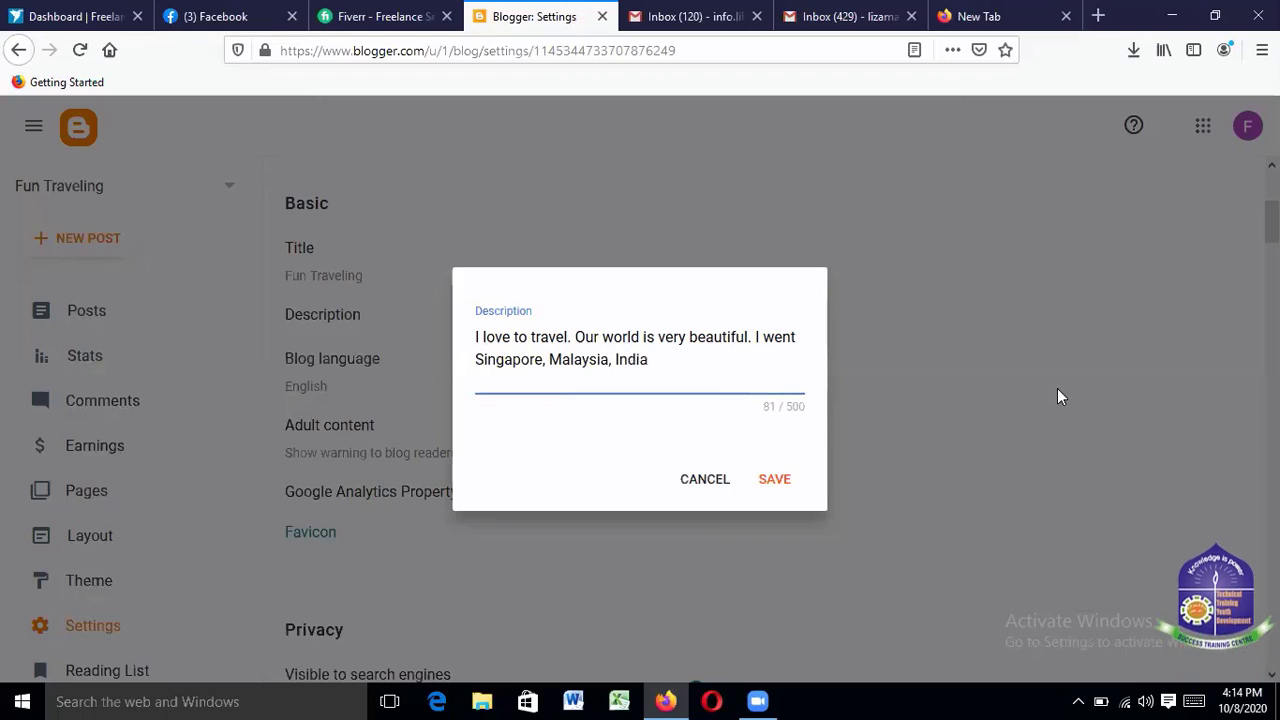
{"action": "type", "text": ", Nepal"}
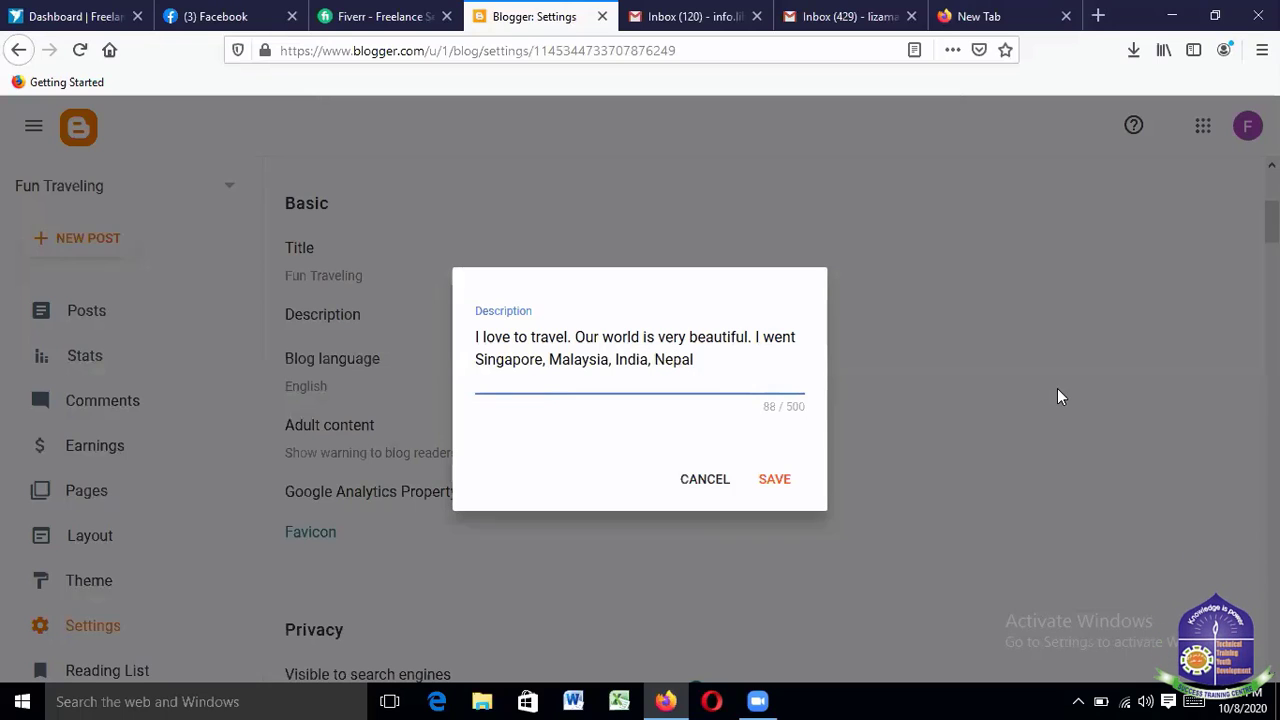
Insert "Indonesia," before India in the description's country list
{"action": "left_click", "coordinate": [614, 359]}
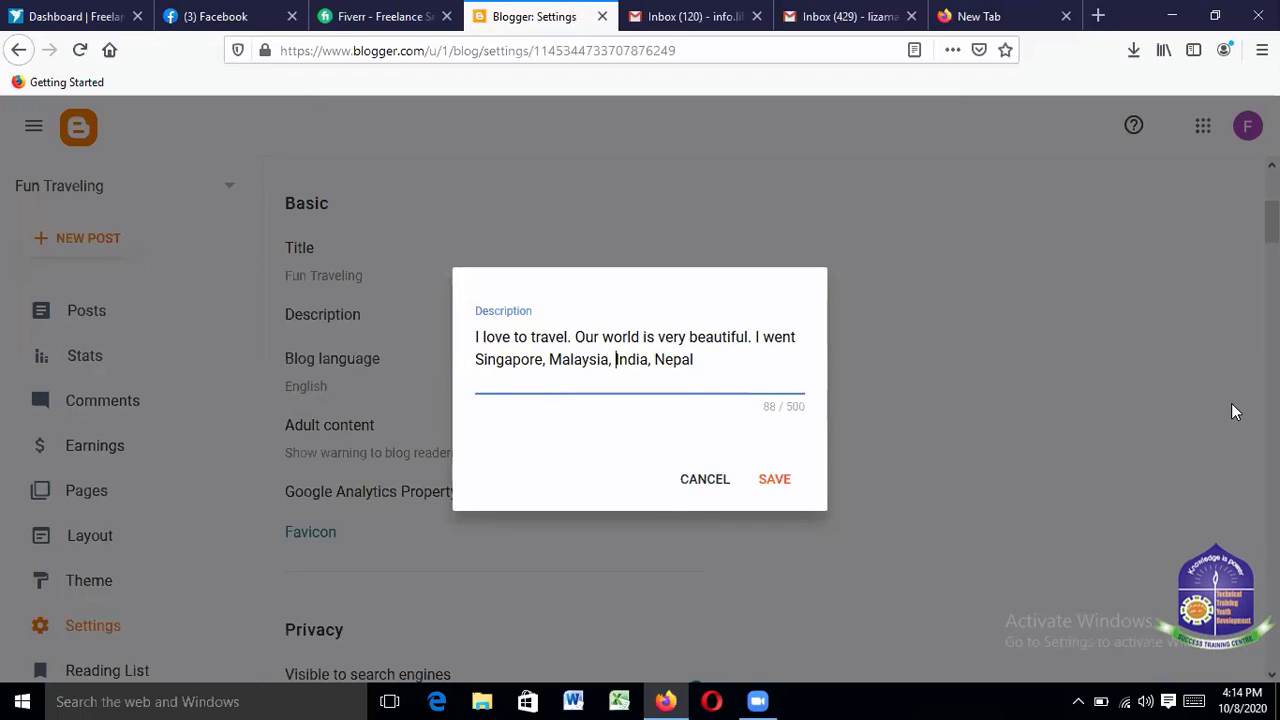
{"action": "type", "text": "I"}
{"action": "type", "text": "ndon"}
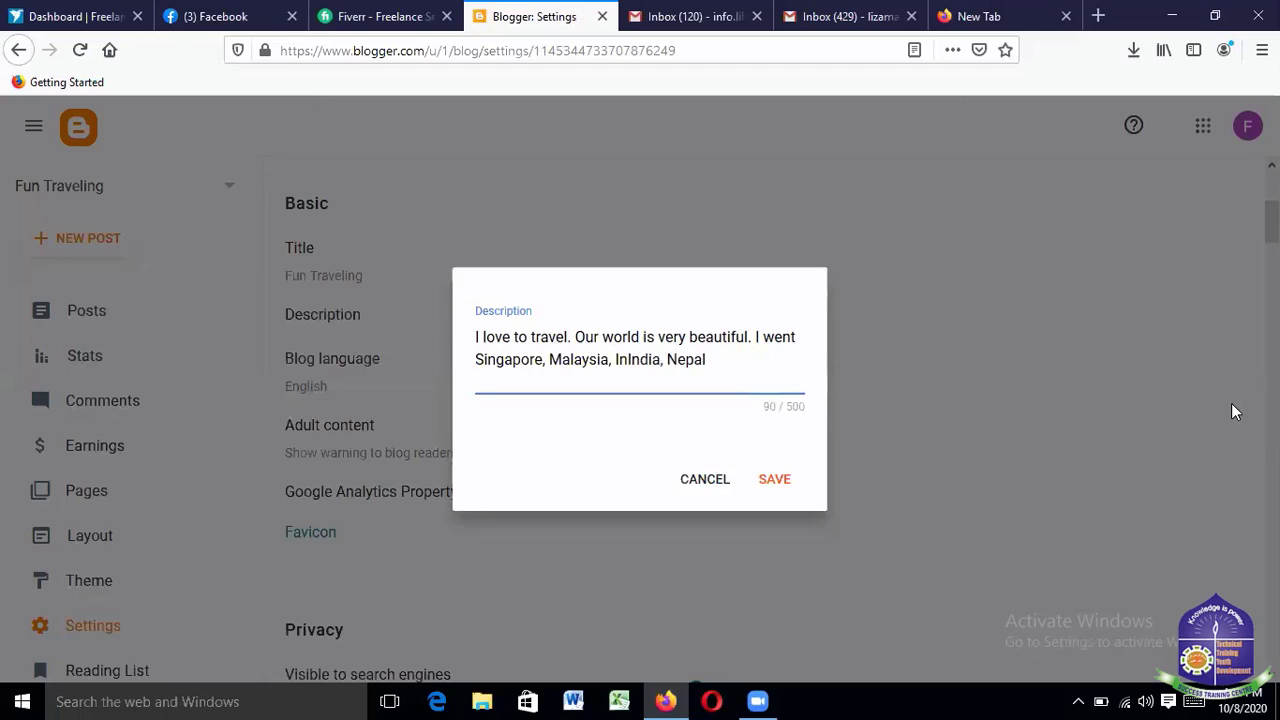
{"action": "type", "text": "esia,"}
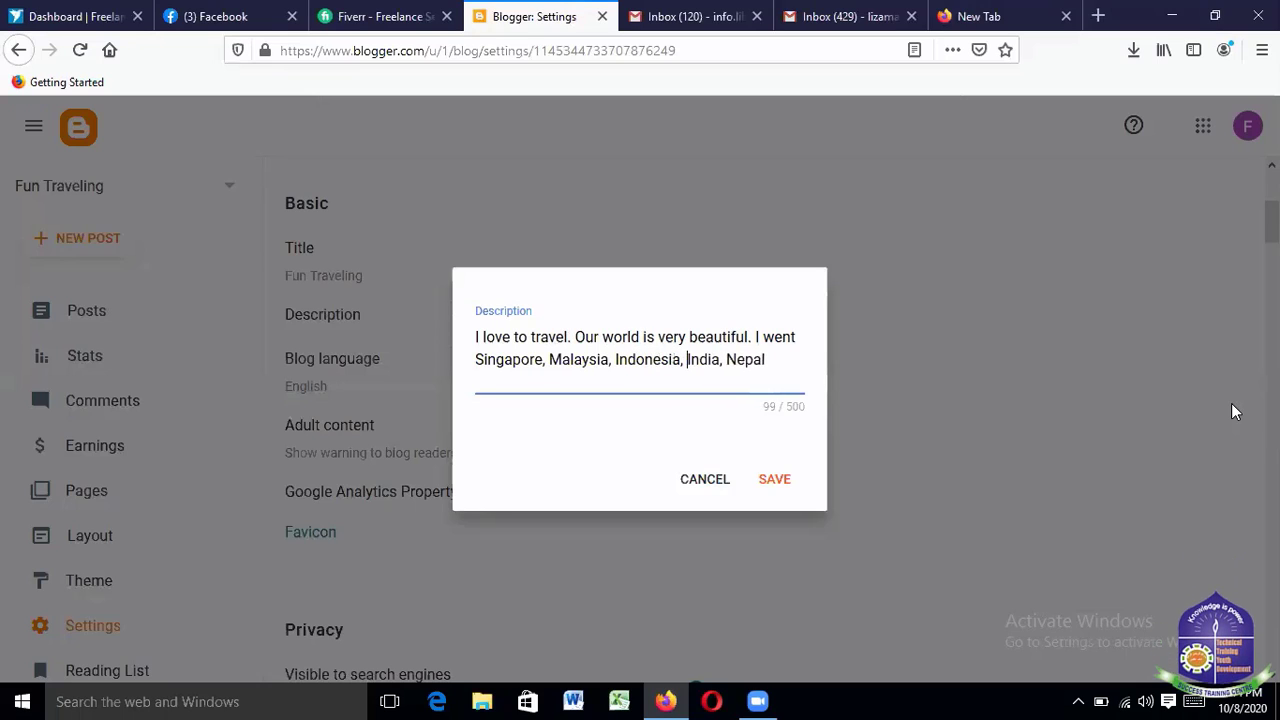
End the country list with a full stop, add the sentence "All countries are very nice." and save the description
{"action": "left_click", "coordinate": [772, 358]}
{"action": "key", "text": "BackSpace"}
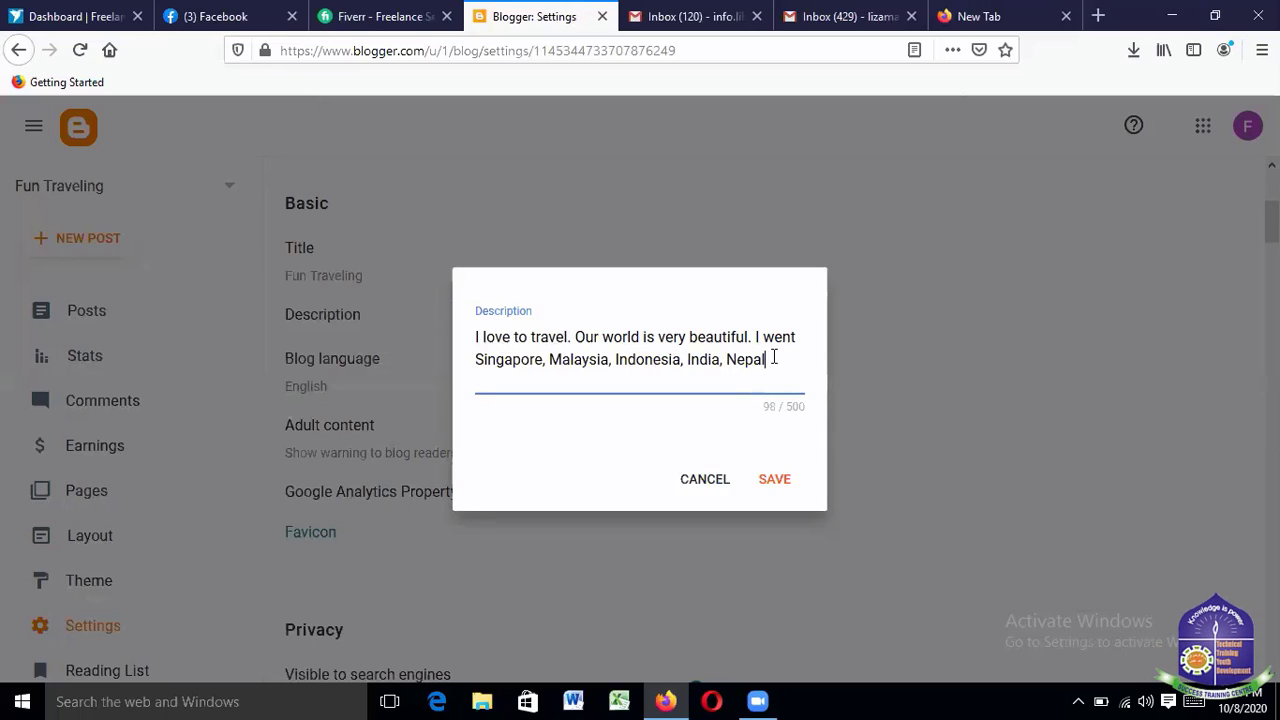
{"action": "type", "text": ". "}
{"action": "type", "text": "All"}
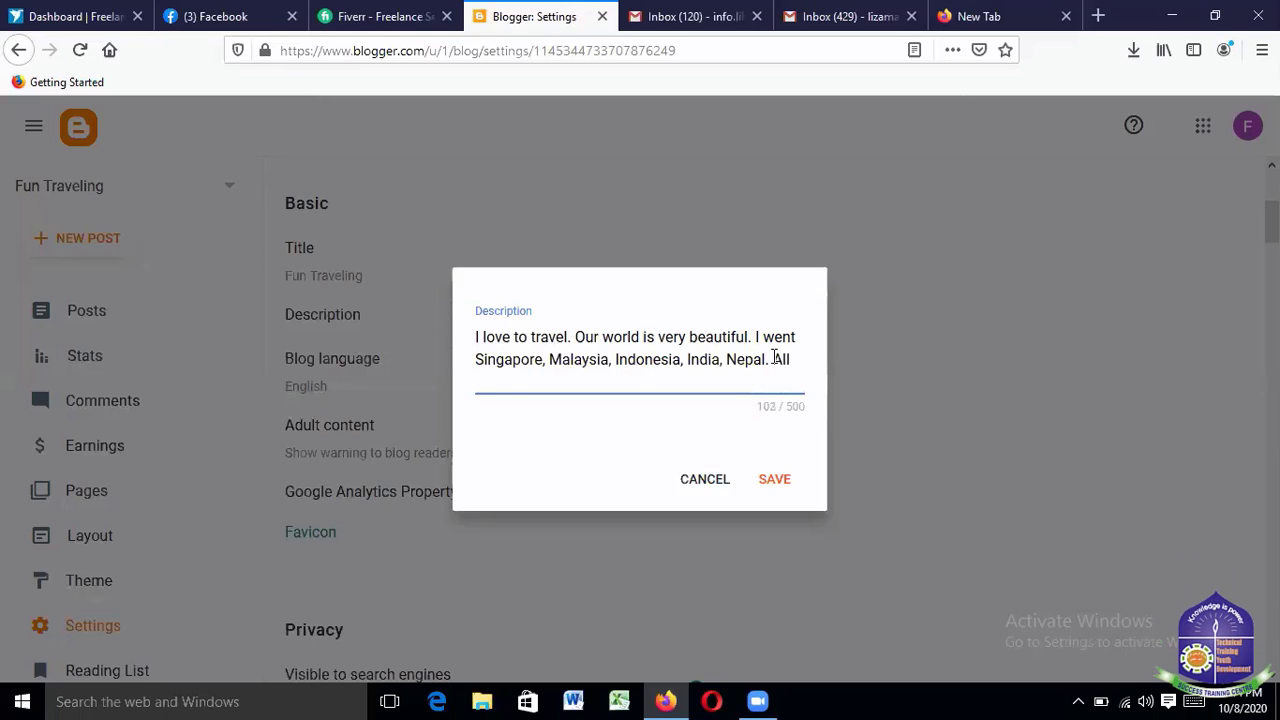
{"action": "type", "text": " countries a"}
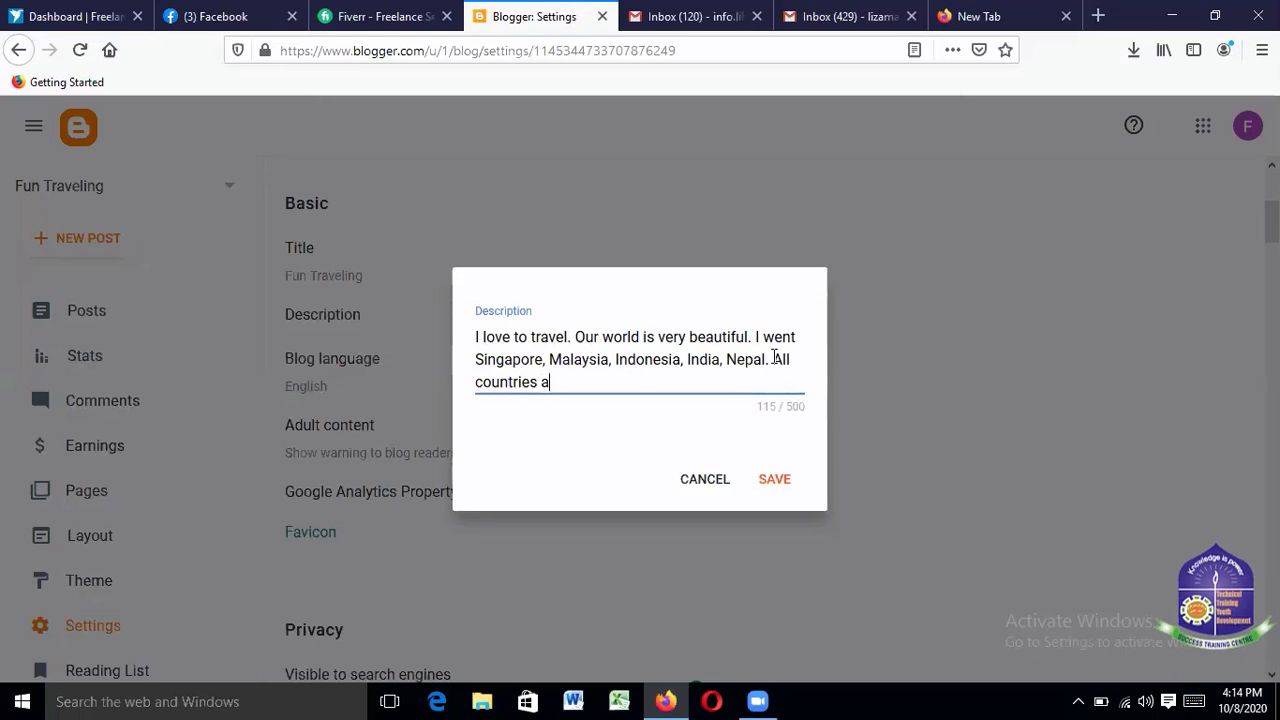
{"action": "type", "text": "re very n"}
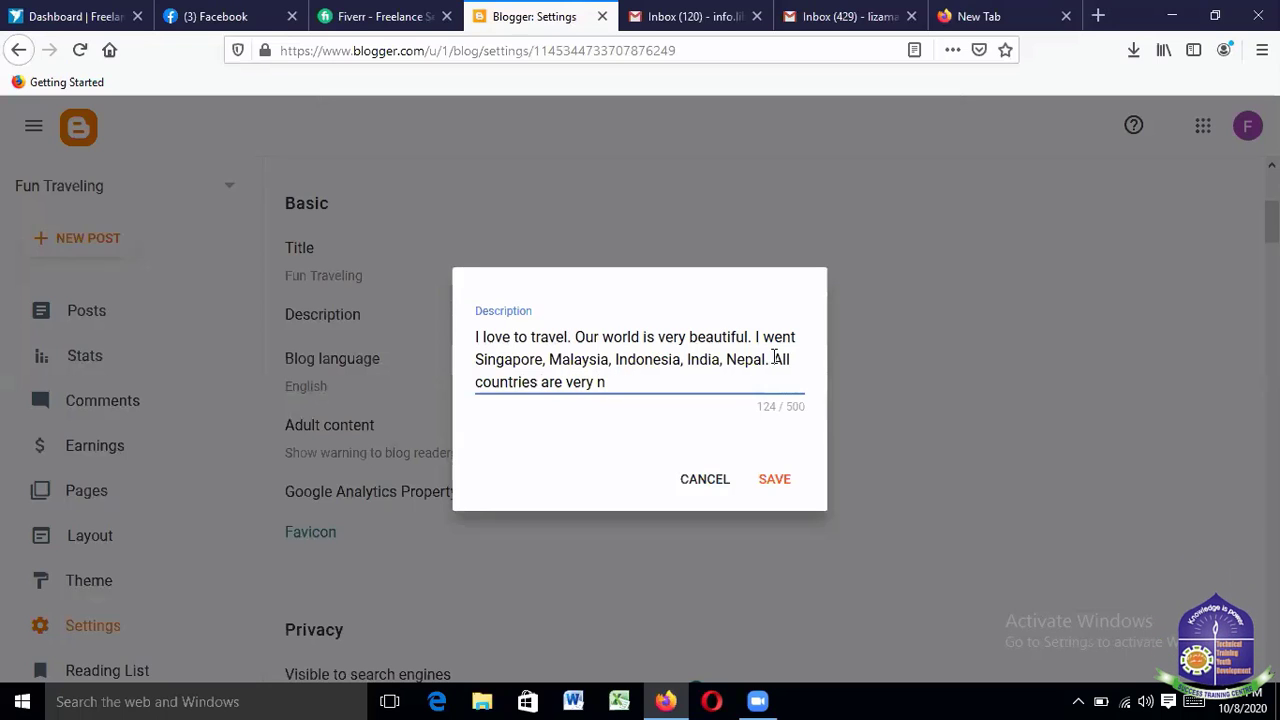
{"action": "type", "text": "ice."}
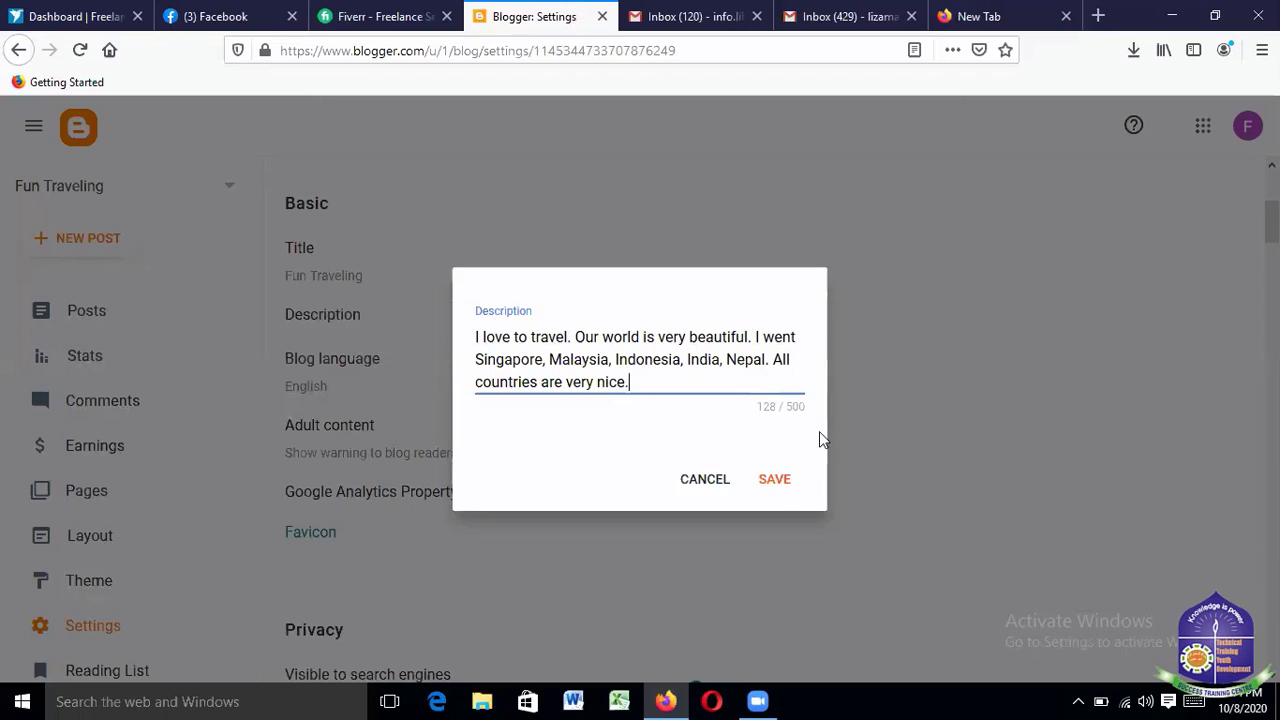
{"action": "left_click", "coordinate": [776, 481]}
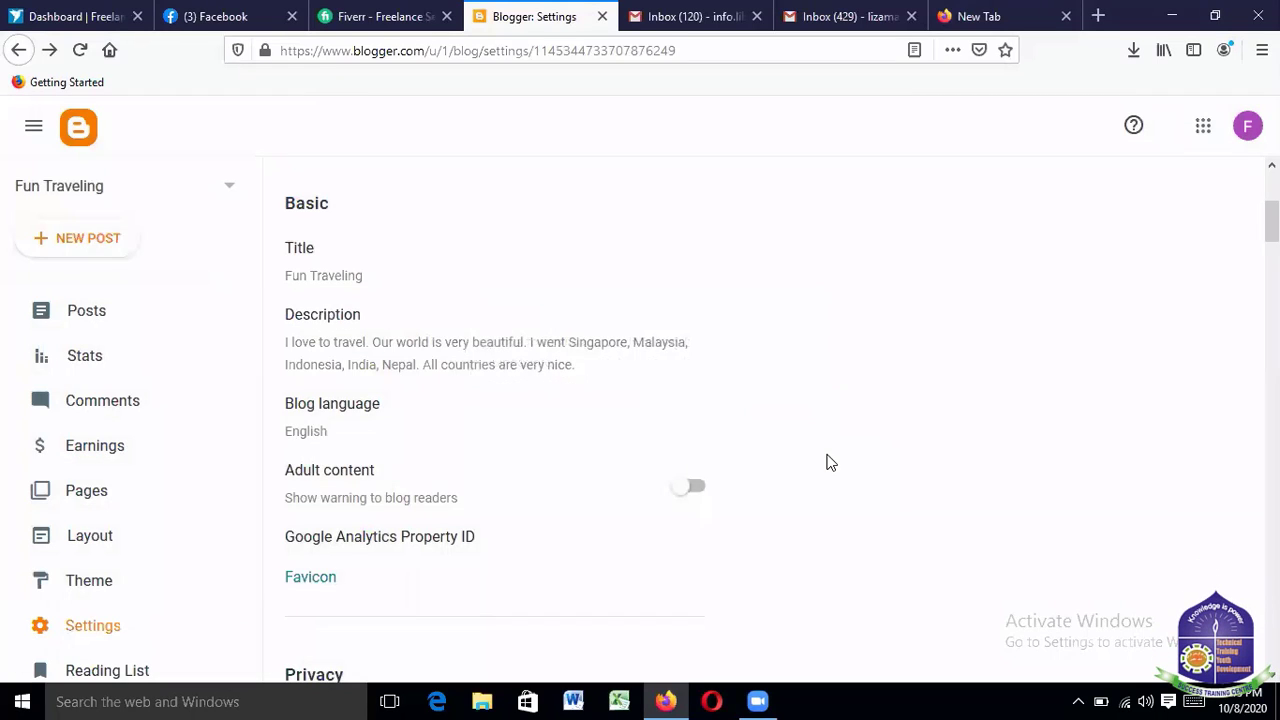
Review the blog's Basic, Privacy, Publishing and HTTPS settings
{"action": "scroll", "coordinate": [800, 408], "scroll_direction": "down", "scroll_amount": 2}
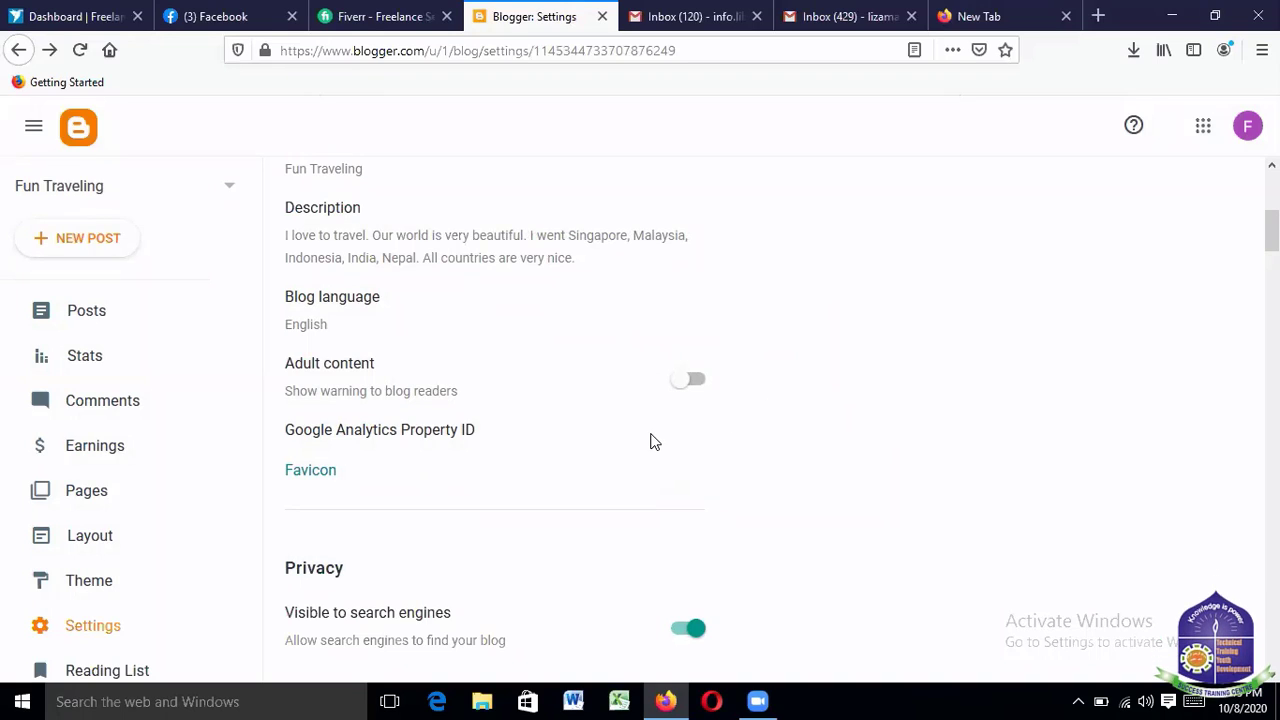
{"action": "scroll", "coordinate": [651, 442], "scroll_direction": "down", "scroll_amount": 2}
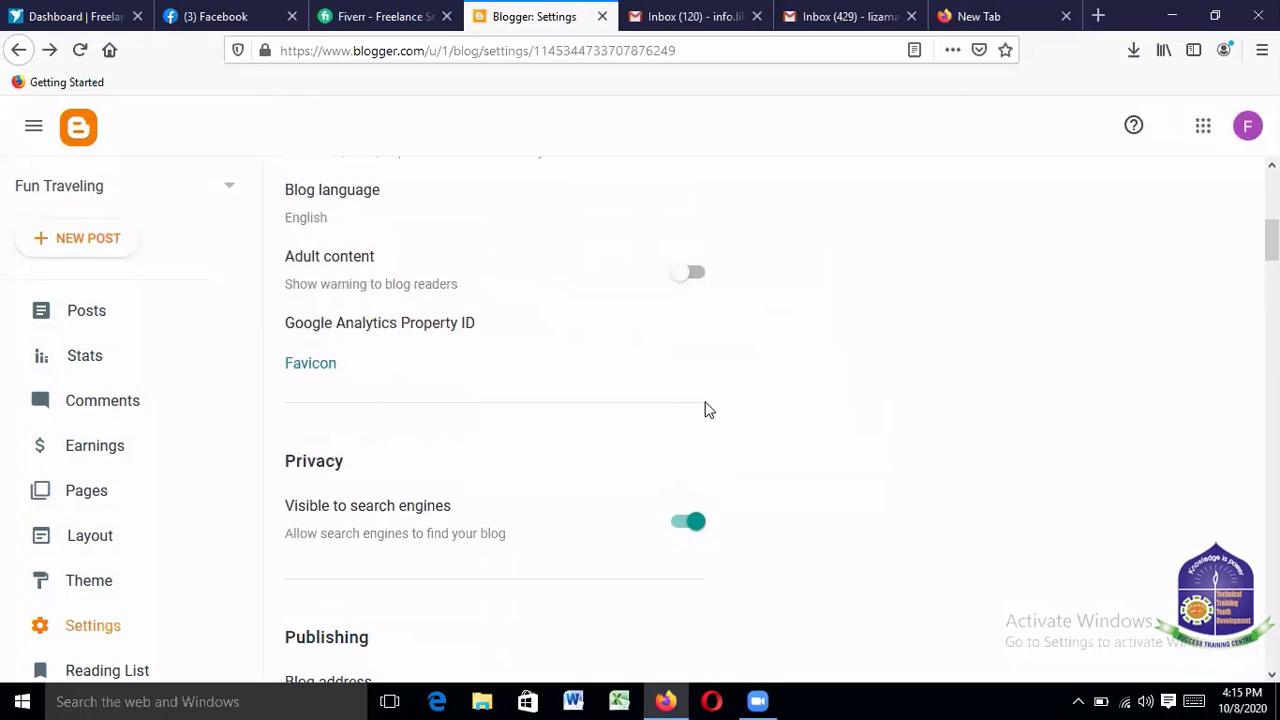
{"action": "scroll", "coordinate": [706, 409], "scroll_direction": "up", "scroll_amount": 2}
{"action": "scroll", "coordinate": [706, 409], "scroll_direction": "up", "scroll_amount": 2}
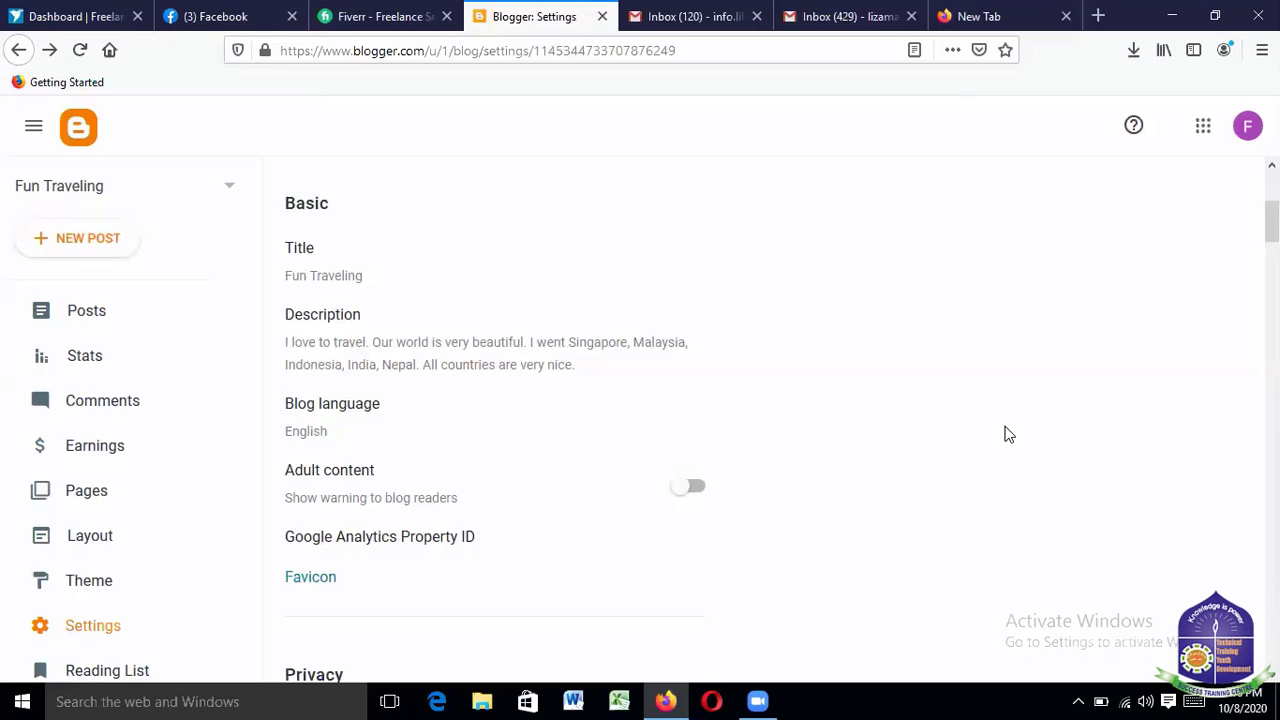
{"action": "scroll", "coordinate": [1006, 438], "scroll_direction": "down", "scroll_amount": 2}
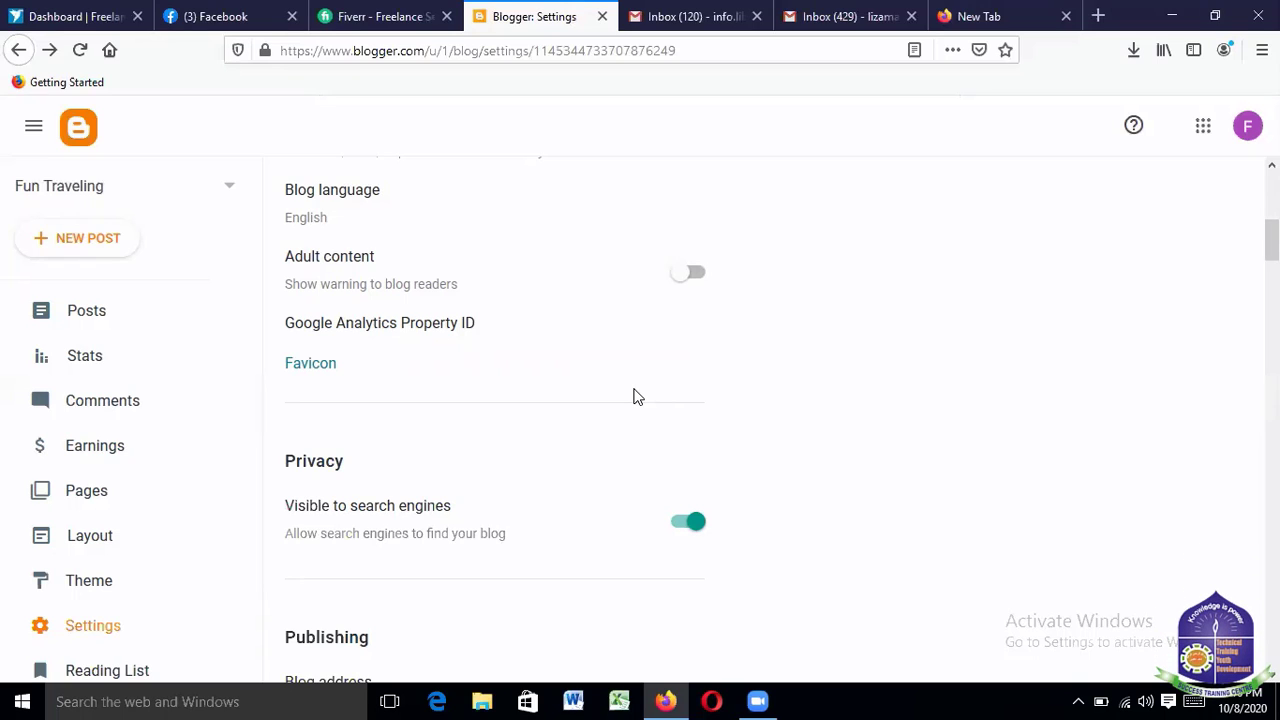
{"action": "scroll", "coordinate": [660, 378], "scroll_direction": "down", "scroll_amount": 2}
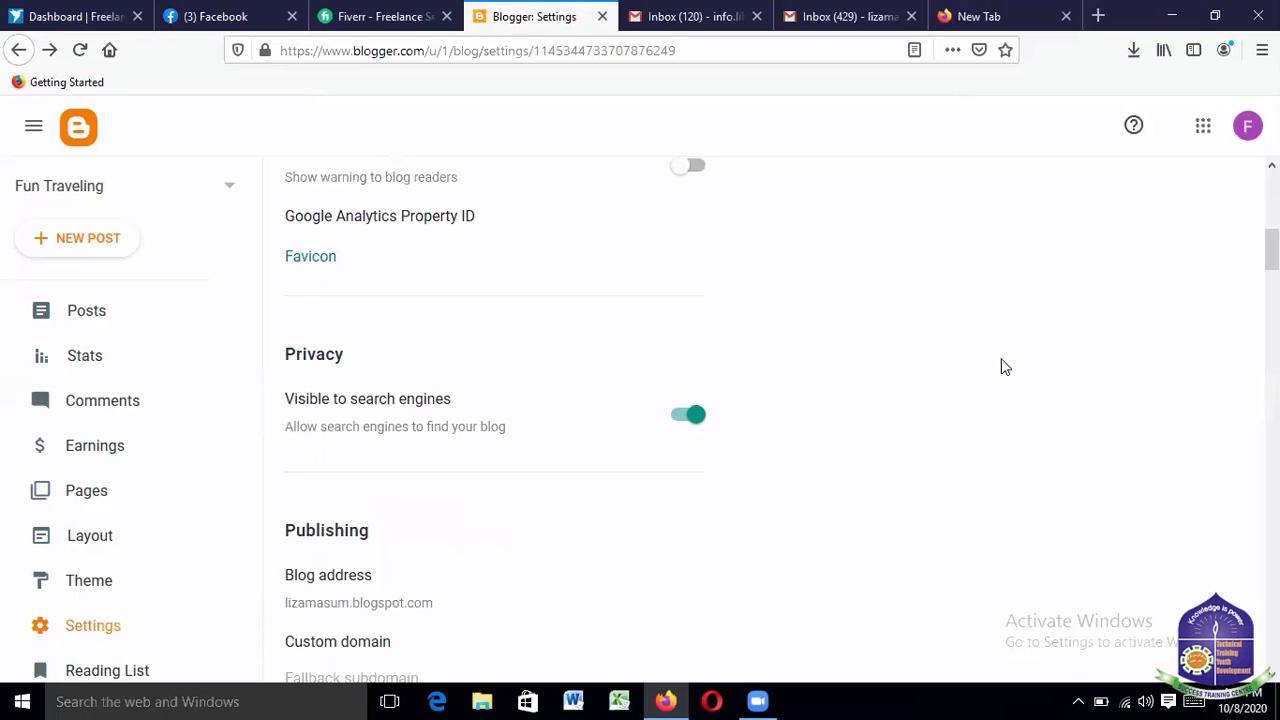
{"action": "scroll", "coordinate": [986, 366], "scroll_direction": "down", "scroll_amount": 2}
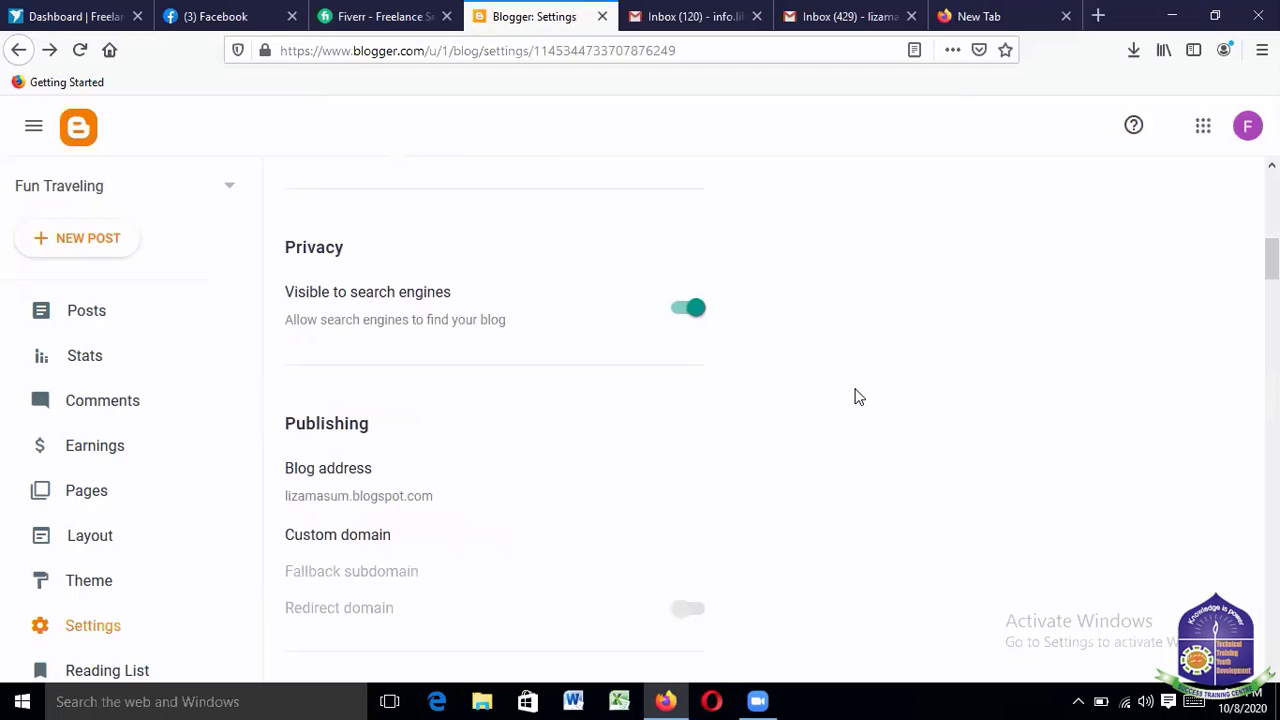
{"action": "scroll", "coordinate": [856, 397], "scroll_direction": "down", "scroll_amount": 4}
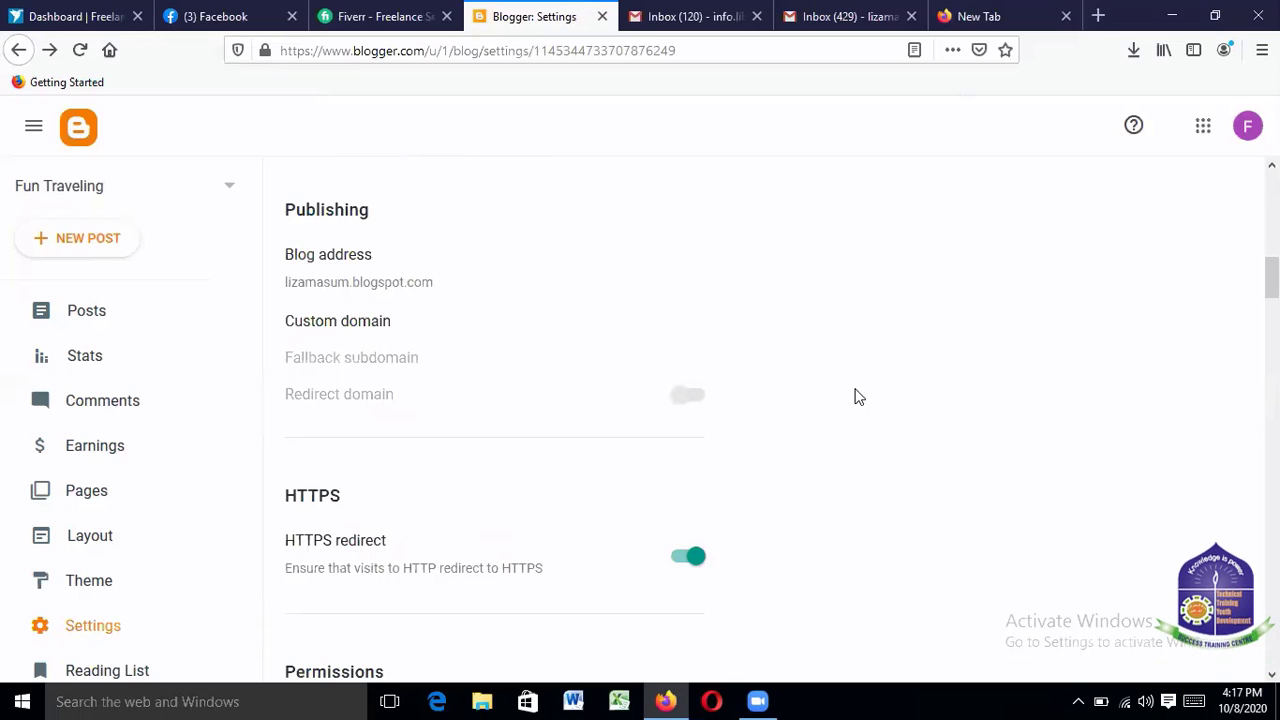
{"action": "scroll", "coordinate": [856, 397], "scroll_direction": "down", "scroll_amount": 1}
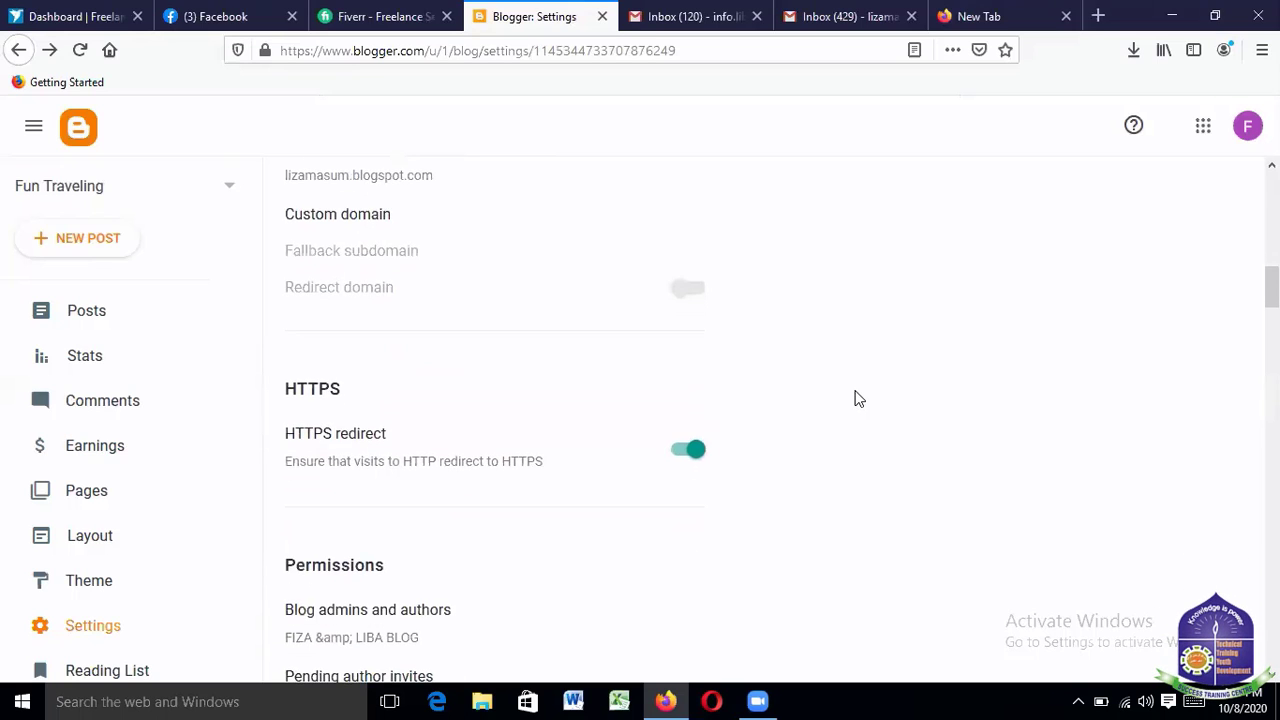
Switch the blog's visibility to search engines off and back on in the Privacy settings
{"action": "scroll", "coordinate": [856, 397], "scroll_direction": "up", "scroll_amount": 6}
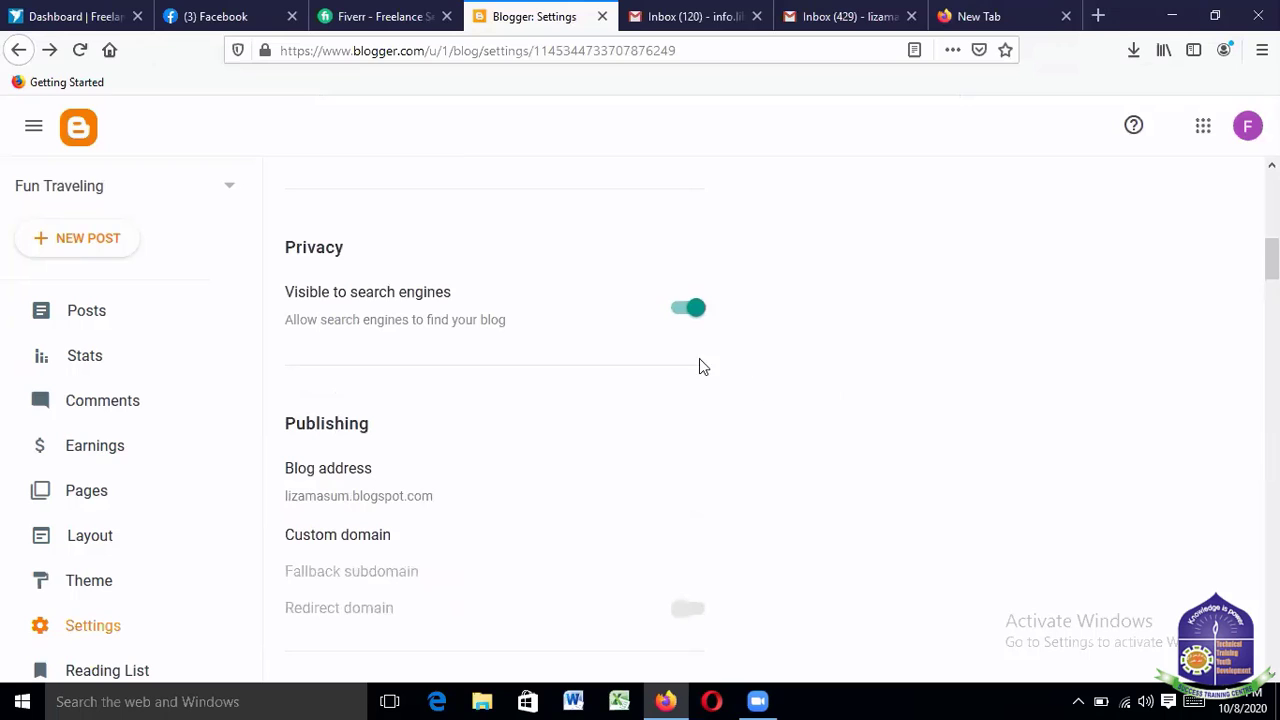
{"action": "left_click", "coordinate": [686, 318]}
{"action": "left_click", "coordinate": [688, 310]}
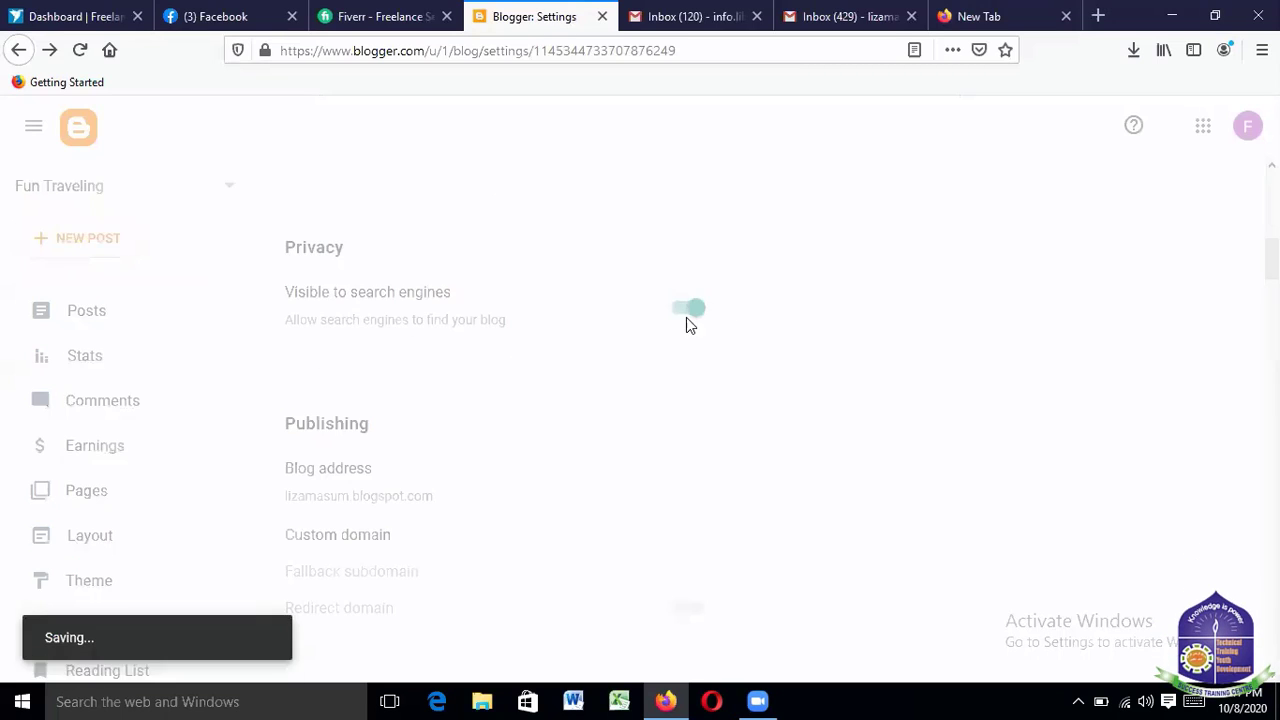
Examine the domain options under Publishing, the HTTPS redirect, and the author and reader options under Permissions
{"action": "scroll", "coordinate": [699, 378], "scroll_direction": "down", "scroll_amount": 3}
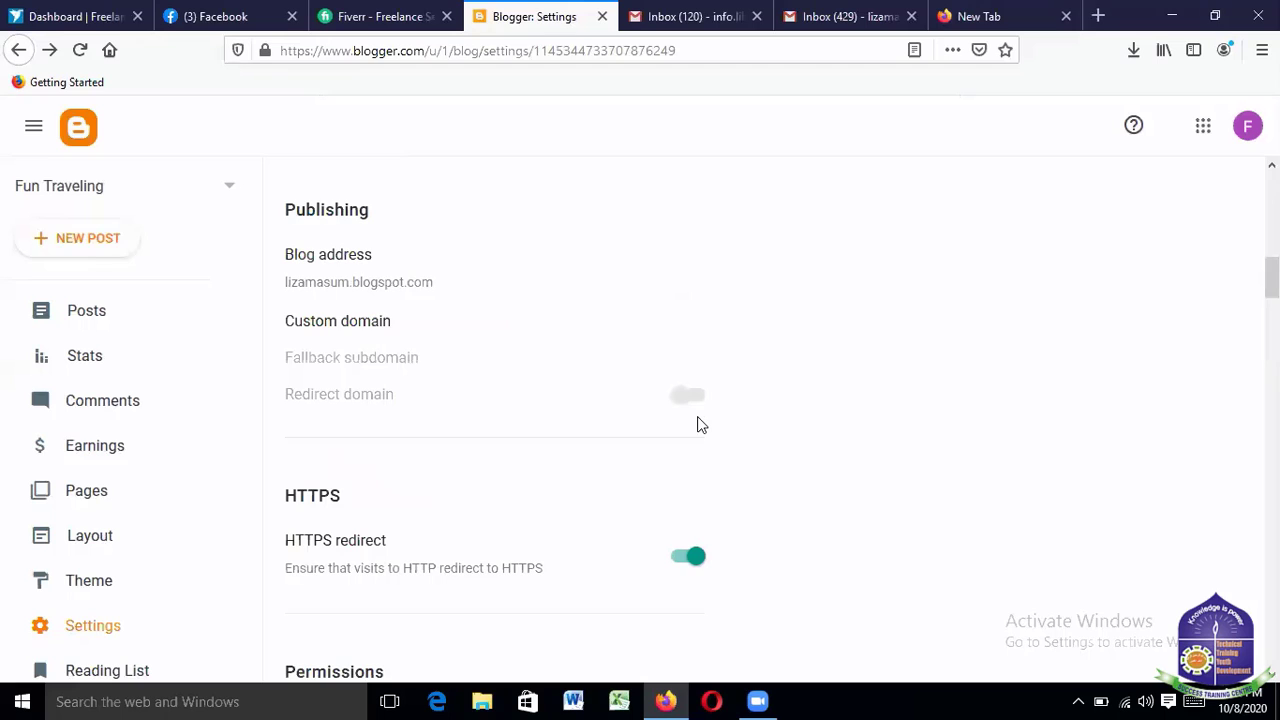
{"action": "scroll", "coordinate": [698, 424], "scroll_direction": "down", "scroll_amount": 2}
{"action": "scroll", "coordinate": [698, 423], "scroll_direction": "up", "scroll_amount": 2}
{"action": "scroll", "coordinate": [533, 409], "scroll_direction": "down", "scroll_amount": 2}
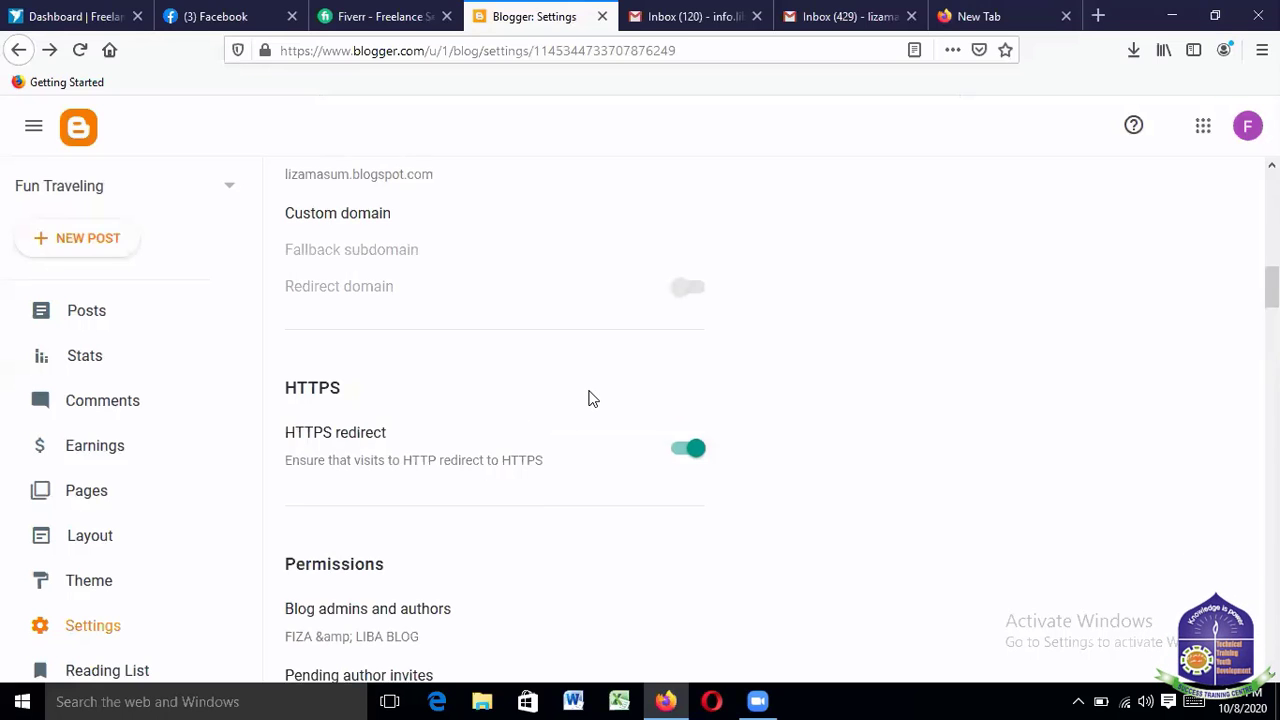
{"action": "scroll", "coordinate": [589, 398], "scroll_direction": "down", "scroll_amount": 2}
{"action": "scroll", "coordinate": [589, 398], "scroll_direction": "up", "scroll_amount": 2}
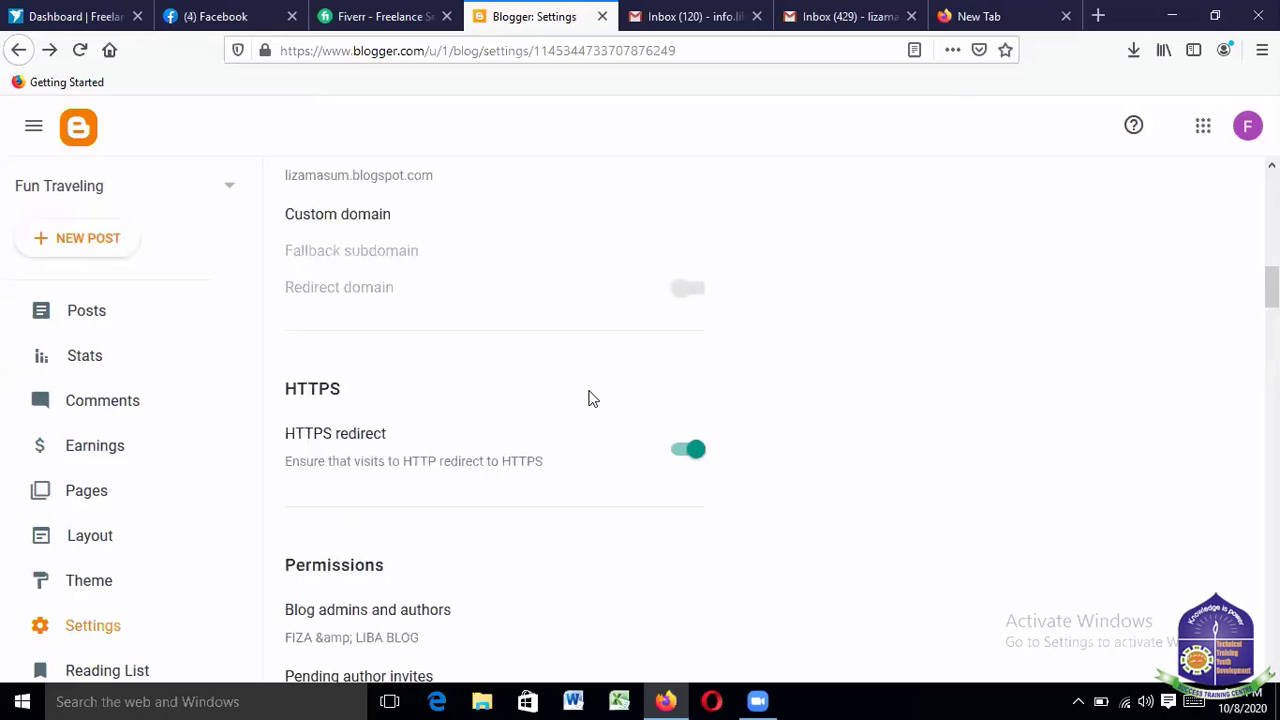
{"action": "scroll", "coordinate": [589, 398], "scroll_direction": "down", "scroll_amount": 2}
{"action": "scroll", "coordinate": [590, 400], "scroll_direction": "down", "scroll_amount": 2}
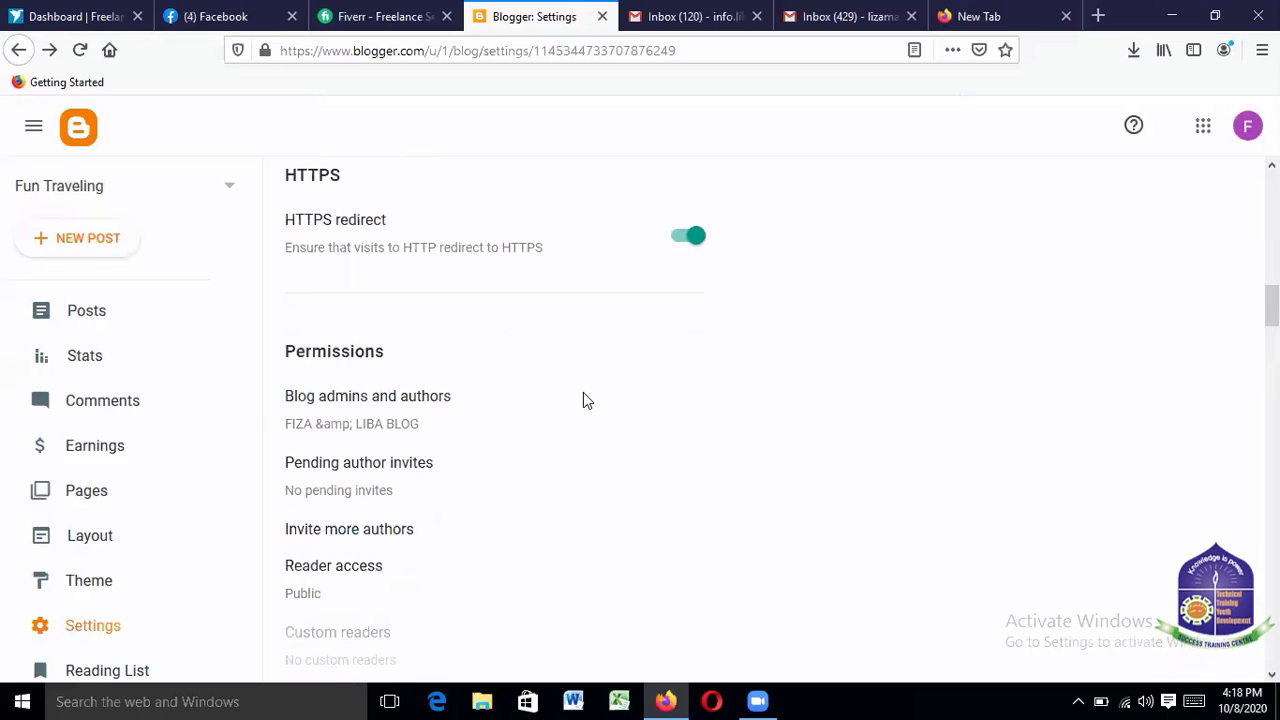
{"action": "scroll", "coordinate": [566, 403], "scroll_direction": "down", "scroll_amount": 2}
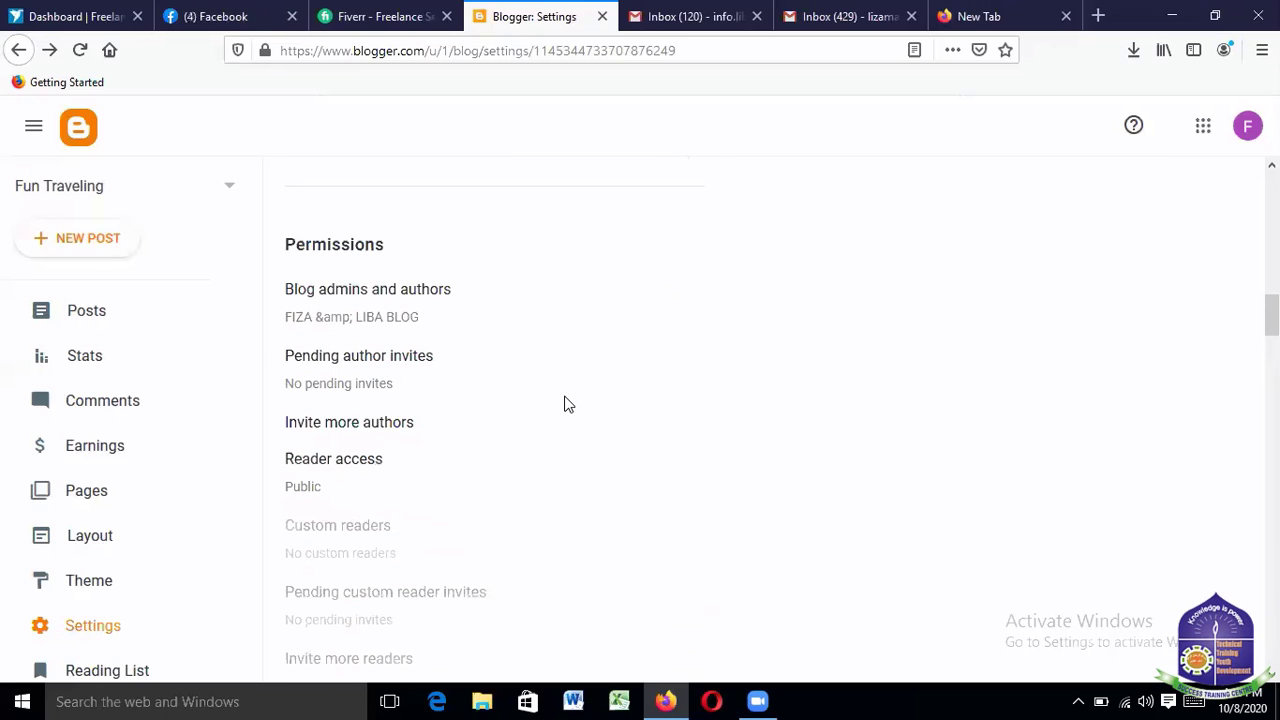
{"action": "scroll", "coordinate": [566, 403], "scroll_direction": "up", "scroll_amount": 2}
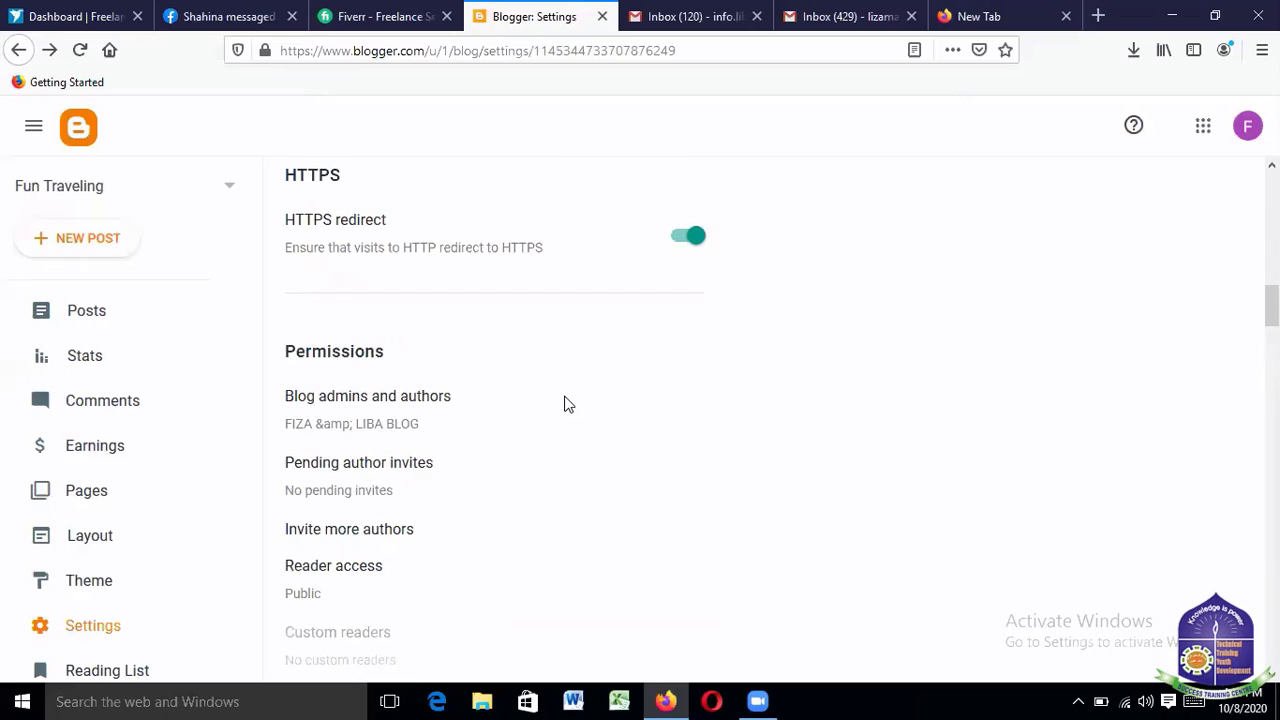
{"action": "scroll", "coordinate": [566, 403], "scroll_direction": "down", "scroll_amount": 4}
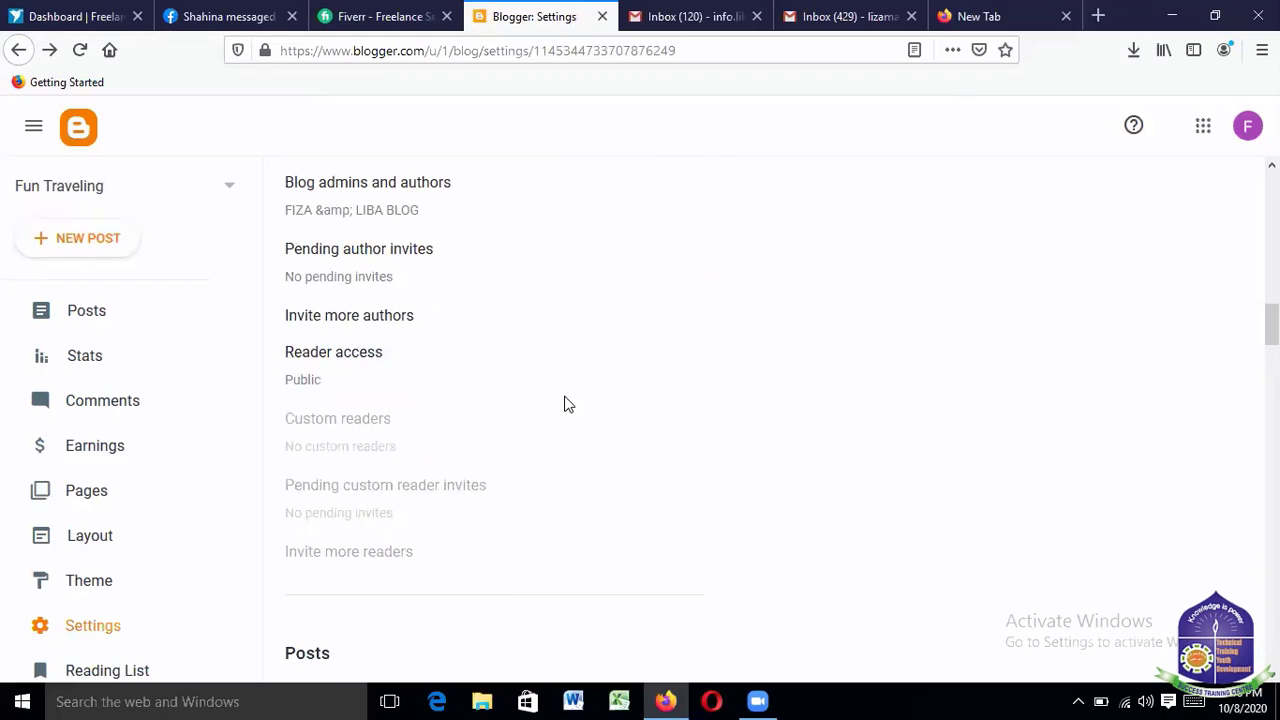
Save the blog's reader access as Public in the Permissions settings
{"action": "scroll", "coordinate": [566, 403], "scroll_direction": "down", "scroll_amount": 2}
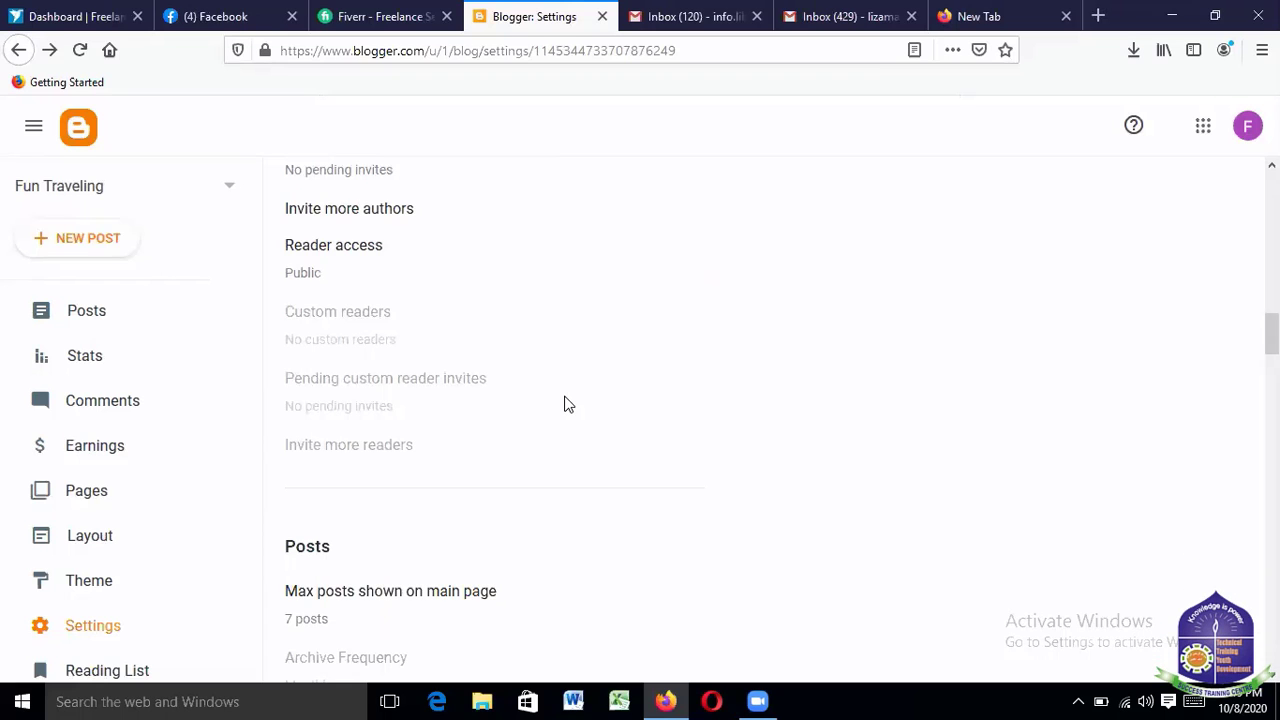
{"action": "left_click", "coordinate": [307, 278]}
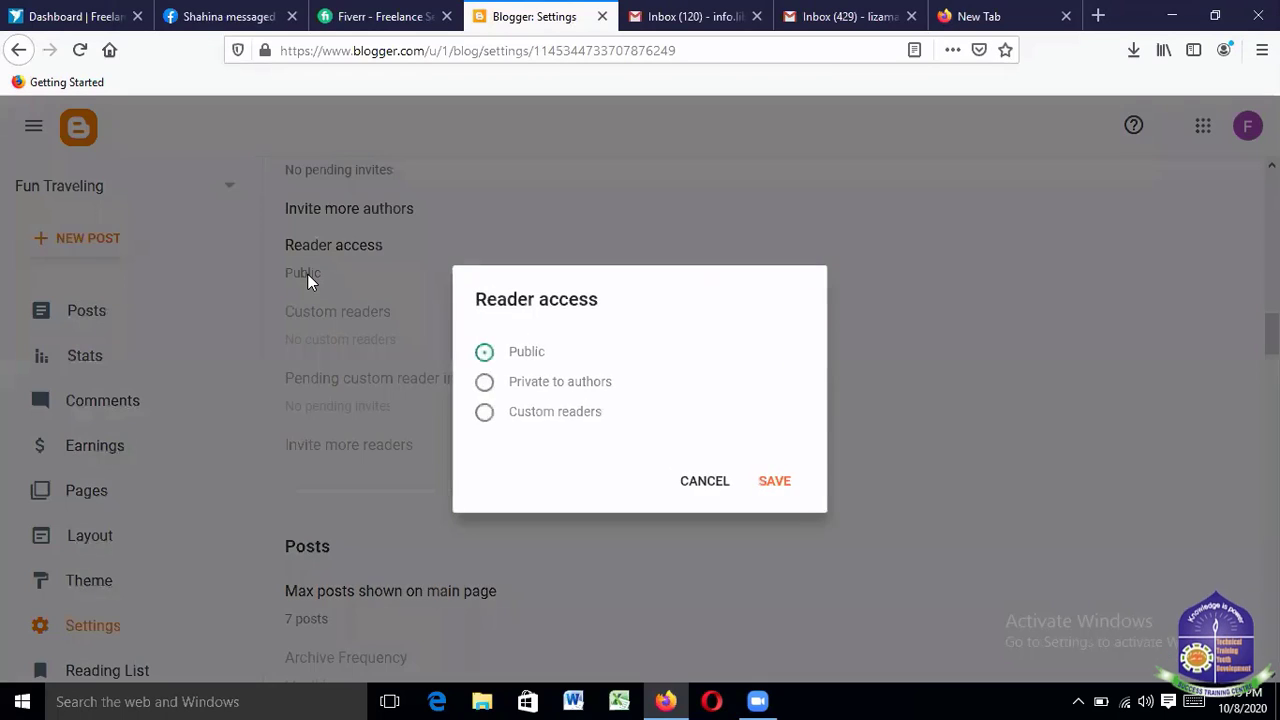
{"action": "left_click", "coordinate": [775, 482]}
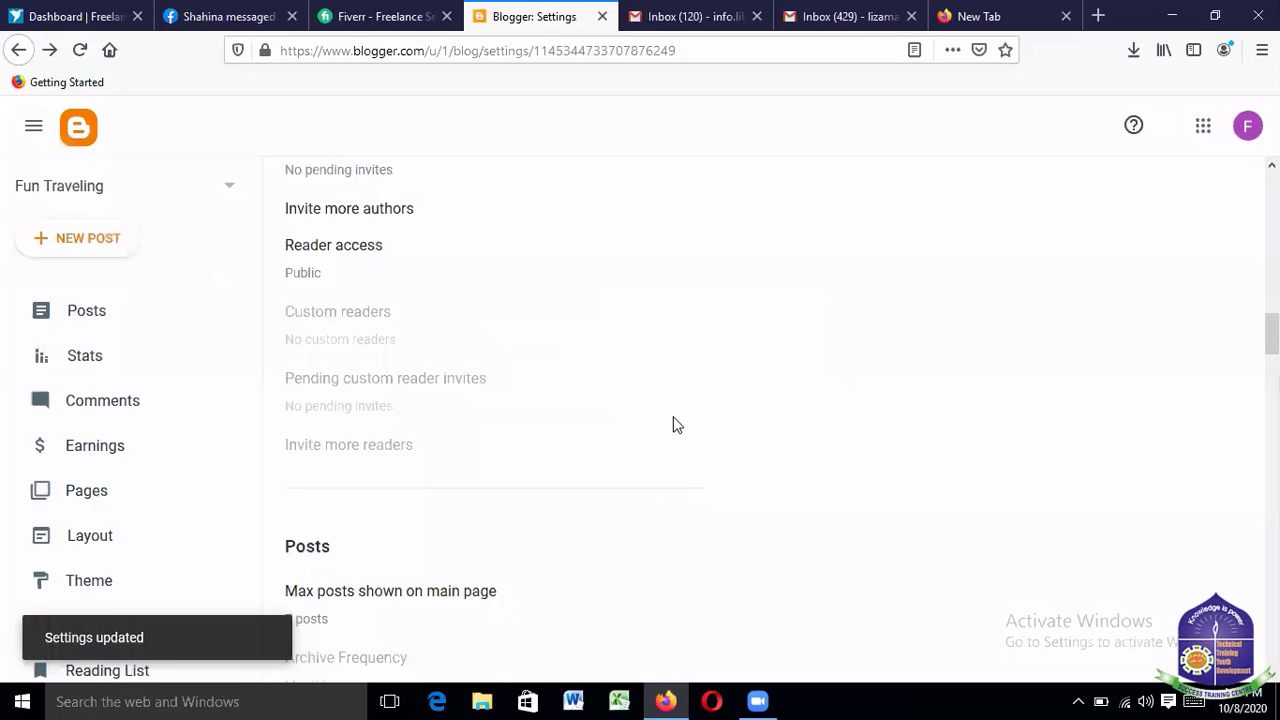
Set the maximum number of posts shown on the main page to 4 and save it
{"action": "scroll", "coordinate": [675, 420], "scroll_direction": "down", "scroll_amount": 2}
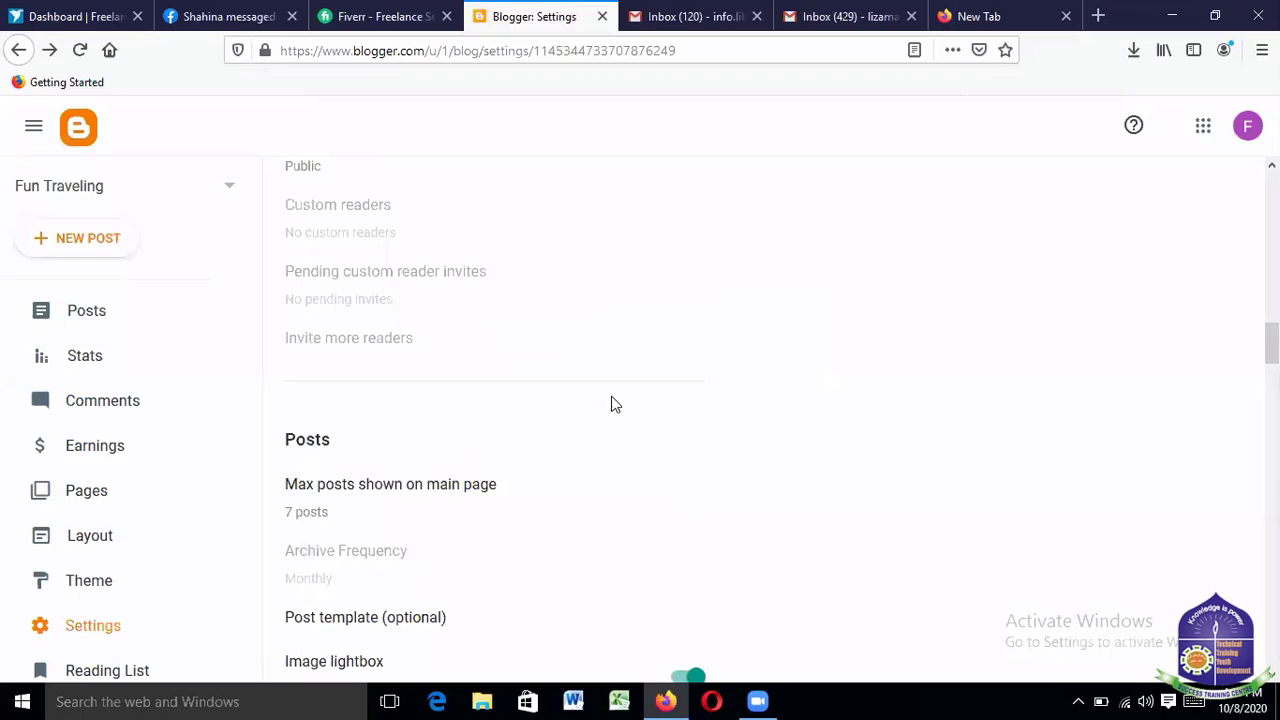
{"action": "scroll", "coordinate": [618, 402], "scroll_direction": "down", "scroll_amount": 3}
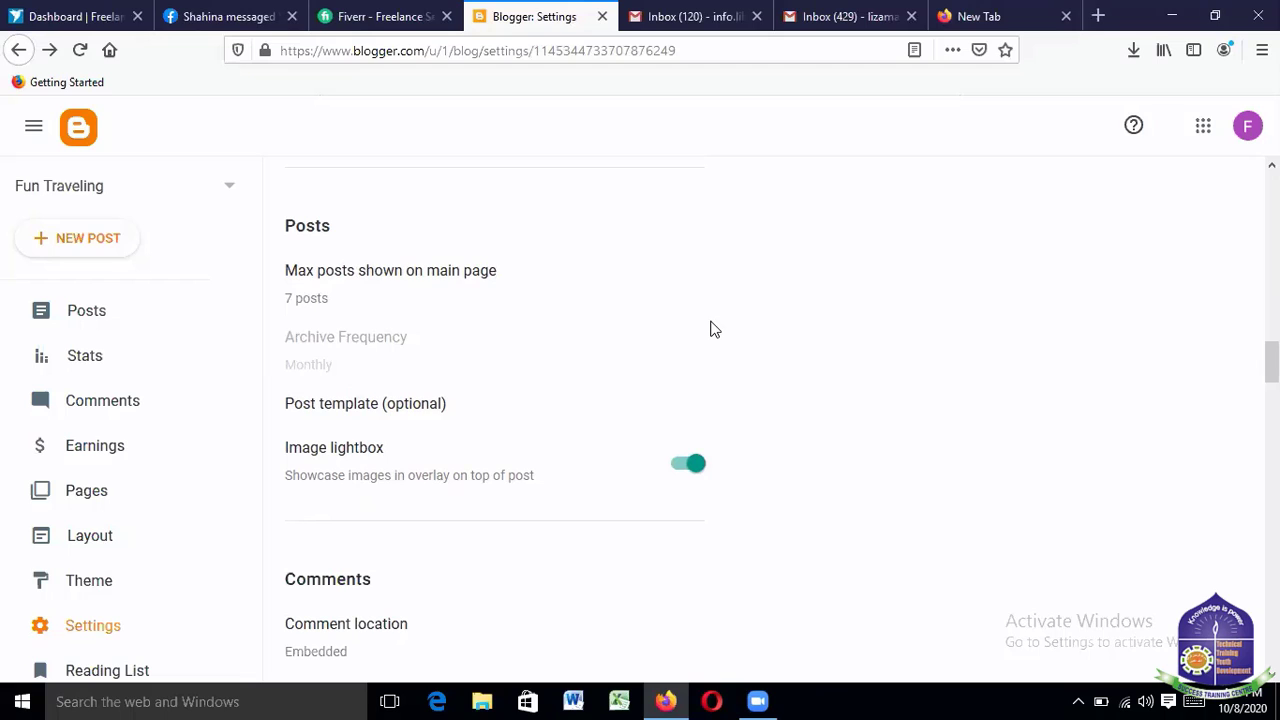
{"action": "left_click", "coordinate": [307, 305]}
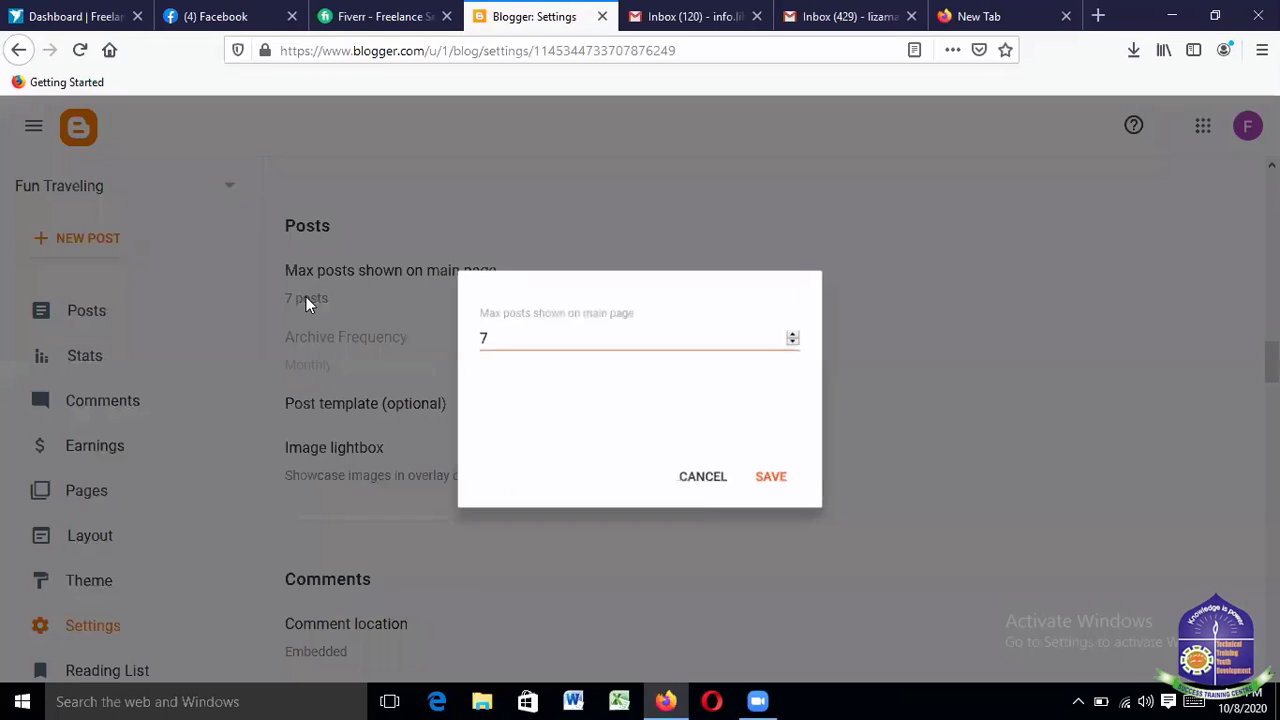
{"action": "left_click", "coordinate": [515, 336]}
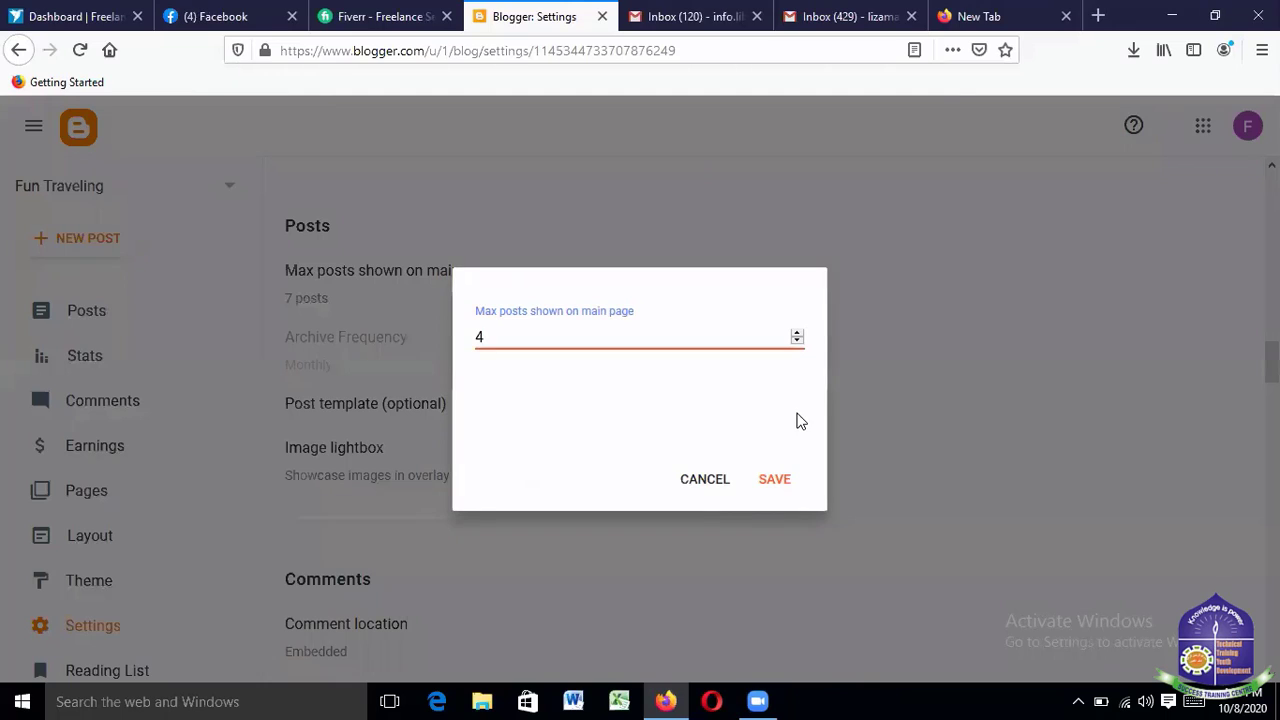
{"action": "left_click", "coordinate": [778, 480]}
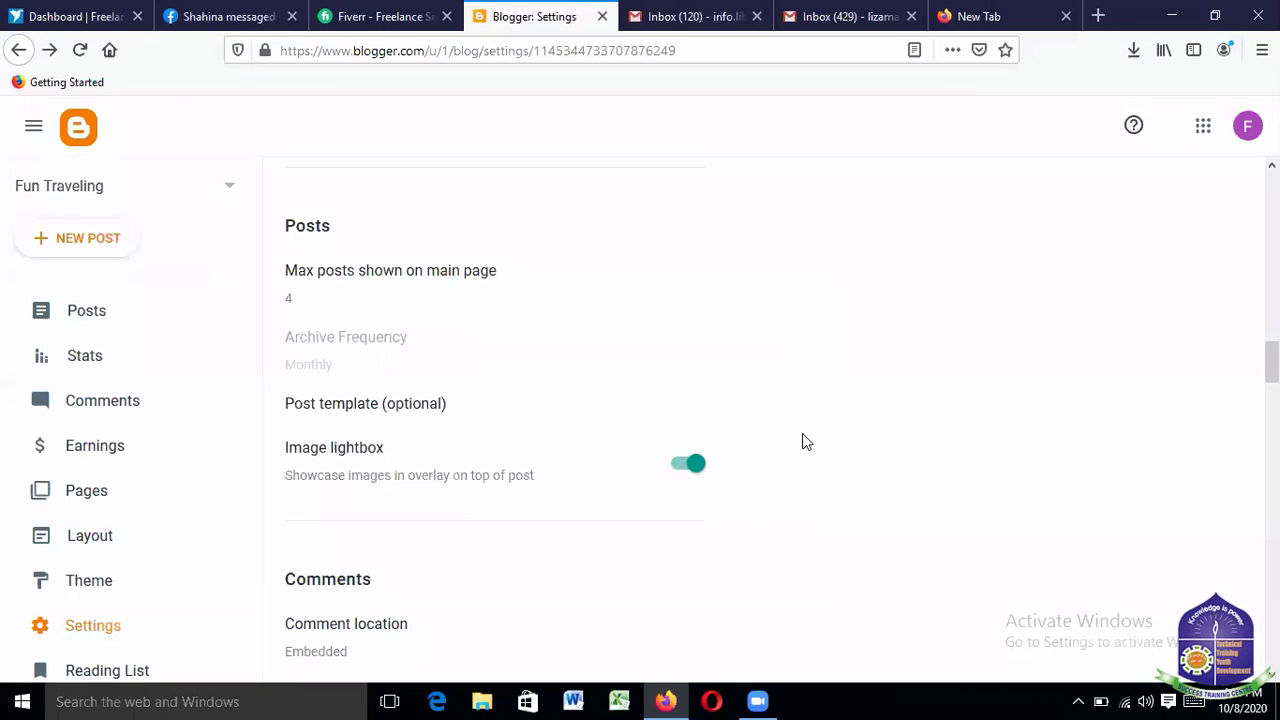
Look through the Comments settings, covering comment location, who can comment, moderation, captcha and form message
{"action": "scroll", "coordinate": [803, 435], "scroll_direction": "down", "scroll_amount": 2}
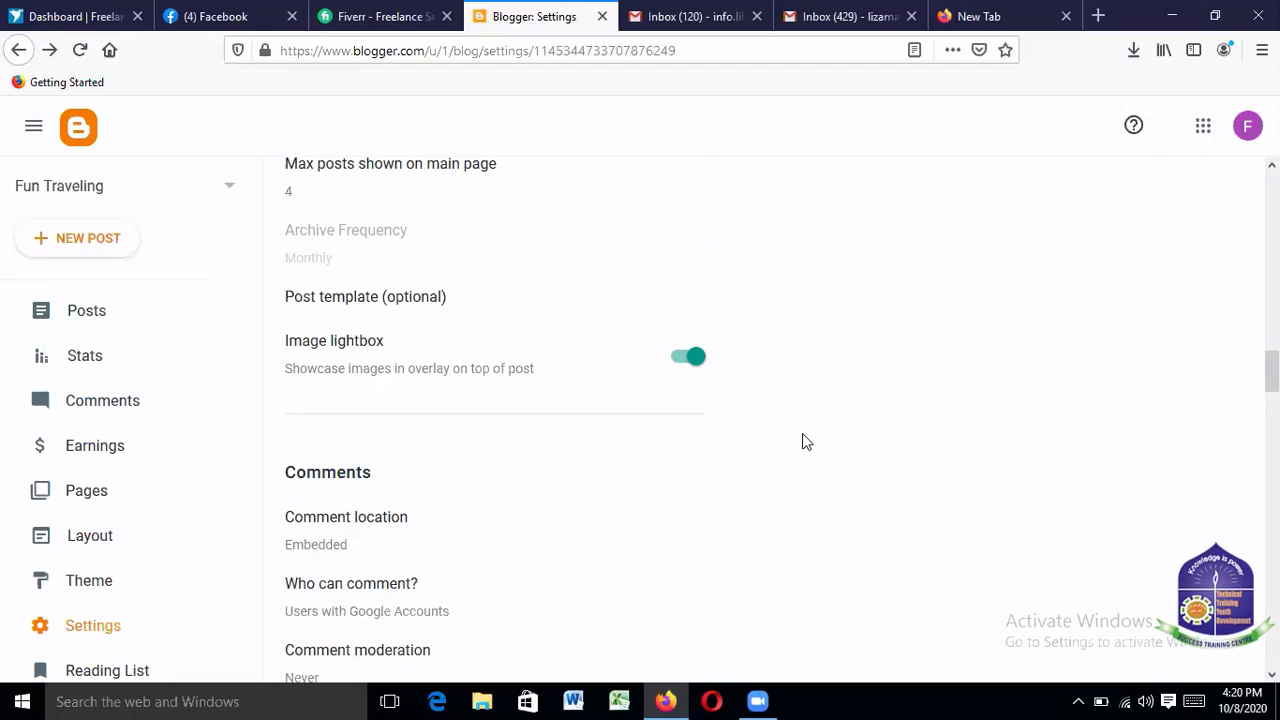
{"action": "scroll", "coordinate": [802, 441], "scroll_direction": "down", "scroll_amount": 1}
{"action": "scroll", "coordinate": [802, 441], "scroll_direction": "down", "scroll_amount": 3}
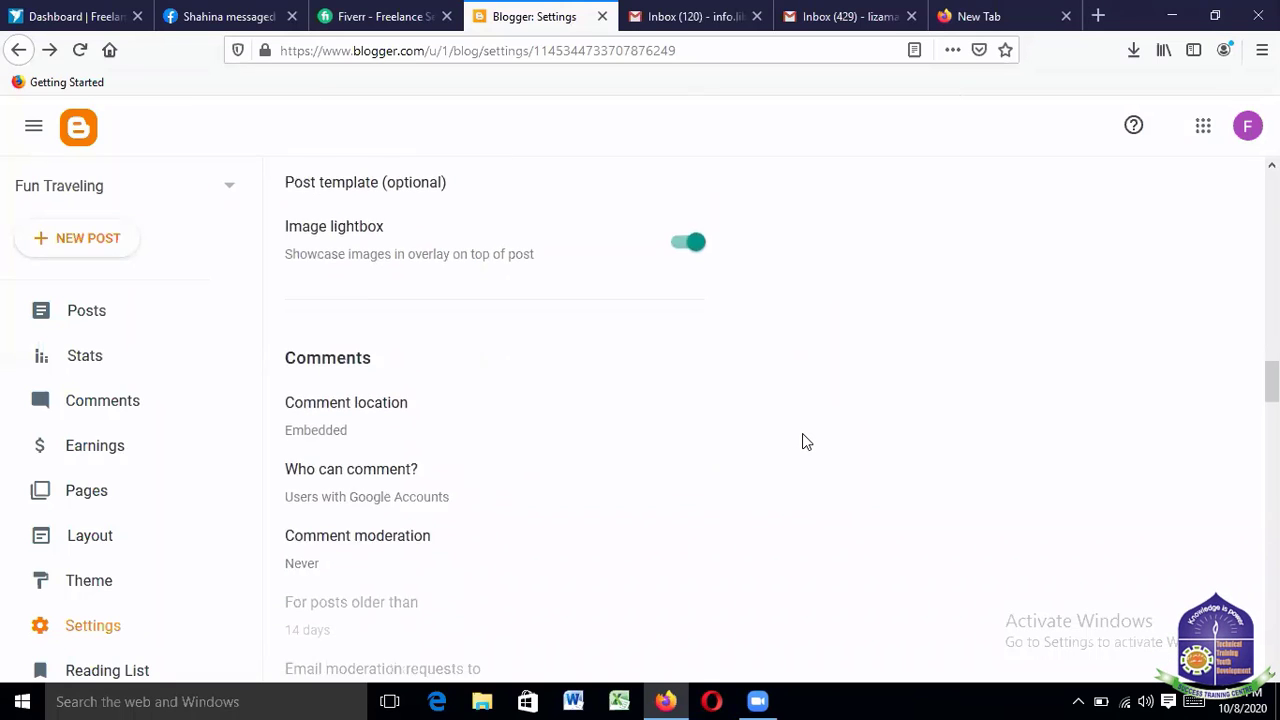
{"action": "scroll", "coordinate": [802, 441], "scroll_direction": "up", "scroll_amount": 1}
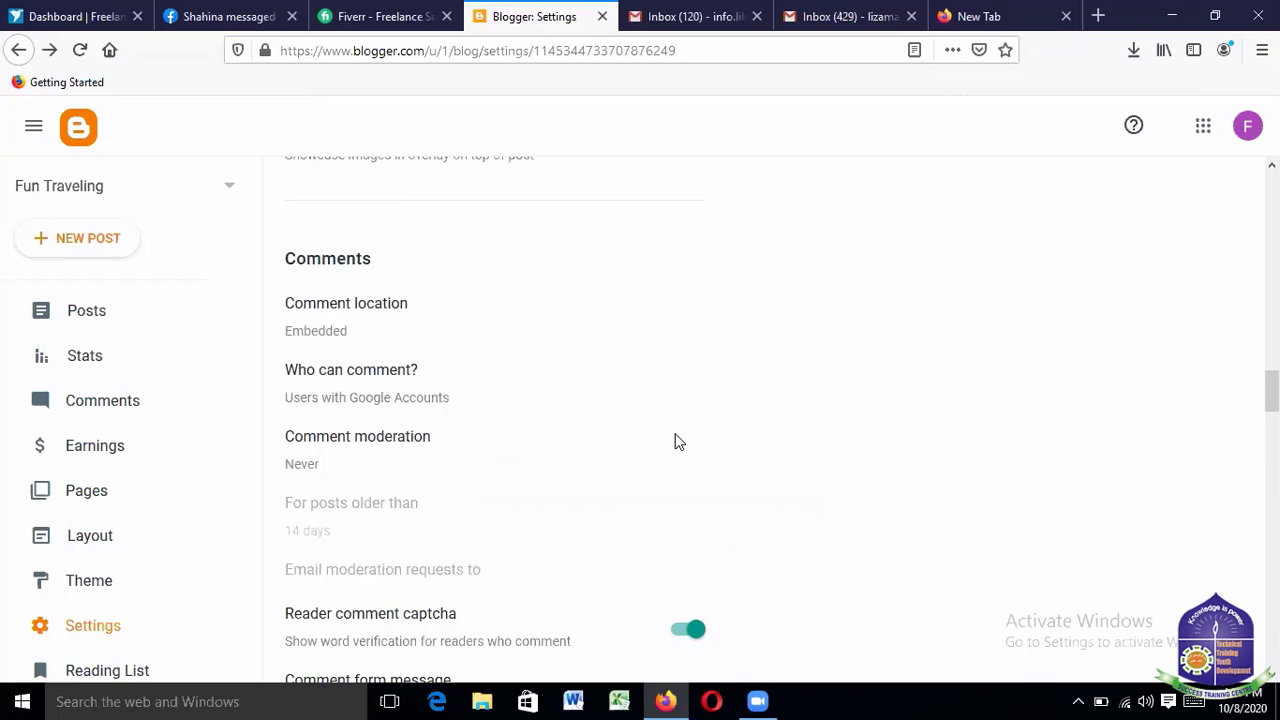
{"action": "scroll", "coordinate": [674, 442], "scroll_direction": "up", "scroll_amount": 2}
{"action": "scroll", "coordinate": [674, 442], "scroll_direction": "down", "scroll_amount": 2}
{"action": "scroll", "coordinate": [674, 442], "scroll_direction": "down", "scroll_amount": 2}
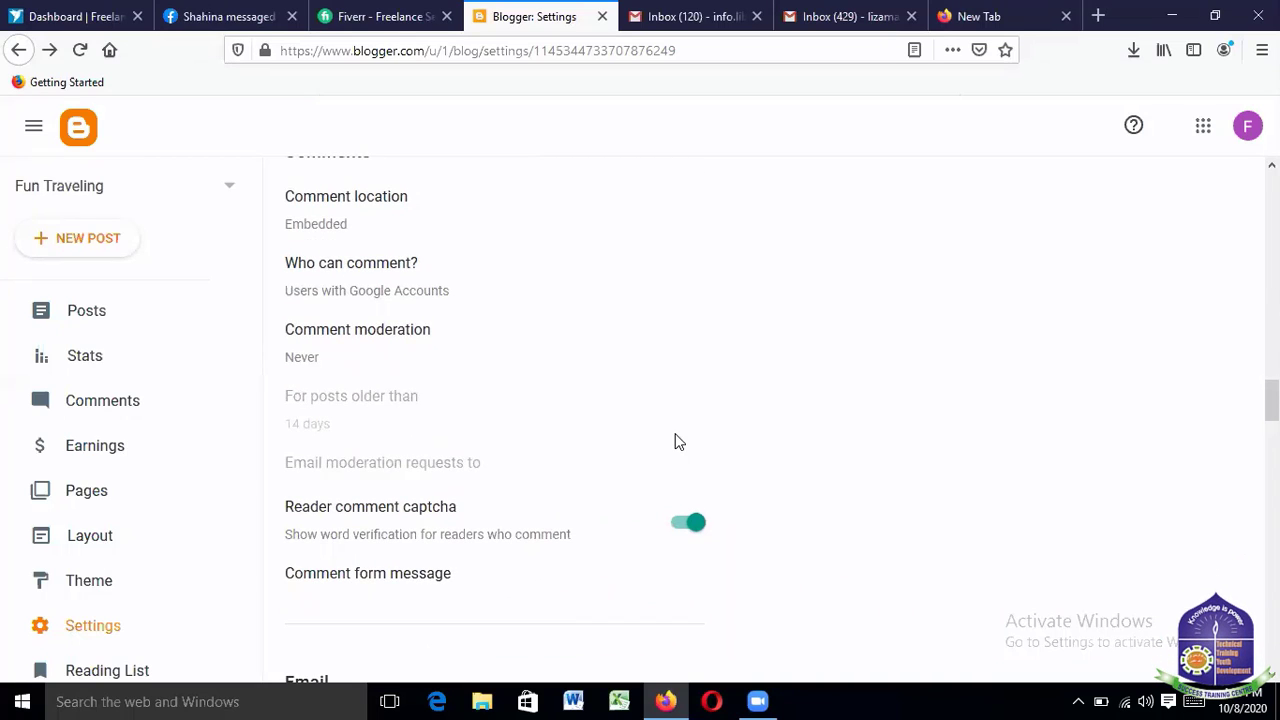
Look through the Email settings, covering posting by email, comment notifications, pending invites and post notifications
{"action": "scroll", "coordinate": [676, 440], "scroll_direction": "down", "scroll_amount": 2}
{"action": "scroll", "coordinate": [672, 460], "scroll_direction": "down", "scroll_amount": 1}
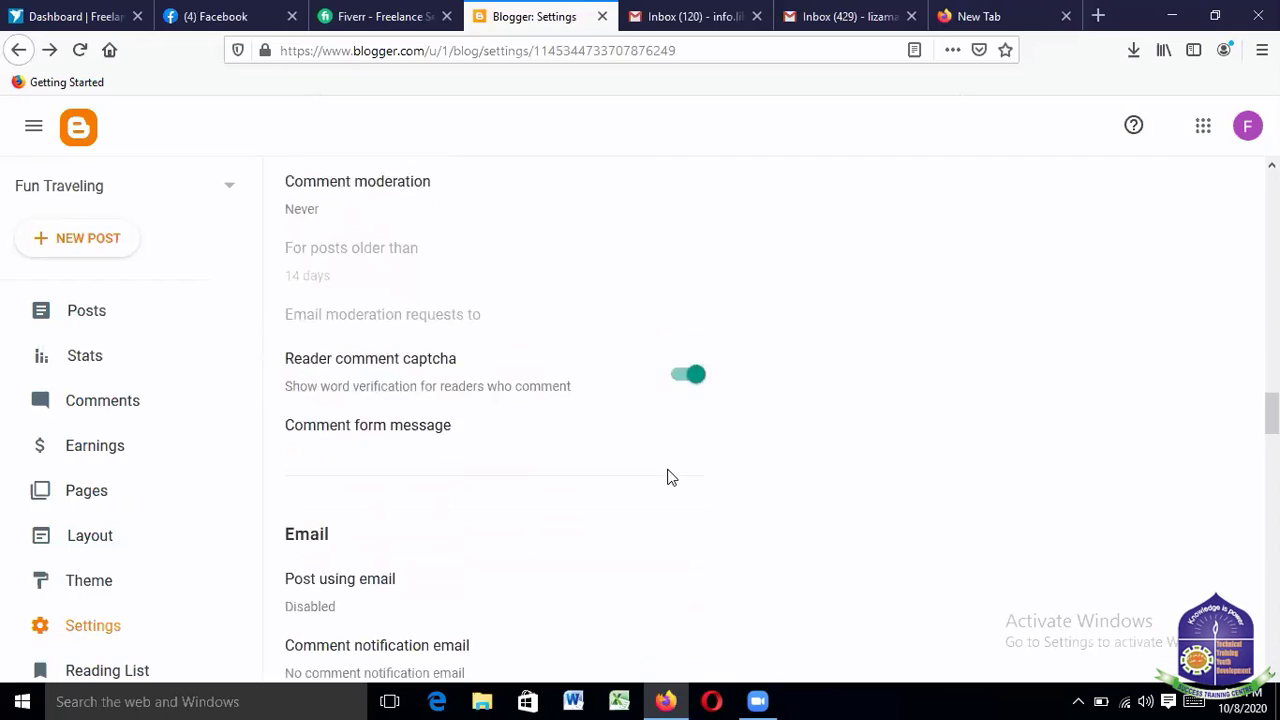
{"action": "scroll", "coordinate": [671, 478], "scroll_direction": "down", "scroll_amount": 1}
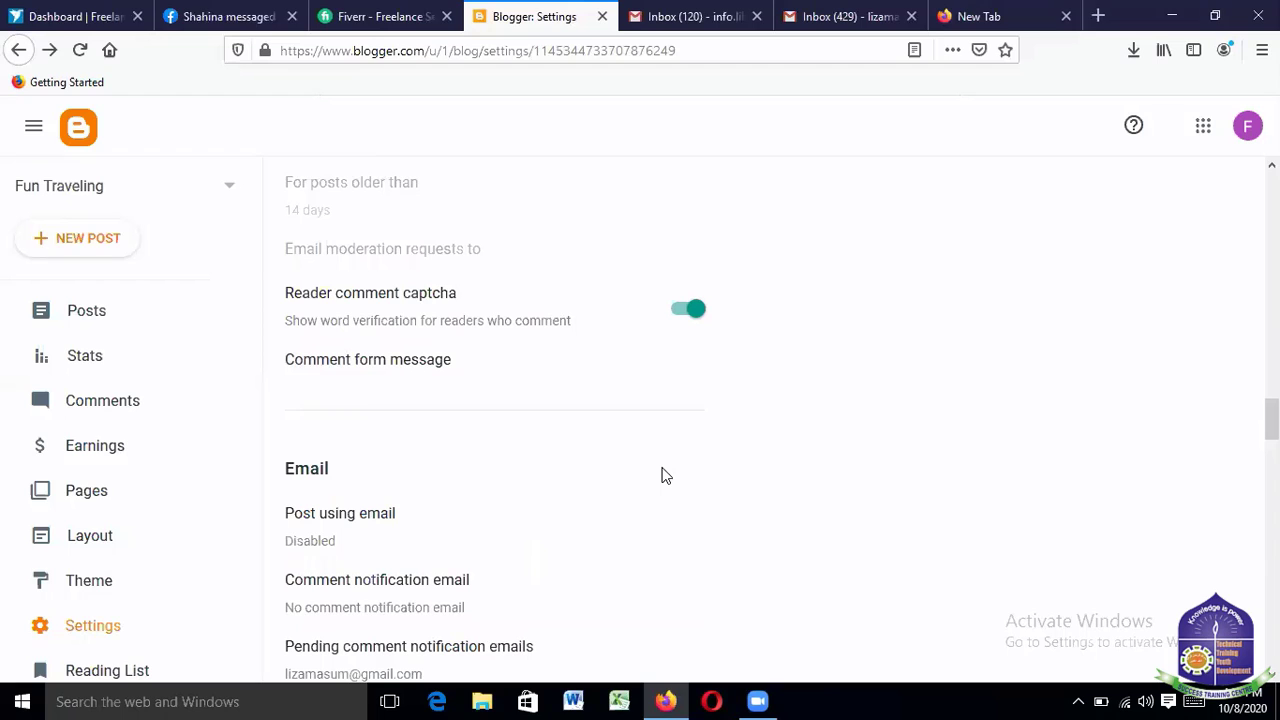
{"action": "scroll", "coordinate": [661, 475], "scroll_direction": "down", "scroll_amount": 3}
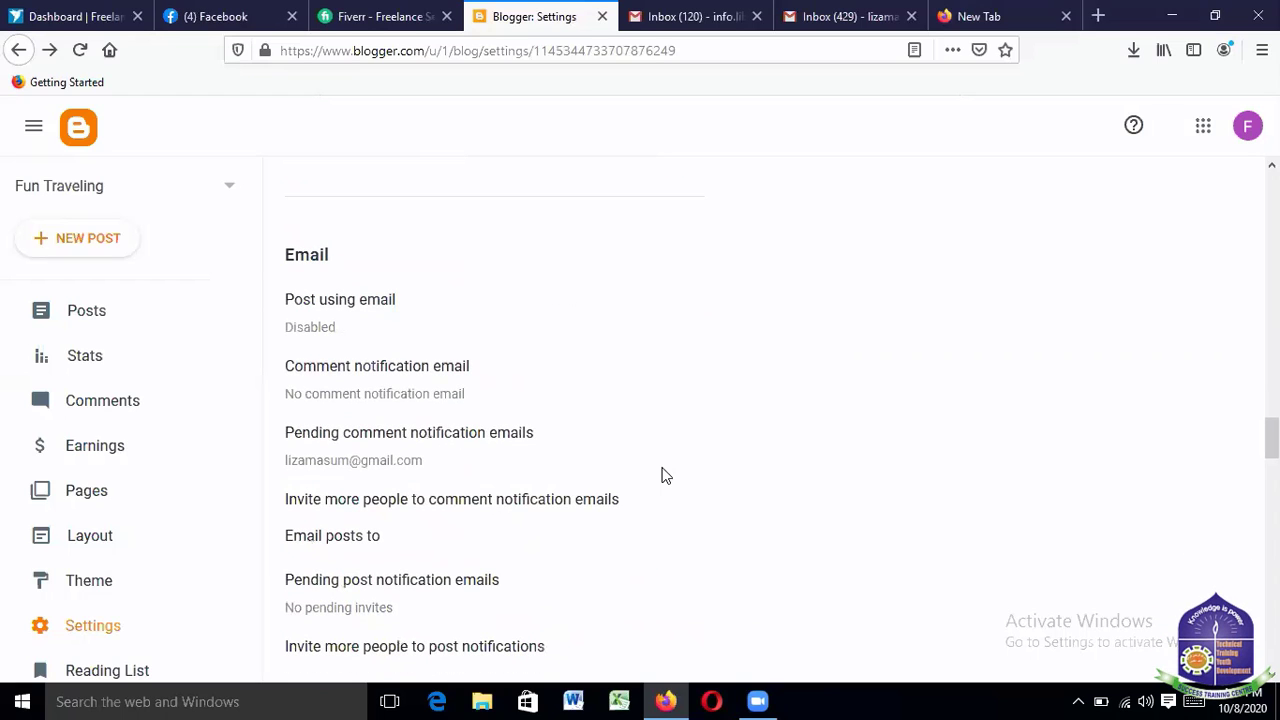
{"action": "scroll", "coordinate": [661, 475], "scroll_direction": "down", "scroll_amount": 2}
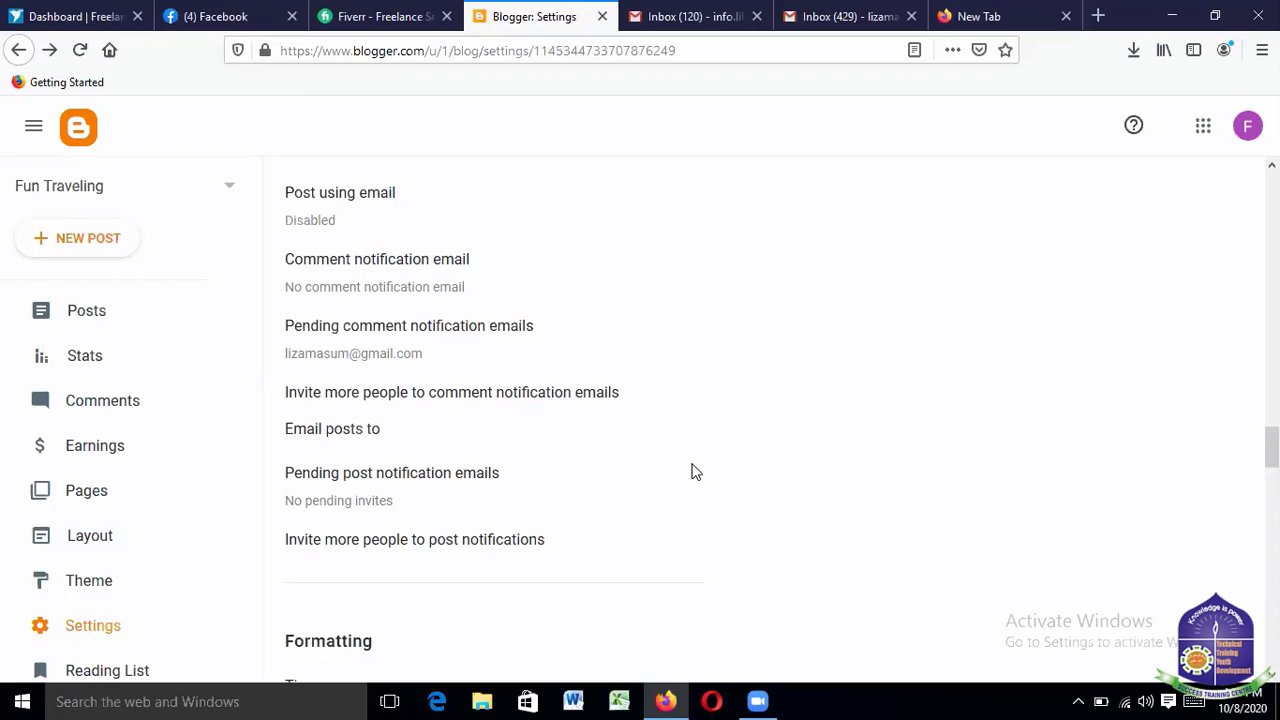
{"action": "scroll", "coordinate": [696, 472], "scroll_direction": "down", "scroll_amount": 4}
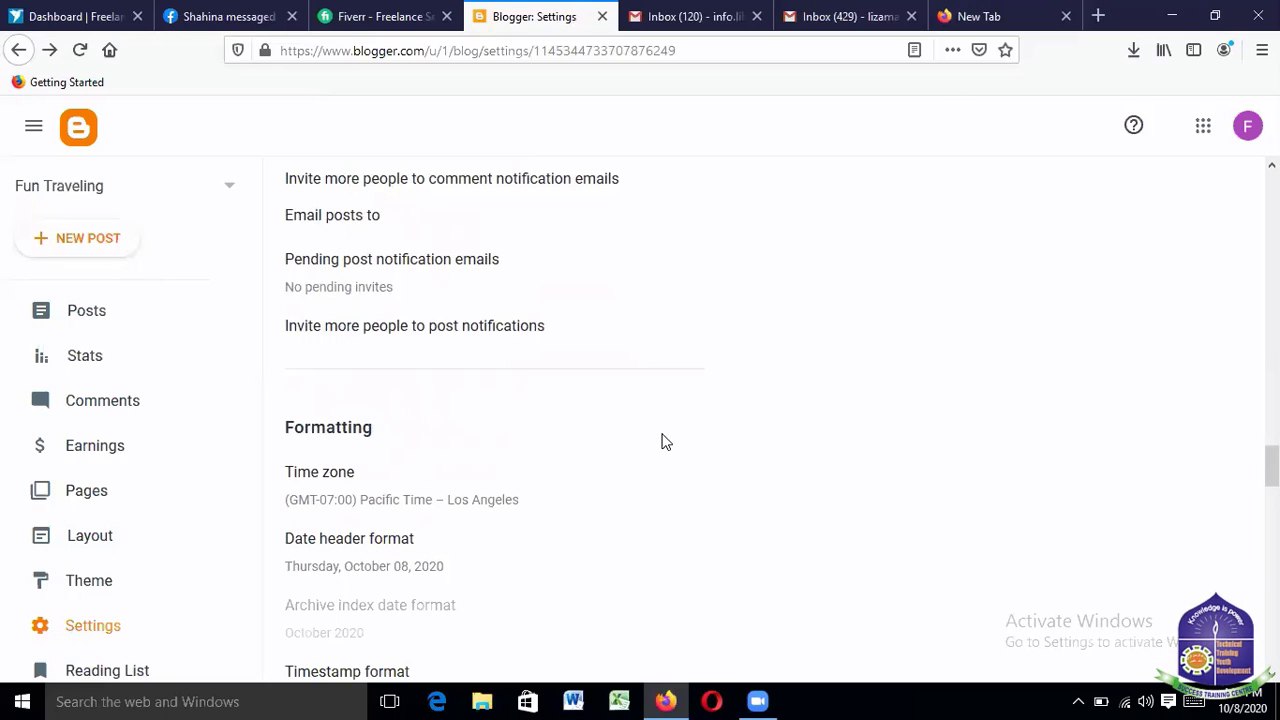
{"action": "scroll", "coordinate": [657, 428], "scroll_direction": "down", "scroll_amount": 4}
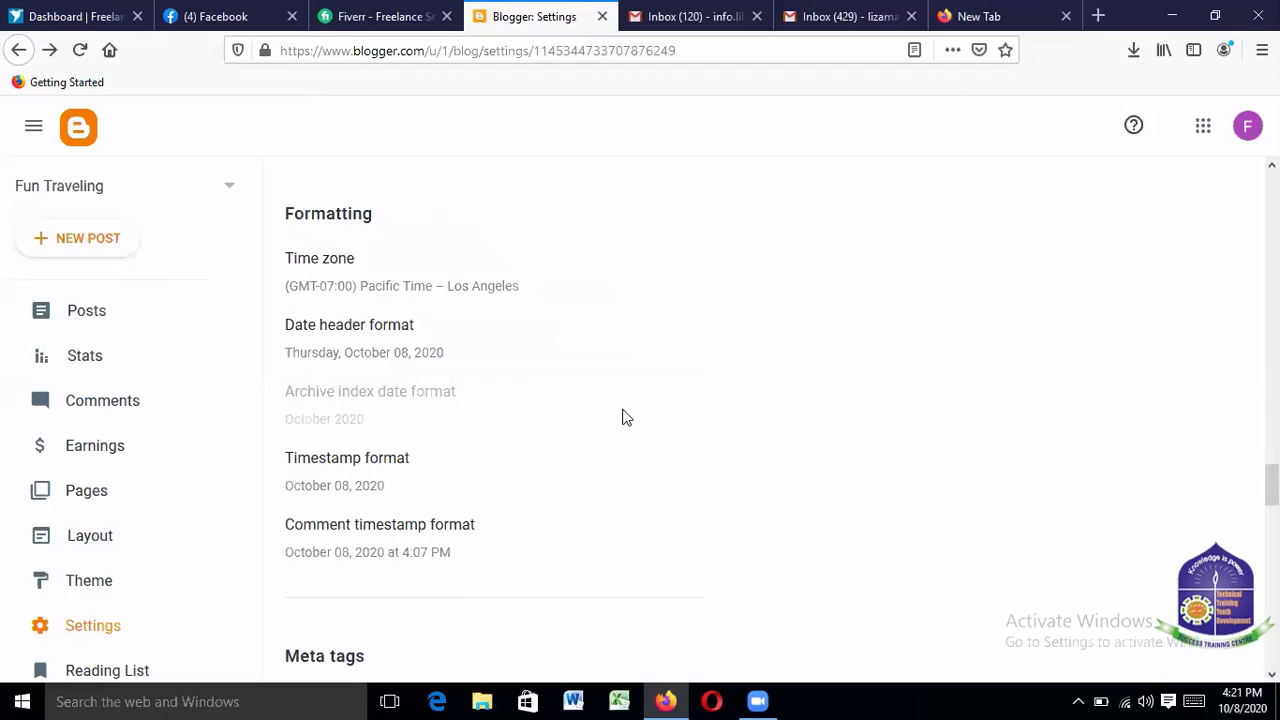
Set the blog's time zone to (GMT+06:00) Bangladesh Standard Time – Dhaka and save it
{"action": "left_click", "coordinate": [315, 293]}
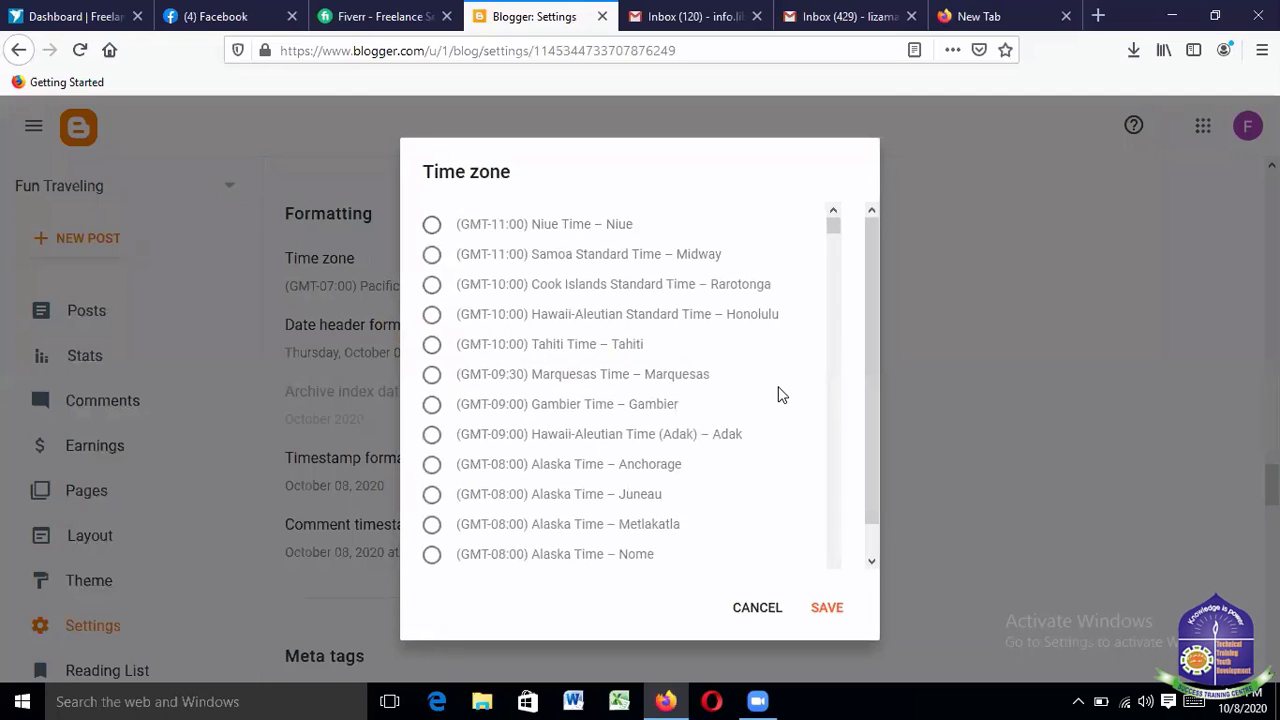
{"action": "scroll", "coordinate": [781, 394], "scroll_direction": "down", "scroll_amount": 4}
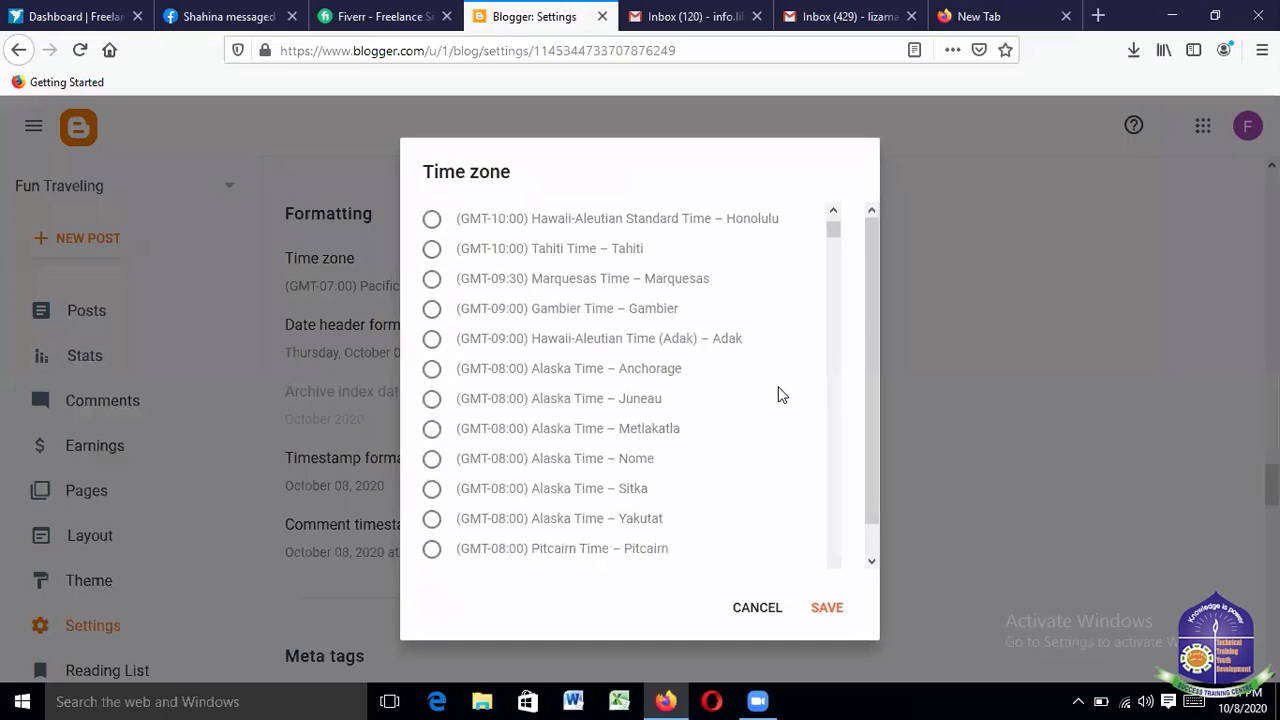
{"action": "scroll", "coordinate": [778, 395], "scroll_direction": "down", "scroll_amount": 4}
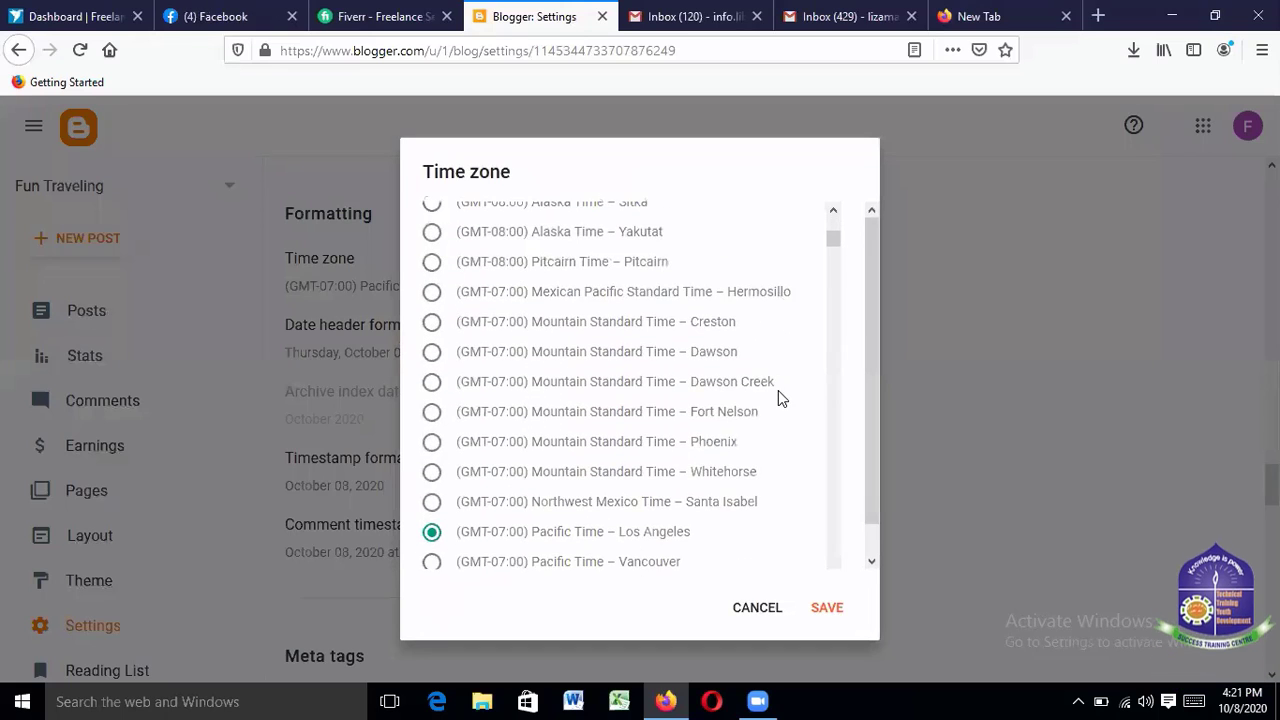
{"action": "scroll", "coordinate": [778, 401], "scroll_direction": "down", "scroll_amount": 5}
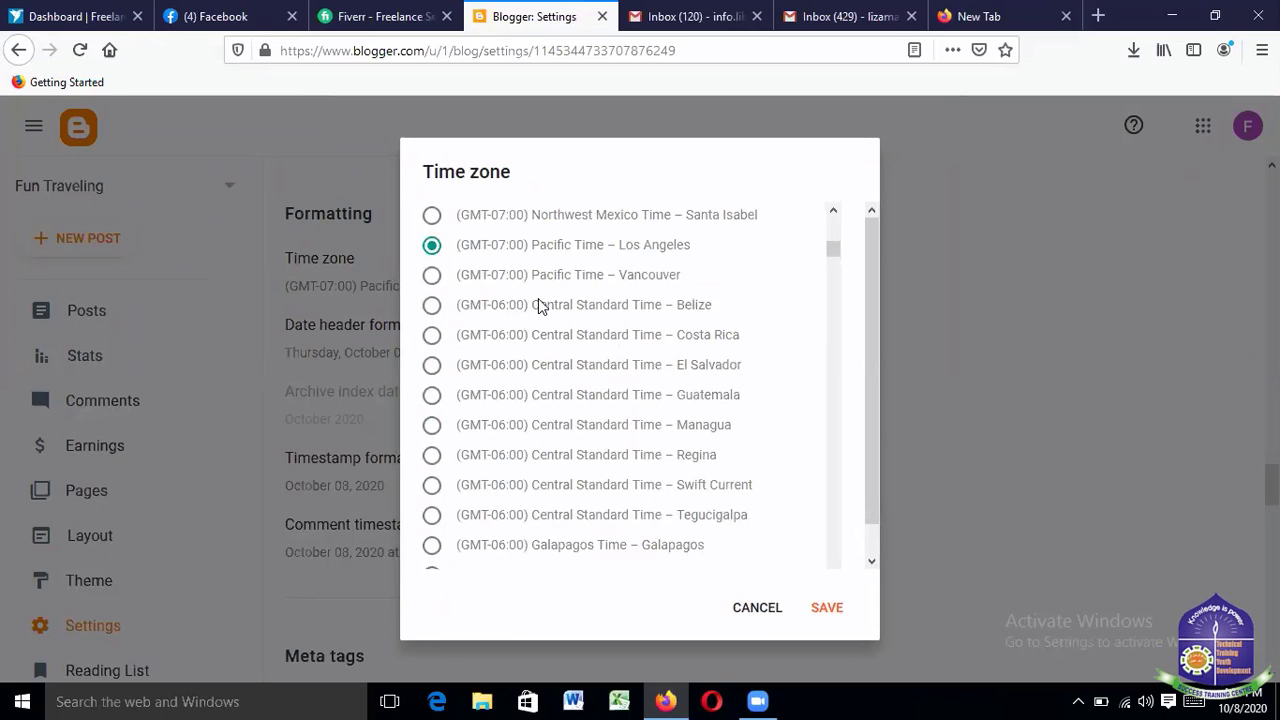
{"action": "scroll", "coordinate": [595, 405], "scroll_direction": "down", "scroll_amount": 5}
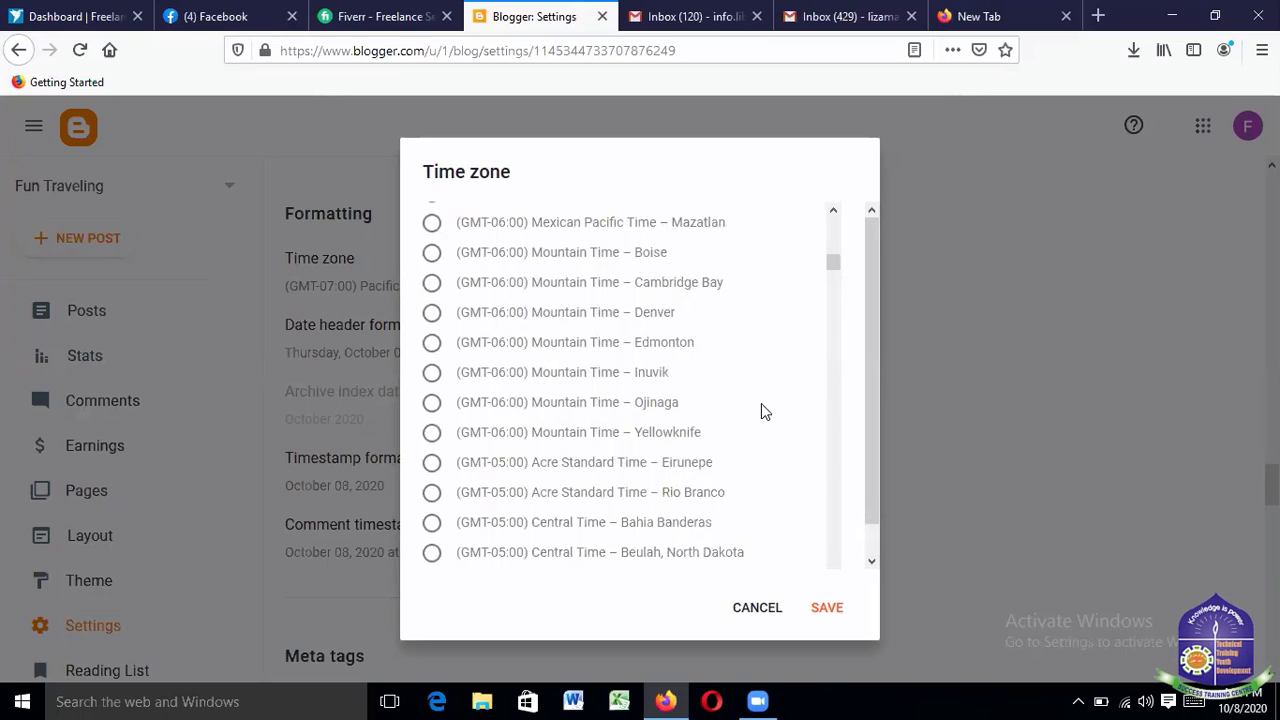
{"action": "scroll", "coordinate": [761, 404], "scroll_direction": "up", "scroll_amount": 5}
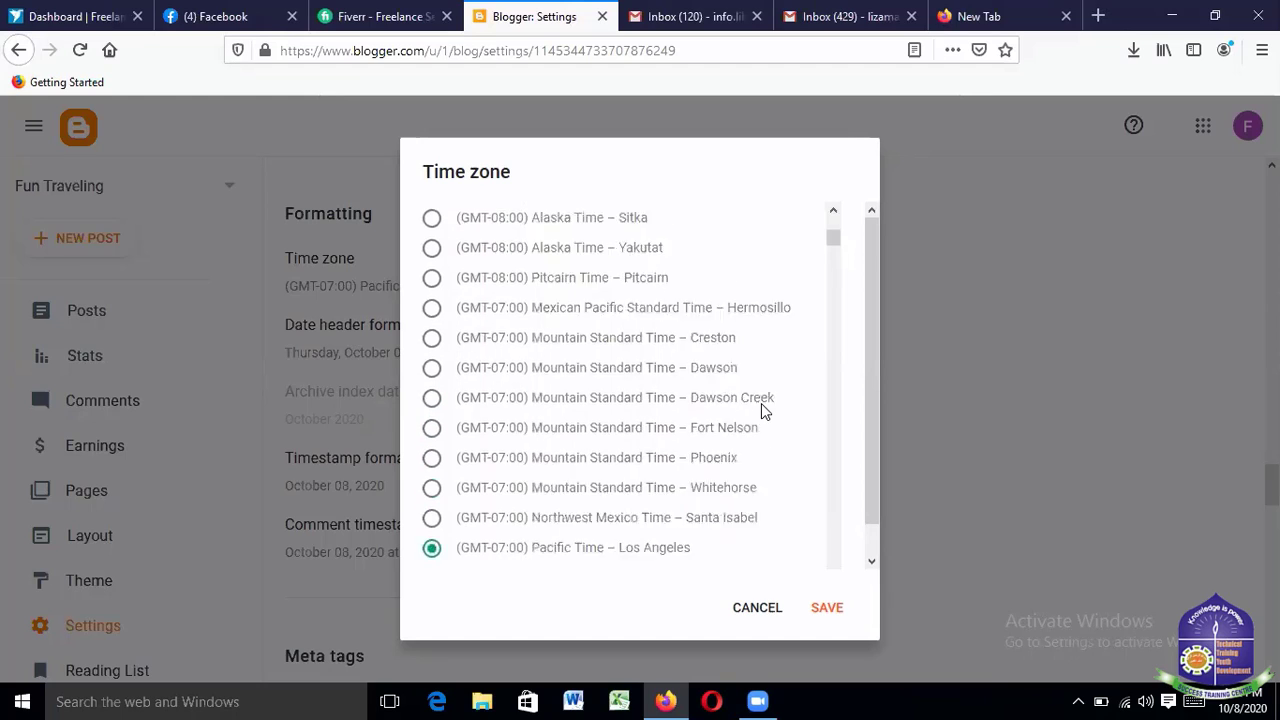
{"action": "scroll", "coordinate": [761, 407], "scroll_direction": "up", "scroll_amount": 3}
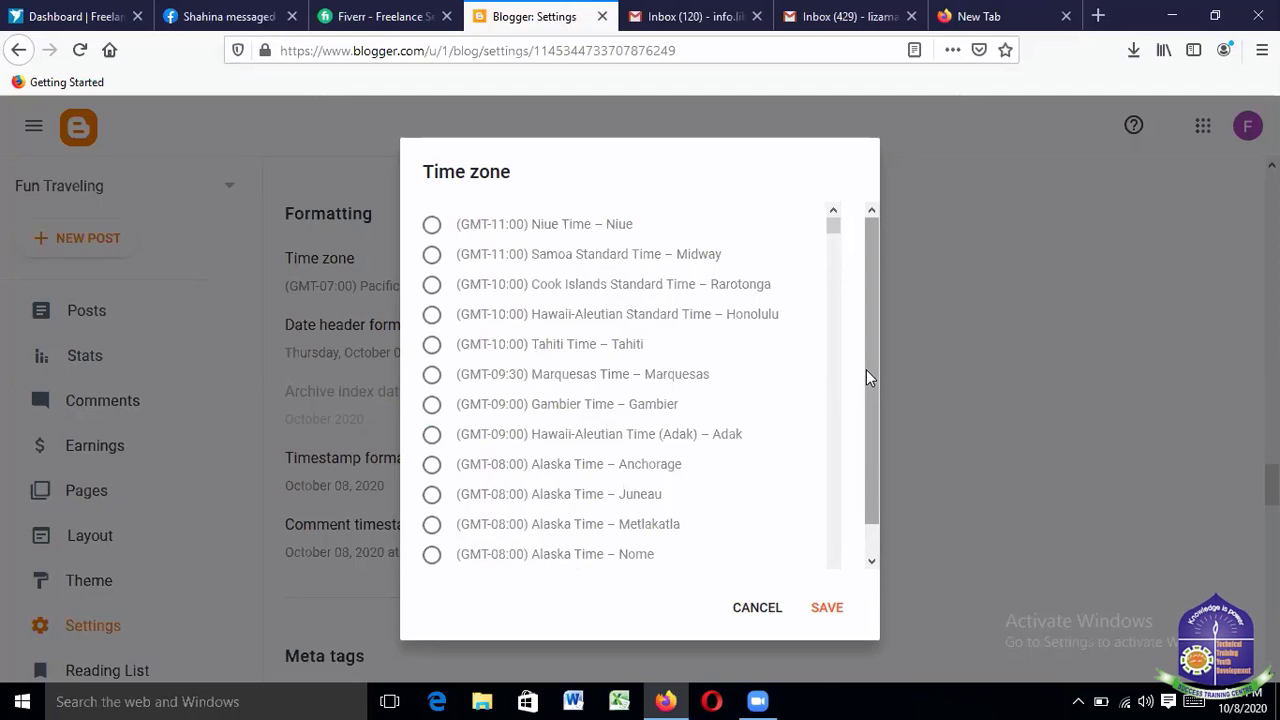
{"action": "left_click_drag", "start_coordinate": [872, 370], "coordinate": [870, 425]}
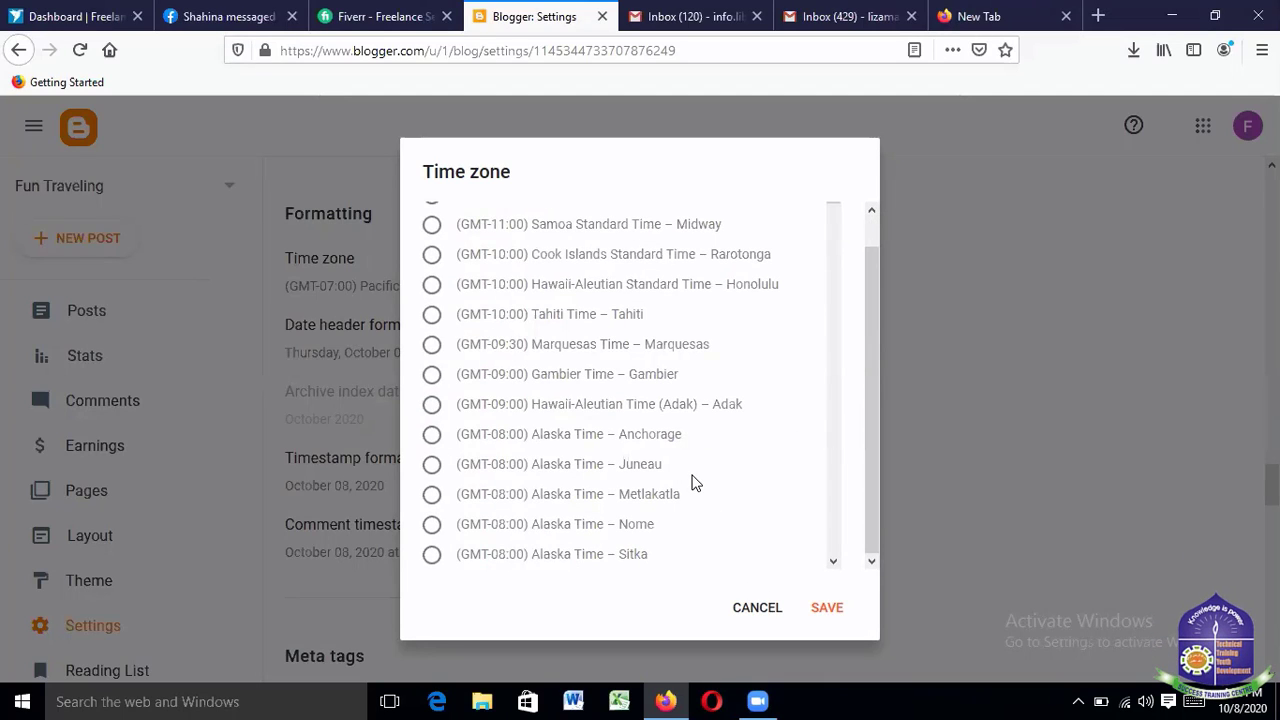
{"action": "right_click", "coordinate": [1044, 283]}
{"action": "left_click", "coordinate": [900, 299]}
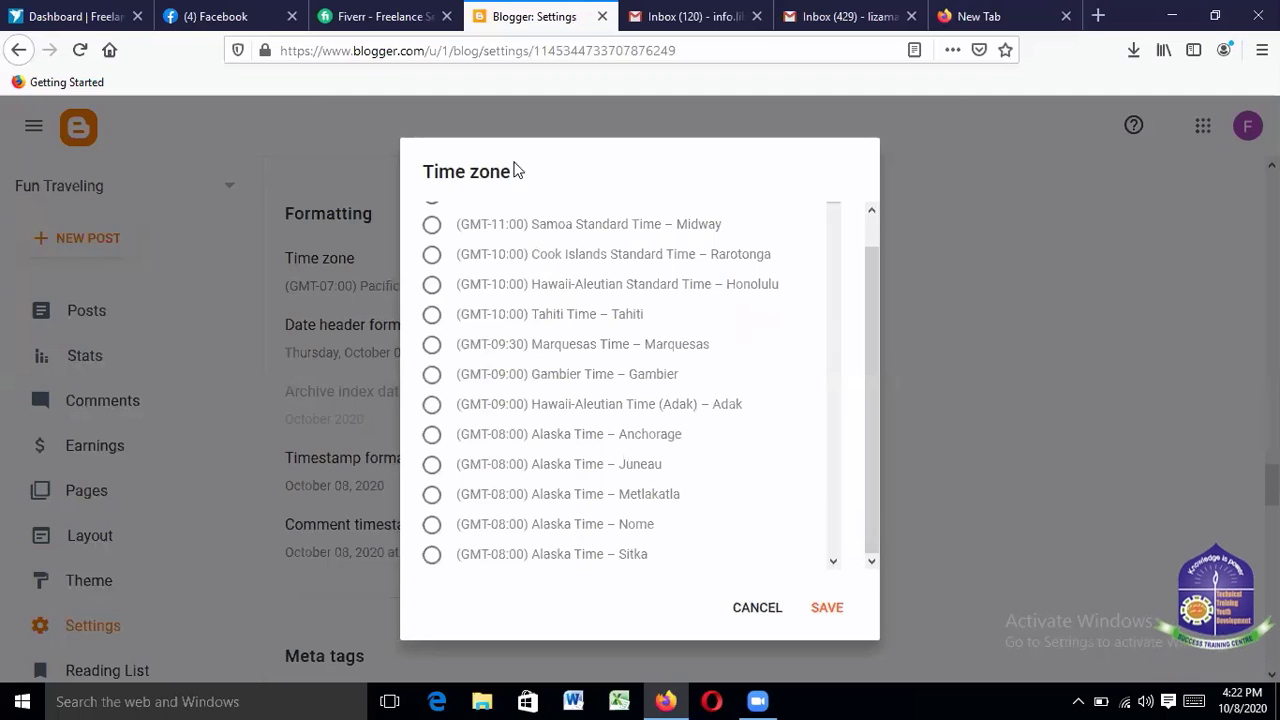
{"action": "scroll", "coordinate": [740, 289], "scroll_direction": "down", "scroll_amount": 15}
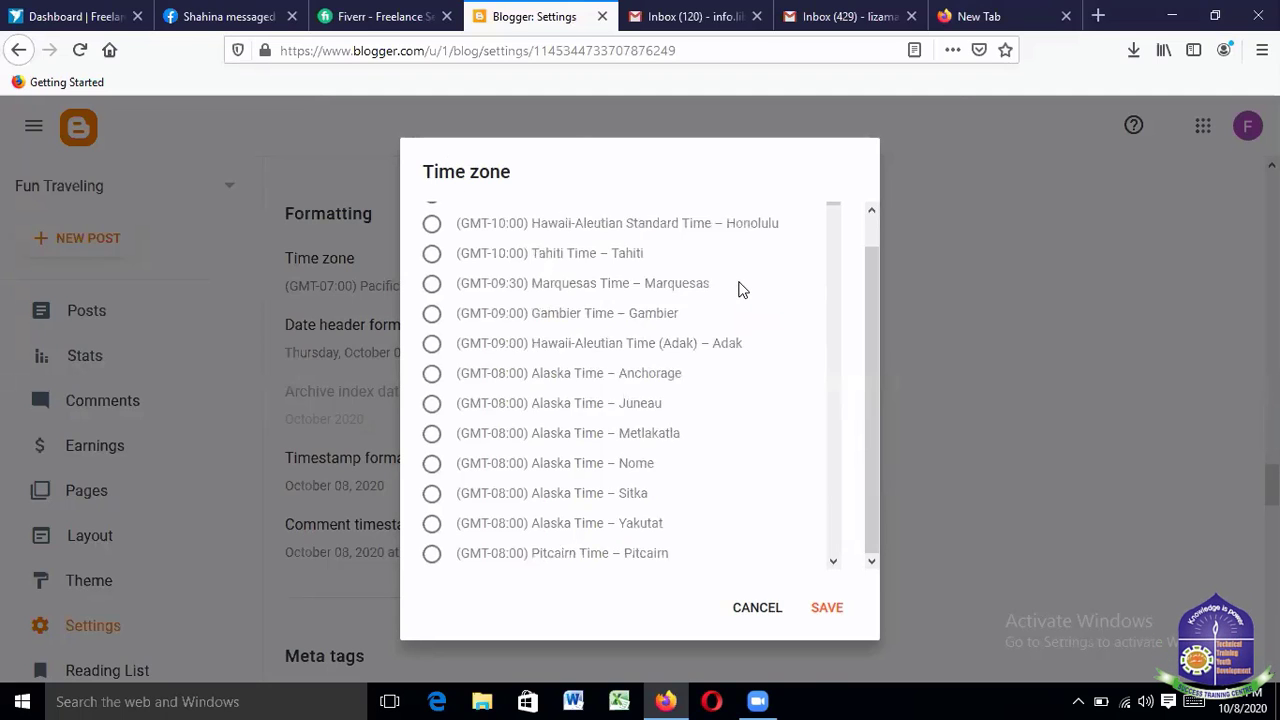
{"action": "scroll", "coordinate": [755, 310], "scroll_direction": "up", "scroll_amount": 2}
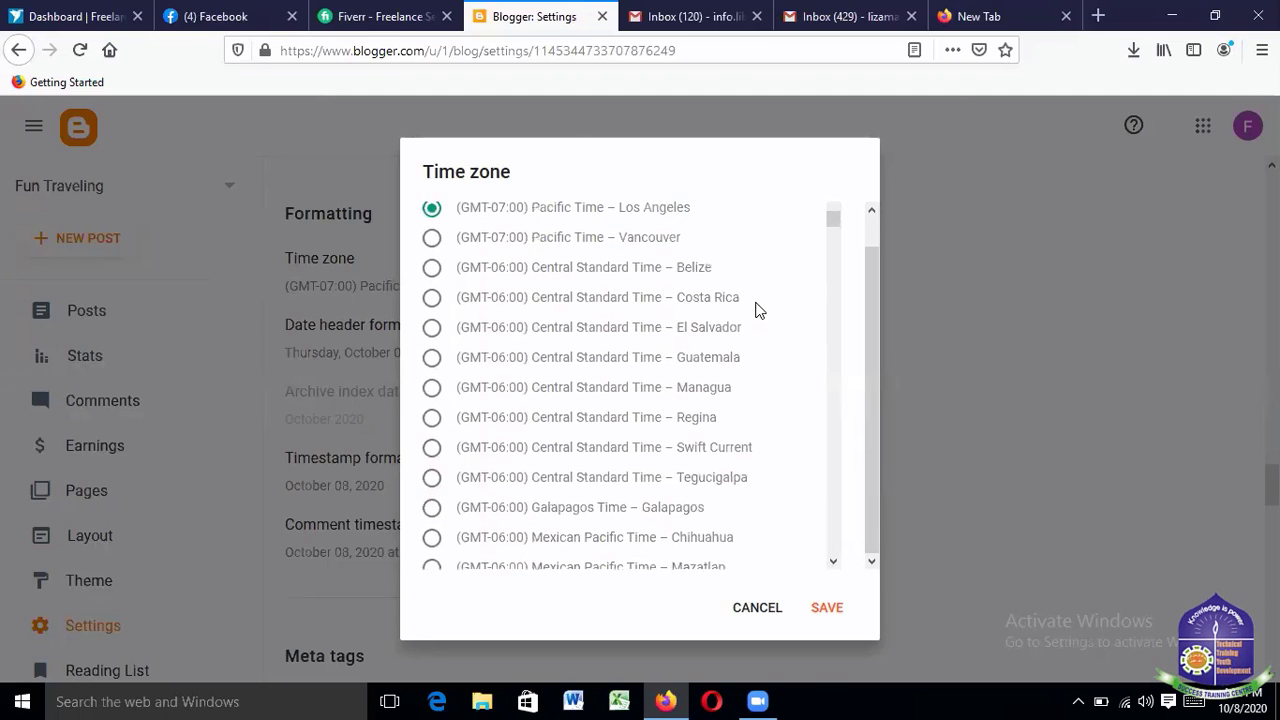
{"action": "scroll", "coordinate": [755, 310], "scroll_direction": "down", "scroll_amount": 8}
{"action": "scroll", "coordinate": [755, 314], "scroll_direction": "down", "scroll_amount": 10}
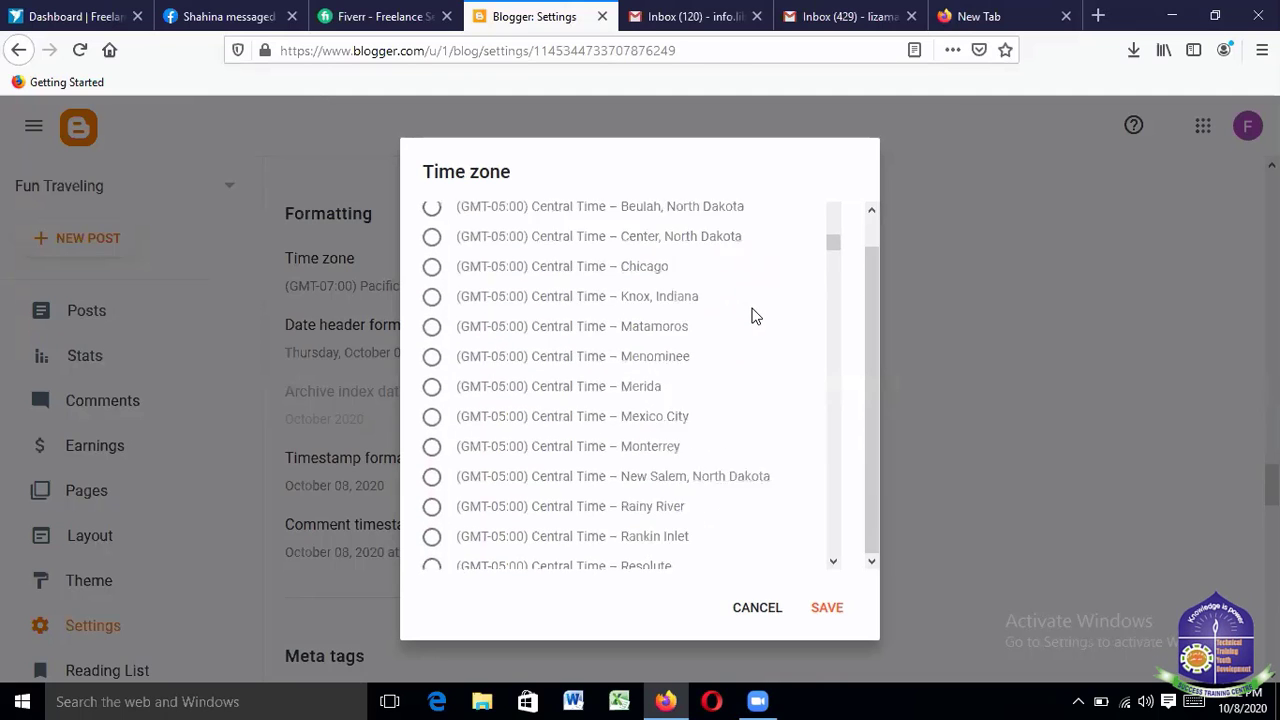
{"action": "scroll", "coordinate": [753, 333], "scroll_direction": "down", "scroll_amount": 12}
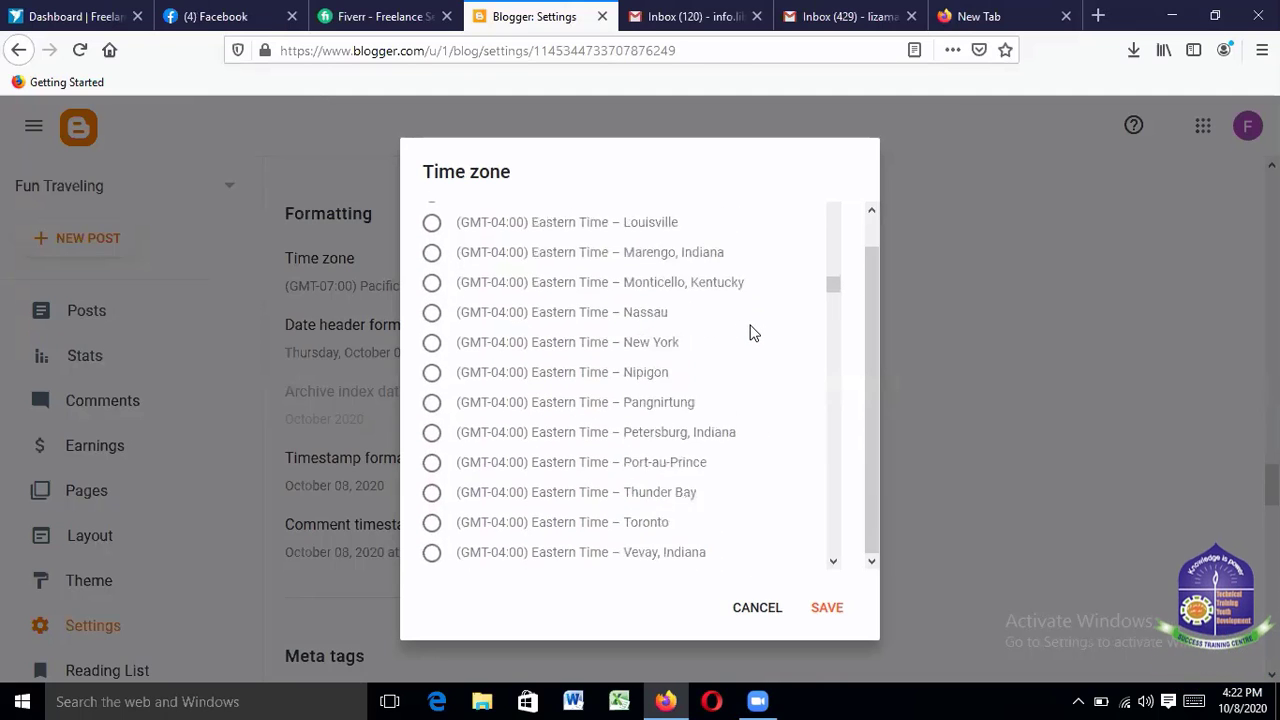
{"action": "scroll", "coordinate": [746, 338], "scroll_direction": "down", "scroll_amount": 20}
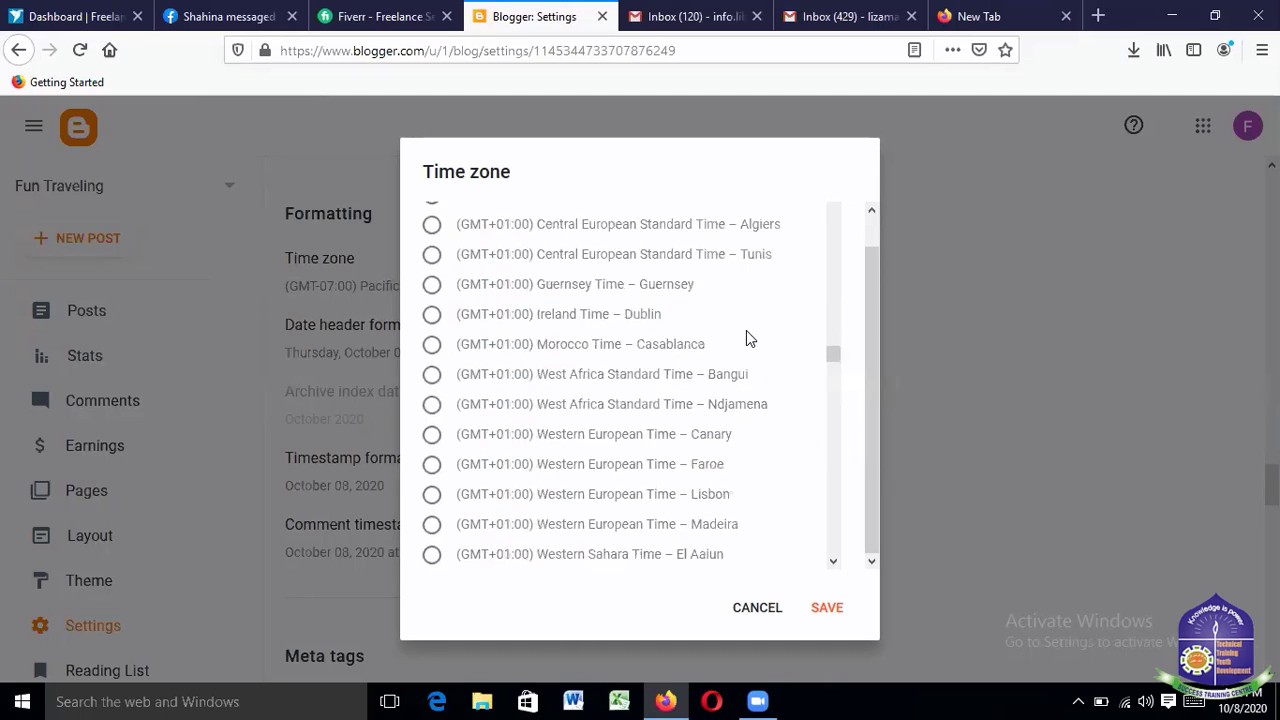
{"action": "scroll", "coordinate": [748, 345], "scroll_direction": "down", "scroll_amount": 20}
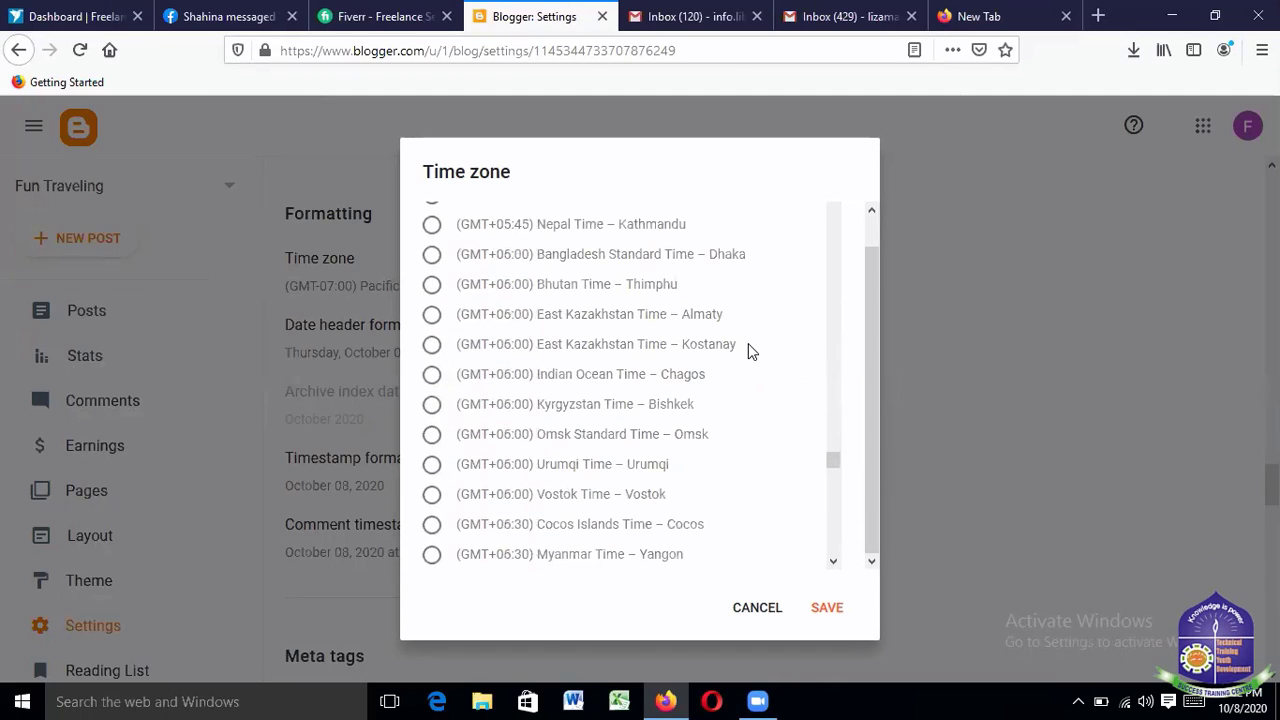
{"action": "left_click", "coordinate": [712, 256]}
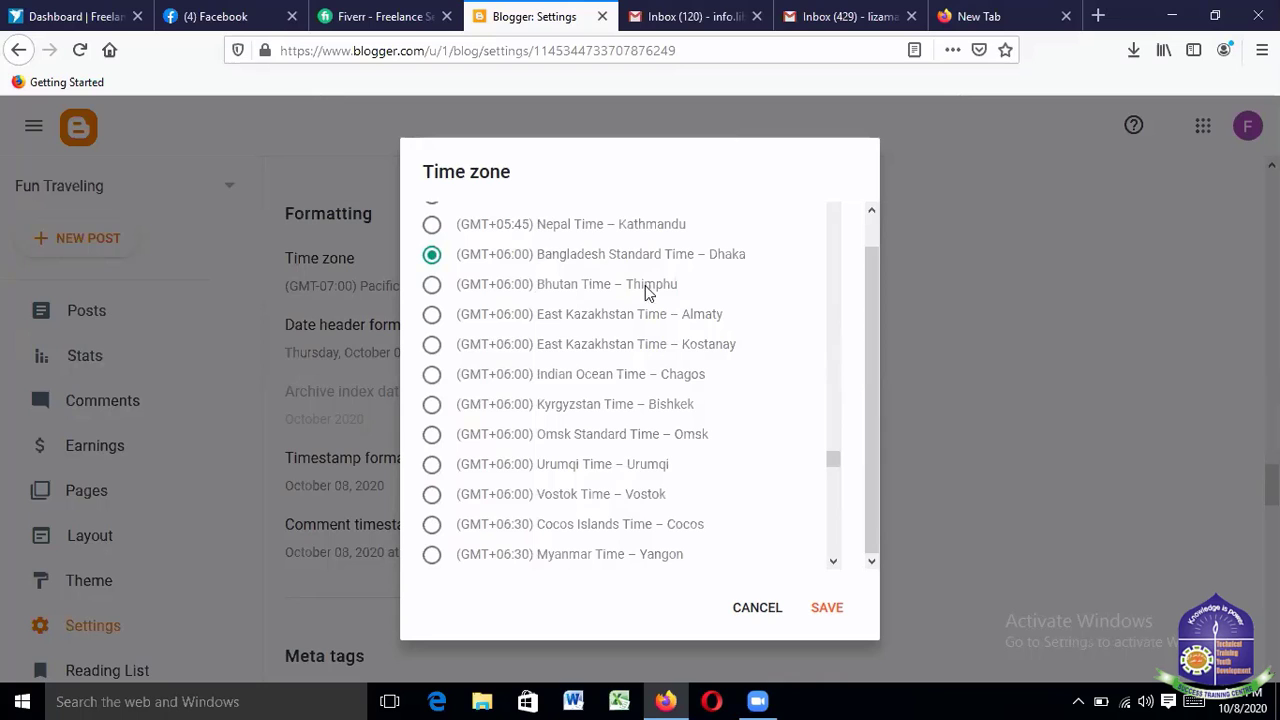
{"action": "scroll", "coordinate": [790, 552], "scroll_direction": "down", "scroll_amount": 2}
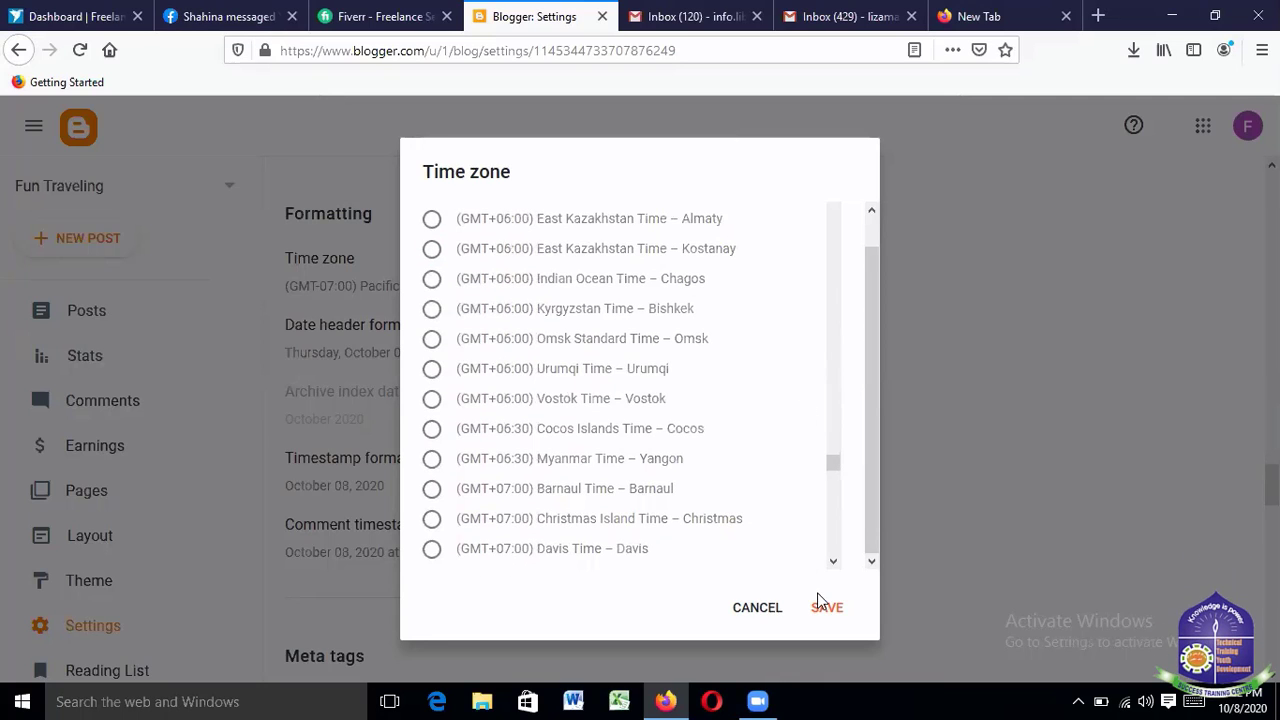
{"action": "left_click", "coordinate": [820, 605]}
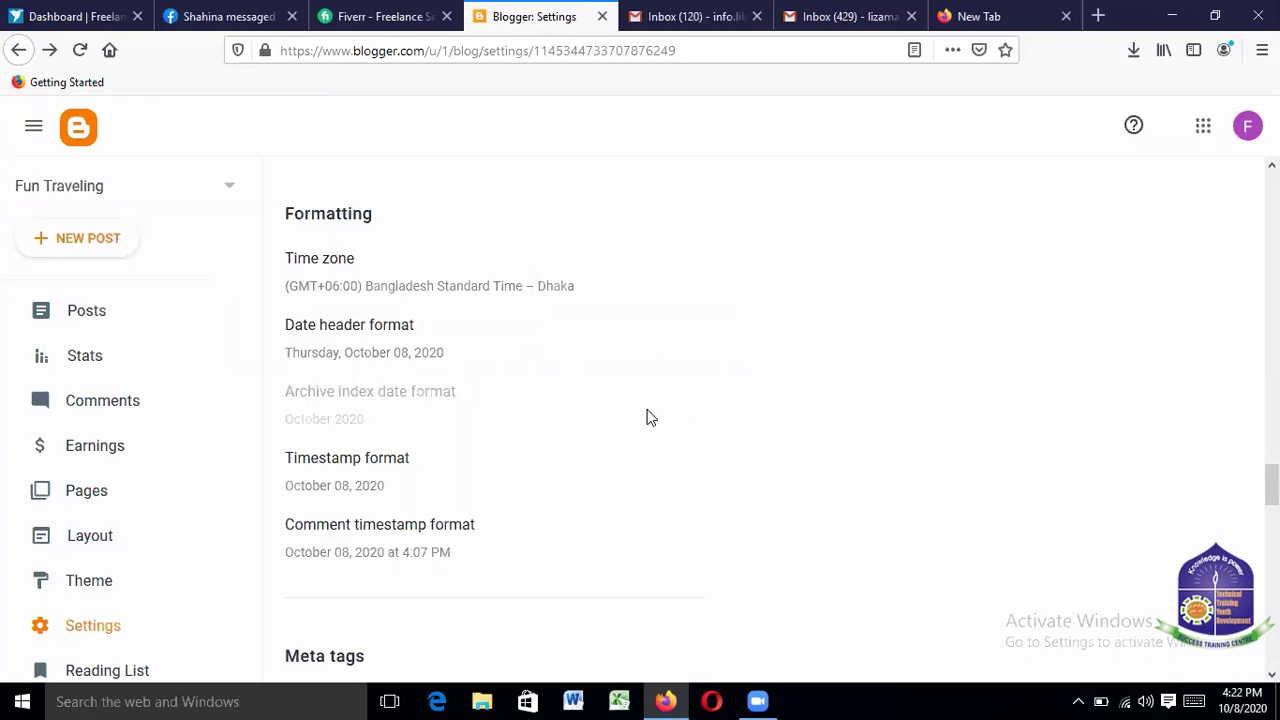
Review the date and timestamp formats under Formatting and the search description option under Meta tags
{"action": "scroll", "coordinate": [640, 420], "scroll_direction": "down", "scroll_amount": 2}
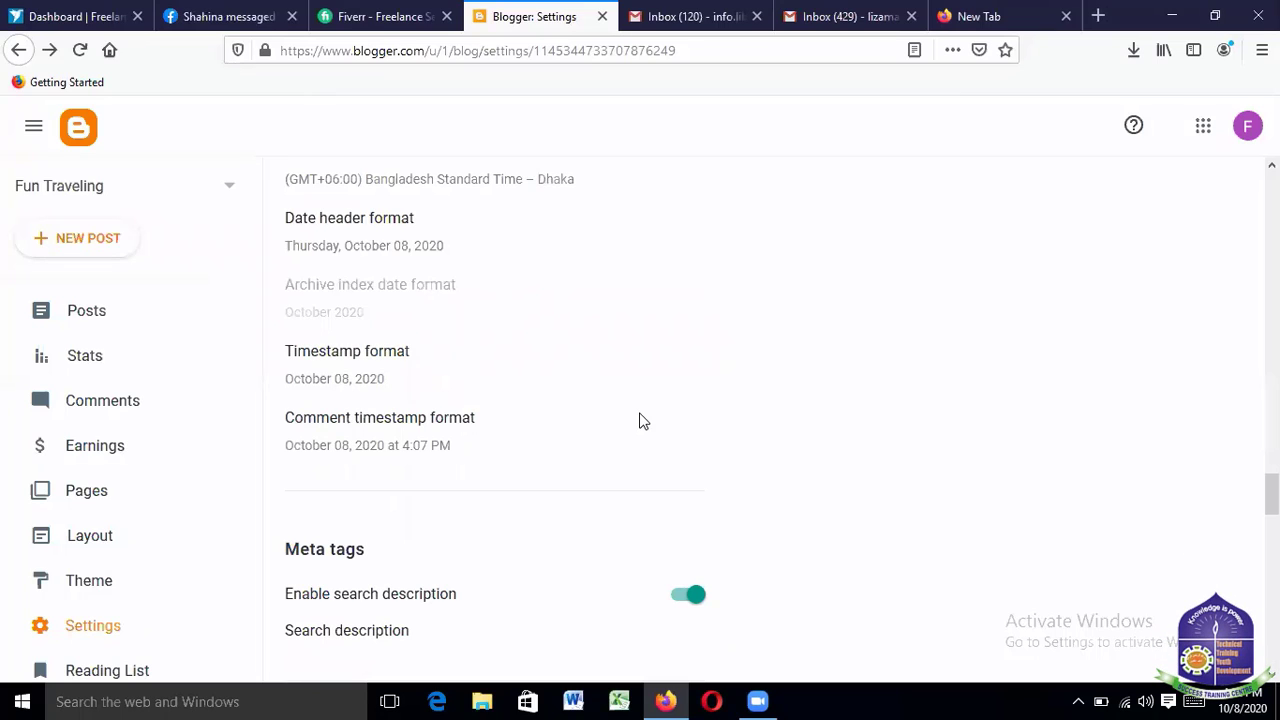
{"action": "scroll", "coordinate": [643, 421], "scroll_direction": "down", "scroll_amount": 2}
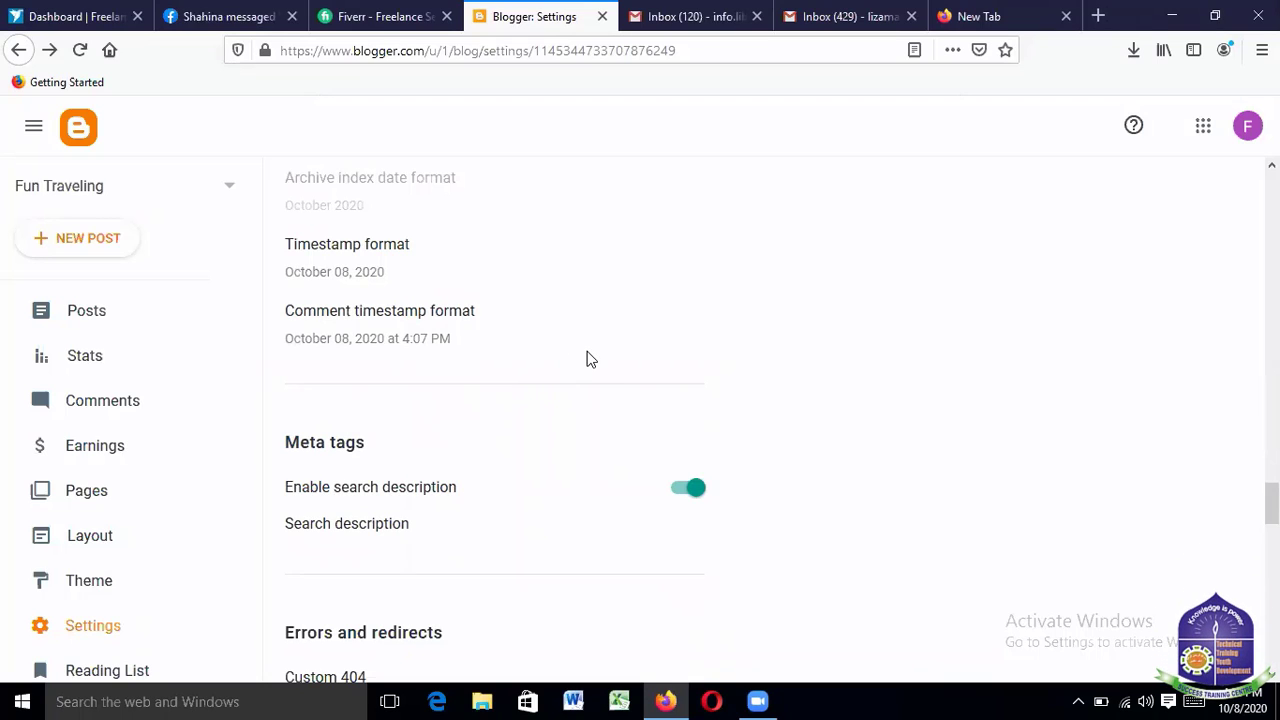
{"action": "scroll", "coordinate": [590, 360], "scroll_direction": "down", "scroll_amount": 2}
{"action": "scroll", "coordinate": [590, 364], "scroll_direction": "down", "scroll_amount": 1}
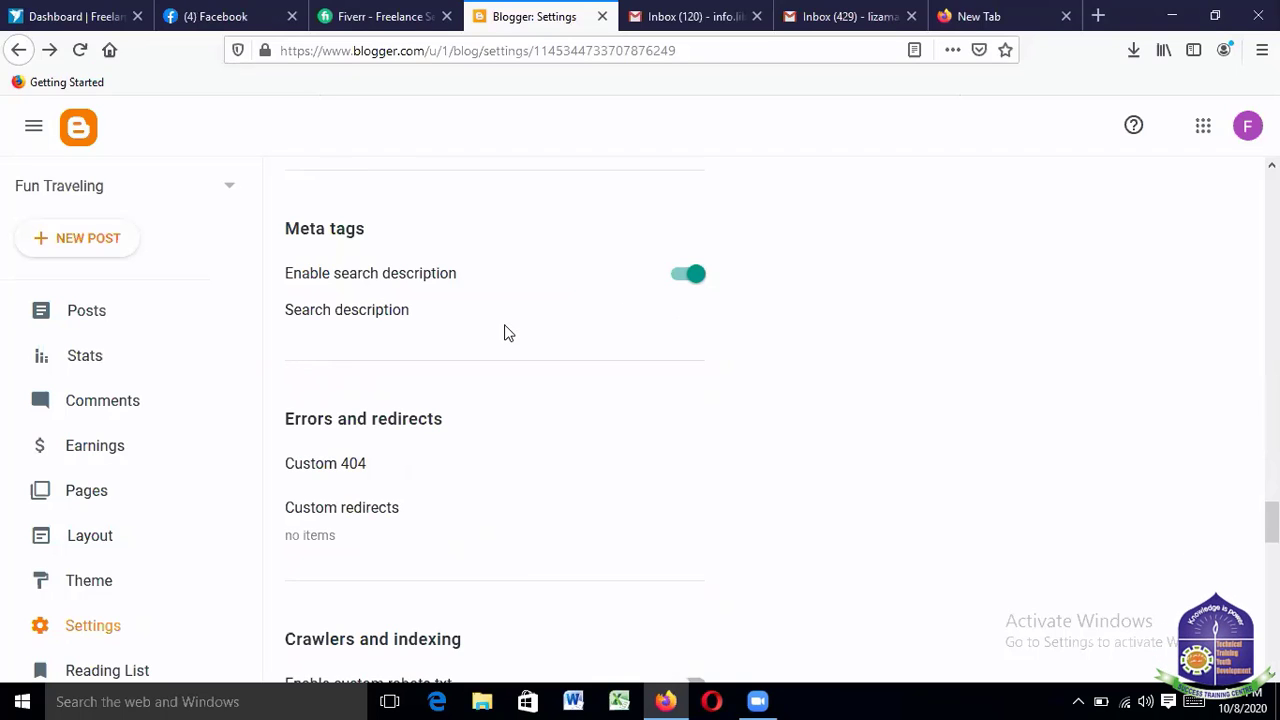
{"action": "left_click", "coordinate": [362, 315]}
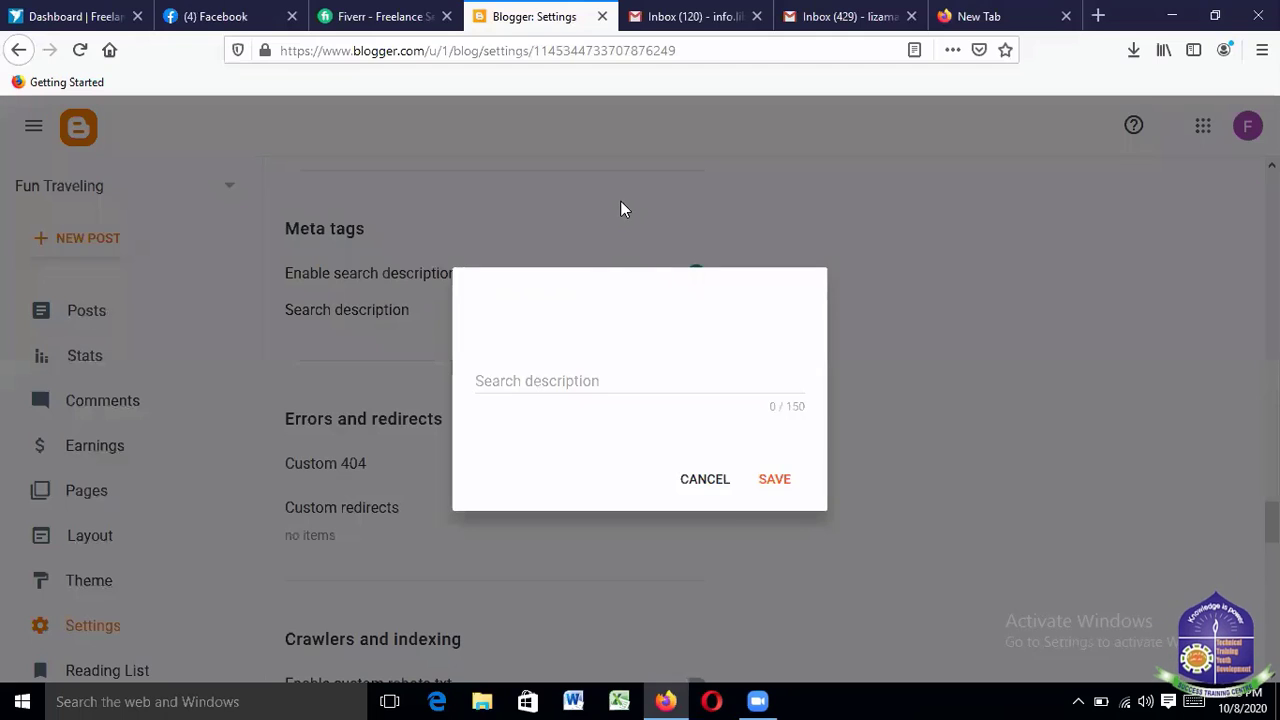
{"action": "left_click", "coordinate": [688, 482]}
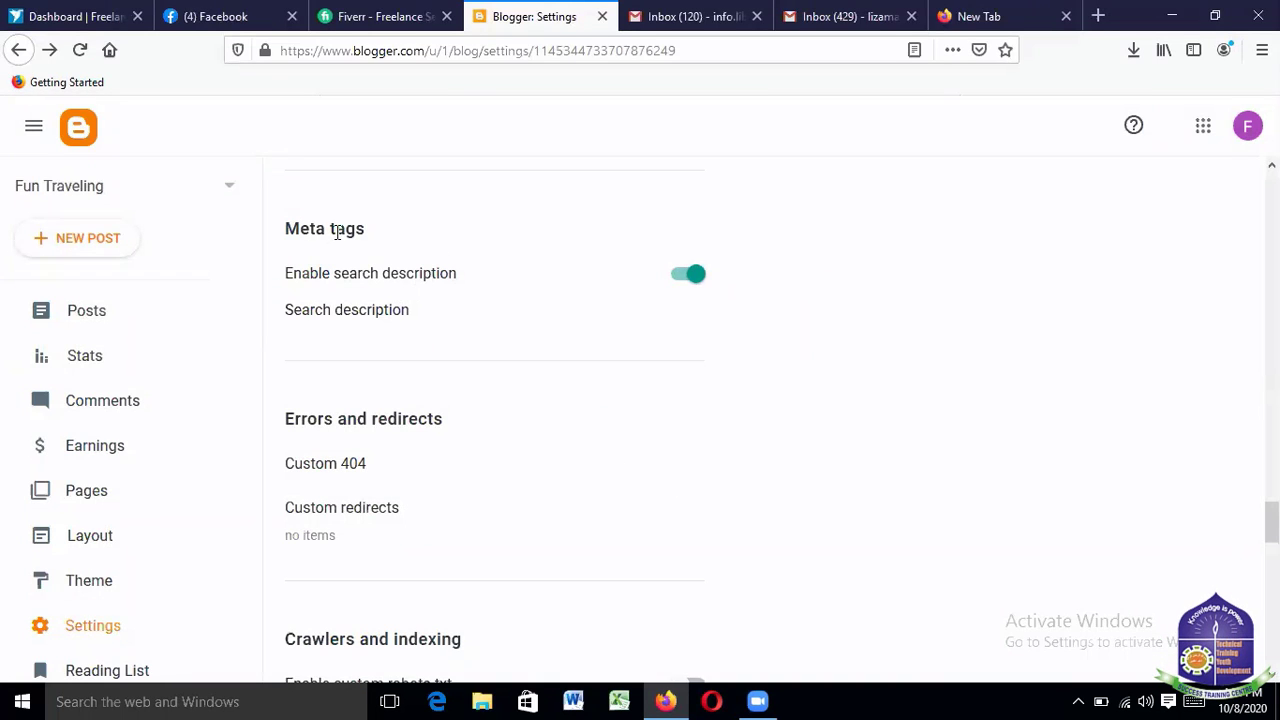
Begin the blog's search description under Meta tags with "I like to travel very much."
{"action": "left_click", "coordinate": [345, 311]}
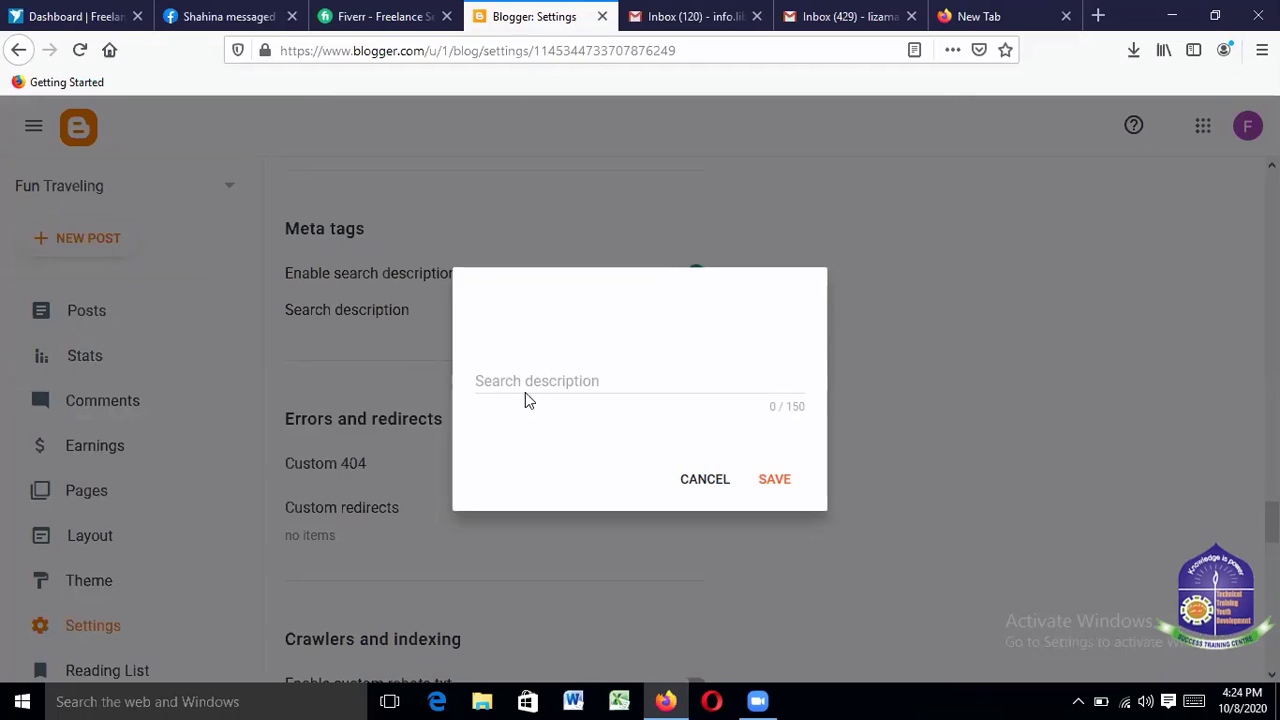
{"action": "left_click", "coordinate": [498, 375]}
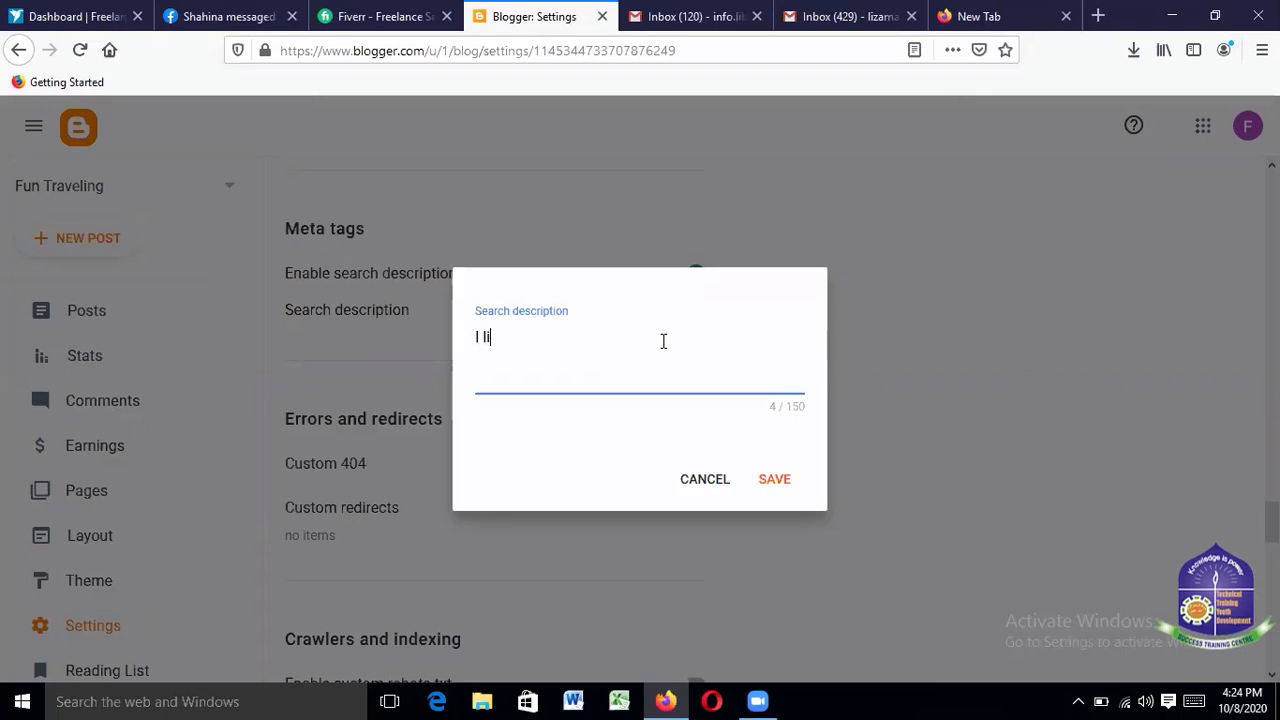
{"action": "type", "text": "ke "}
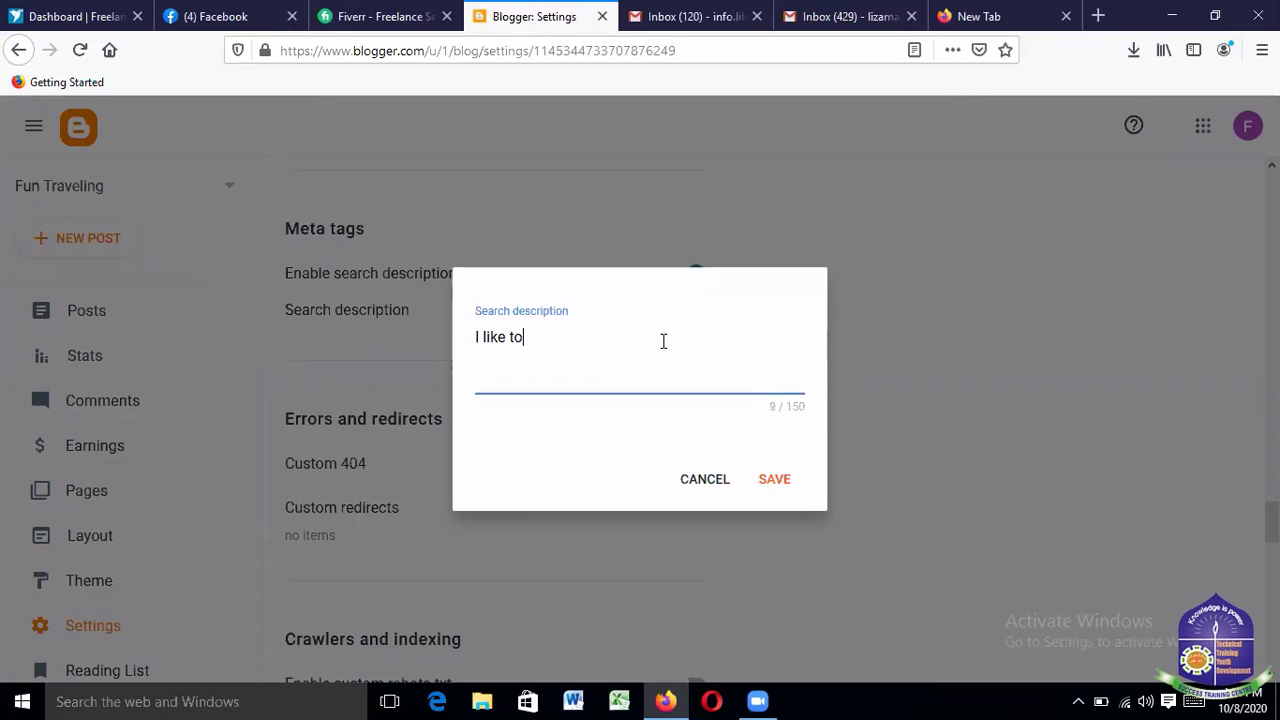
{"action": "type", "text": "to tra"}
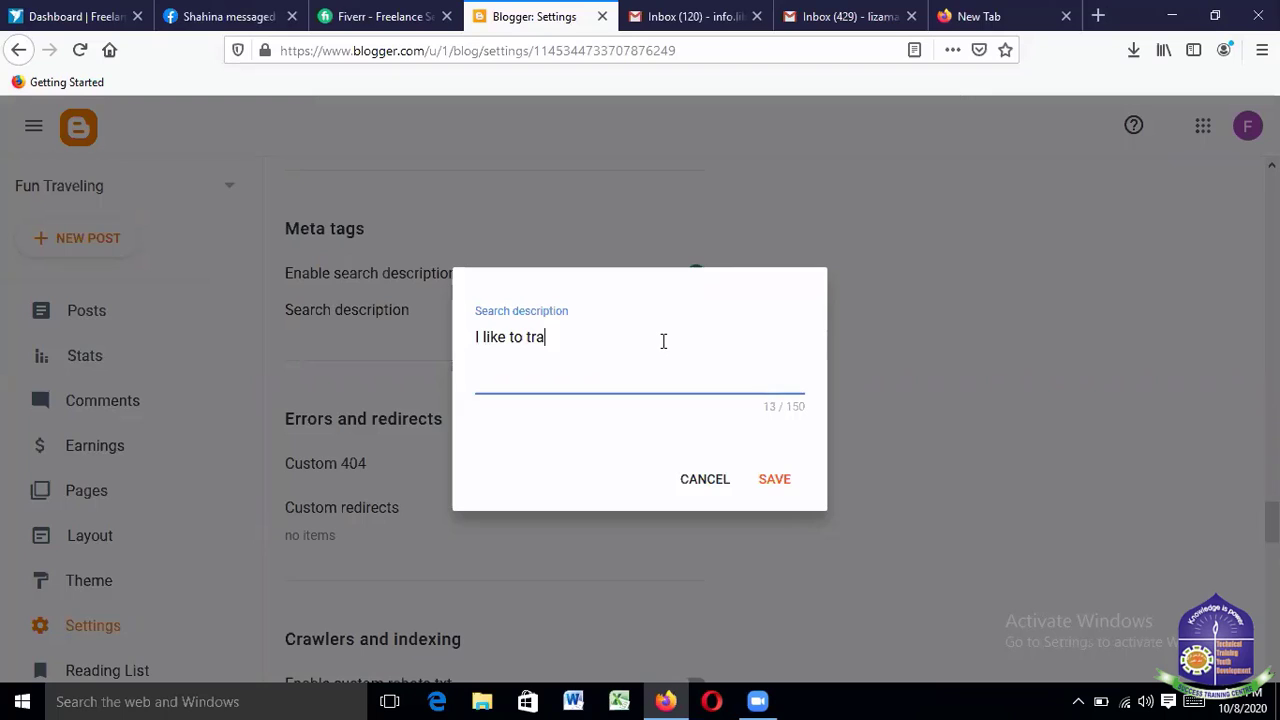
{"action": "type", "text": "vel"}
{"action": "type", "text": "ery much. M"}
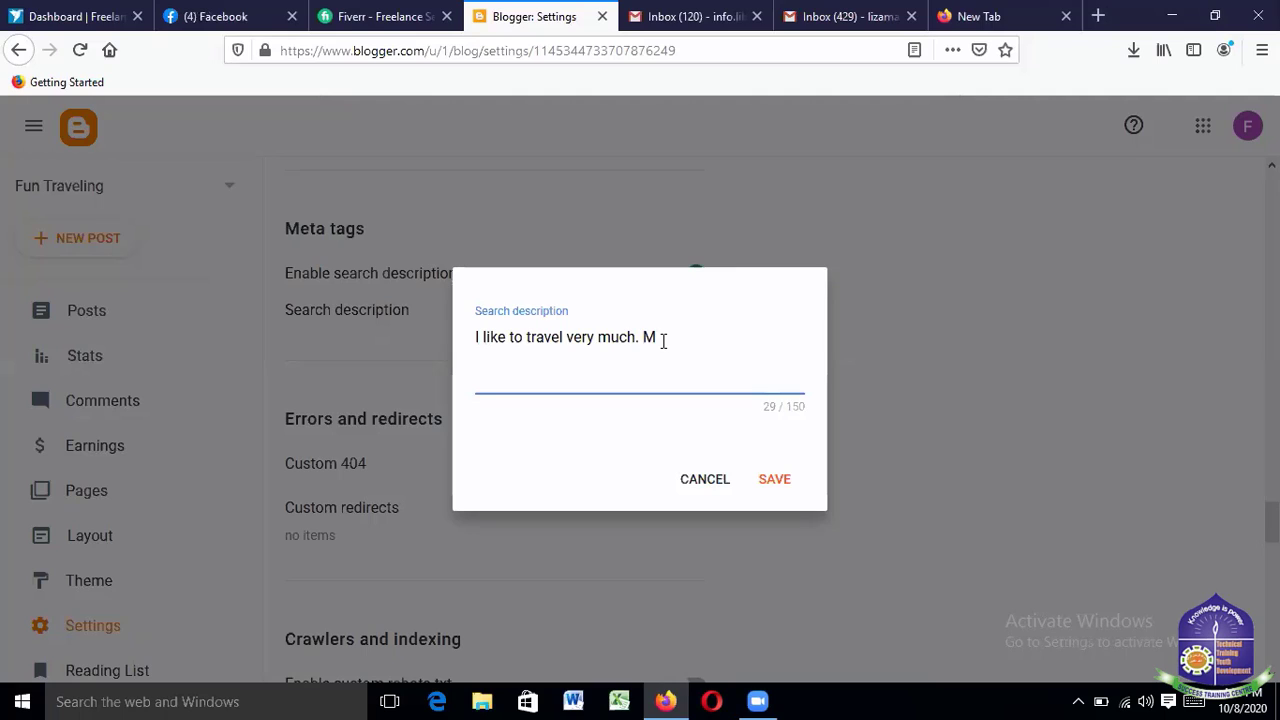
{"action": "type", "text": "y tra"}
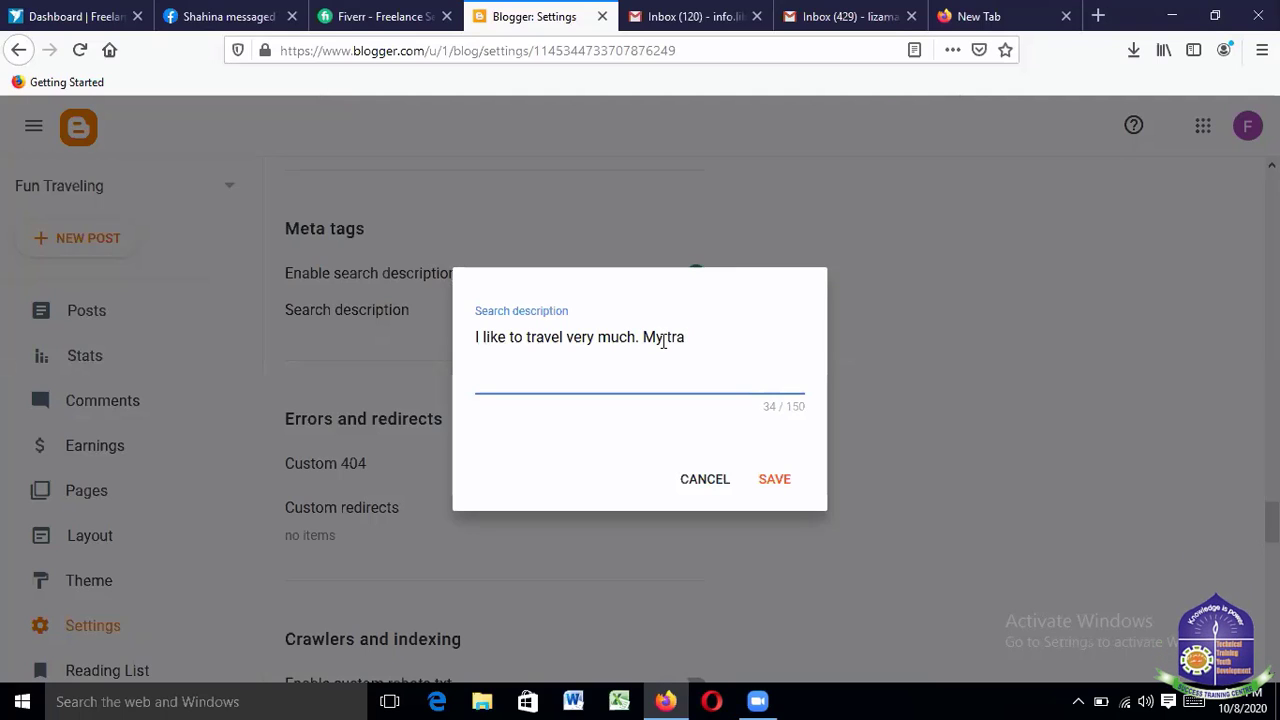
{"action": "type", "text": "vel"}
{"action": "key", "text": "BackSpace"}
{"action": "key", "text": "BackSpace"}
{"action": "key", "text": "BackSpace"}
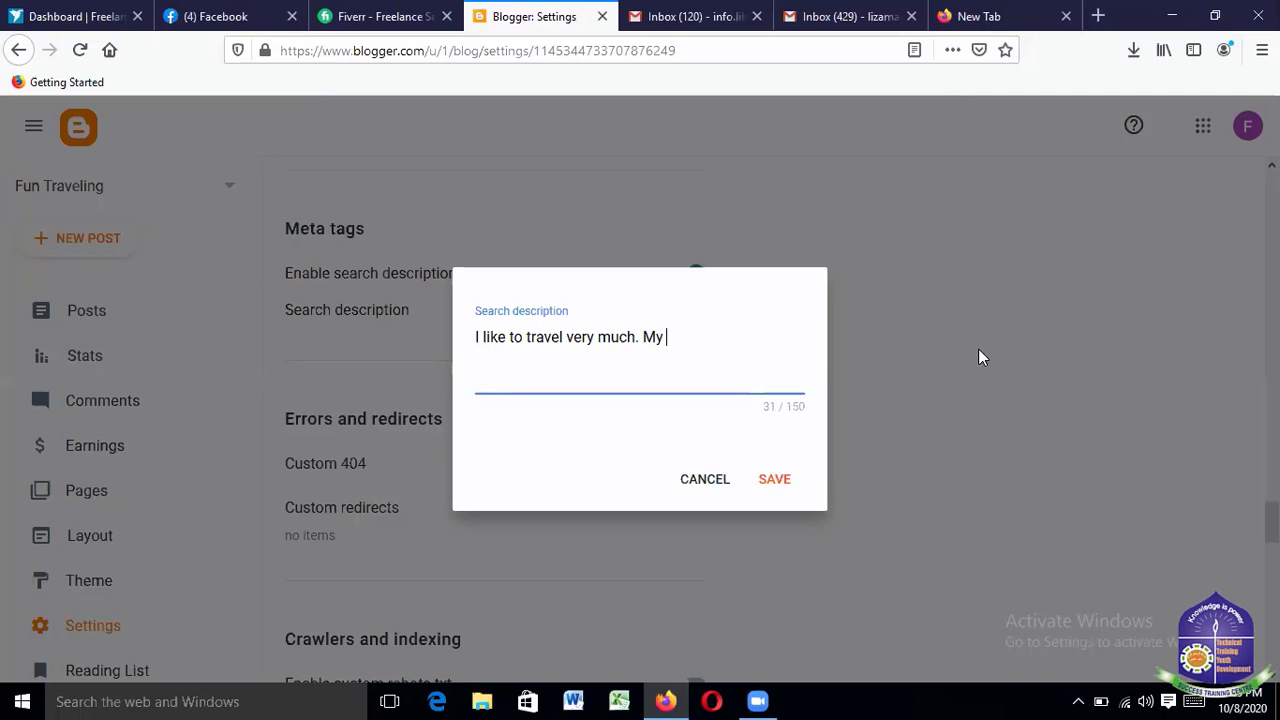
{"action": "key", "text": "BackSpace"}
{"action": "key", "text": "BackSpace"}
{"action": "key", "text": "BackSpace"}
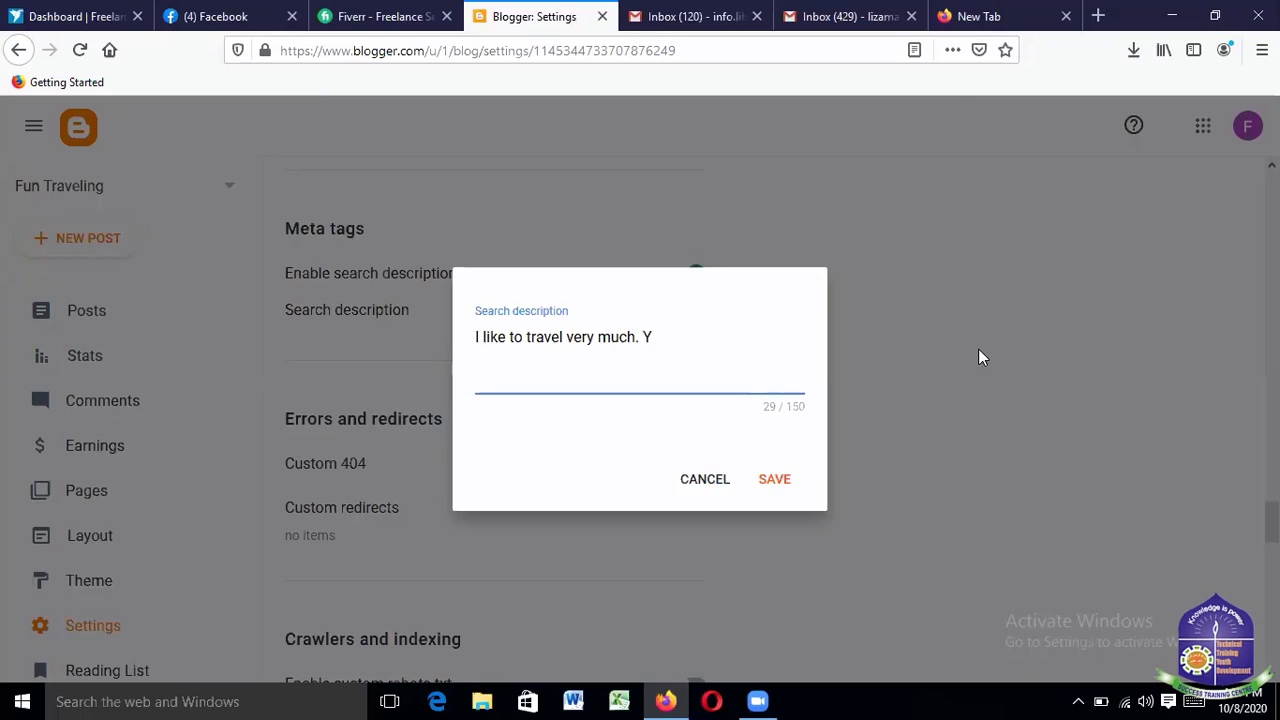
Continue the search description with the sentence "You can find me by Fun Traveling."
{"action": "type", "text": "You ca"}
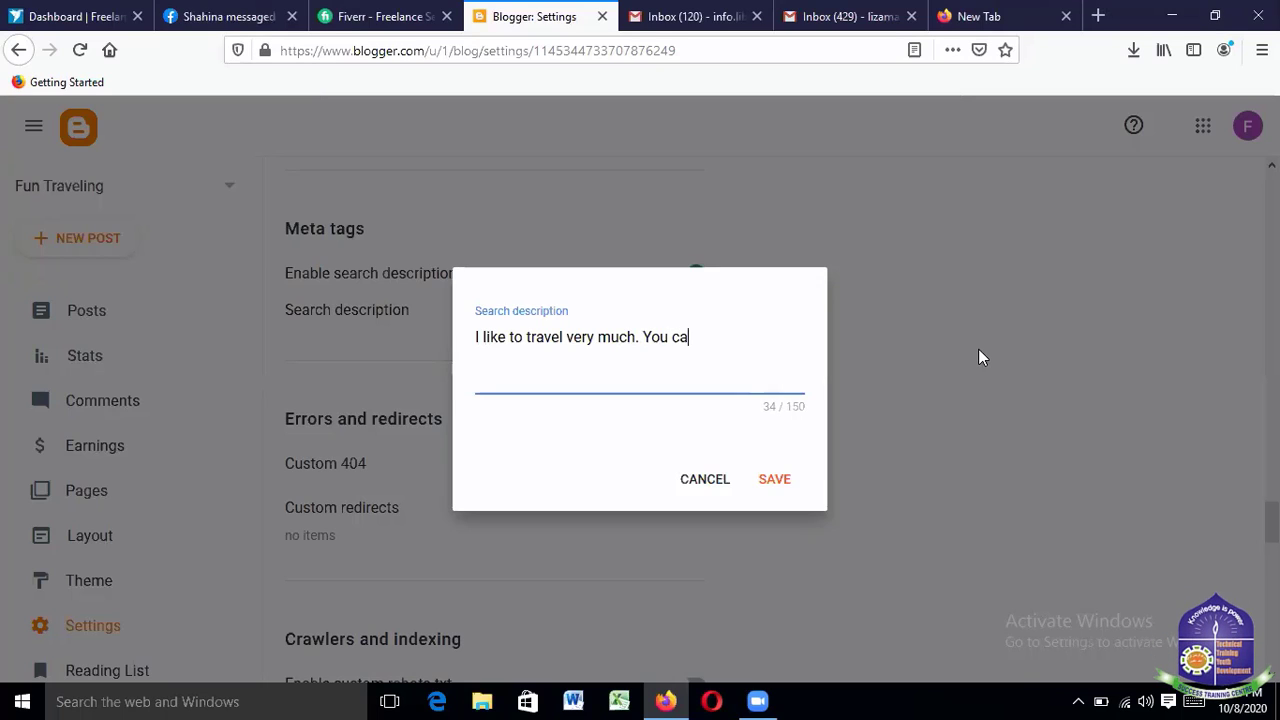
{"action": "type", "text": "n fin"}
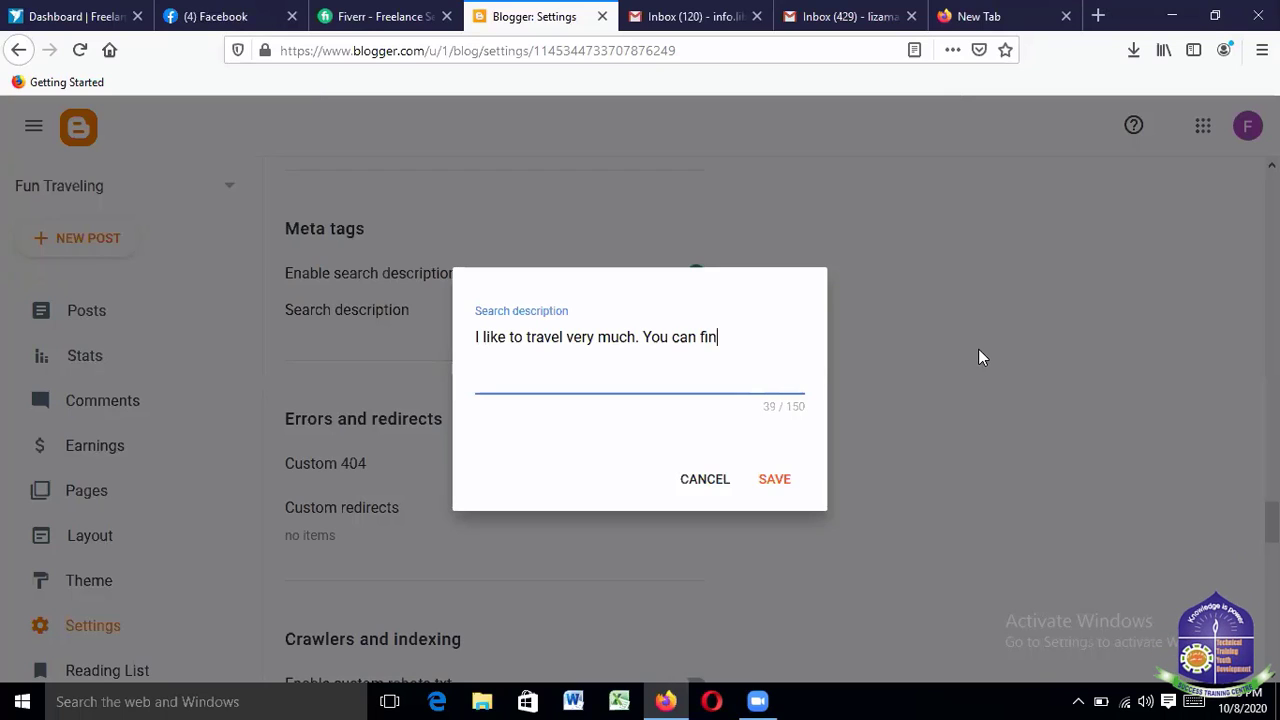
{"action": "type", "text": "d me "}
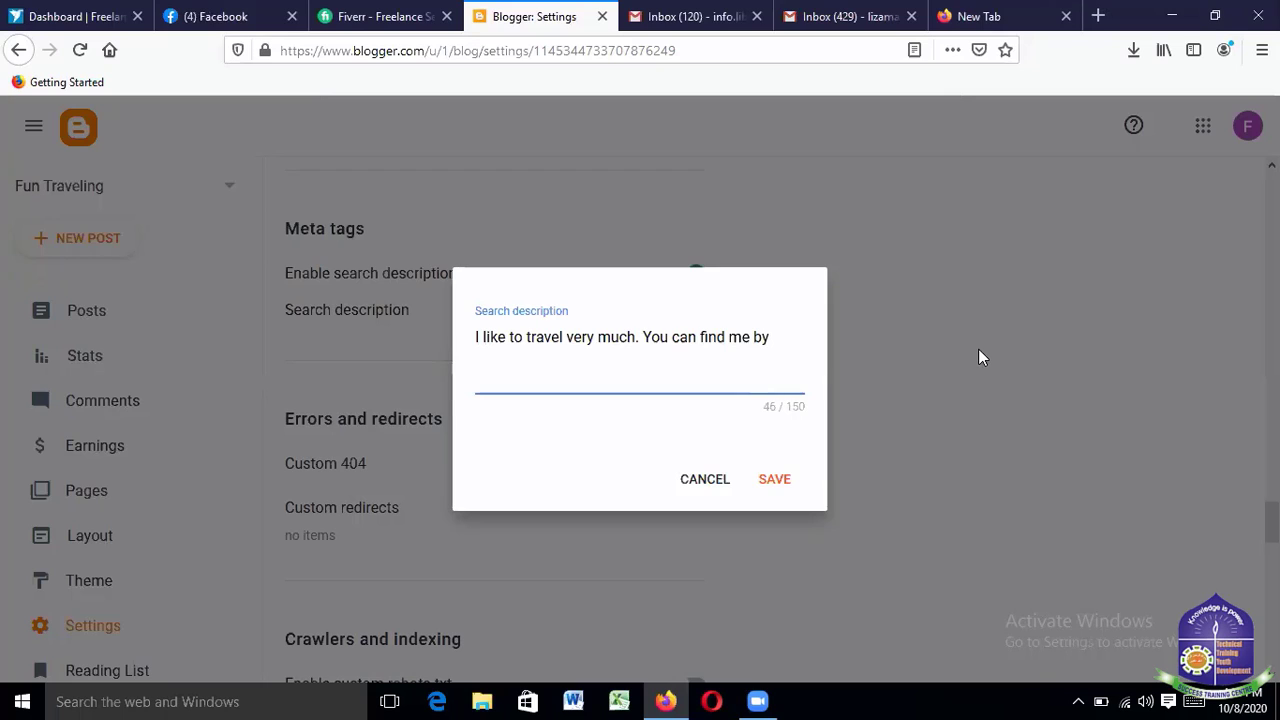
{"action": "type", "text": "by Fun "}
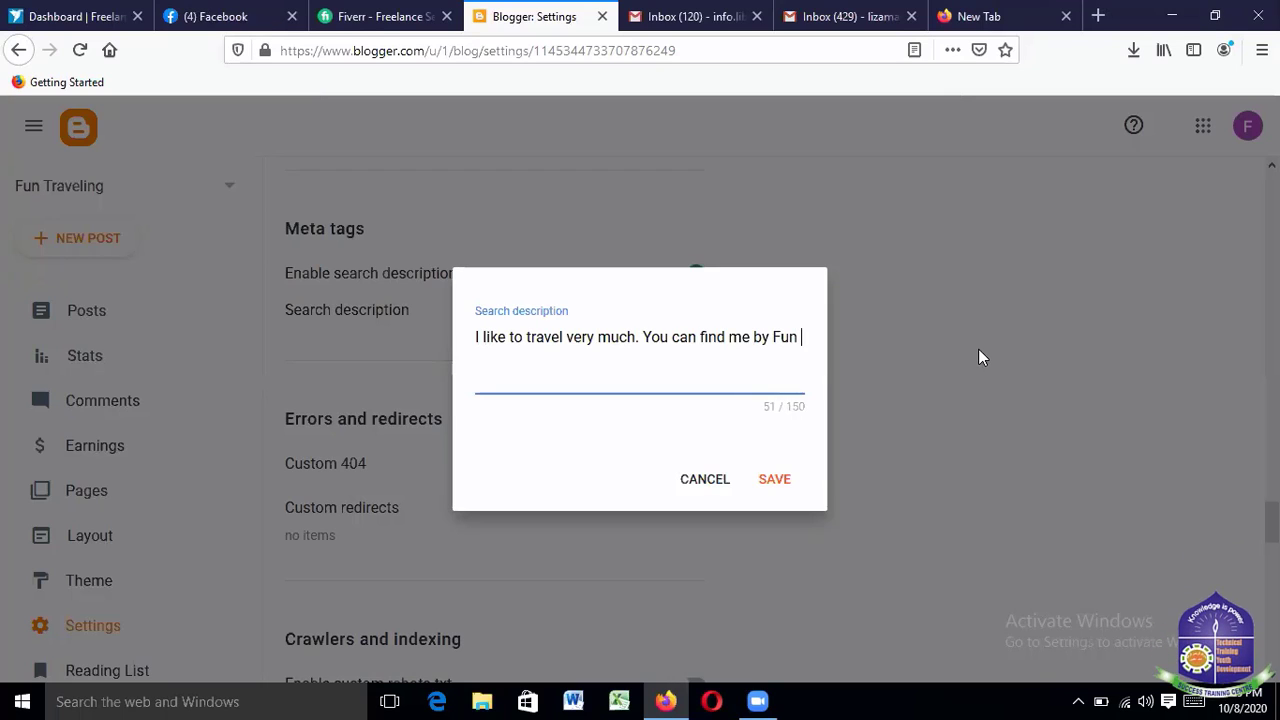
{"action": "type", "text": "Traveli"}
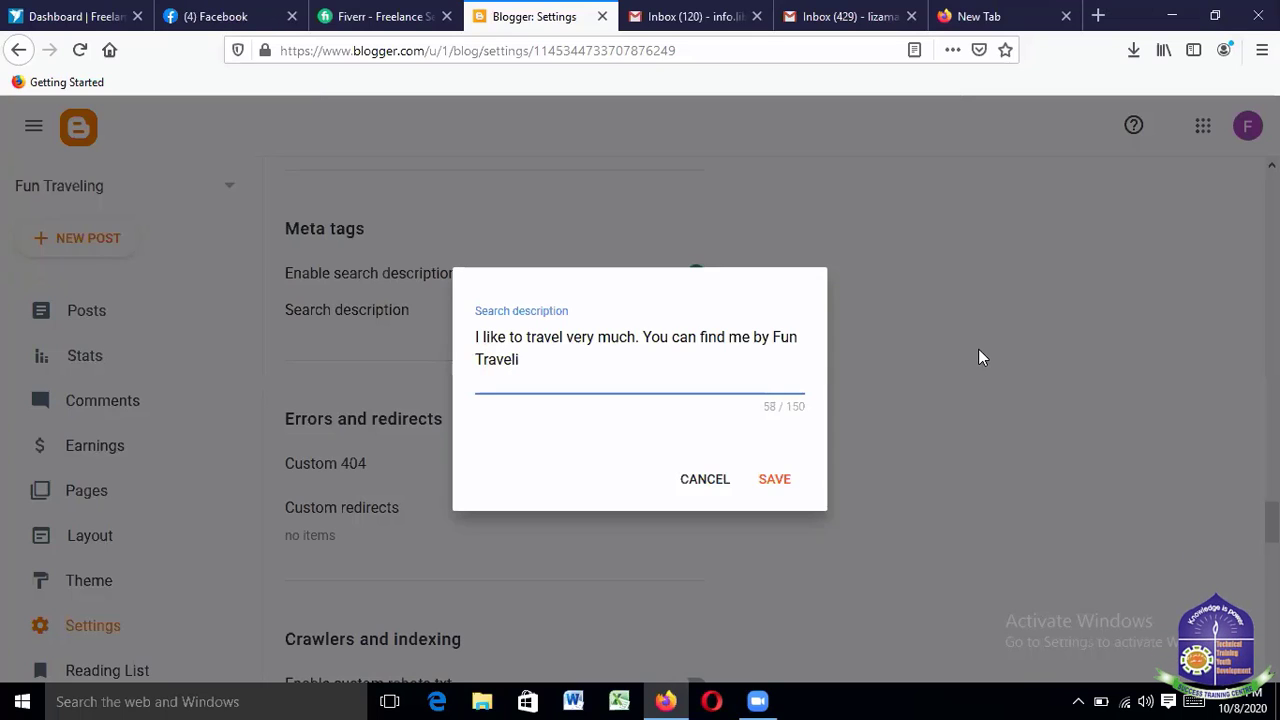
{"action": "type", "text": "ng. Na"}
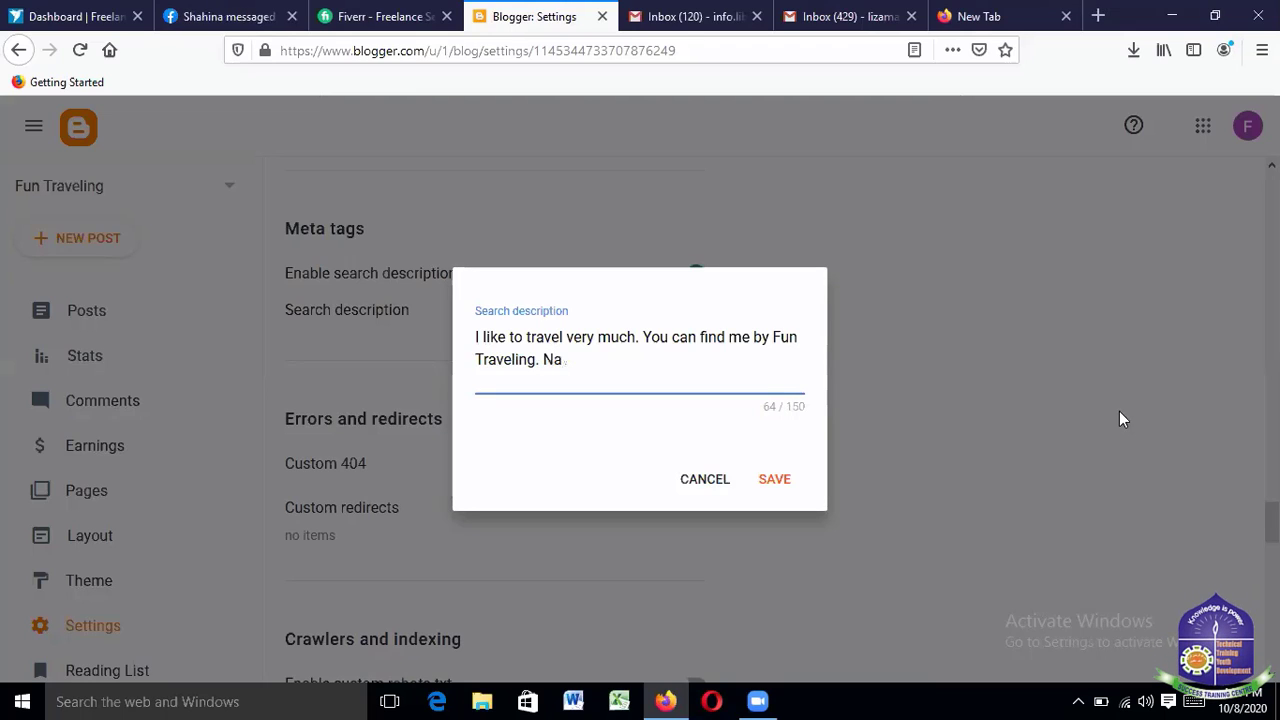
Finish the search description with a "Name is" sentence giving the two bloggers' first names followed by "Blog.", and save it
{"action": "type", "text": "is "}
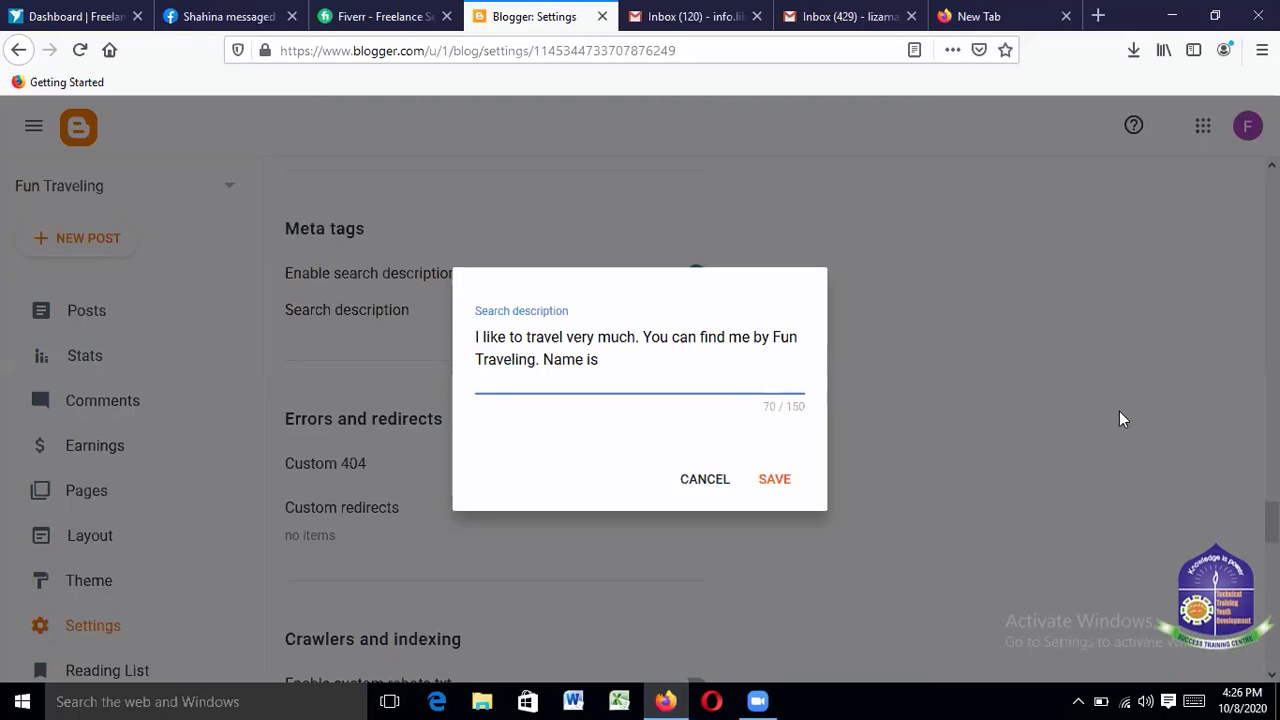
{"action": "type", "text": "Fi"}
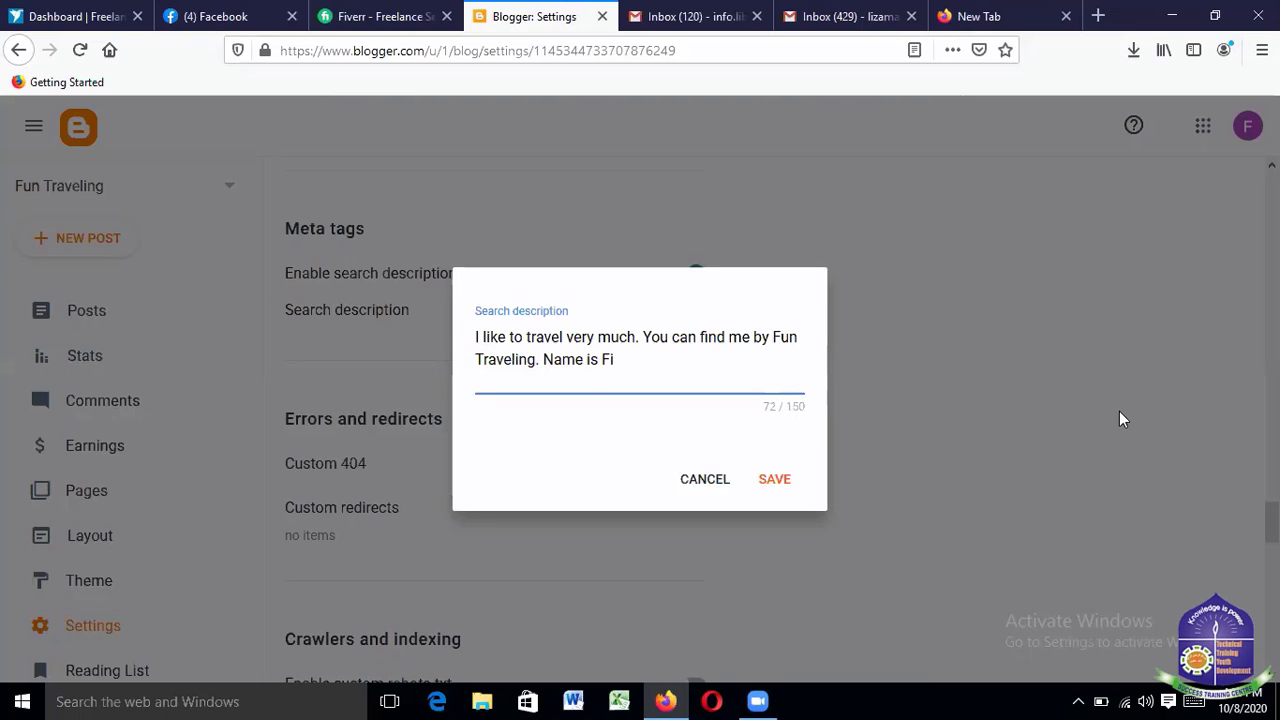
{"action": "type", "text": "za "}
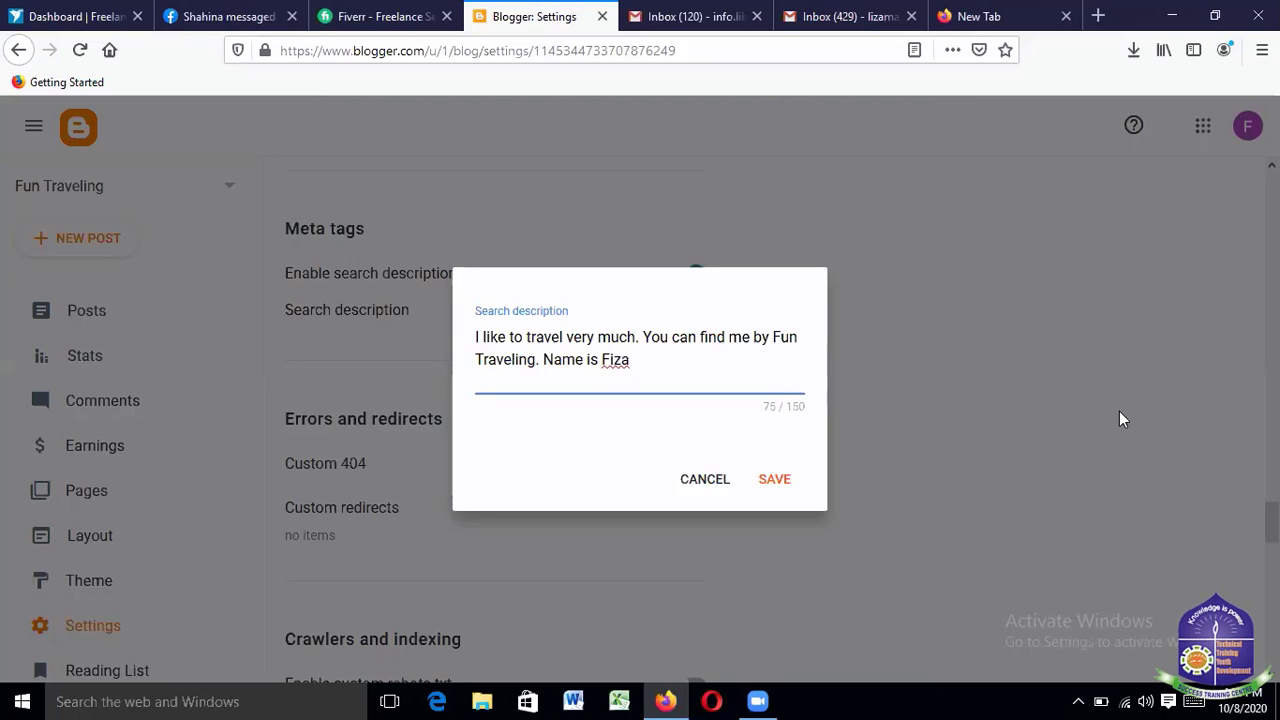
{"action": "type", "text": "& "}
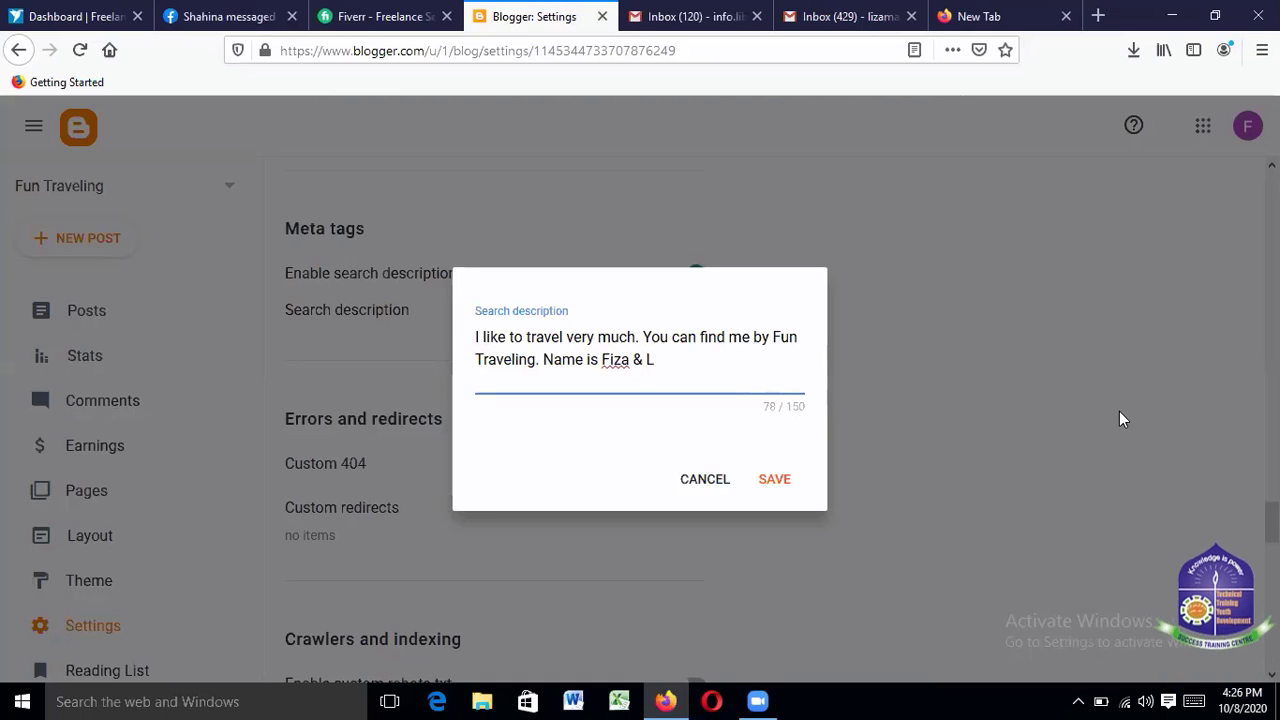
{"action": "type", "text": "Li"}
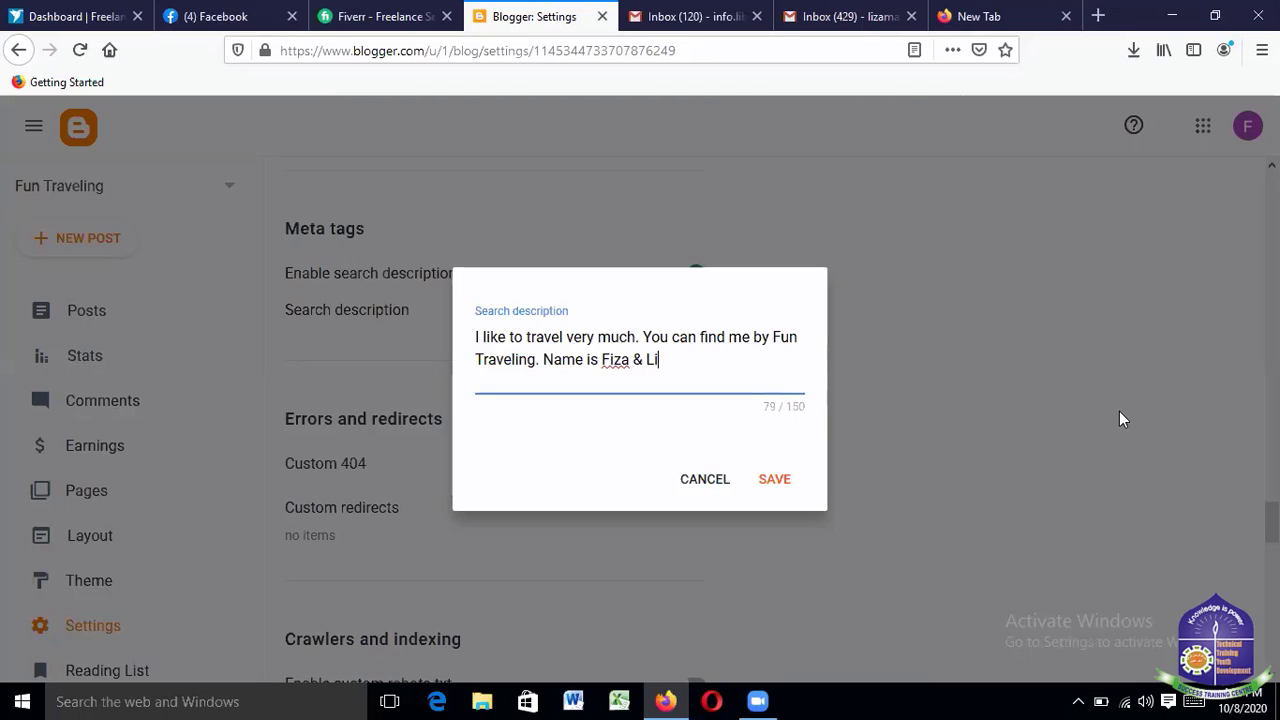
{"action": "type", "text": "ba"}
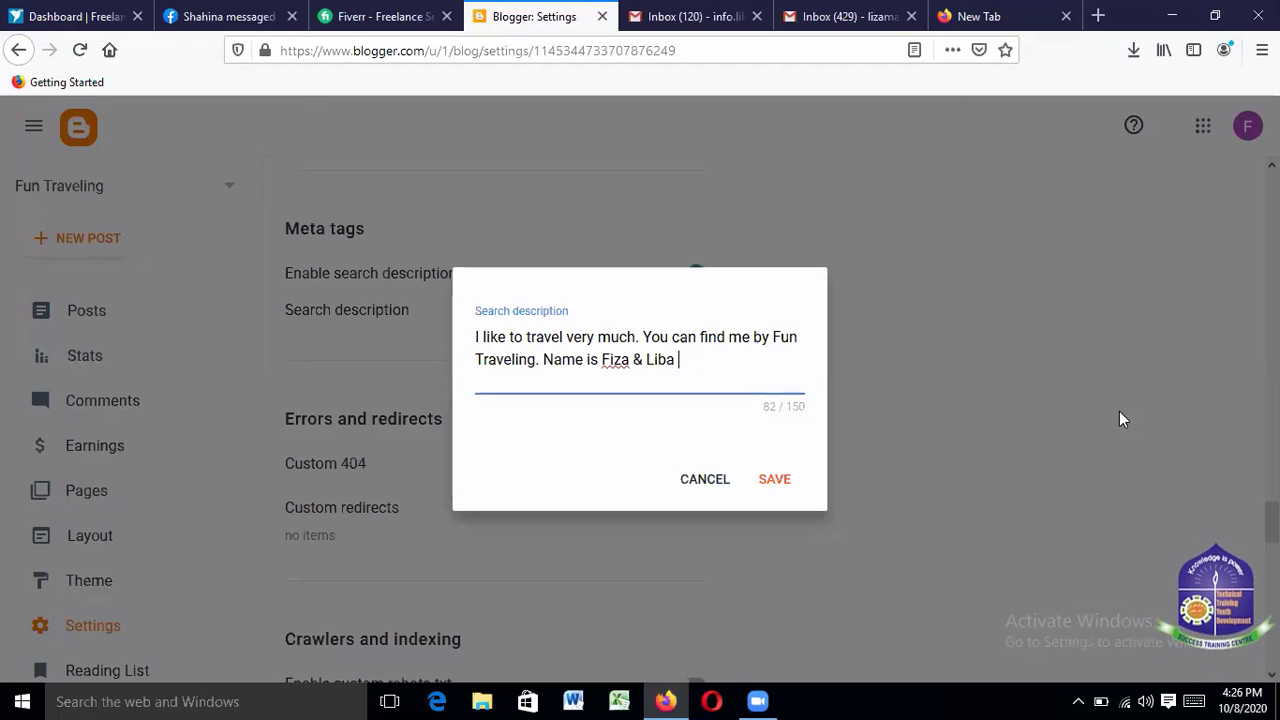
{"action": "type", "text": "B"}
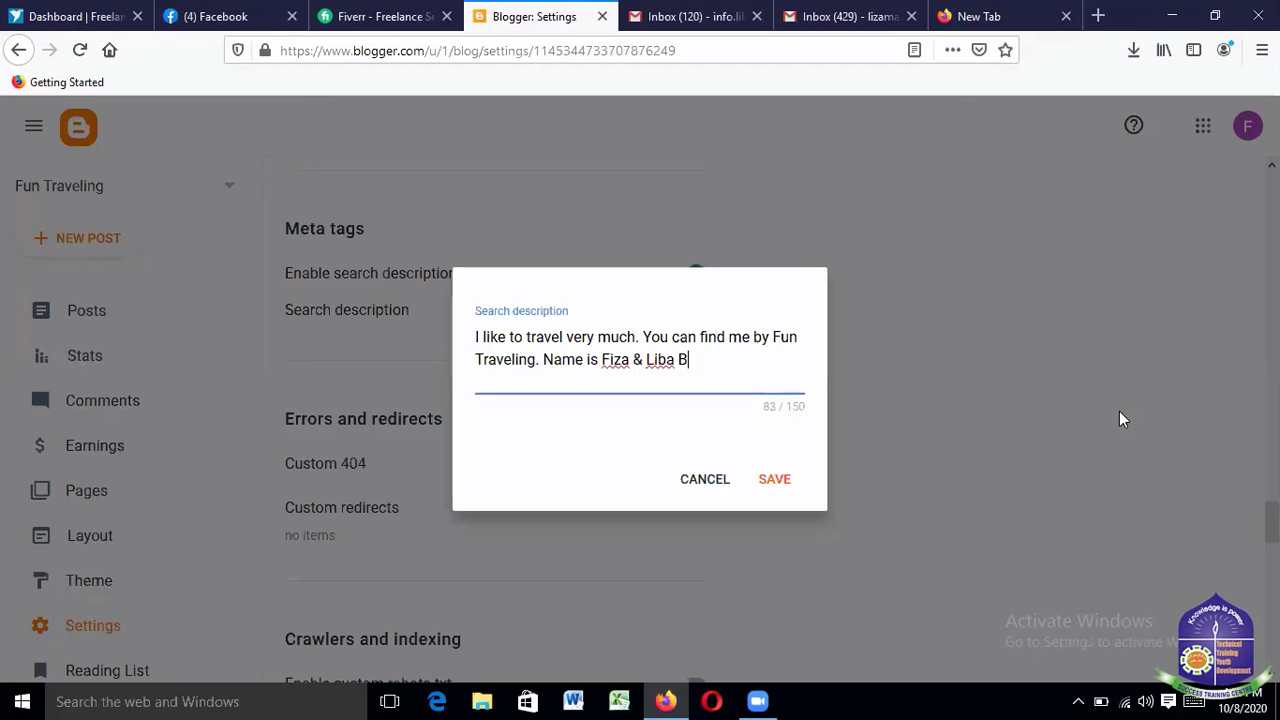
{"action": "type", "text": "log."}
{"action": "left_click", "coordinate": [784, 480]}
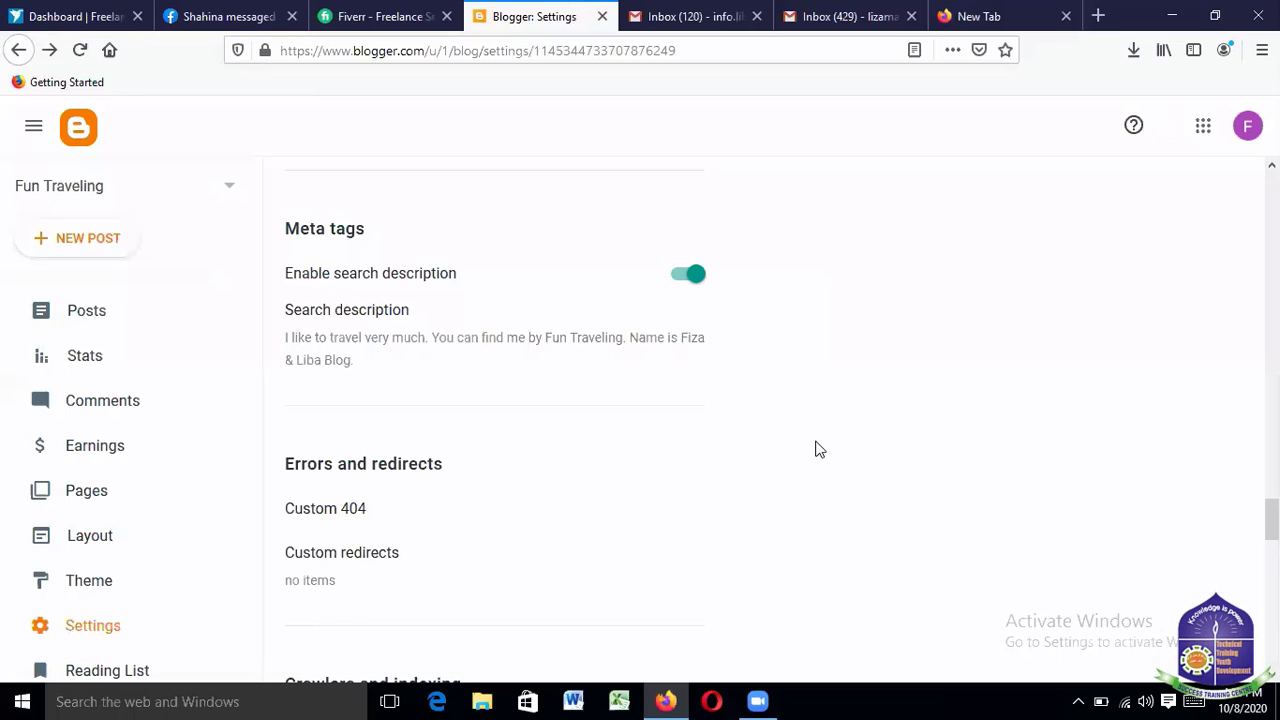
Enable custom robots.txt in the blog's Crawlers and indexing settings
{"action": "scroll", "coordinate": [814, 449], "scroll_direction": "down", "scroll_amount": 3}
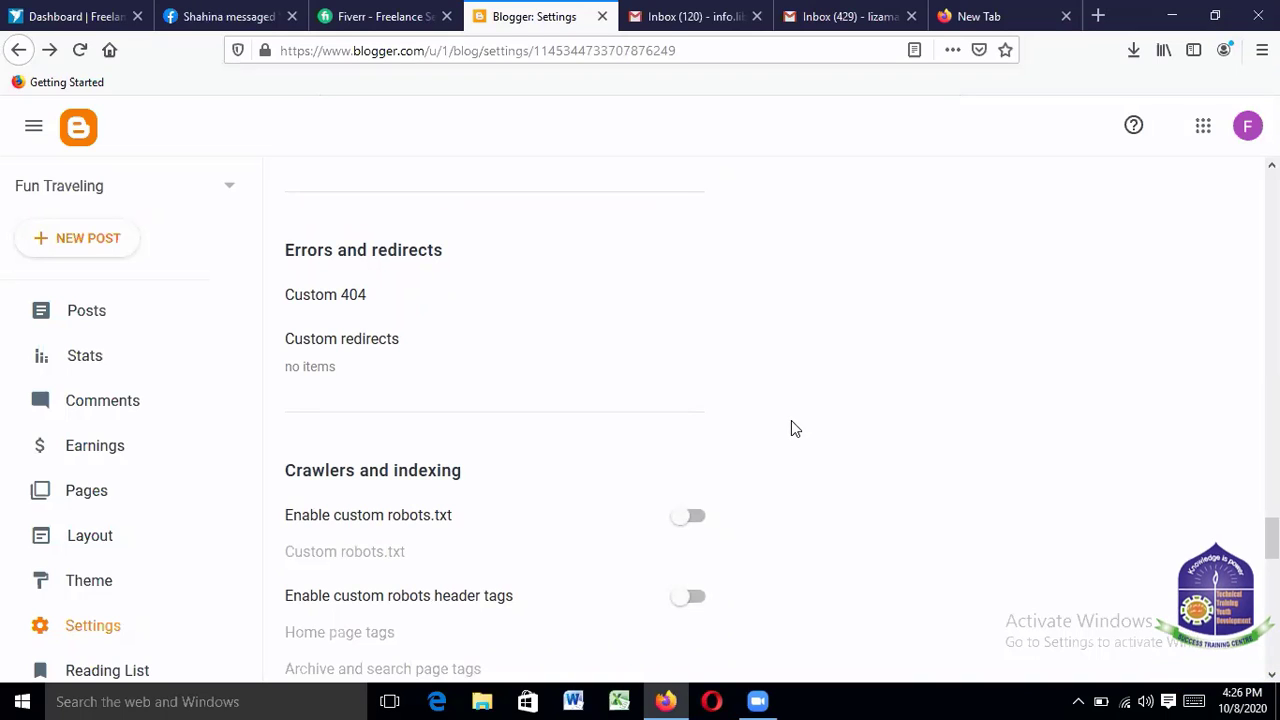
{"action": "scroll", "coordinate": [790, 429], "scroll_direction": "down", "scroll_amount": 3}
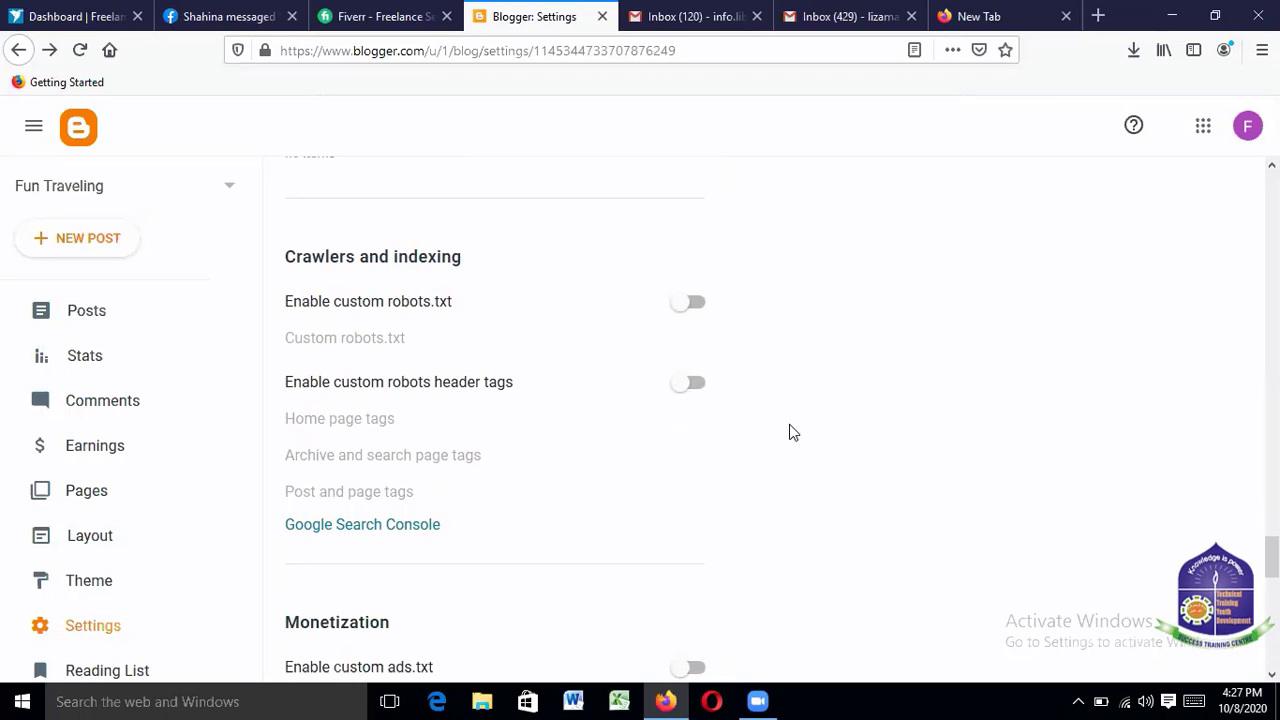
{"action": "scroll", "coordinate": [790, 432], "scroll_direction": "down", "scroll_amount": 2}
{"action": "scroll", "coordinate": [790, 434], "scroll_direction": "up", "scroll_amount": 2}
{"action": "left_click", "coordinate": [695, 312]}
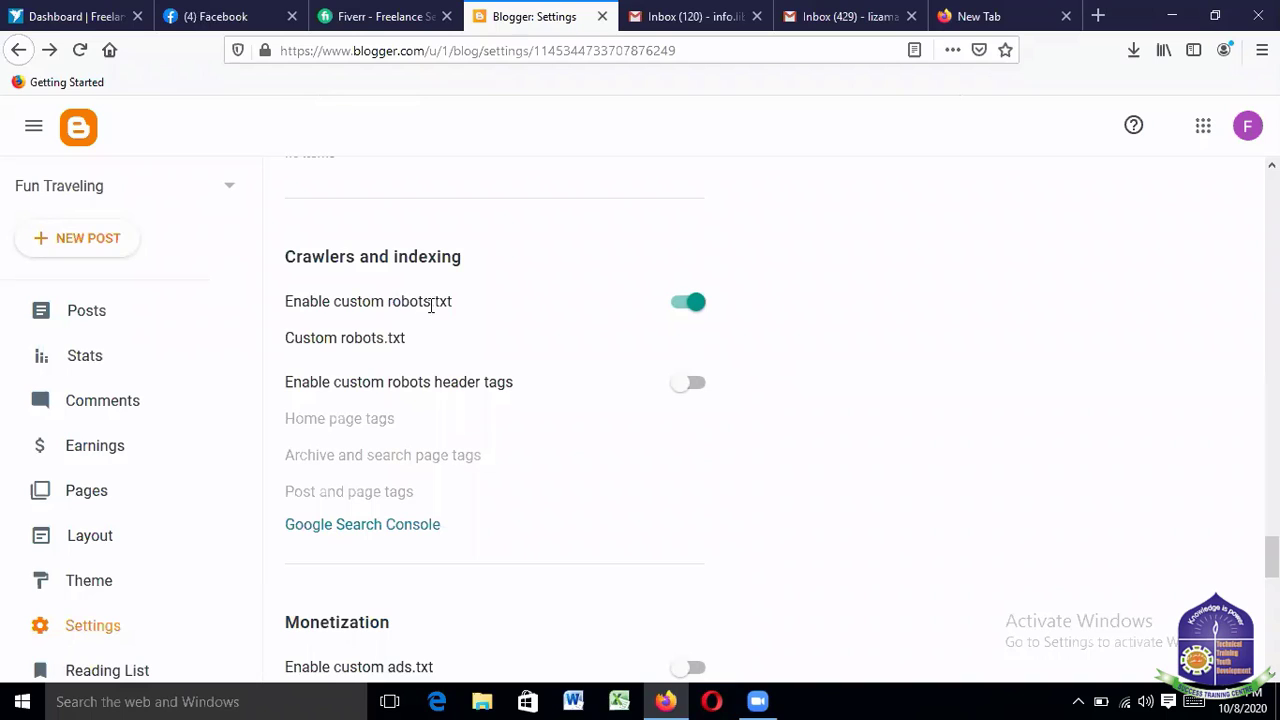
{"action": "left_click", "coordinate": [347, 344]}
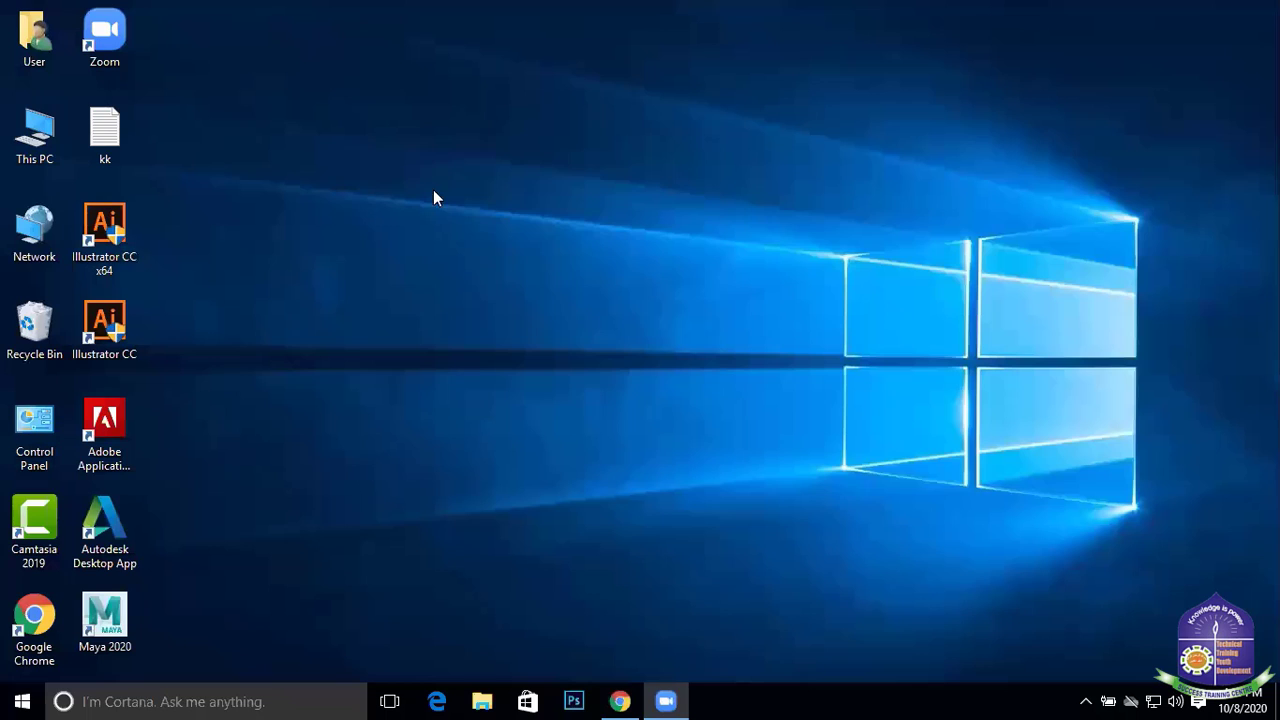
{"action": "right_click", "coordinate": [430, 150]}
{"action": "left_click", "coordinate": [466, 200]}
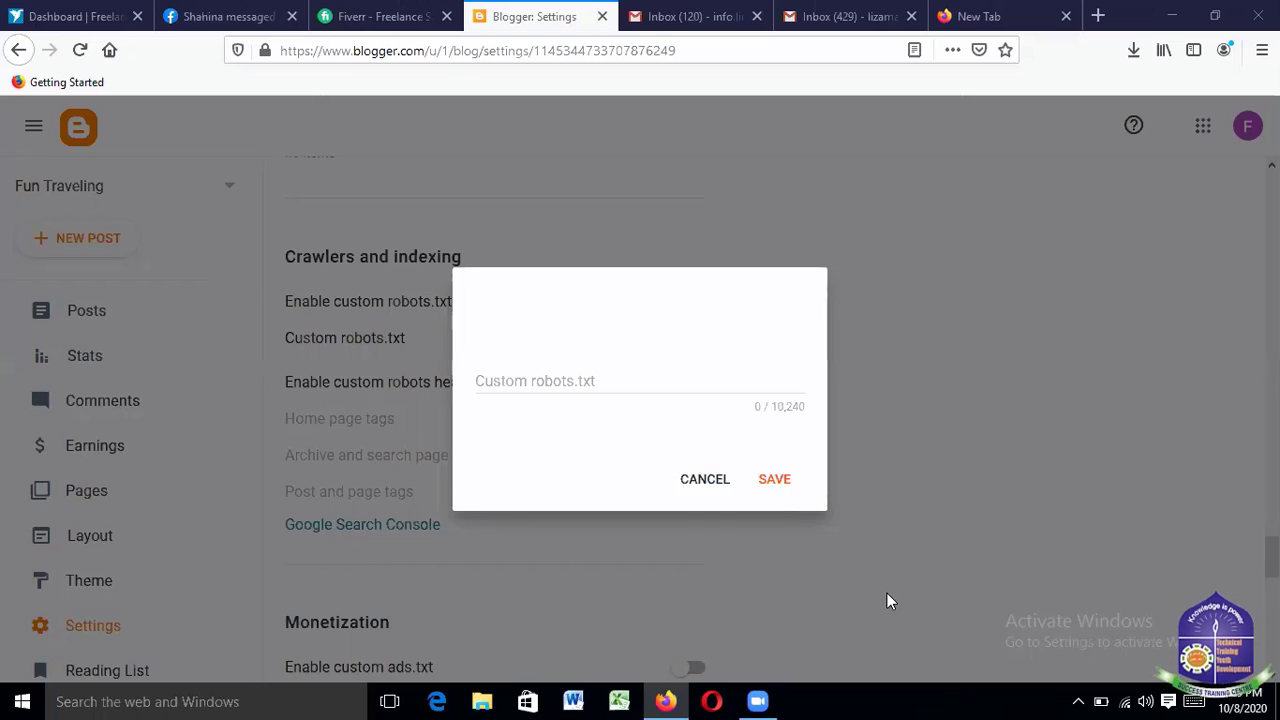
{"action": "left_click", "coordinate": [690, 486]}
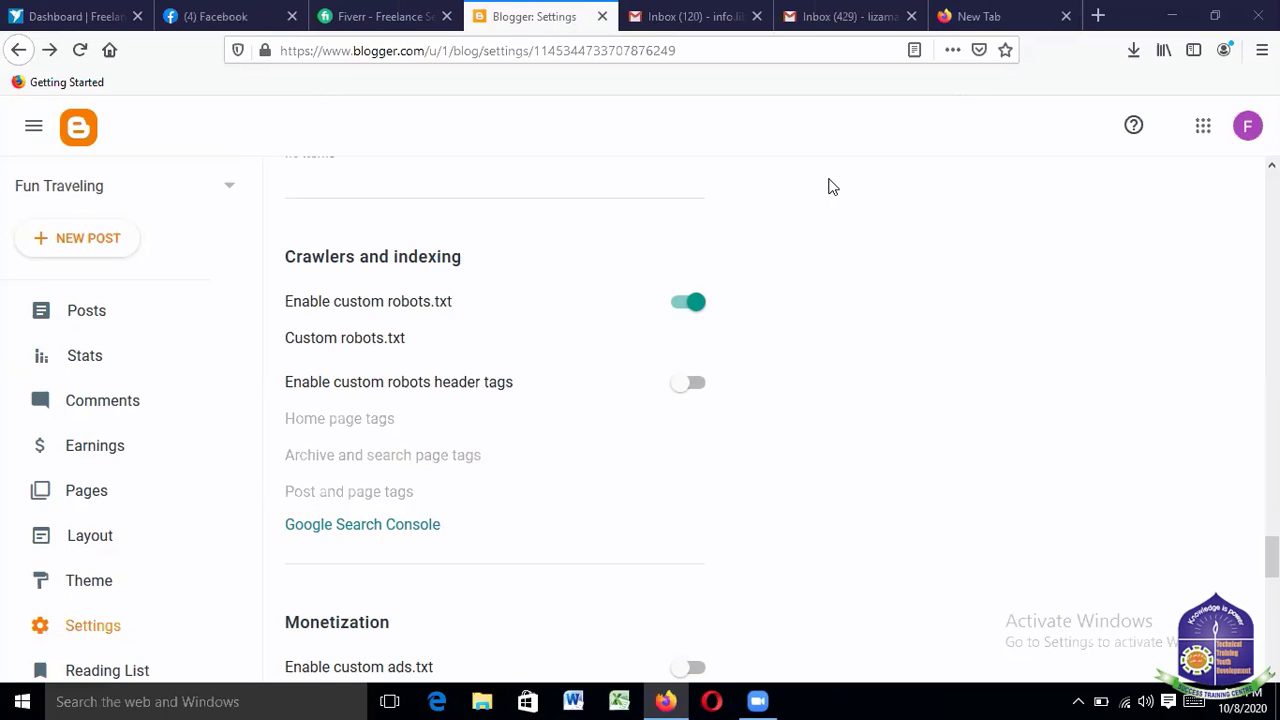
Switch to the Windows desktop and create a new text document there named 12
{"action": "left_click", "coordinate": [1171, 16]}
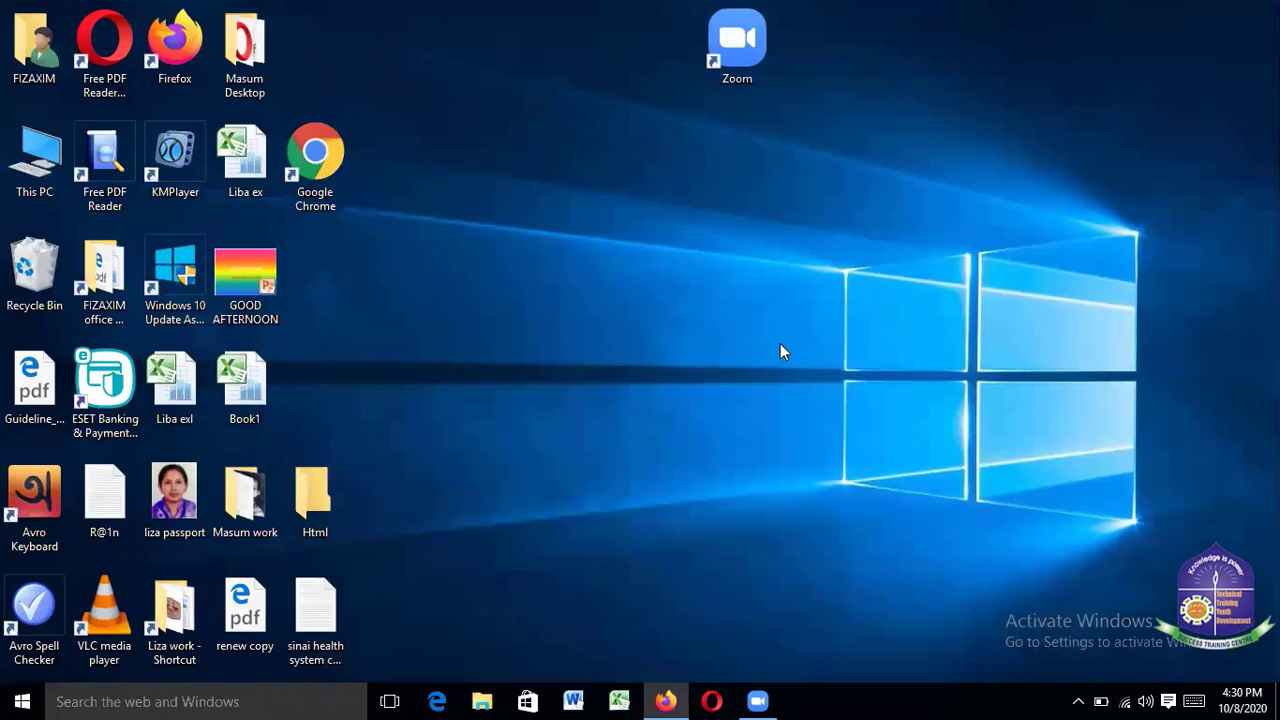
{"action": "right_click", "coordinate": [781, 344]}
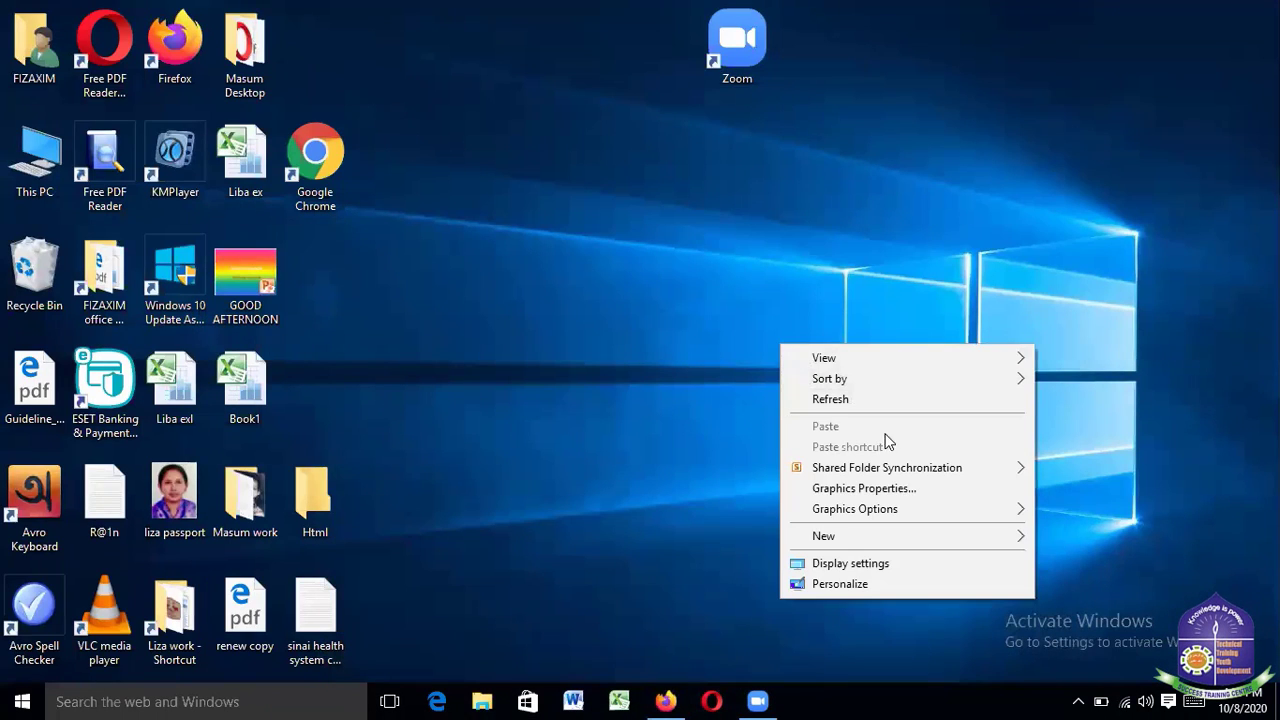
{"action": "mouse_move", "coordinate": [934, 546]}
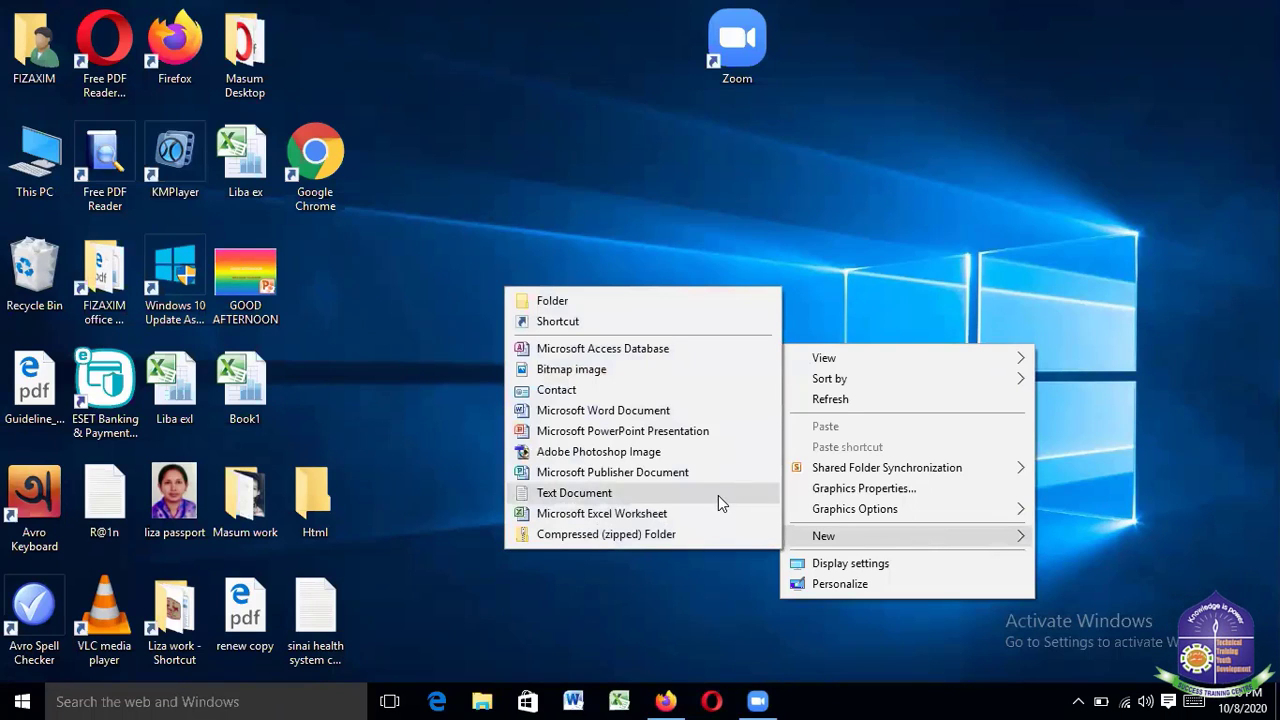
{"action": "left_click", "coordinate": [662, 490]}
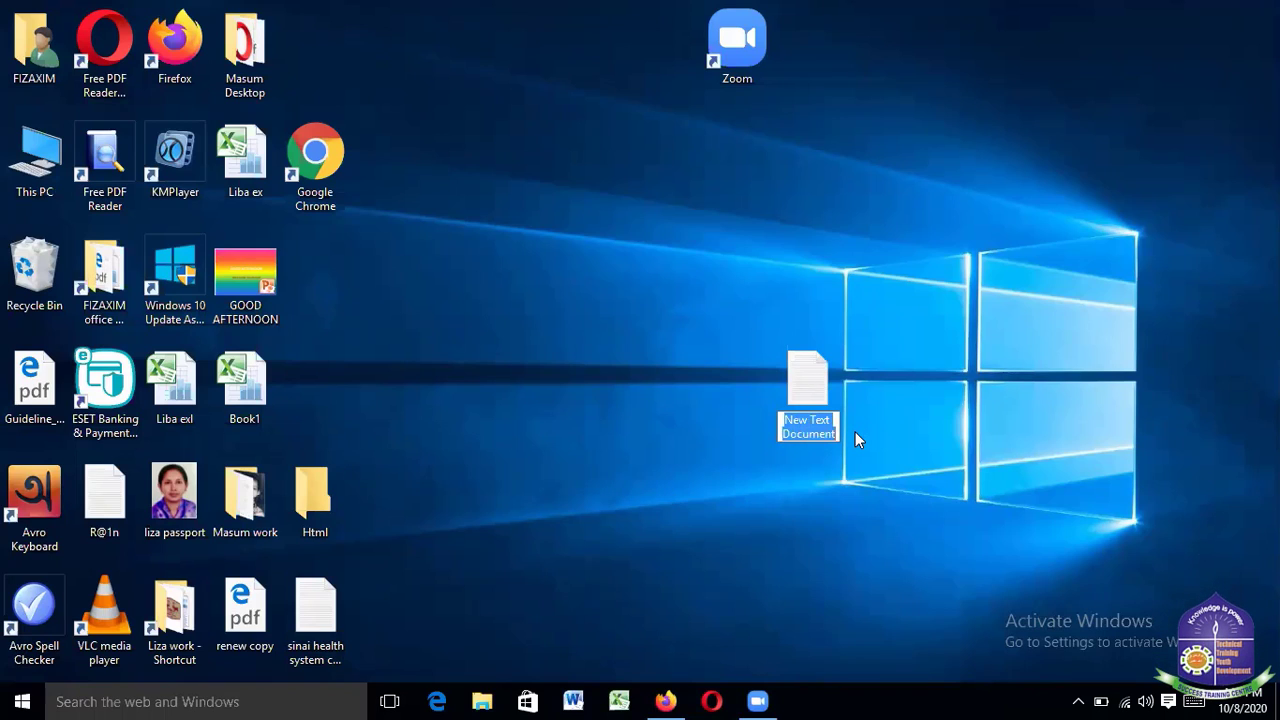
{"action": "type", "text": "12"}
{"action": "key", "text": "Return"}
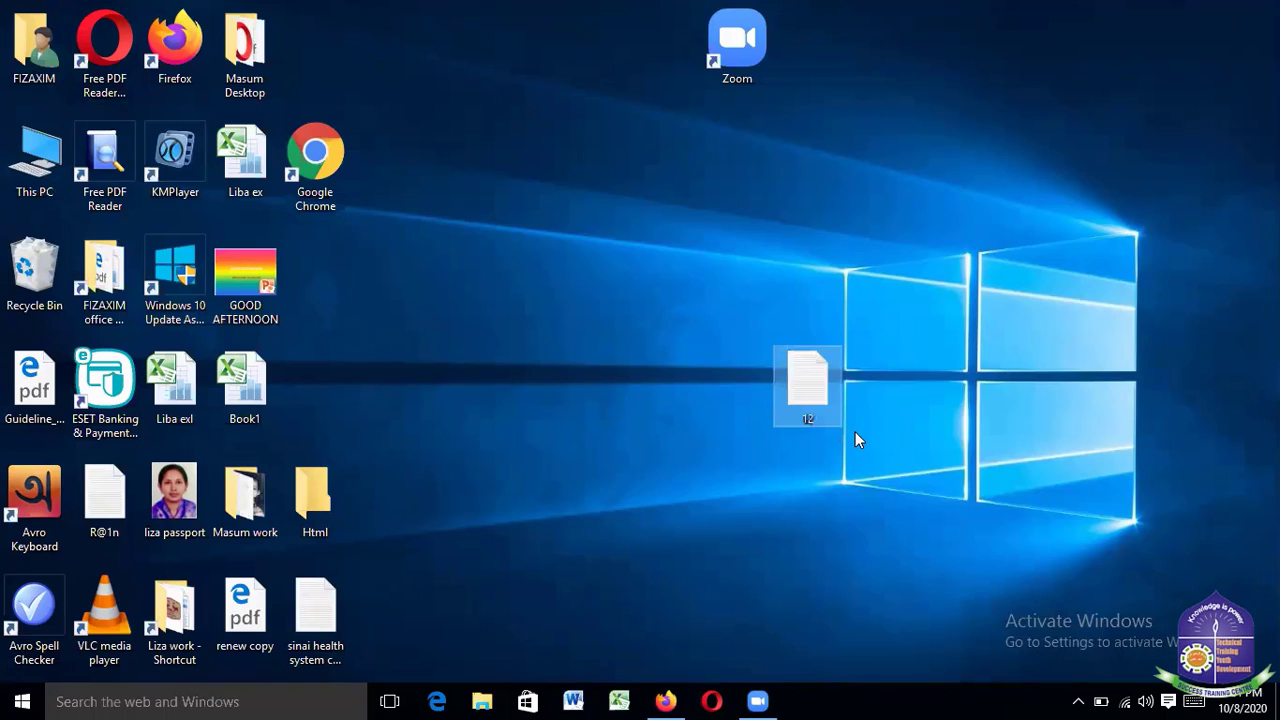
Open text document 12 in Notepad and enter "blog site tag User-agent: *Disallow: /searchDisallow: /category/Disallow: /label/Disallow: /tag/Allow: /Sitemap:"
{"action": "double_click", "coordinate": [819, 381]}
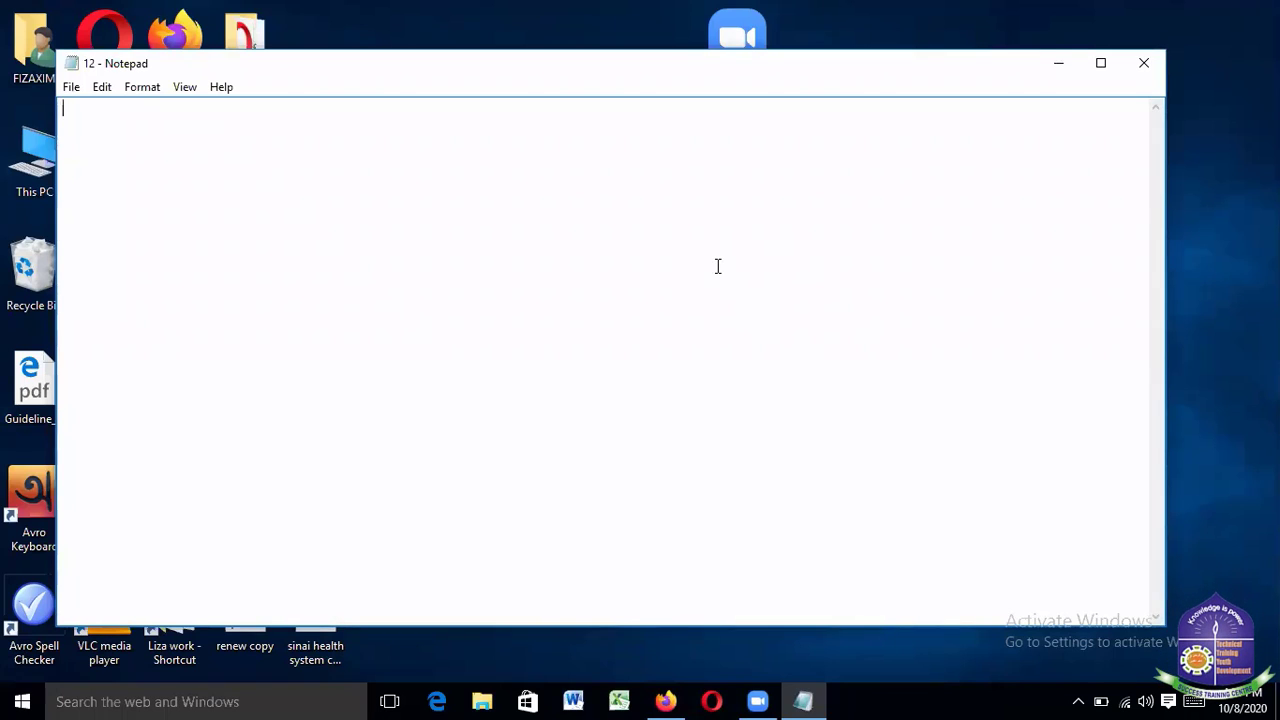
{"action": "type", "text": "blog site tag User-agent: *Disallow: /searchDisallow: /category/Disallow: /label/Disallow: /tag/Allow: /Sitemap:"}
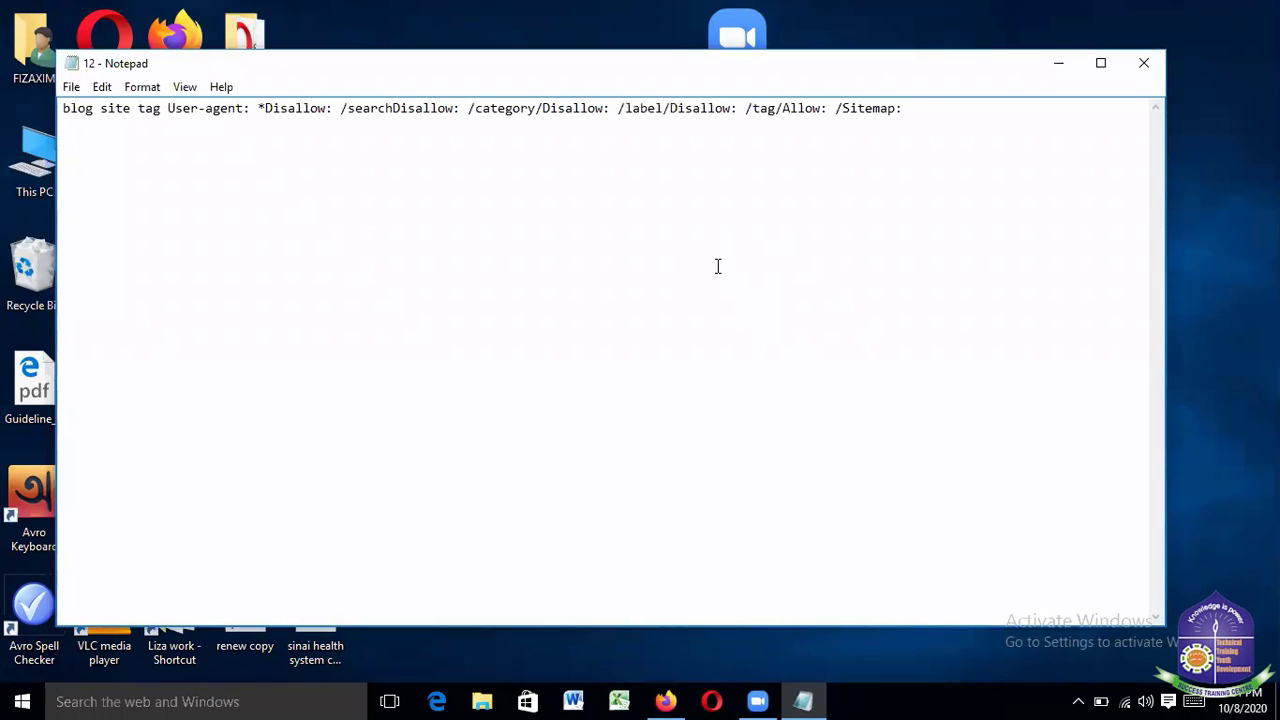
Add a line break after the robots text in document 12 and turn off word wrap
{"action": "key", "text": "Return"}
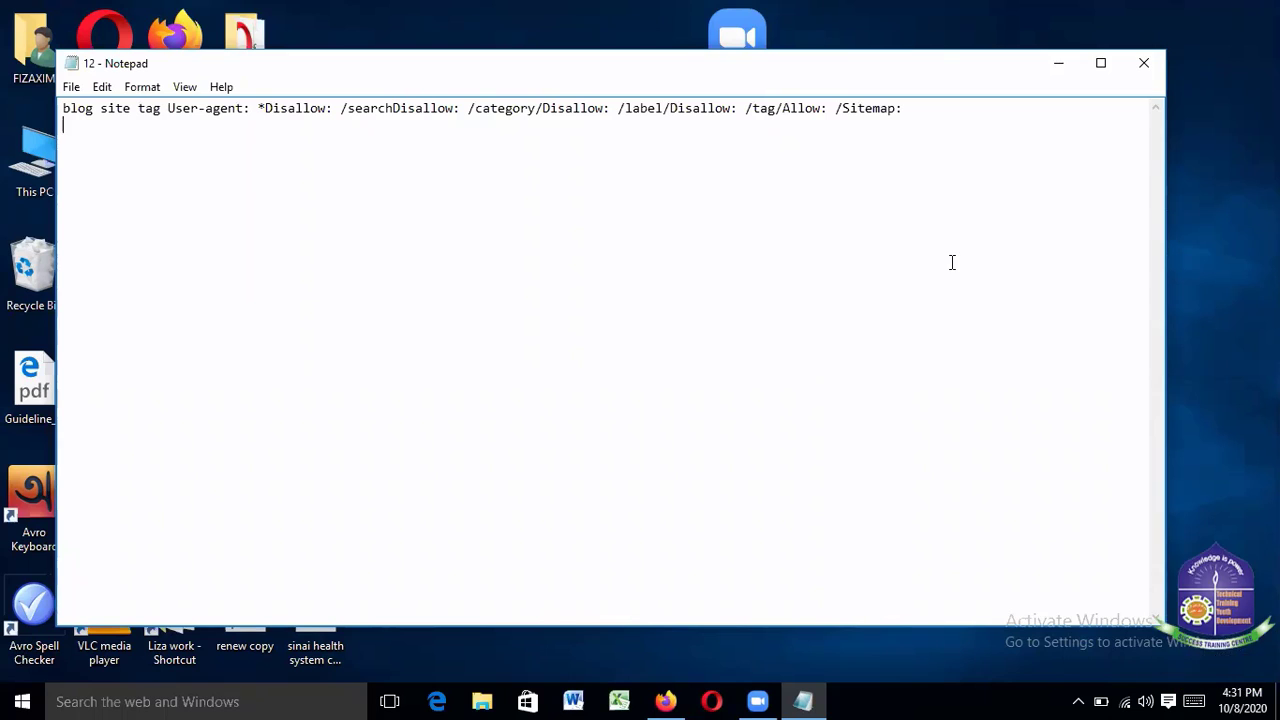
{"action": "left_click", "coordinate": [72, 88]}
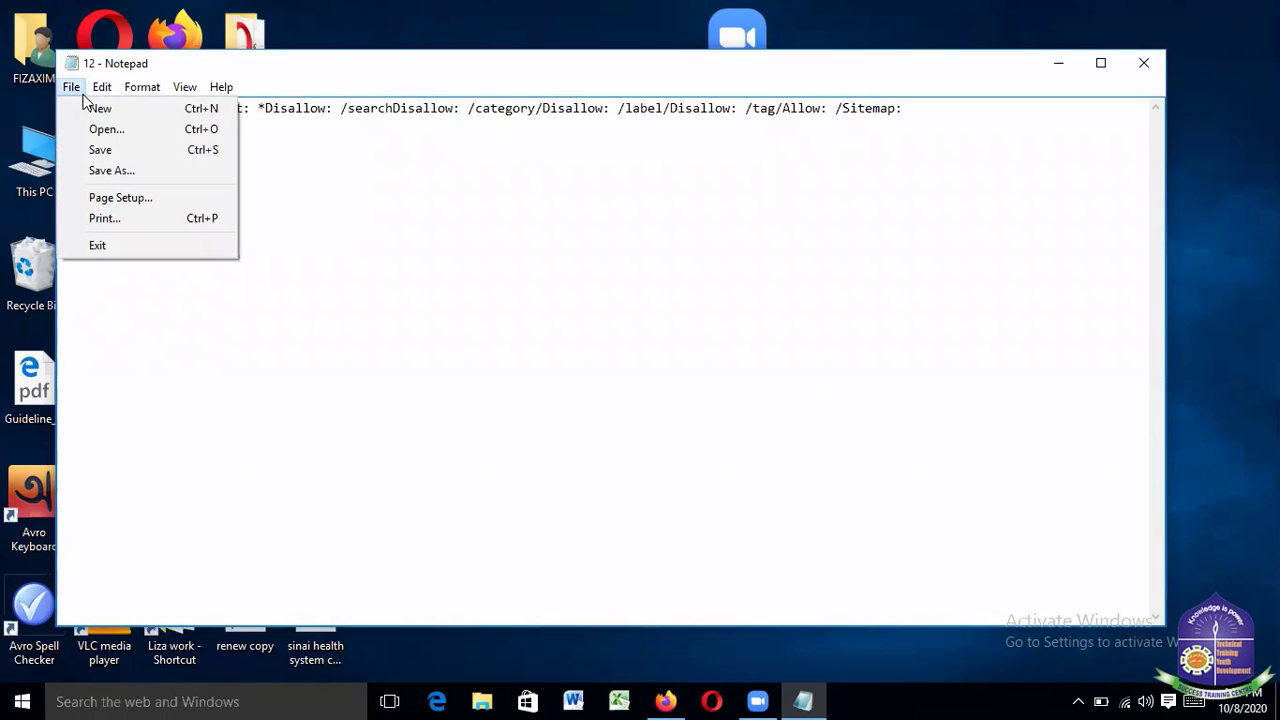
{"action": "mouse_move", "coordinate": [154, 91]}
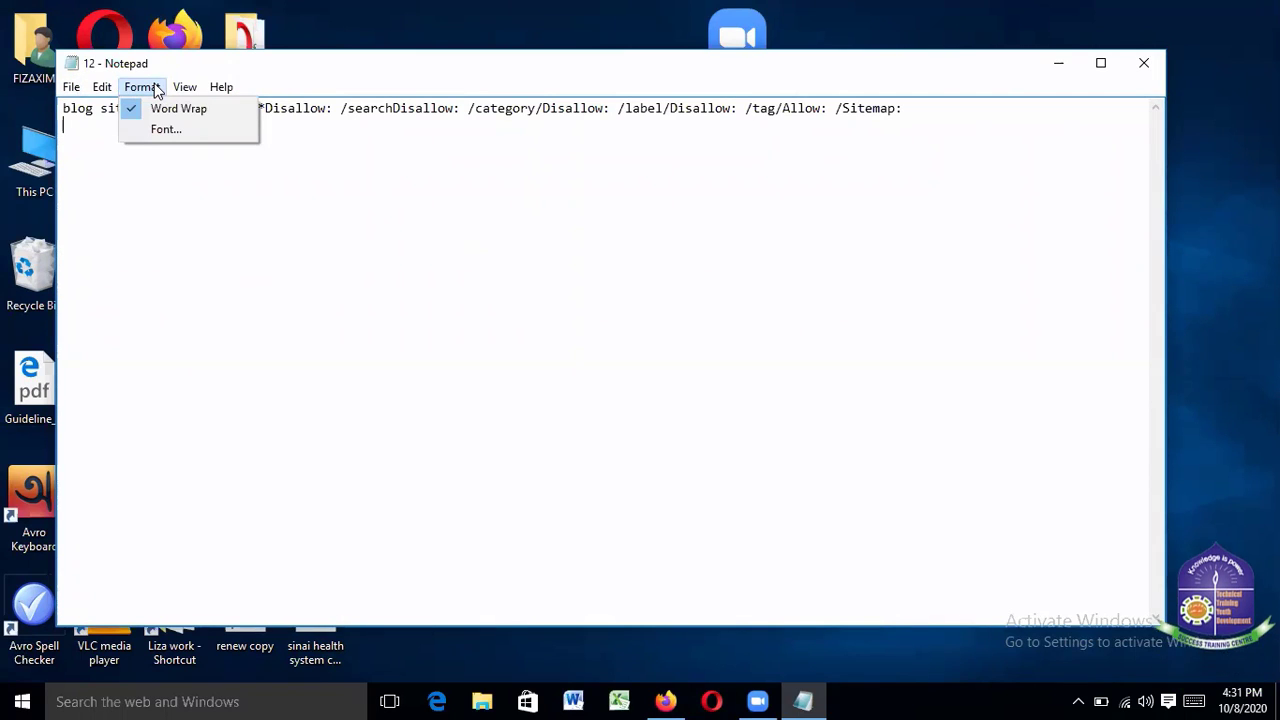
{"action": "left_click", "coordinate": [152, 90]}
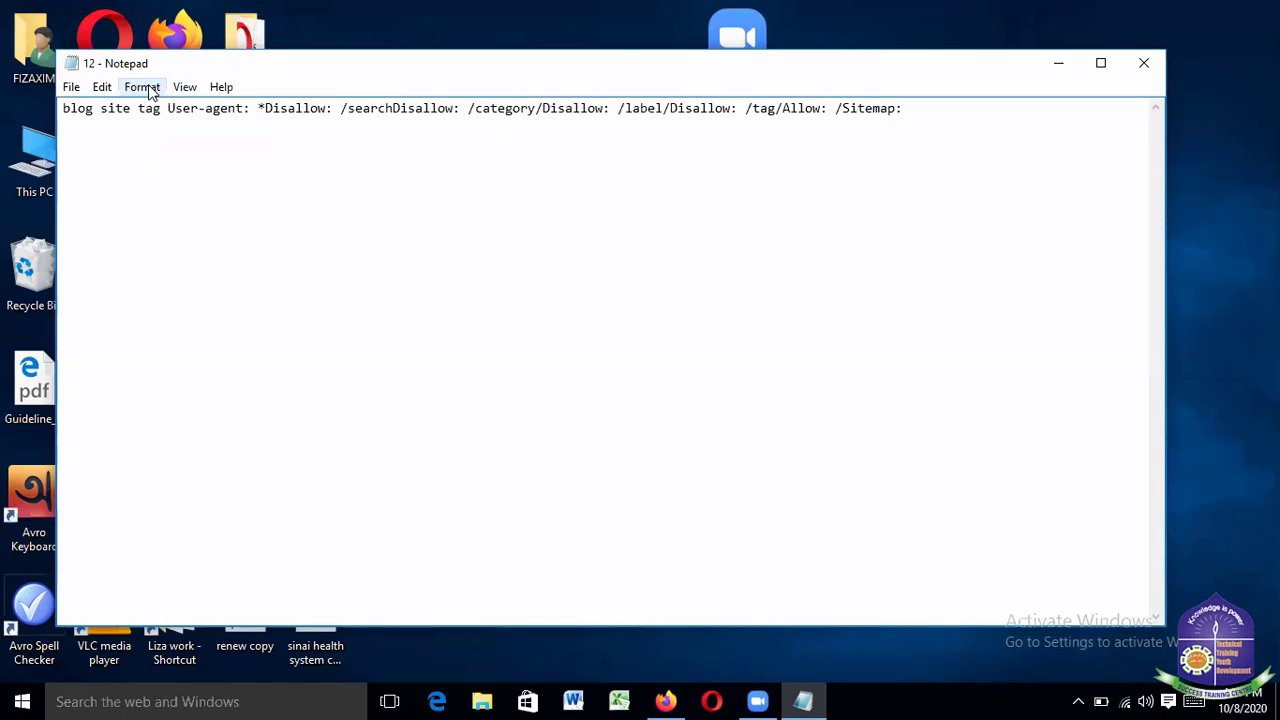
{"action": "left_click", "coordinate": [152, 90]}
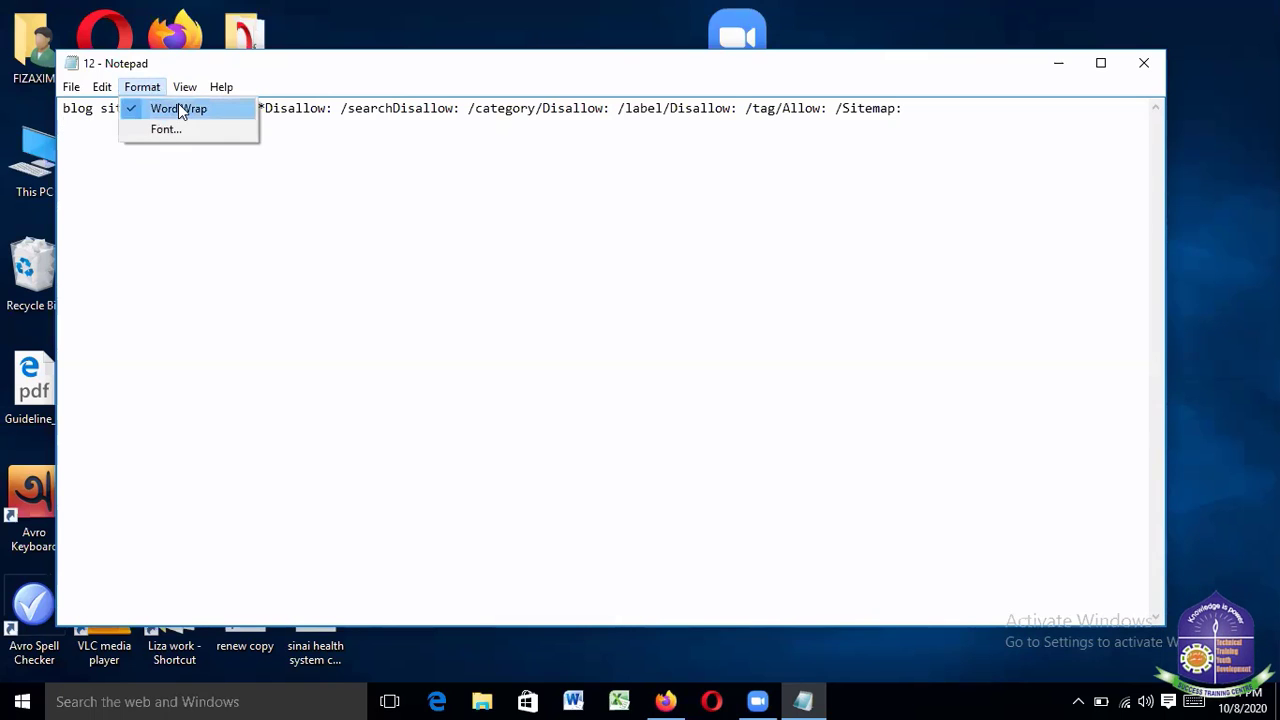
{"action": "left_click", "coordinate": [178, 108]}
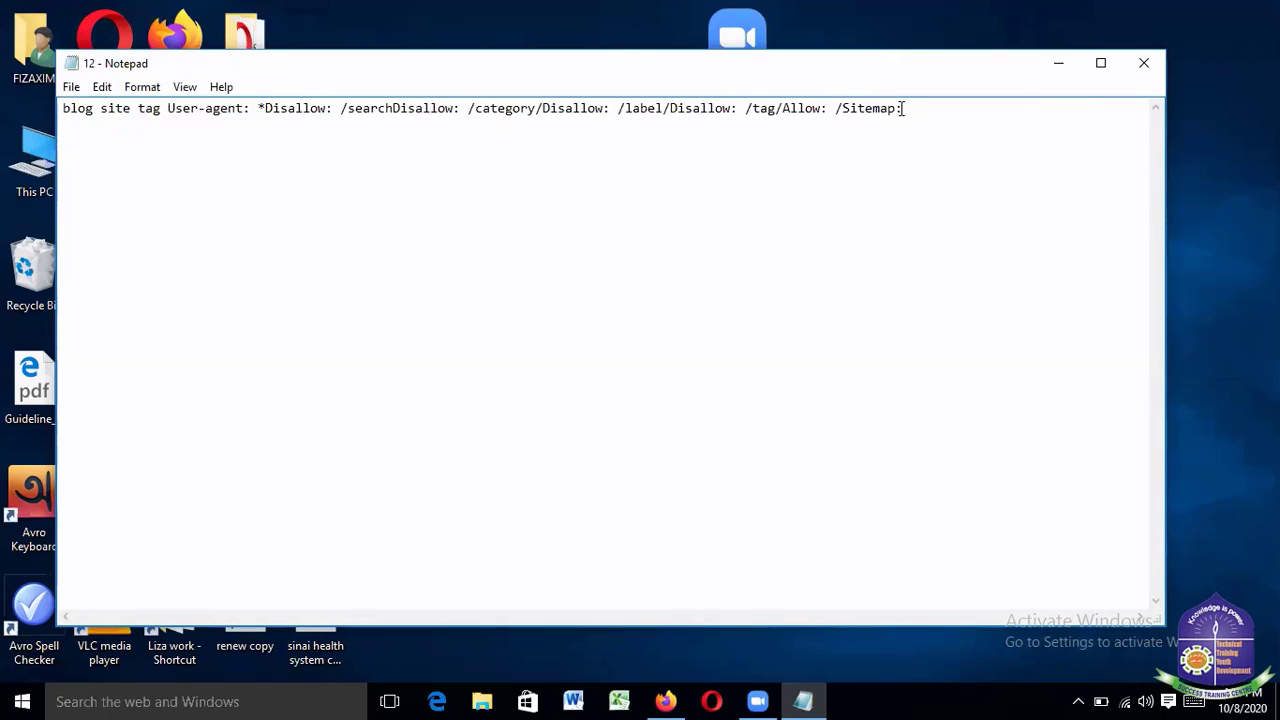
Save text document 12 under its existing name and minimize Notepad
{"action": "left_click", "coordinate": [71, 88]}
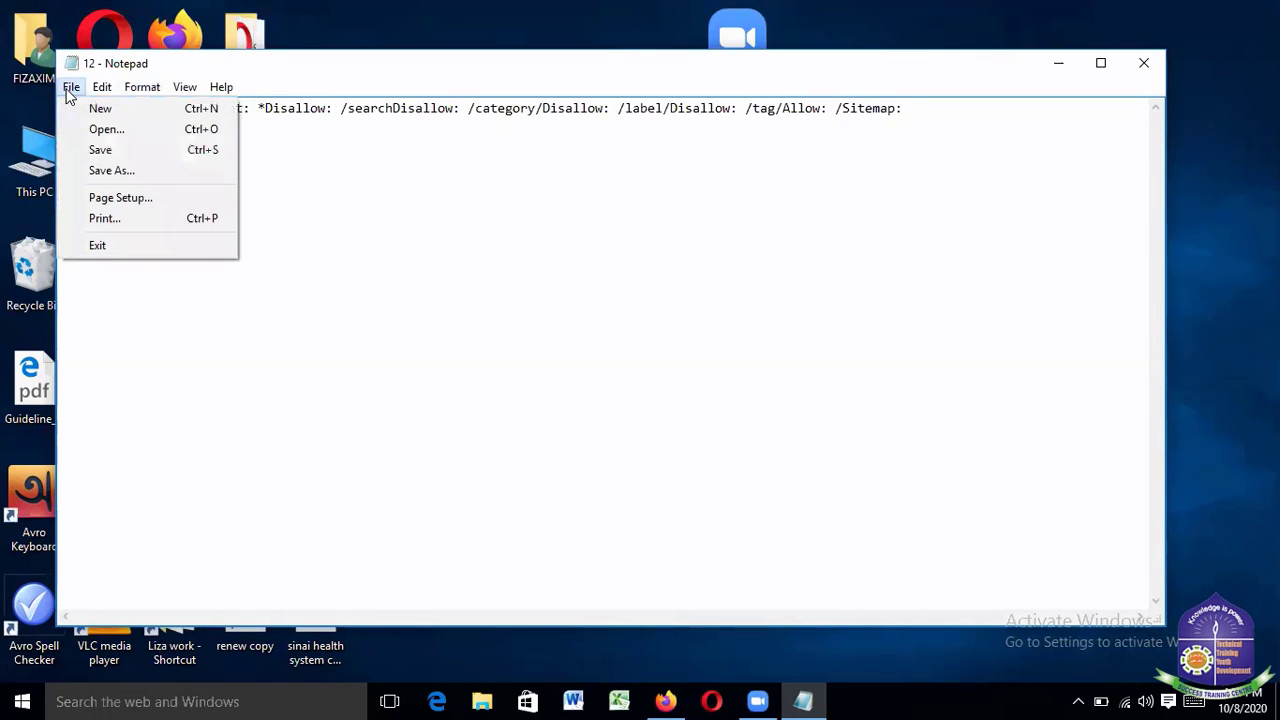
{"action": "left_click", "coordinate": [114, 171]}
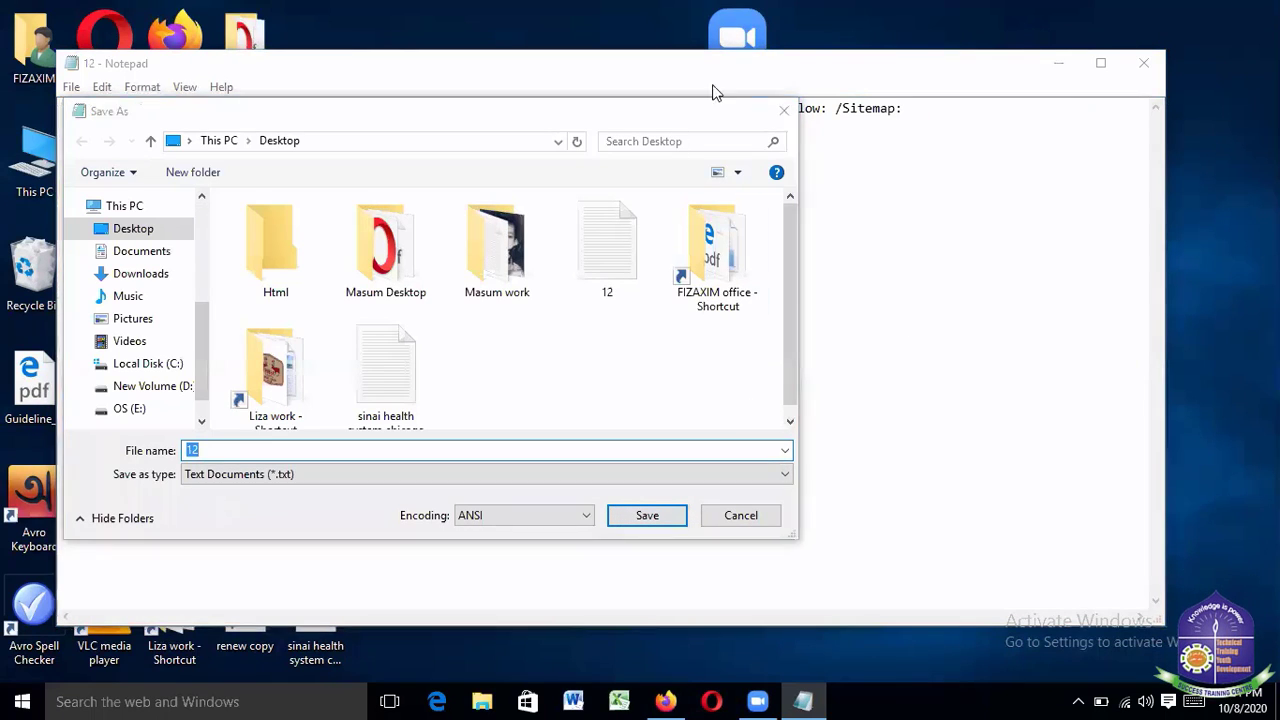
{"action": "left_click", "coordinate": [781, 112]}
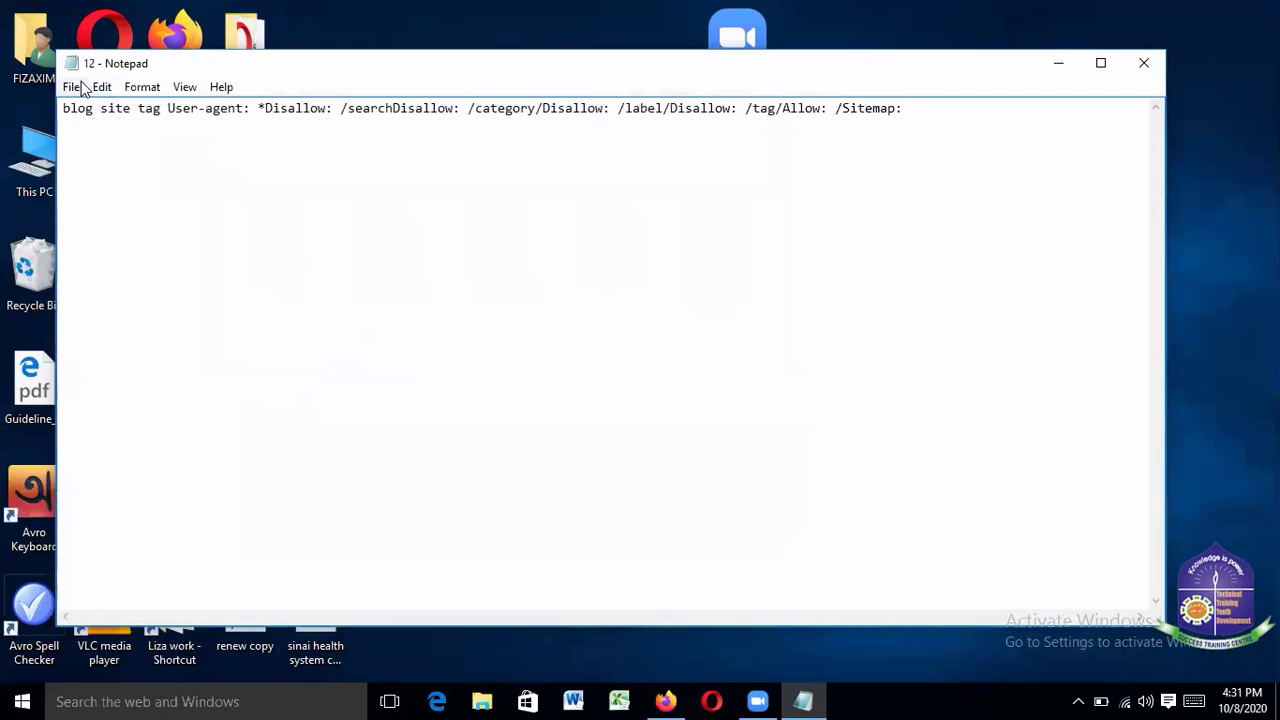
{"action": "left_click", "coordinate": [72, 87]}
{"action": "left_click", "coordinate": [103, 152]}
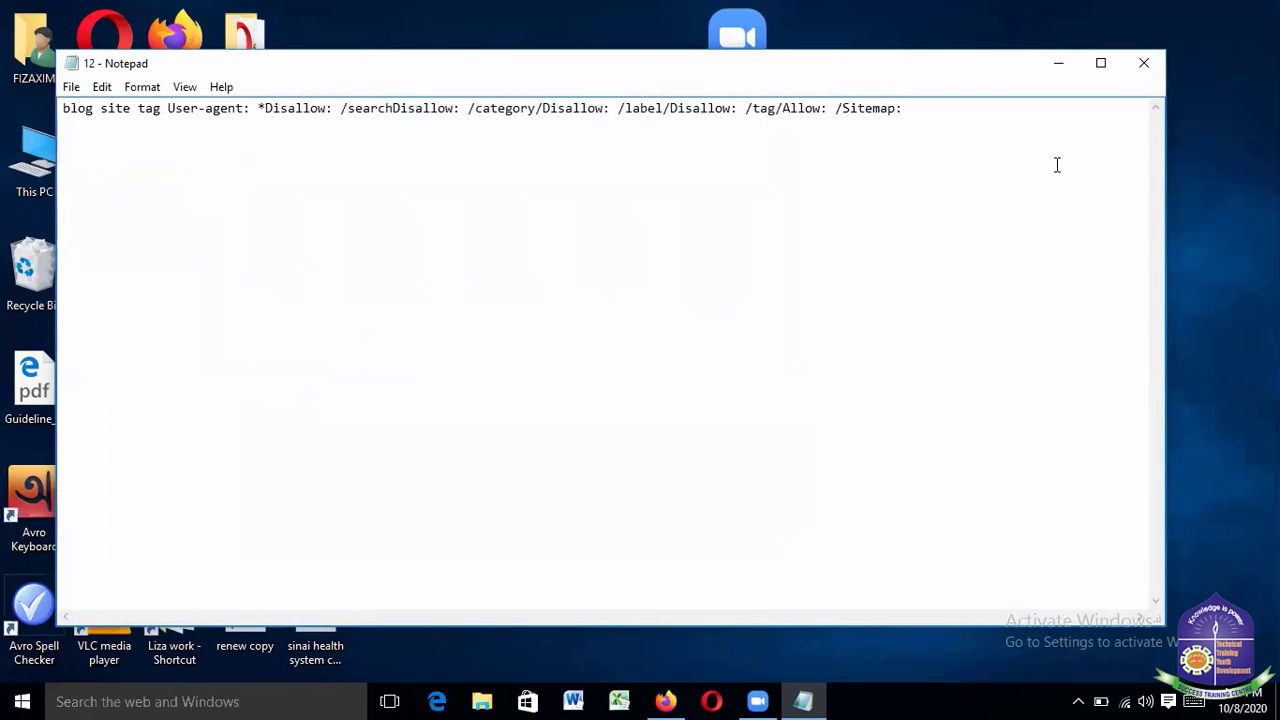
{"action": "left_click", "coordinate": [1056, 64]}
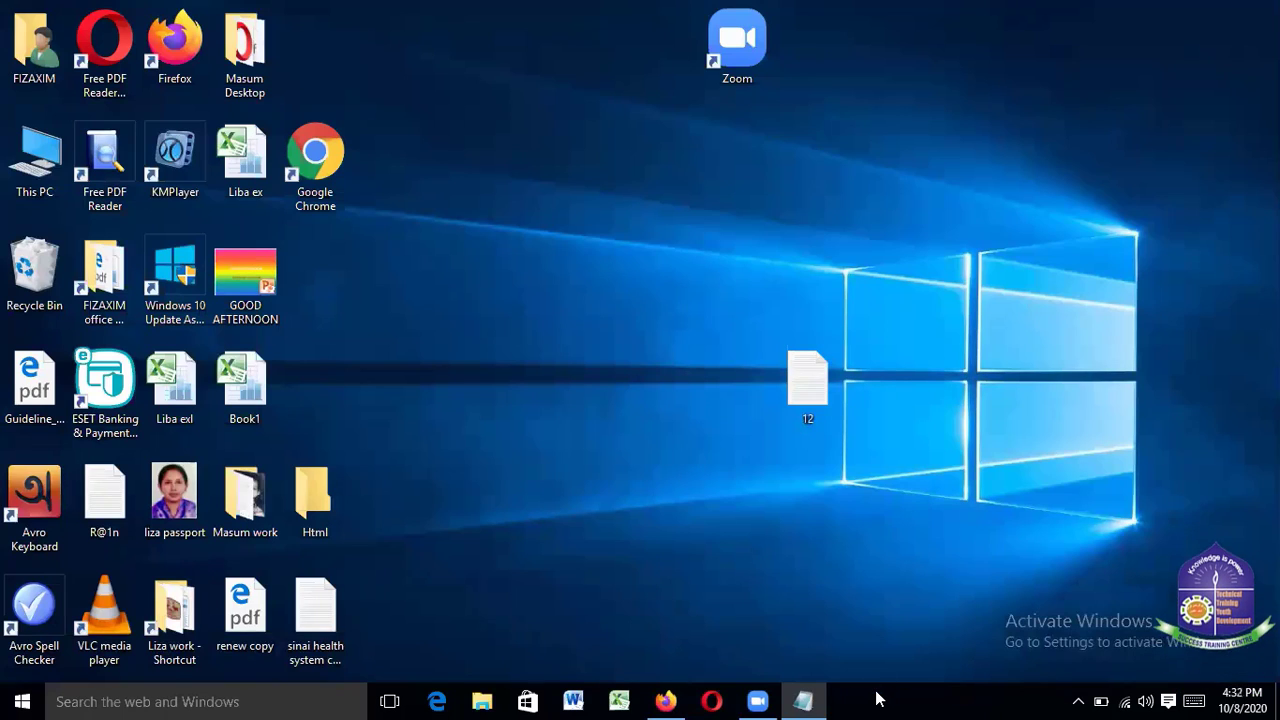
Switch to Blogger in Firefox, view the Fun Traveling blog and copy its full web address
{"action": "left_click", "coordinate": [665, 700]}
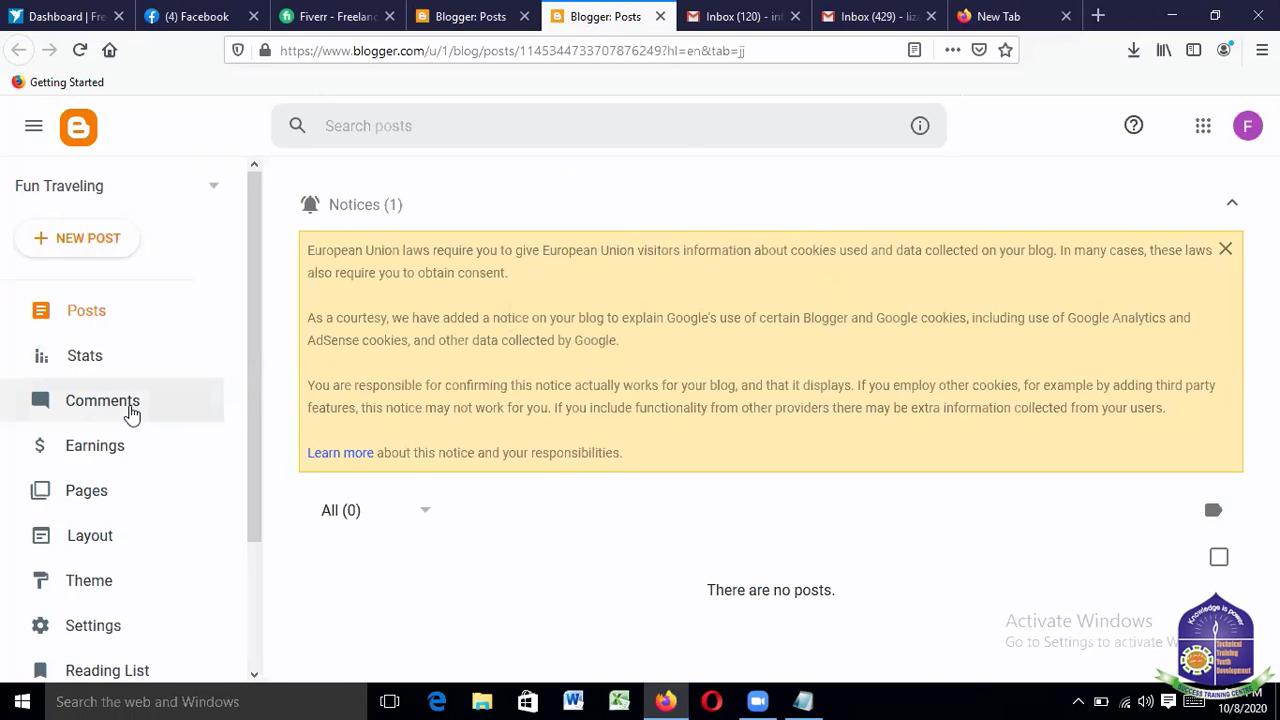
{"action": "scroll", "coordinate": [127, 420], "scroll_direction": "down", "scroll_amount": 3}
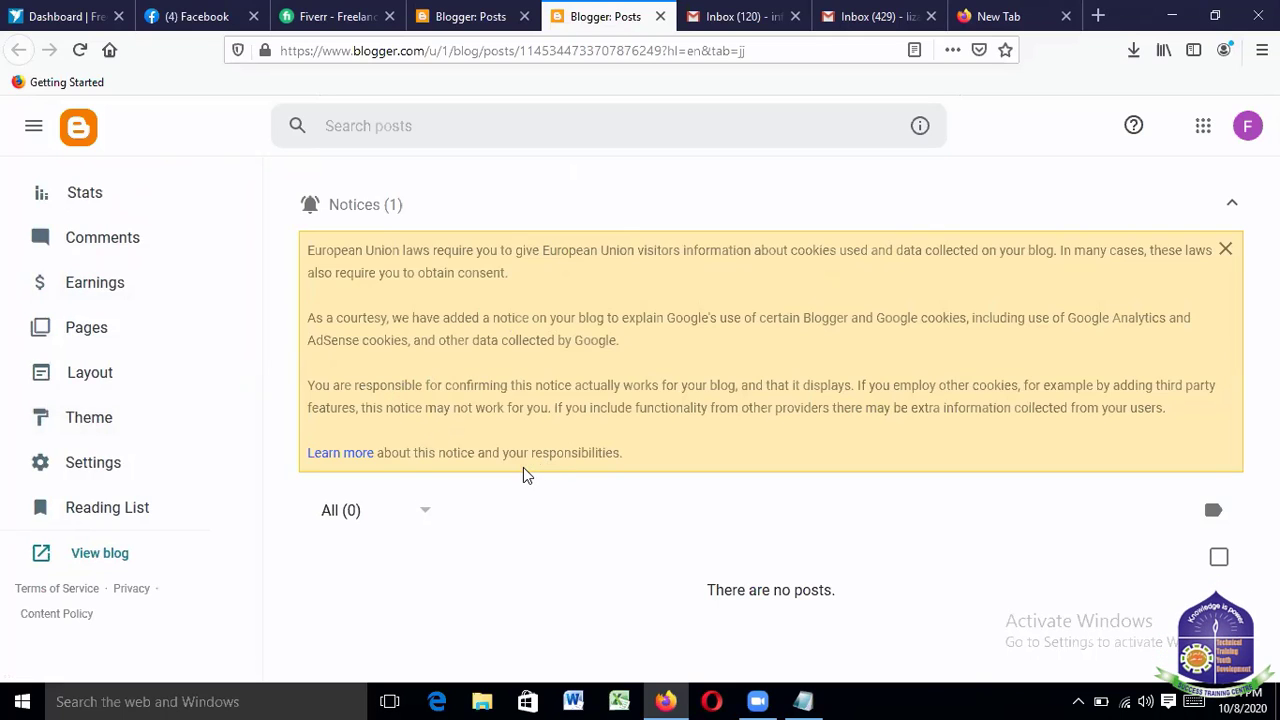
{"action": "left_click", "coordinate": [115, 555]}
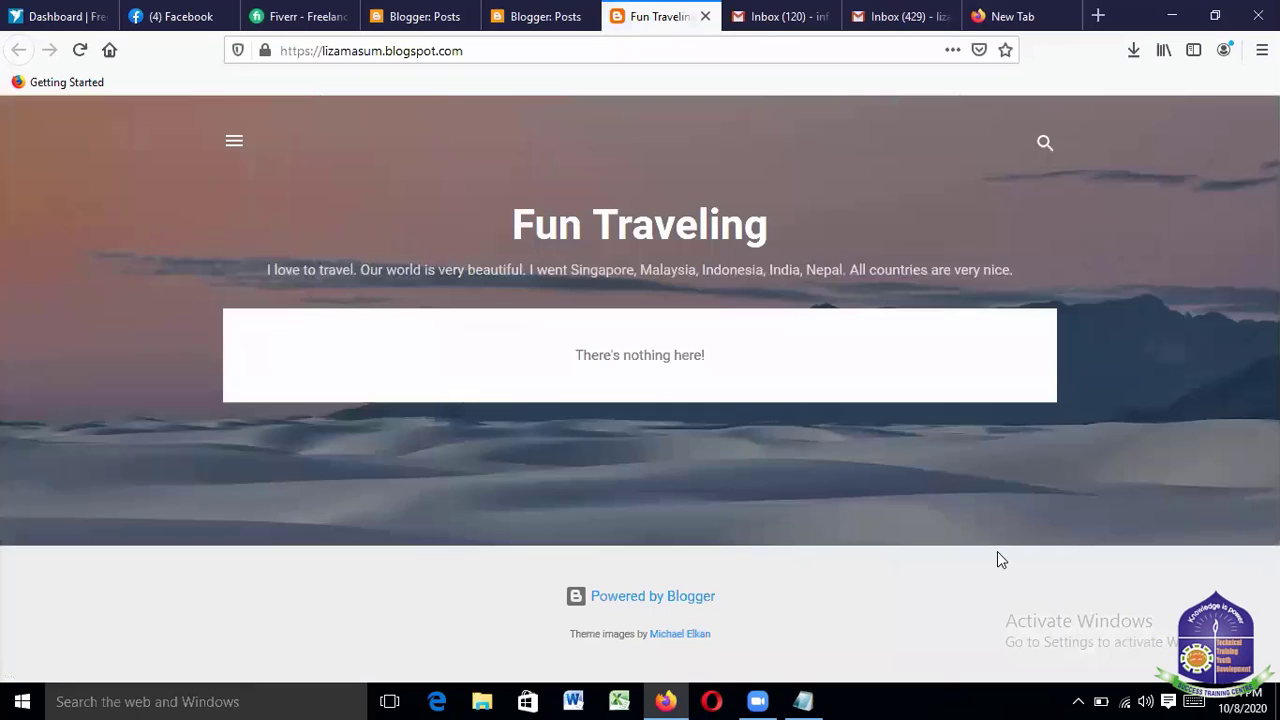
{"action": "left_click", "coordinate": [802, 700]}
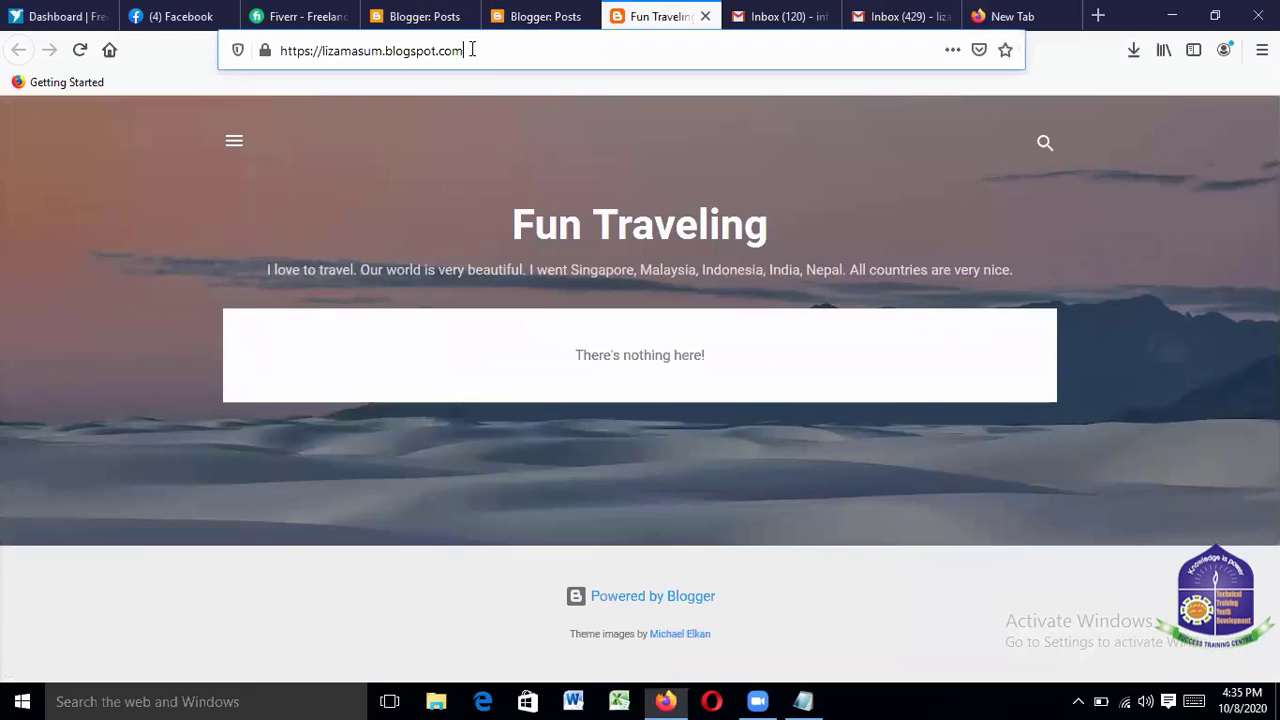
{"action": "left_click_drag", "start_coordinate": [468, 50], "coordinate": [285, 60]}
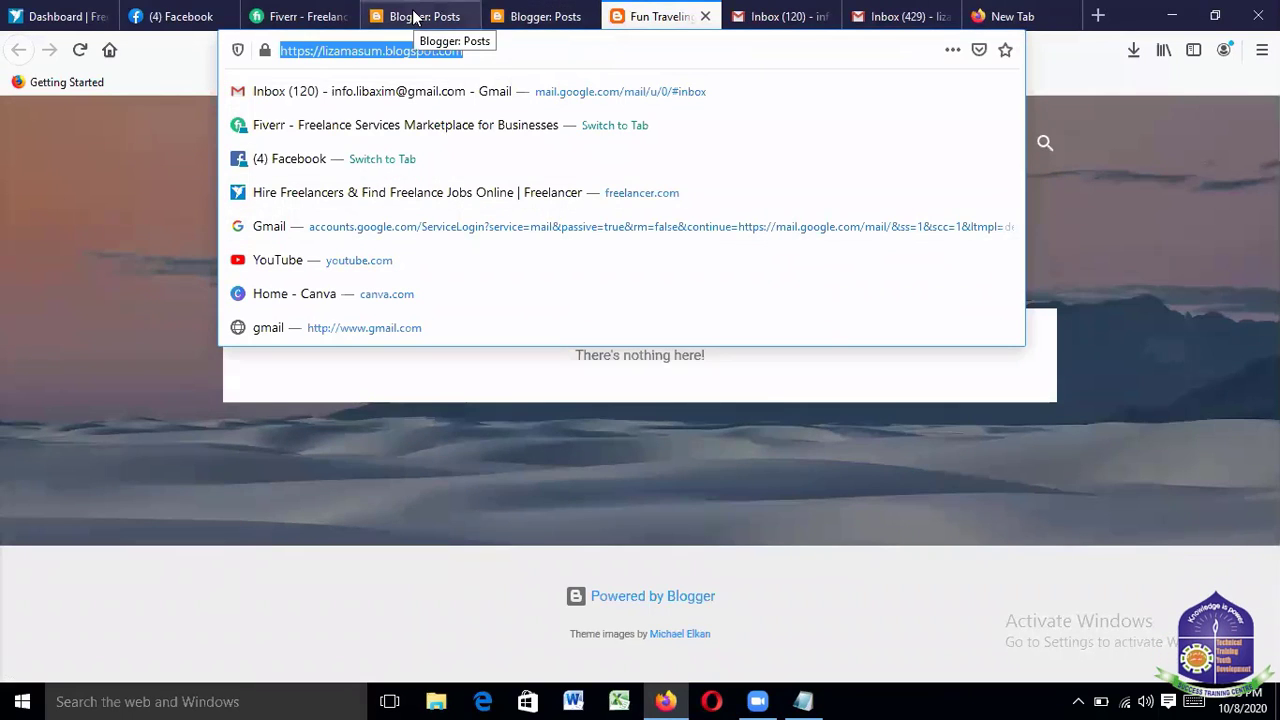
Switch to document 12 in Notepad, append the blog's web address with a final slash after "Sitemap:", and select the whole text
{"action": "left_click", "coordinate": [801, 700]}
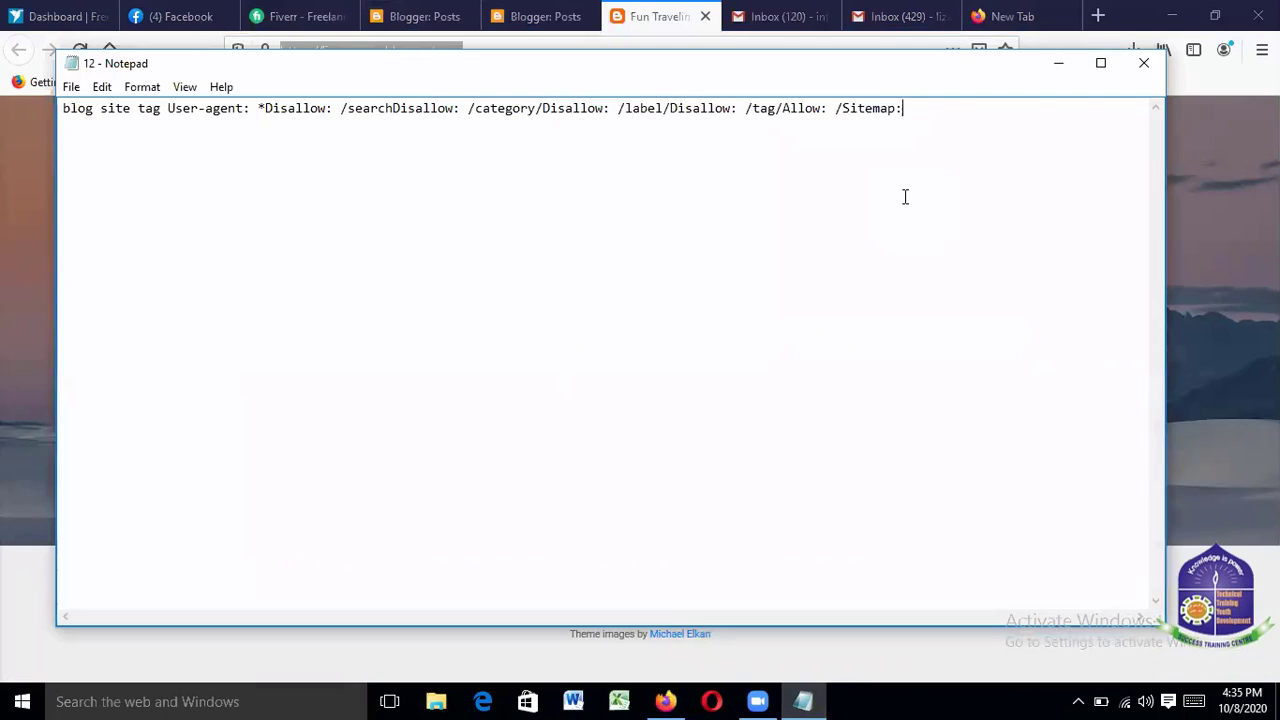
{"action": "type", "text": "https://lizamasum.blogspot.com/"}
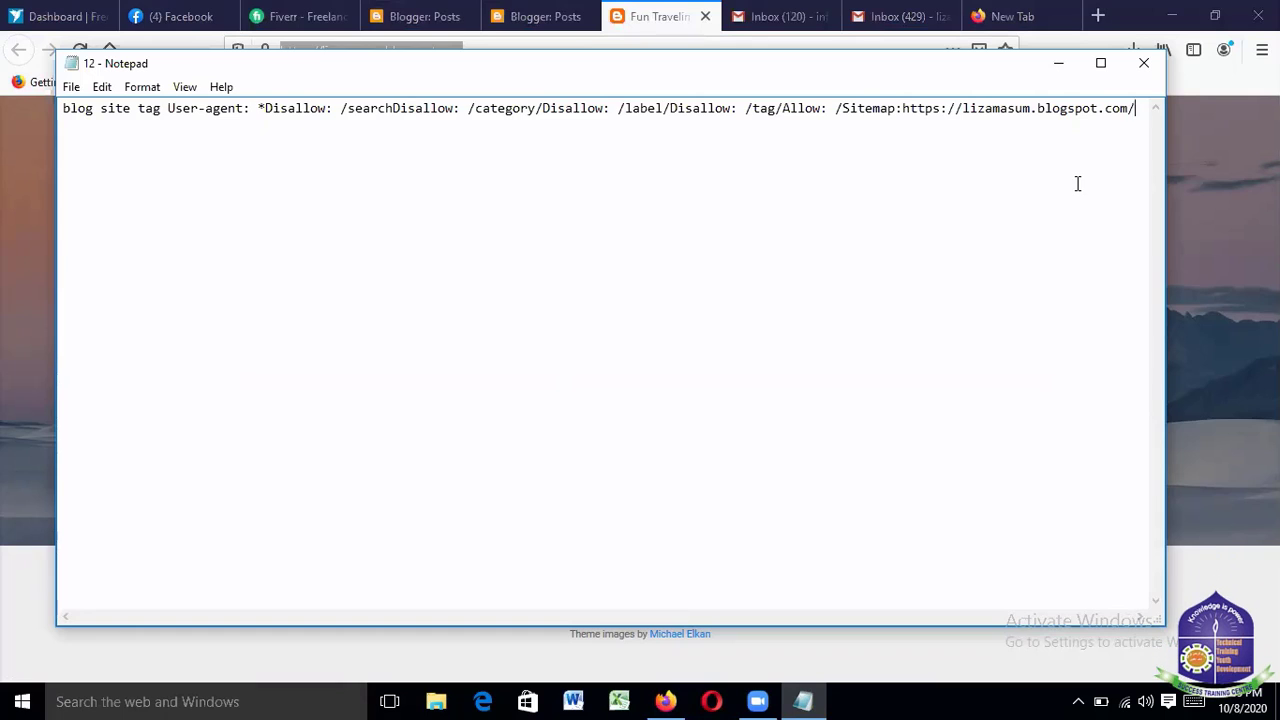
{"action": "key", "text": "ctrl+a"}
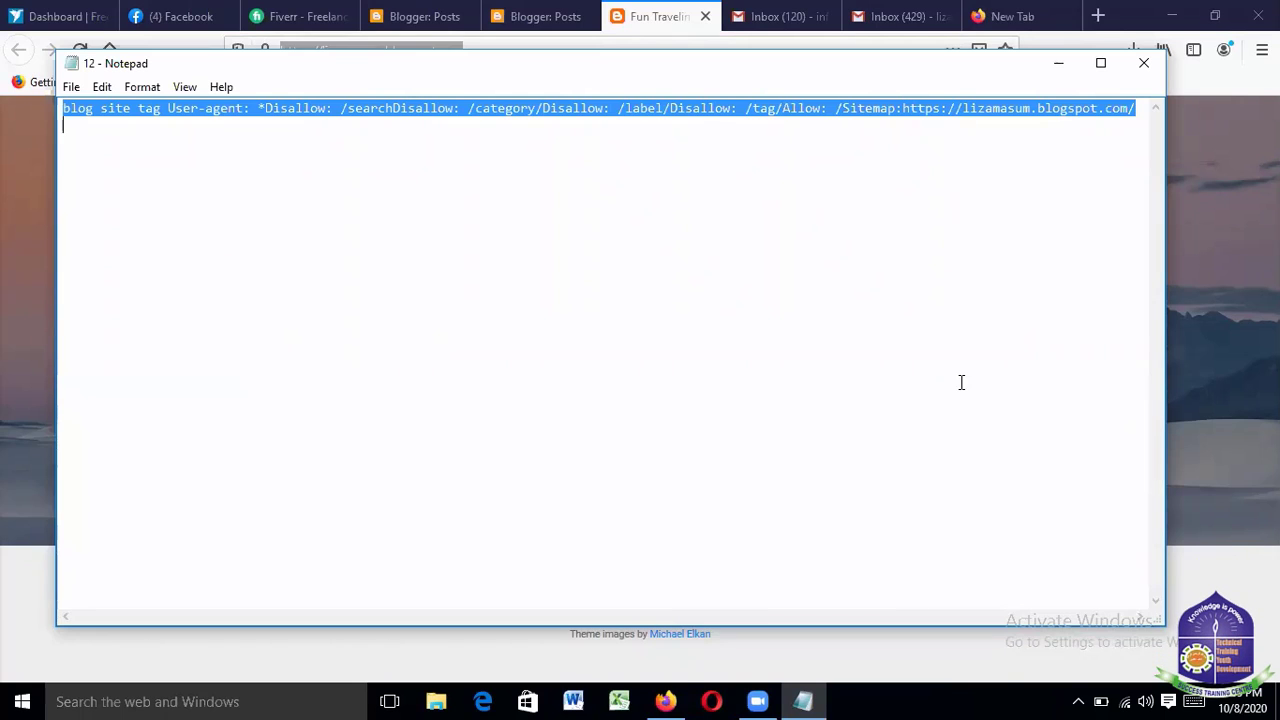
Return to the Fun Traveling blog's settings in Firefox and save the prepared Notepad text as the custom robots.txt
{"action": "left_click", "coordinate": [803, 701]}
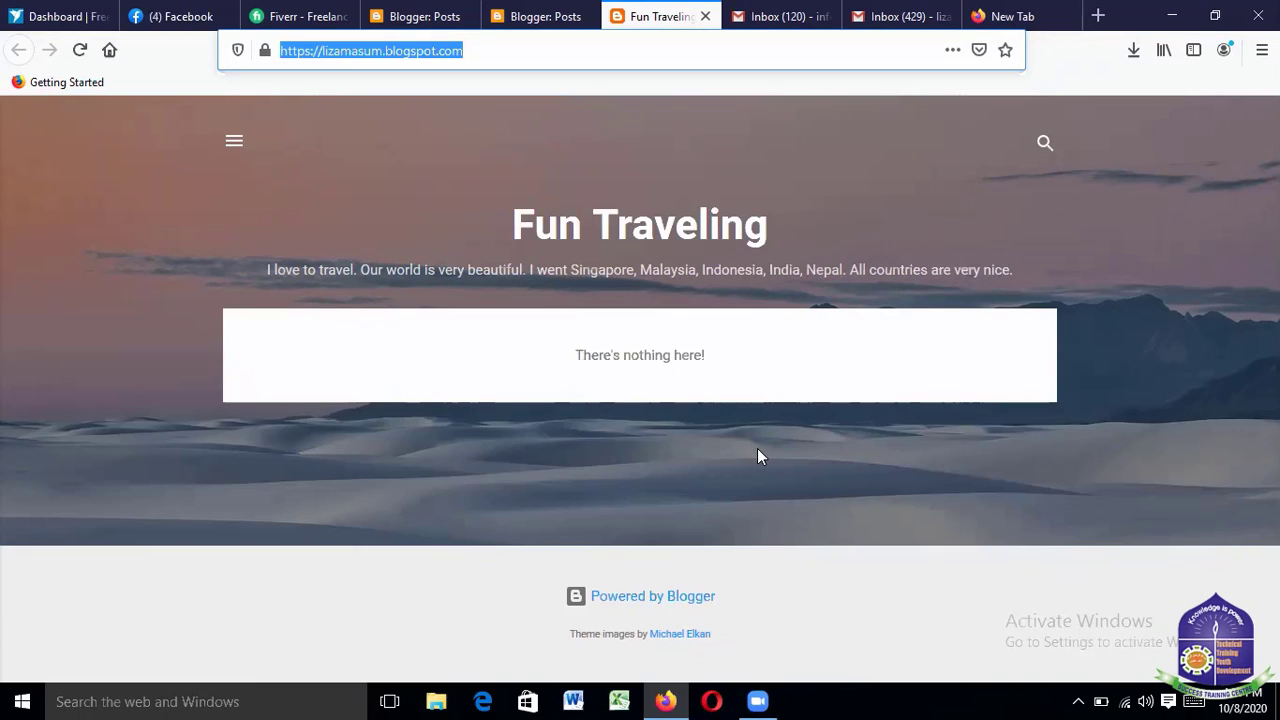
{"action": "left_click", "coordinate": [423, 18]}
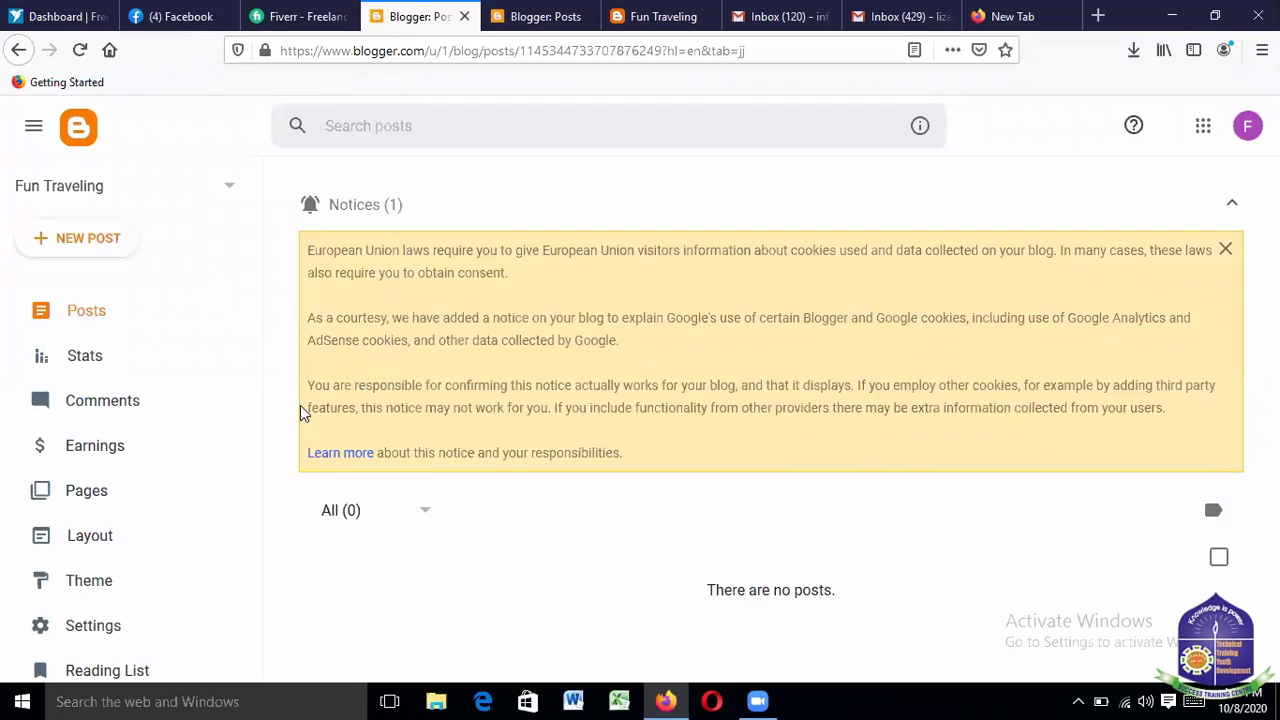
{"action": "left_click", "coordinate": [94, 625]}
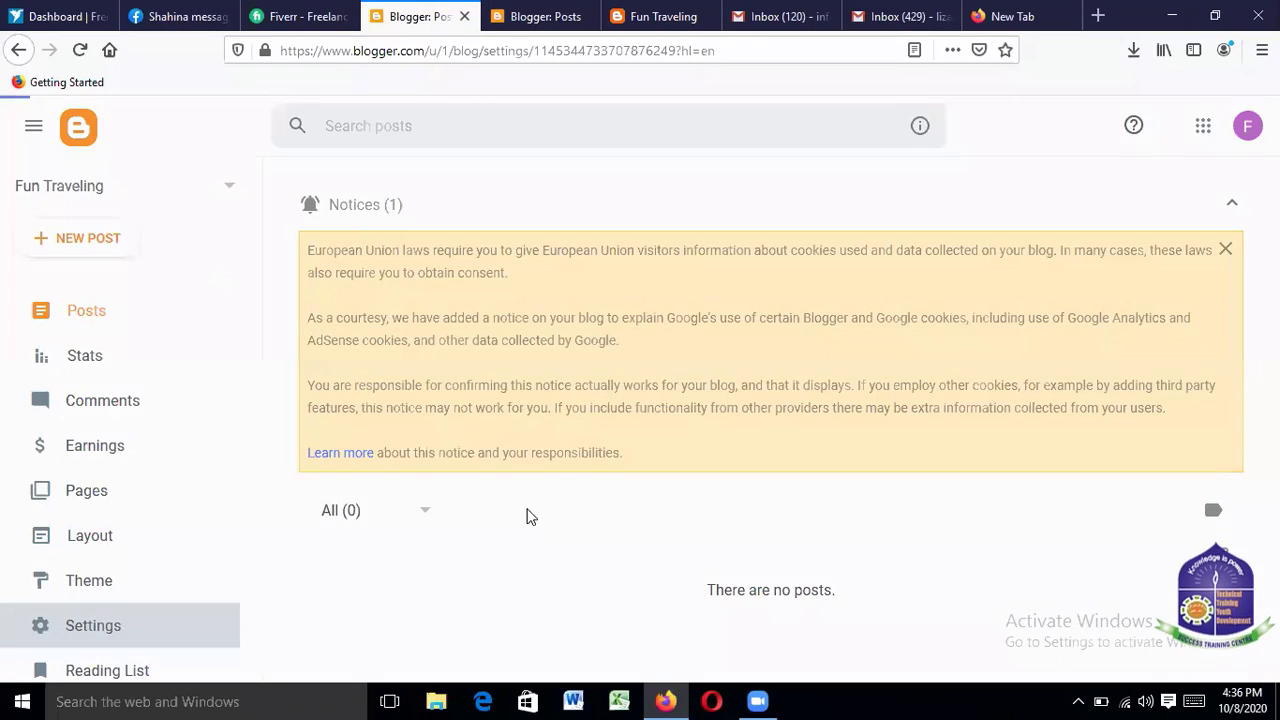
{"action": "scroll", "coordinate": [760, 375], "scroll_direction": "down", "scroll_amount": 15}
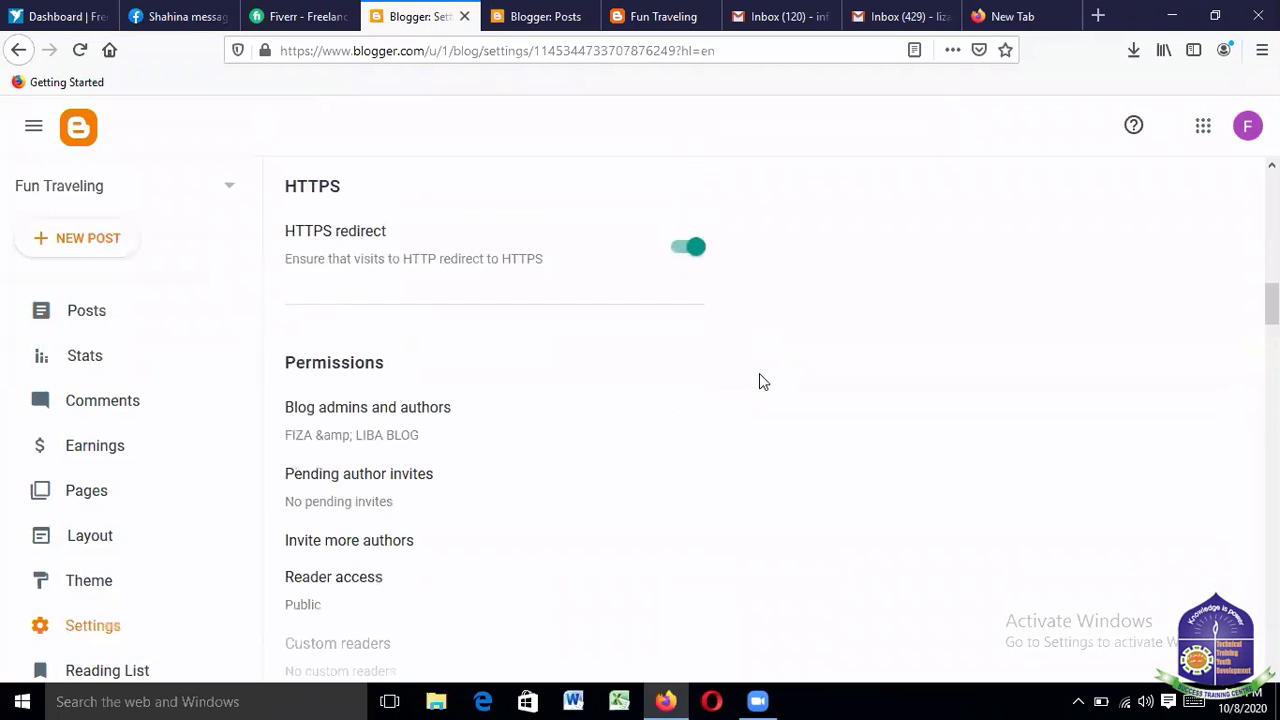
{"action": "scroll", "coordinate": [757, 394], "scroll_direction": "down", "scroll_amount": 15}
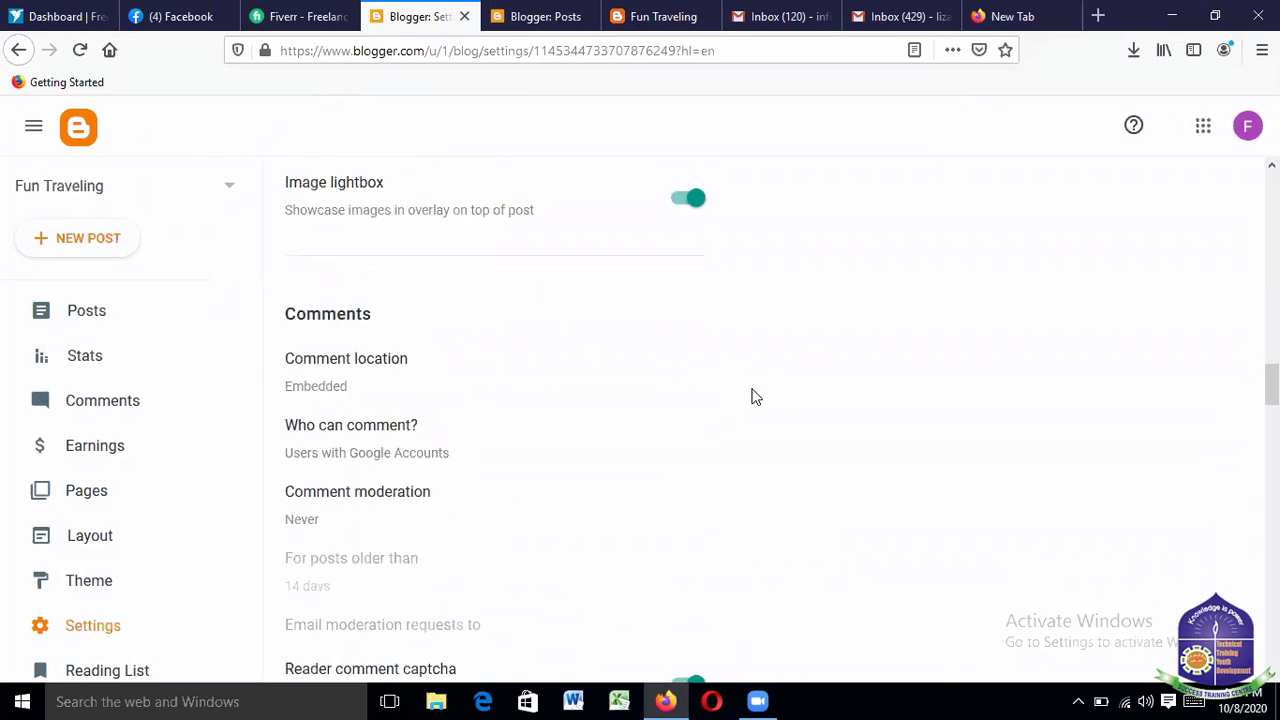
{"action": "scroll", "coordinate": [754, 399], "scroll_direction": "down", "scroll_amount": 5}
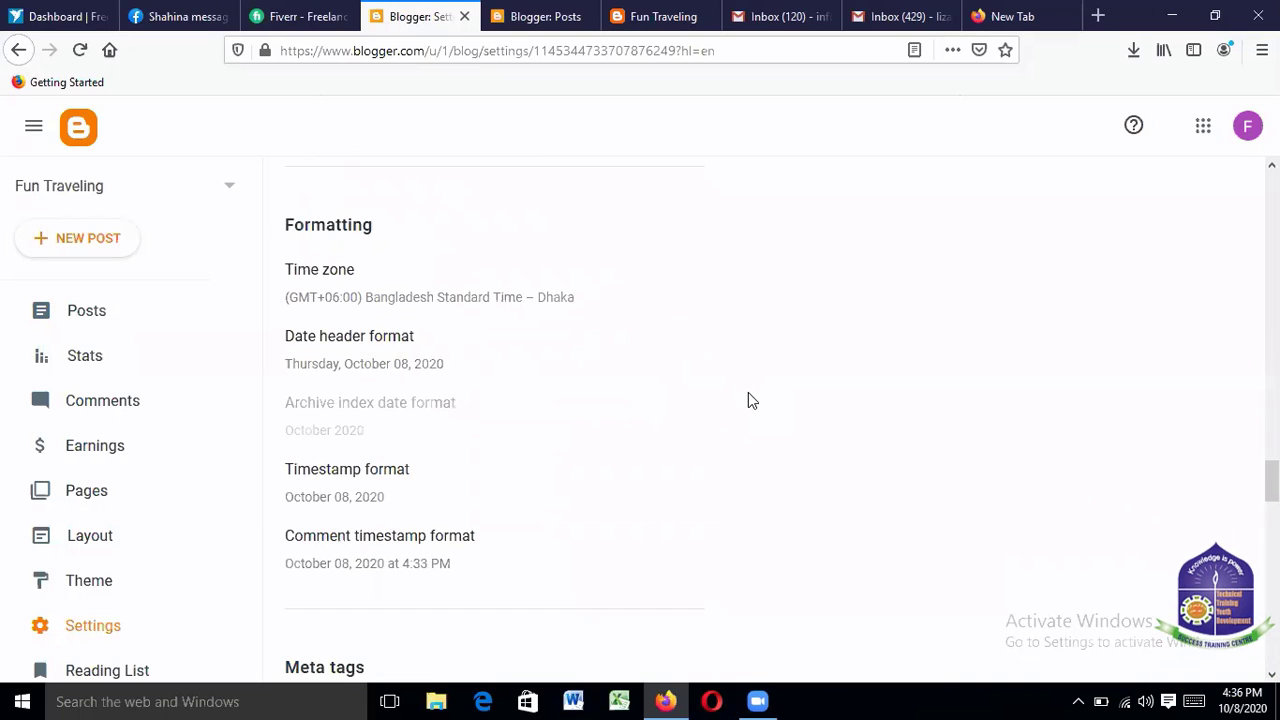
{"action": "scroll", "coordinate": [750, 397], "scroll_direction": "down", "scroll_amount": 3}
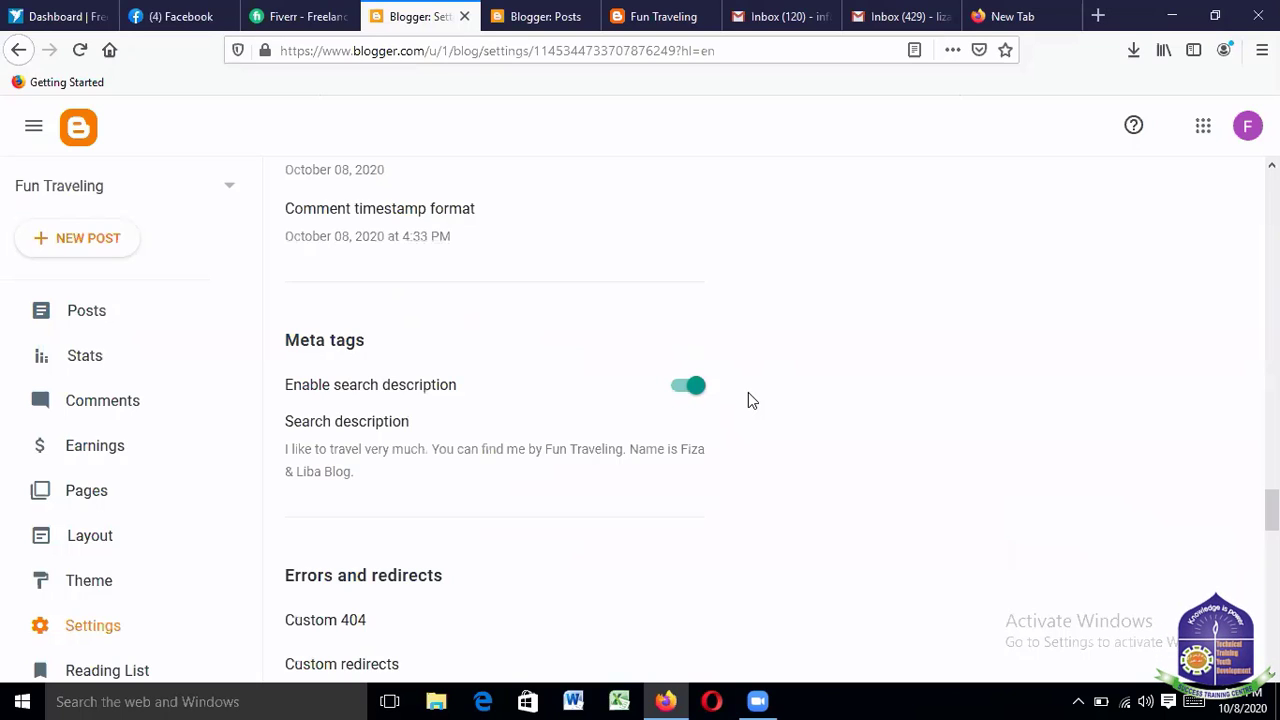
{"action": "scroll", "coordinate": [748, 398], "scroll_direction": "down", "scroll_amount": 5}
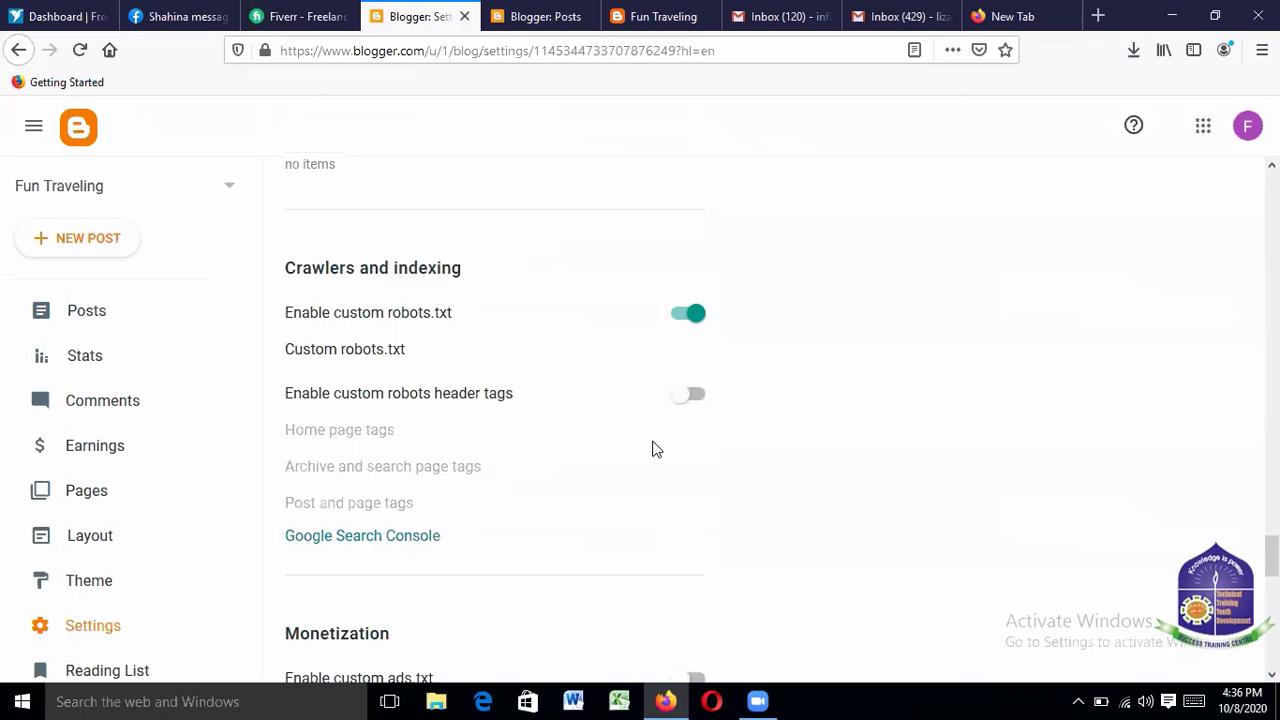
{"action": "scroll", "coordinate": [641, 447], "scroll_direction": "down", "scroll_amount": 4}
{"action": "scroll", "coordinate": [610, 447], "scroll_direction": "down", "scroll_amount": 2}
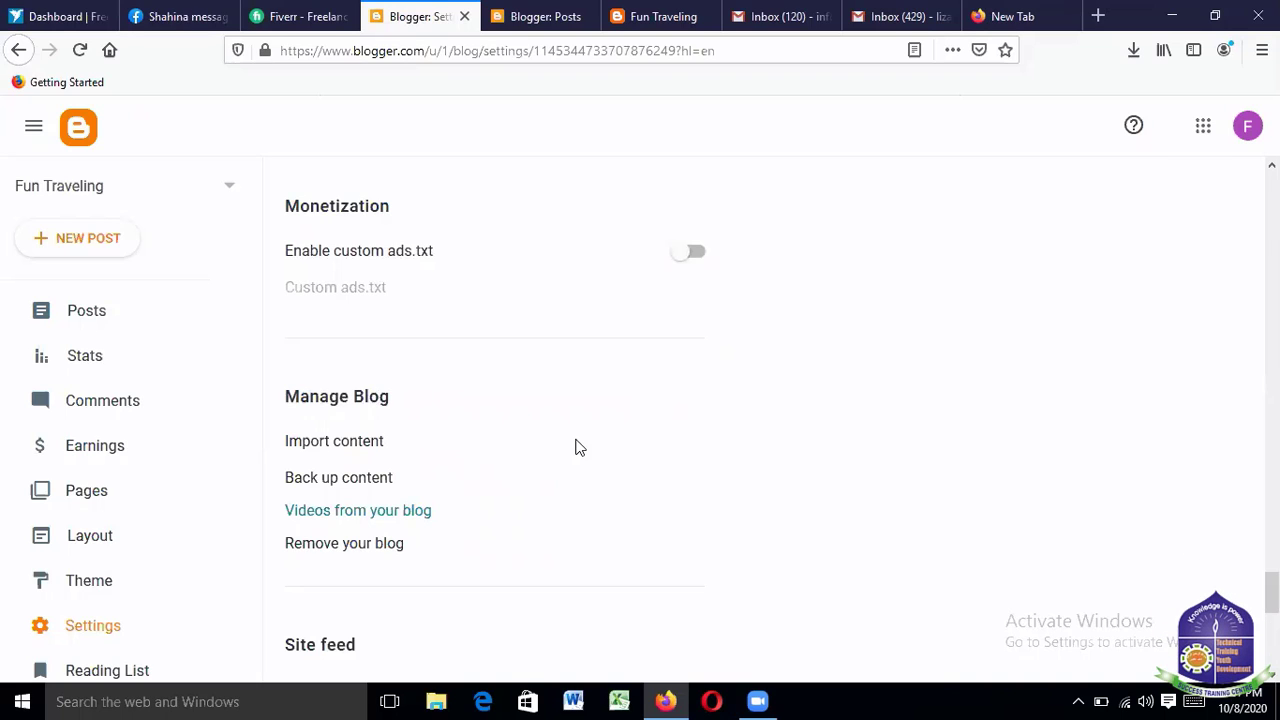
{"action": "scroll", "coordinate": [577, 447], "scroll_direction": "up", "scroll_amount": 3}
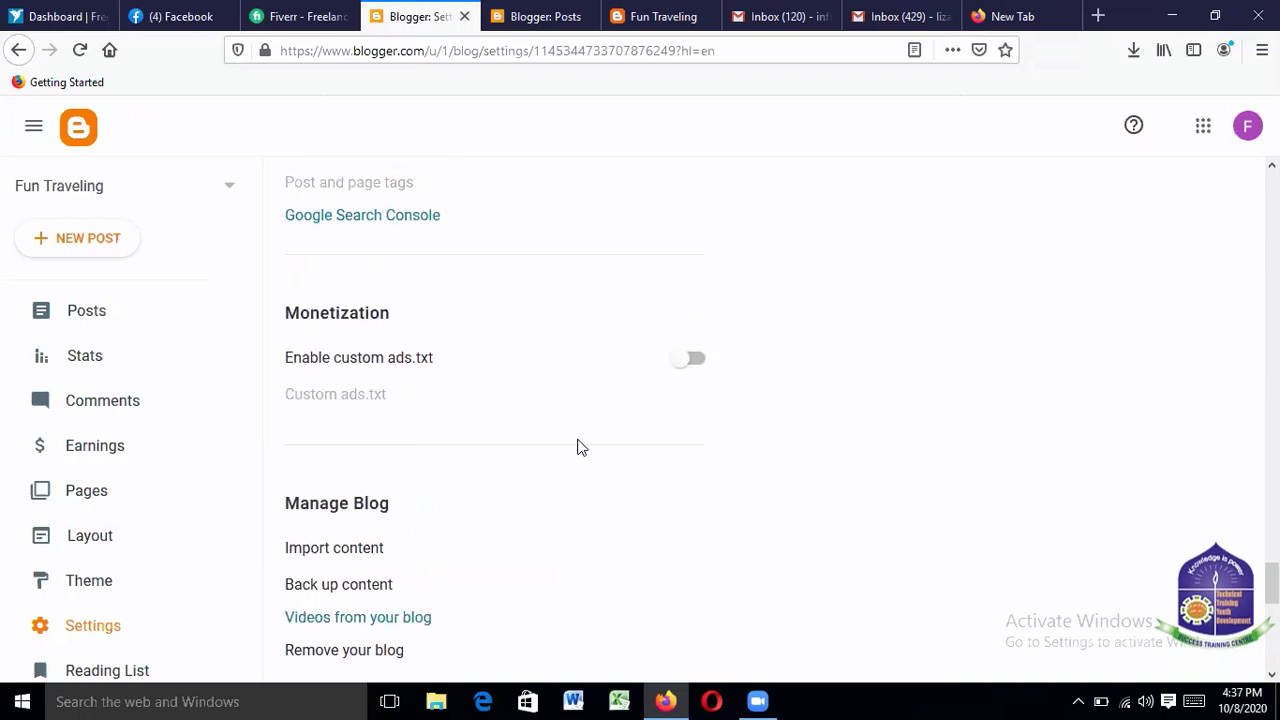
{"action": "scroll", "coordinate": [577, 445], "scroll_direction": "up", "scroll_amount": 2}
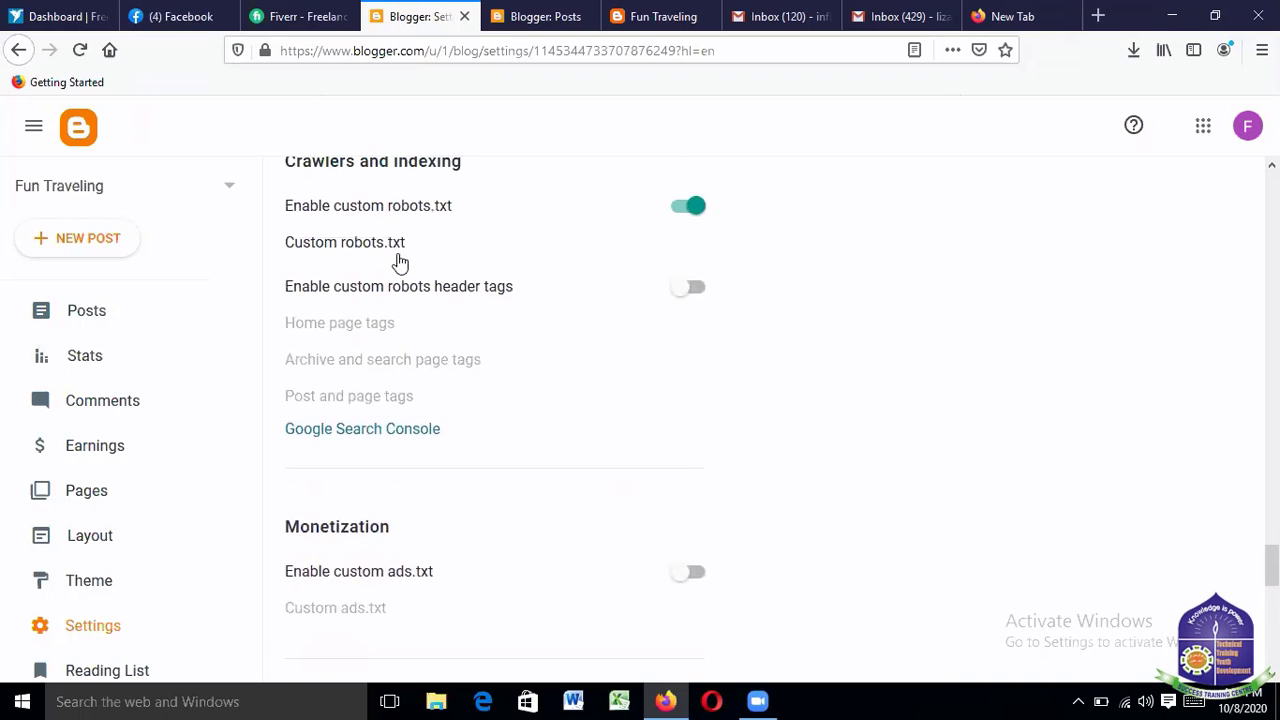
{"action": "scroll", "coordinate": [486, 266], "scroll_direction": "up", "scroll_amount": 2}
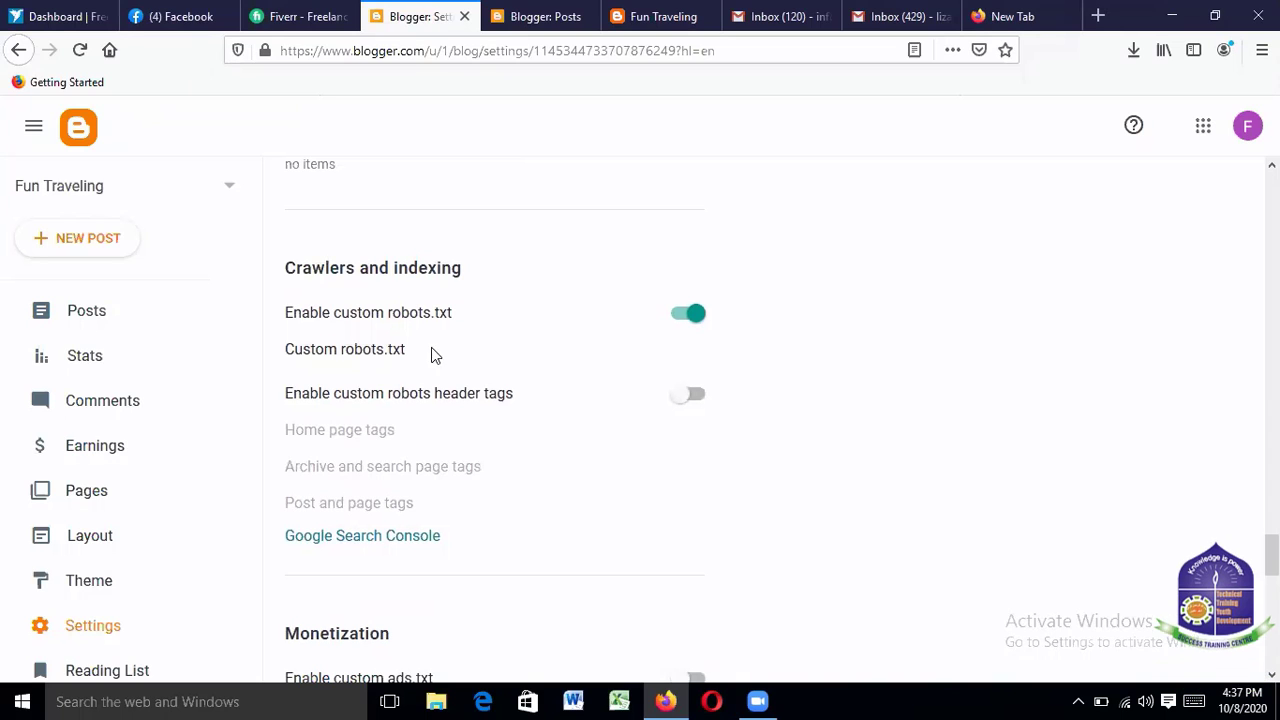
{"action": "left_click", "coordinate": [352, 352]}
{"action": "left_click", "coordinate": [771, 477]}
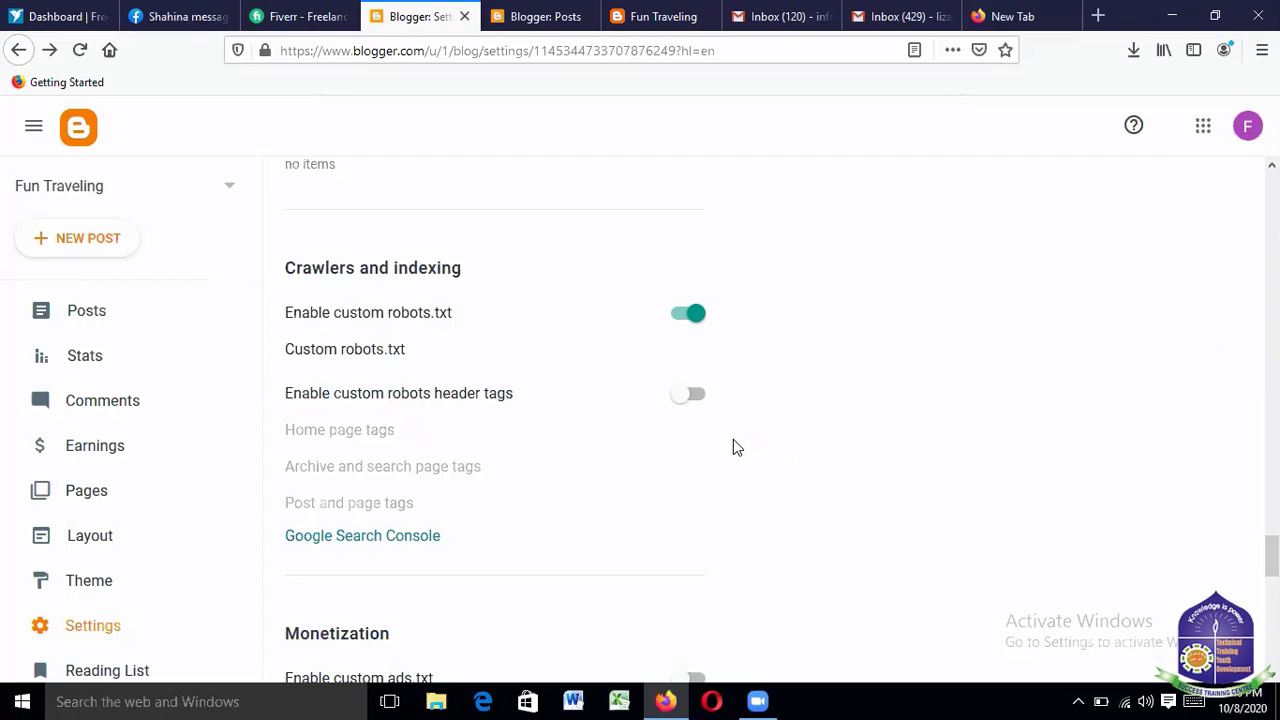
Enable custom robots header tags and save the home page tags with all and noodp switched on
{"action": "scroll", "coordinate": [705, 445], "scroll_direction": "down", "scroll_amount": 2}
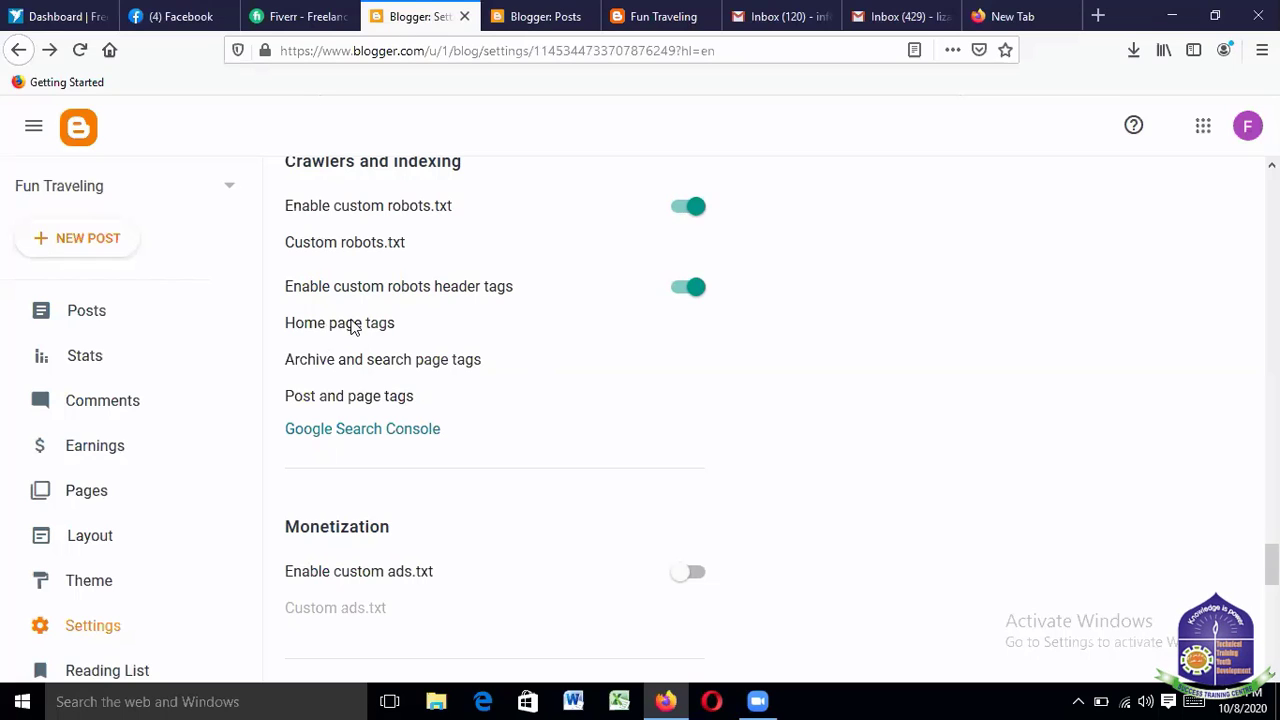
{"action": "left_click", "coordinate": [352, 323]}
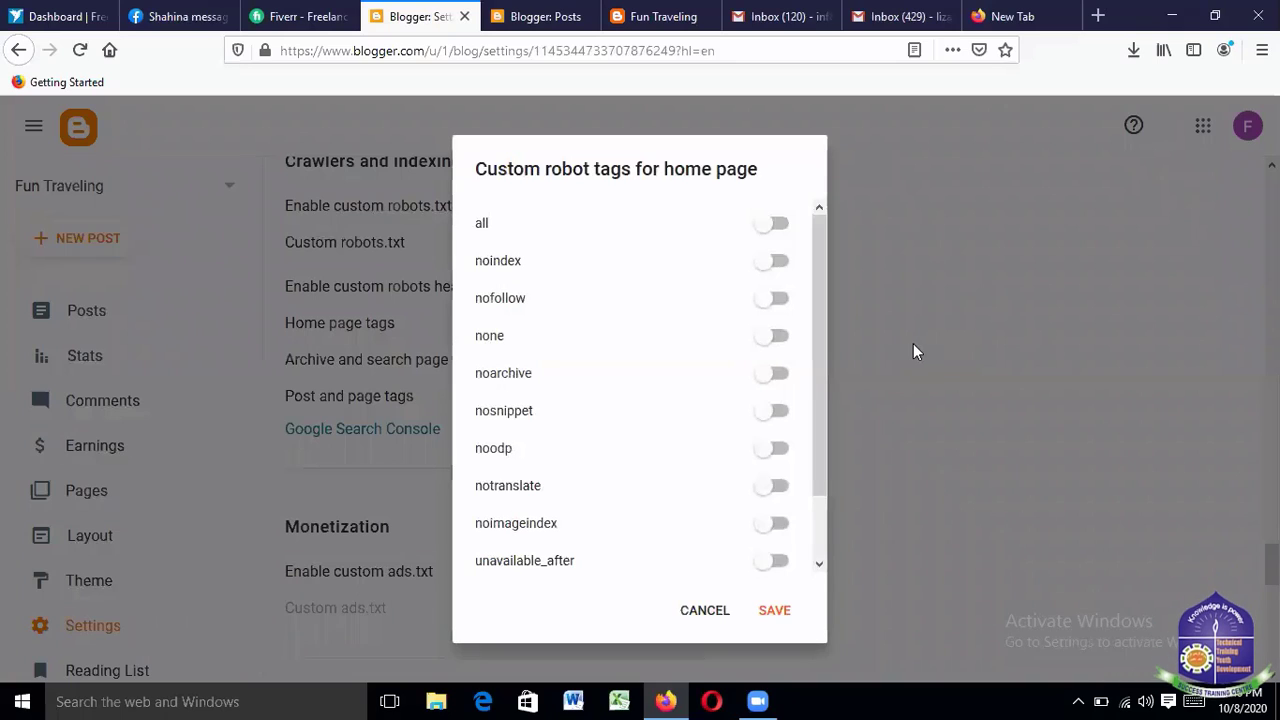
{"action": "left_click", "coordinate": [773, 223]}
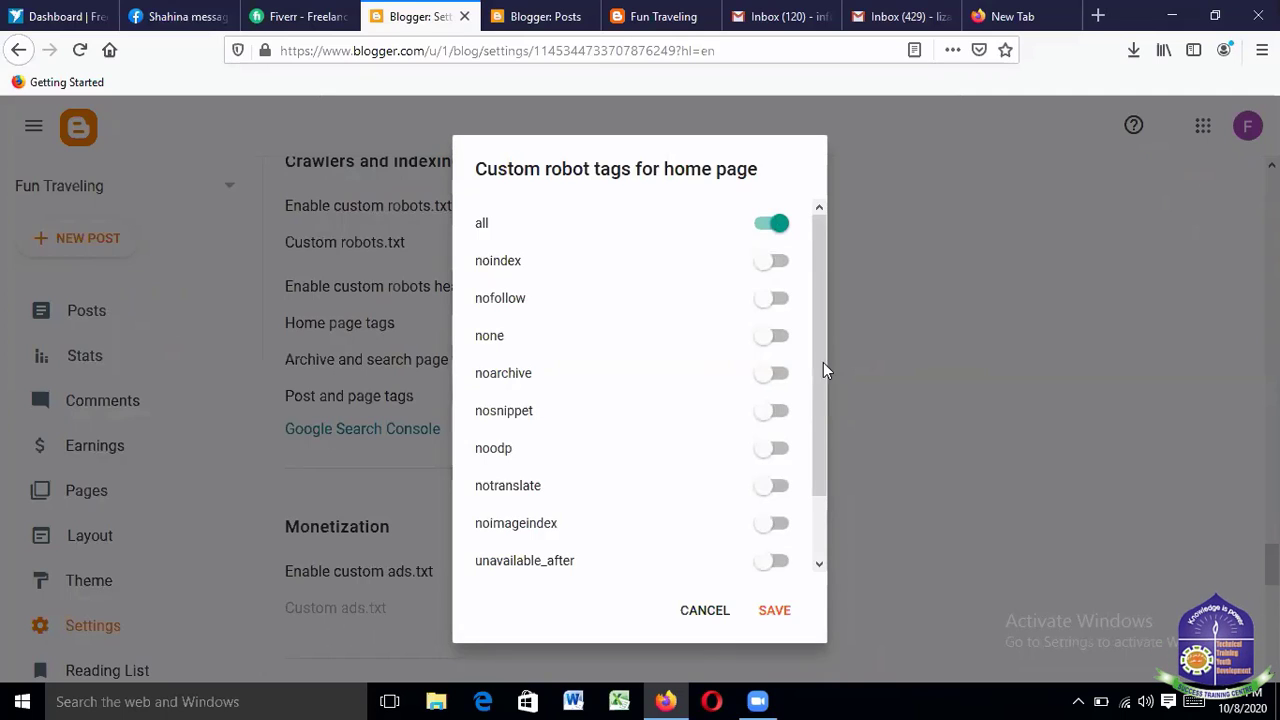
{"action": "left_click", "coordinate": [778, 452]}
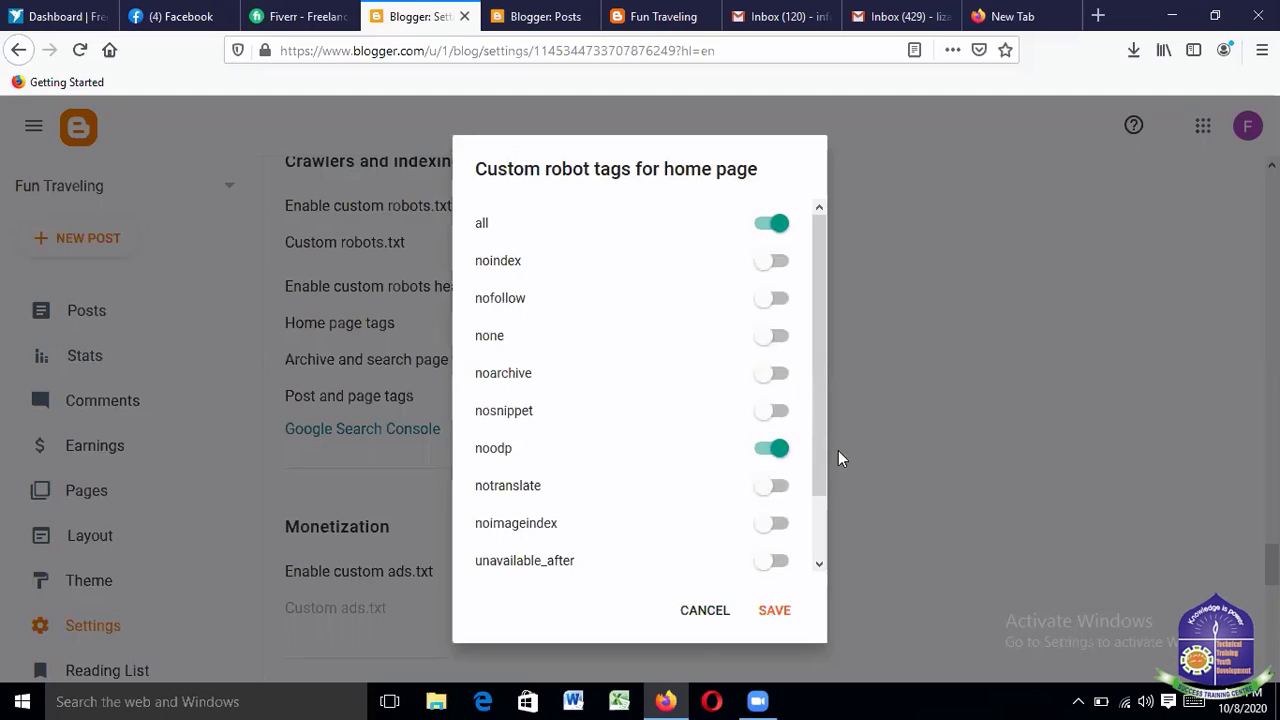
{"action": "left_click", "coordinate": [788, 598]}
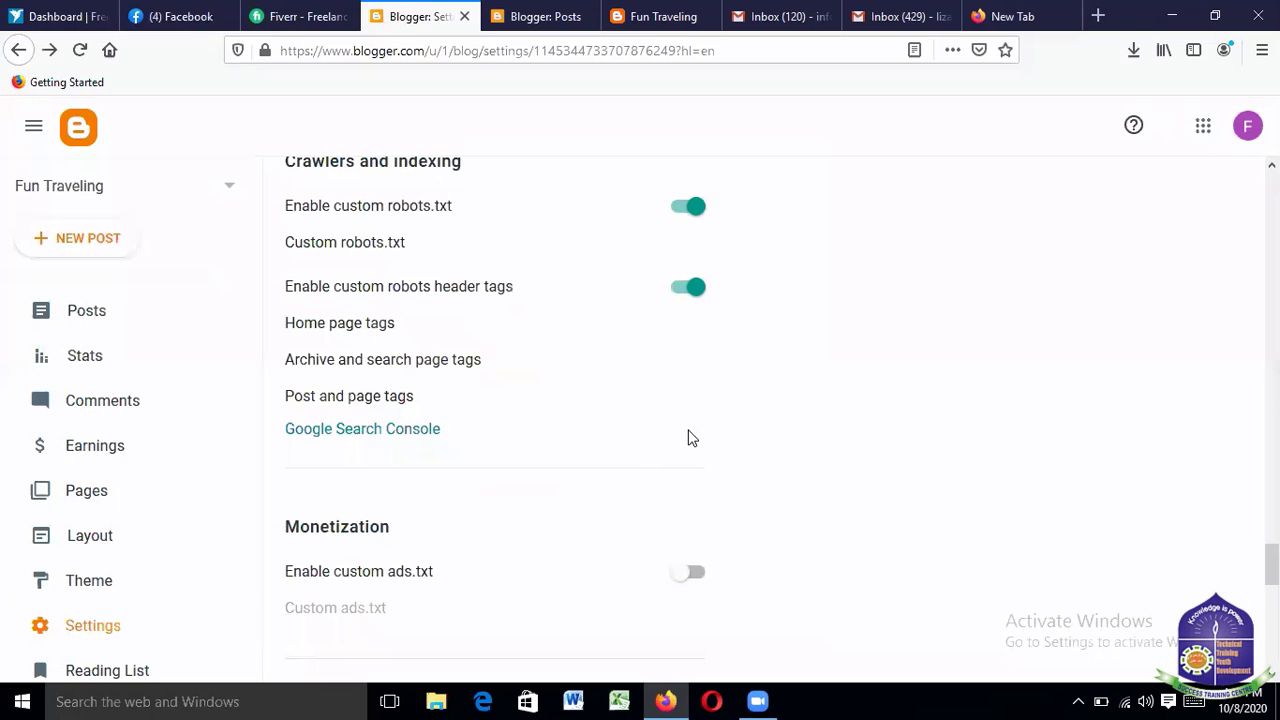
Switch on noindex and noodp in the archive and search page tags and save them
{"action": "left_click", "coordinate": [382, 362]}
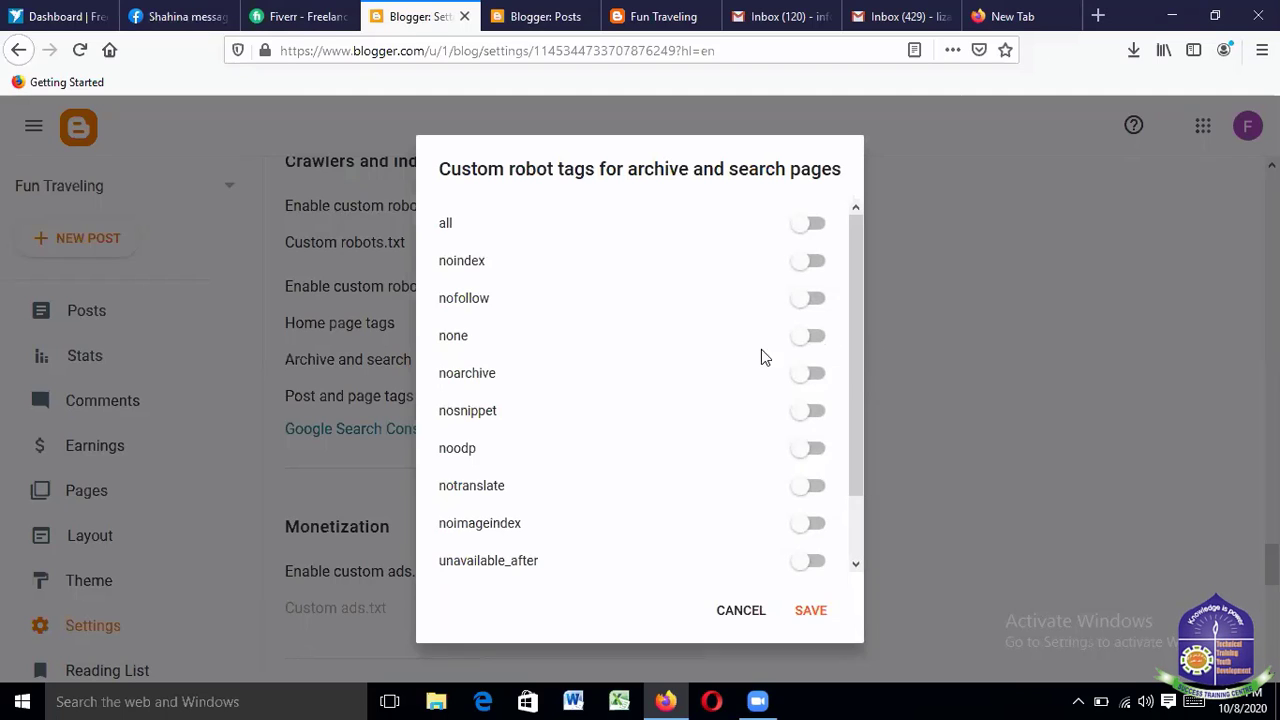
{"action": "left_click", "coordinate": [807, 261]}
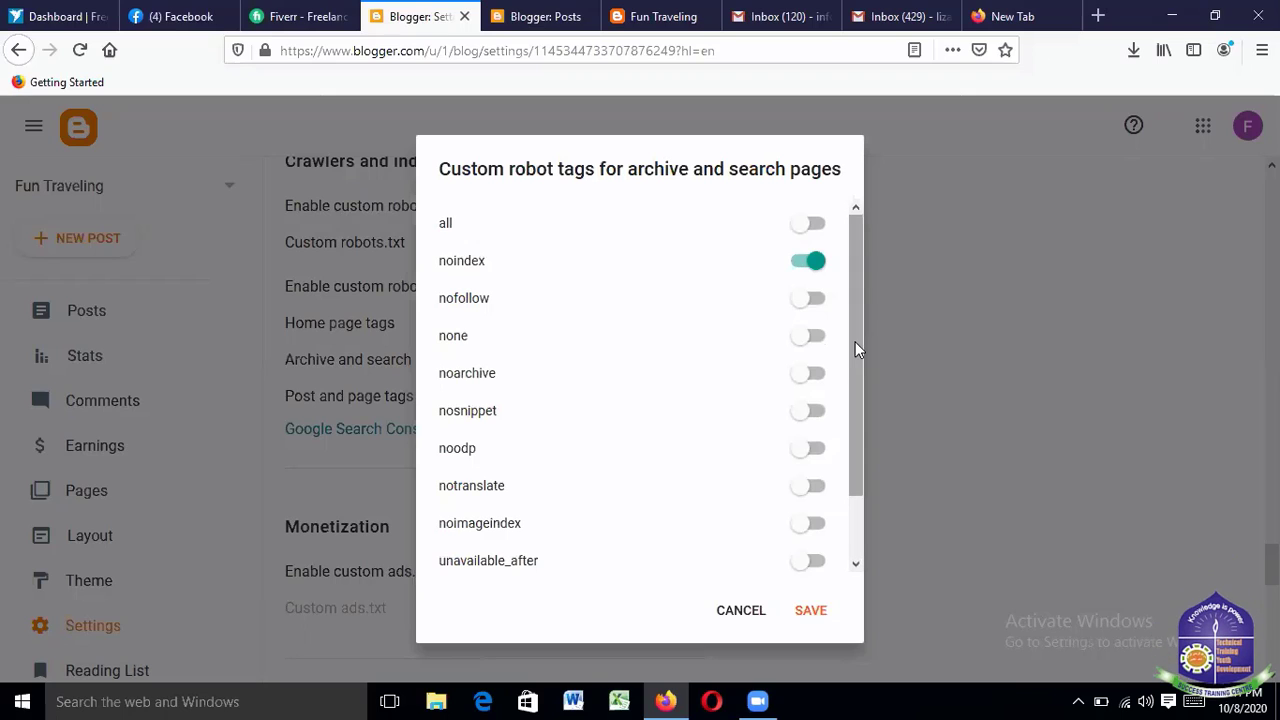
{"action": "left_click", "coordinate": [789, 447]}
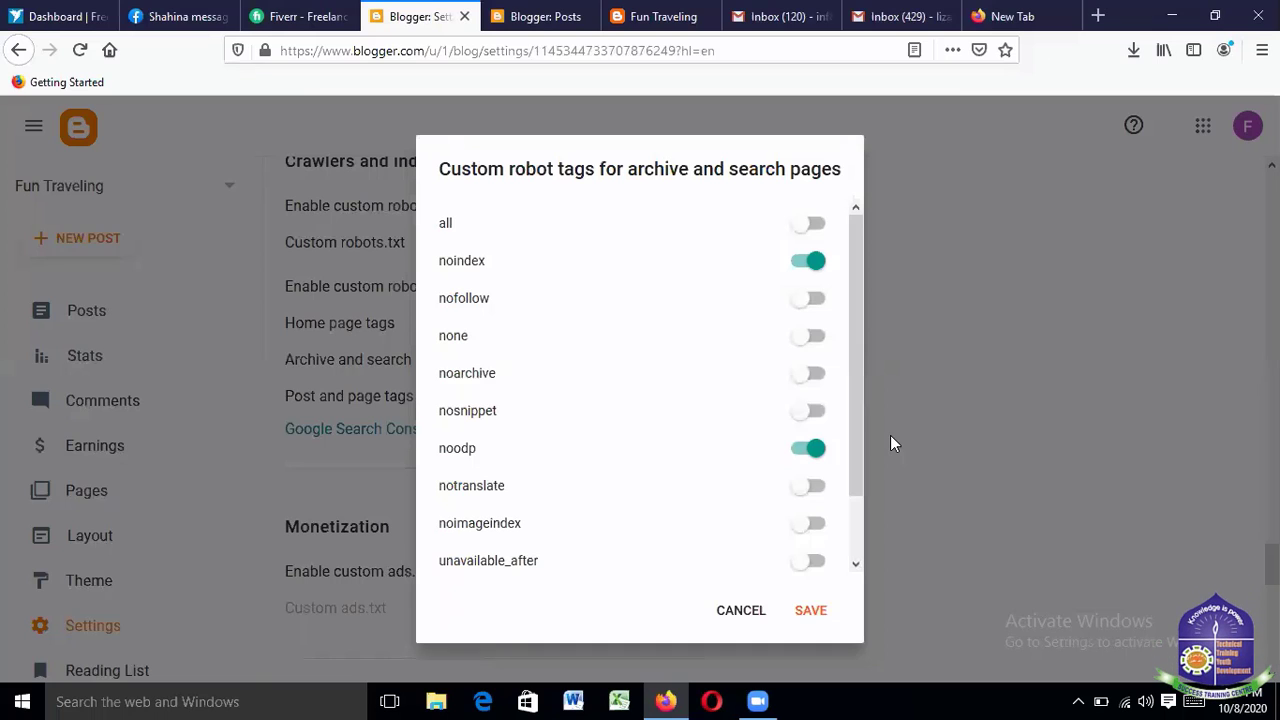
{"action": "left_click", "coordinate": [812, 609]}
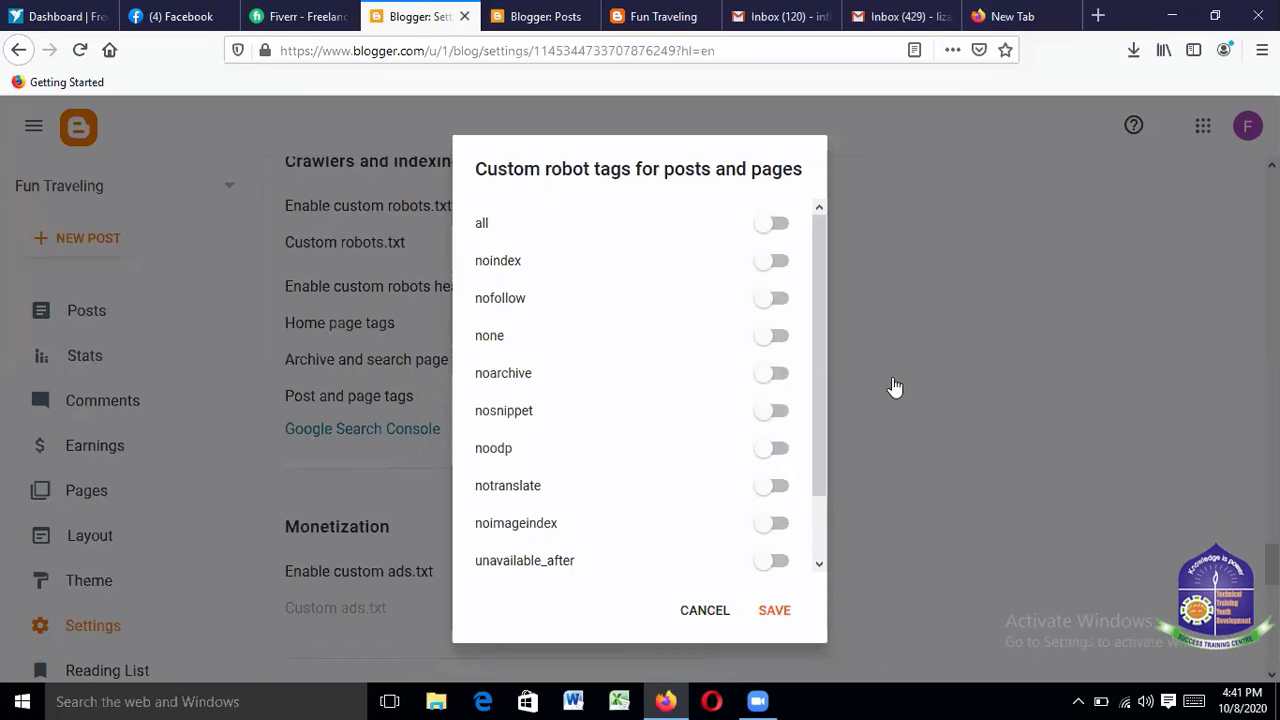
Switch on all and noodp in the post and page tags and save them
{"action": "left_click", "coordinate": [776, 223]}
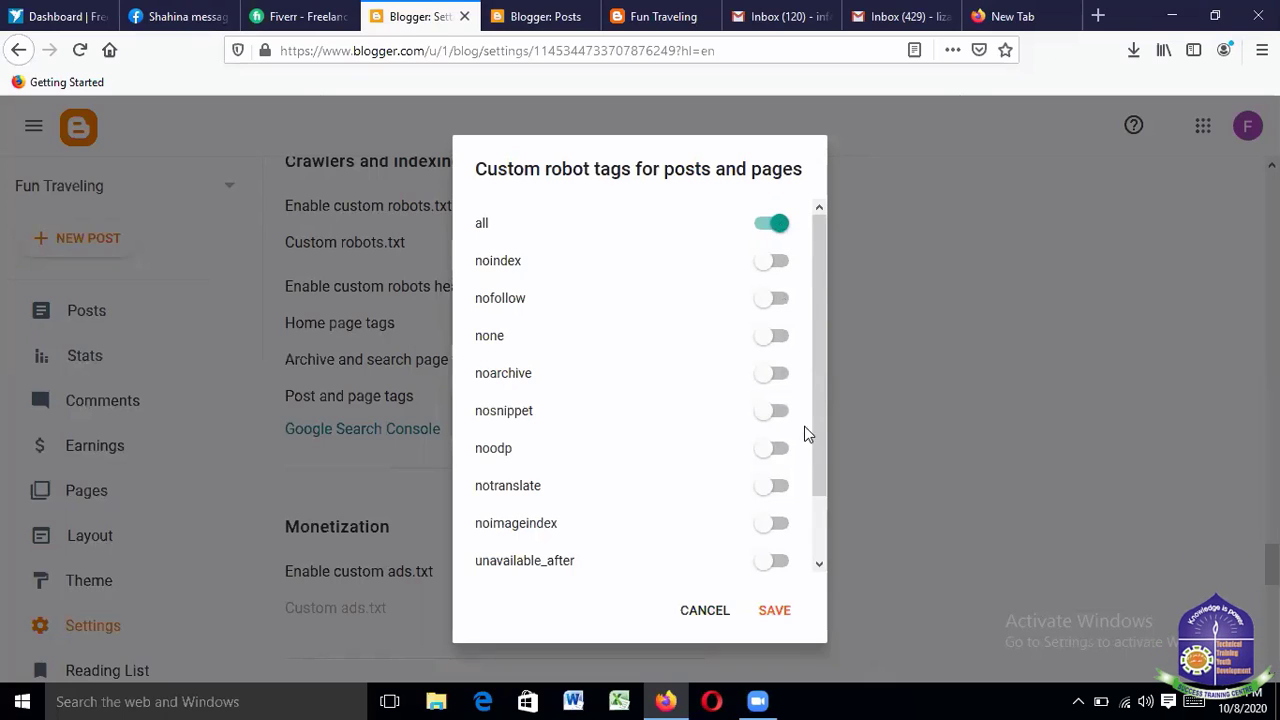
{"action": "left_click", "coordinate": [777, 458]}
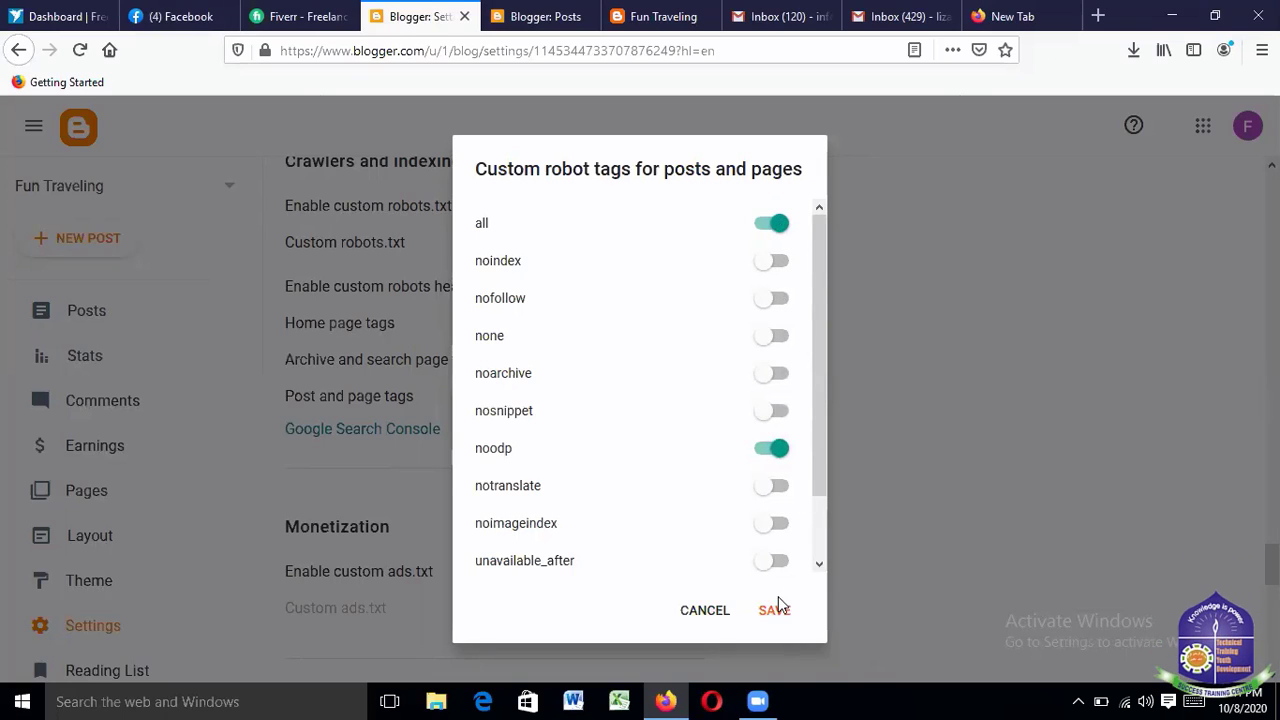
{"action": "left_click", "coordinate": [779, 602]}
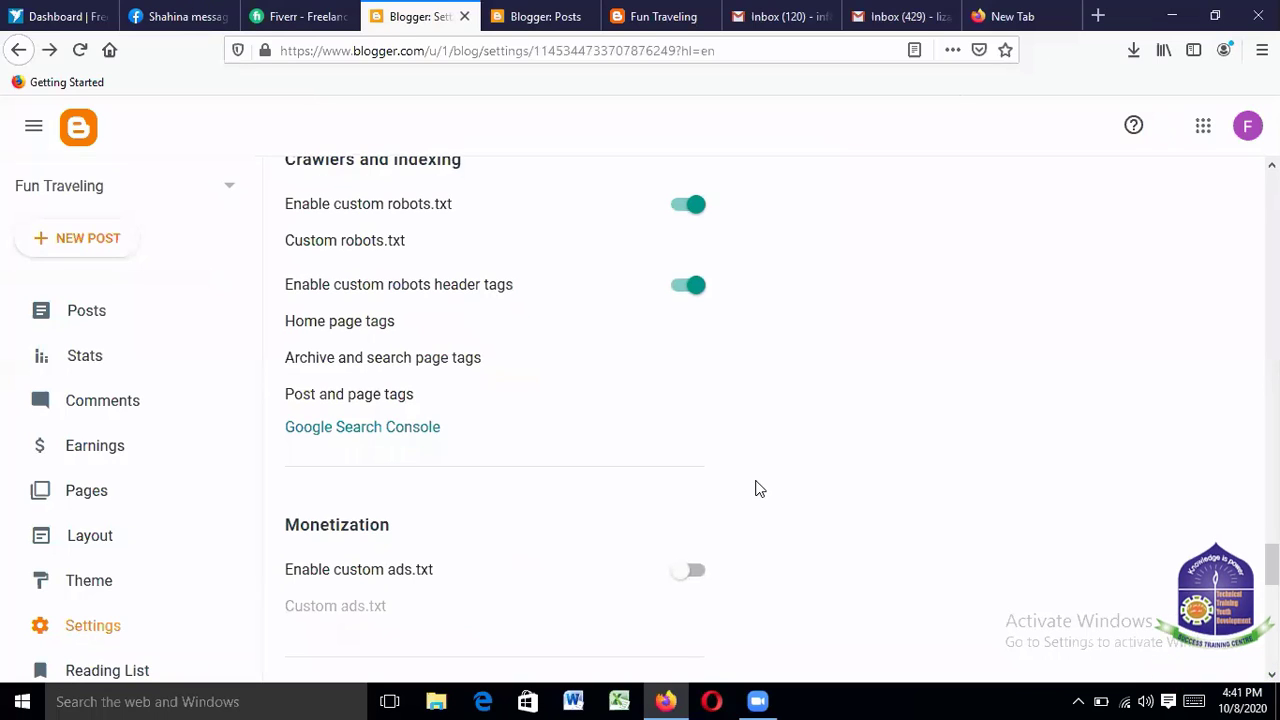
Enable custom ads.txt in the blog's Monetization settings
{"action": "scroll", "coordinate": [756, 488], "scroll_direction": "down", "scroll_amount": 3}
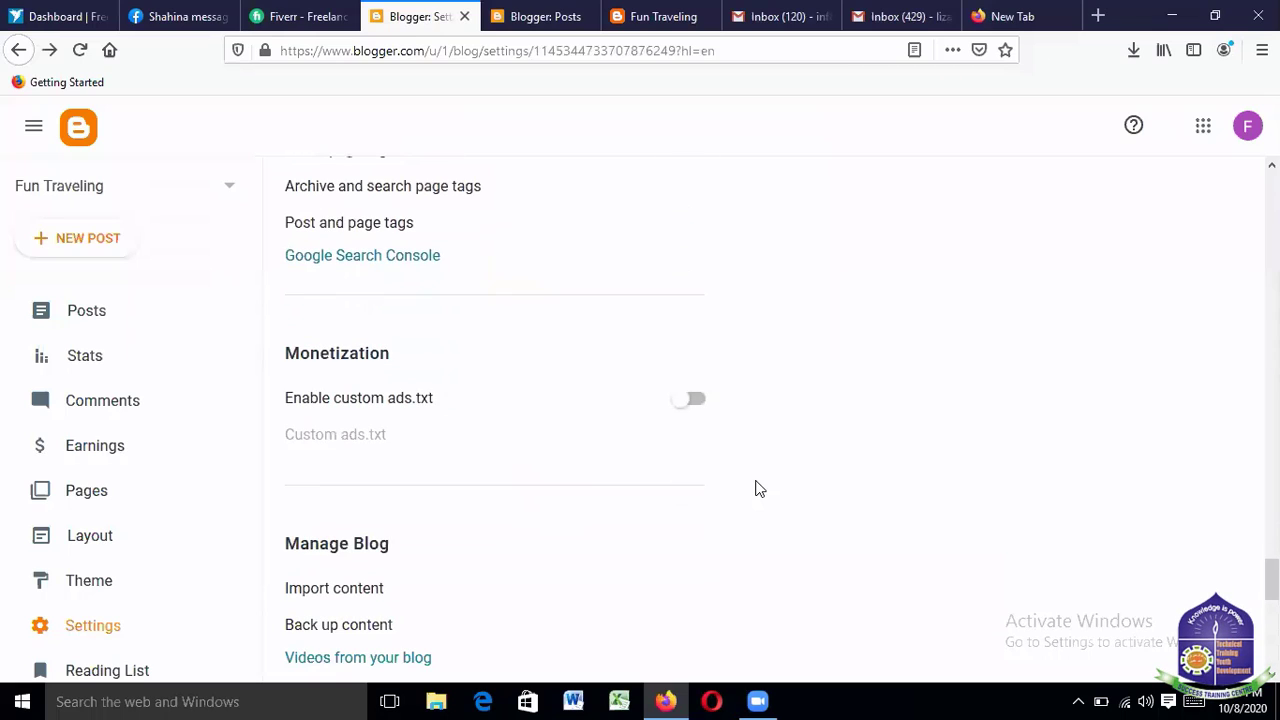
{"action": "scroll", "coordinate": [756, 488], "scroll_direction": "down", "scroll_amount": 1}
{"action": "scroll", "coordinate": [756, 488], "scroll_direction": "down", "scroll_amount": 1}
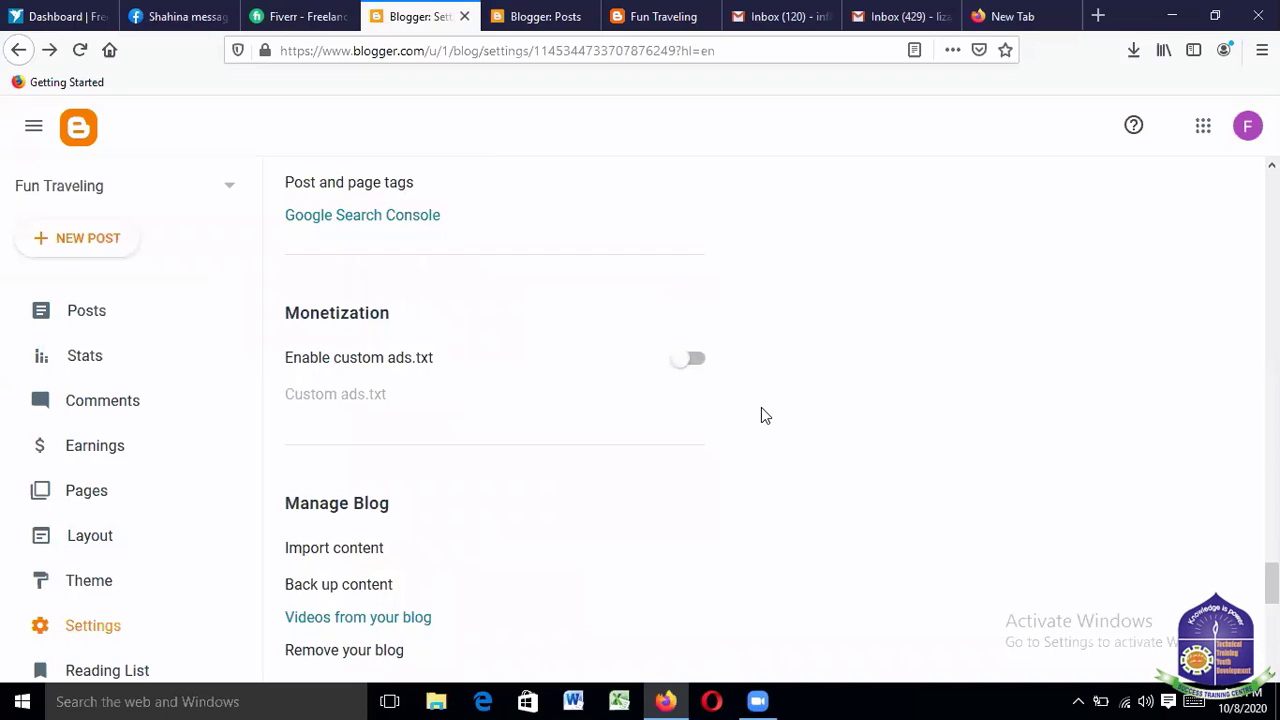
{"action": "scroll", "coordinate": [815, 419], "scroll_direction": "down", "scroll_amount": 4}
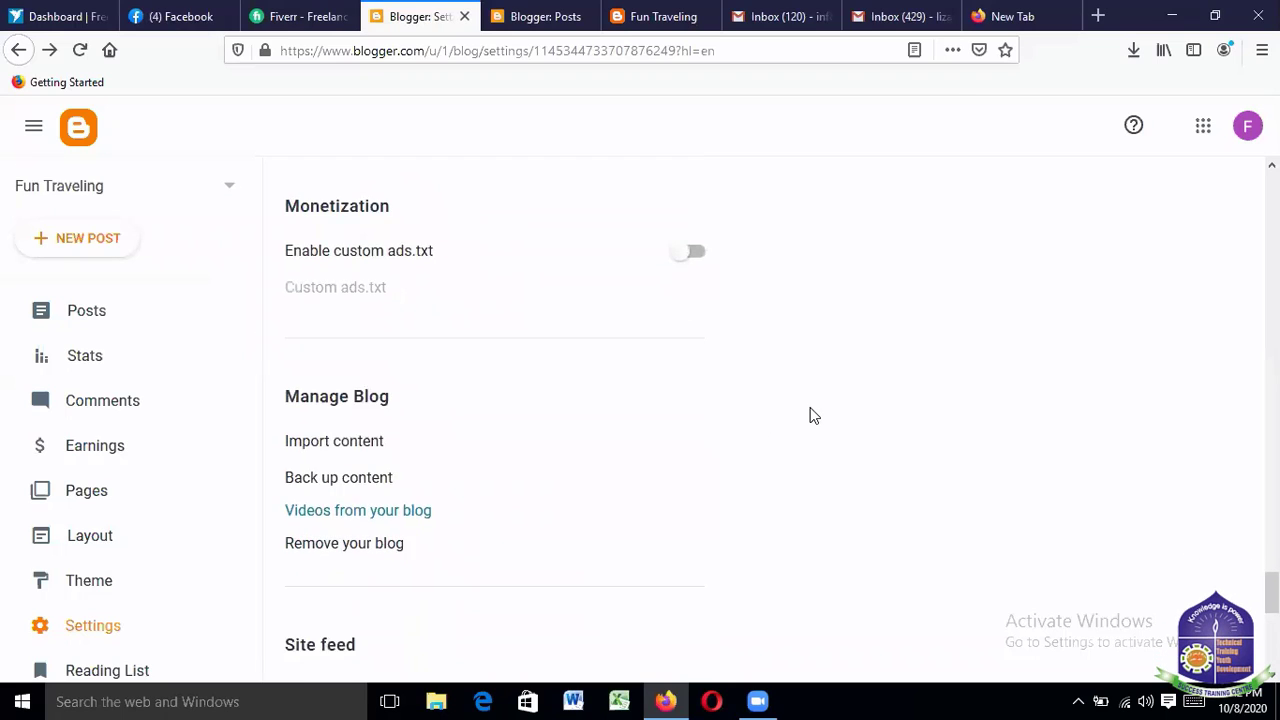
{"action": "scroll", "coordinate": [815, 425], "scroll_direction": "up", "scroll_amount": 2}
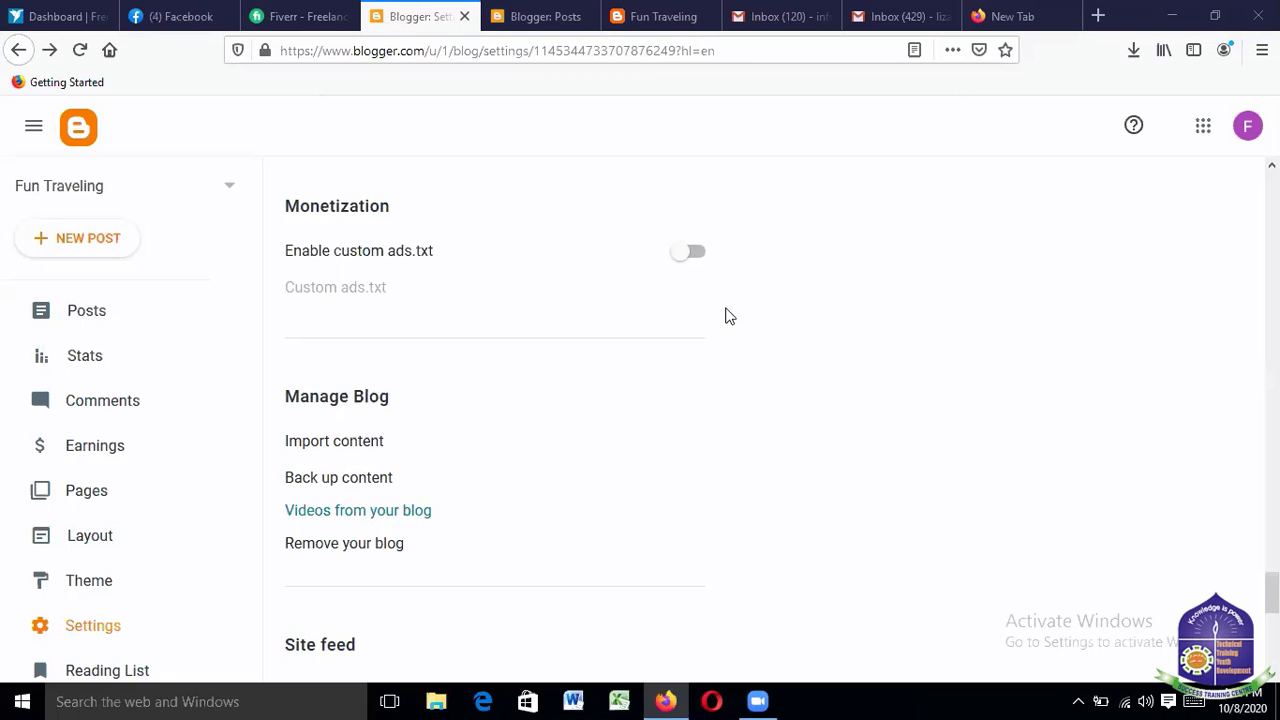
{"action": "left_click", "coordinate": [687, 256]}
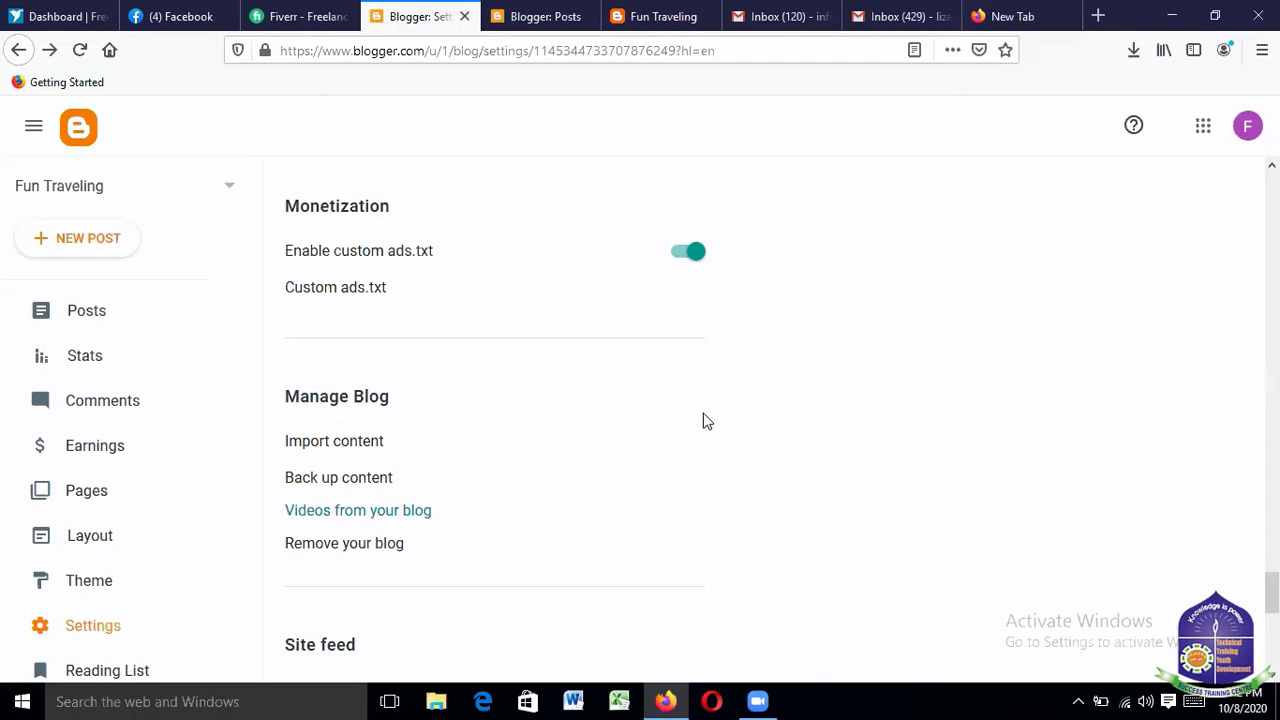
Examine the remaining Manage Blog, Site feed and General settings of the blog
{"action": "scroll", "coordinate": [705, 420], "scroll_direction": "down", "scroll_amount": 2}
{"action": "scroll", "coordinate": [702, 420], "scroll_direction": "down", "scroll_amount": 2}
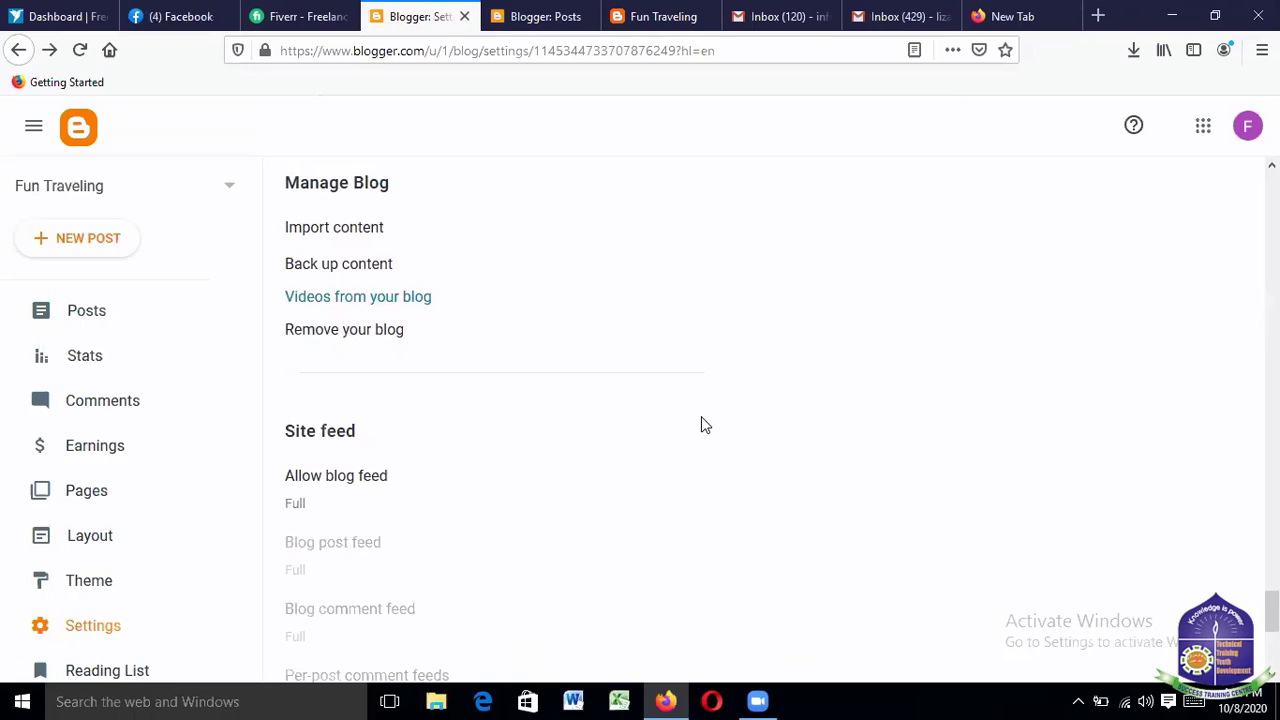
{"action": "scroll", "coordinate": [701, 417], "scroll_direction": "down", "scroll_amount": 2}
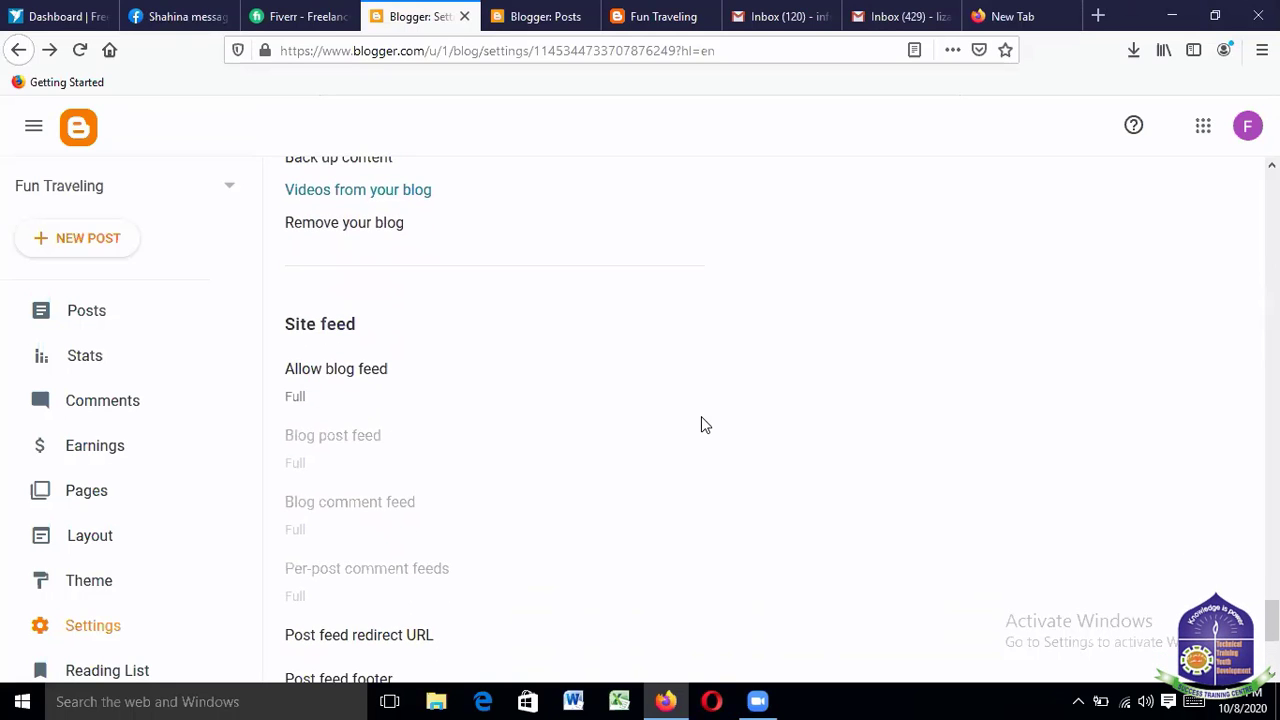
{"action": "scroll", "coordinate": [701, 425], "scroll_direction": "down", "scroll_amount": 2}
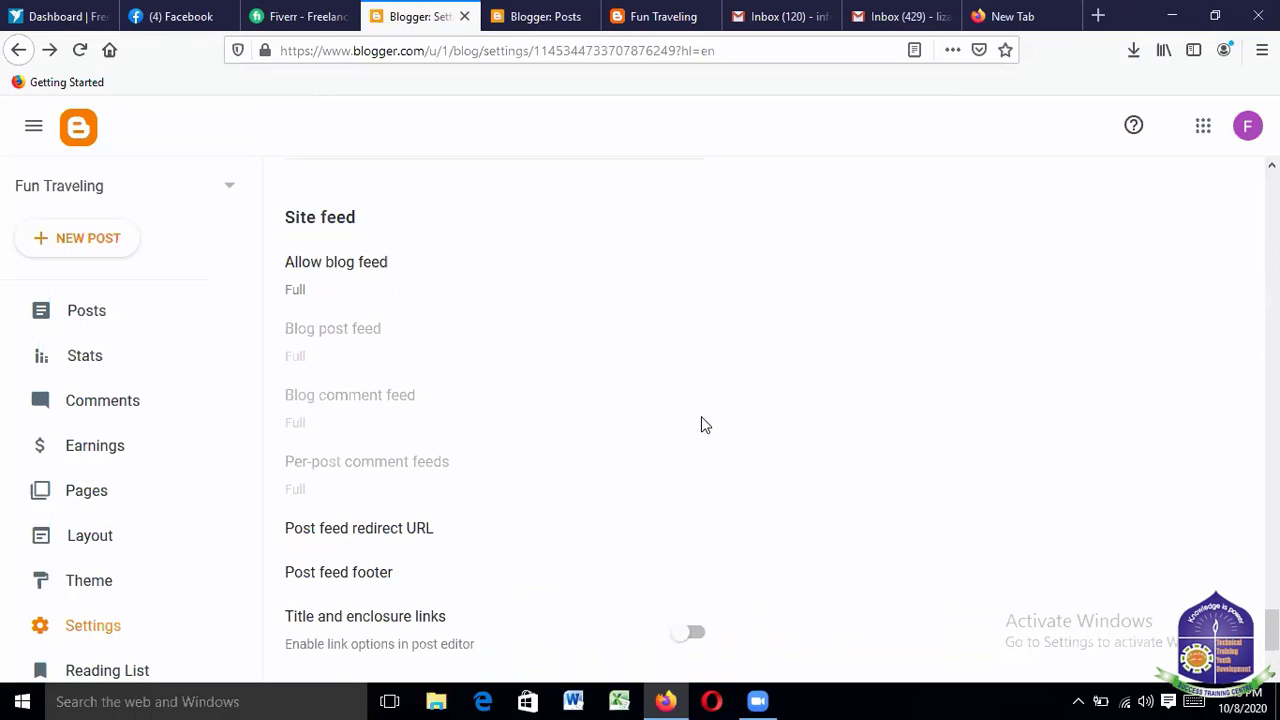
{"action": "scroll", "coordinate": [701, 425], "scroll_direction": "down", "scroll_amount": 2}
{"action": "scroll", "coordinate": [701, 425], "scroll_direction": "down", "scroll_amount": 1}
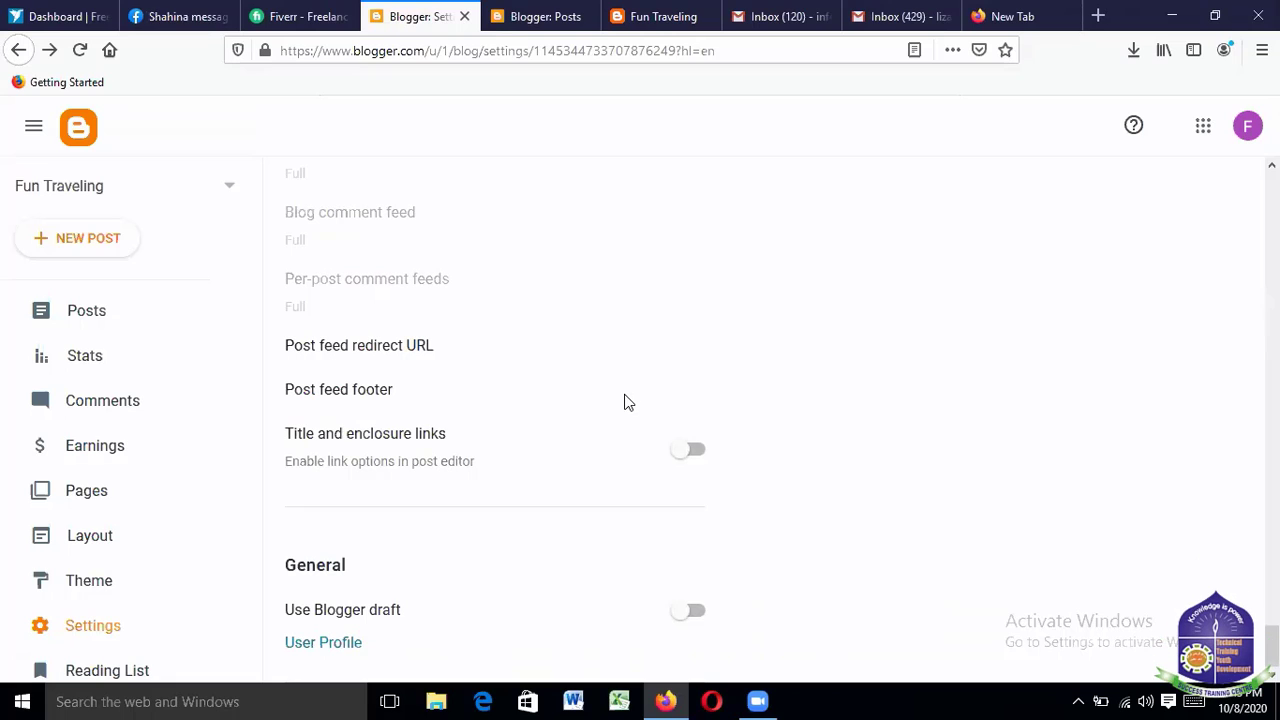
{"action": "scroll", "coordinate": [790, 380], "scroll_direction": "up", "scroll_amount": 2}
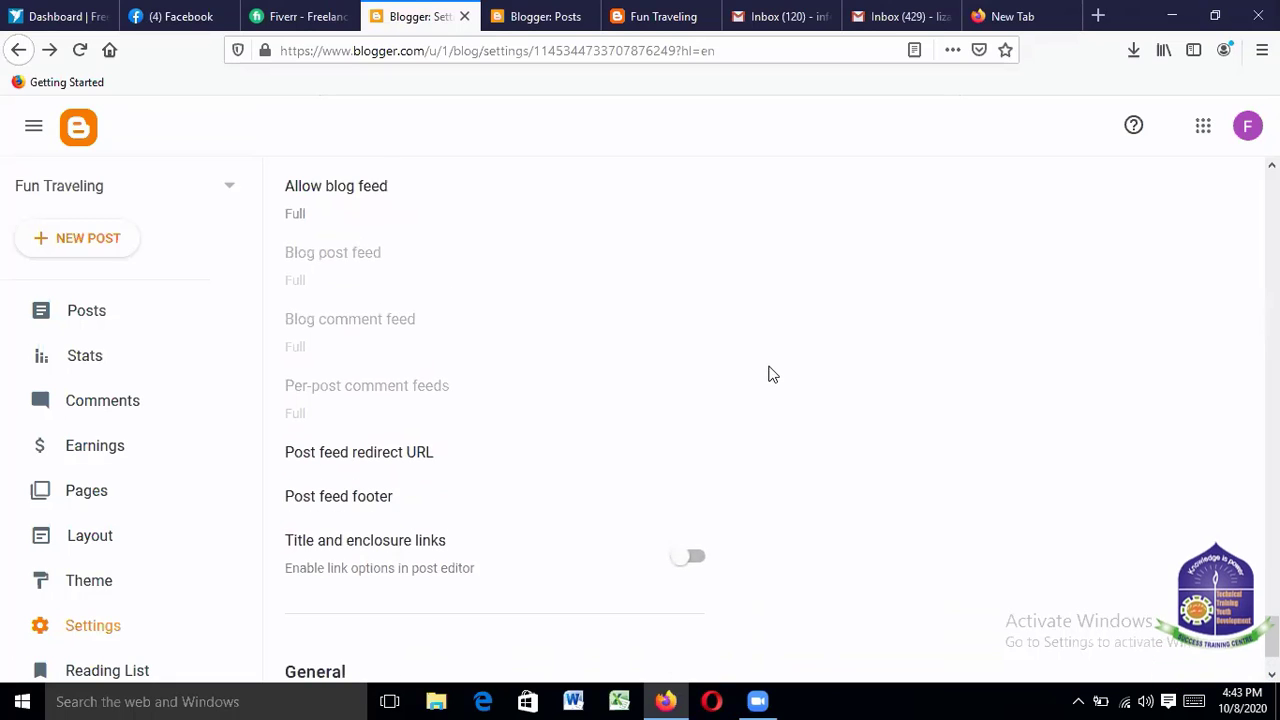
{"action": "scroll", "coordinate": [792, 430], "scroll_direction": "down", "scroll_amount": 2}
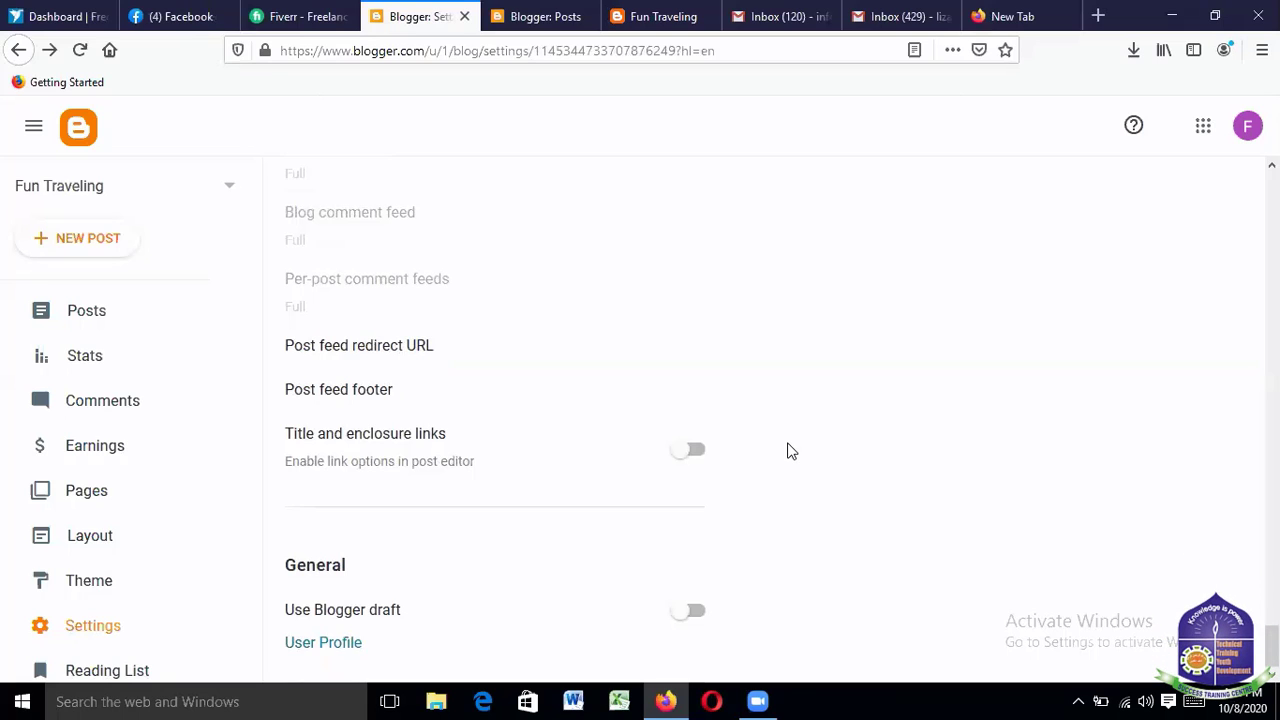
Open Google Search Console from the blog's Crawlers and indexing settings
{"action": "scroll", "coordinate": [790, 451], "scroll_direction": "up", "scroll_amount": 10}
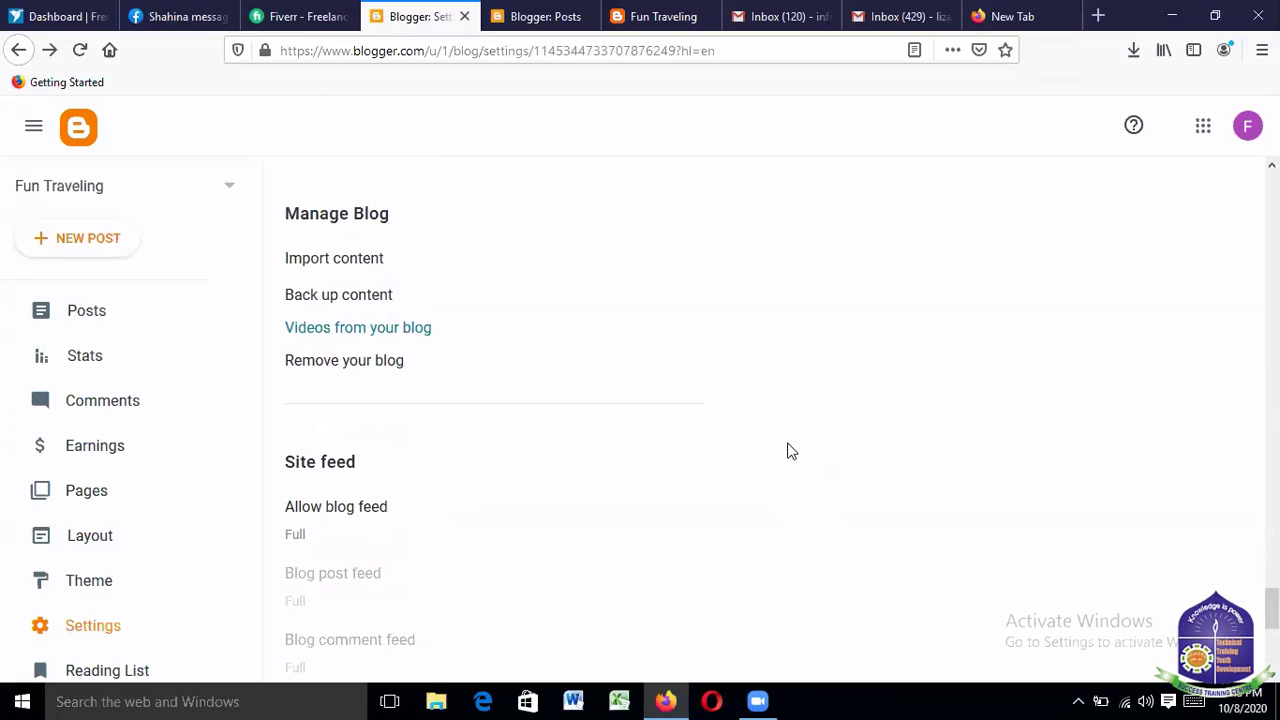
{"action": "scroll", "coordinate": [790, 451], "scroll_direction": "up", "scroll_amount": 3}
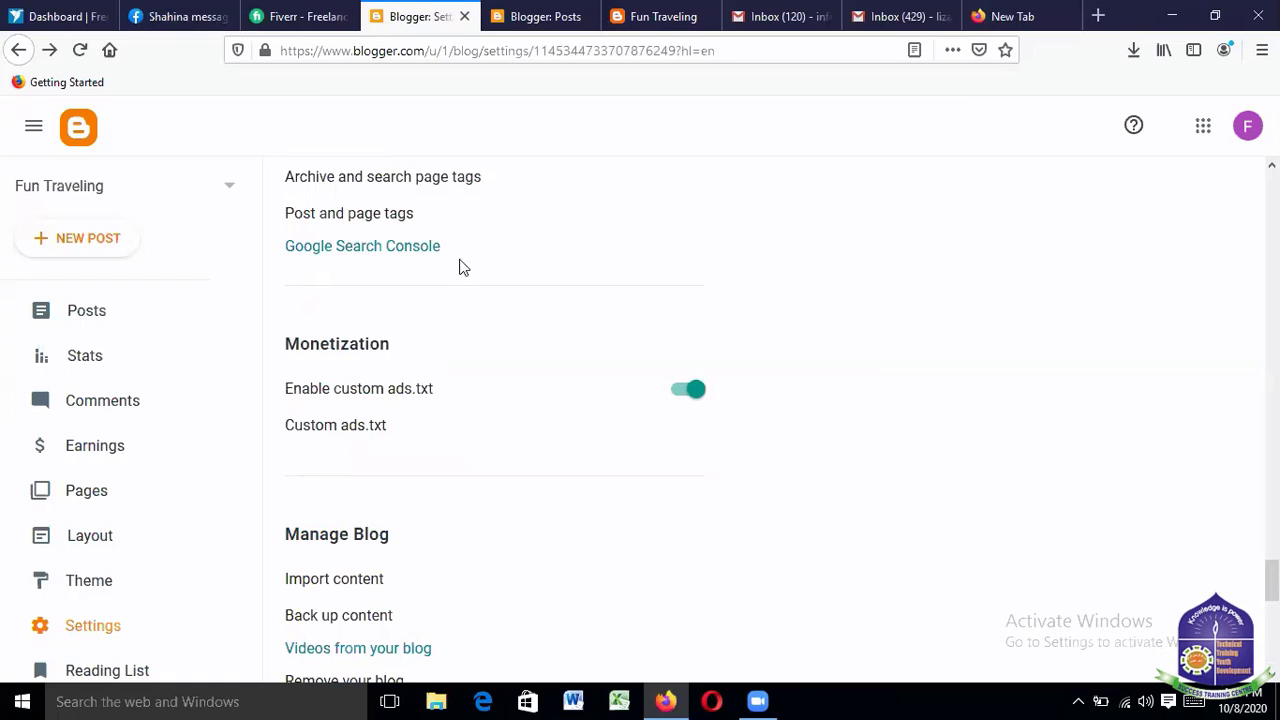
{"action": "left_click", "coordinate": [366, 252]}
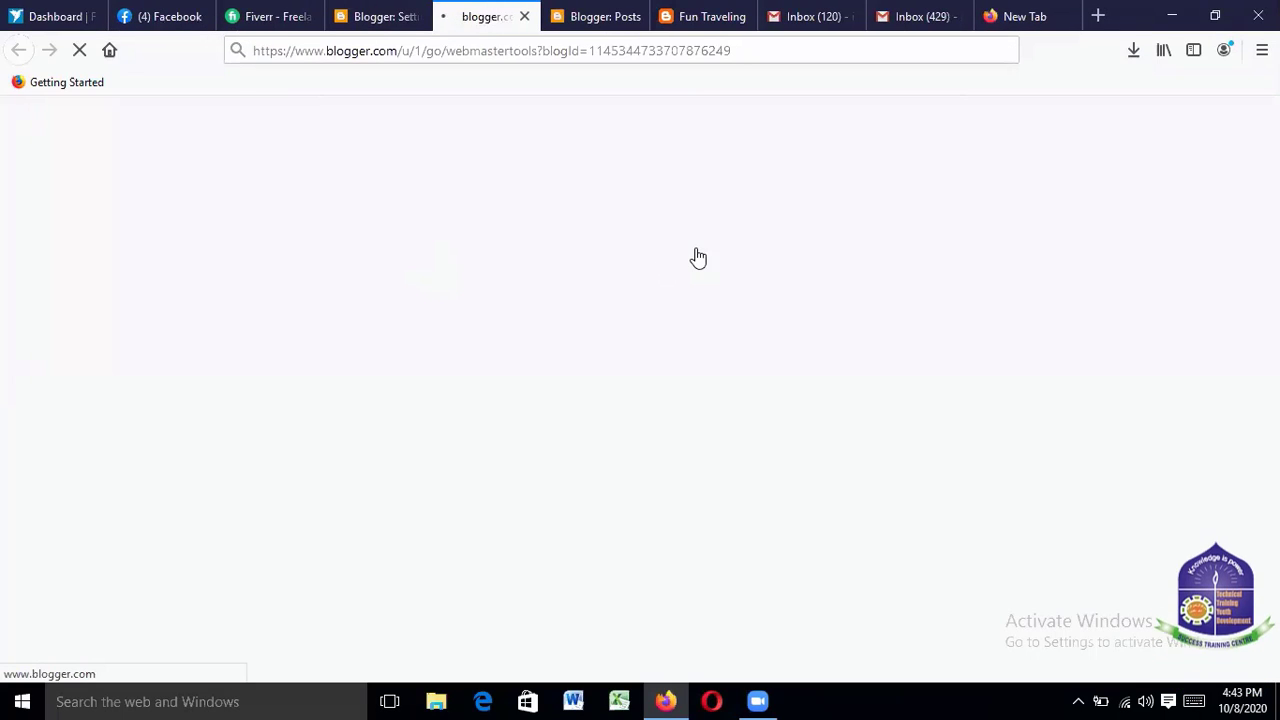
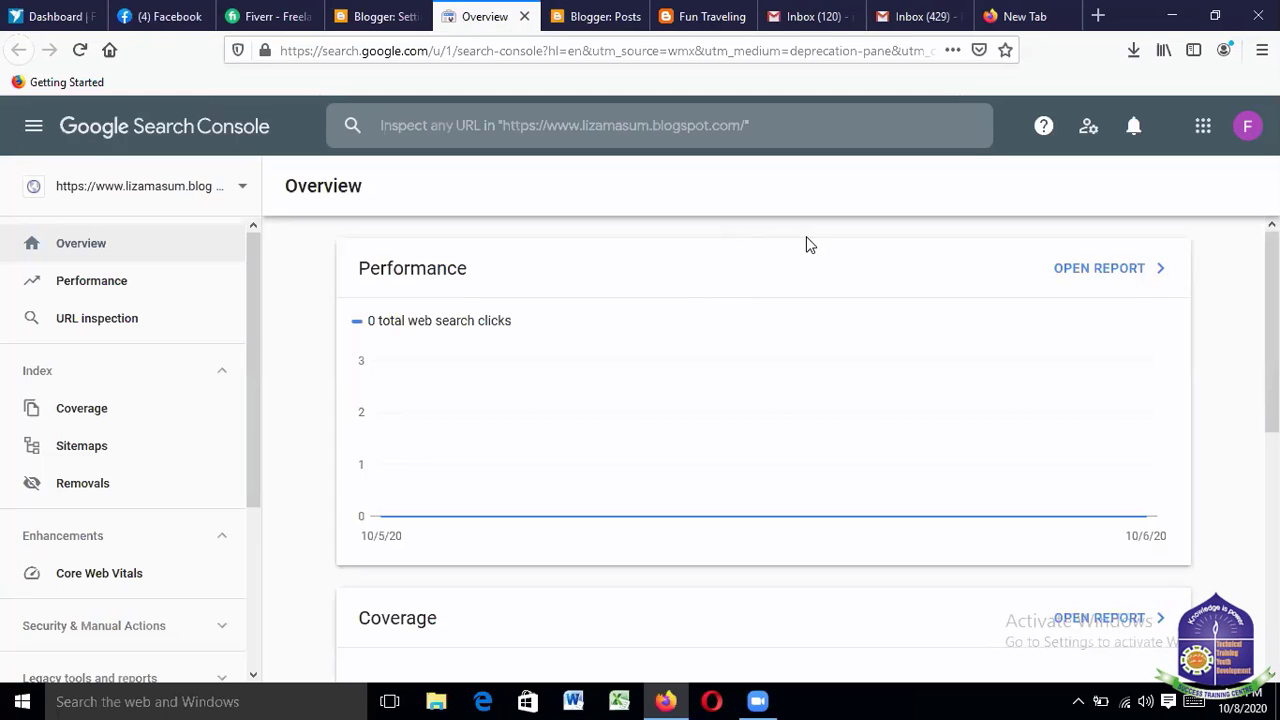
Switch to the Fun Traveling blog's page and copy its full web address
{"action": "left_click", "coordinate": [737, 18]}
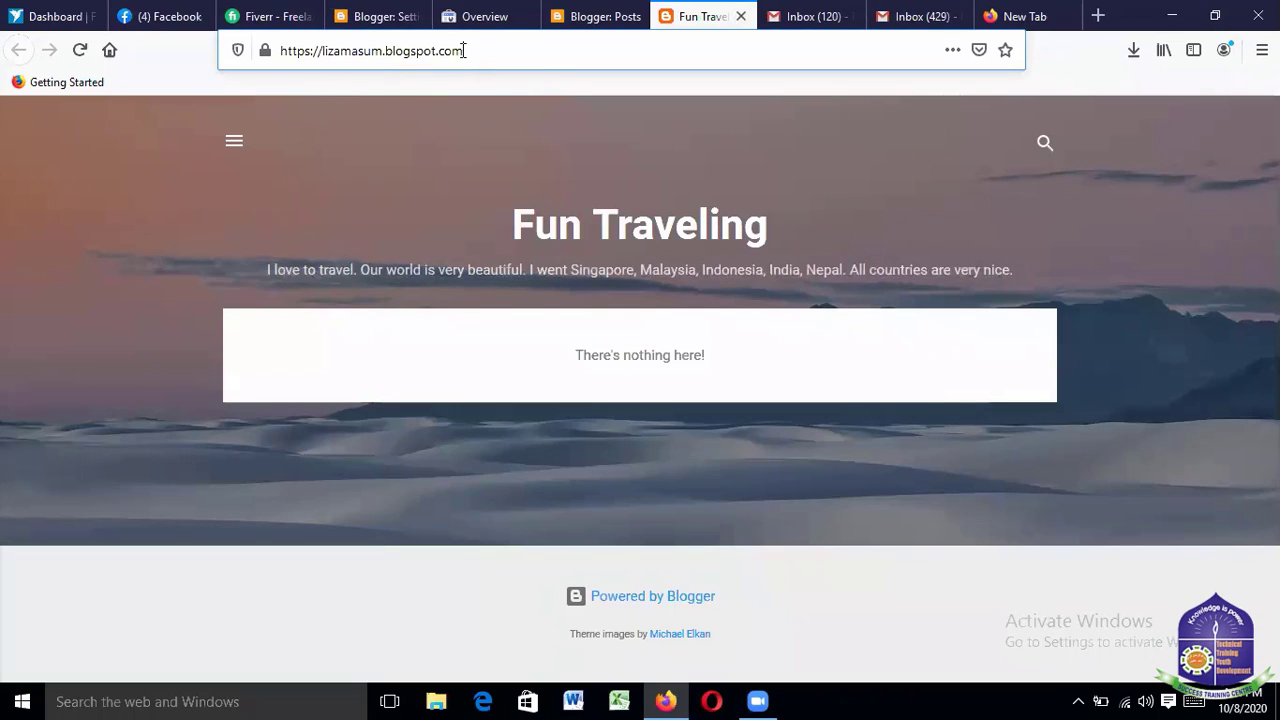
{"action": "left_click_drag", "start_coordinate": [463, 50], "coordinate": [278, 50]}
{"action": "key", "text": "ctrl+c"}
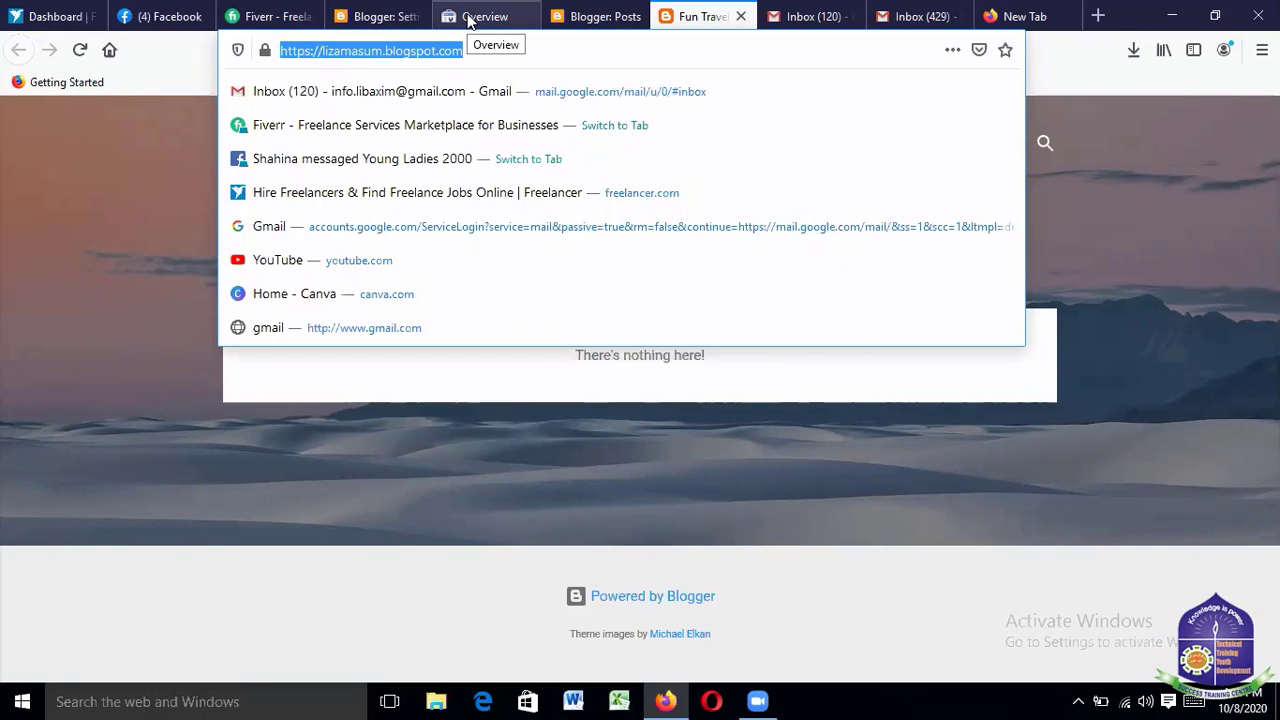
Return to Google Search Console, try to inspect the copied blog address, and close the resulting dialog
{"action": "left_click", "coordinate": [469, 17]}
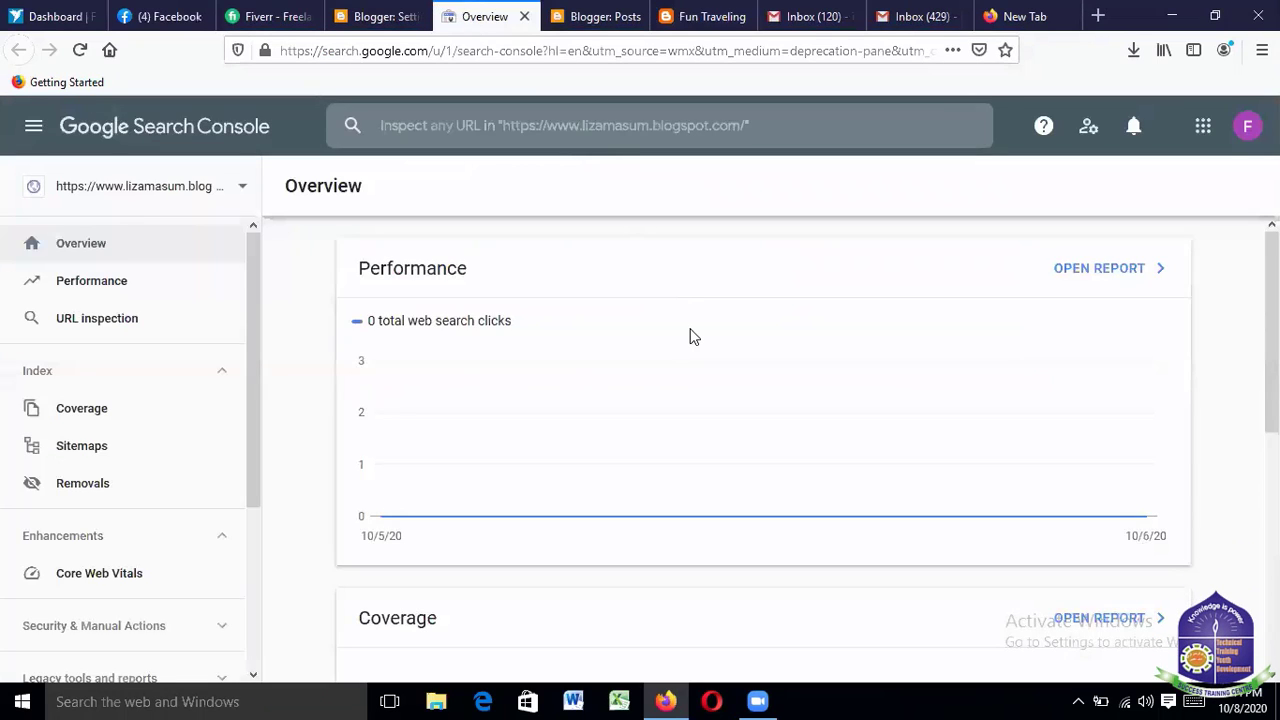
{"action": "mouse_move", "coordinate": [843, 431]}
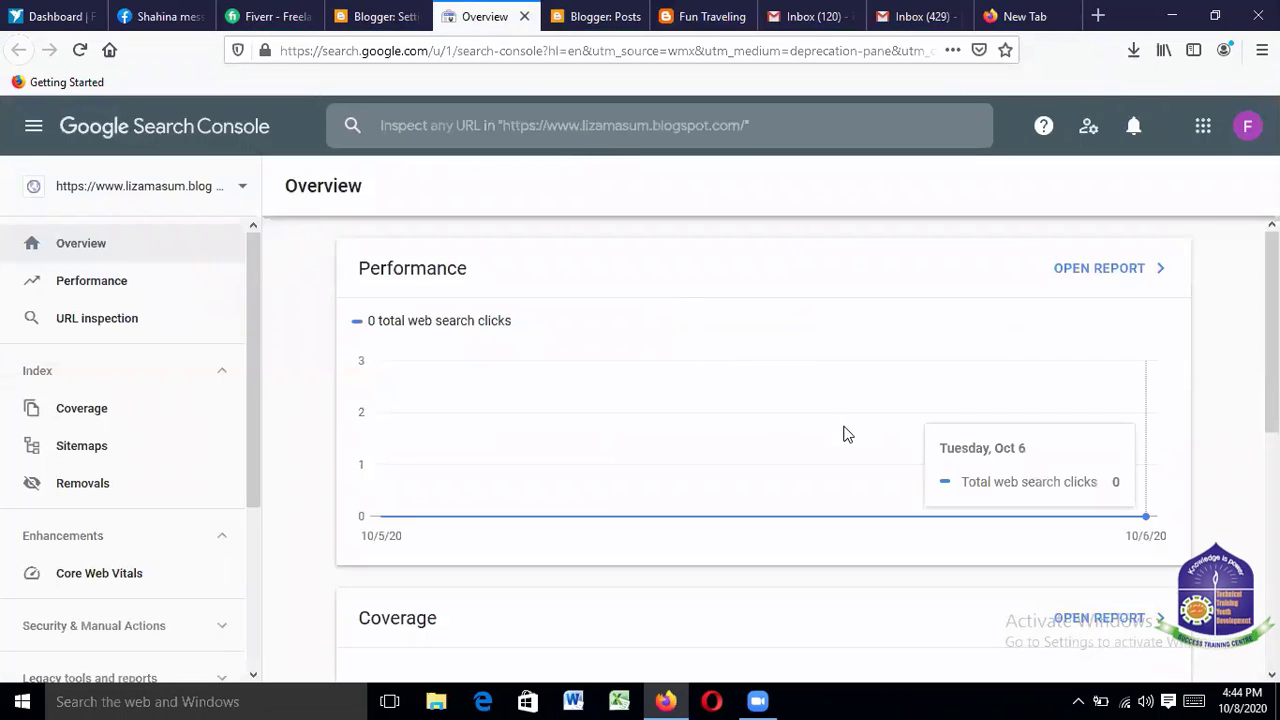
{"action": "left_click", "coordinate": [714, 131]}
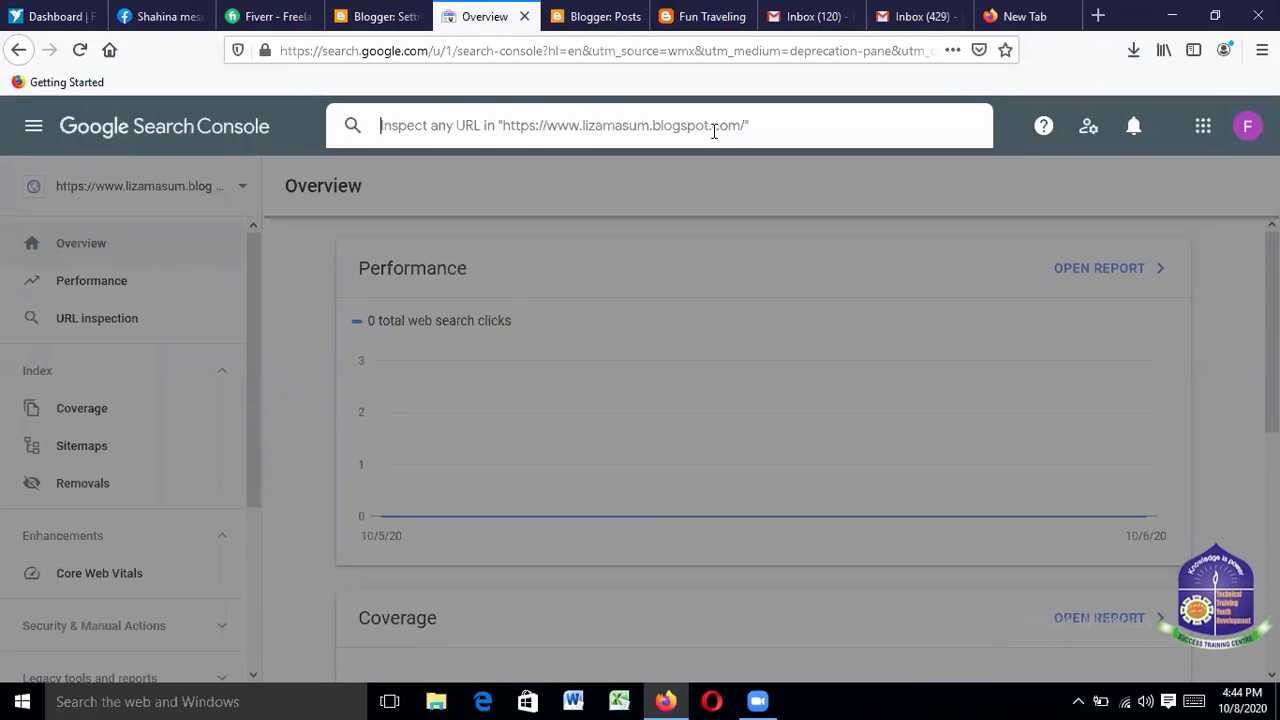
{"action": "key", "text": "ctrl+v"}
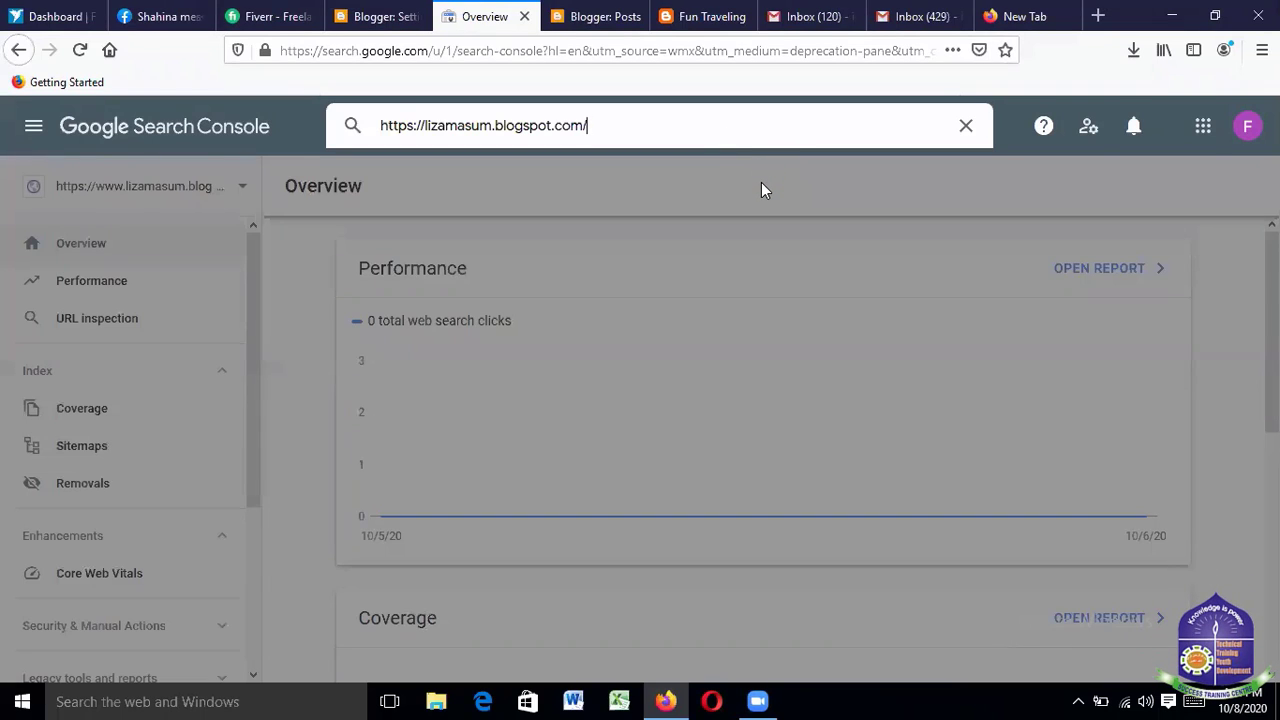
{"action": "key", "text": "Return"}
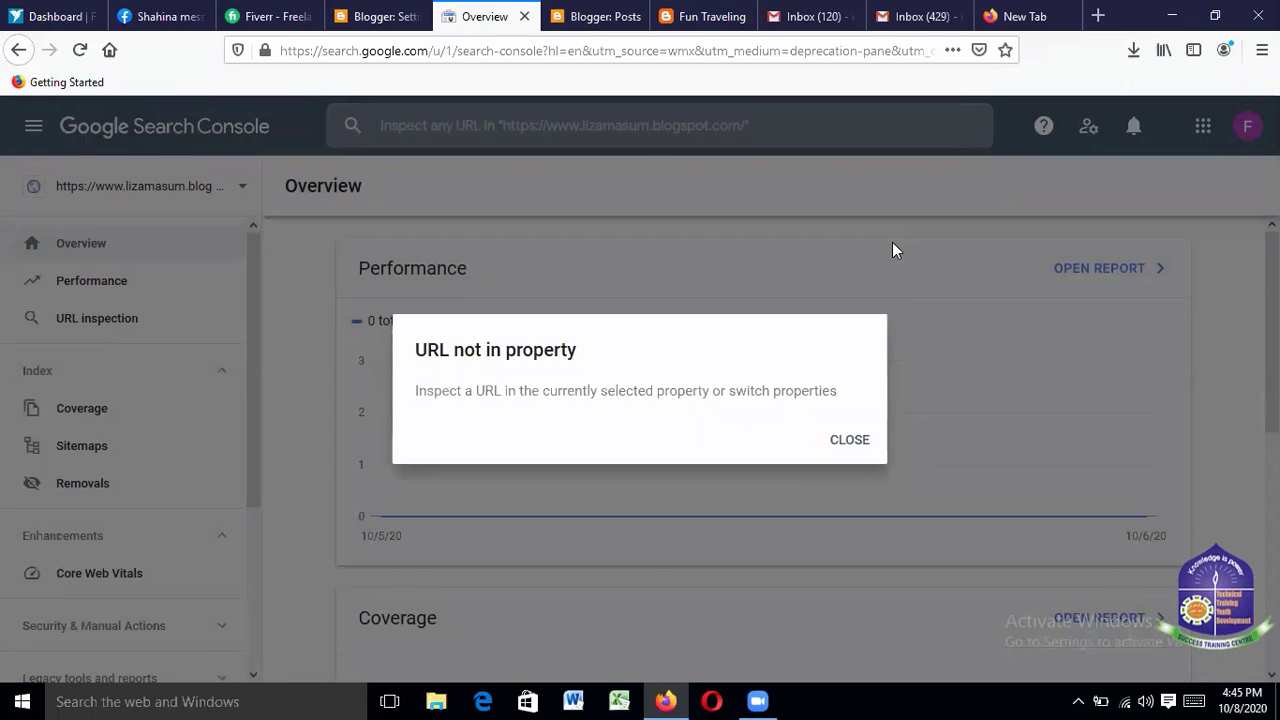
{"action": "left_click", "coordinate": [848, 450]}
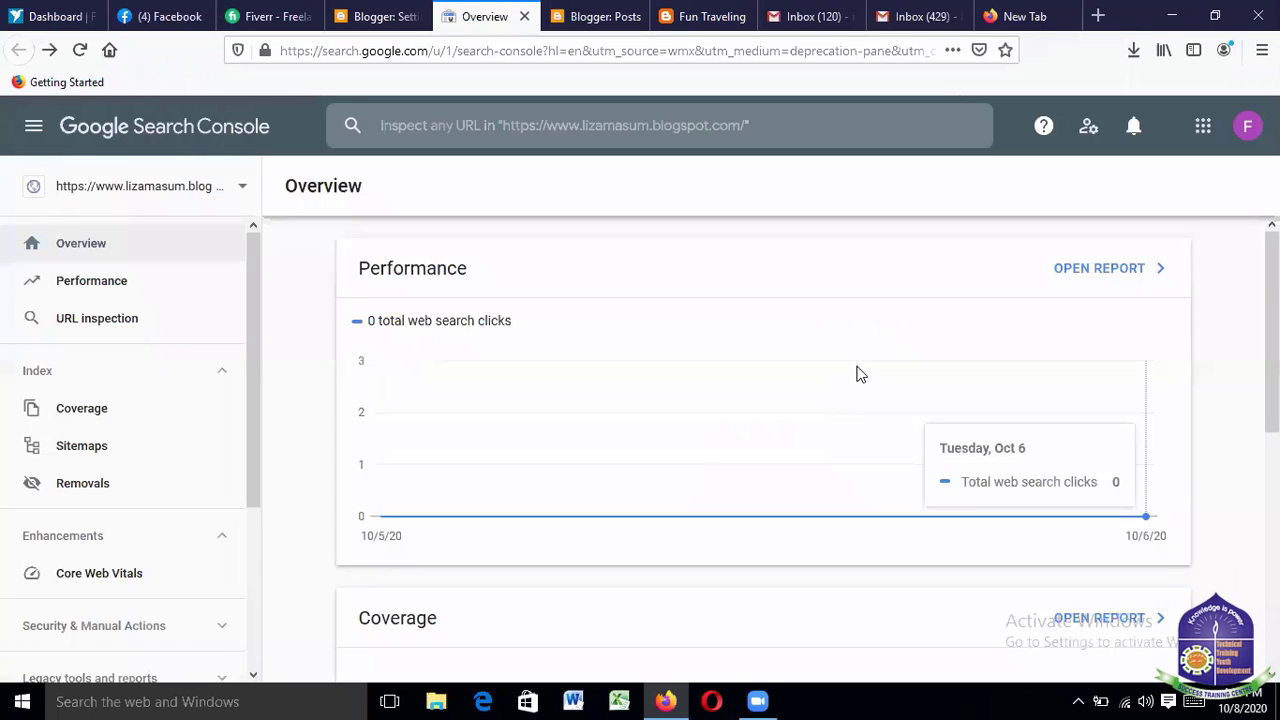
Examine the Performance, Coverage and Enhancements sections of the Search Console overview
{"action": "scroll", "coordinate": [862, 388], "scroll_direction": "down", "scroll_amount": 2}
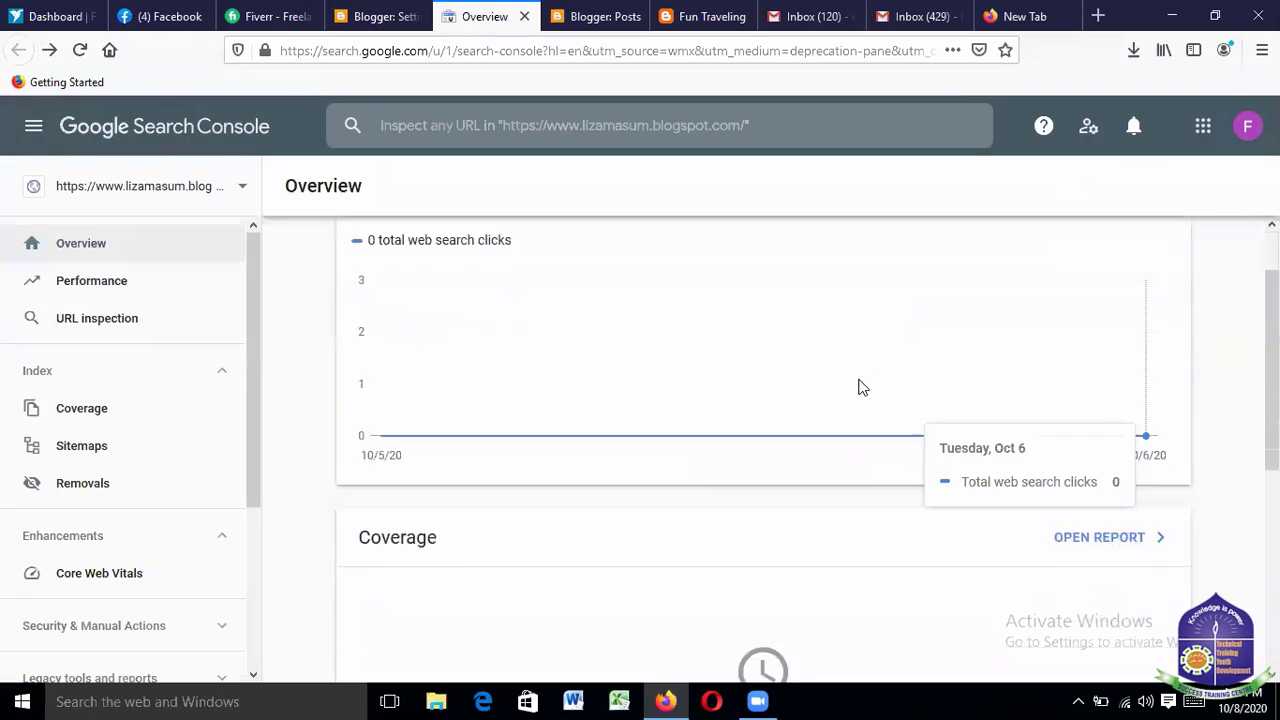
{"action": "scroll", "coordinate": [862, 388], "scroll_direction": "down", "scroll_amount": 3}
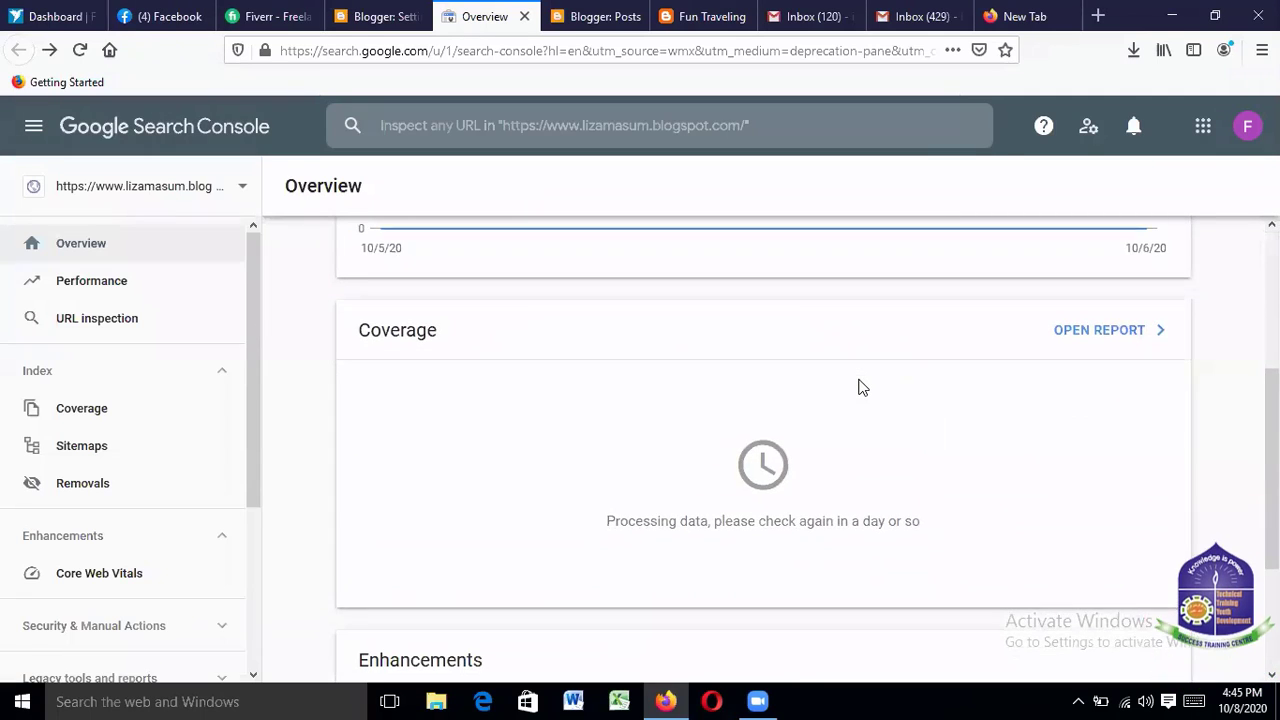
{"action": "scroll", "coordinate": [864, 389], "scroll_direction": "down", "scroll_amount": 4}
{"action": "right_click", "coordinate": [868, 391]}
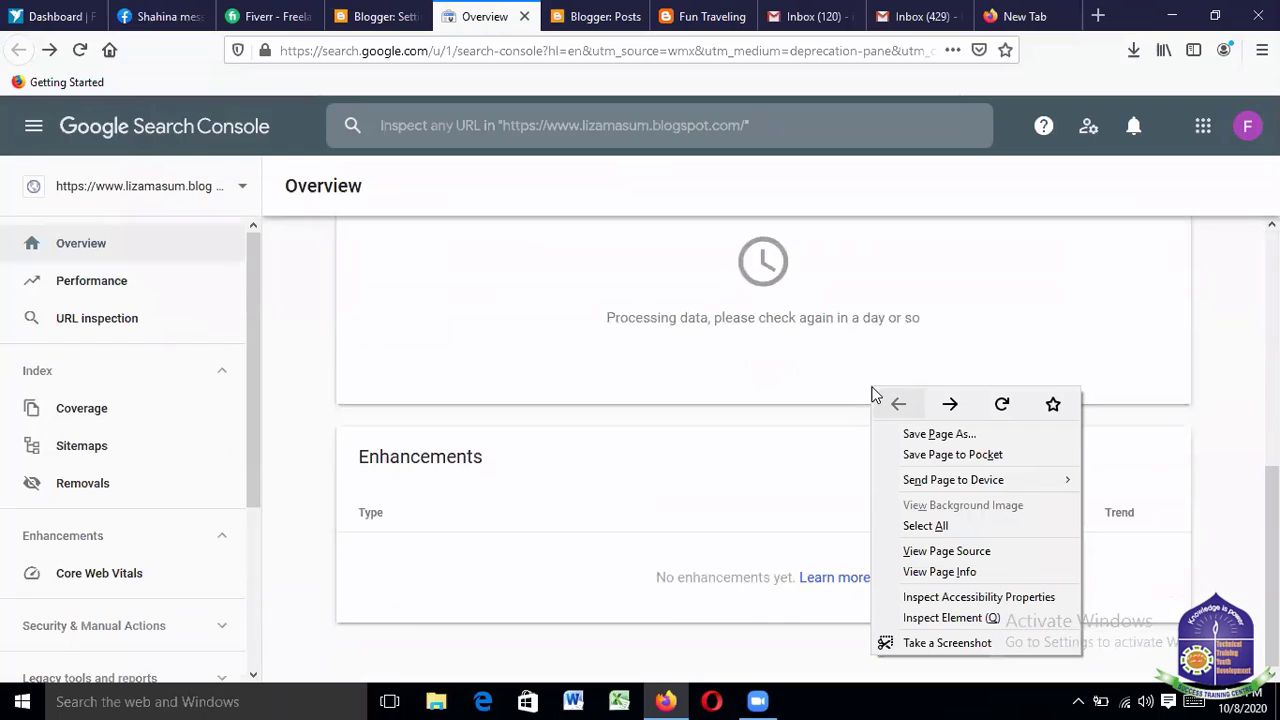
{"action": "left_click", "coordinate": [1218, 501]}
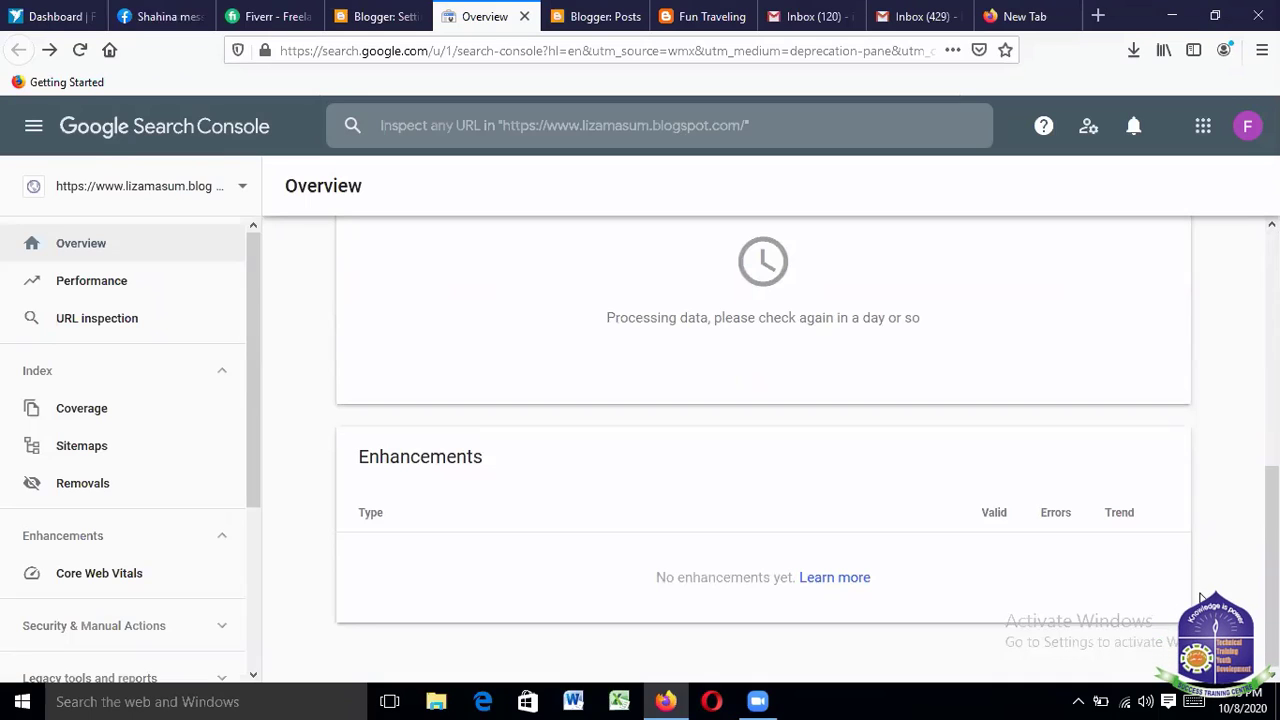
{"action": "scroll", "coordinate": [878, 481], "scroll_direction": "up", "scroll_amount": 1}
{"action": "scroll", "coordinate": [878, 478], "scroll_direction": "up", "scroll_amount": 5}
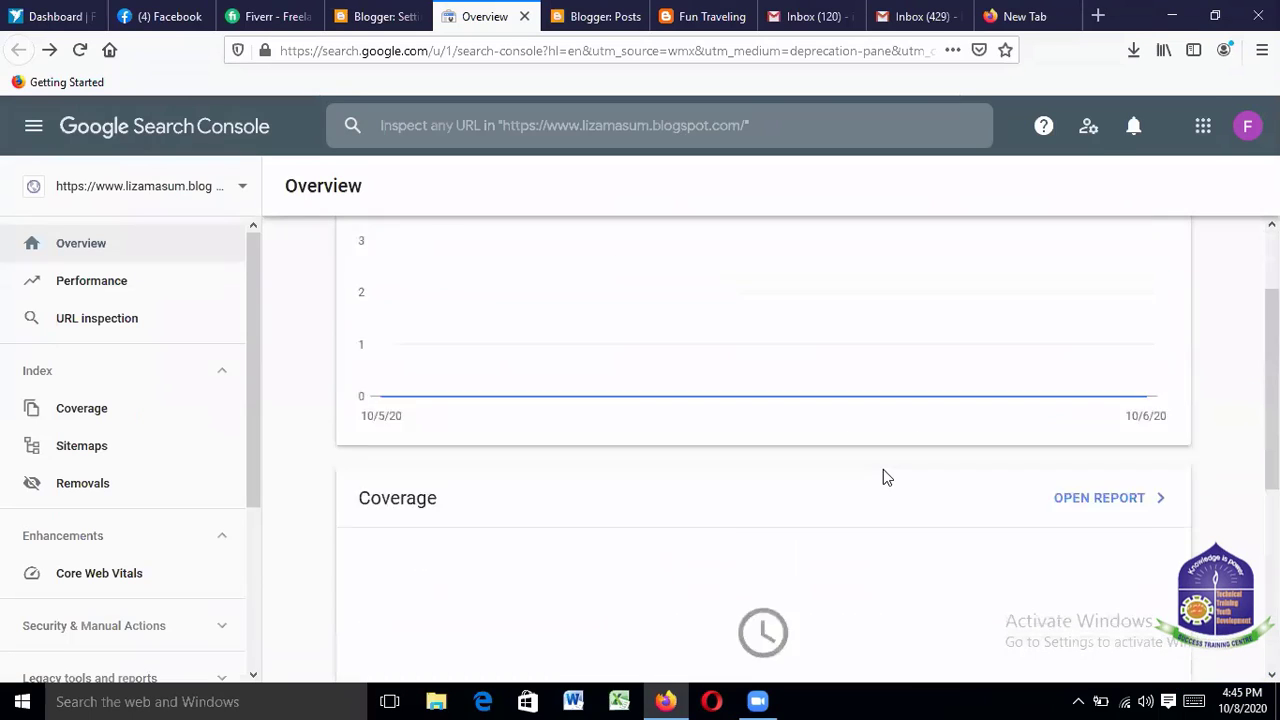
{"action": "key", "text": "ctrl+shift+Tab"}
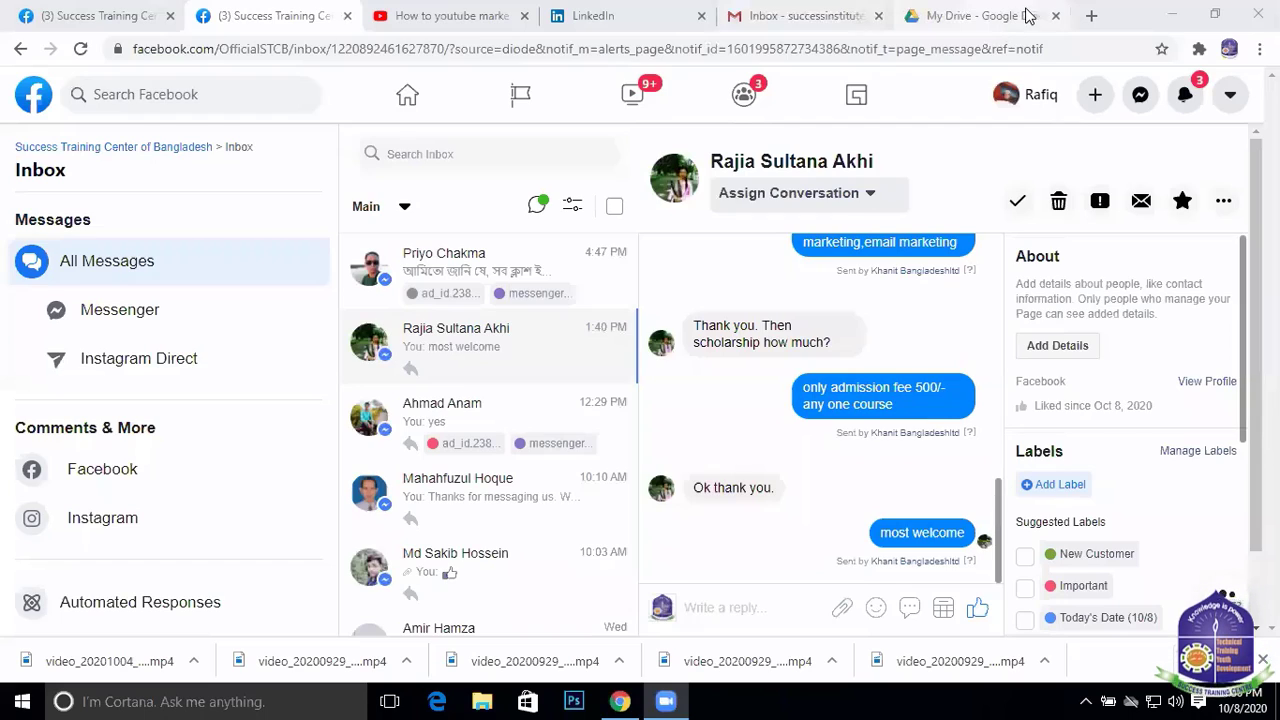
Switch to Google Drive and reopen My Drive from the Google apps list
{"action": "left_click", "coordinate": [1005, 14]}
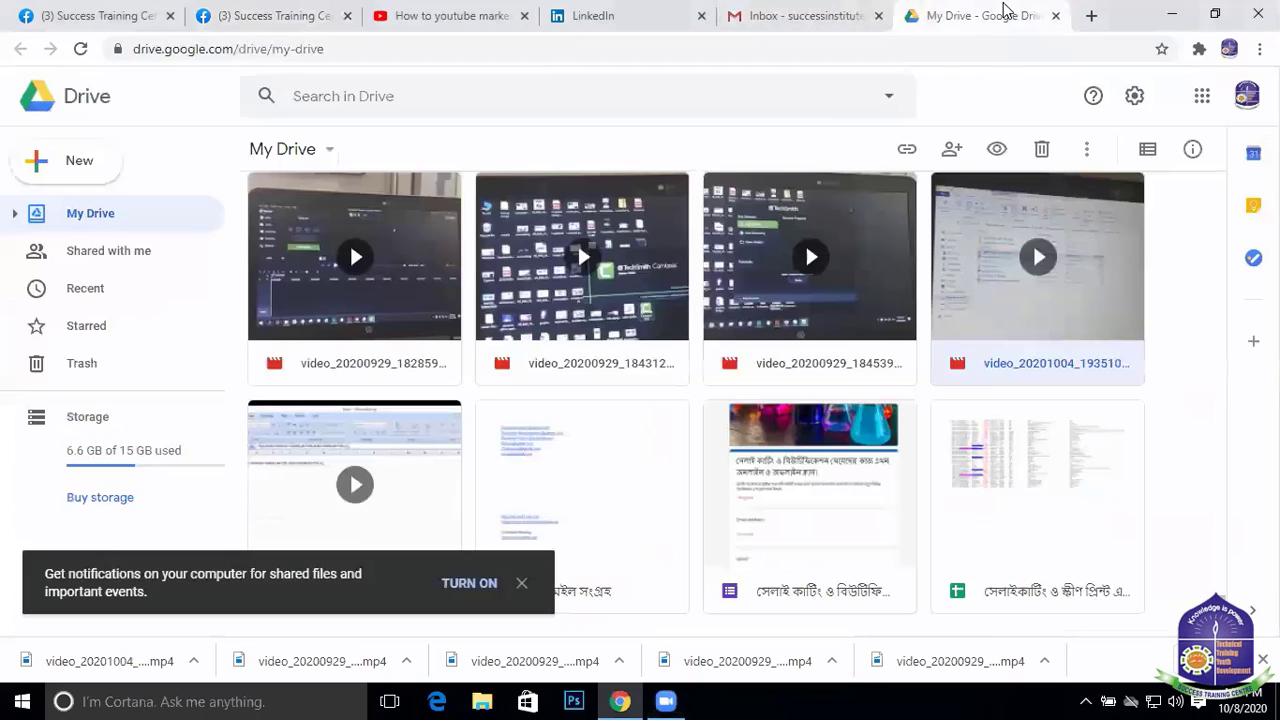
{"action": "left_click", "coordinate": [806, 16]}
{"action": "left_click", "coordinate": [1000, 15]}
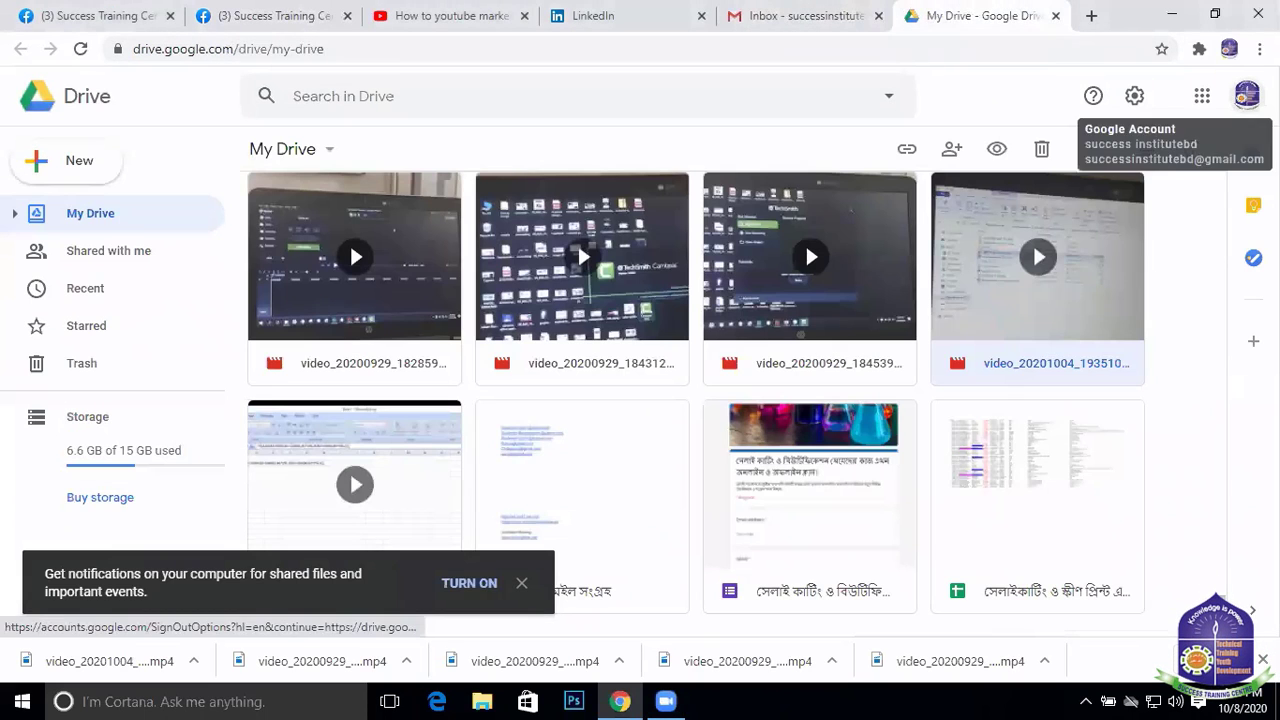
{"action": "left_click", "coordinate": [1246, 100]}
{"action": "left_click", "coordinate": [1202, 96]}
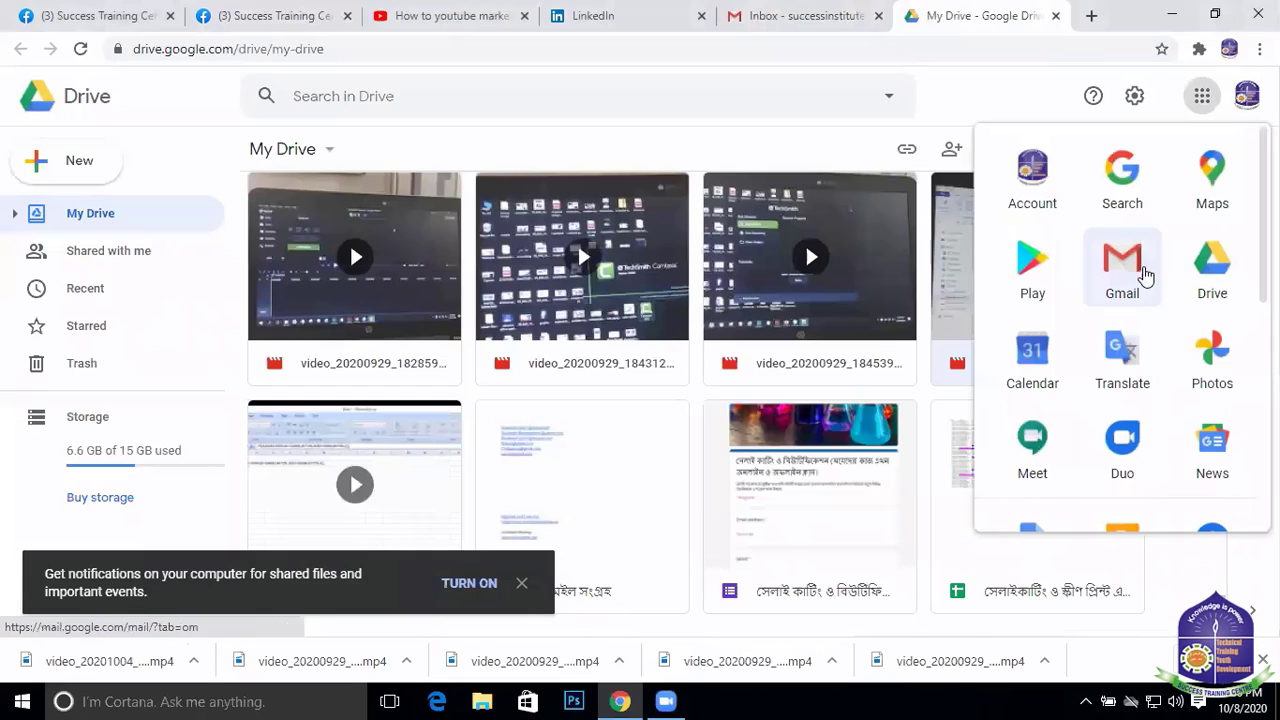
{"action": "left_click", "coordinate": [1203, 280]}
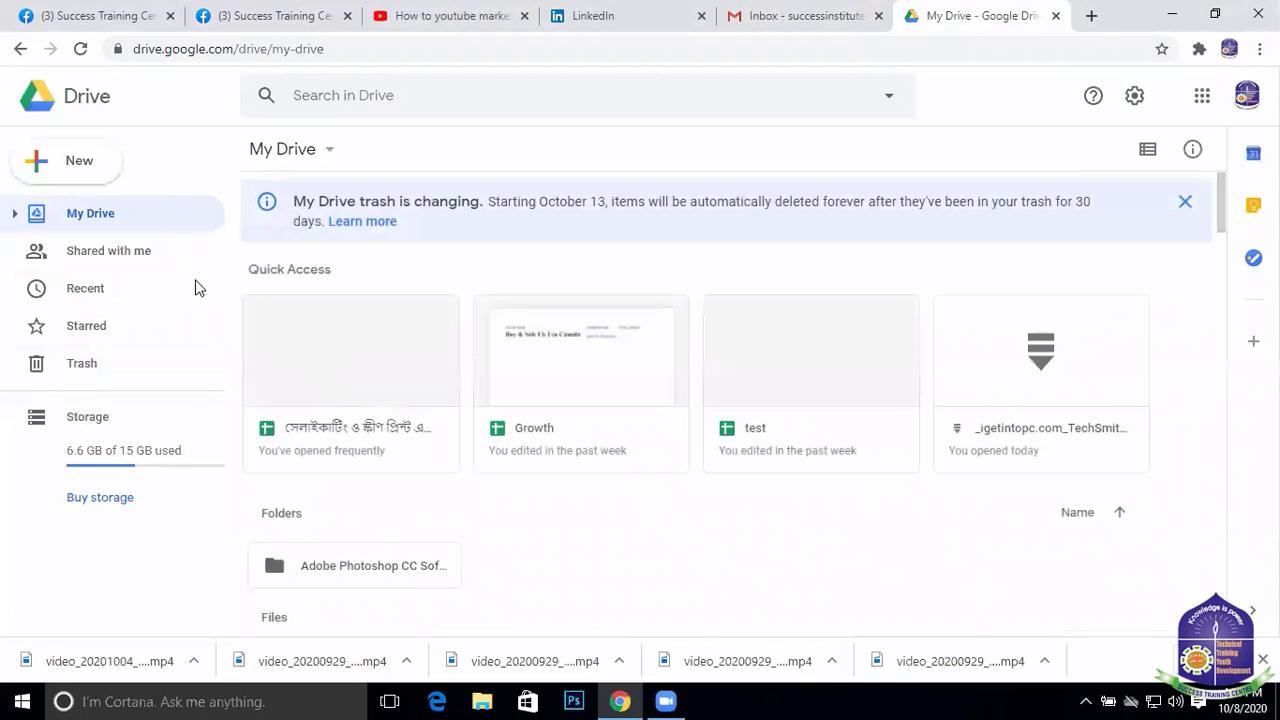
Open Blogger from the Google apps list in Google Drive
{"action": "left_click", "coordinate": [1202, 97]}
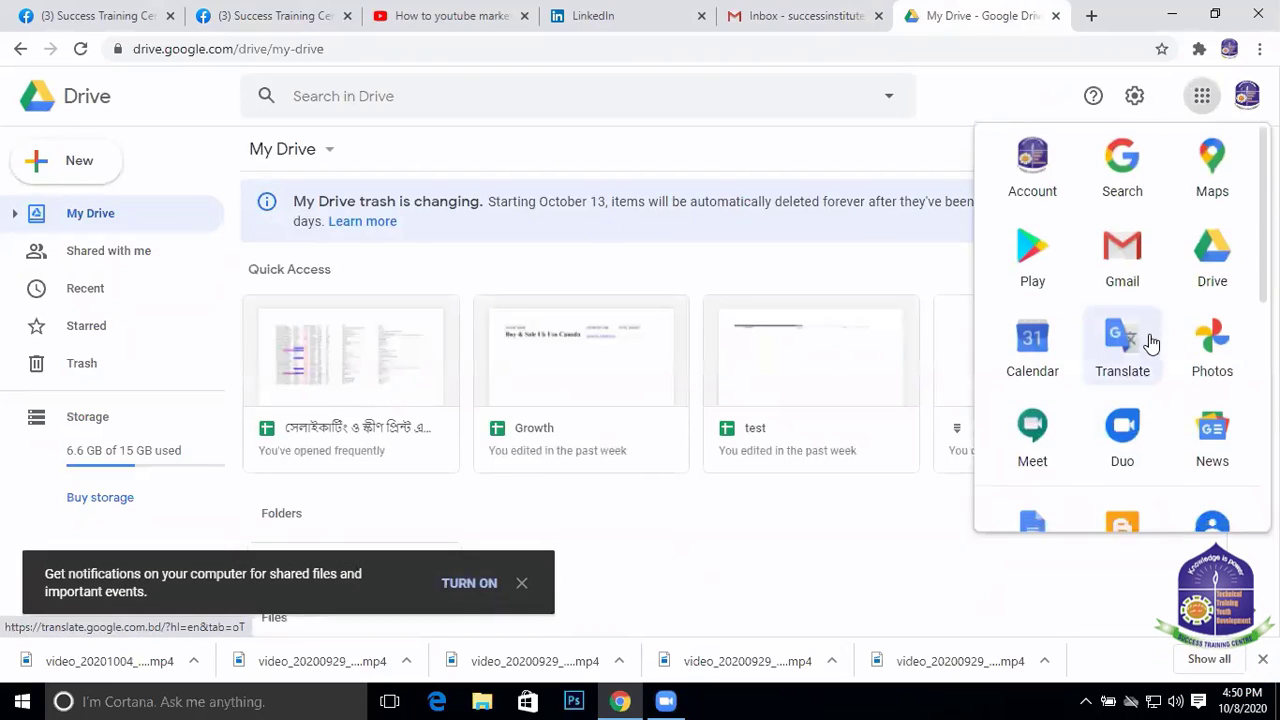
{"action": "scroll", "coordinate": [1151, 343], "scroll_direction": "down", "scroll_amount": 1}
{"action": "left_click", "coordinate": [1128, 505]}
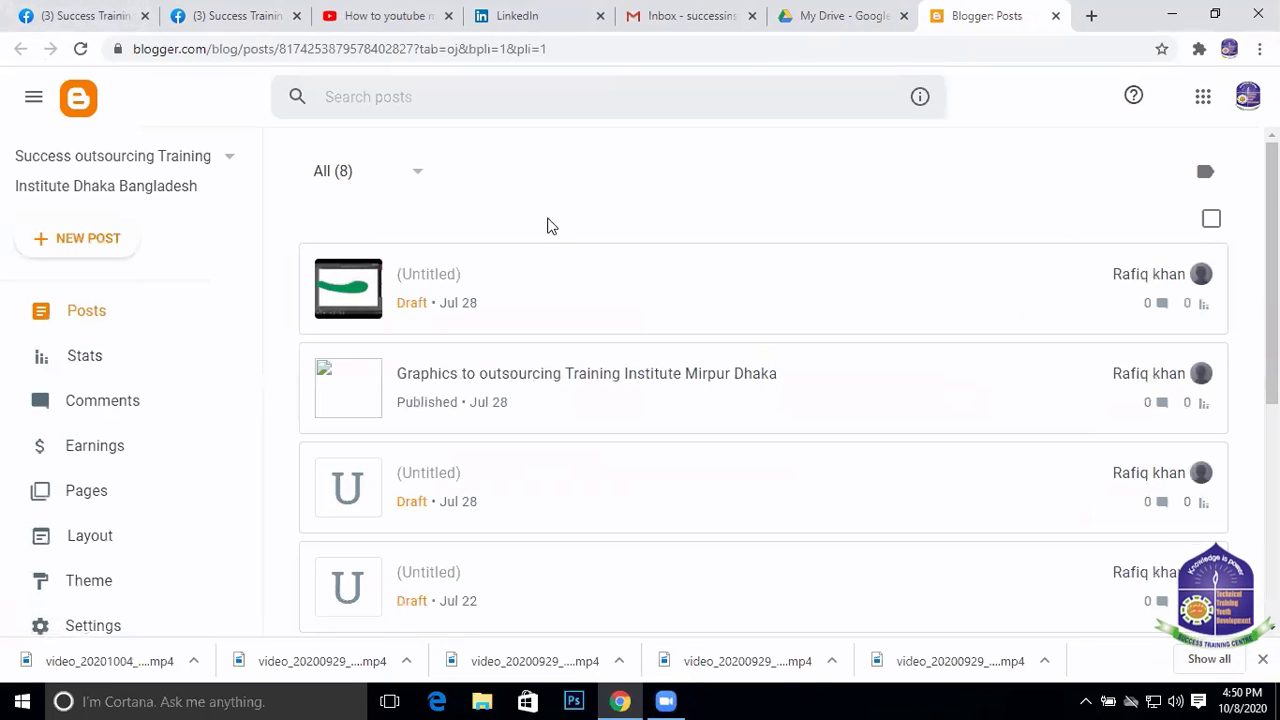
Look over the posts of the Success outsourcing Training Institute Dhaka Bangladesh blog and open its settings
{"action": "scroll", "coordinate": [549, 226], "scroll_direction": "down", "scroll_amount": 2}
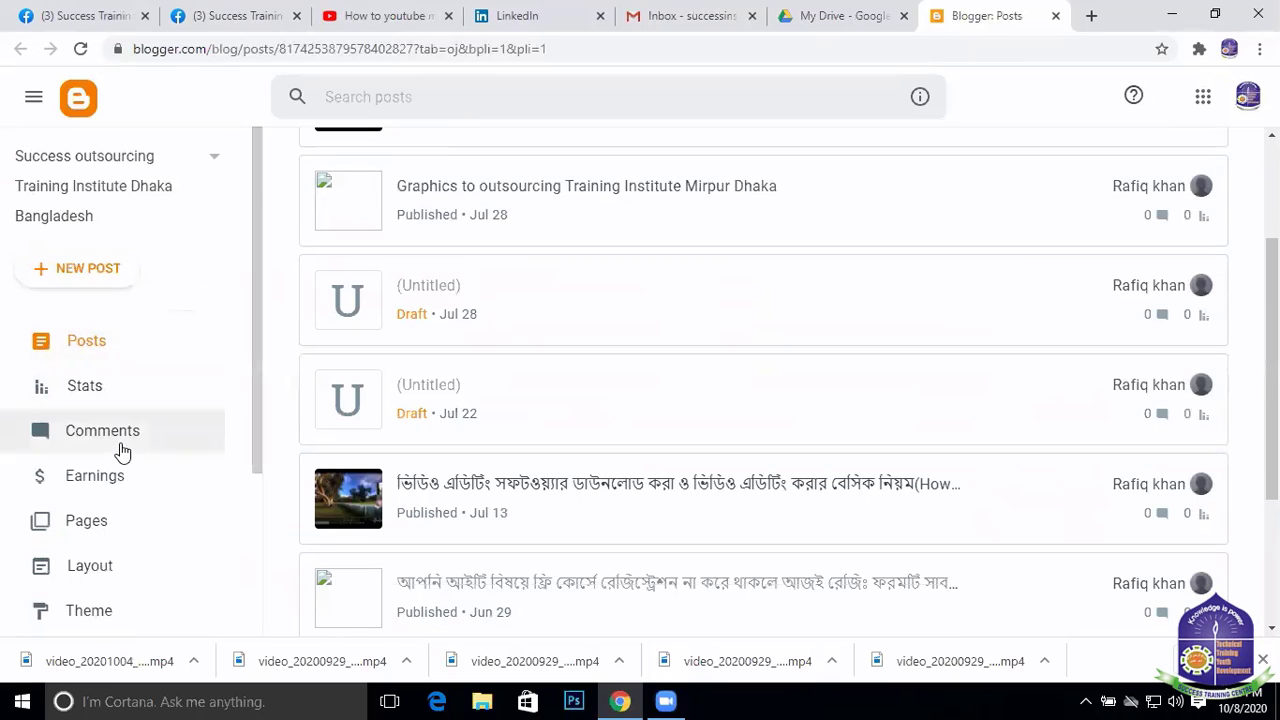
{"action": "scroll", "coordinate": [135, 470], "scroll_direction": "down", "scroll_amount": 1}
{"action": "scroll", "coordinate": [80, 435], "scroll_direction": "down", "scroll_amount": 2}
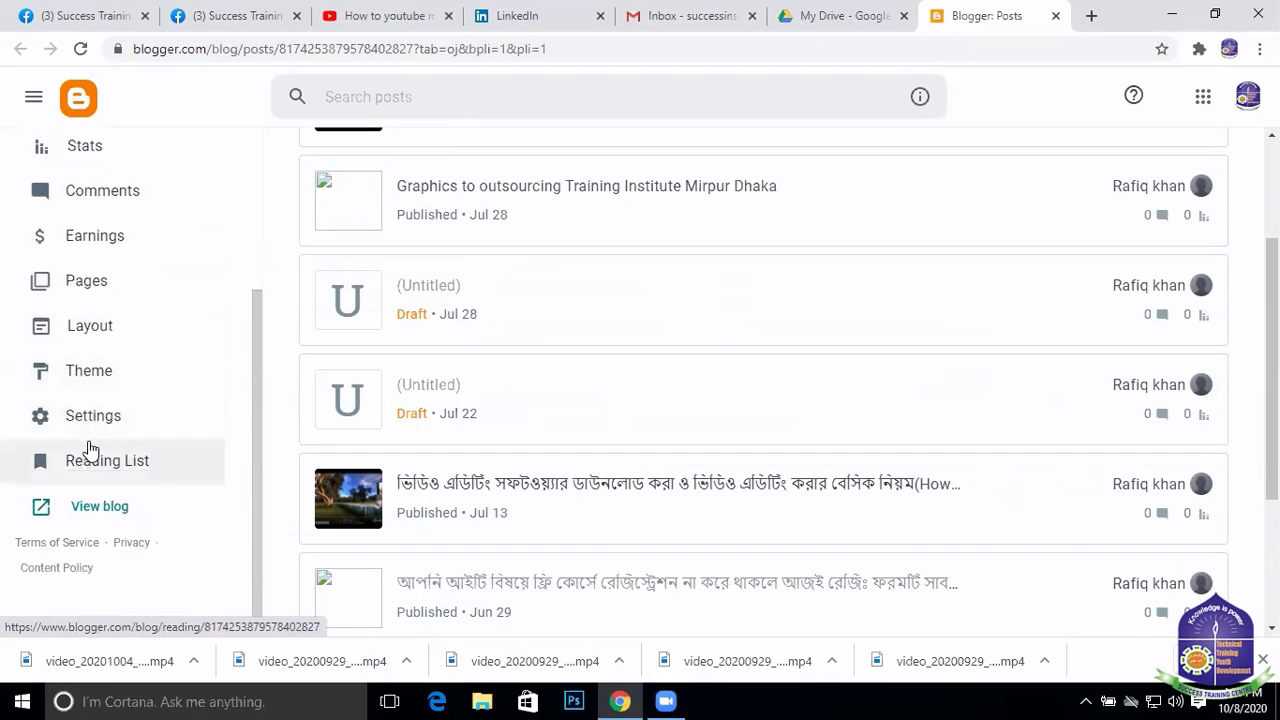
{"action": "left_click", "coordinate": [103, 414]}
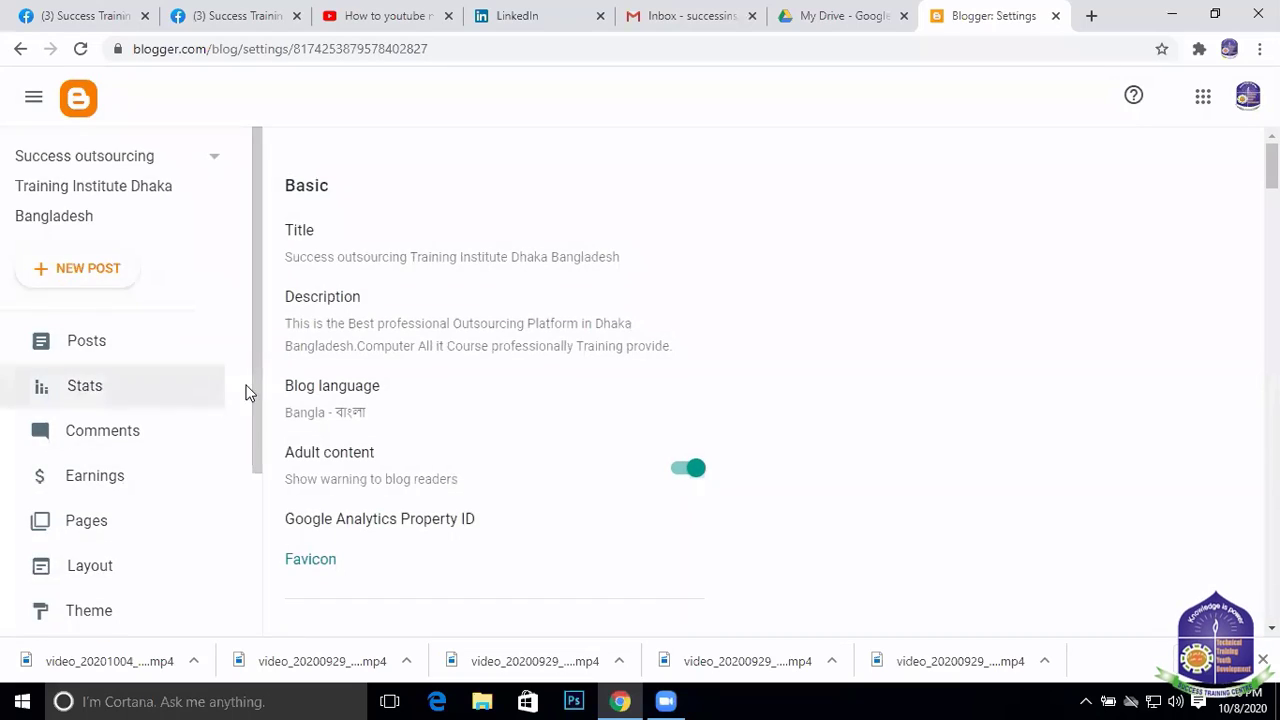
Examine the blog's Basic, Privacy and Publishing settings
{"action": "scroll", "coordinate": [431, 283], "scroll_direction": "down", "scroll_amount": 1}
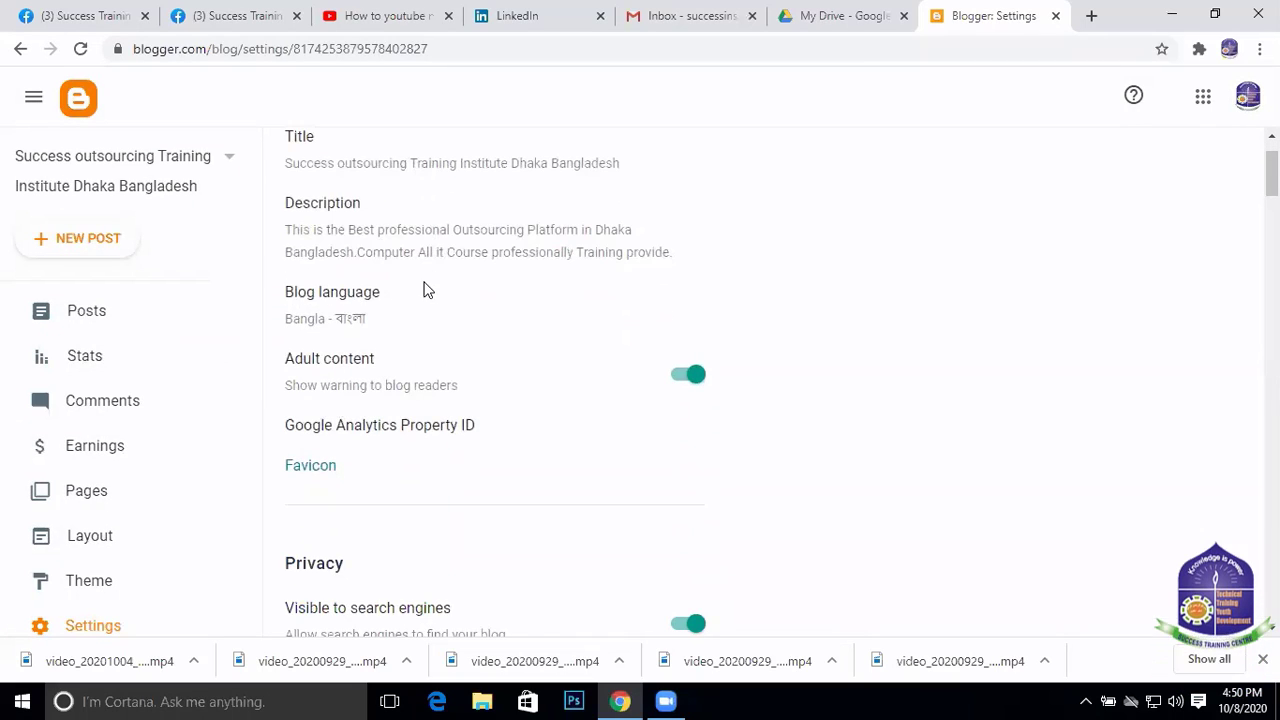
{"action": "scroll", "coordinate": [423, 291], "scroll_direction": "down", "scroll_amount": 5}
{"action": "scroll", "coordinate": [437, 273], "scroll_direction": "up", "scroll_amount": 6}
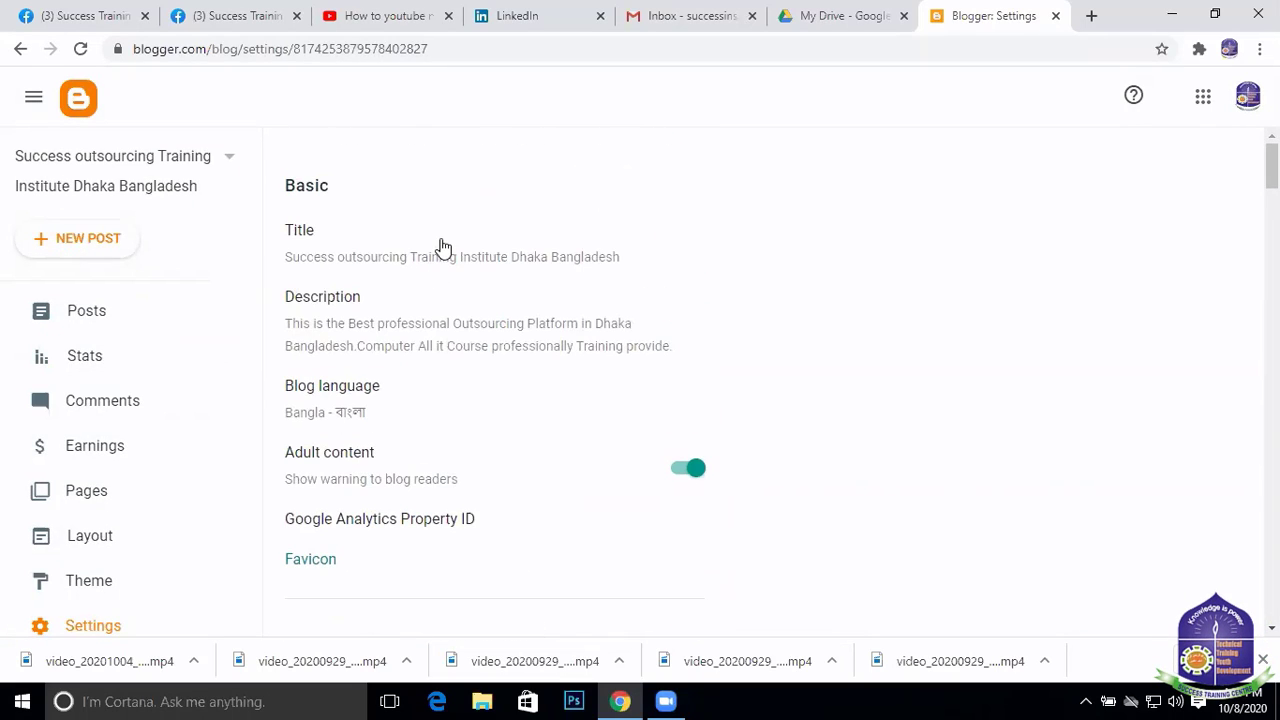
{"action": "scroll", "coordinate": [450, 255], "scroll_direction": "down", "scroll_amount": 7}
{"action": "scroll", "coordinate": [460, 246], "scroll_direction": "up", "scroll_amount": 4}
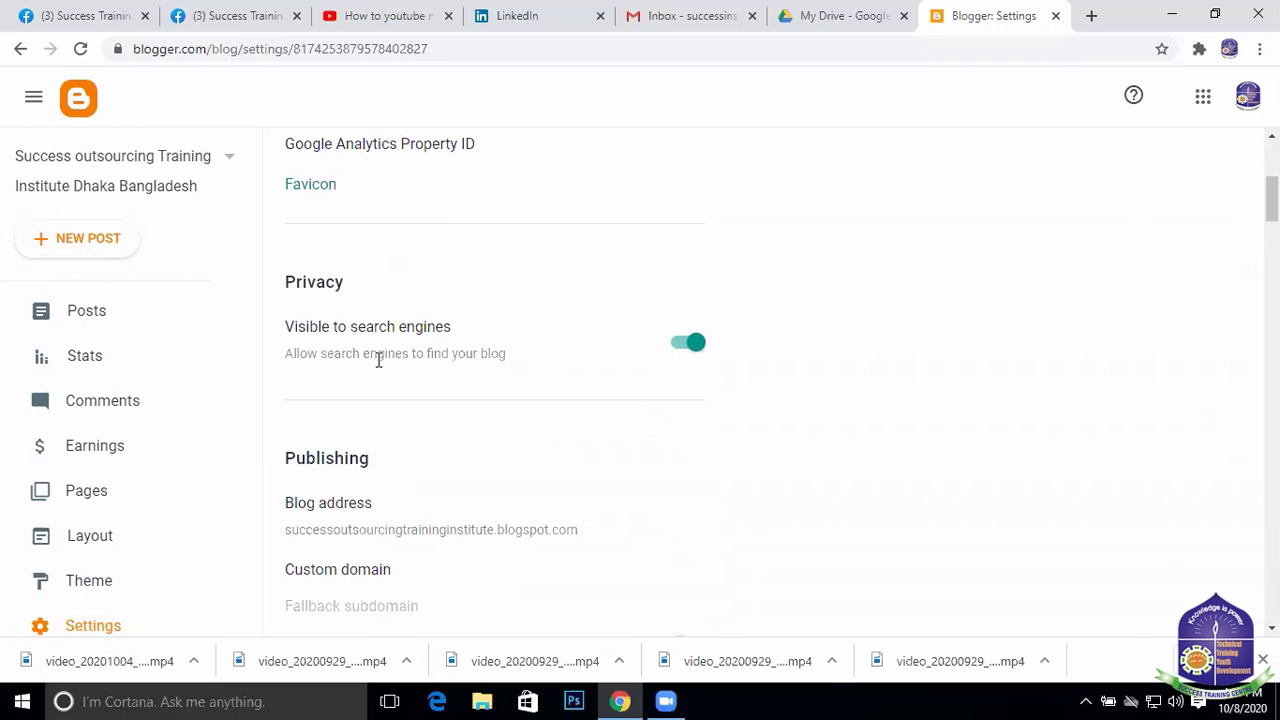
{"action": "scroll", "coordinate": [378, 360], "scroll_direction": "up", "scroll_amount": 4}
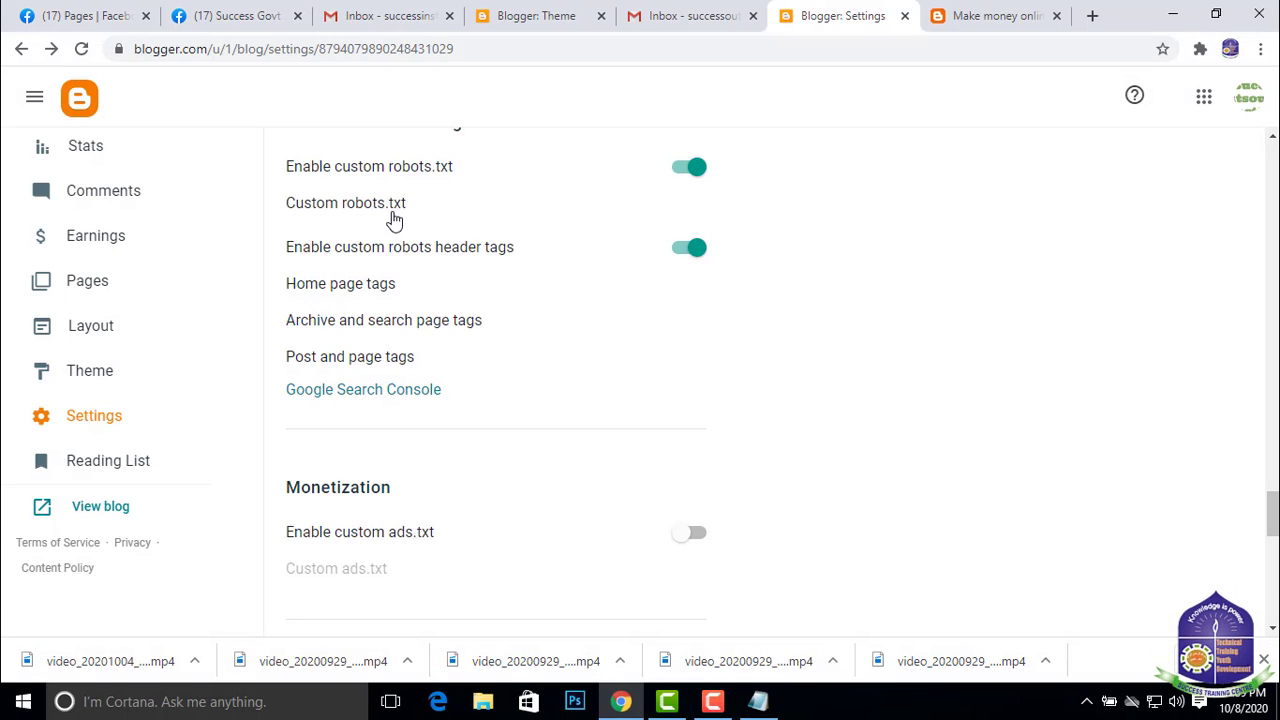
Open the blog's Custom robots.txt setting for editing and open the kk text file from the desktop in Notepad
{"action": "left_click", "coordinate": [371, 207]}
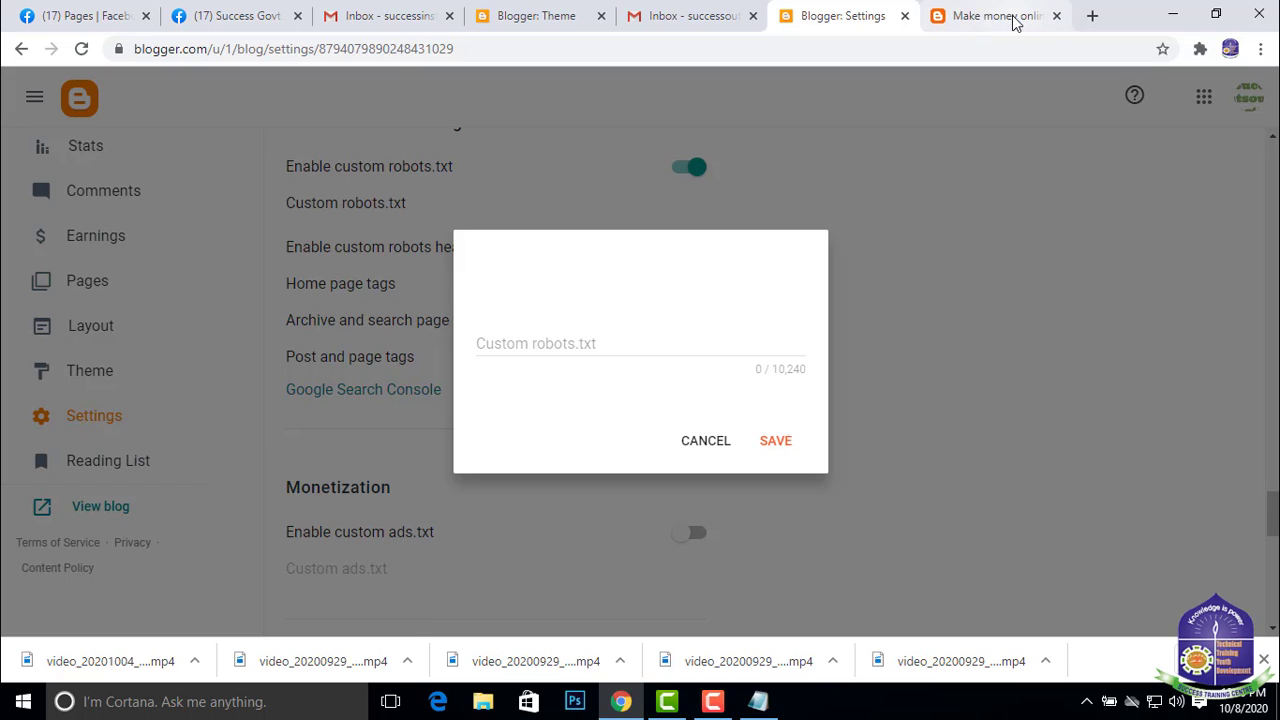
{"action": "left_click", "coordinate": [1175, 18]}
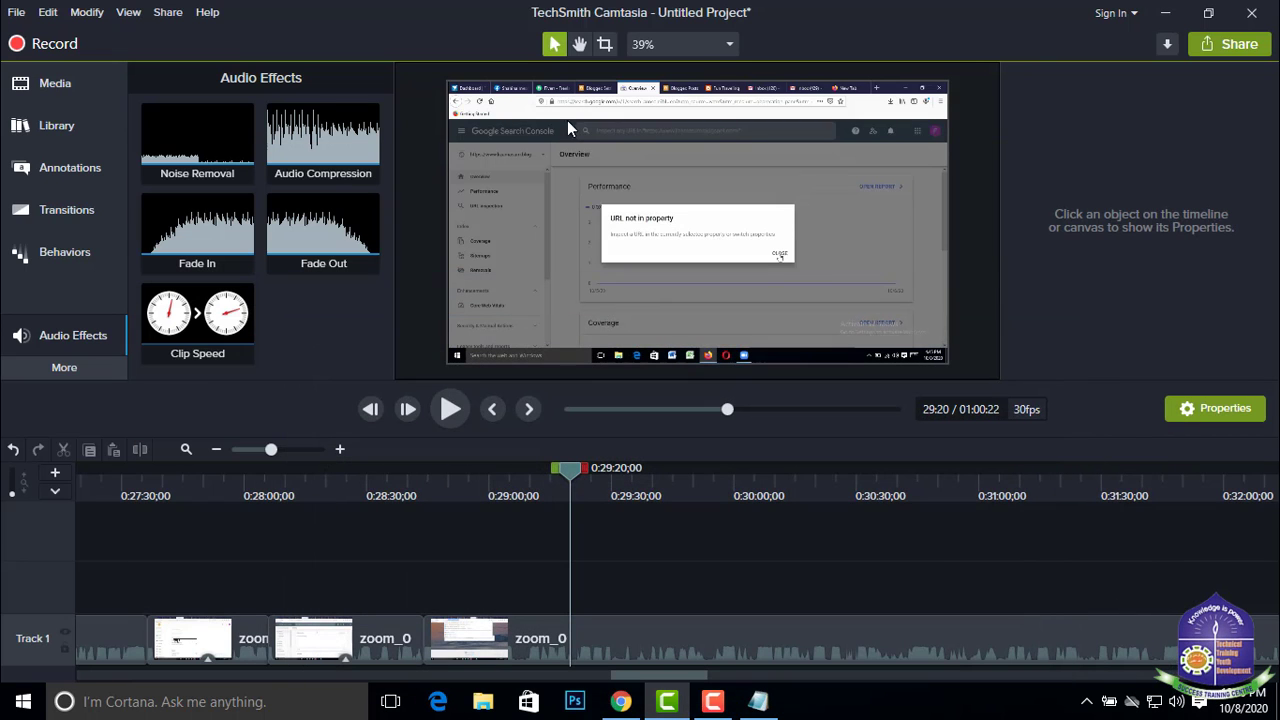
{"action": "left_click", "coordinate": [1168, 14]}
{"action": "right_click", "coordinate": [400, 76]}
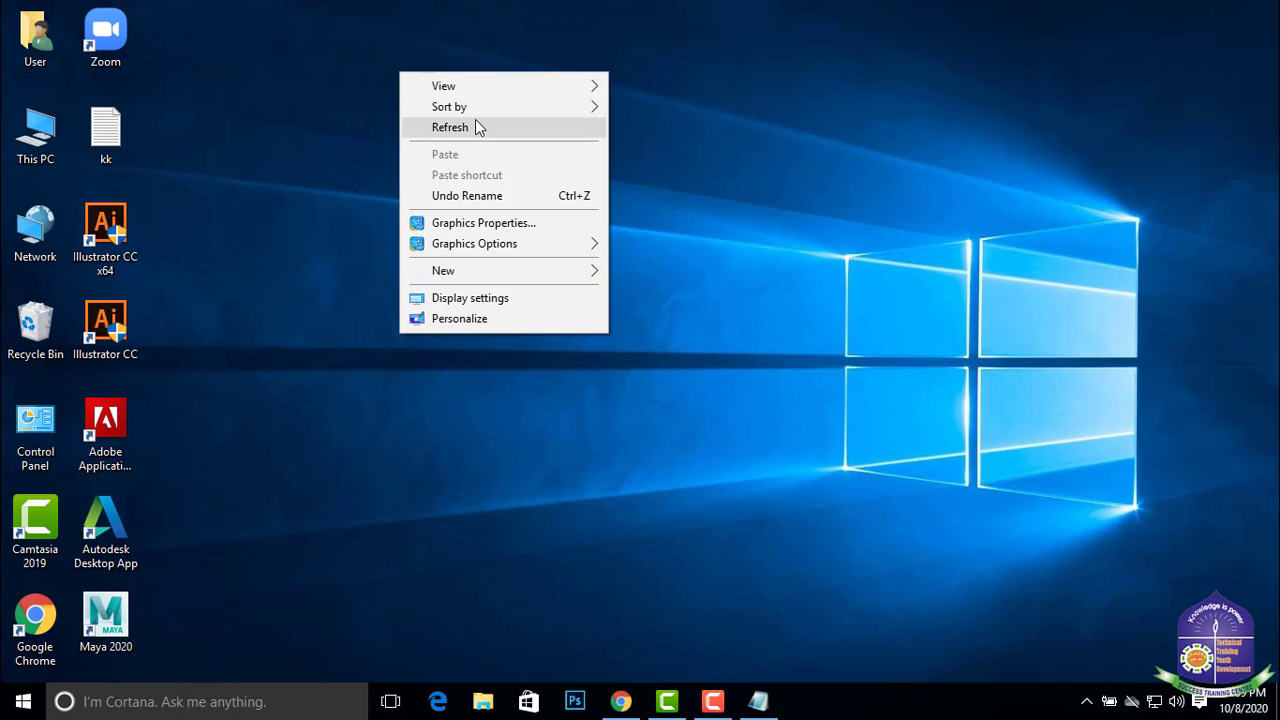
{"action": "left_click", "coordinate": [477, 125]}
{"action": "double_click", "coordinate": [105, 130]}
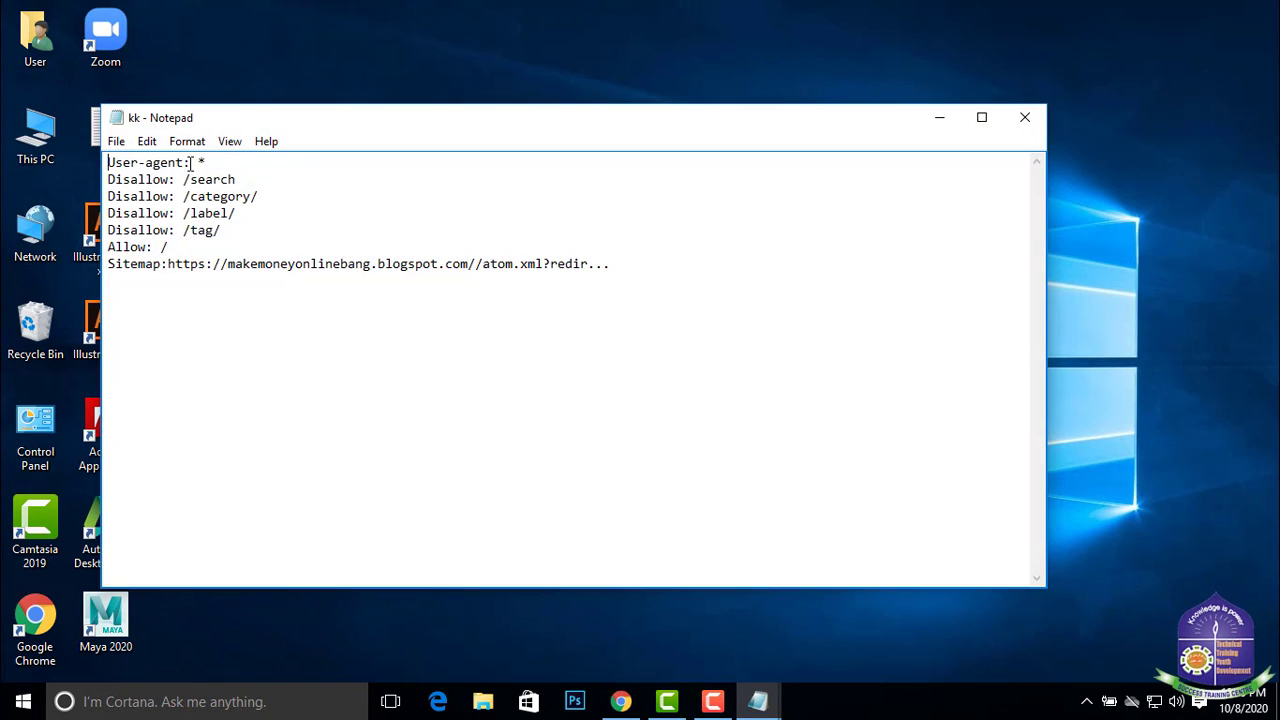
Copy all crawler rules, from User-agent through Sitemap, from the kk Notepad file into Blogger's Custom robots.txt setting in Chrome and save it
{"action": "left_click_drag", "start_coordinate": [108, 162], "coordinate": [507, 265]}
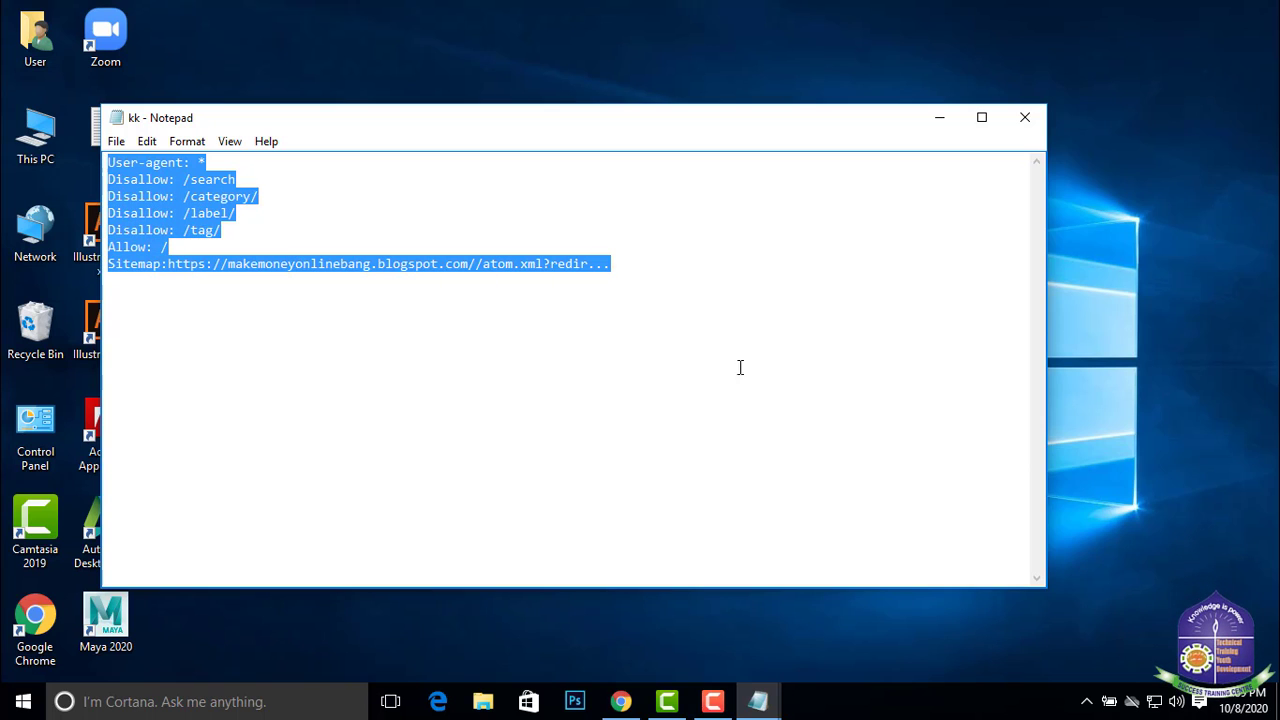
{"action": "left_click", "coordinate": [621, 701]}
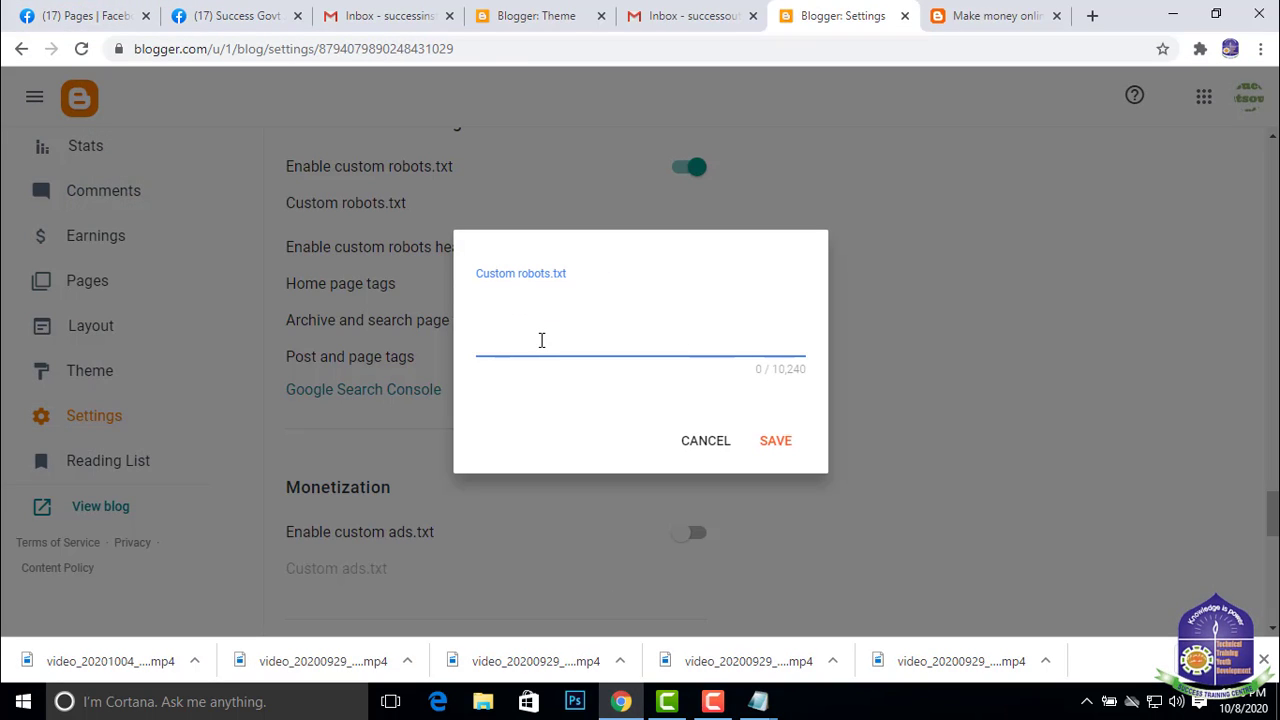
{"action": "type", "text": "User-agent: * Disallow: /search Disallow: /category/ Disallow: /label/ Disallow: /tag/ Allow: / Sitemap:https://makemoneyonlinebang.blogspot.com//atom.xml?redir..."}
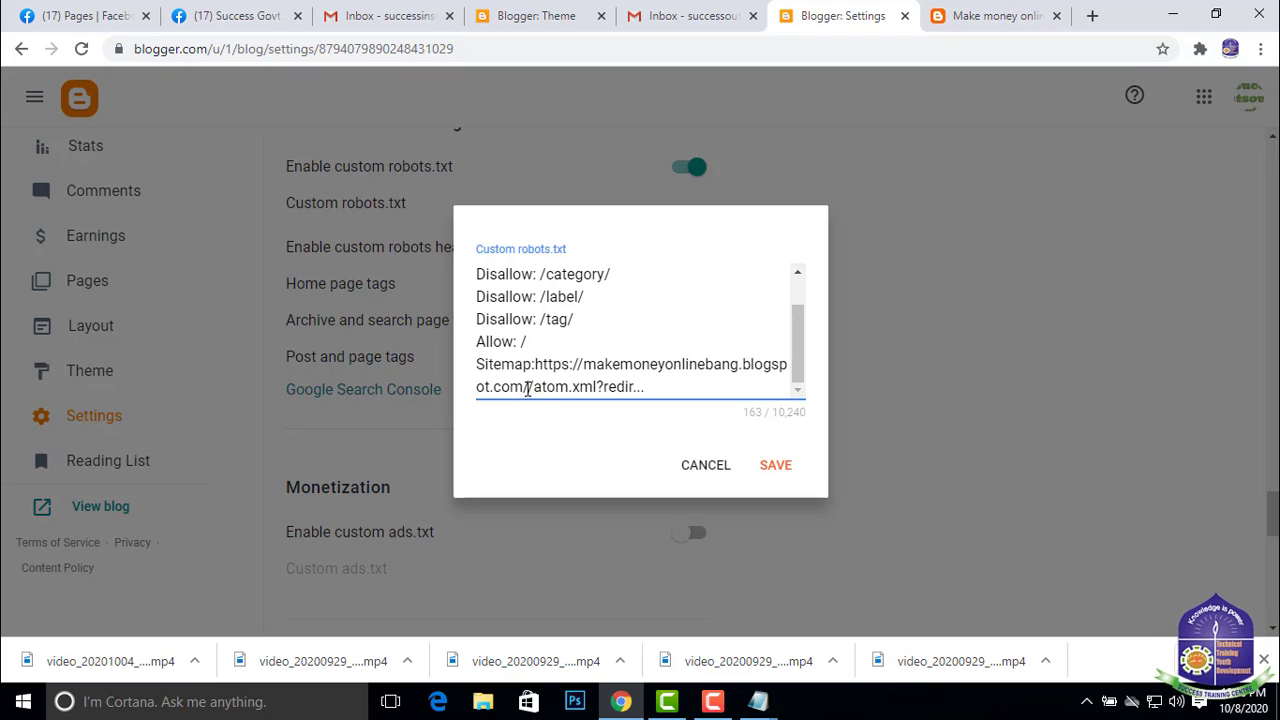
{"action": "left_click_drag", "start_coordinate": [544, 390], "coordinate": [637, 385]}
{"action": "left_click", "coordinate": [776, 466]}
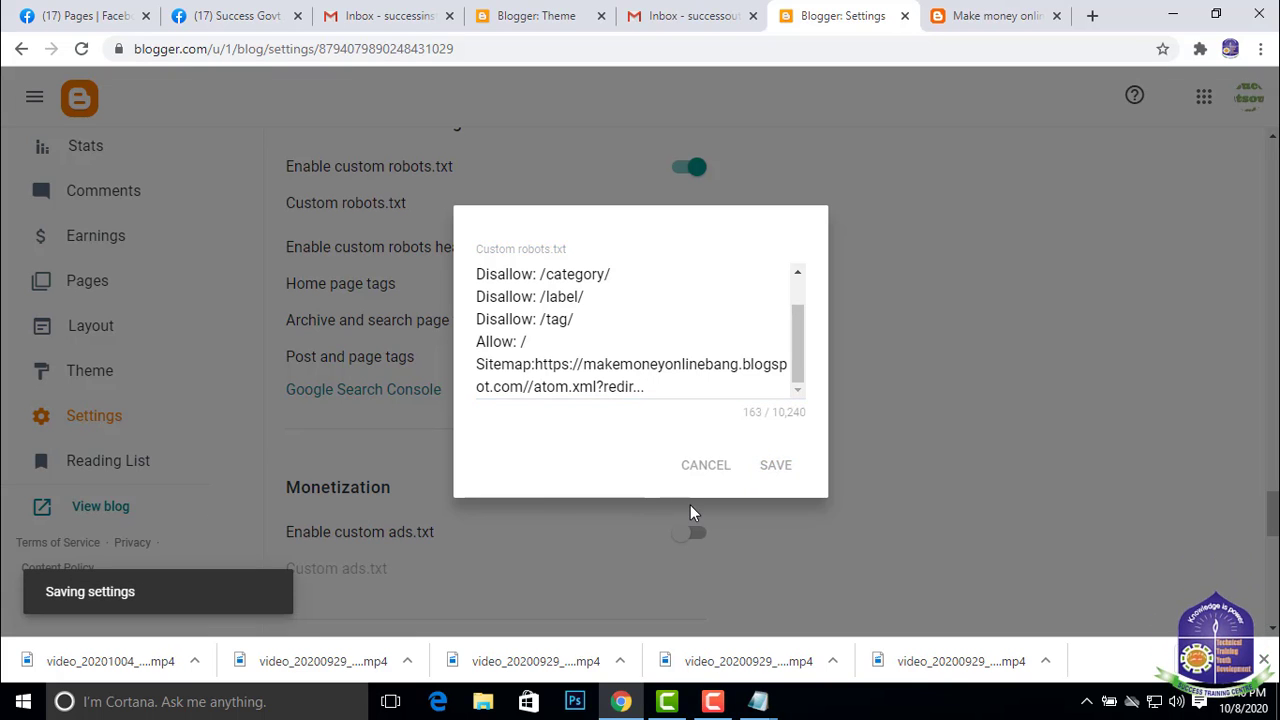
Review the blog's formatting, meta tags, redirects, crawler and monetization settings, including the saved custom robots.txt entry
{"action": "scroll", "coordinate": [566, 311], "scroll_direction": "down", "scroll_amount": 5}
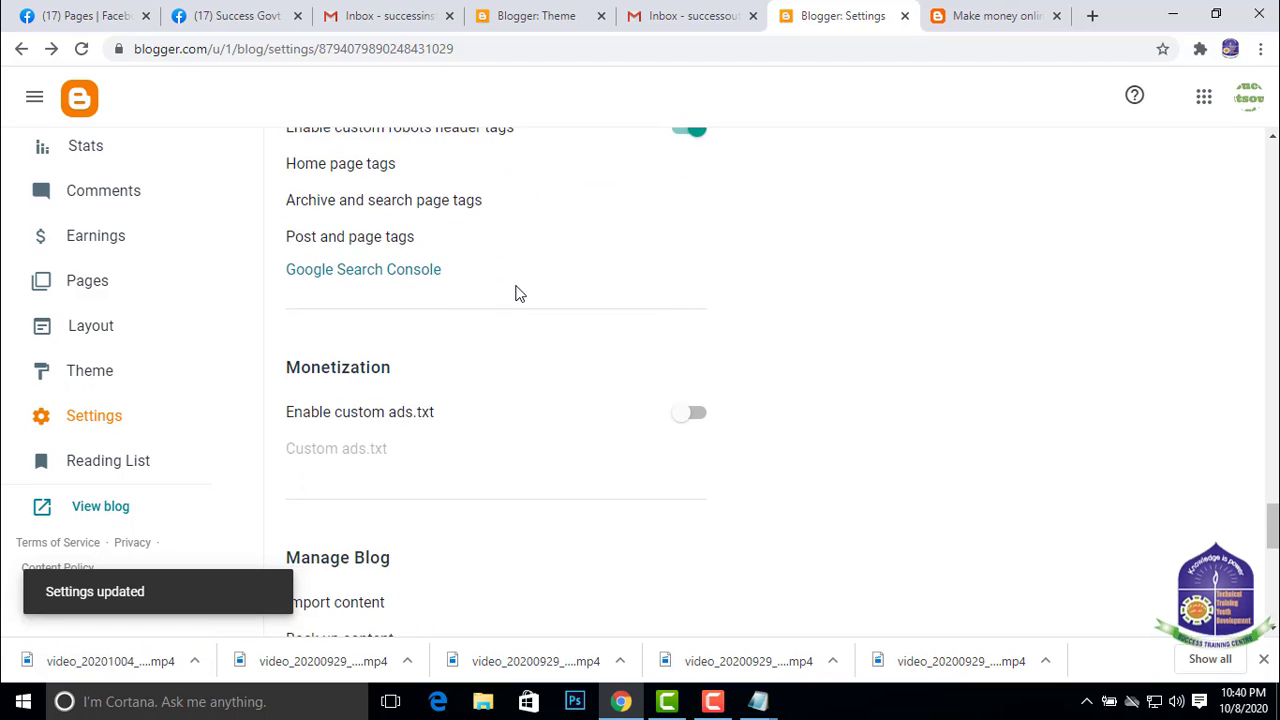
{"action": "scroll", "coordinate": [668, 214], "scroll_direction": "up", "scroll_amount": 10}
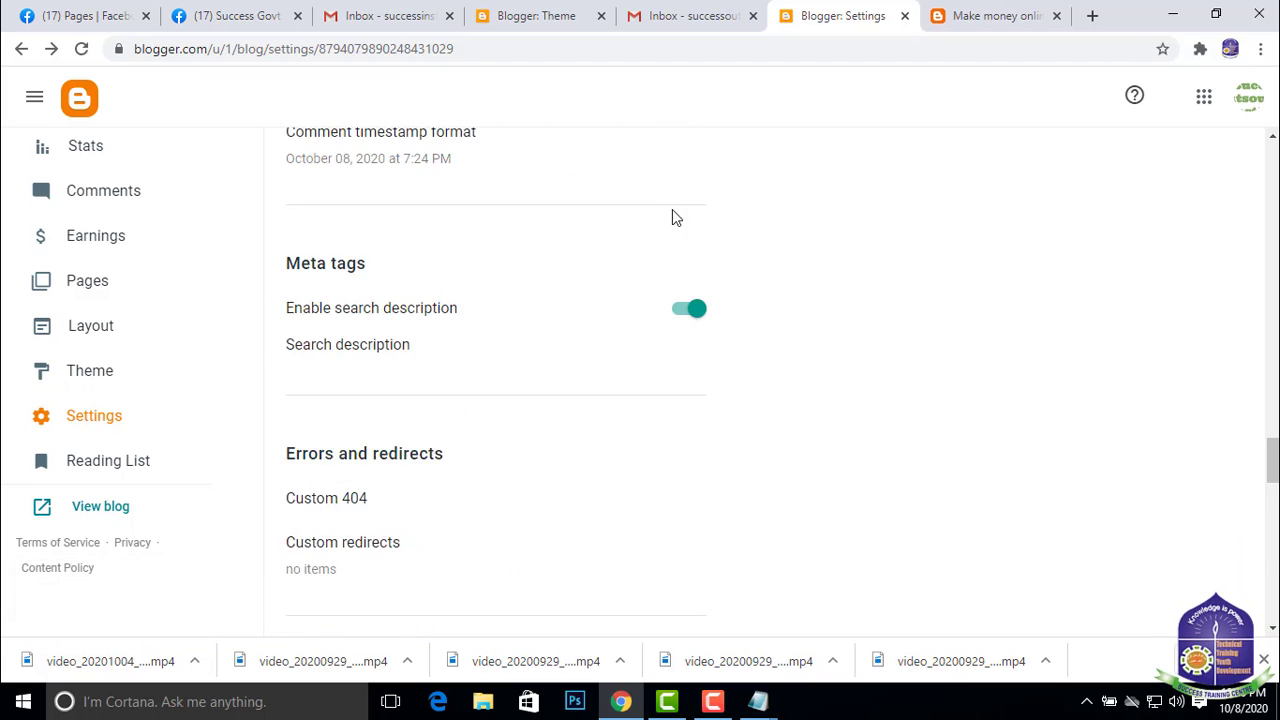
{"action": "scroll", "coordinate": [591, 234], "scroll_direction": "down", "scroll_amount": 7}
{"action": "scroll", "coordinate": [673, 220], "scroll_direction": "down", "scroll_amount": 4}
{"action": "scroll", "coordinate": [417, 234], "scroll_direction": "up", "scroll_amount": 6}
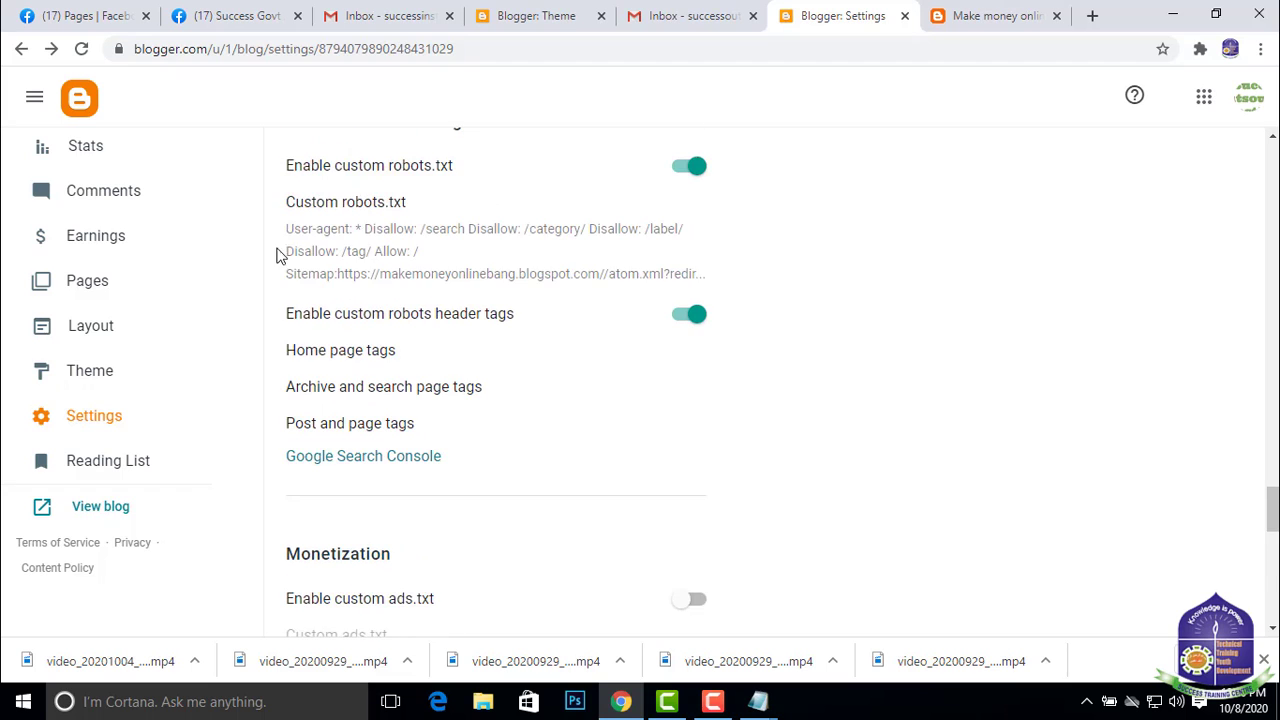
{"action": "scroll", "coordinate": [217, 337], "scroll_direction": "up", "scroll_amount": 3}
{"action": "scroll", "coordinate": [575, 232], "scroll_direction": "up", "scroll_amount": 5}
{"action": "scroll", "coordinate": [691, 194], "scroll_direction": "up", "scroll_amount": 3}
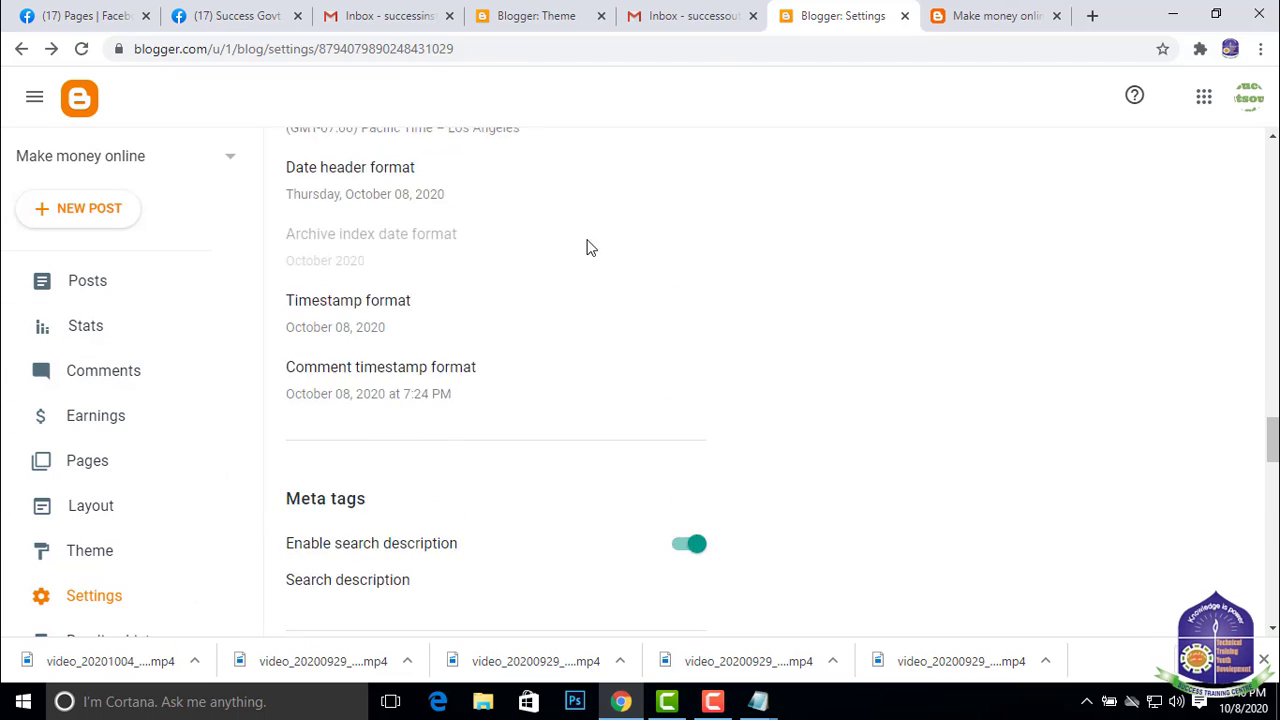
{"action": "scroll", "coordinate": [486, 274], "scroll_direction": "down", "scroll_amount": 4}
{"action": "scroll", "coordinate": [476, 262], "scroll_direction": "up", "scroll_amount": 3}
{"action": "scroll", "coordinate": [490, 250], "scroll_direction": "up", "scroll_amount": 3}
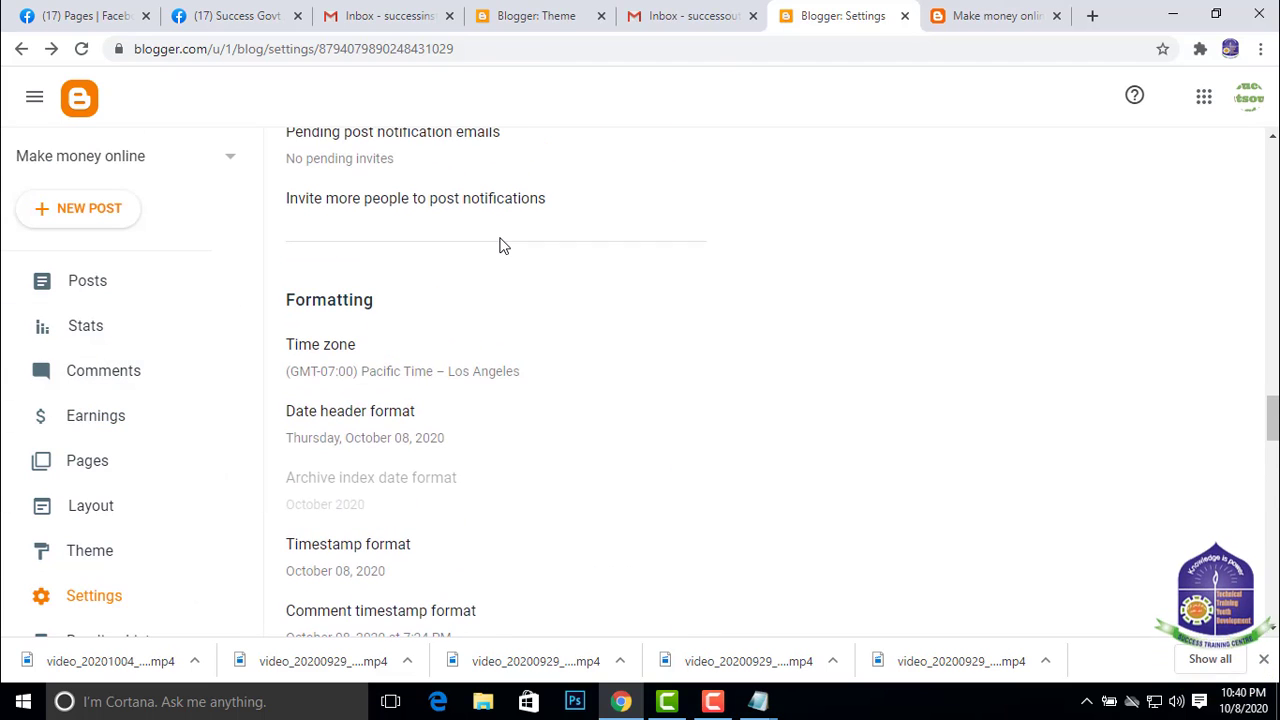
{"action": "scroll", "coordinate": [520, 232], "scroll_direction": "down", "scroll_amount": 6}
{"action": "scroll", "coordinate": [546, 220], "scroll_direction": "down", "scroll_amount": 5}
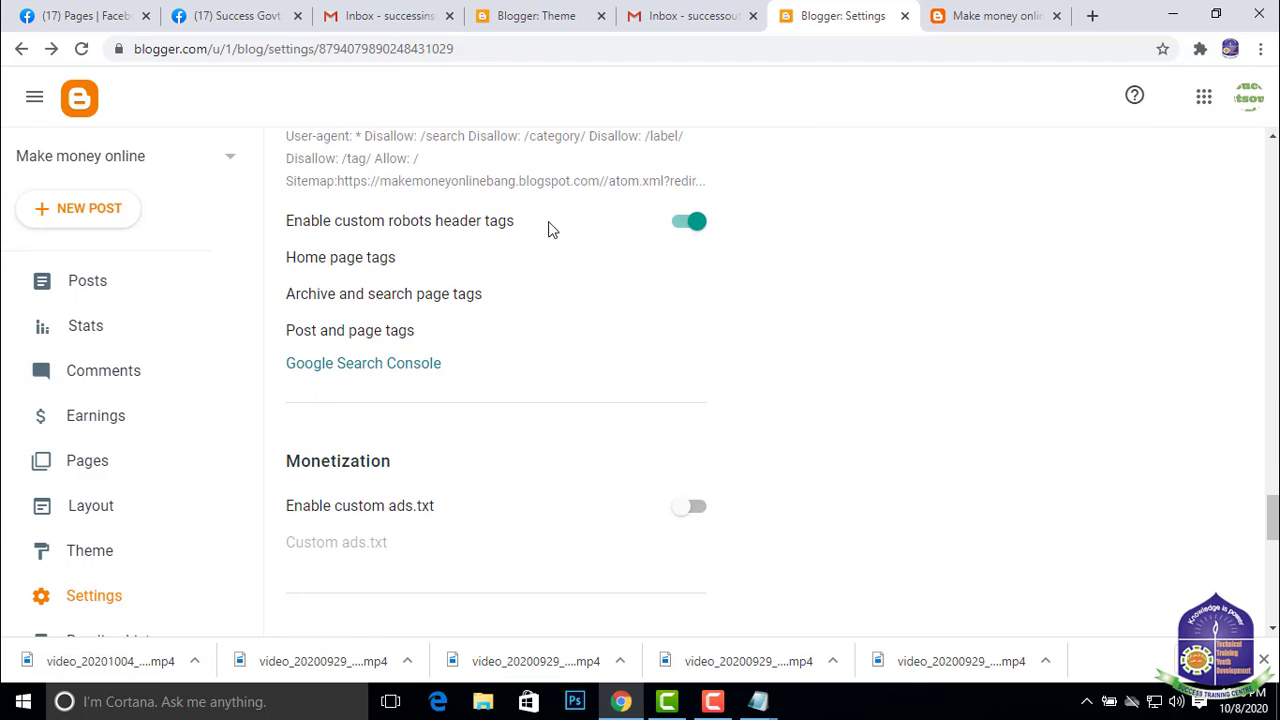
{"action": "scroll", "coordinate": [551, 229], "scroll_direction": "up", "scroll_amount": 2}
{"action": "scroll", "coordinate": [463, 335], "scroll_direction": "down", "scroll_amount": 3}
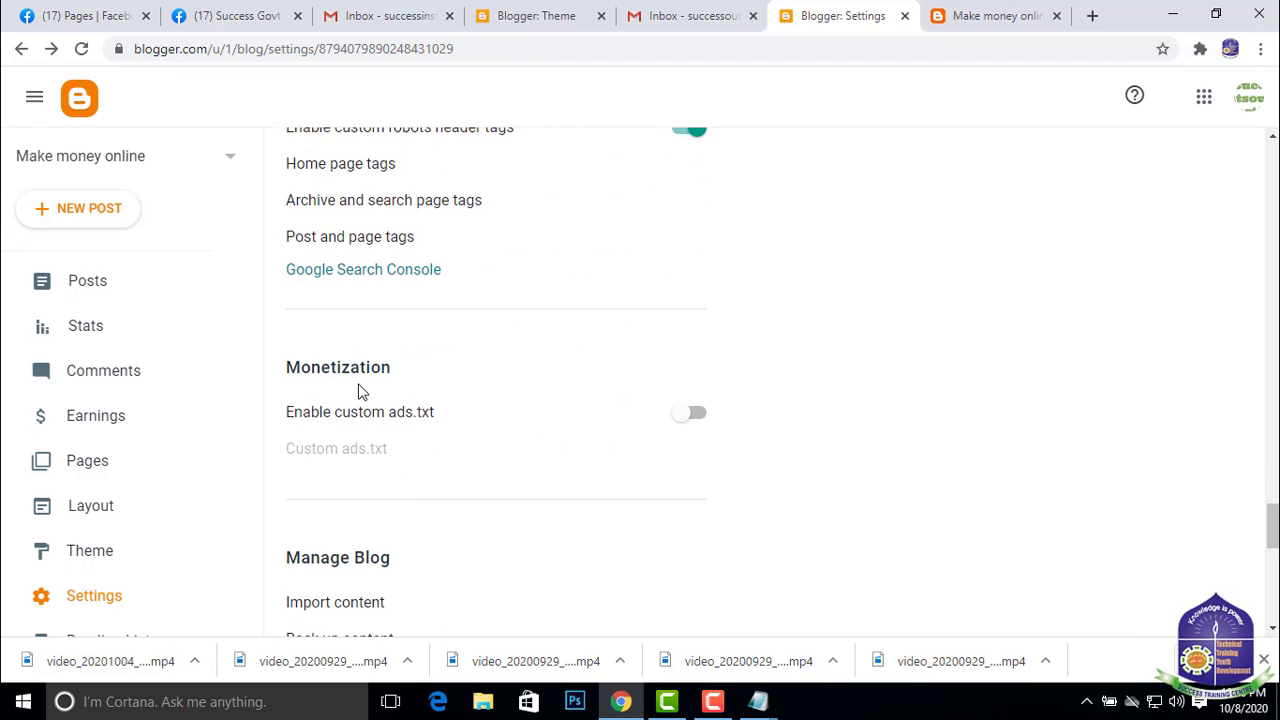
Copy the blog's address makemoneyonlinebang.blogspot.com from the live blog and open Google Search Console from the Blogger crawler settings
{"action": "left_click", "coordinate": [387, 270]}
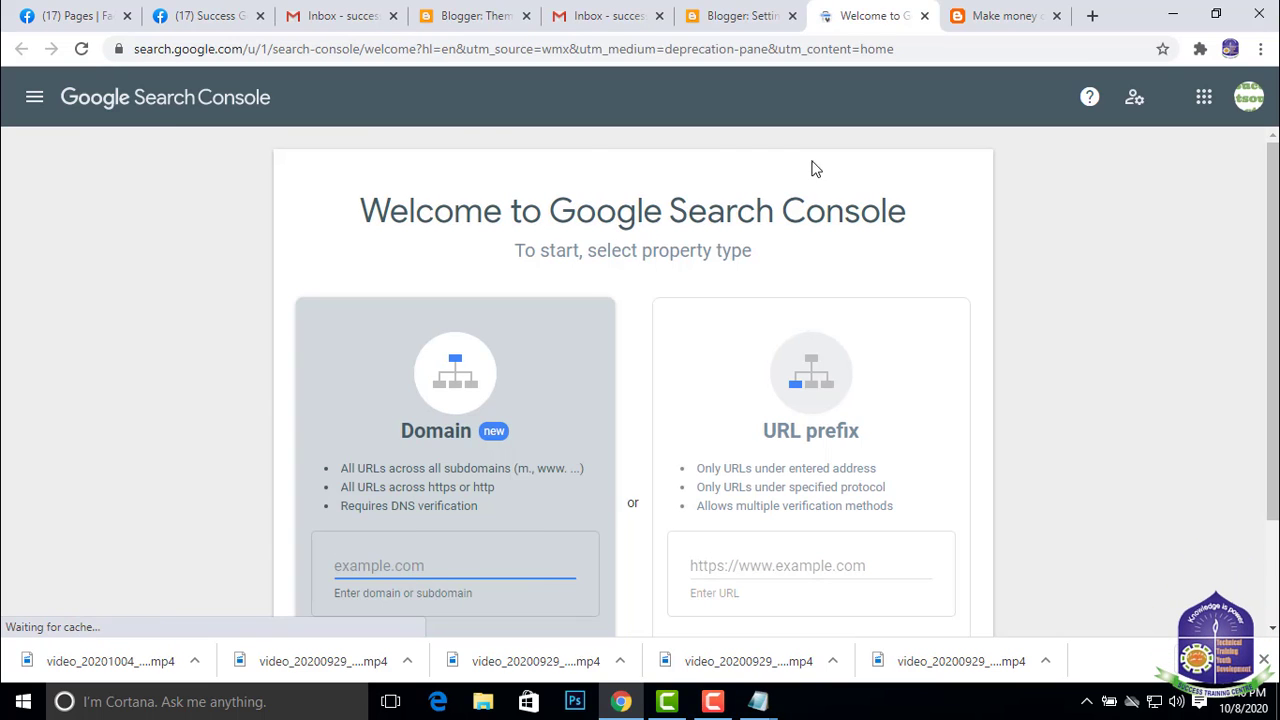
{"action": "left_click", "coordinate": [730, 18]}
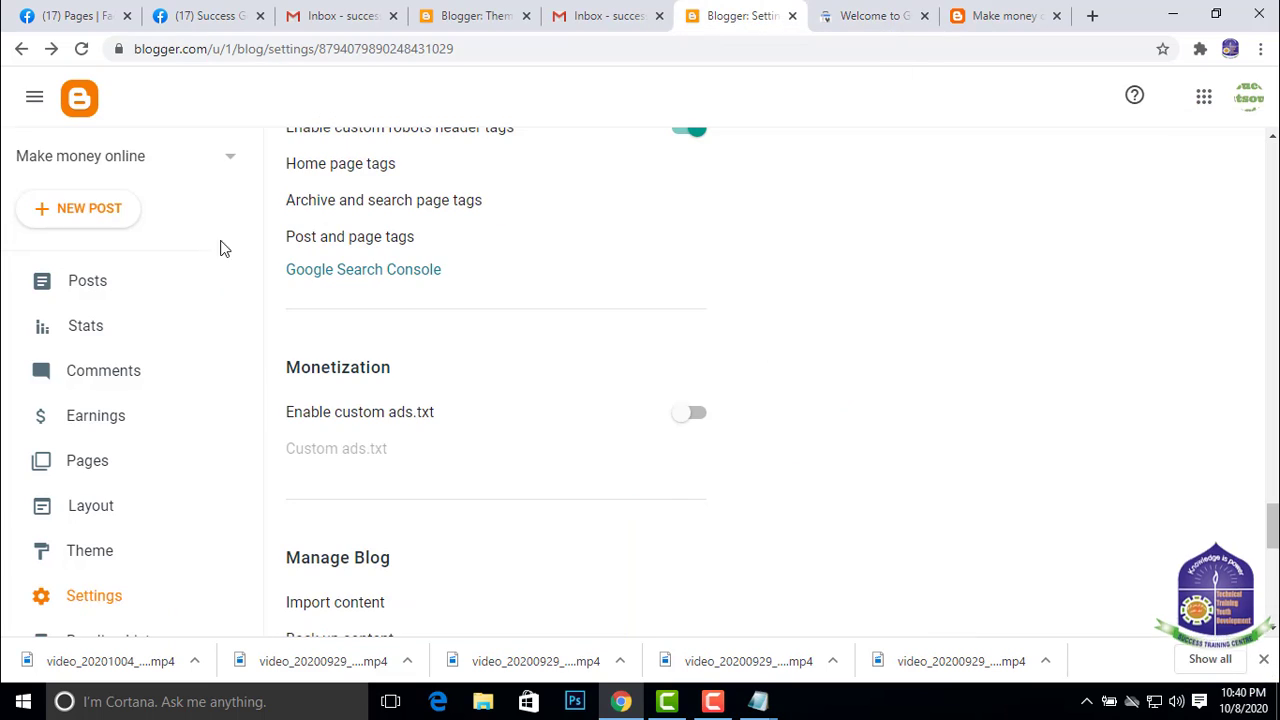
{"action": "scroll", "coordinate": [97, 463], "scroll_direction": "down", "scroll_amount": 2}
{"action": "left_click", "coordinate": [100, 508]}
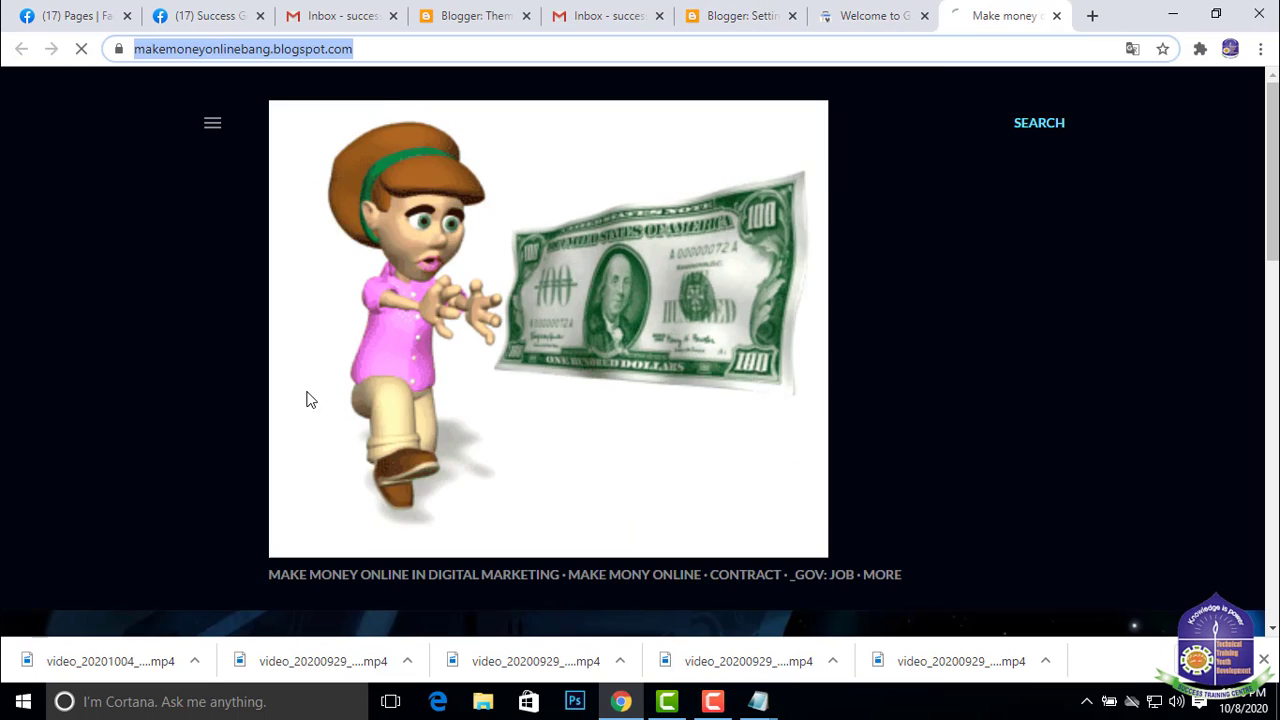
{"action": "left_click", "coordinate": [923, 16]}
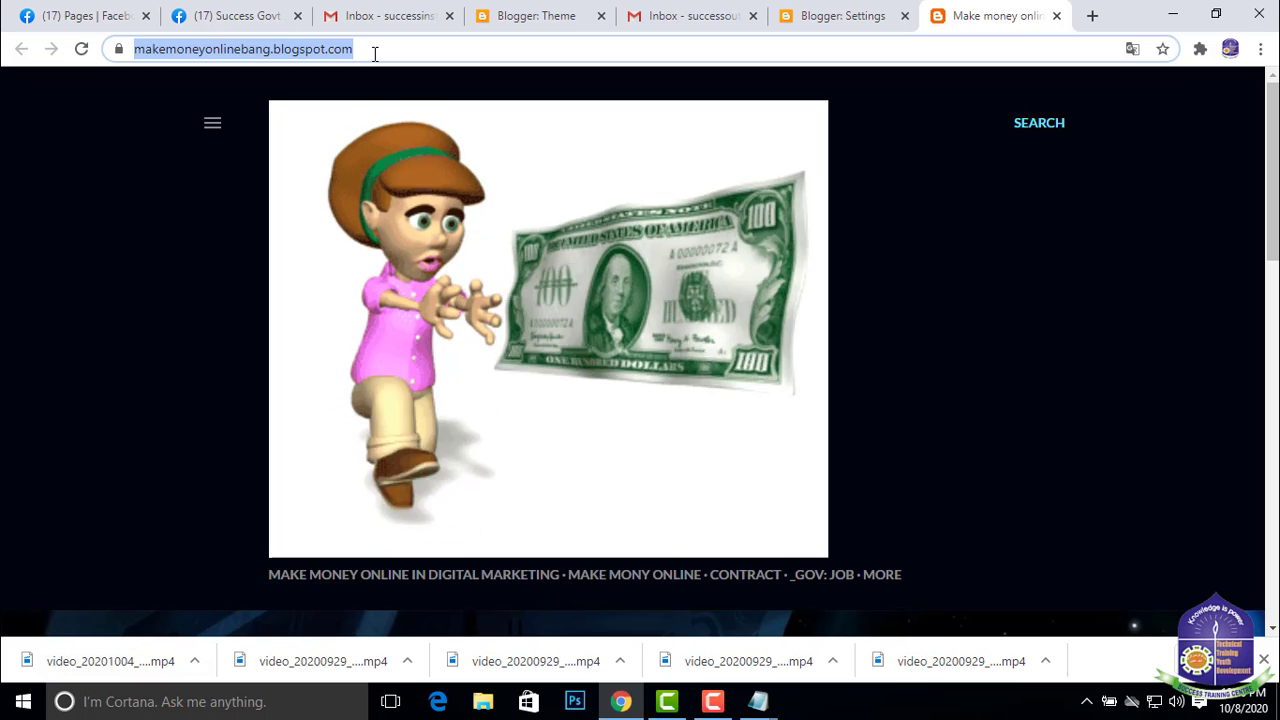
{"action": "left_click", "coordinate": [814, 20]}
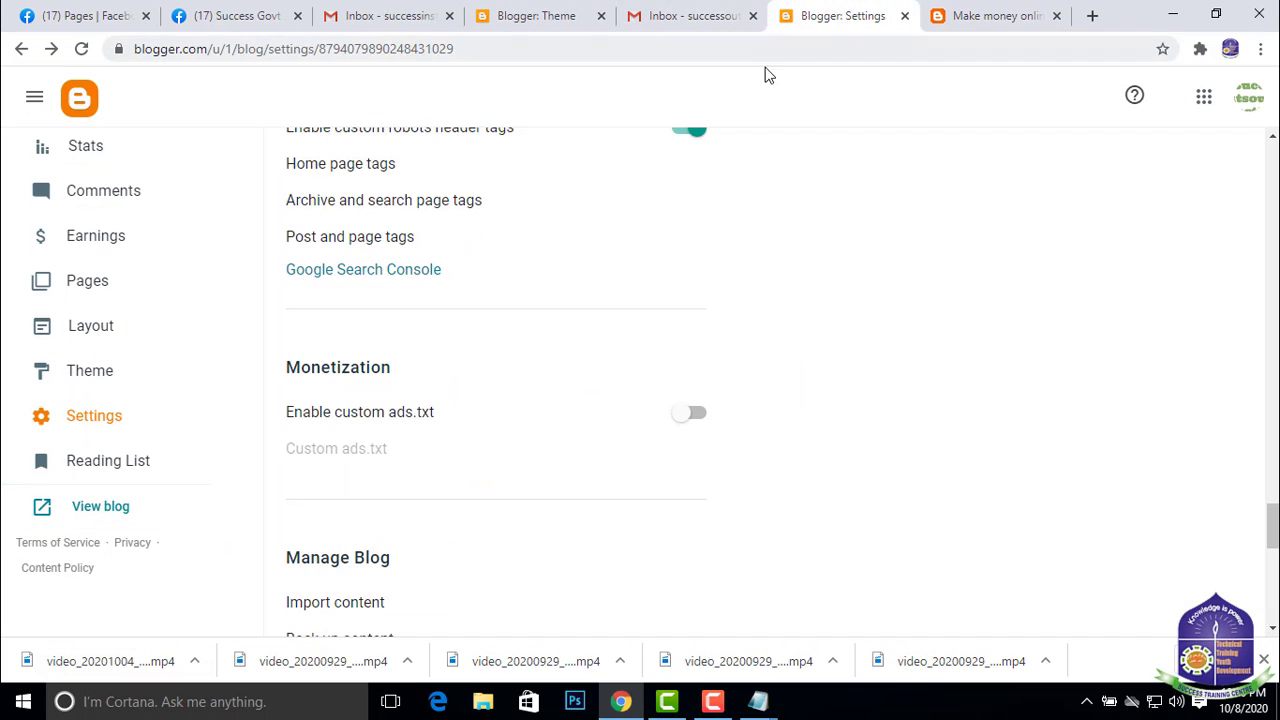
{"action": "left_click", "coordinate": [960, 17]}
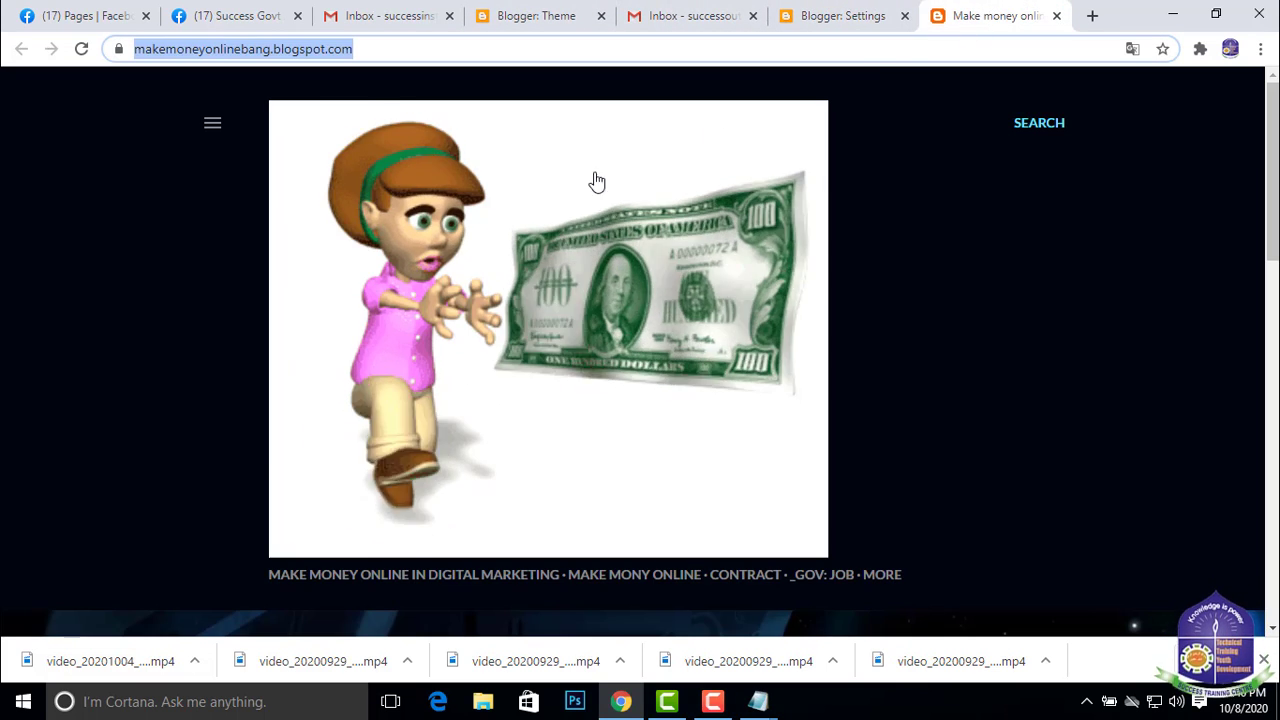
{"action": "left_click", "coordinate": [837, 15]}
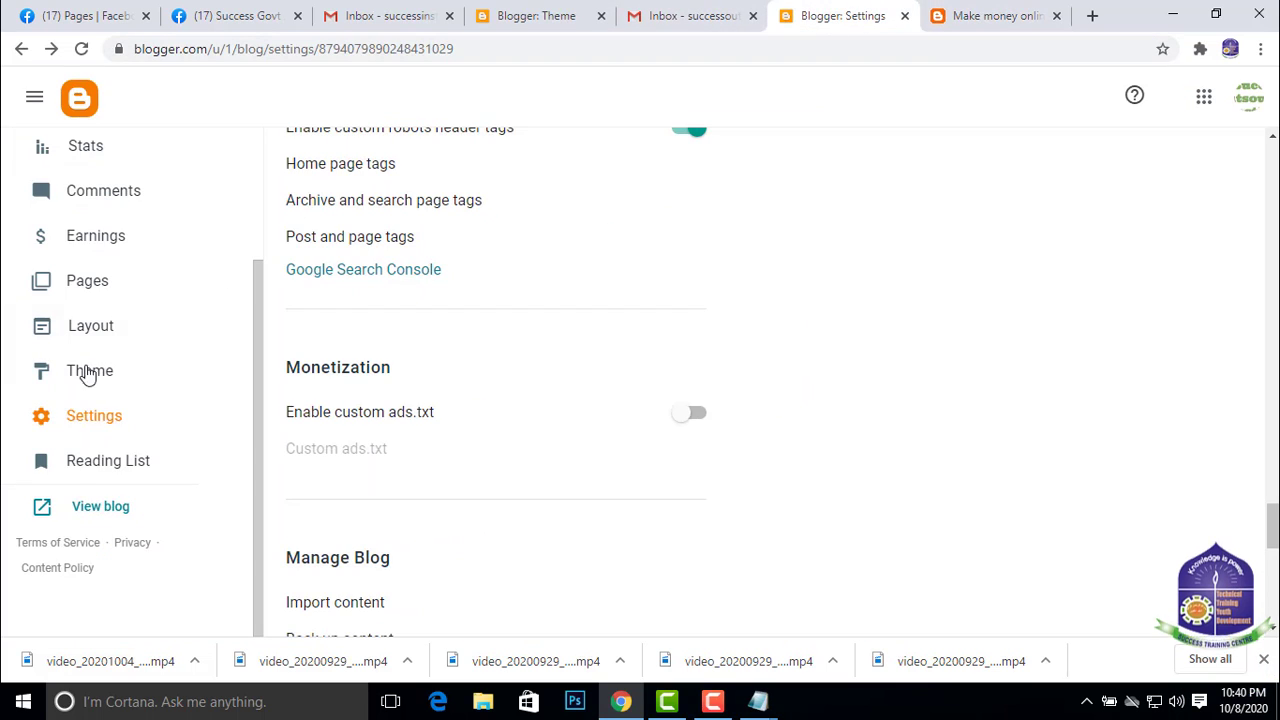
{"action": "left_click", "coordinate": [397, 270]}
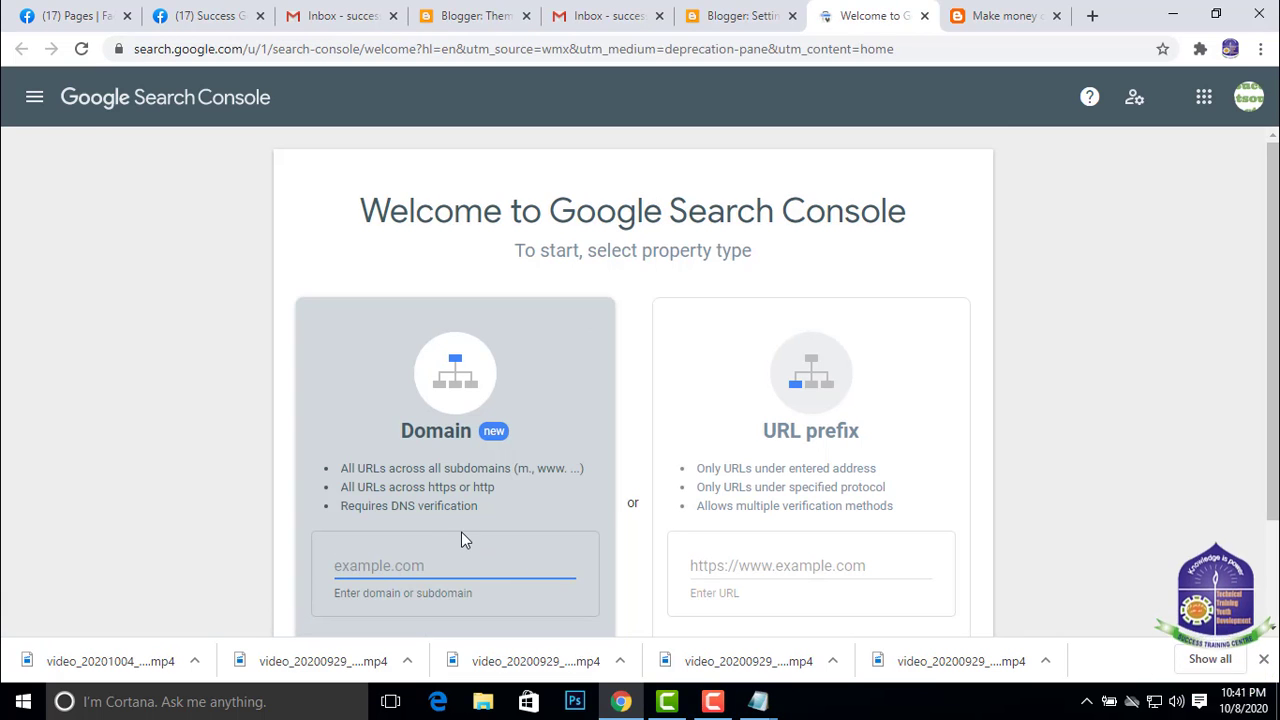
{"action": "key", "text": "ctrl+v"}
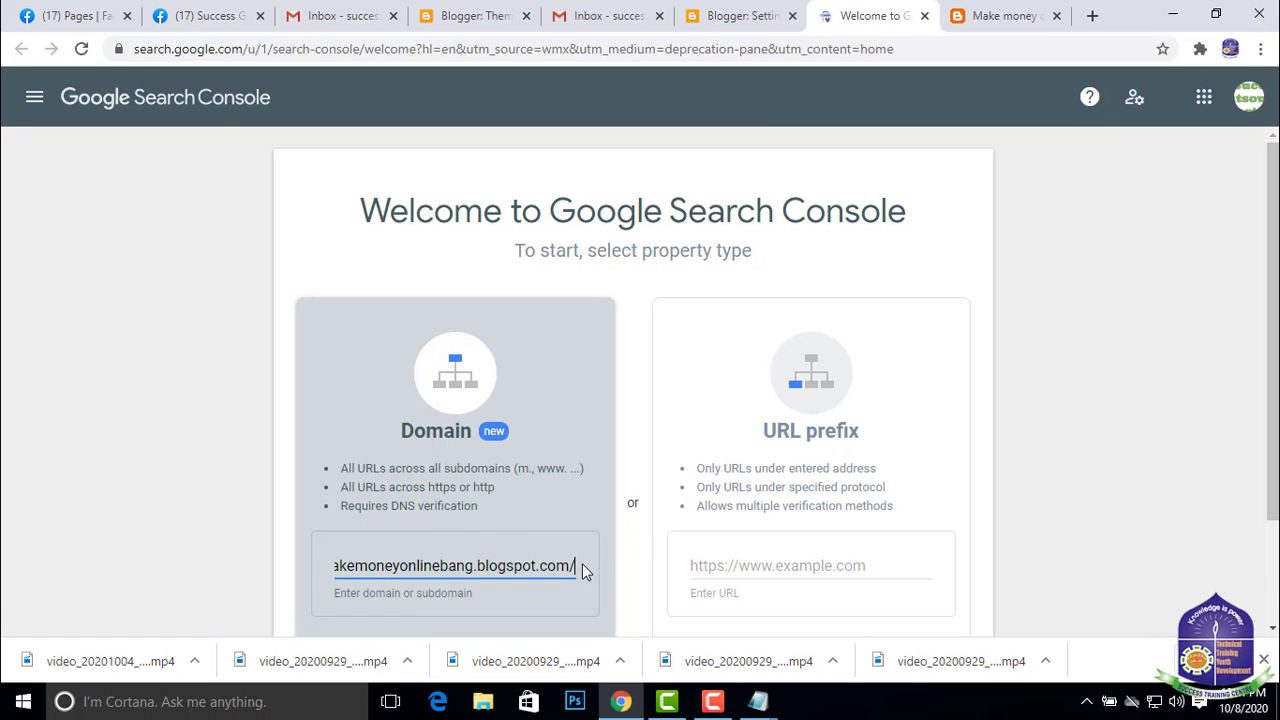
{"action": "key", "text": "BackSpace"}
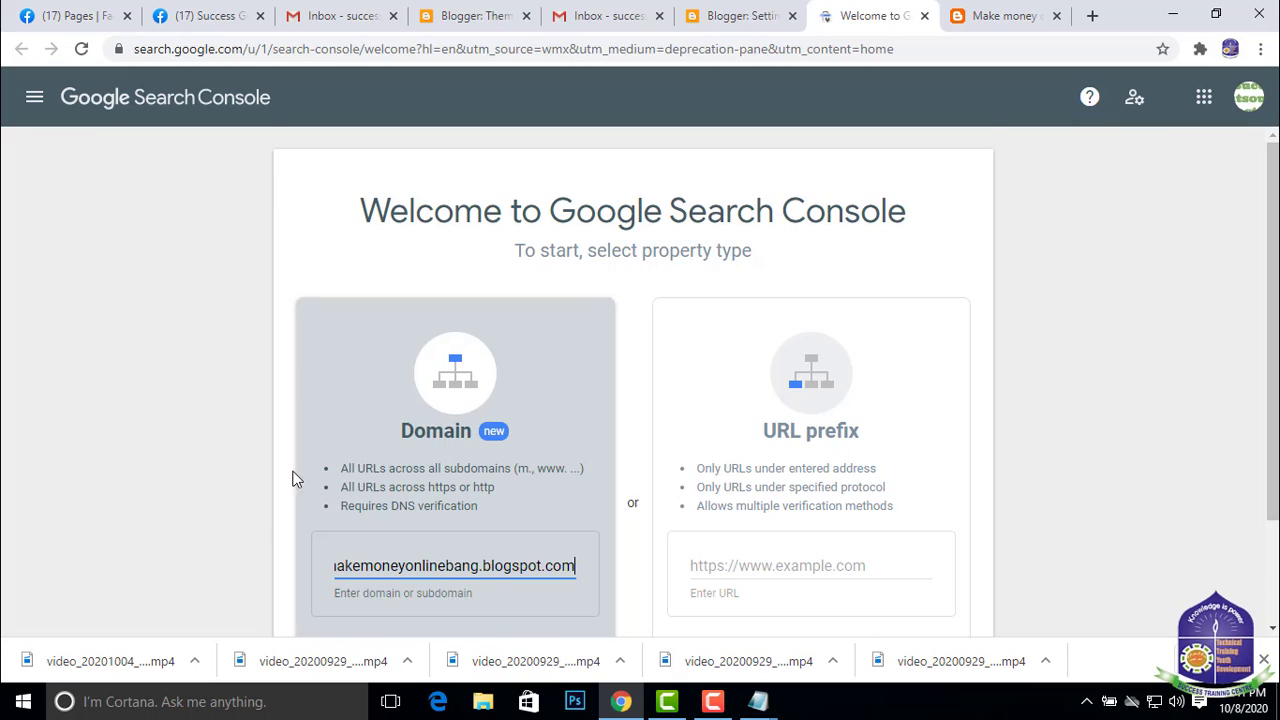
{"action": "scroll", "coordinate": [496, 451], "scroll_direction": "down", "scroll_amount": 3}
{"action": "left_click", "coordinate": [522, 475]}
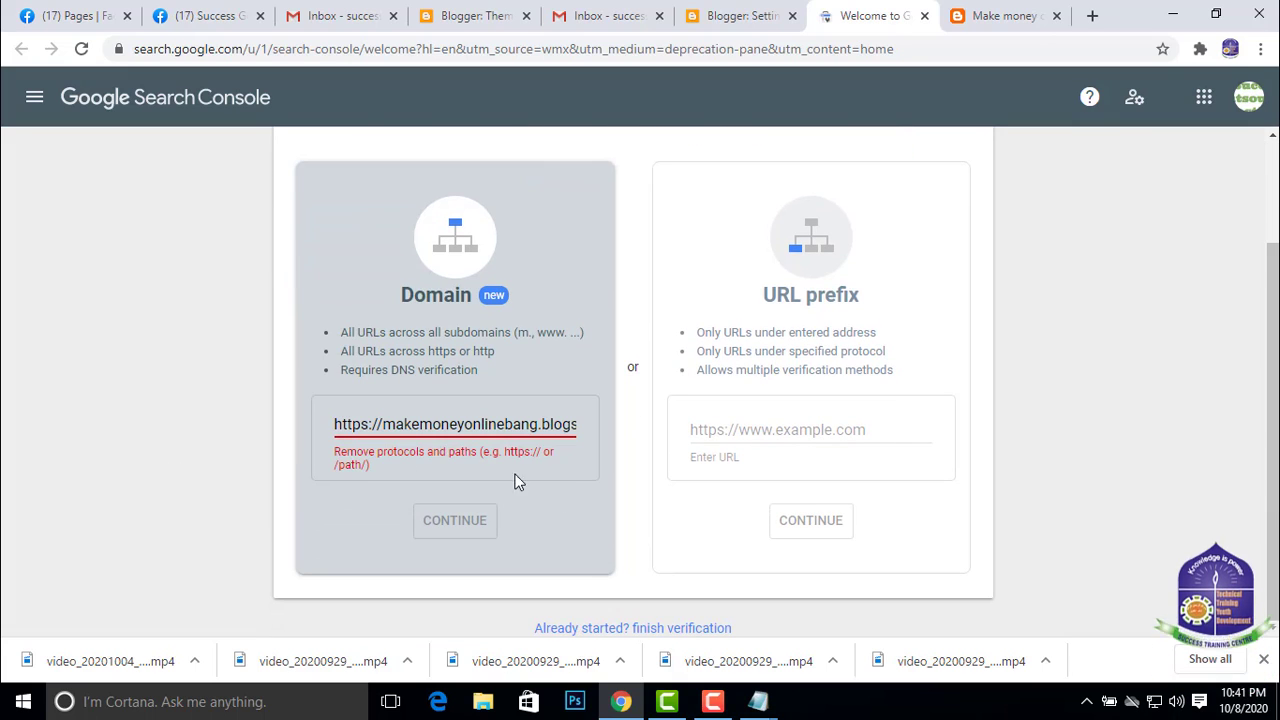
{"action": "left_click", "coordinate": [372, 425]}
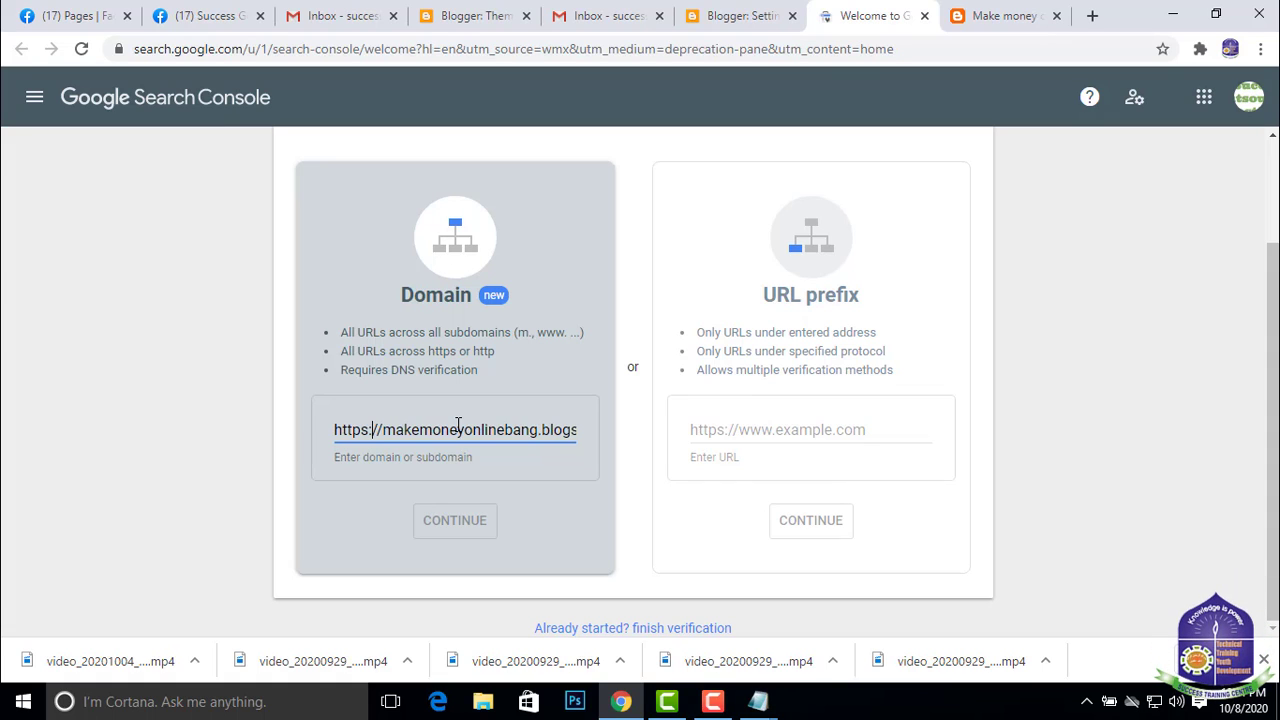
{"action": "key", "text": "BackSpace"}
{"action": "key", "text": "BackSpace"}
{"action": "key", "text": "BackSpace"}
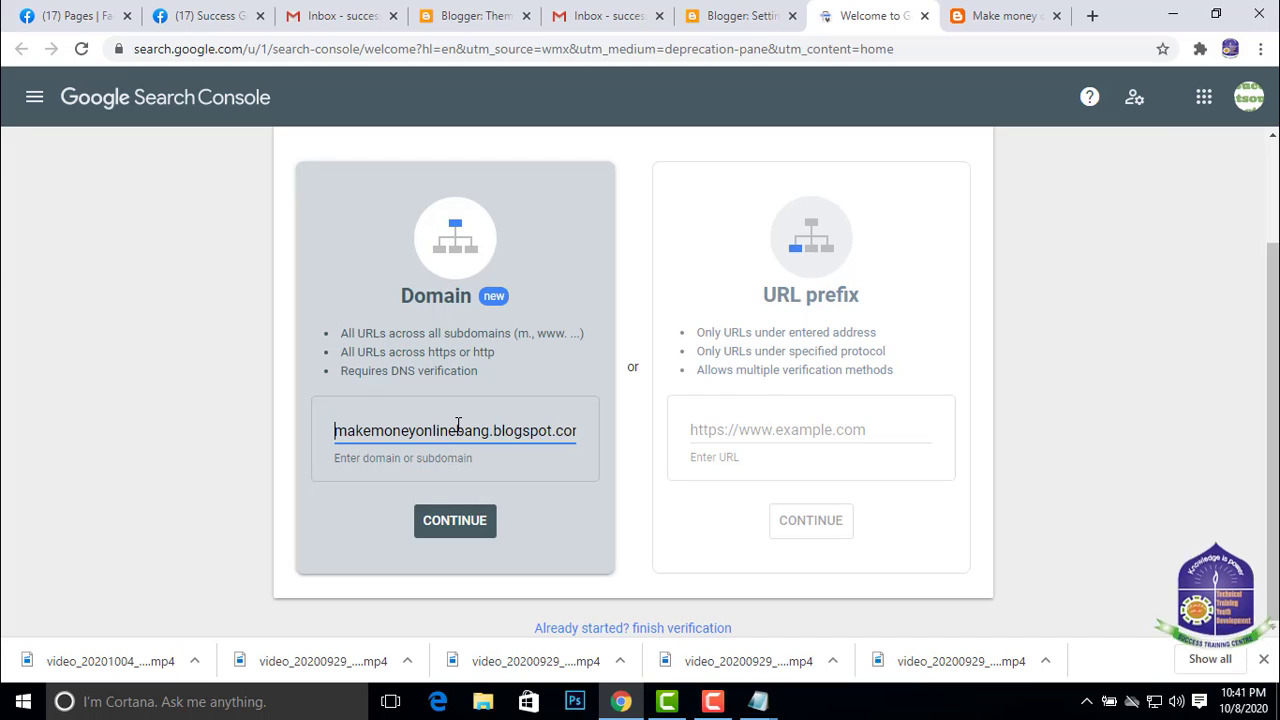
{"action": "type", "text": "www."}
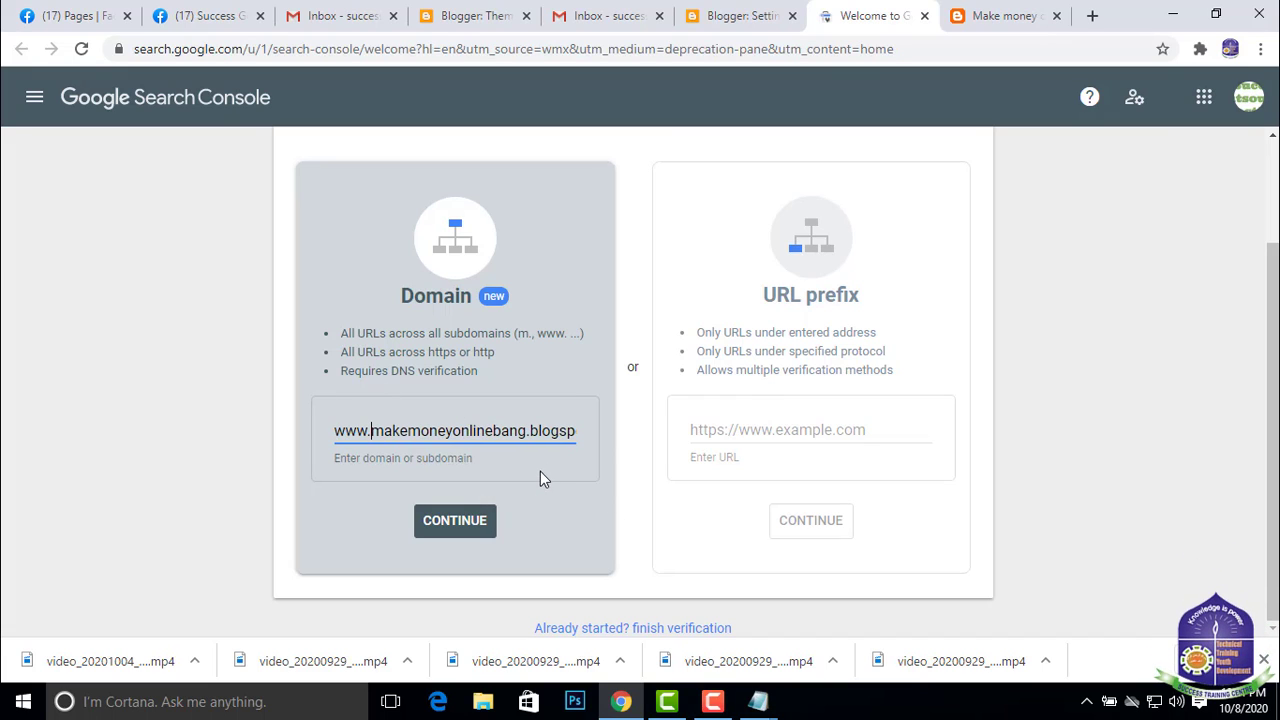
{"action": "key", "text": "Right"}
{"action": "key", "text": "Right"}
{"action": "key", "text": "Right"}
{"action": "key", "text": "Right"}
{"action": "key", "text": "Right"}
{"action": "key", "text": "Right"}
{"action": "key", "text": "Right"}
{"action": "key", "text": "Right"}
{"action": "key", "text": "Right"}
{"action": "key", "text": "Right"}
{"action": "key", "text": "Right"}
{"action": "key", "text": "Right"}
{"action": "key", "text": "Right"}
{"action": "key", "text": "Right"}
{"action": "key", "text": "Right"}
{"action": "key", "text": "Right"}
{"action": "key", "text": "Right"}
{"action": "key", "text": "Right"}
{"action": "key", "text": "Right"}
{"action": "key", "text": "Right"}
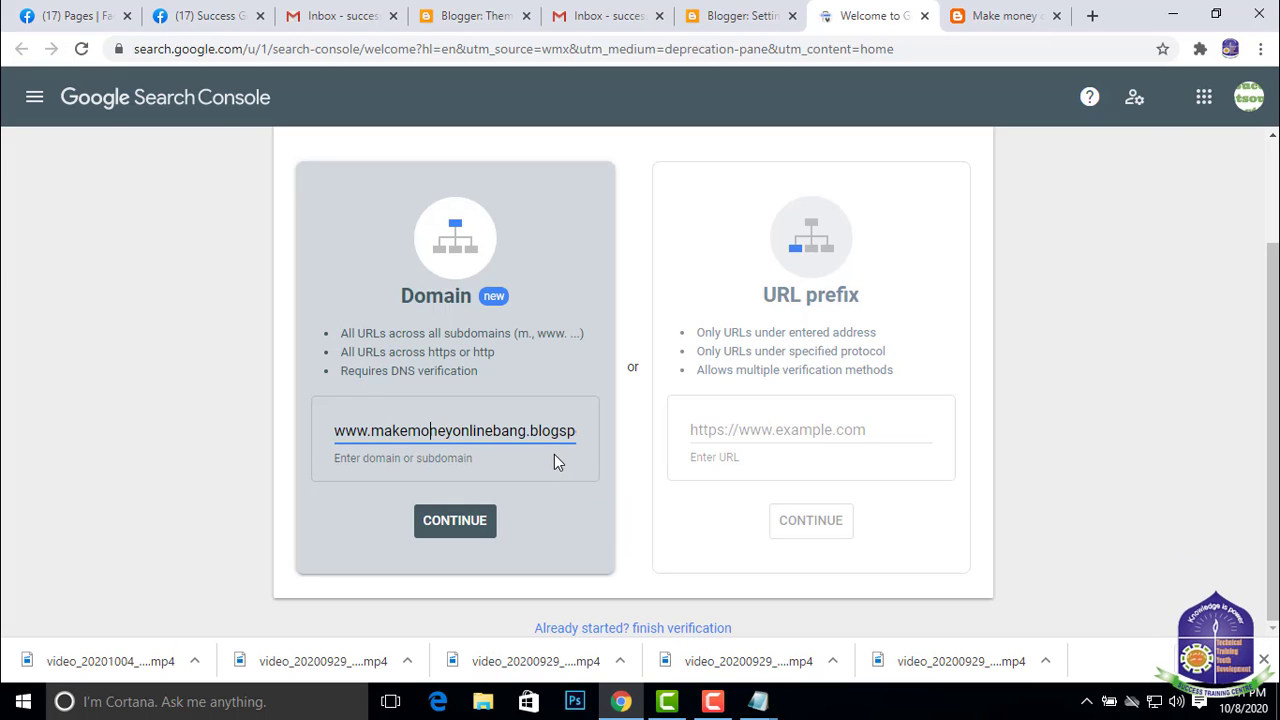
{"action": "key", "text": "Right"}
{"action": "key", "text": "Right"}
{"action": "key", "text": "Right"}
{"action": "key", "text": "Right"}
{"action": "key", "text": "Right"}
{"action": "key", "text": "Right"}
{"action": "key", "text": "Right"}
{"action": "key", "text": "Right"}
{"action": "key", "text": "Right"}
{"action": "key", "text": "Right"}
{"action": "key", "text": "Right"}
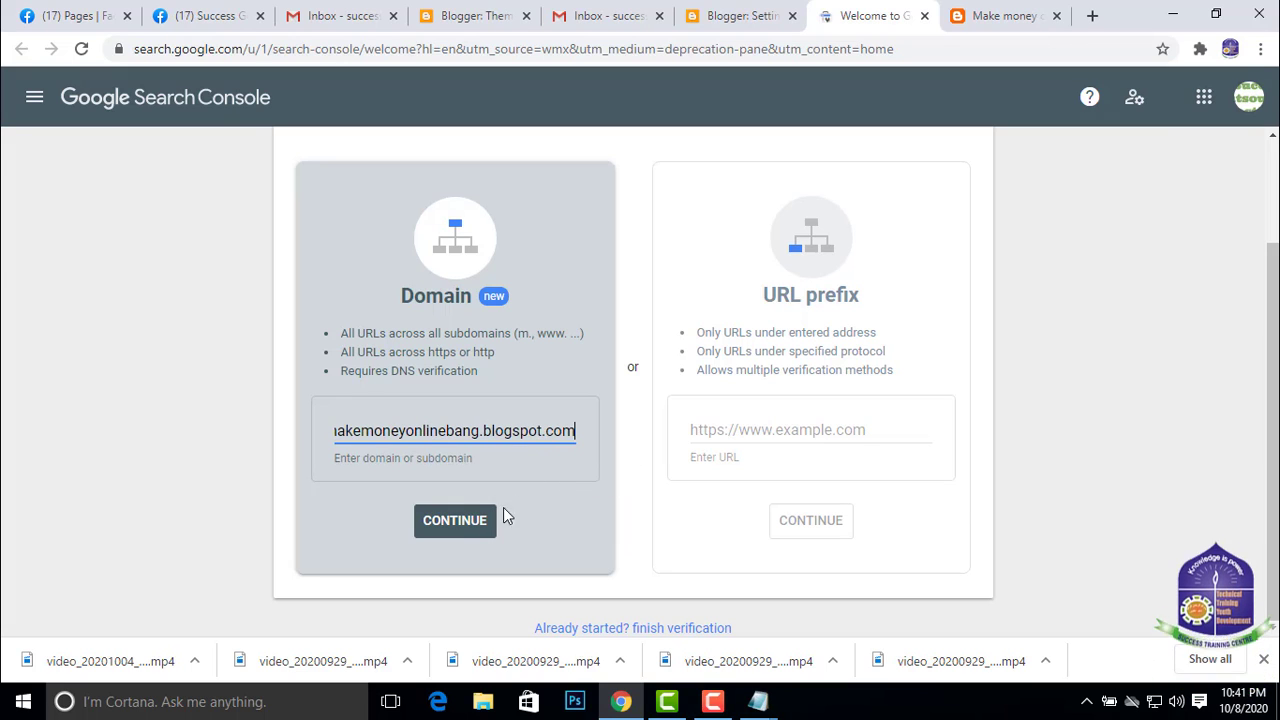
{"action": "left_click", "coordinate": [447, 528]}
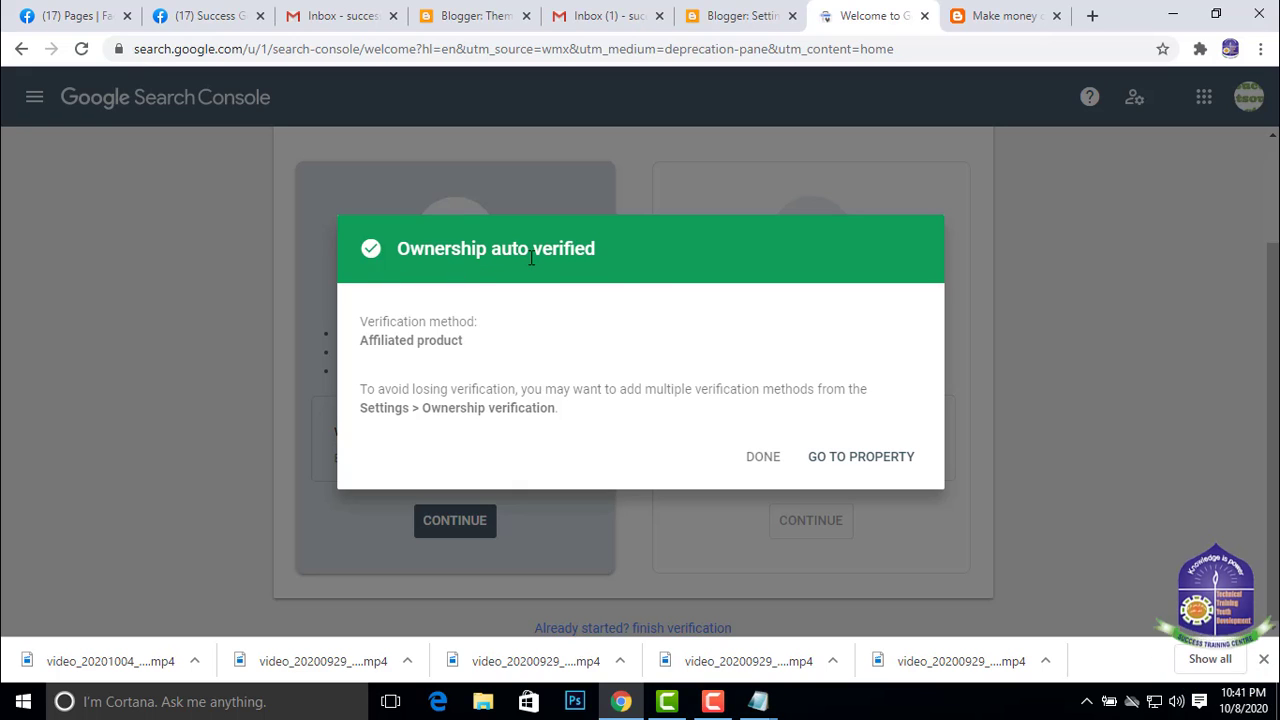
Go to the verified domain property and dismiss its welcome dialog and the Overview introduction
{"action": "left_click", "coordinate": [893, 462]}
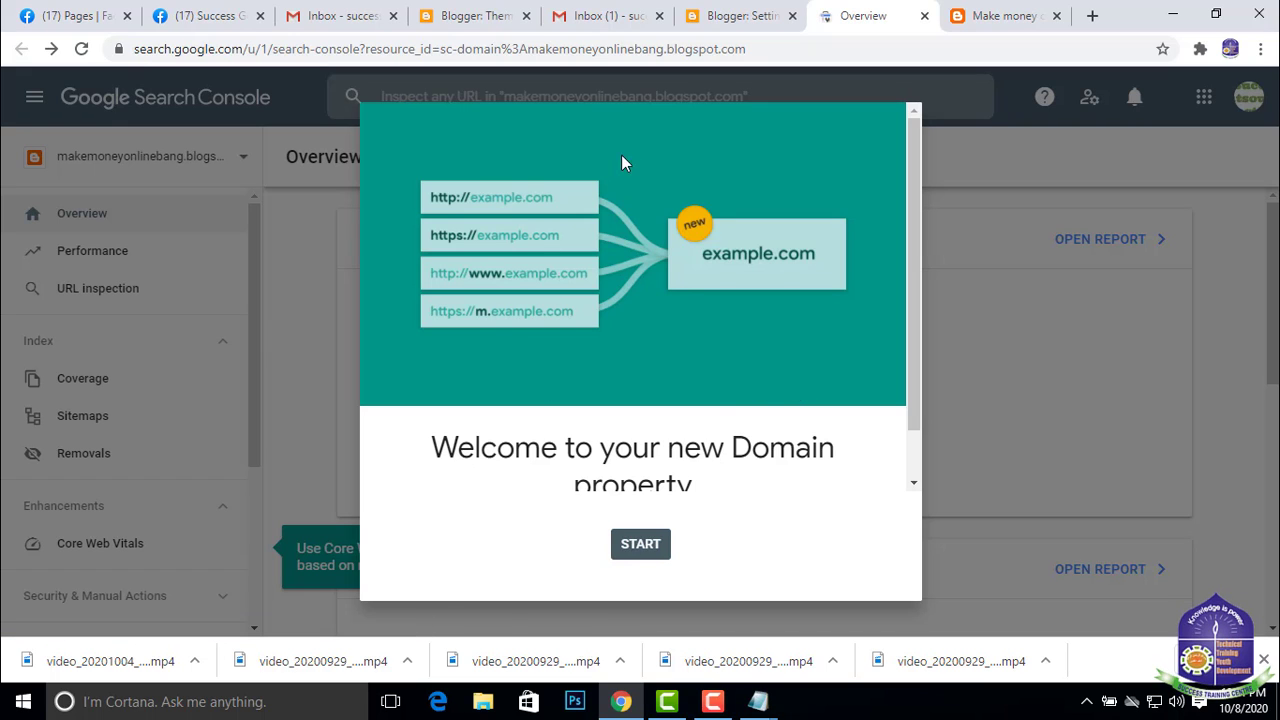
{"action": "left_click", "coordinate": [640, 548]}
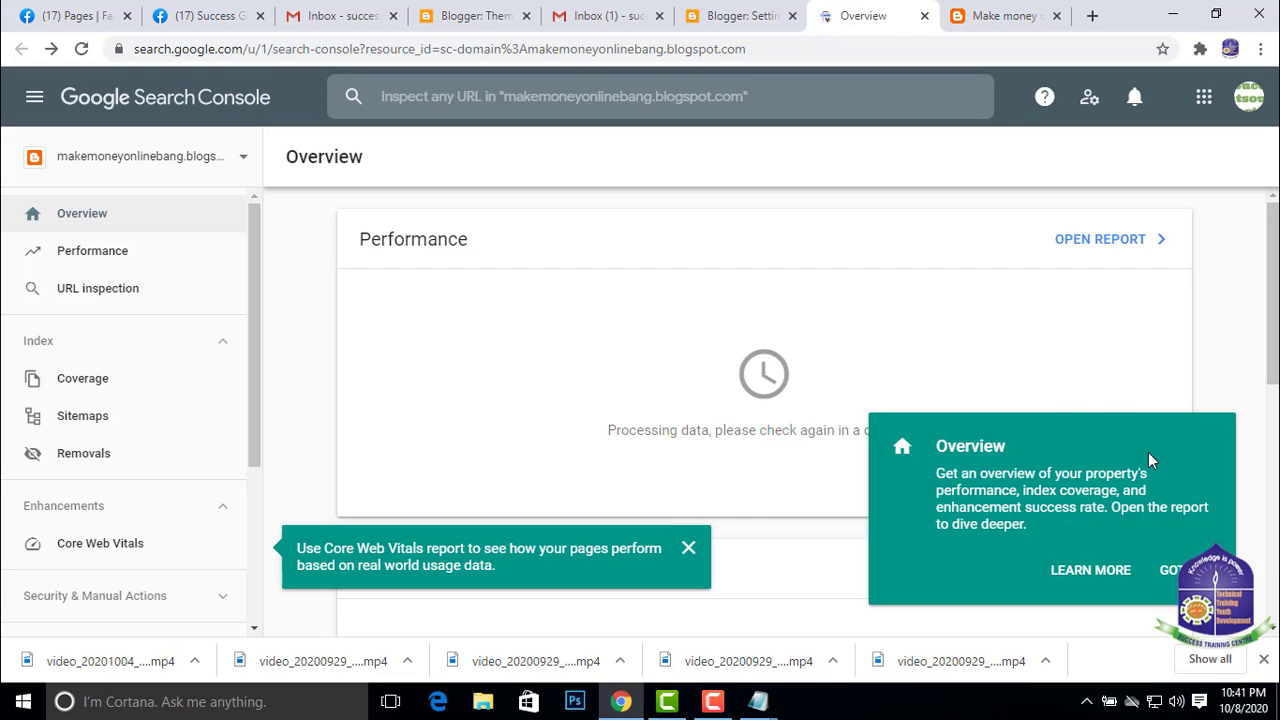
{"action": "left_click", "coordinate": [1180, 572]}
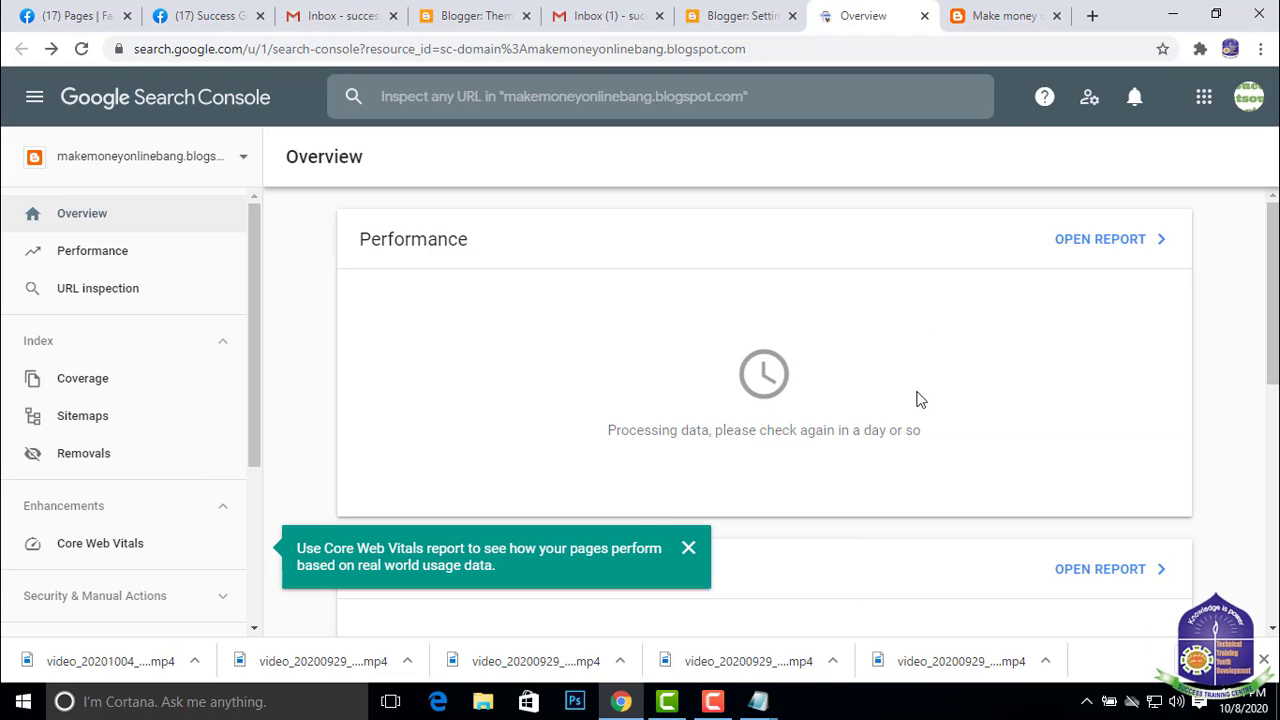
{"action": "scroll", "coordinate": [851, 546], "scroll_direction": "down", "scroll_amount": 2}
{"action": "scroll", "coordinate": [846, 491], "scroll_direction": "up", "scroll_amount": 2}
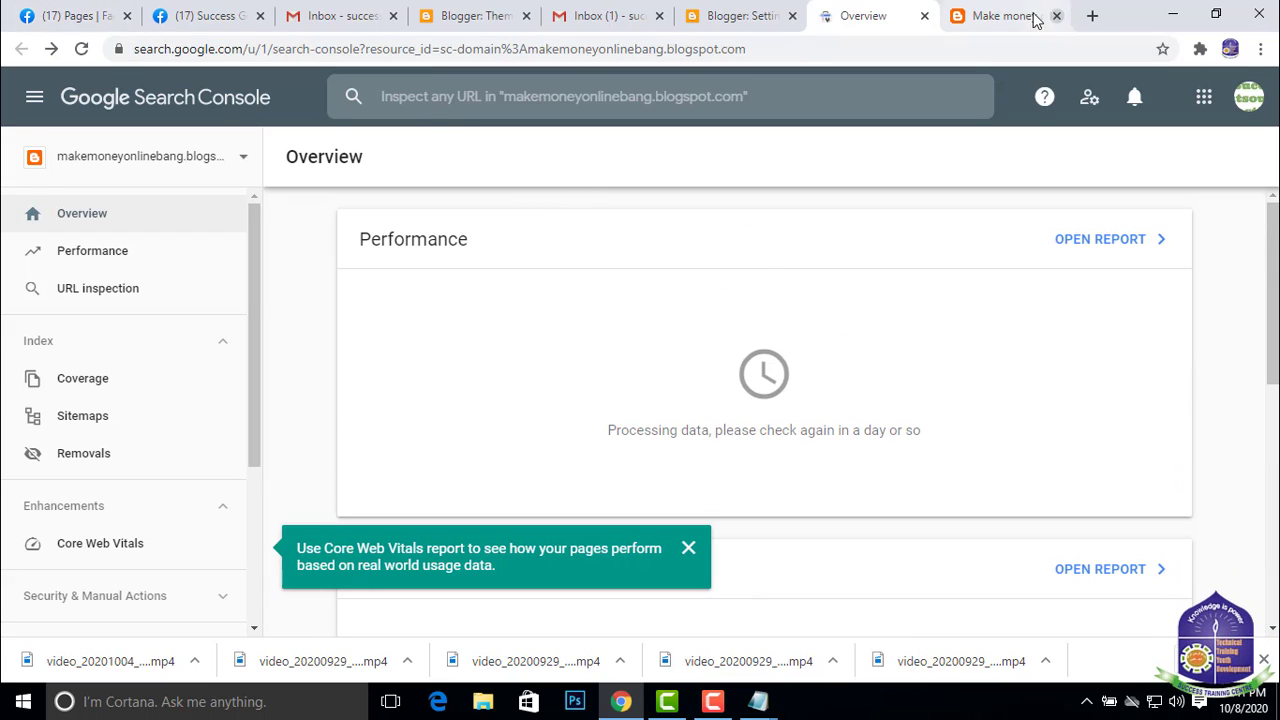
{"action": "left_click", "coordinate": [998, 26]}
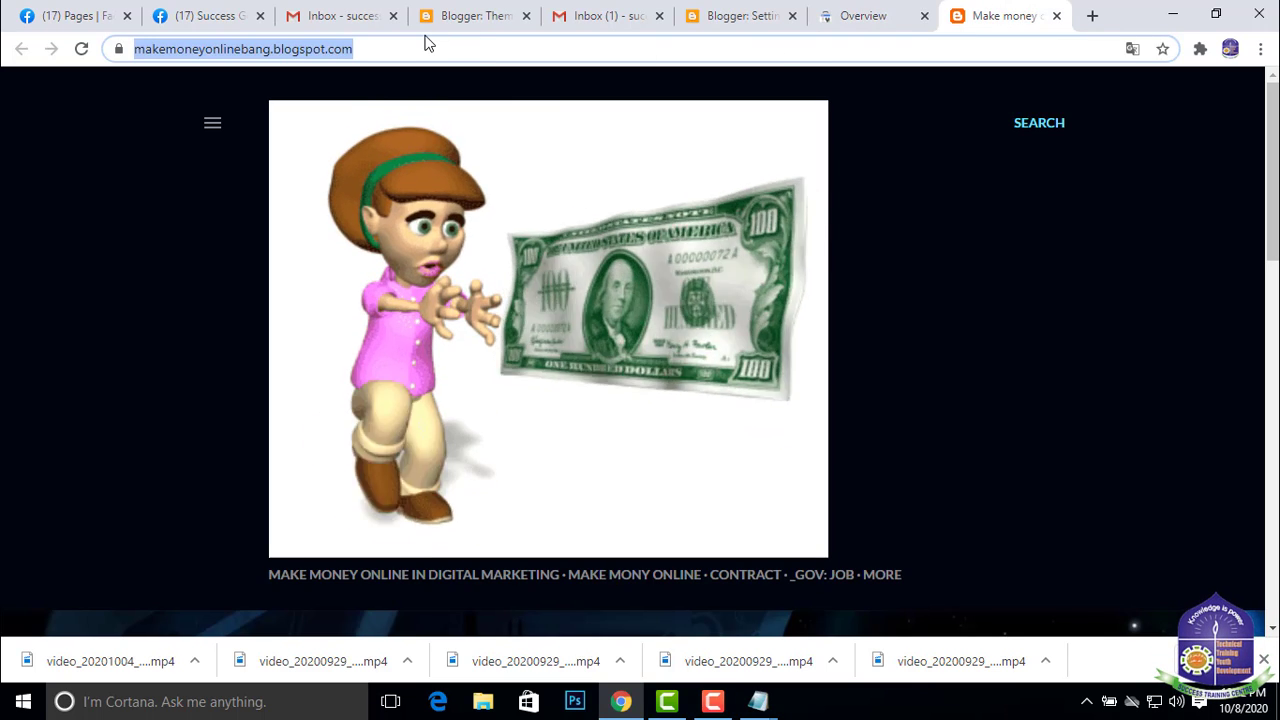
{"action": "left_click", "coordinate": [863, 21]}
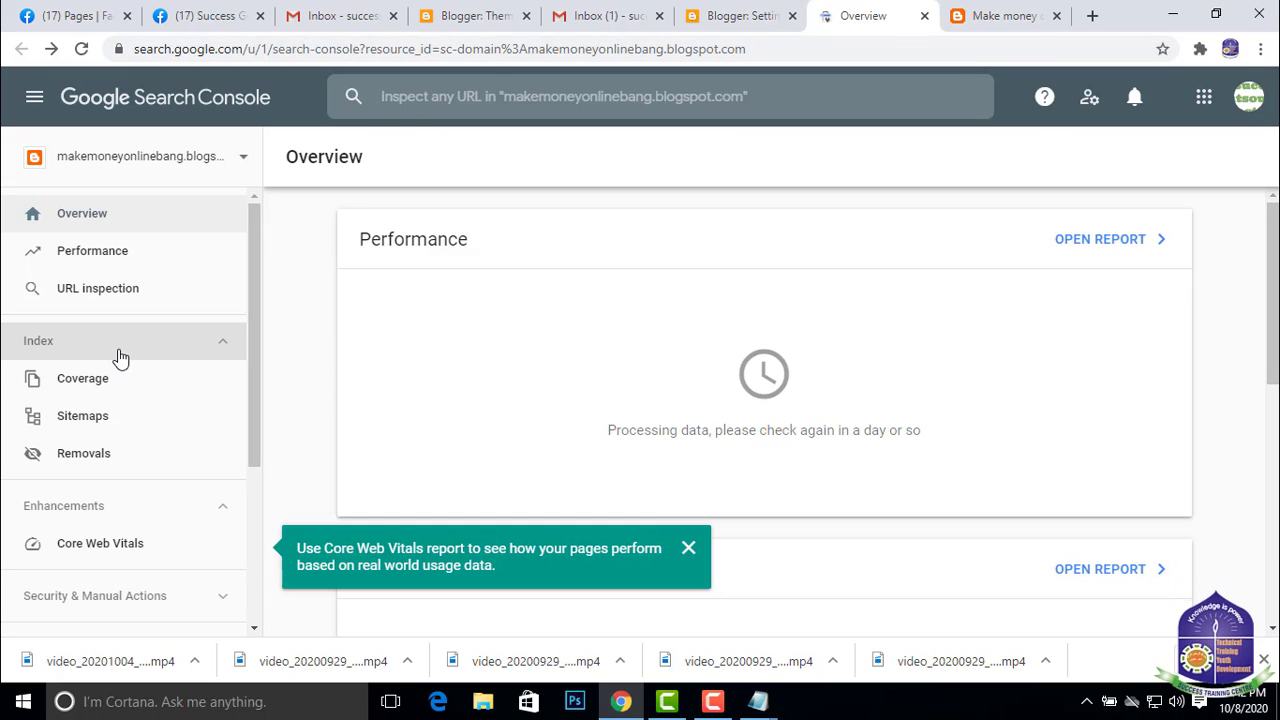
{"action": "scroll", "coordinate": [131, 357], "scroll_direction": "down", "scroll_amount": 2}
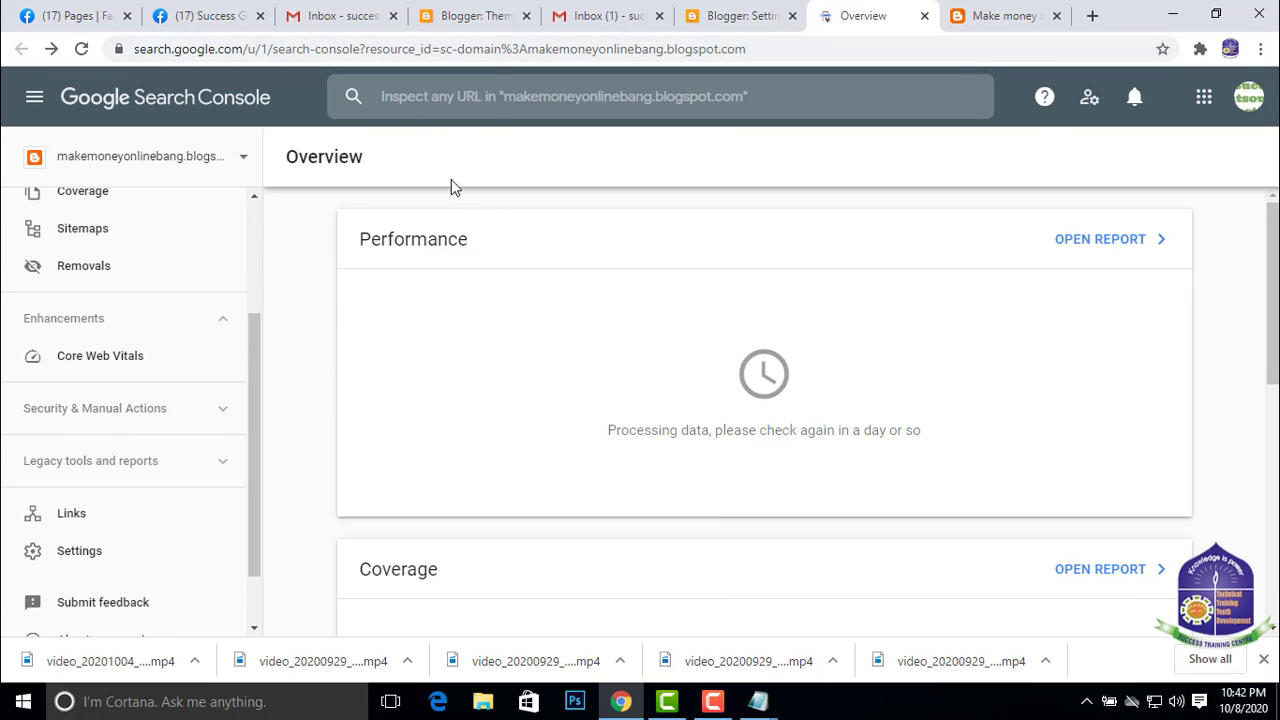
{"action": "left_click", "coordinate": [501, 95]}
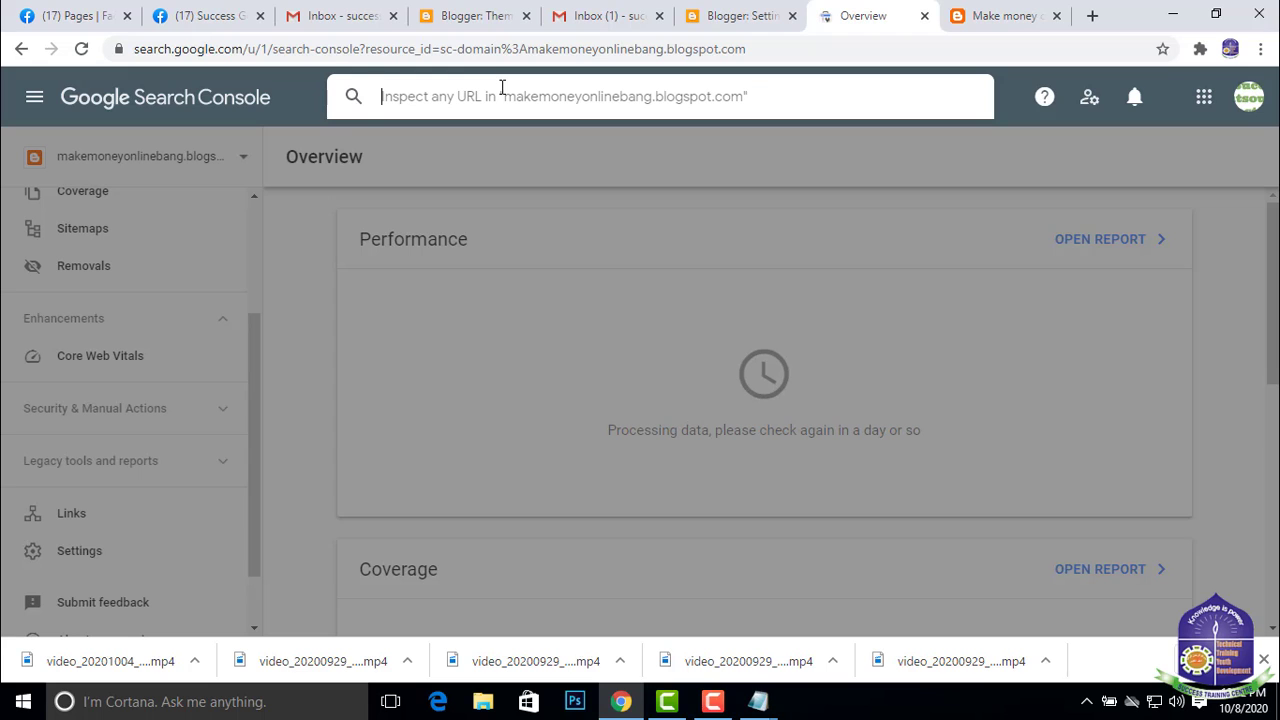
{"action": "type", "text": "https://makemoneyonlinebang.blogspot.com/"}
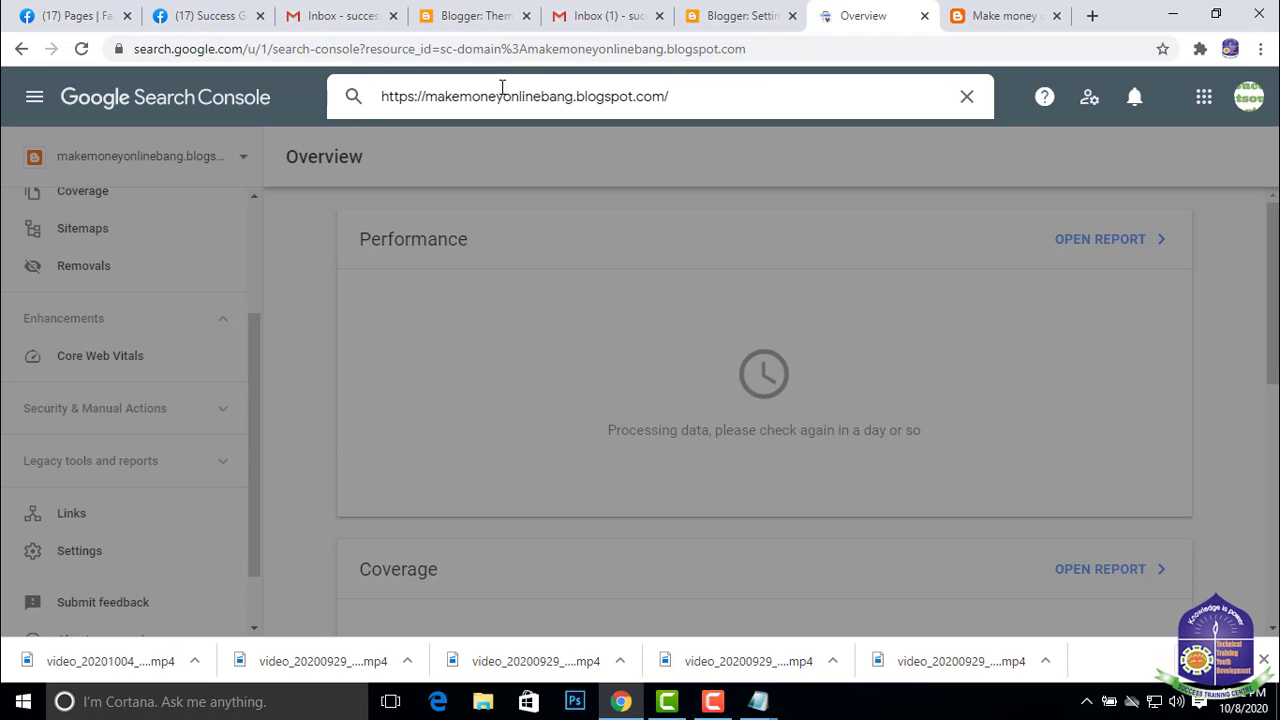
{"action": "key", "text": "Return"}
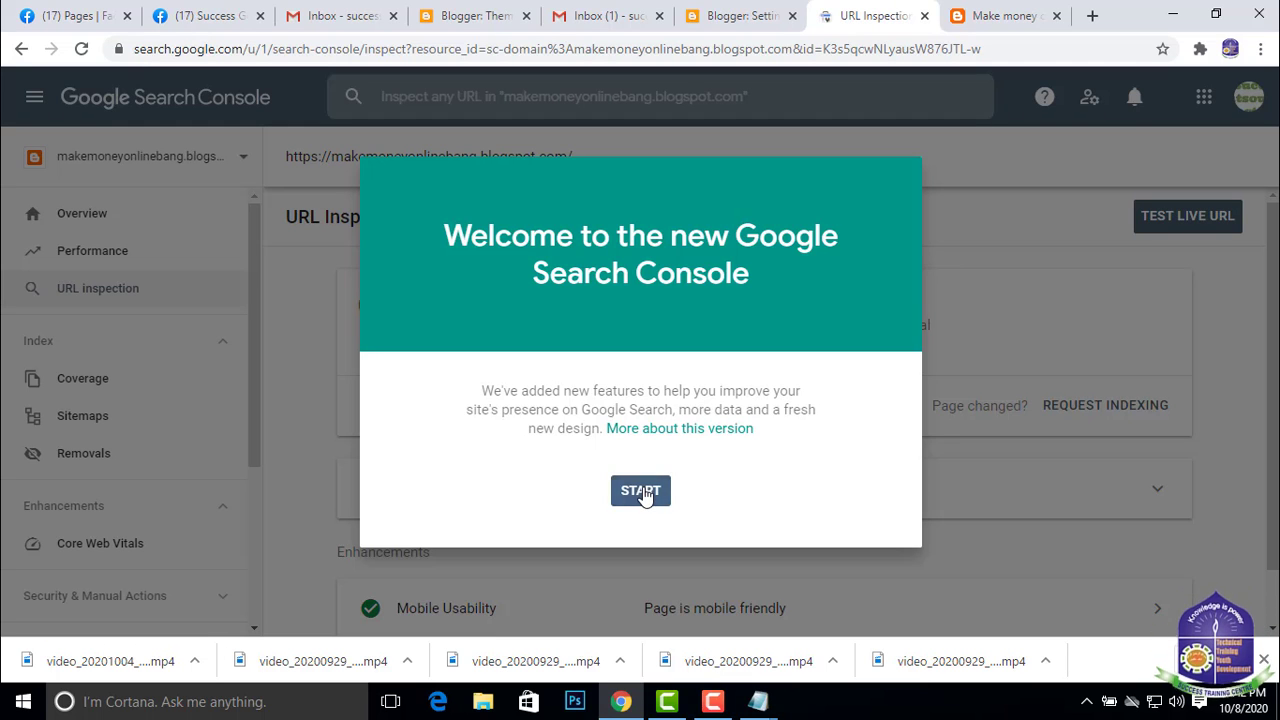
{"action": "left_click", "coordinate": [643, 491]}
{"action": "left_click", "coordinate": [1180, 571]}
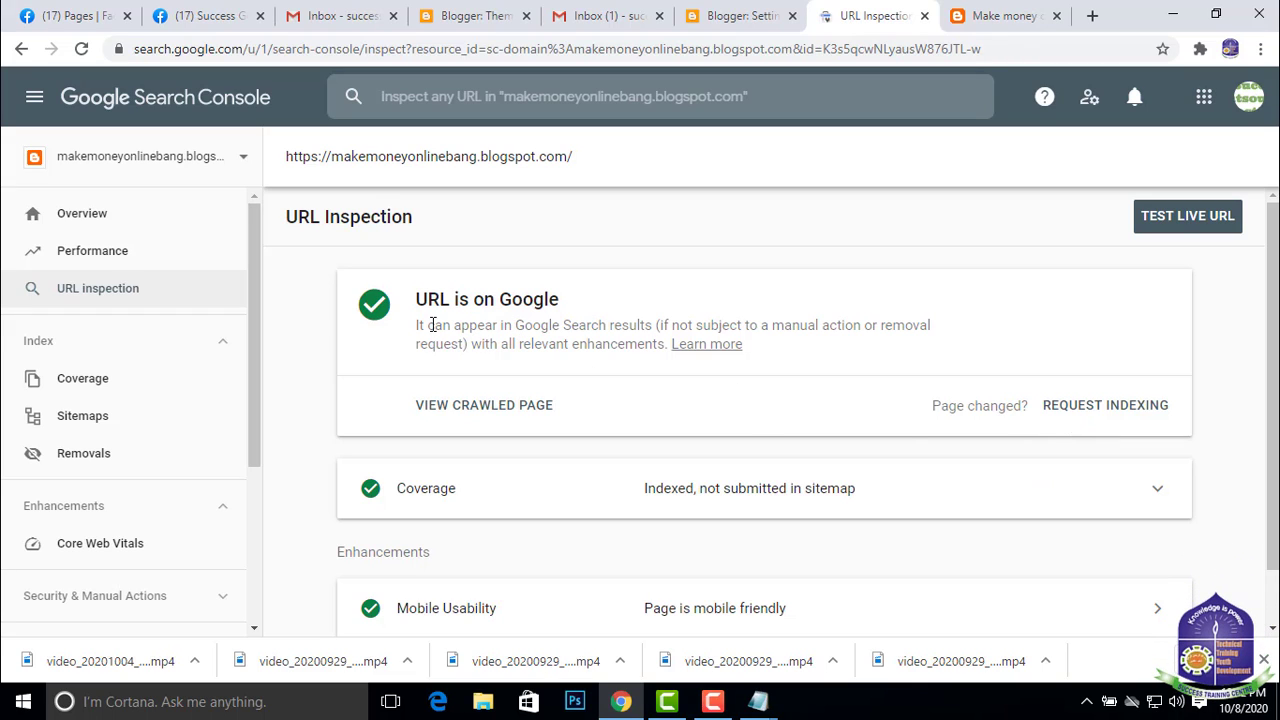
Request indexing for the inspected blog address and close the confirmation
{"action": "left_click", "coordinate": [1086, 405]}
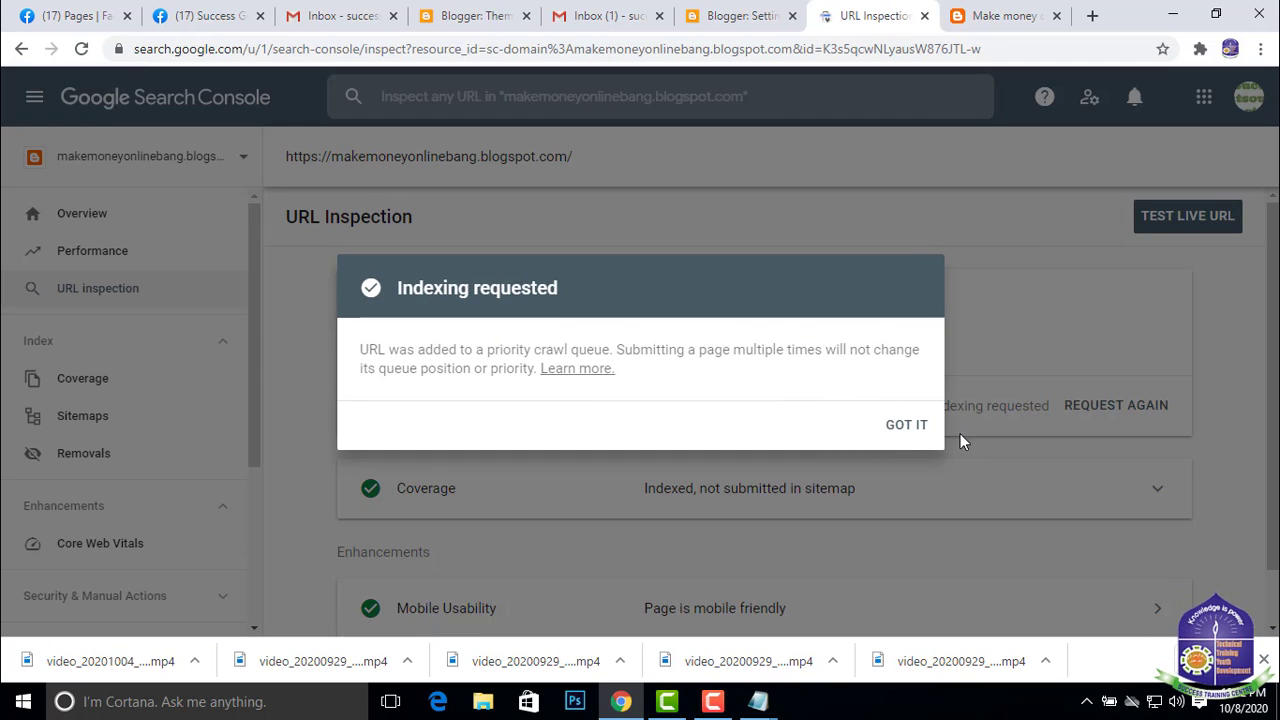
{"action": "left_click", "coordinate": [905, 428]}
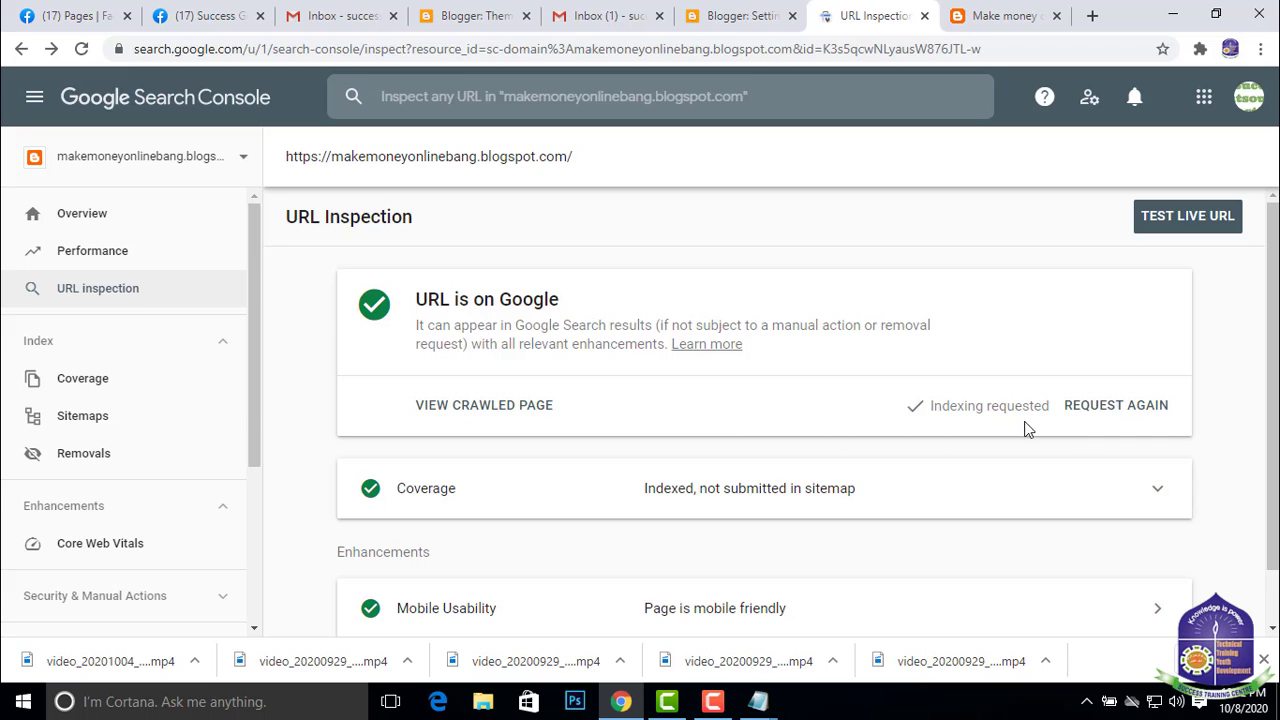
{"action": "scroll", "coordinate": [1022, 455], "scroll_direction": "down", "scroll_amount": 1}
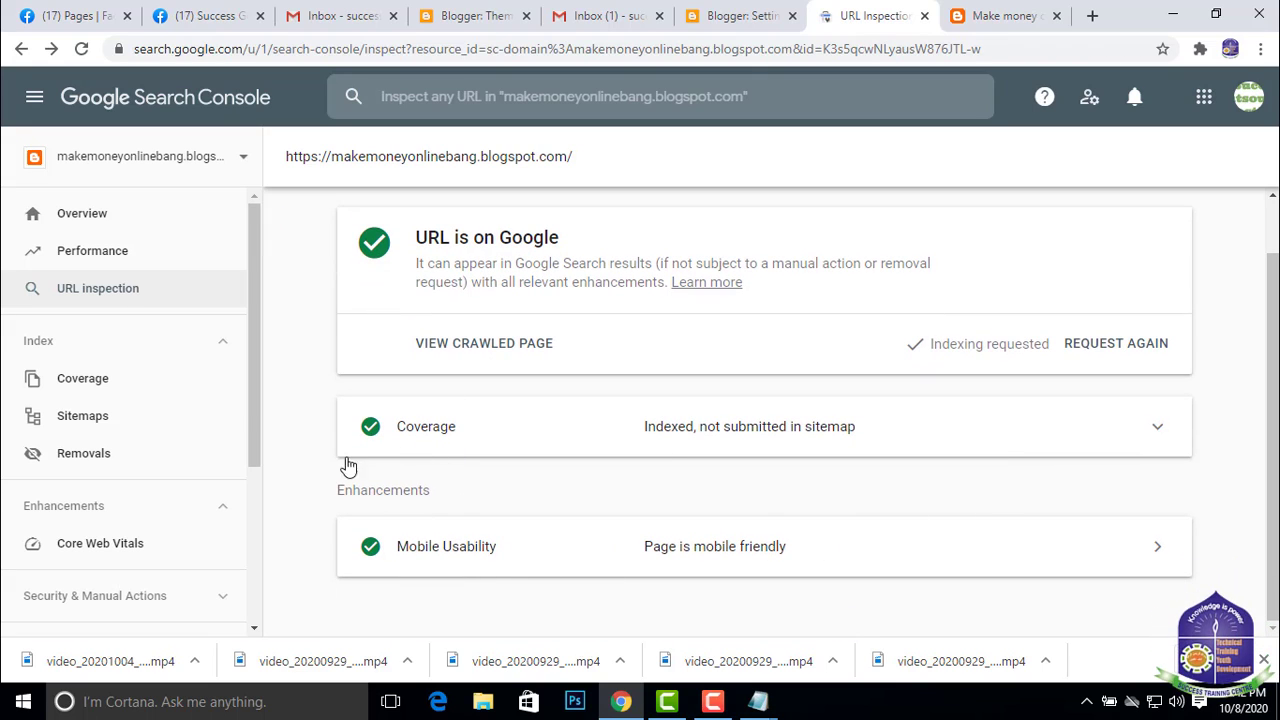
{"action": "scroll", "coordinate": [139, 316], "scroll_direction": "down", "scroll_amount": 1}
{"action": "left_click", "coordinate": [126, 334]}
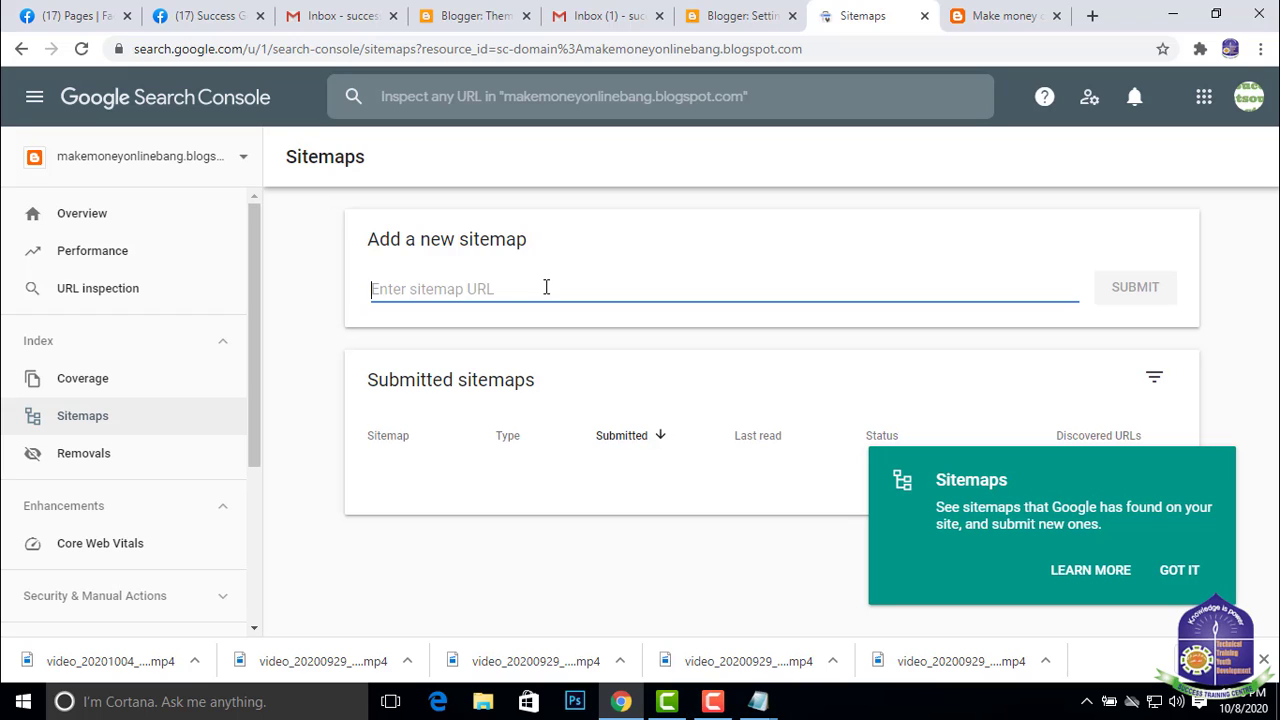
{"action": "type", "text": "https://makemoneyonlinebang.blogspot.com/"}
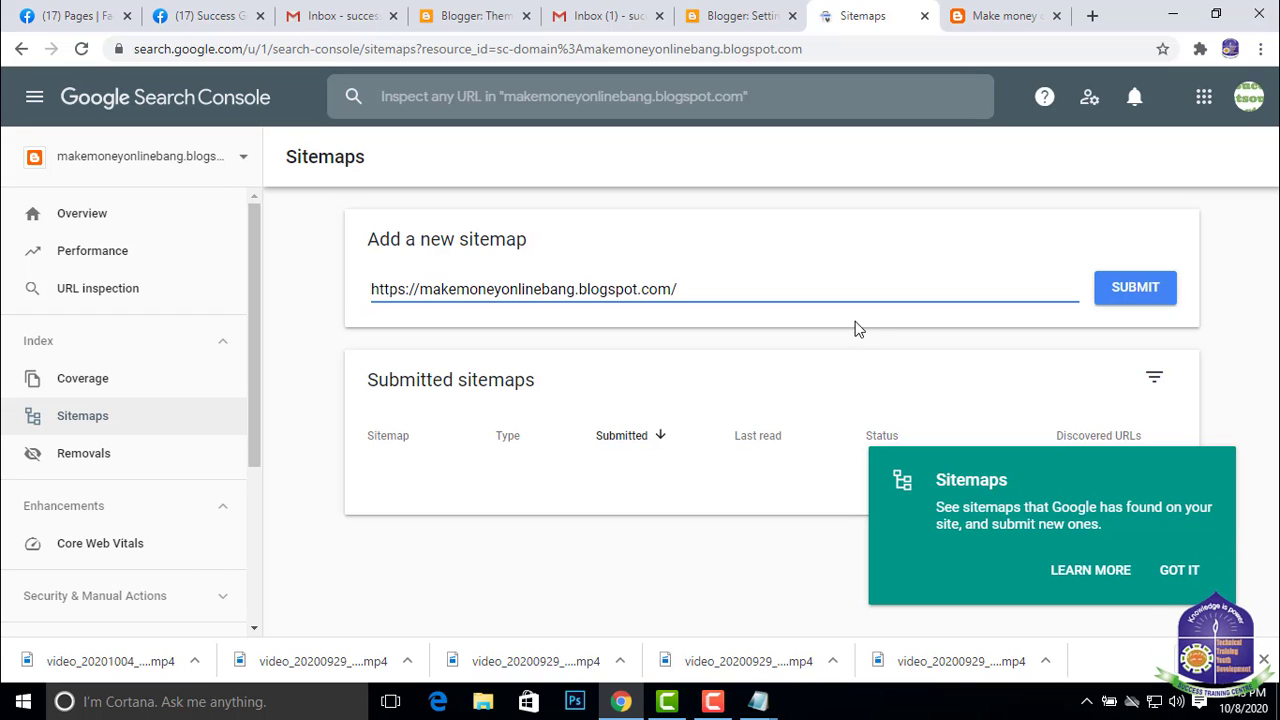
{"action": "left_click", "coordinate": [1135, 288]}
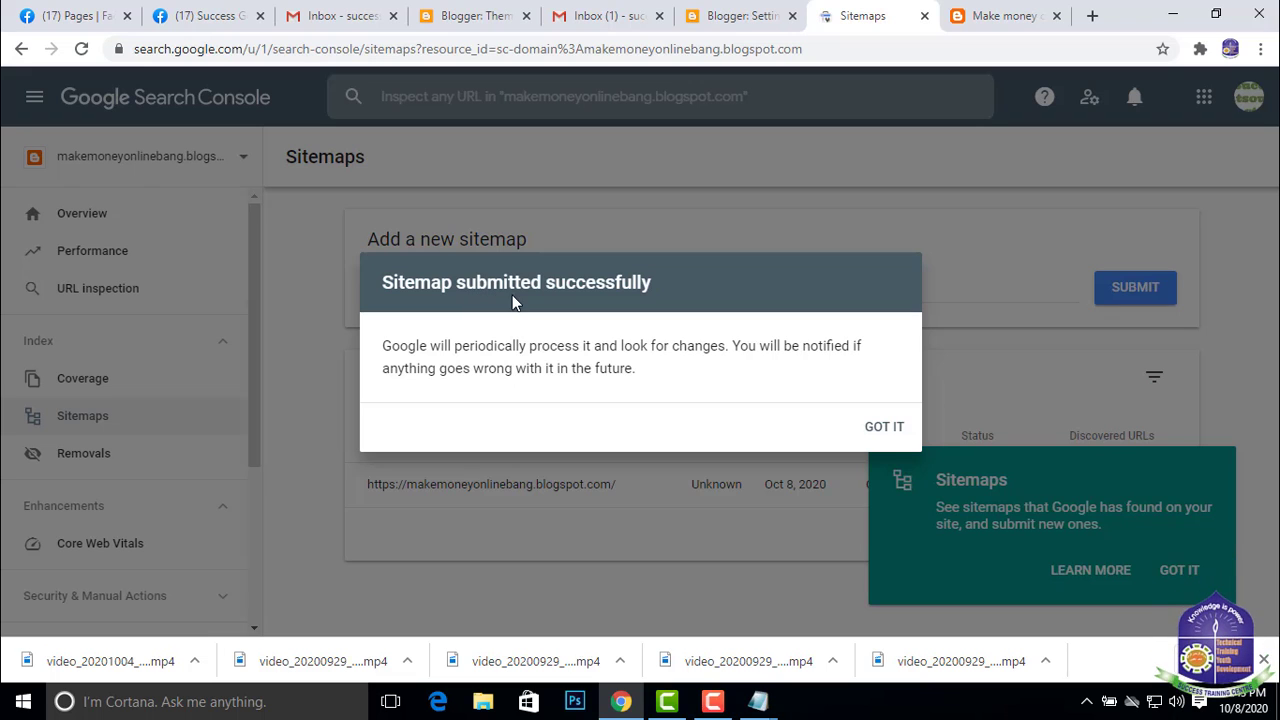
{"action": "left_click", "coordinate": [895, 429]}
{"action": "left_click", "coordinate": [1178, 570]}
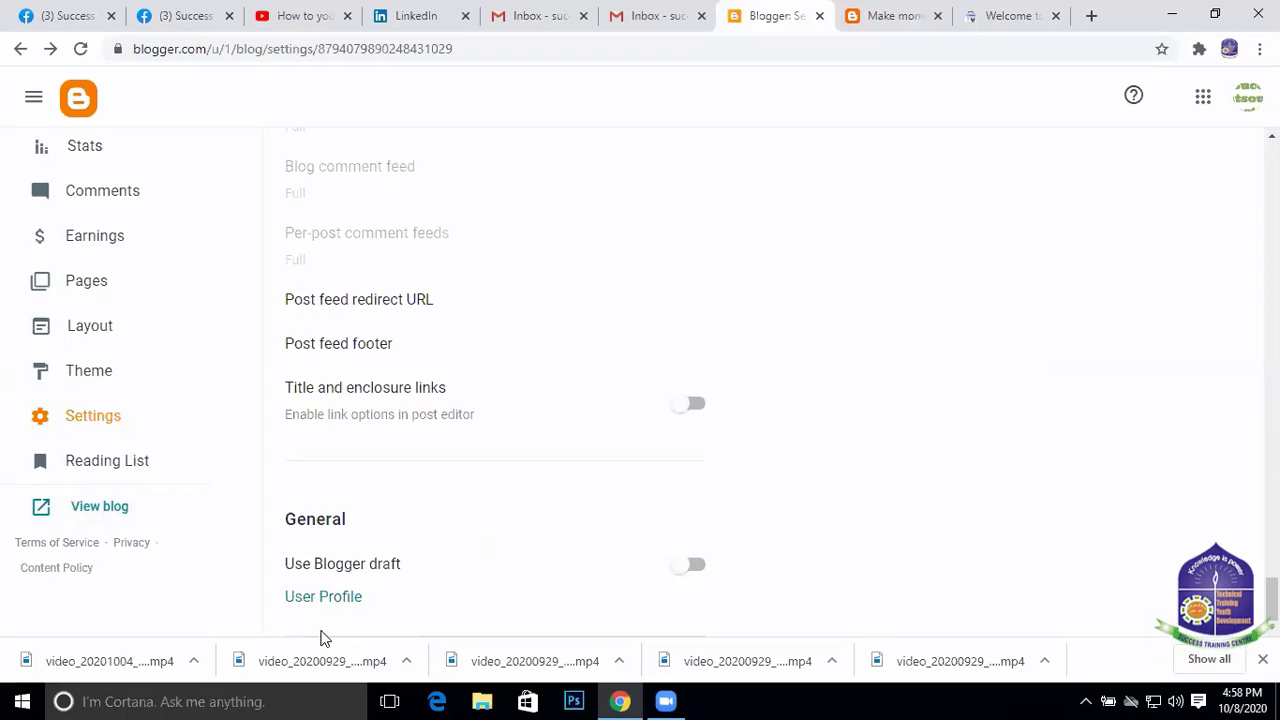
Look at the blog's Theme page in Blogger and review the header and post on the live blog
{"action": "left_click", "coordinate": [97, 372]}
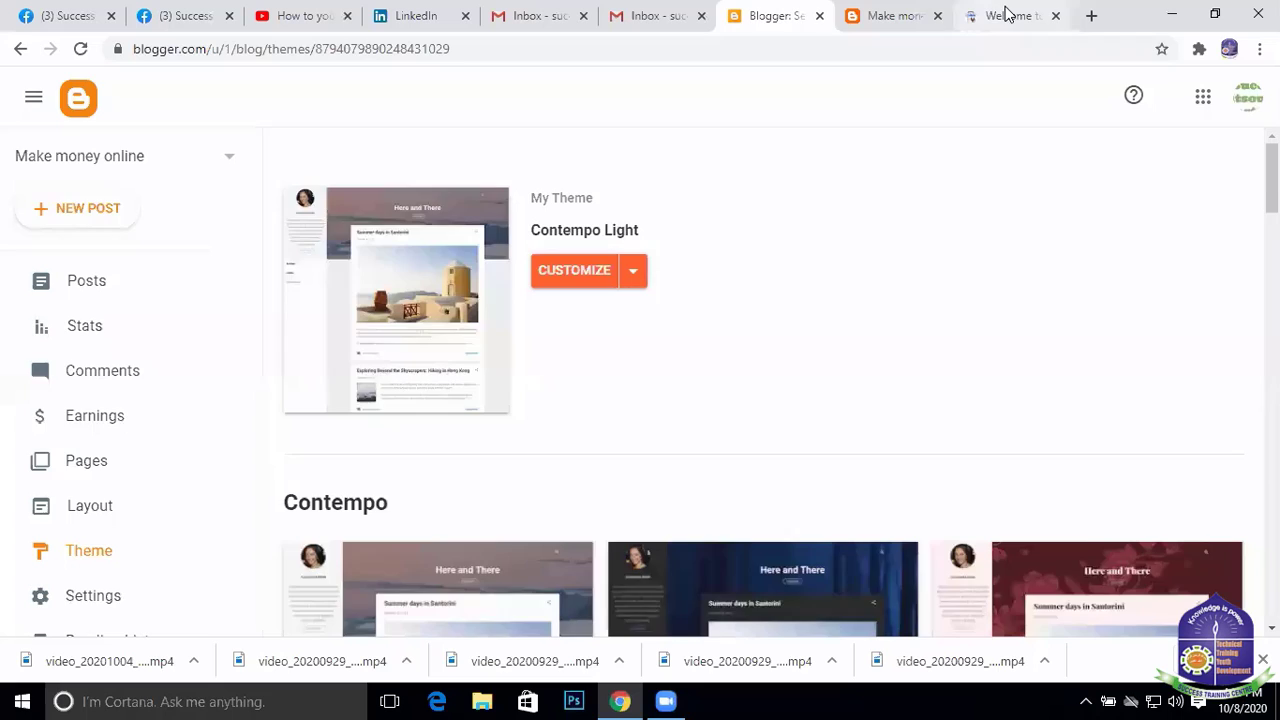
{"action": "left_click", "coordinate": [1005, 13]}
{"action": "left_click", "coordinate": [882, 13]}
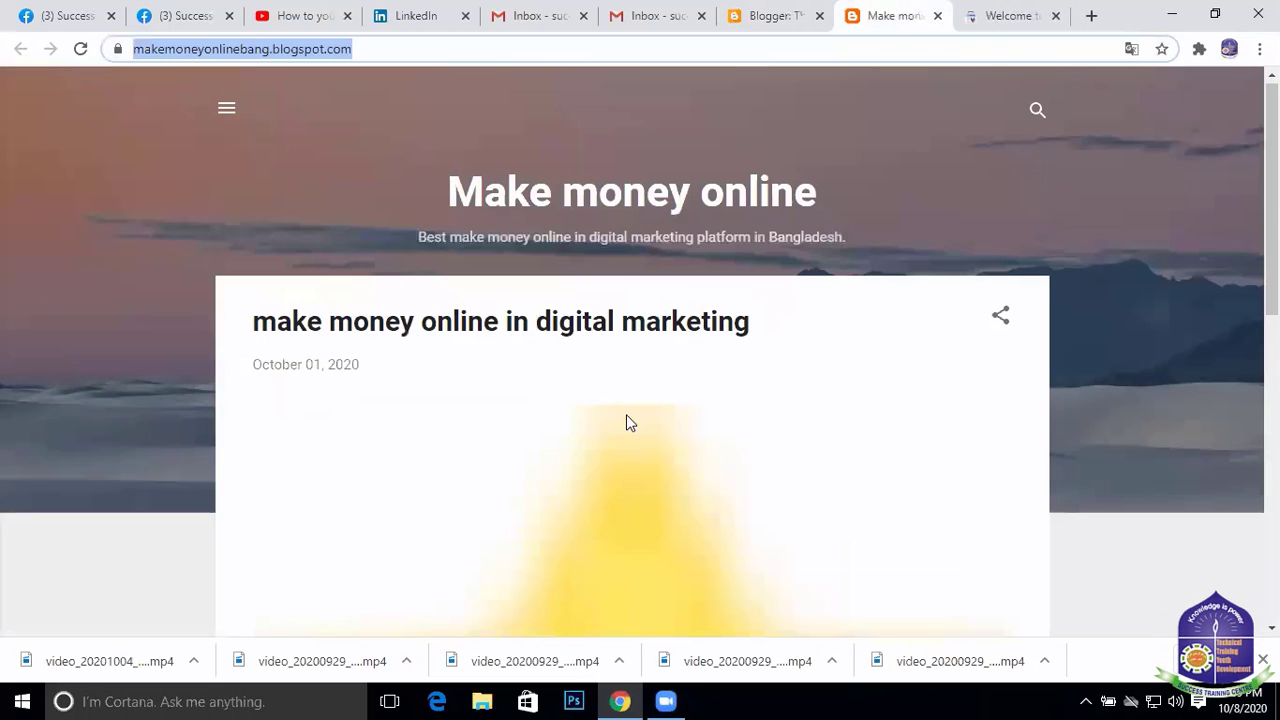
{"action": "scroll", "coordinate": [605, 384], "scroll_direction": "down", "scroll_amount": 3}
{"action": "scroll", "coordinate": [606, 366], "scroll_direction": "up", "scroll_amount": 3}
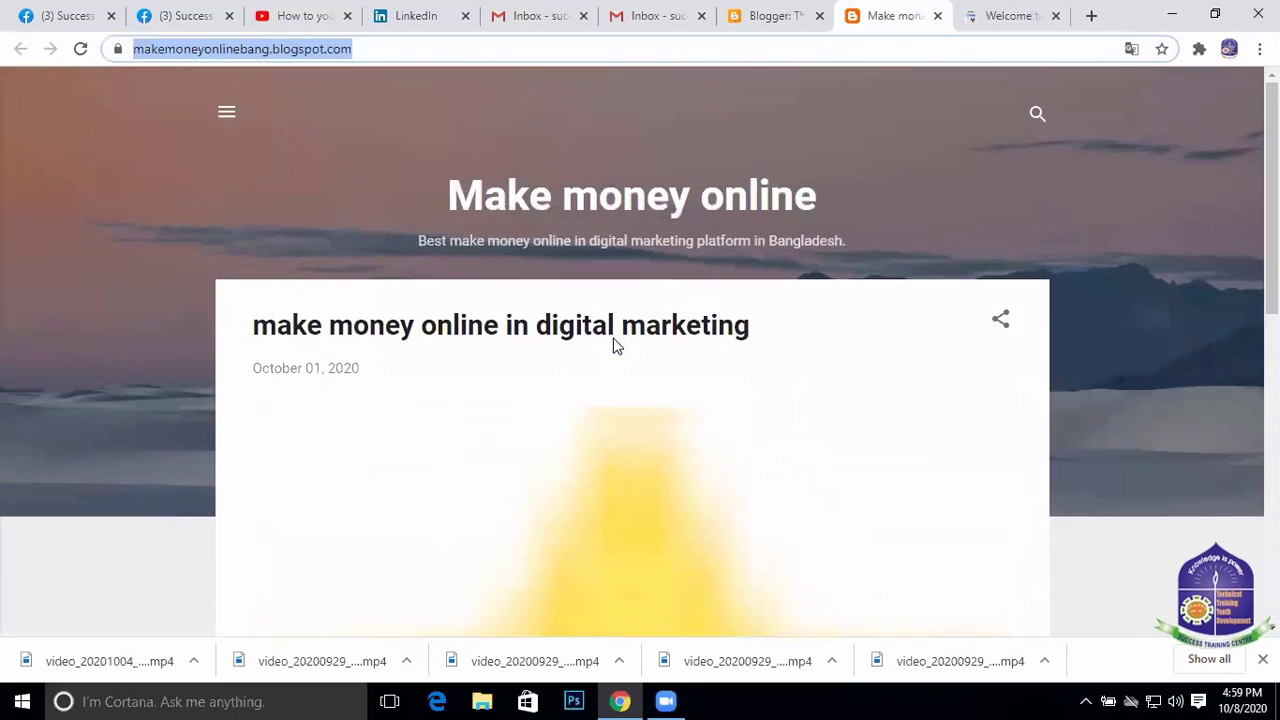
{"action": "scroll", "coordinate": [613, 338], "scroll_direction": "down", "scroll_amount": 6}
{"action": "scroll", "coordinate": [614, 342], "scroll_direction": "up", "scroll_amount": 6}
{"action": "scroll", "coordinate": [614, 342], "scroll_direction": "down", "scroll_amount": 4}
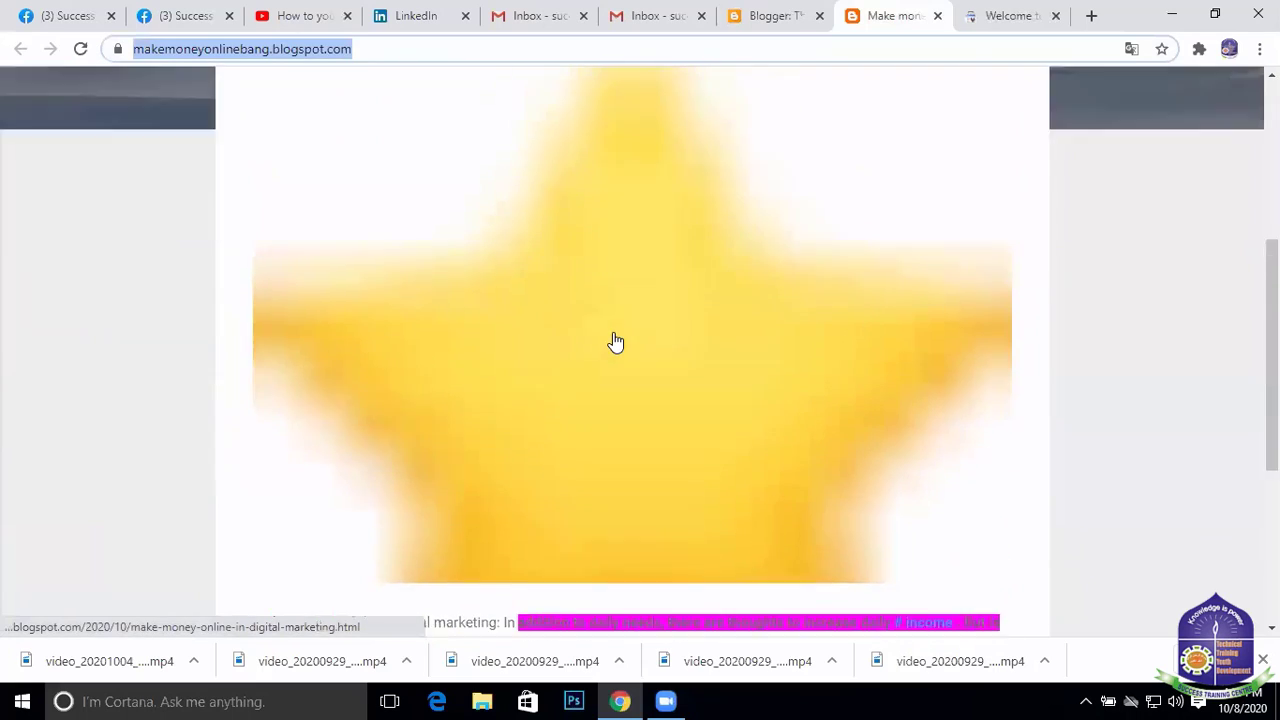
{"action": "scroll", "coordinate": [614, 342], "scroll_direction": "up", "scroll_amount": 4}
Return to Blogger and examine the blog's Theme page and its list of posts
{"action": "left_click", "coordinate": [785, 15]}
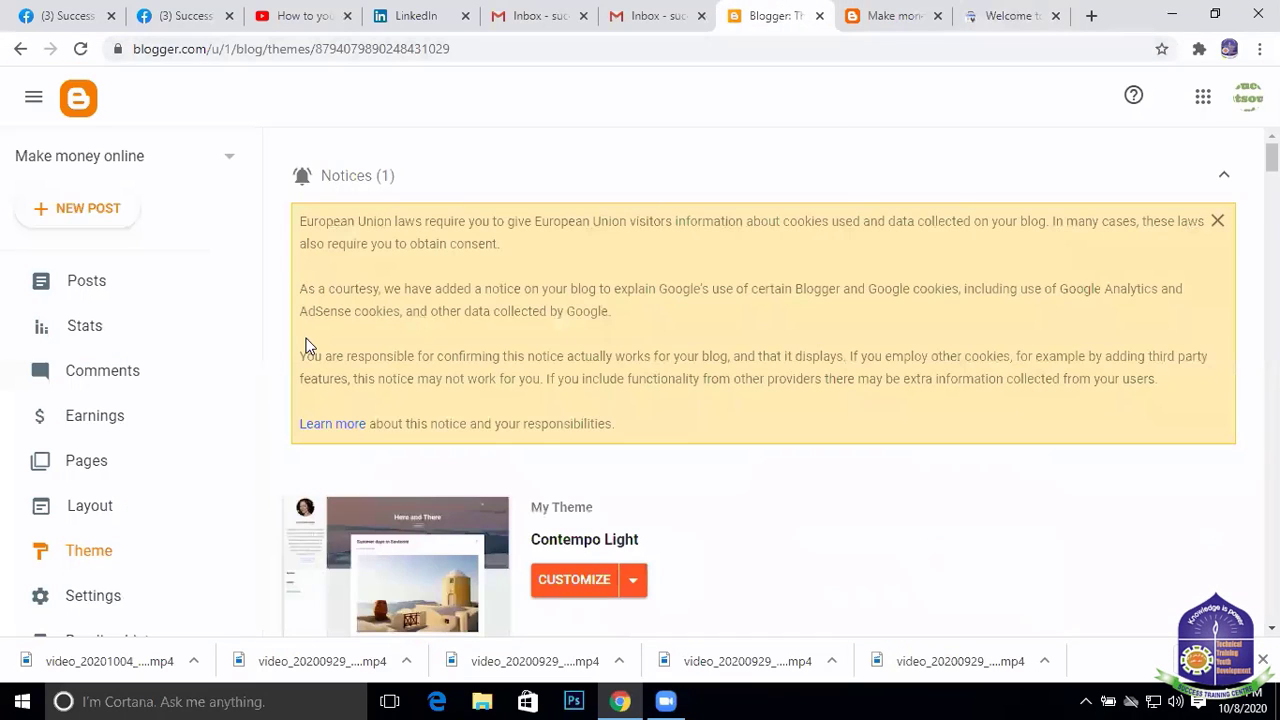
{"action": "scroll", "coordinate": [572, 295], "scroll_direction": "down", "scroll_amount": 2}
{"action": "scroll", "coordinate": [566, 286], "scroll_direction": "up", "scroll_amount": 2}
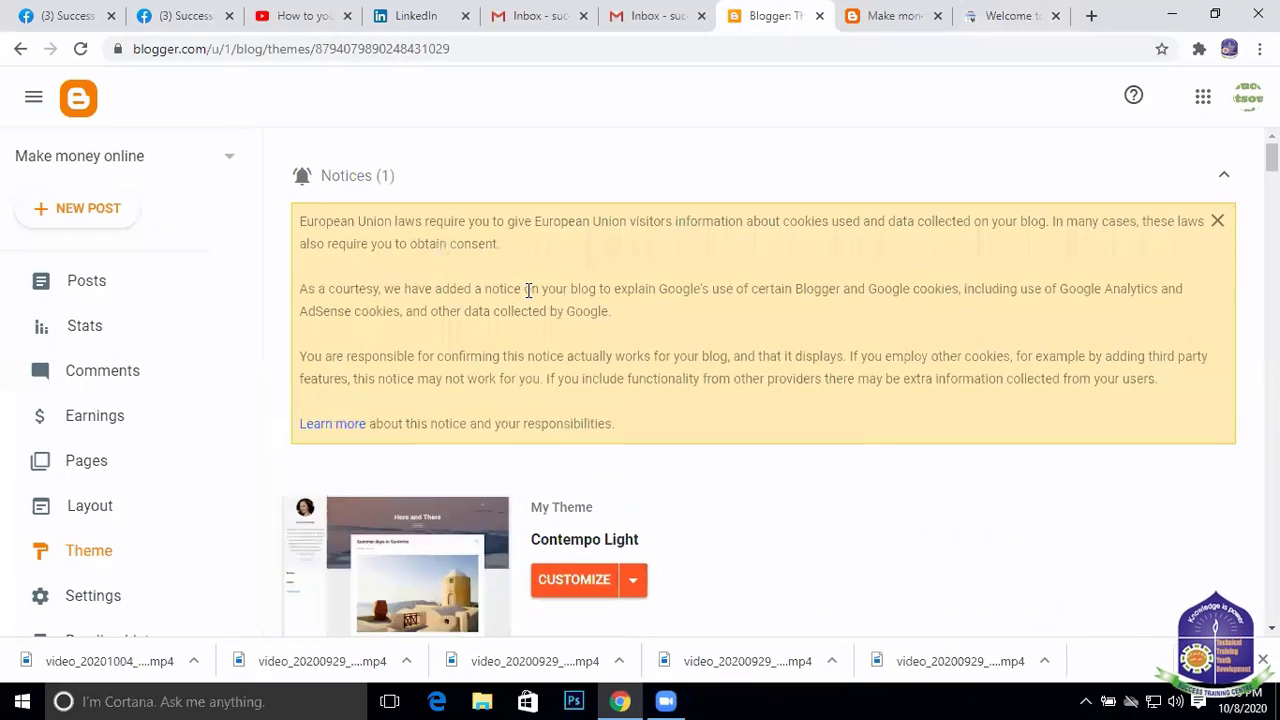
{"action": "scroll", "coordinate": [440, 330], "scroll_direction": "down", "scroll_amount": 2}
{"action": "scroll", "coordinate": [450, 369], "scroll_direction": "up", "scroll_amount": 2}
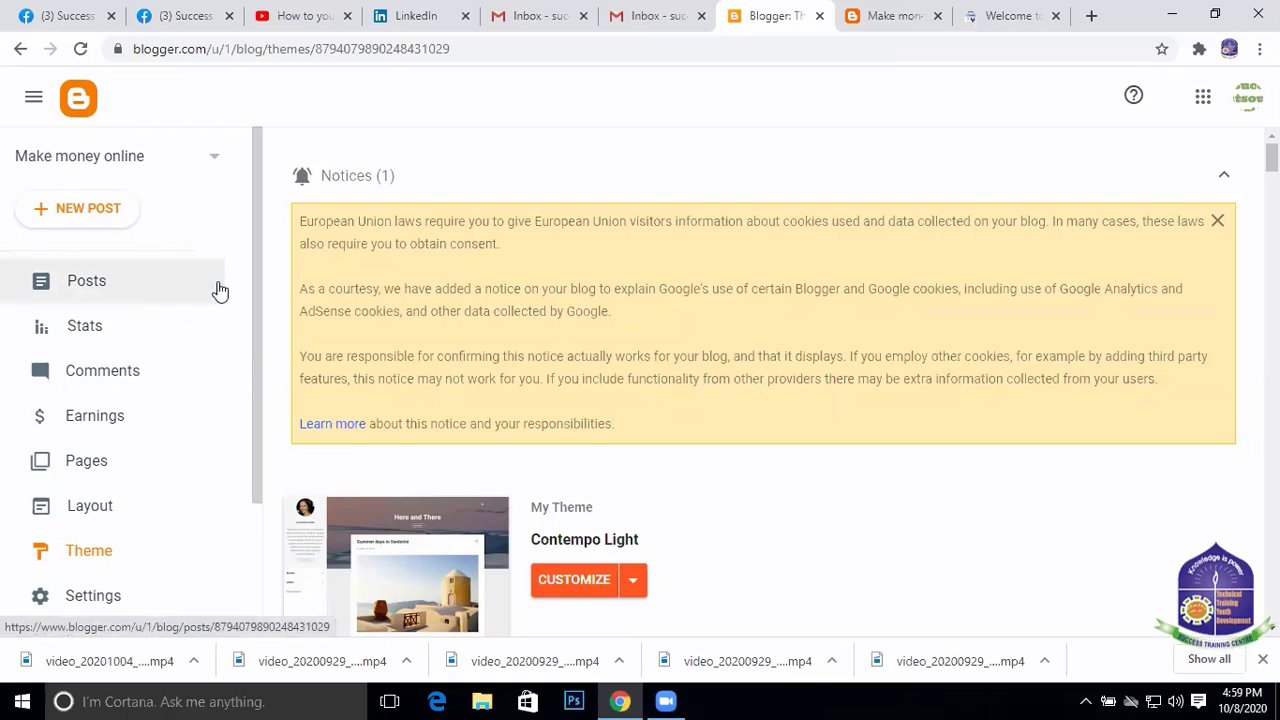
{"action": "left_click", "coordinate": [150, 283]}
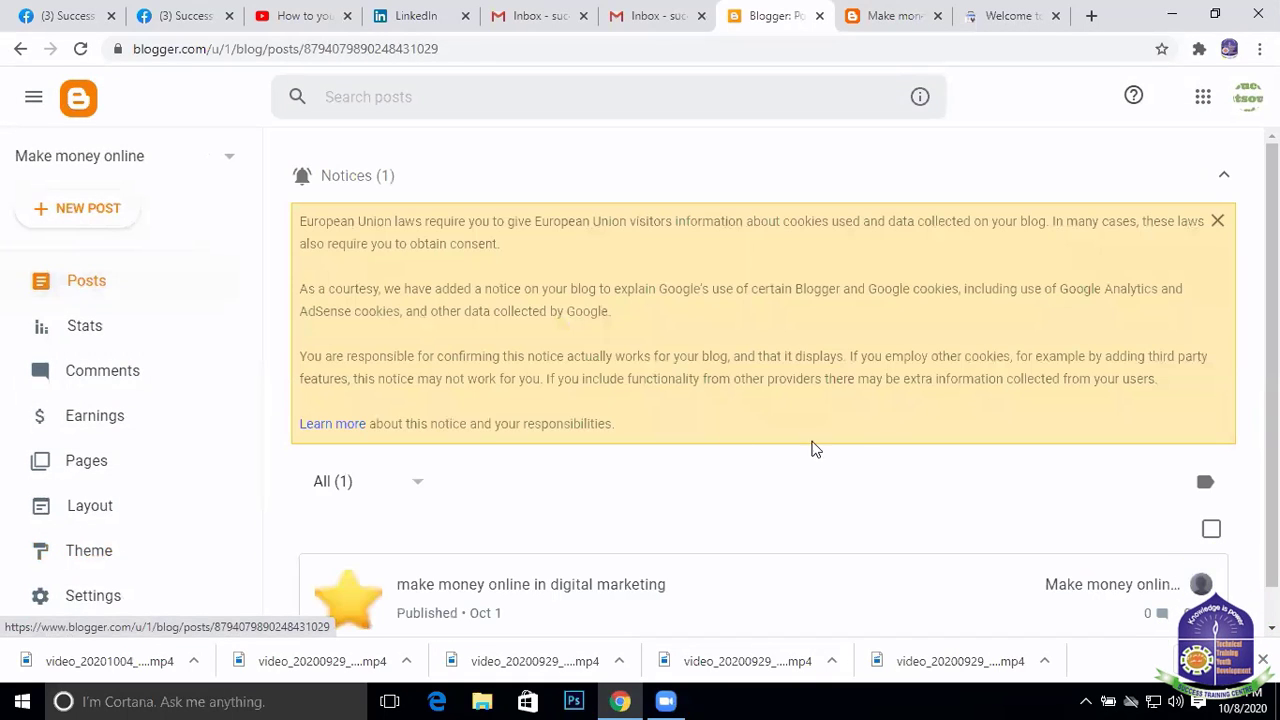
{"action": "scroll", "coordinate": [783, 451], "scroll_direction": "down", "scroll_amount": 1}
{"action": "scroll", "coordinate": [256, 233], "scroll_direction": "up", "scroll_amount": 1}
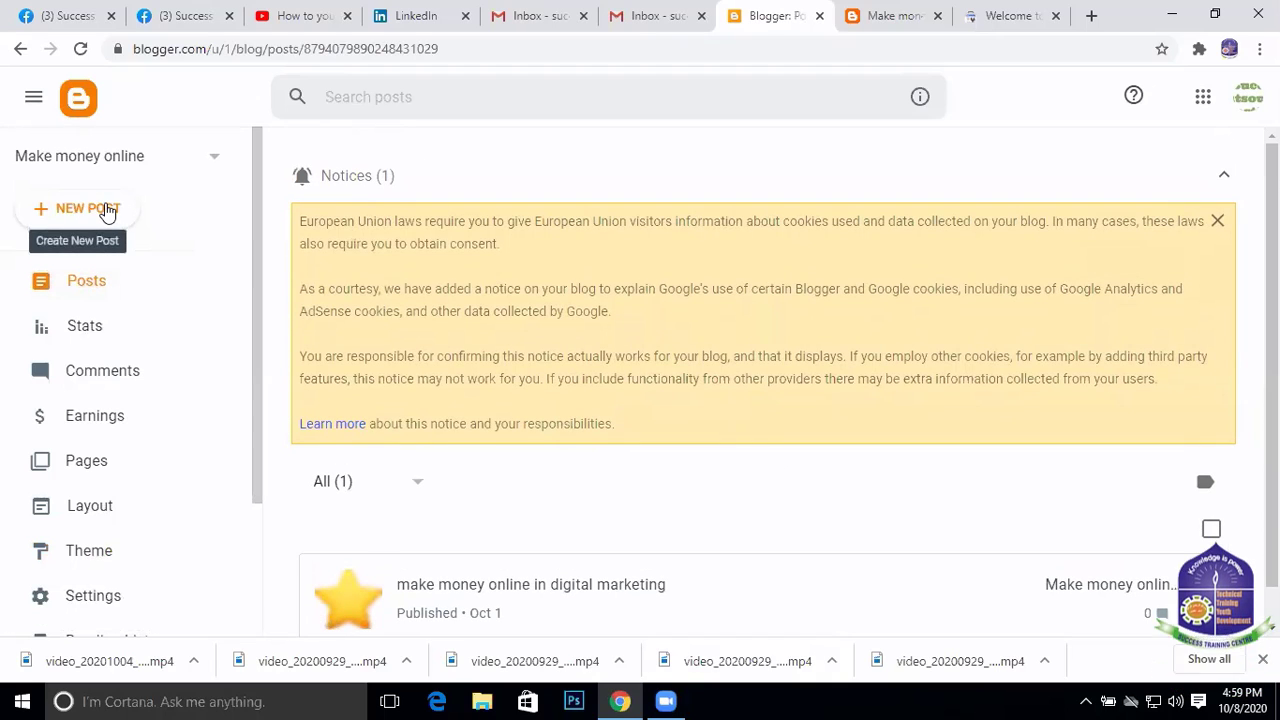
Create an empty untitled draft post and close the live blog before returning to the posts list
{"action": "left_click", "coordinate": [88, 212]}
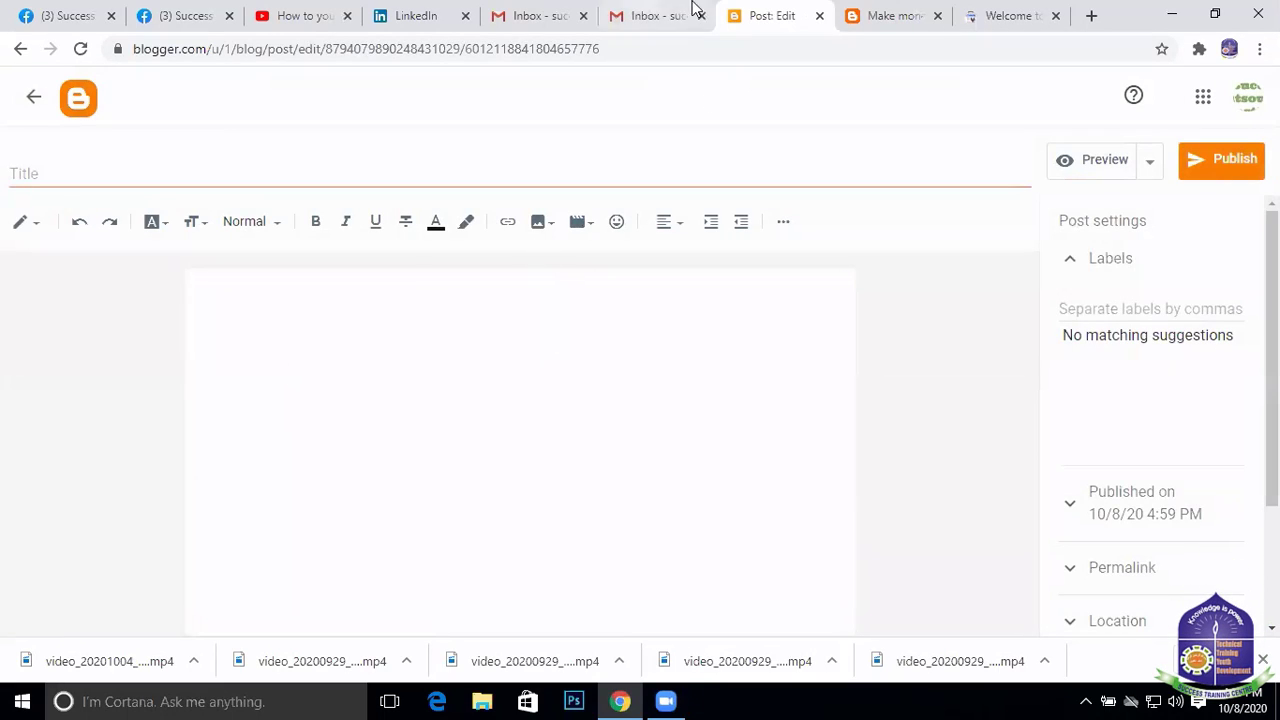
{"action": "left_click", "coordinate": [880, 17]}
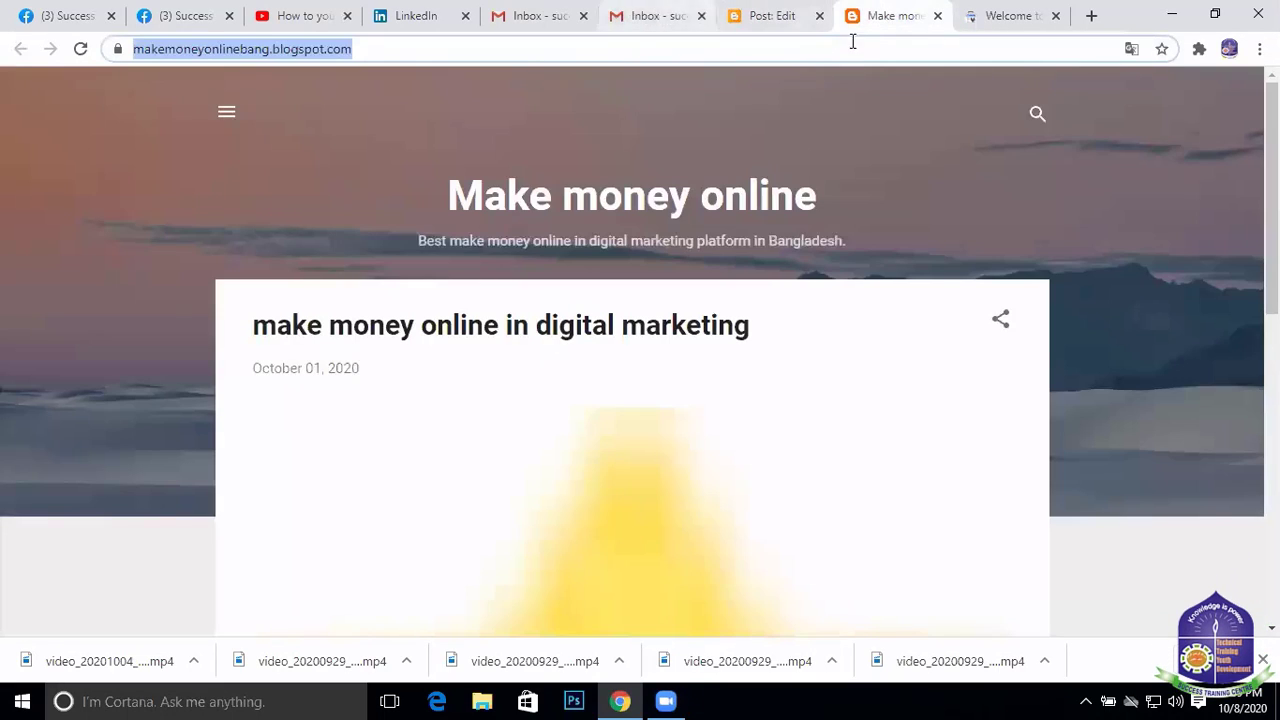
{"action": "left_click", "coordinate": [938, 16]}
{"action": "left_click", "coordinate": [777, 15]}
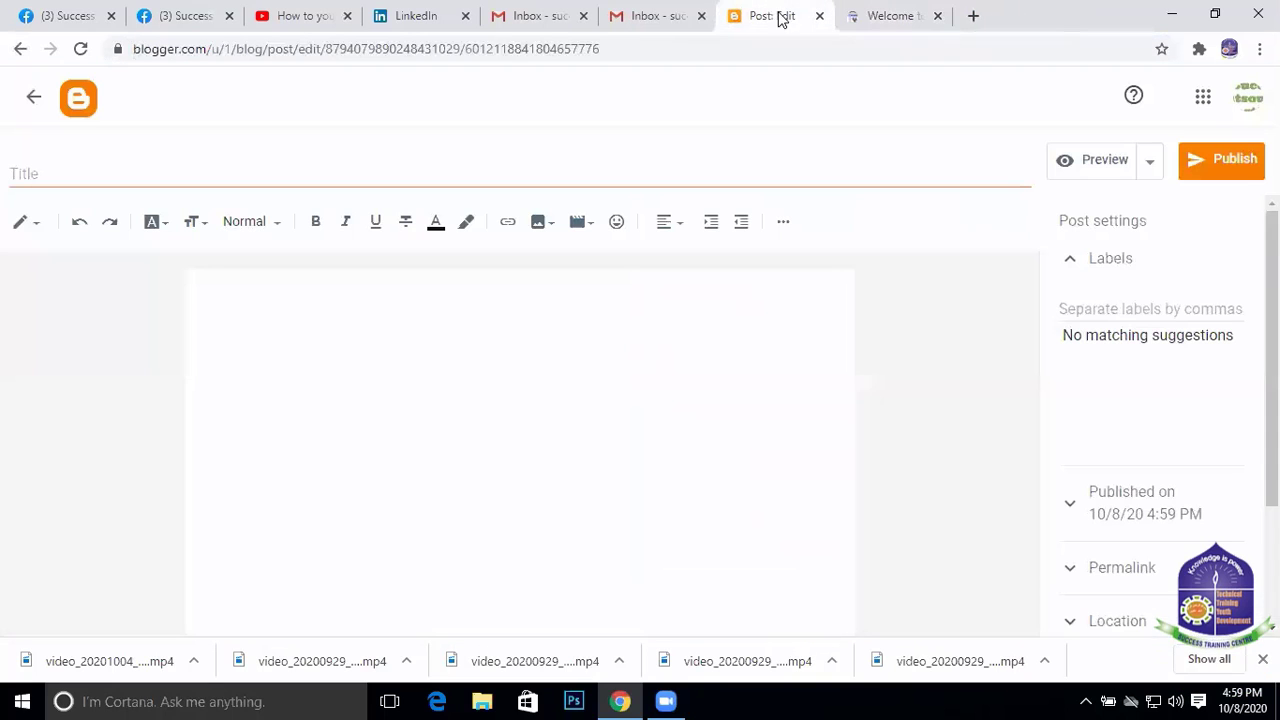
{"action": "left_click", "coordinate": [33, 98]}
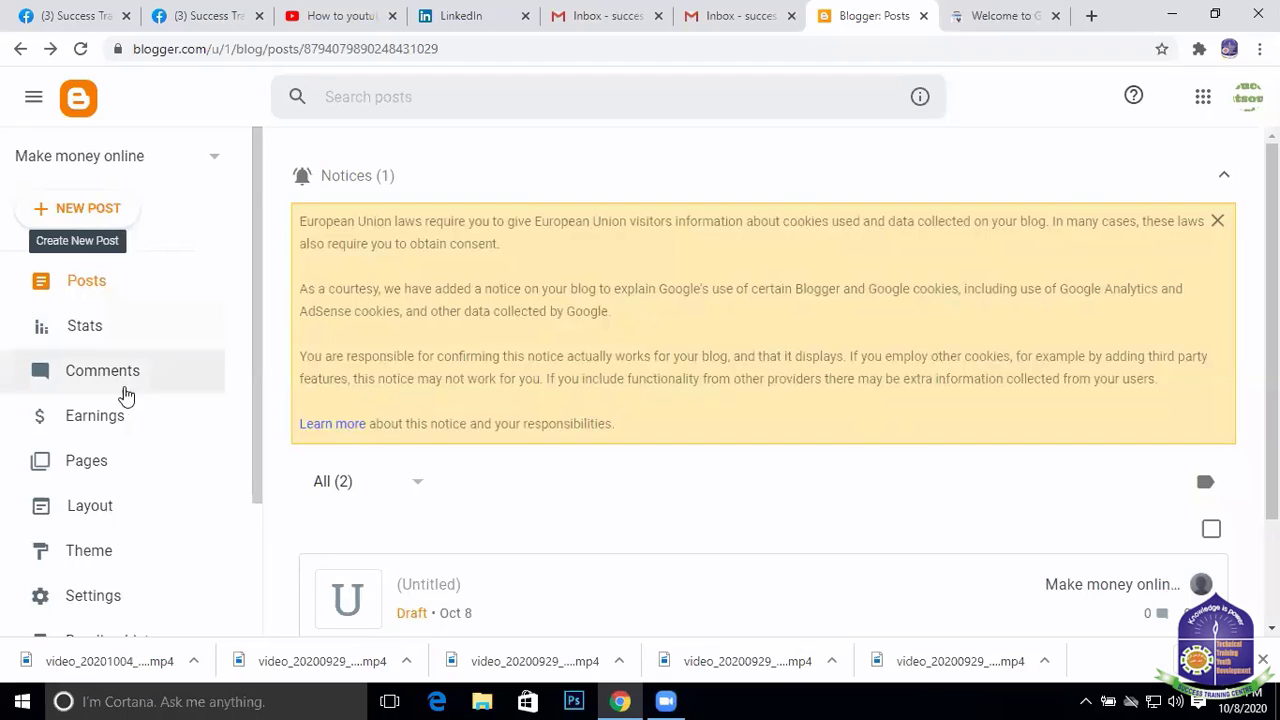
Open the blog's Pages section and check its list of pages
{"action": "scroll", "coordinate": [125, 390], "scroll_direction": "down", "scroll_amount": 1}
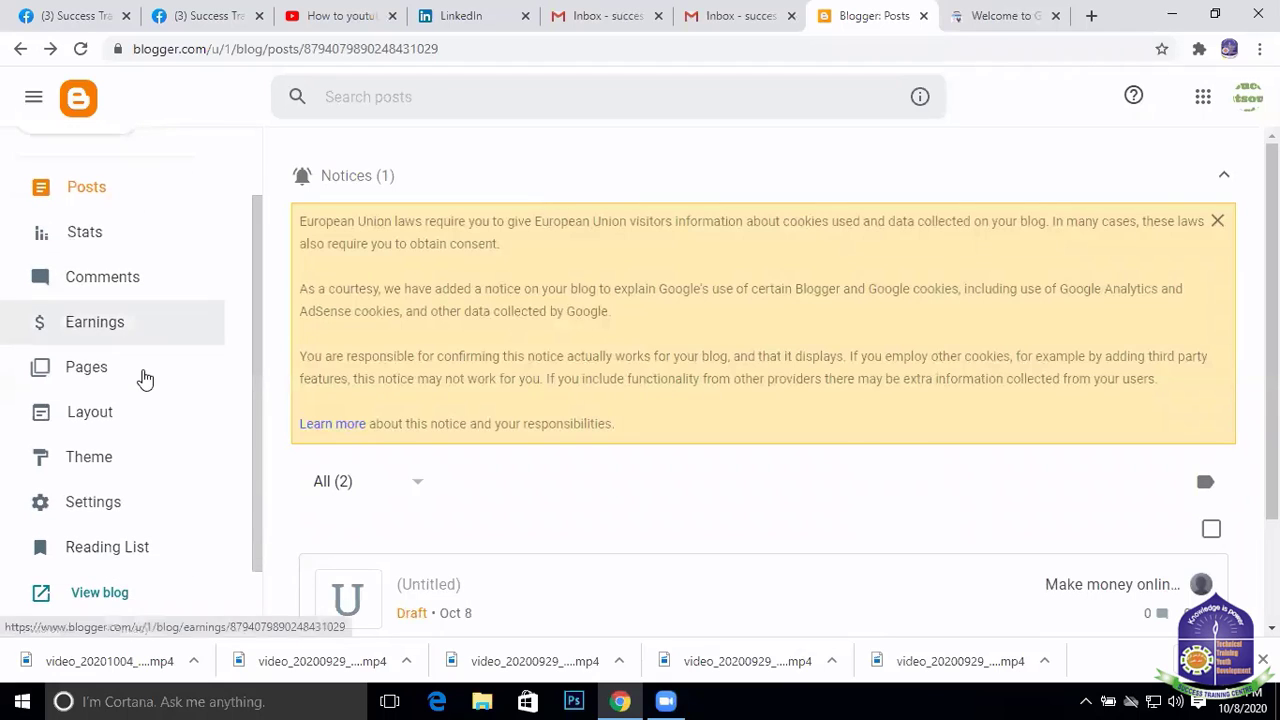
{"action": "left_click", "coordinate": [88, 368]}
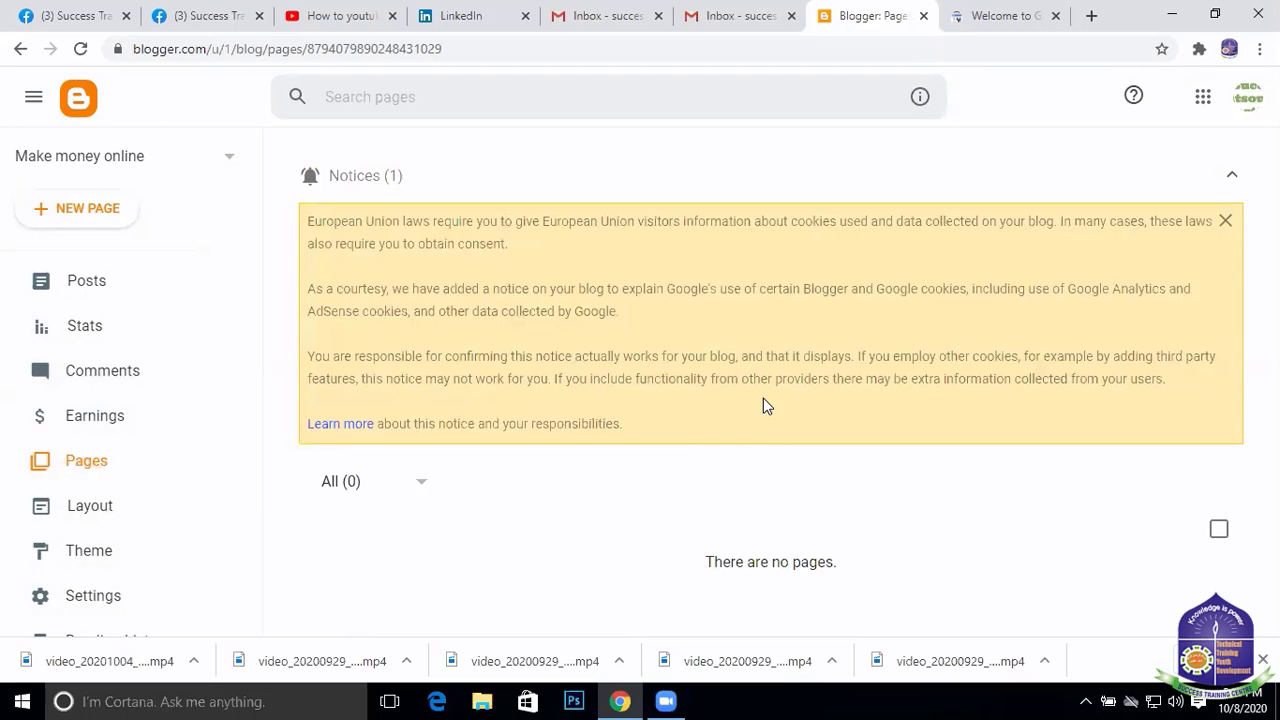
{"action": "scroll", "coordinate": [110, 290], "scroll_direction": "down", "scroll_amount": 2}
{"action": "scroll", "coordinate": [106, 294], "scroll_direction": "up", "scroll_amount": 1}
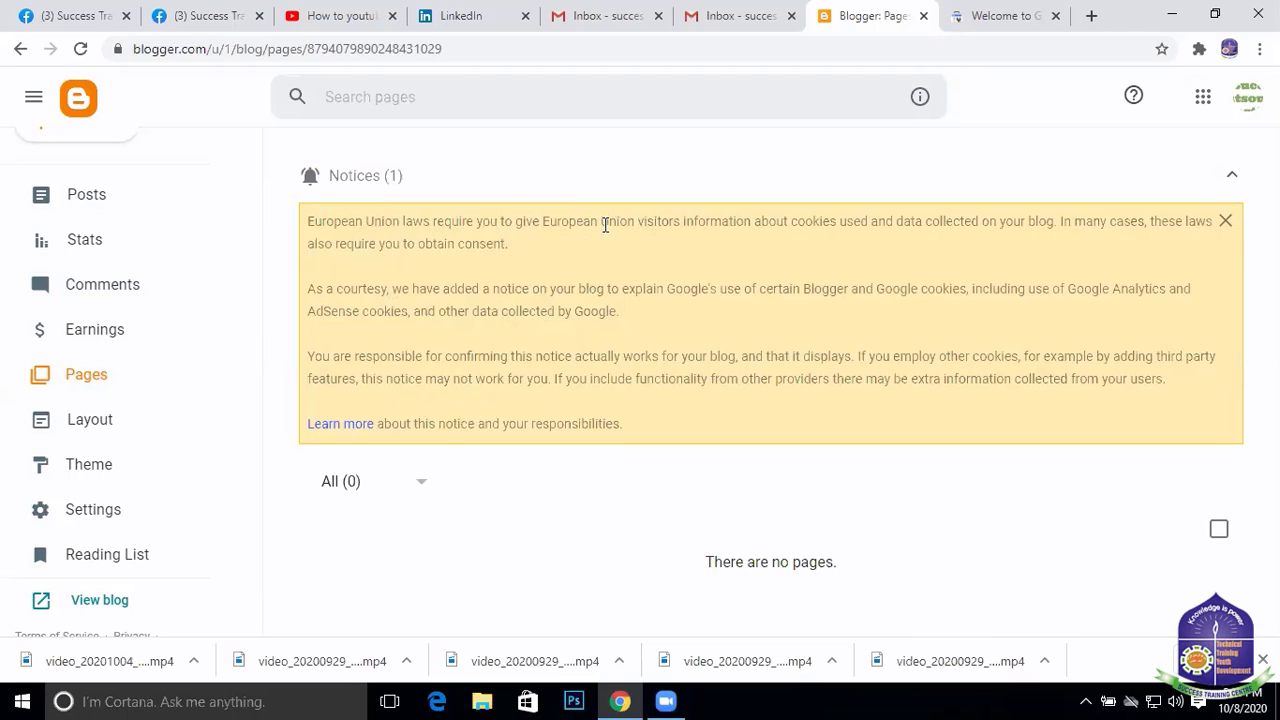
{"action": "left_click", "coordinate": [100, 369]}
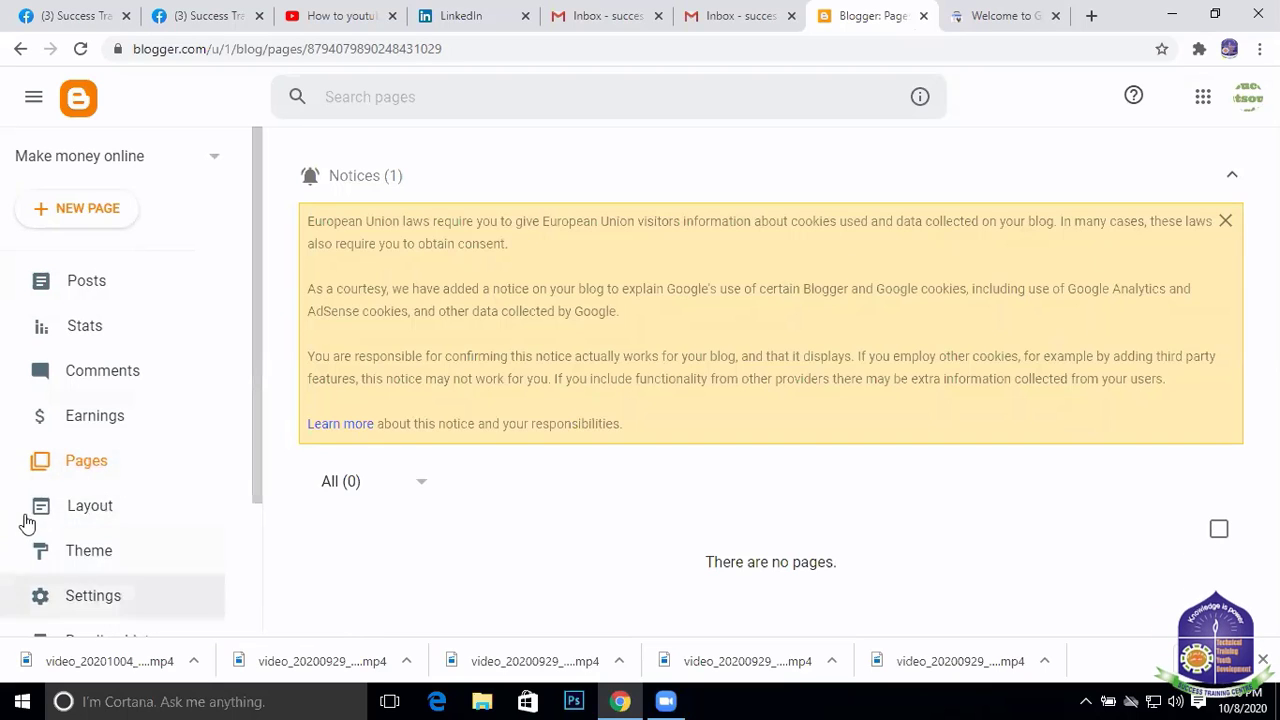
{"action": "left_click", "coordinate": [121, 466]}
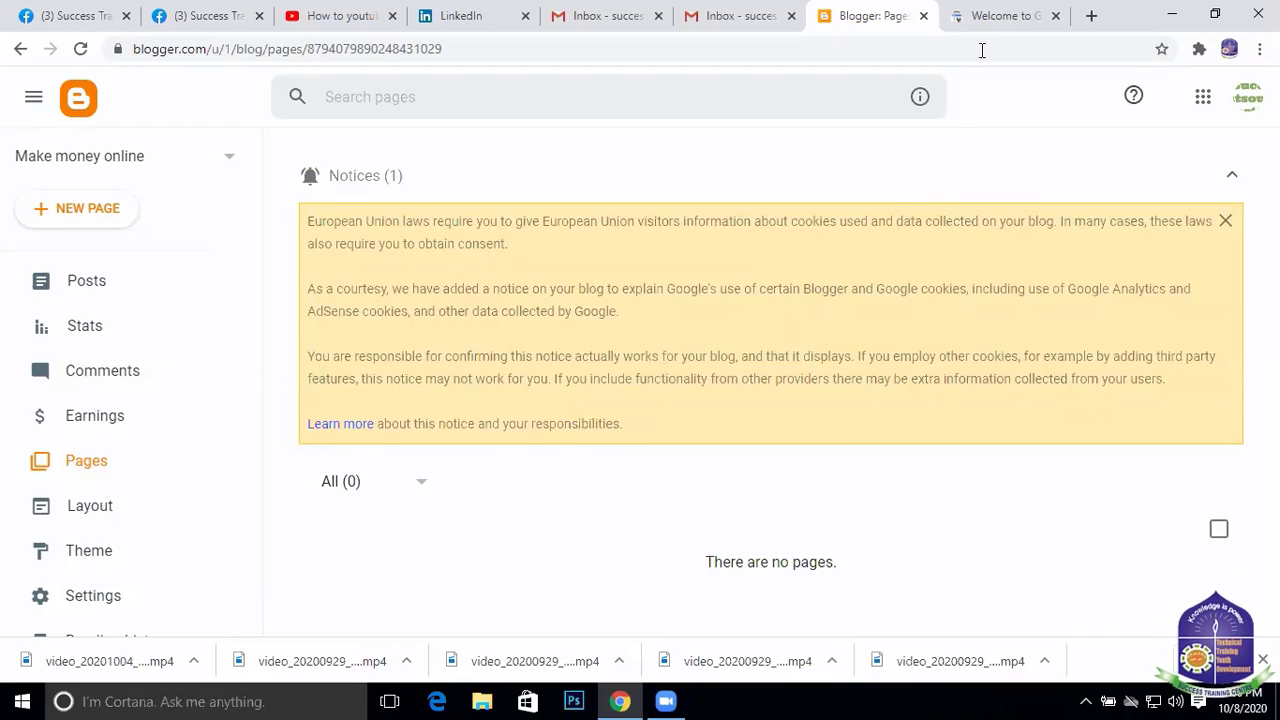
Review the Domain and URL prefix property types on the Google Search Console welcome page
{"action": "left_click", "coordinate": [1000, 12]}
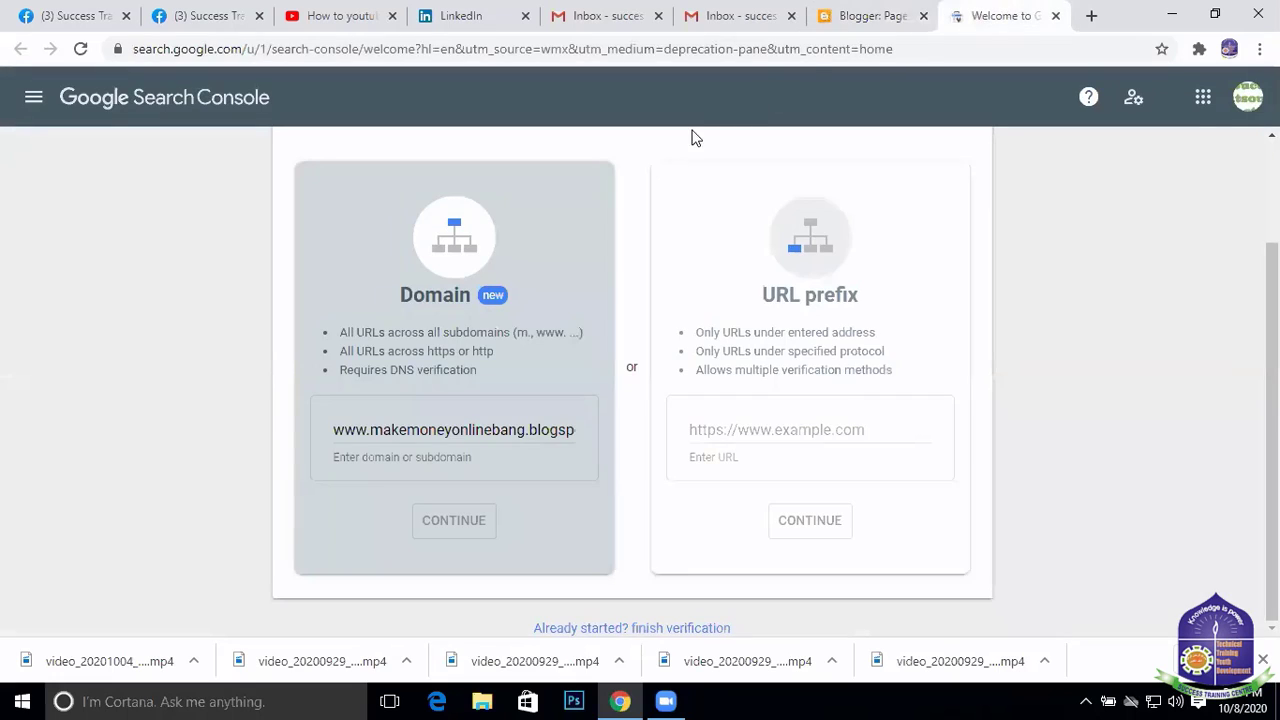
{"action": "left_click", "coordinate": [886, 16]}
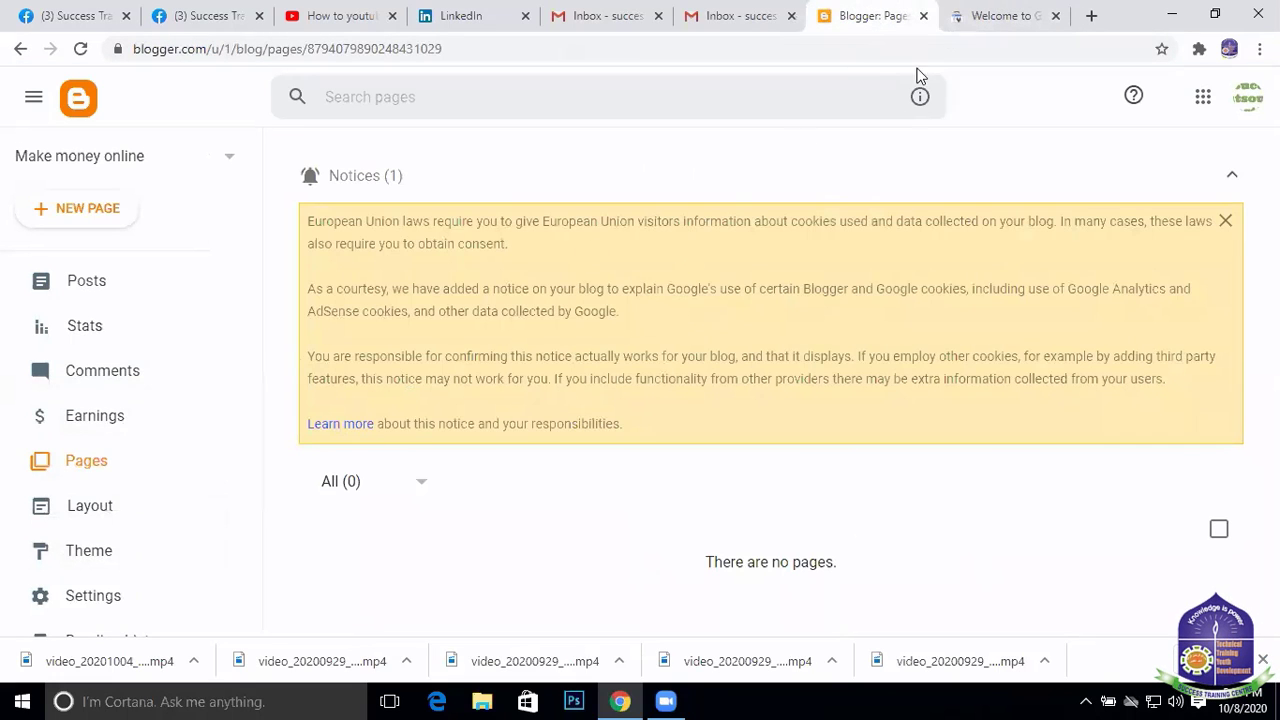
{"action": "left_click", "coordinate": [1003, 18]}
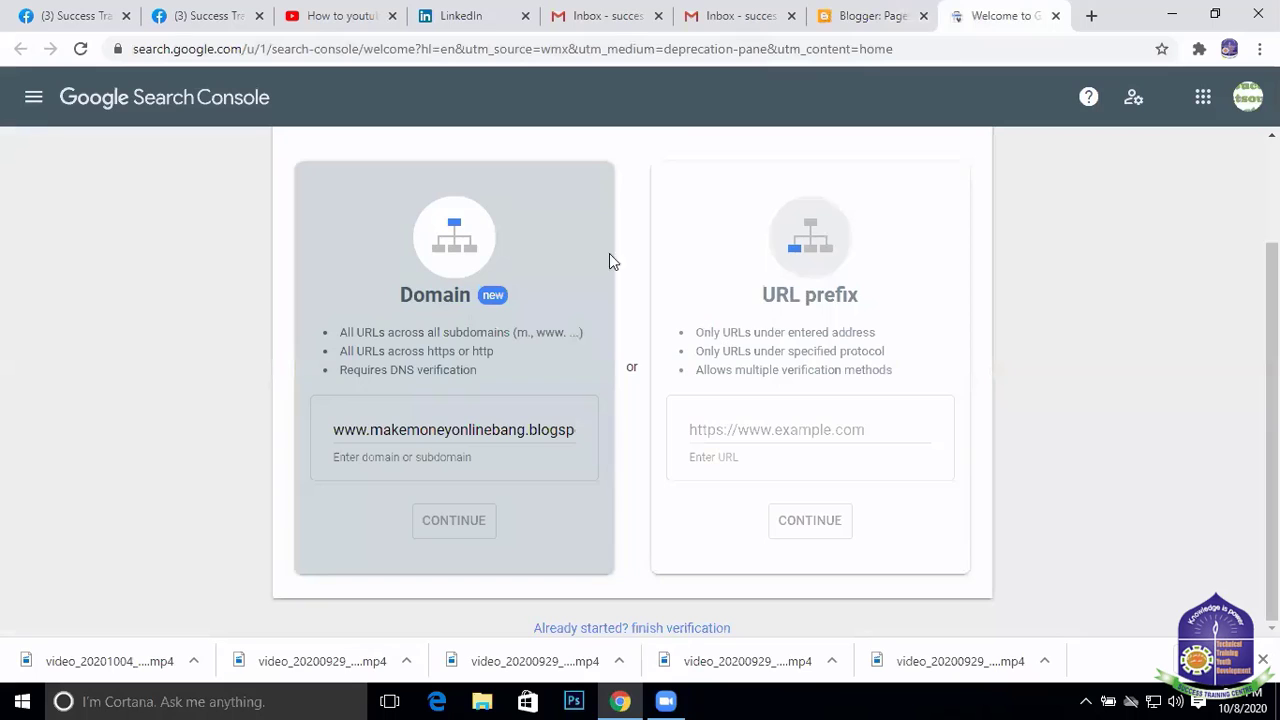
{"action": "scroll", "coordinate": [367, 255], "scroll_direction": "up", "scroll_amount": 2}
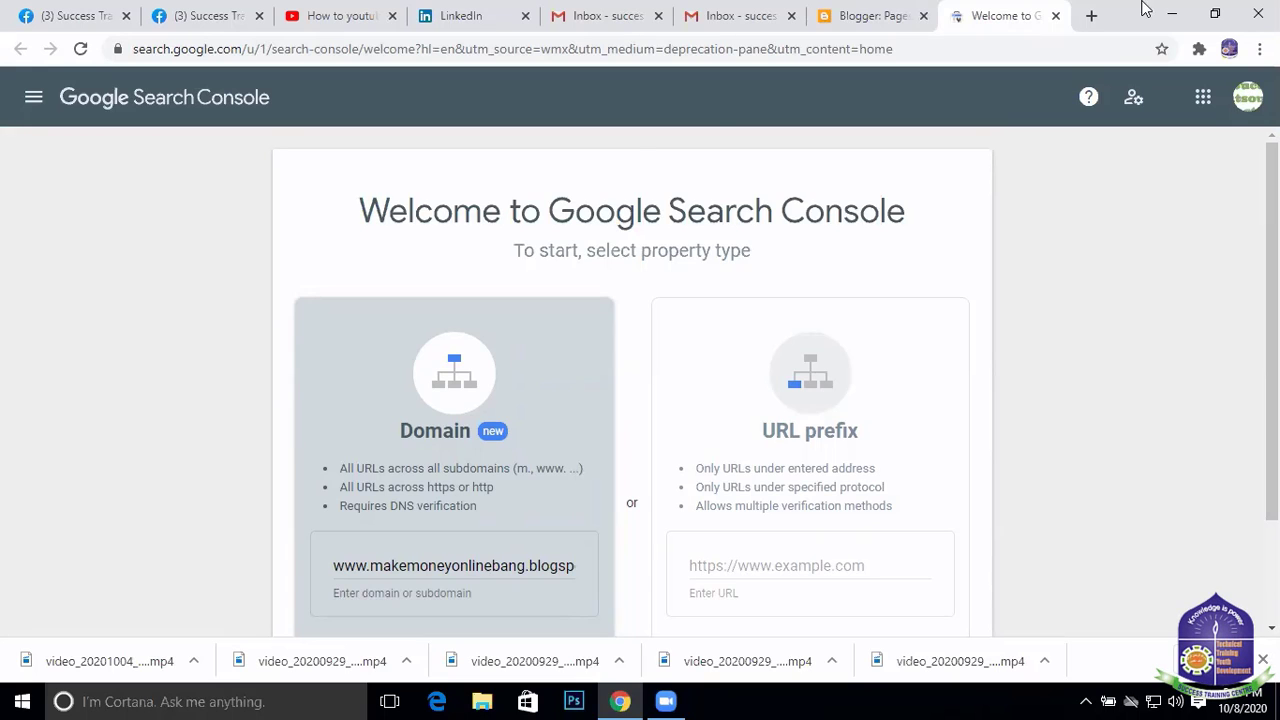
{"action": "left_click", "coordinate": [1090, 16]}
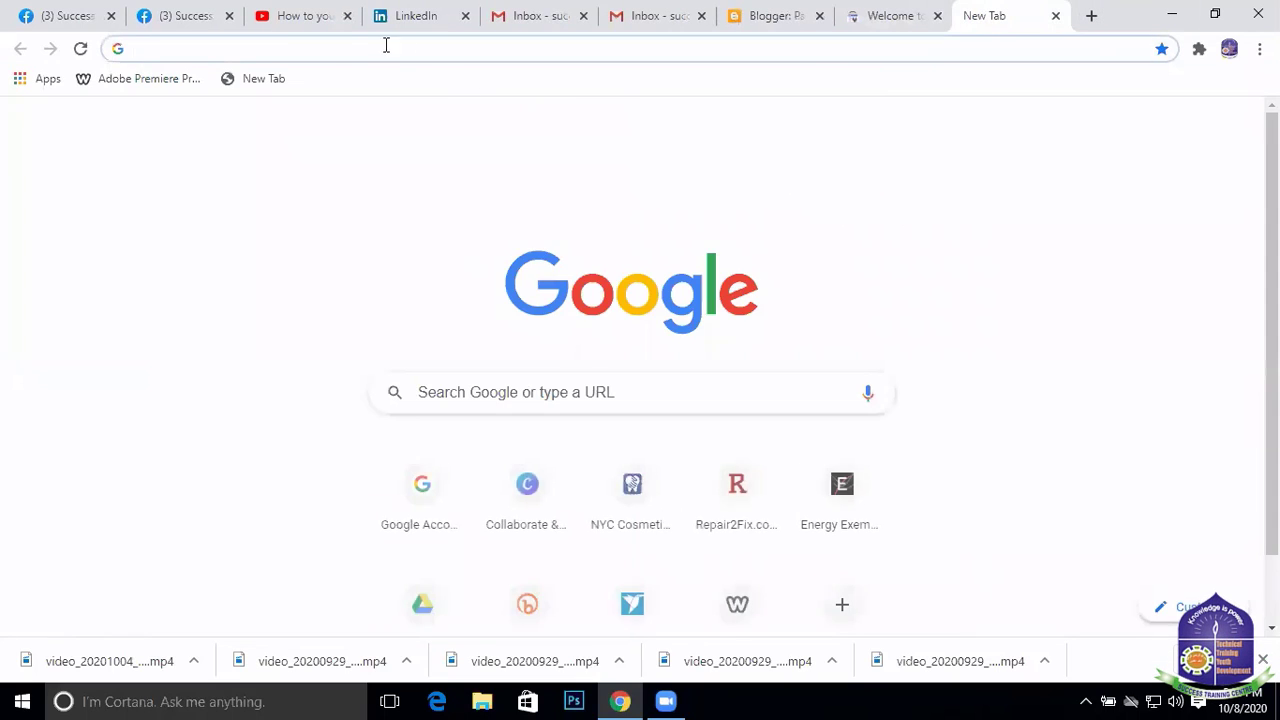
{"action": "left_click", "coordinate": [333, 48]}
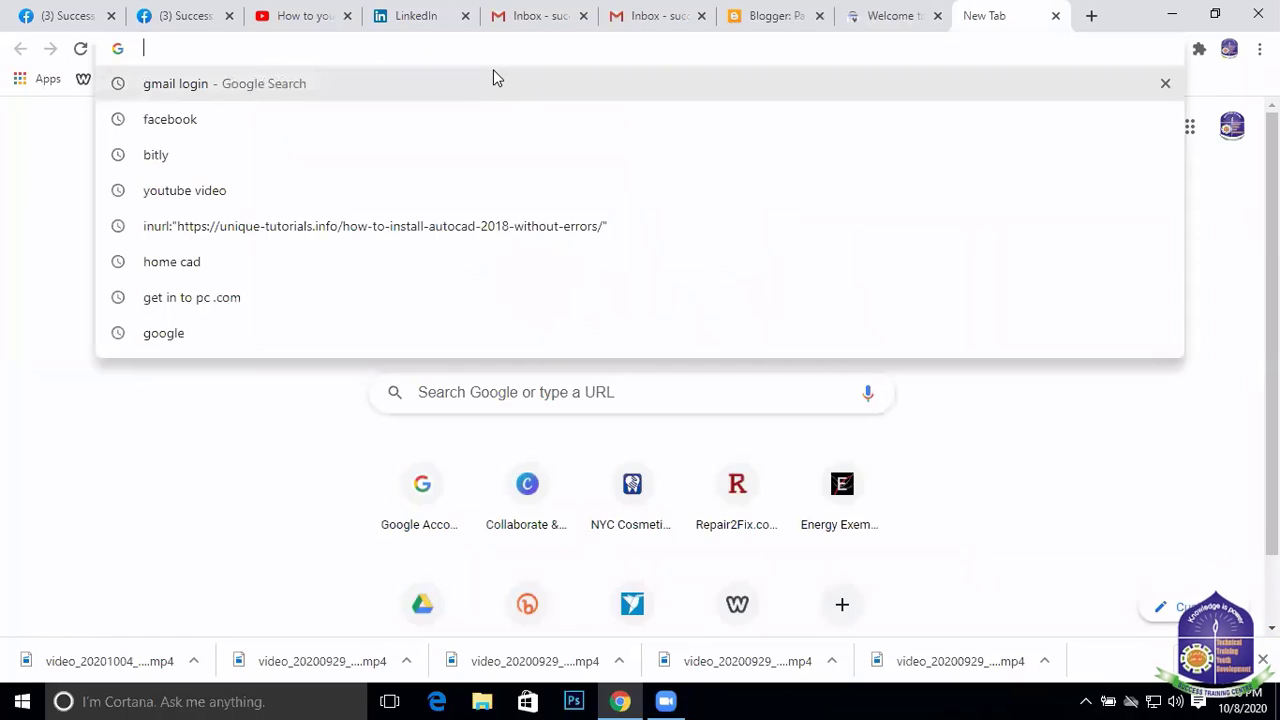
{"action": "type", "text": "https://makemoneyonlinebang.blogspot.com/"}
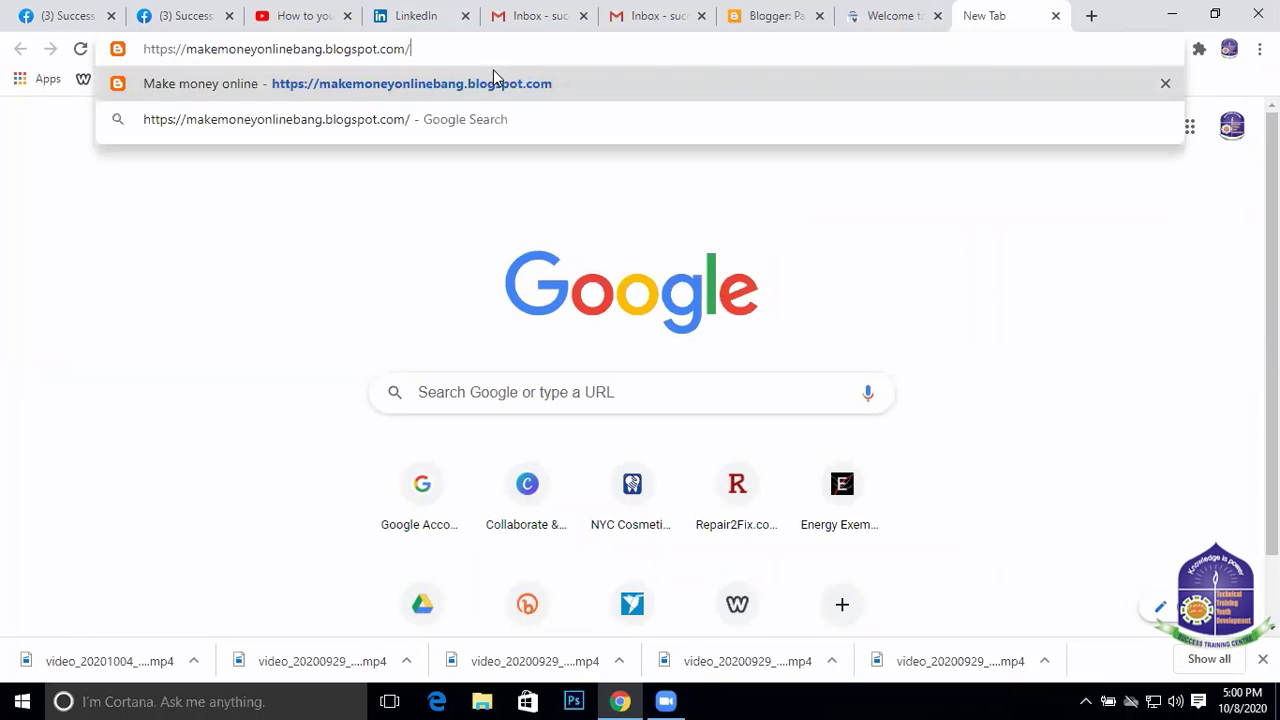
{"action": "left_click", "coordinate": [493, 80]}
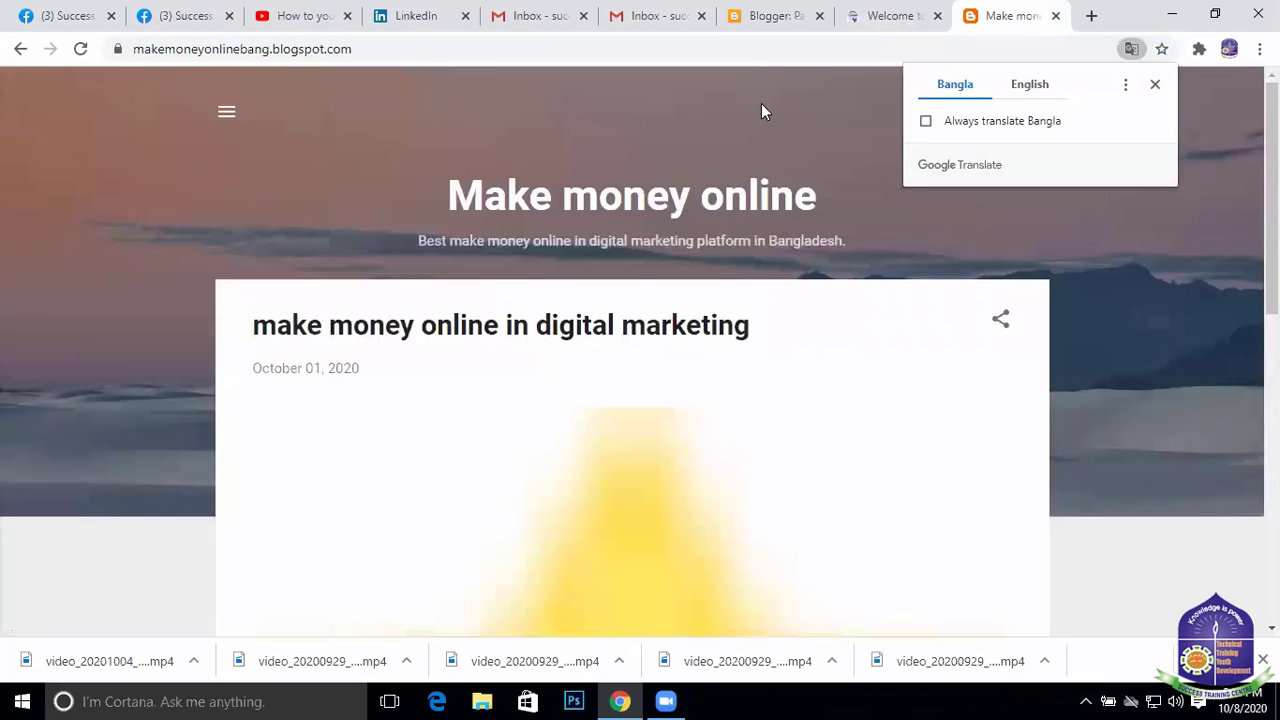
Dismiss the translation offer on the live blog and close the blog's browser tab
{"action": "left_click", "coordinate": [1029, 87]}
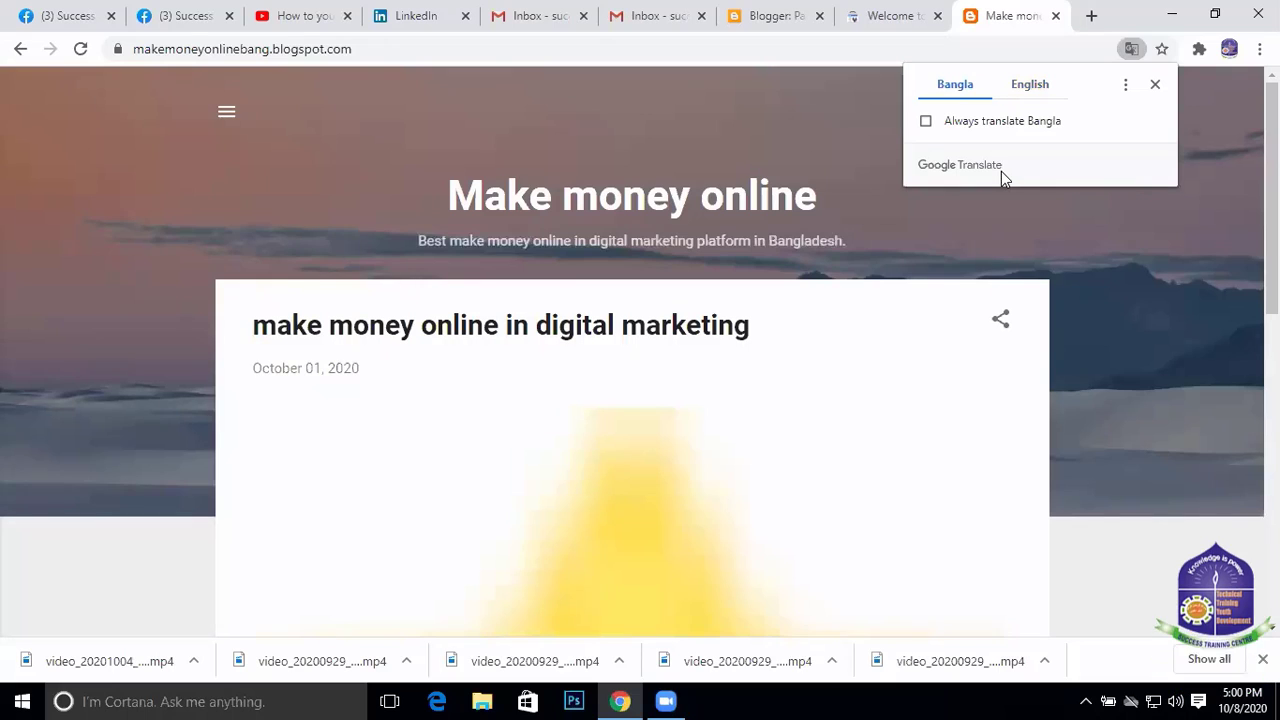
{"action": "left_click", "coordinate": [1157, 85]}
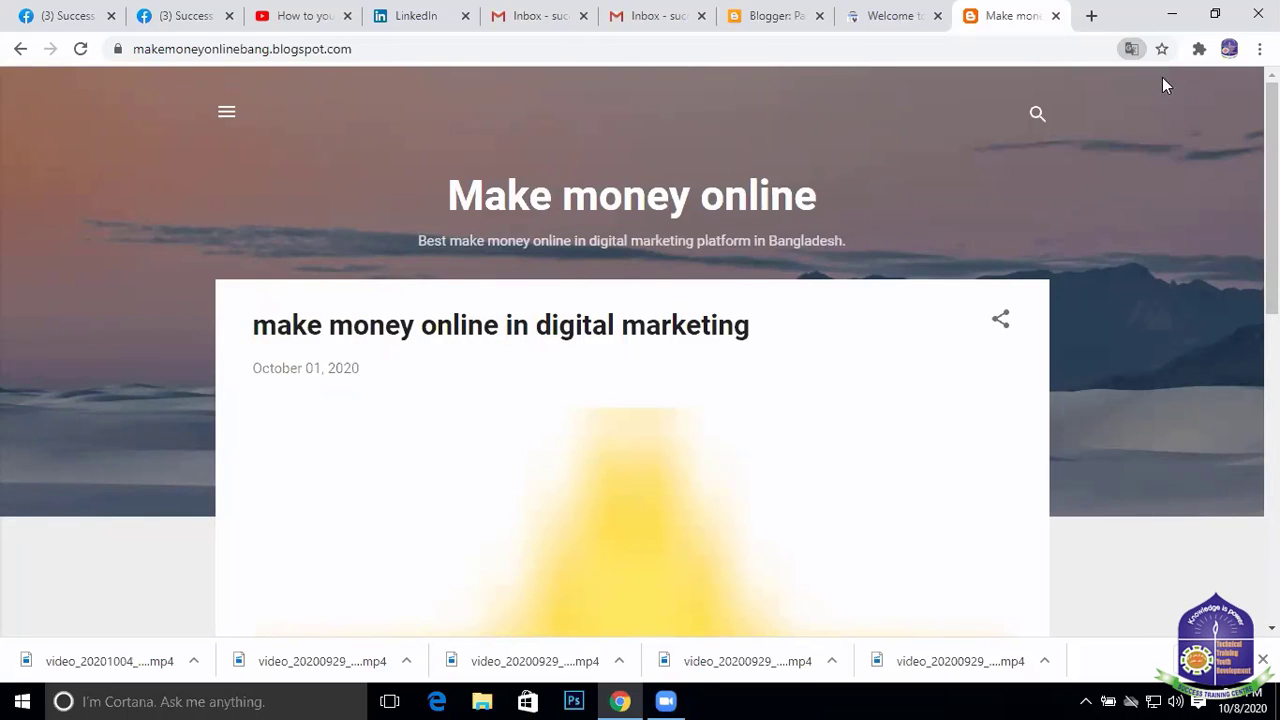
{"action": "left_click", "coordinate": [511, 46]}
{"action": "key", "text": "Return"}
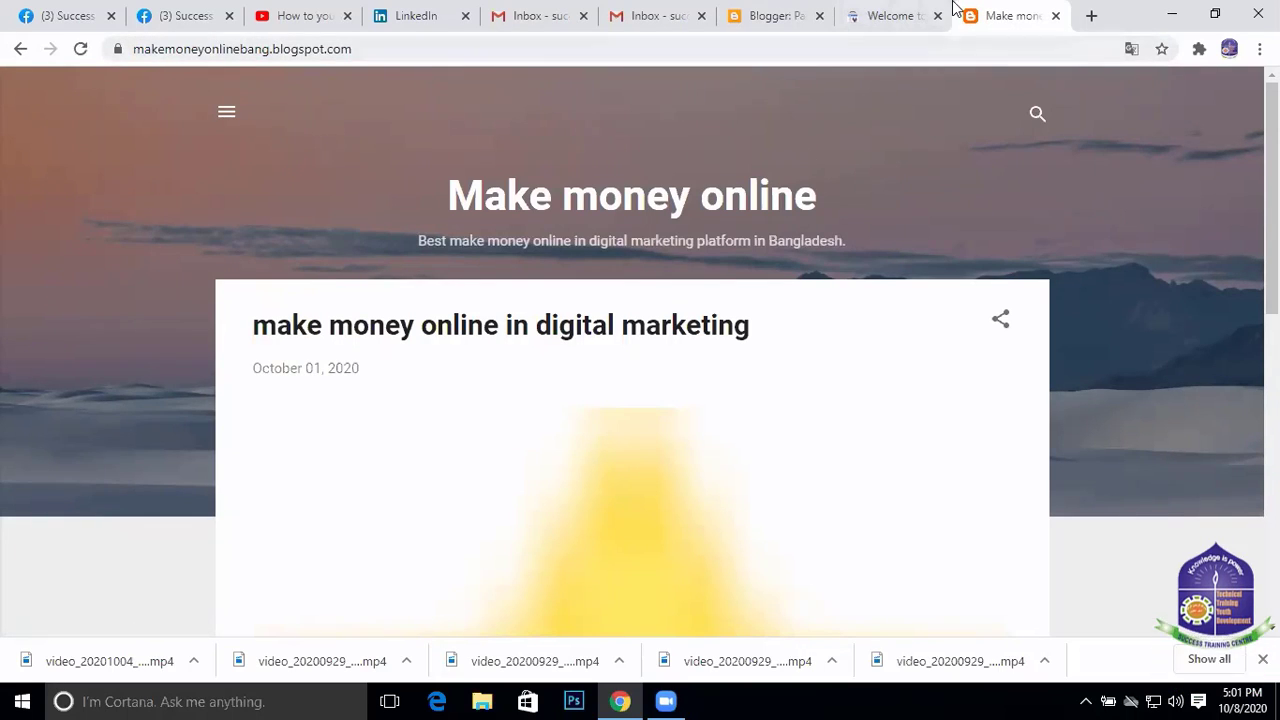
{"action": "left_click", "coordinate": [1056, 16]}
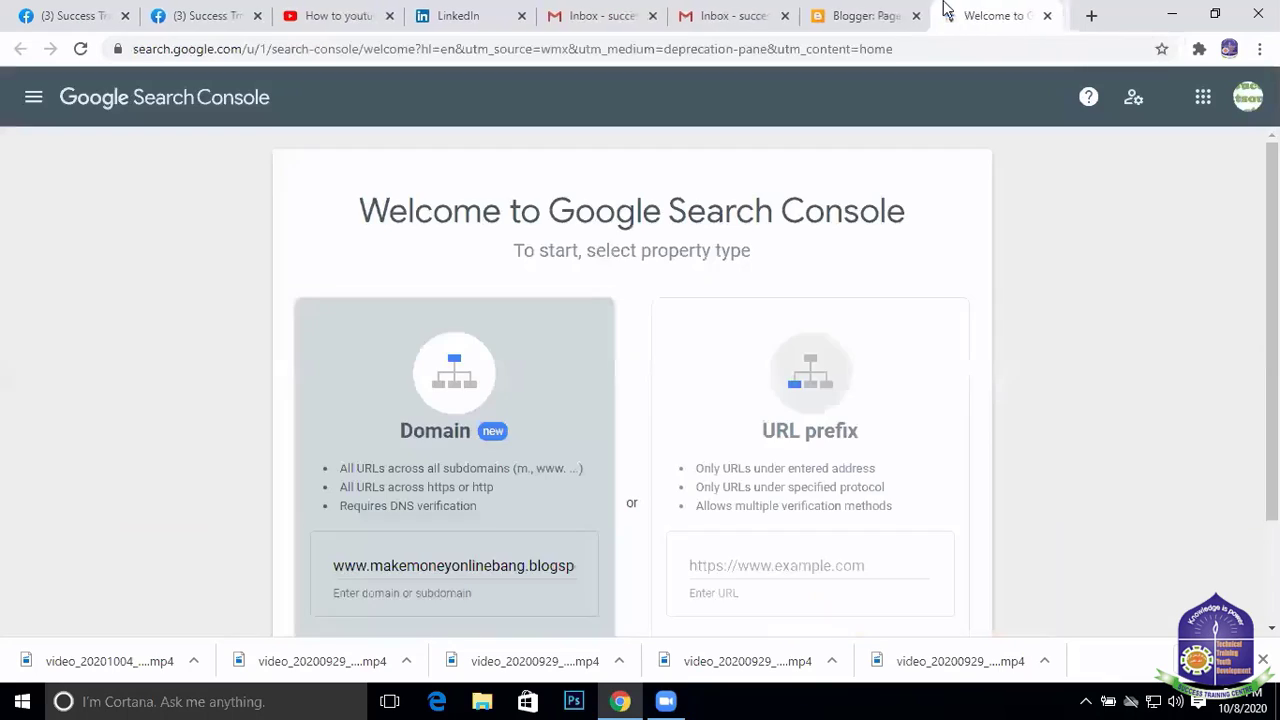
Return to Blogger and examine the sidebar, header and post gadgets on the blog's Layout page
{"action": "left_click", "coordinate": [875, 15]}
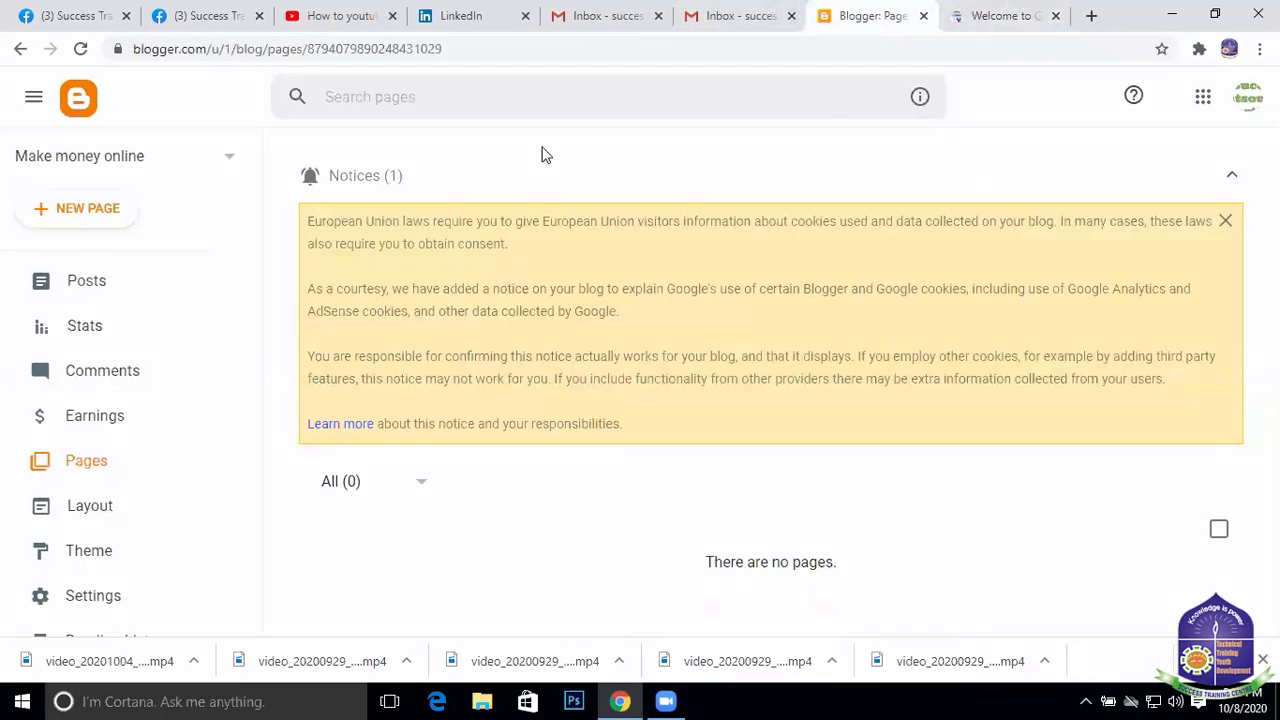
{"action": "scroll", "coordinate": [137, 386], "scroll_direction": "down", "scroll_amount": 2}
{"action": "scroll", "coordinate": [137, 386], "scroll_direction": "up", "scroll_amount": 2}
{"action": "scroll", "coordinate": [103, 430], "scroll_direction": "down", "scroll_amount": 2}
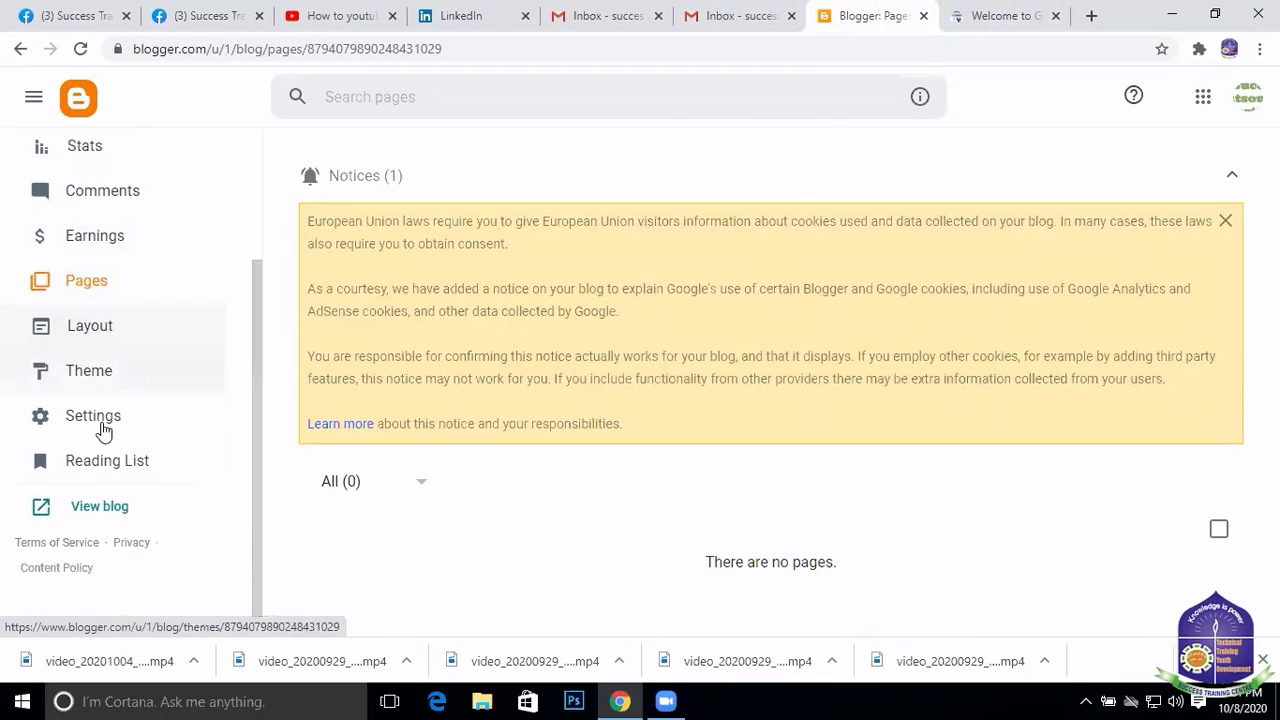
{"action": "left_click", "coordinate": [97, 338]}
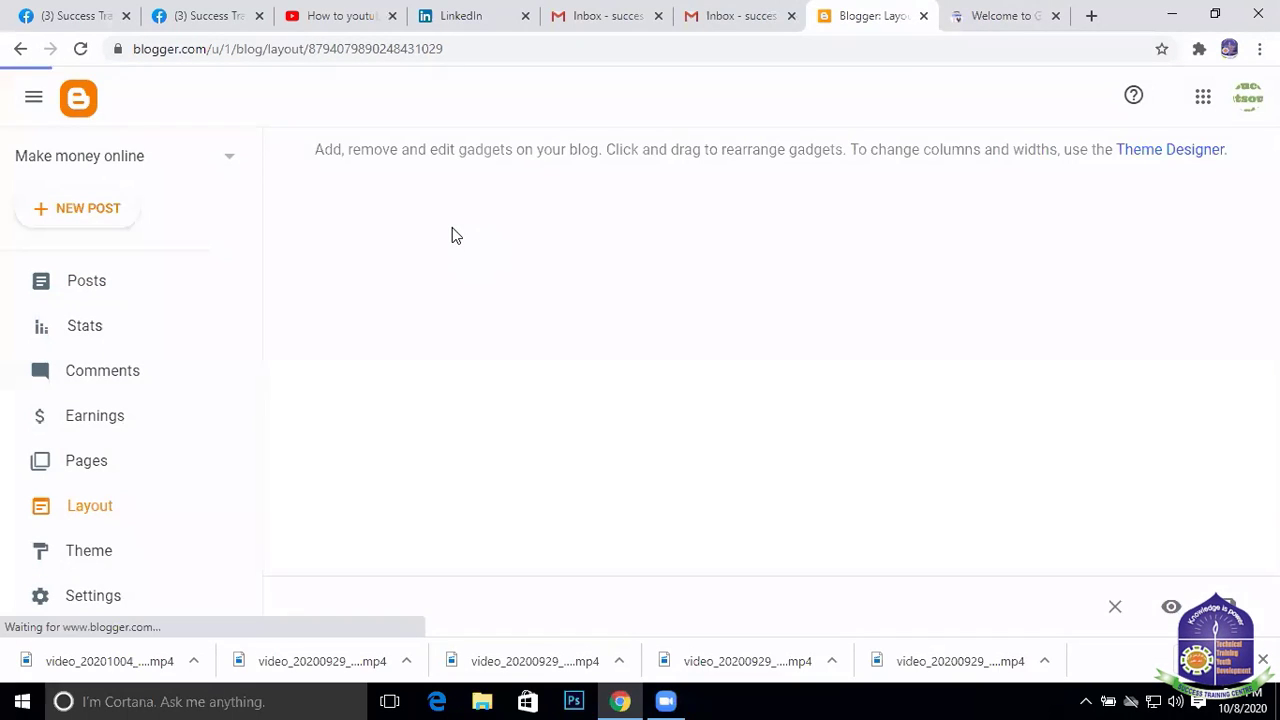
{"action": "scroll", "coordinate": [706, 549], "scroll_direction": "down", "scroll_amount": 10}
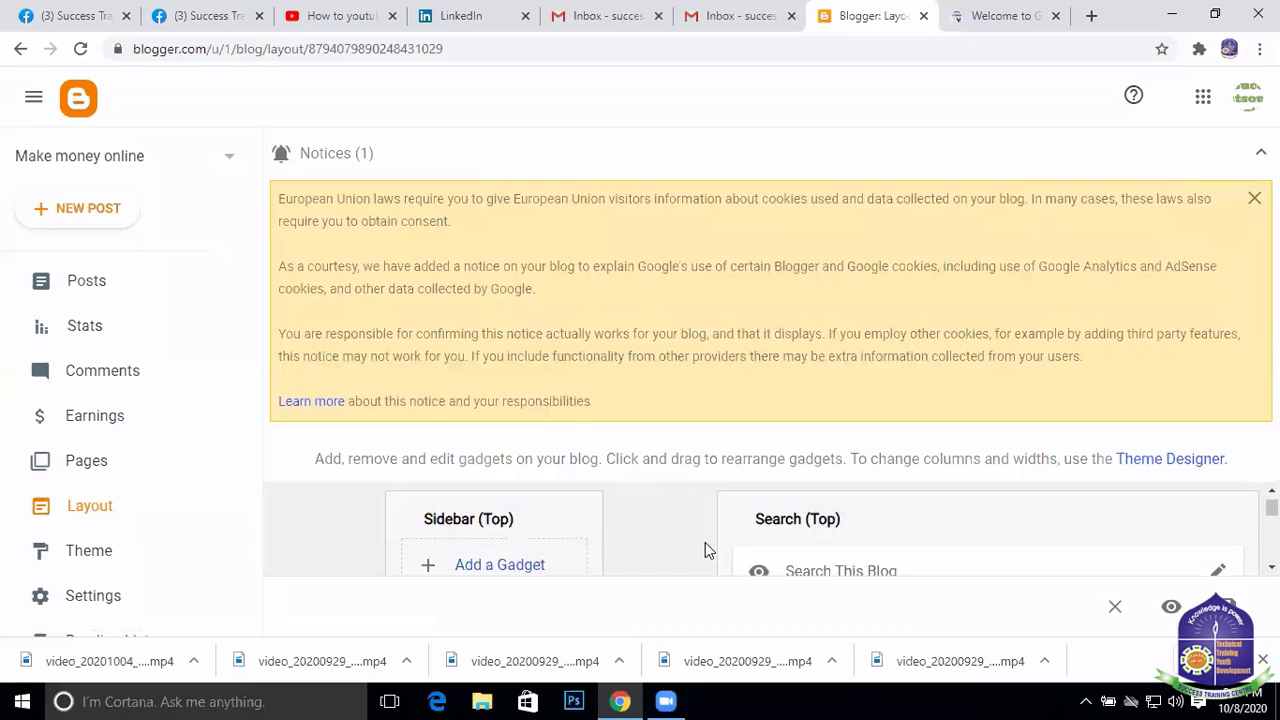
{"action": "scroll", "coordinate": [720, 530], "scroll_direction": "up", "scroll_amount": 10}
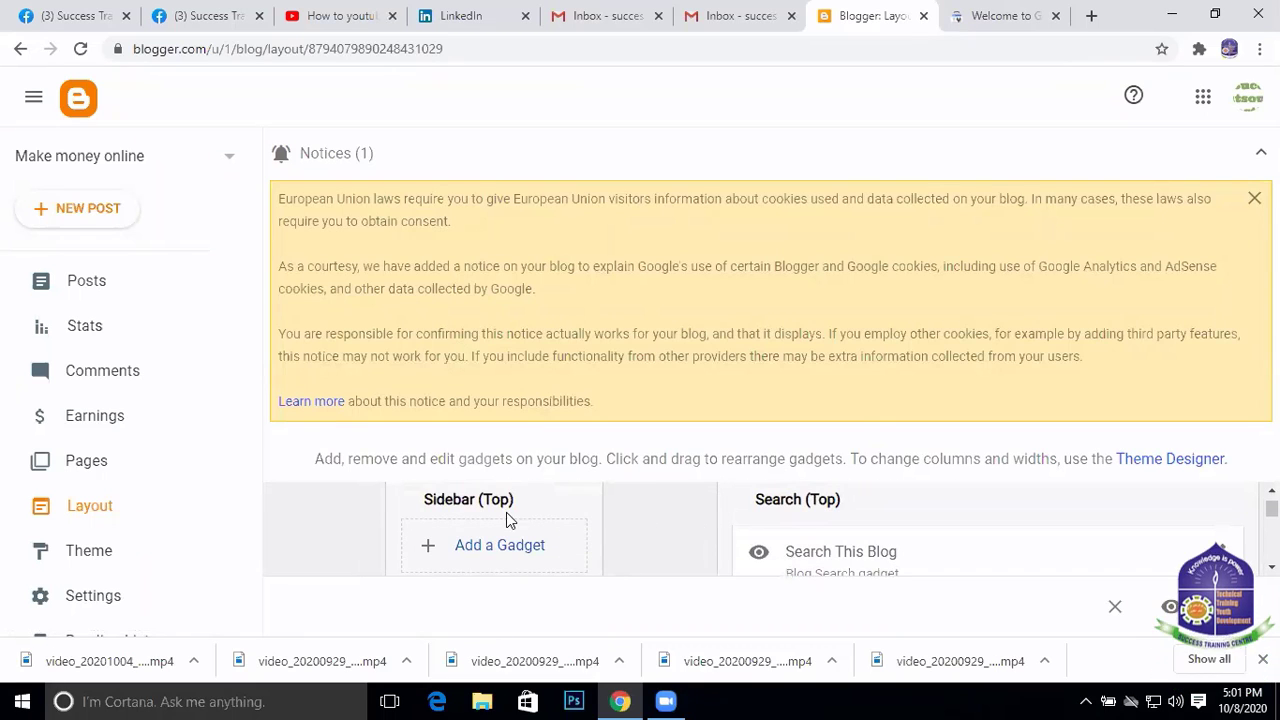
{"action": "scroll", "coordinate": [560, 528], "scroll_direction": "down", "scroll_amount": 1}
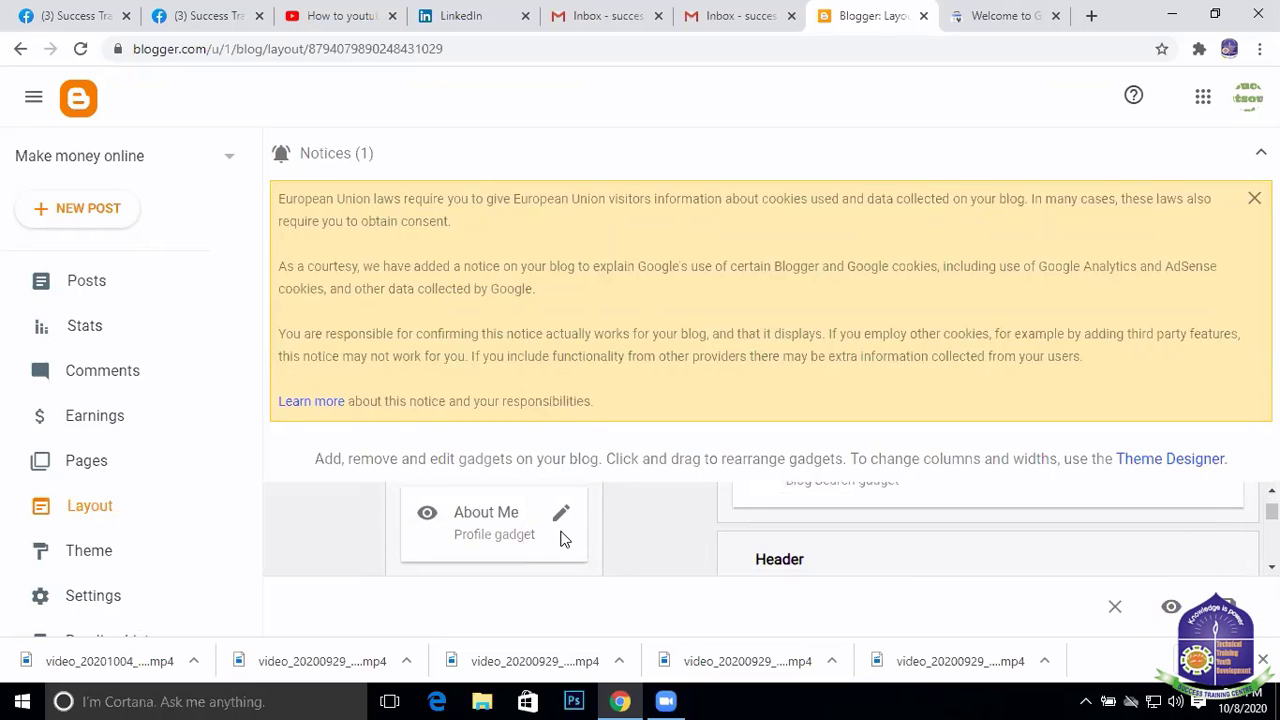
{"action": "scroll", "coordinate": [877, 575], "scroll_direction": "down", "scroll_amount": 5}
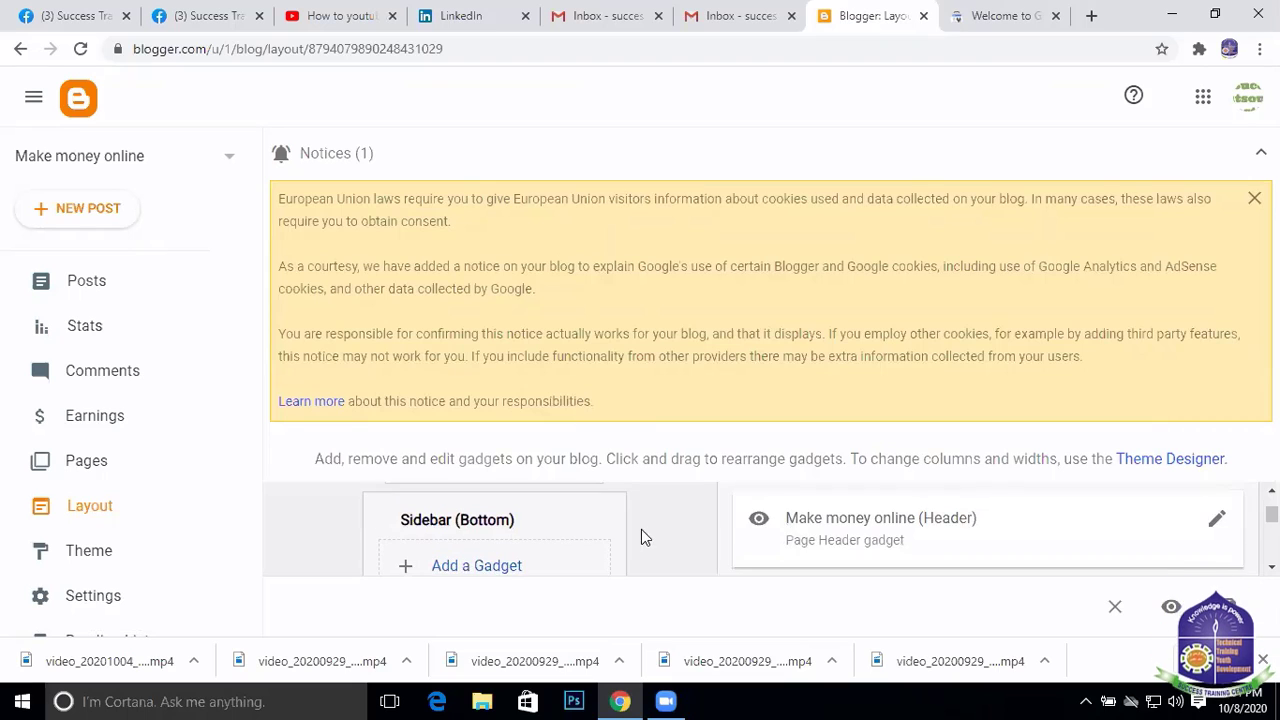
{"action": "scroll", "coordinate": [640, 537], "scroll_direction": "down", "scroll_amount": 2}
{"action": "scroll", "coordinate": [712, 516], "scroll_direction": "down", "scroll_amount": 5}
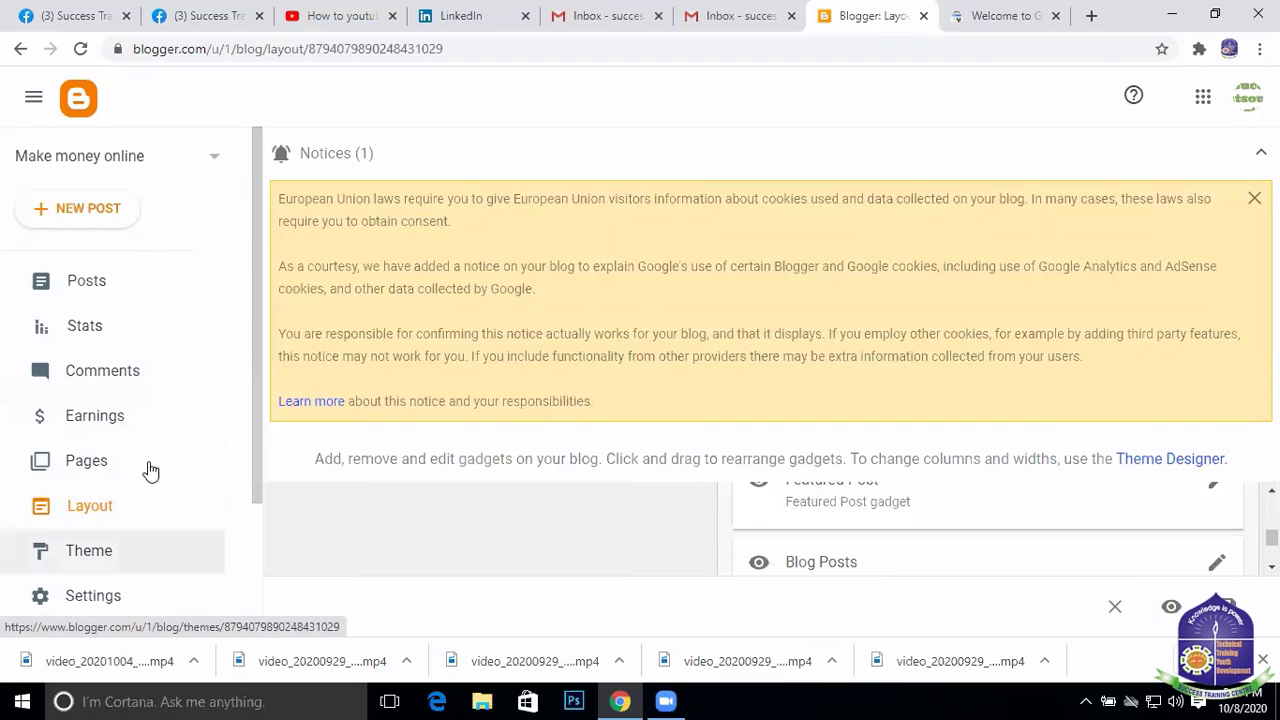
Open the blog's Theme page and check the additional options offered for the current Contempo Light theme
{"action": "scroll", "coordinate": [132, 480], "scroll_direction": "down", "scroll_amount": 3}
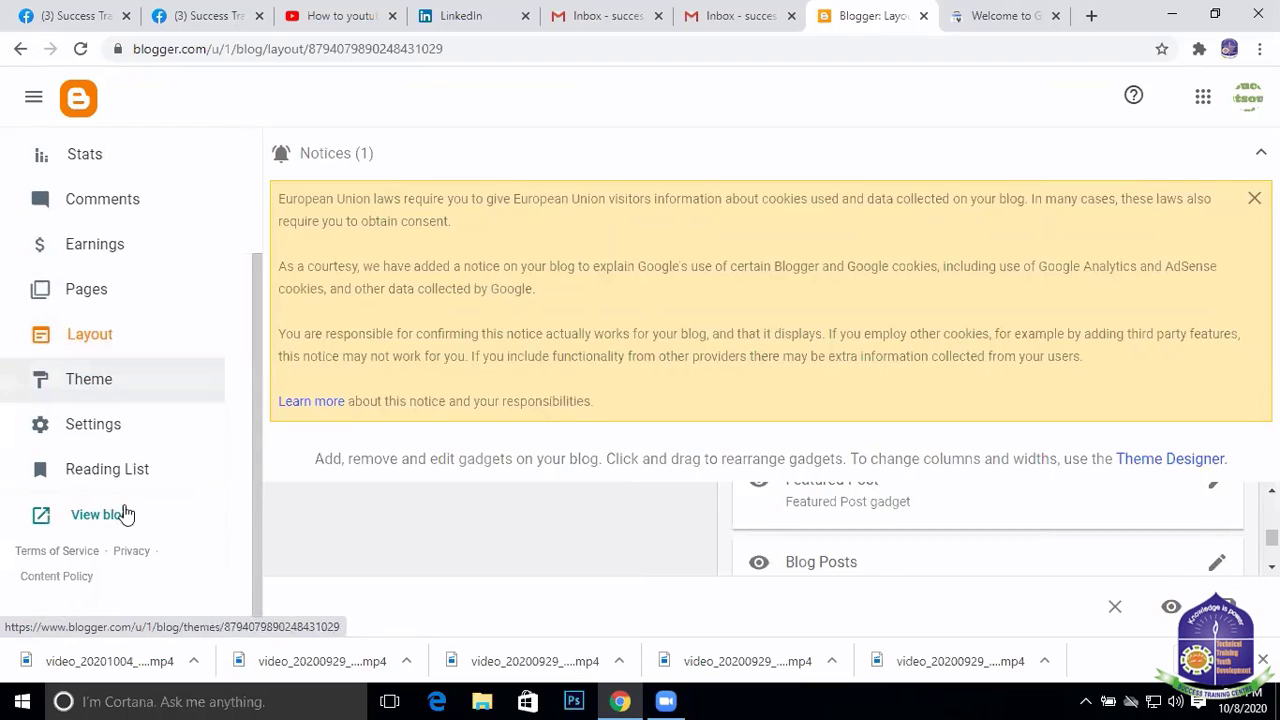
{"action": "left_click", "coordinate": [115, 376]}
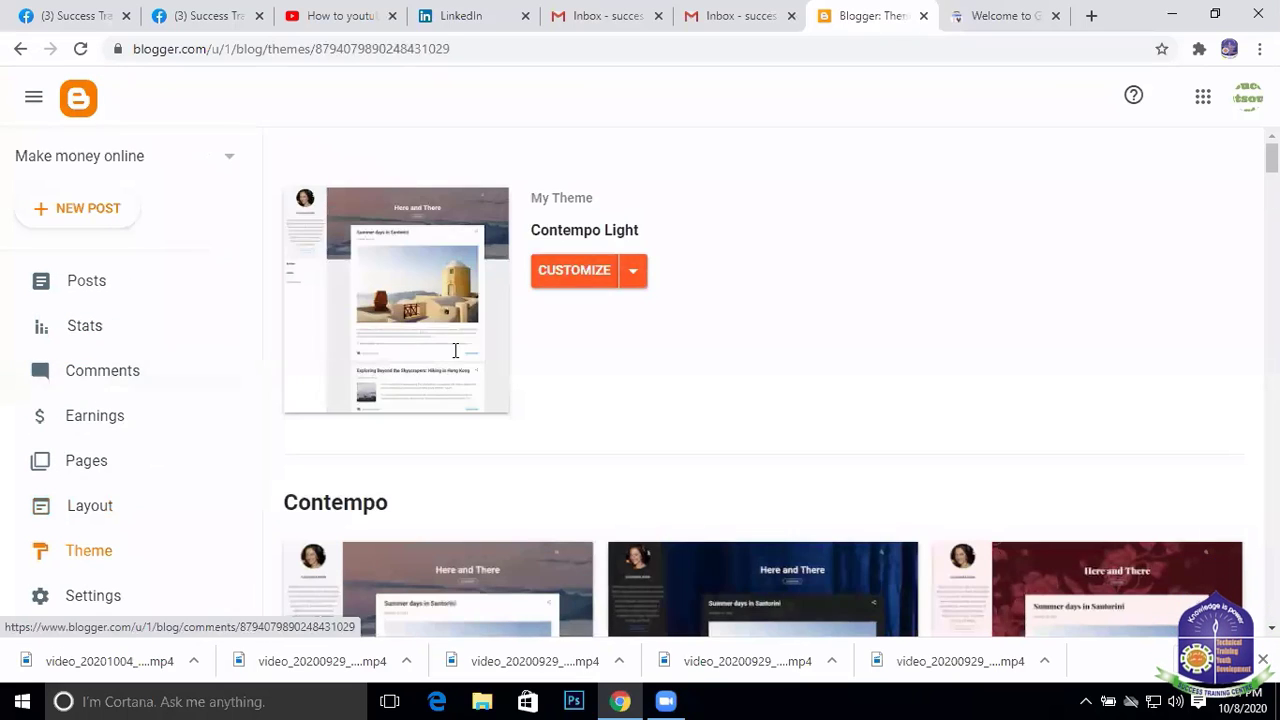
{"action": "scroll", "coordinate": [506, 276], "scroll_direction": "down", "scroll_amount": 3}
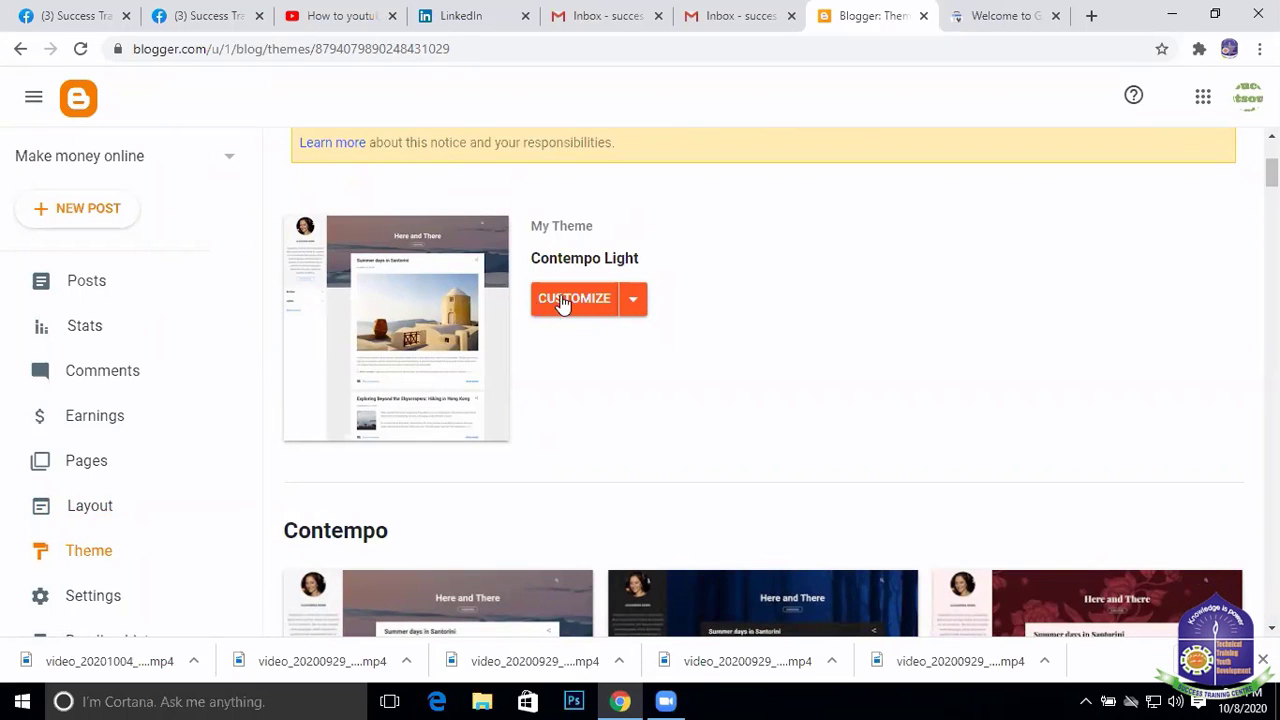
{"action": "left_click", "coordinate": [636, 302]}
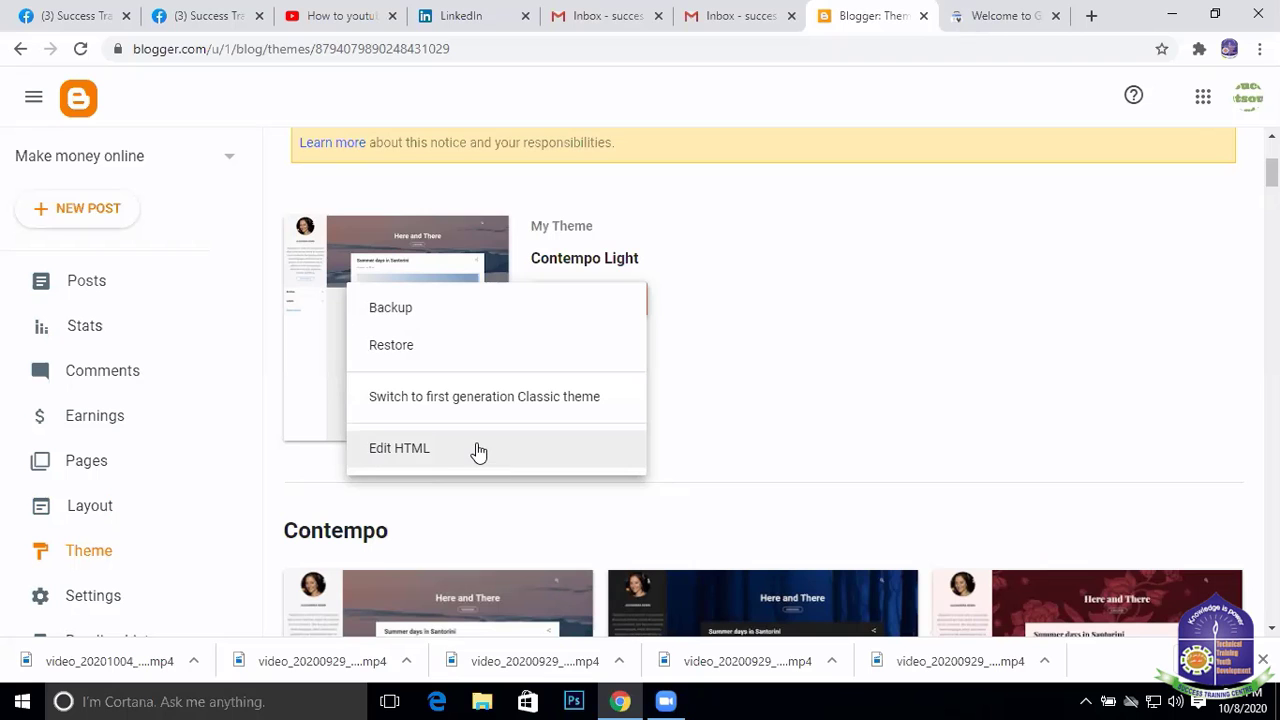
{"action": "scroll", "coordinate": [846, 560], "scroll_direction": "down", "scroll_amount": 5}
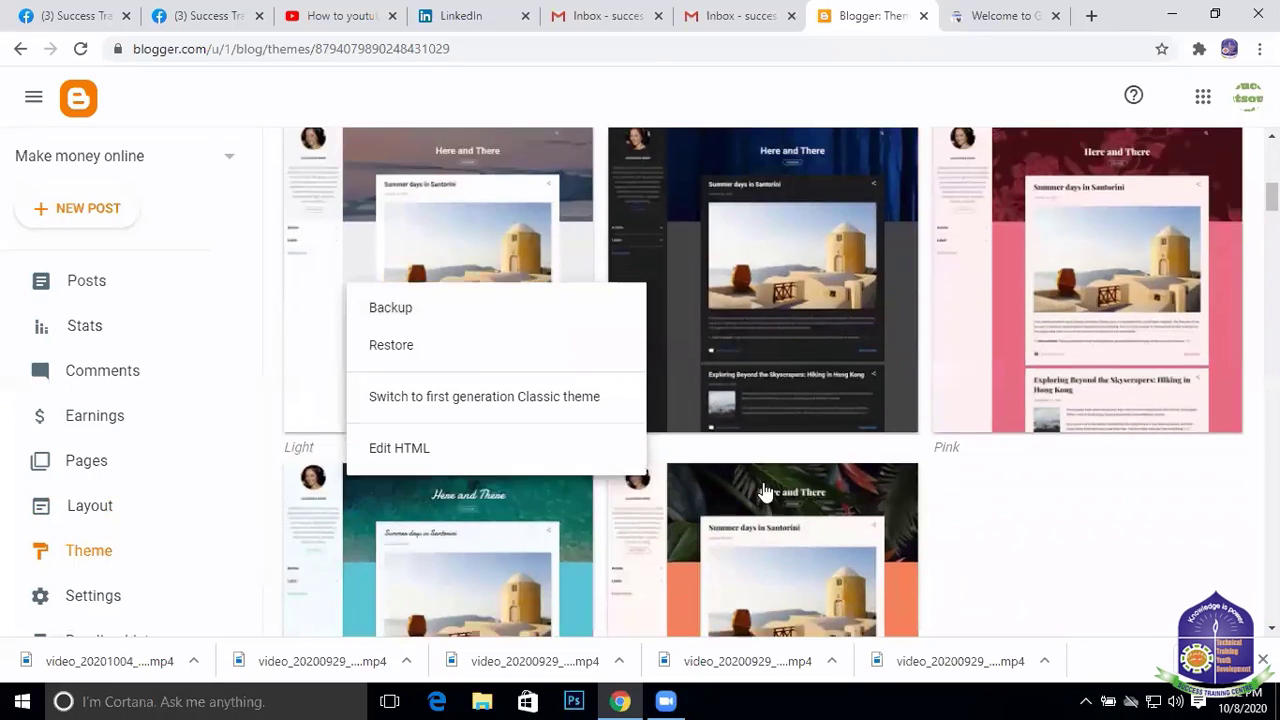
{"action": "scroll", "coordinate": [1118, 548], "scroll_direction": "up", "scroll_amount": 3}
{"action": "left_click", "coordinate": [777, 334]}
Browse the gallery of available Blogger themes and return to the Google Search Console welcome page
{"action": "scroll", "coordinate": [777, 334], "scroll_direction": "down", "scroll_amount": 10}
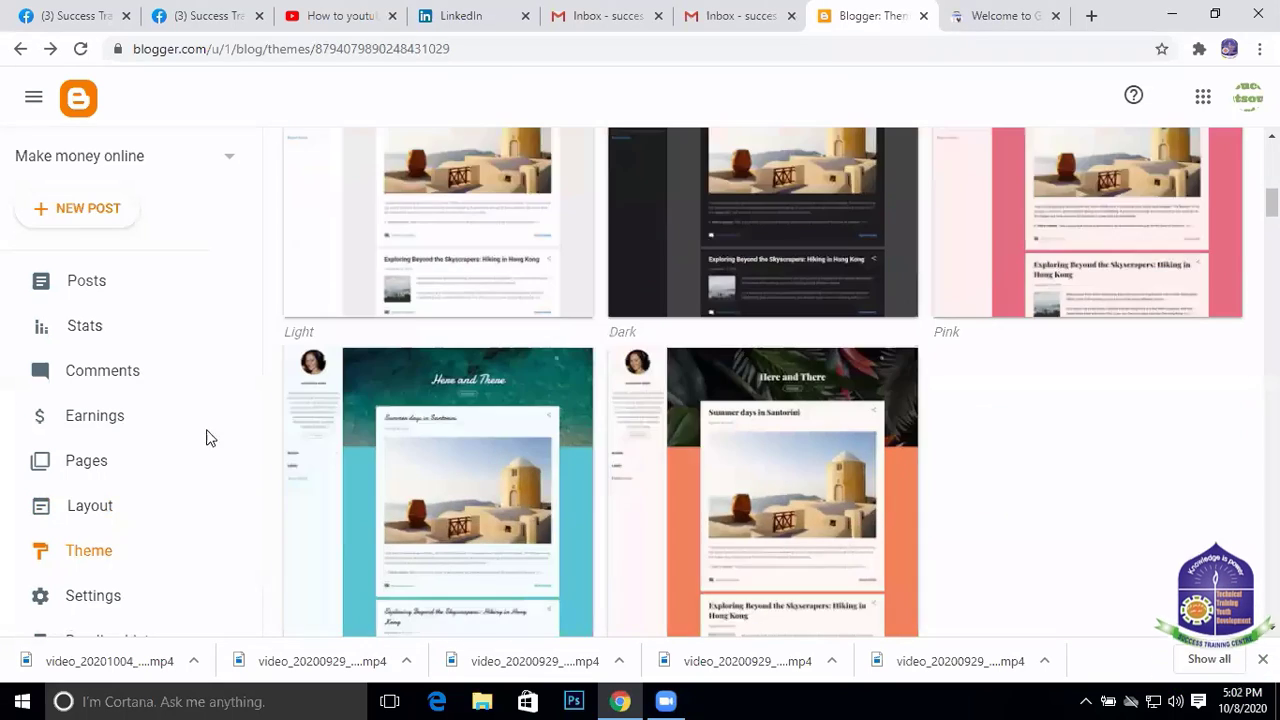
{"action": "scroll", "coordinate": [997, 317], "scroll_direction": "down", "scroll_amount": 2}
{"action": "scroll", "coordinate": [1106, 387], "scroll_direction": "up", "scroll_amount": 4}
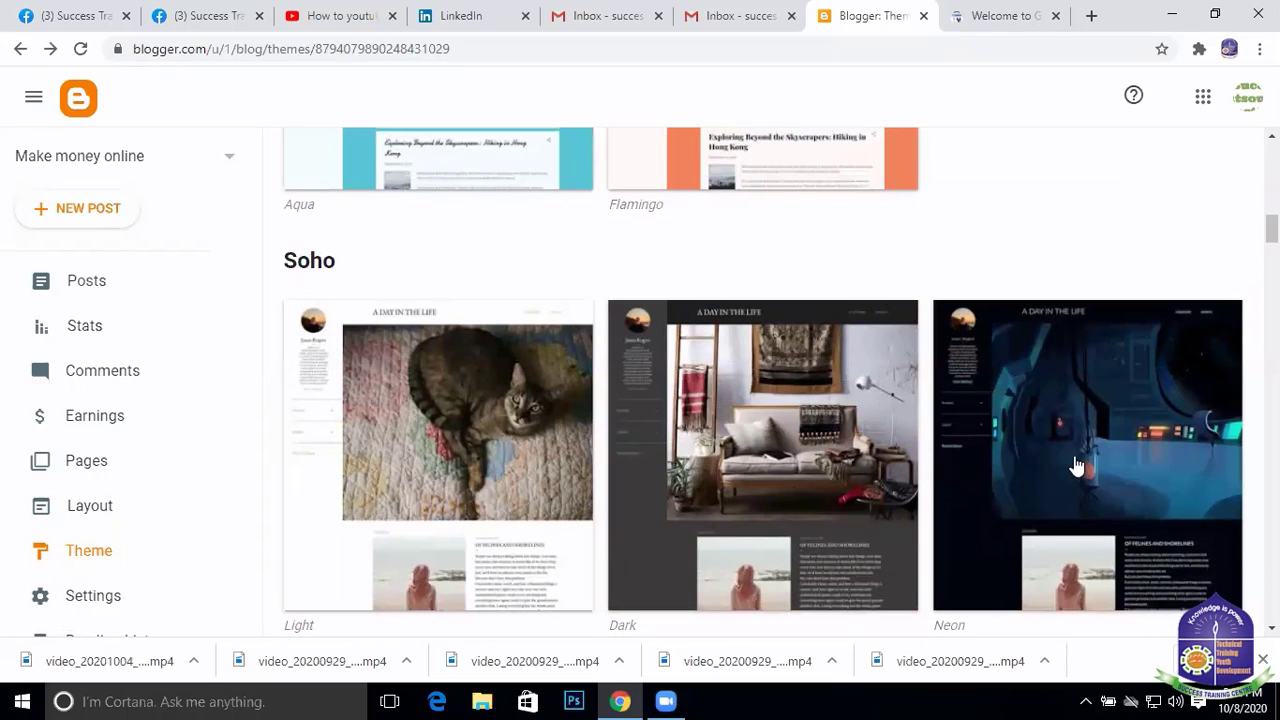
{"action": "scroll", "coordinate": [1133, 237], "scroll_direction": "down", "scroll_amount": 2}
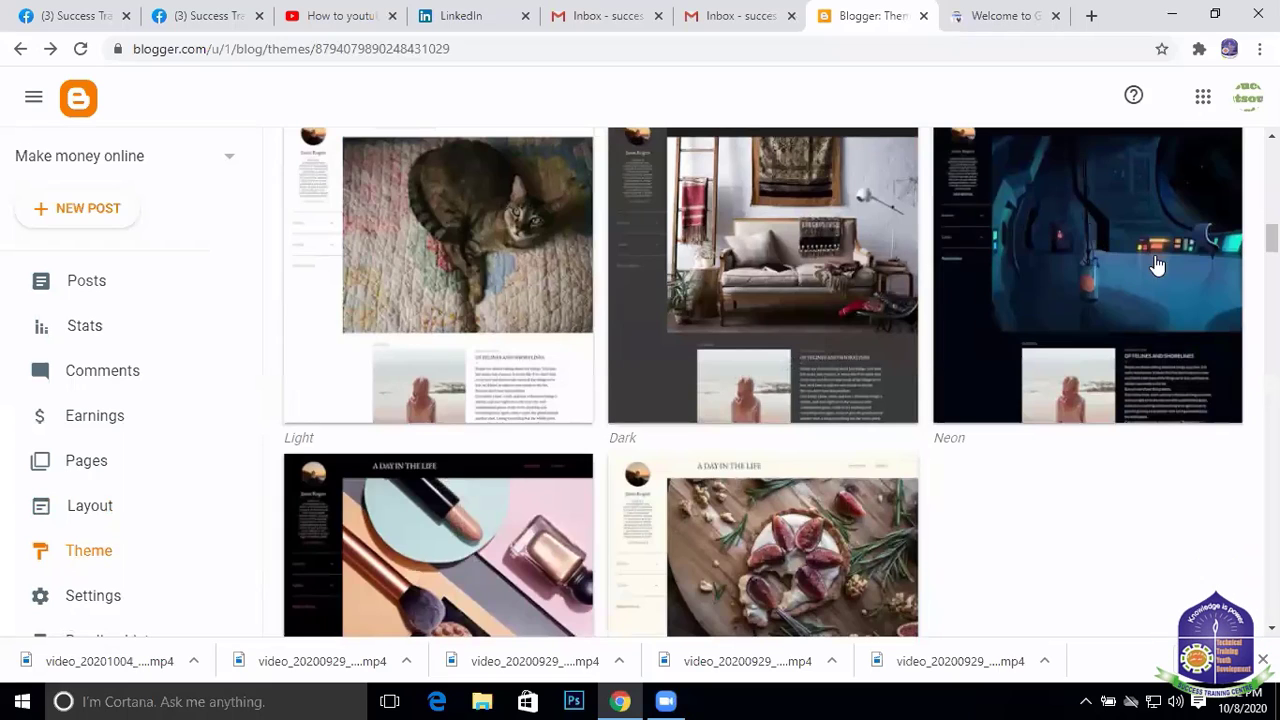
{"action": "scroll", "coordinate": [755, 528], "scroll_direction": "down", "scroll_amount": 5}
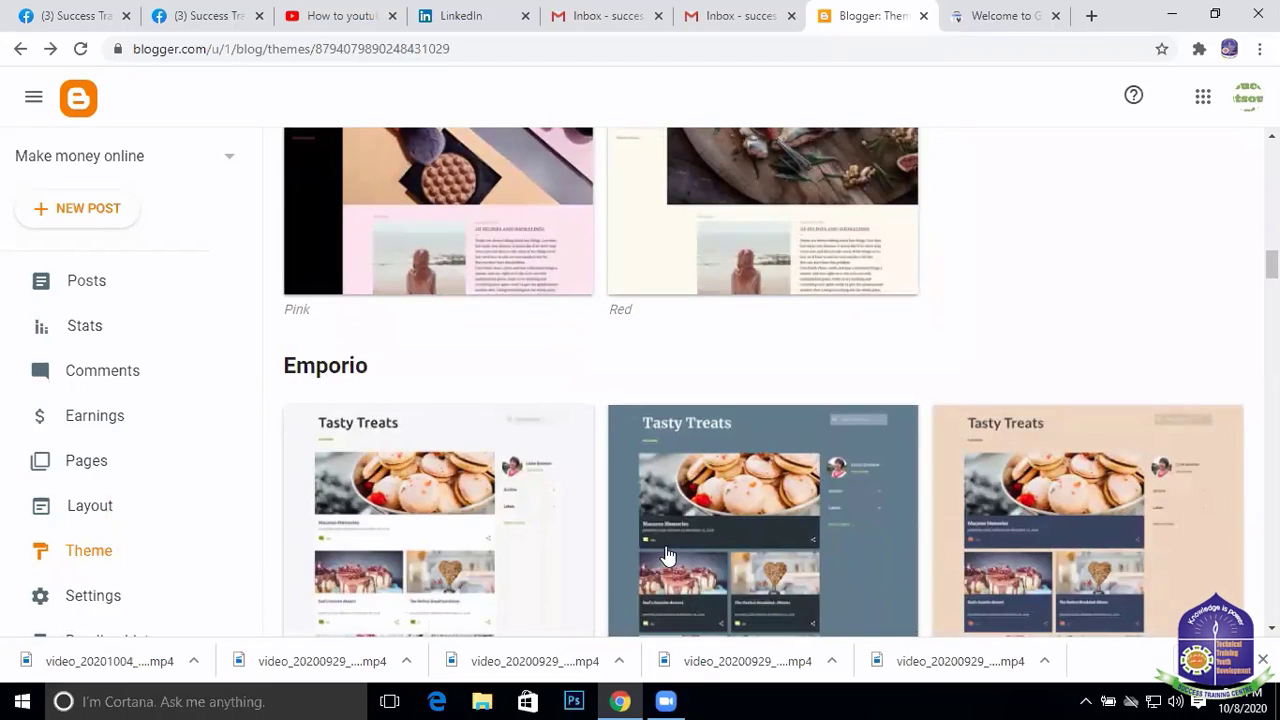
{"action": "scroll", "coordinate": [667, 556], "scroll_direction": "up", "scroll_amount": 2}
{"action": "scroll", "coordinate": [512, 370], "scroll_direction": "up", "scroll_amount": 1}
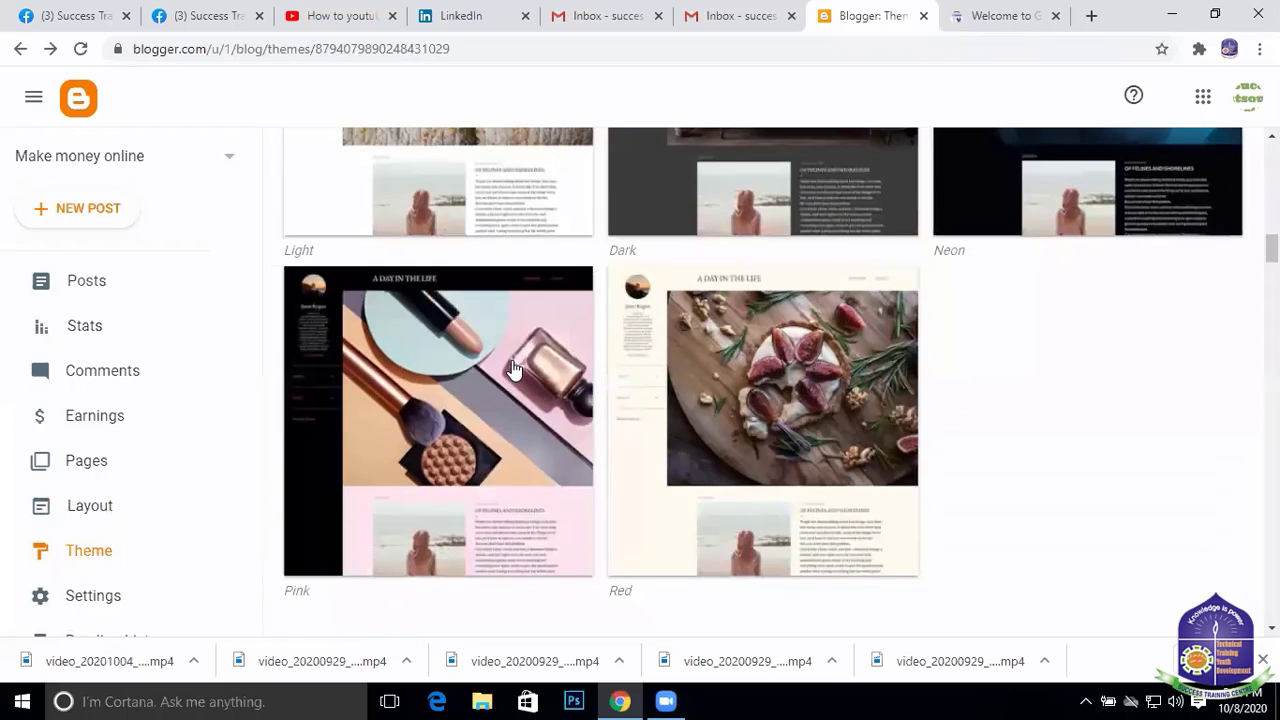
{"action": "scroll", "coordinate": [512, 370], "scroll_direction": "up", "scroll_amount": 10}
{"action": "scroll", "coordinate": [565, 334], "scroll_direction": "up", "scroll_amount": 2}
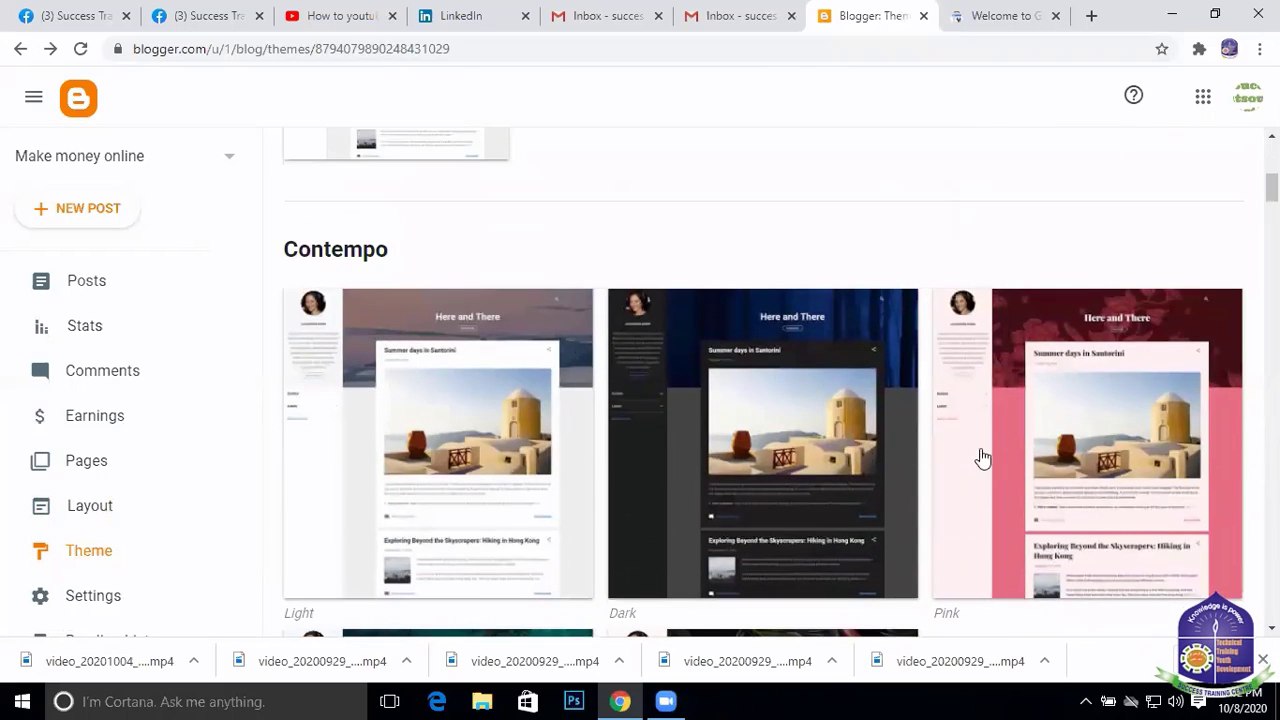
{"action": "scroll", "coordinate": [787, 438], "scroll_direction": "down", "scroll_amount": 9}
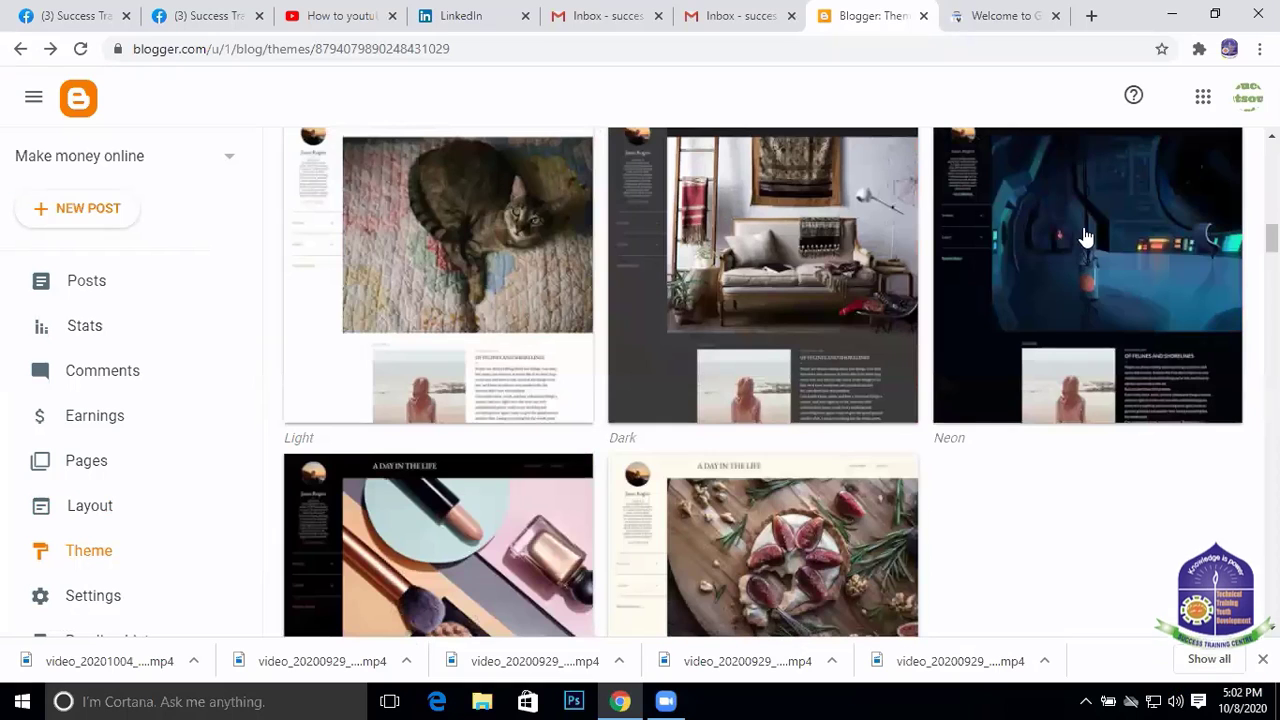
{"action": "scroll", "coordinate": [677, 440], "scroll_direction": "down", "scroll_amount": 12}
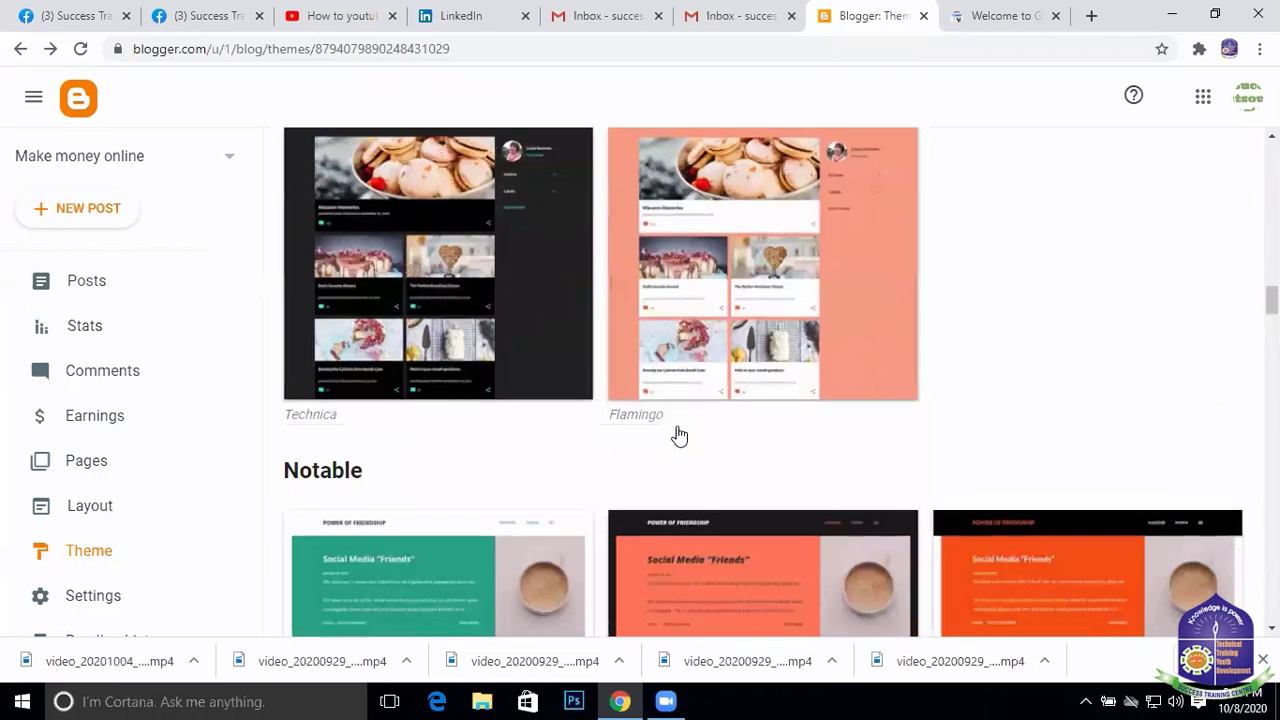
{"action": "scroll", "coordinate": [700, 438], "scroll_direction": "up", "scroll_amount": 4}
{"action": "scroll", "coordinate": [735, 440], "scroll_direction": "down", "scroll_amount": 8}
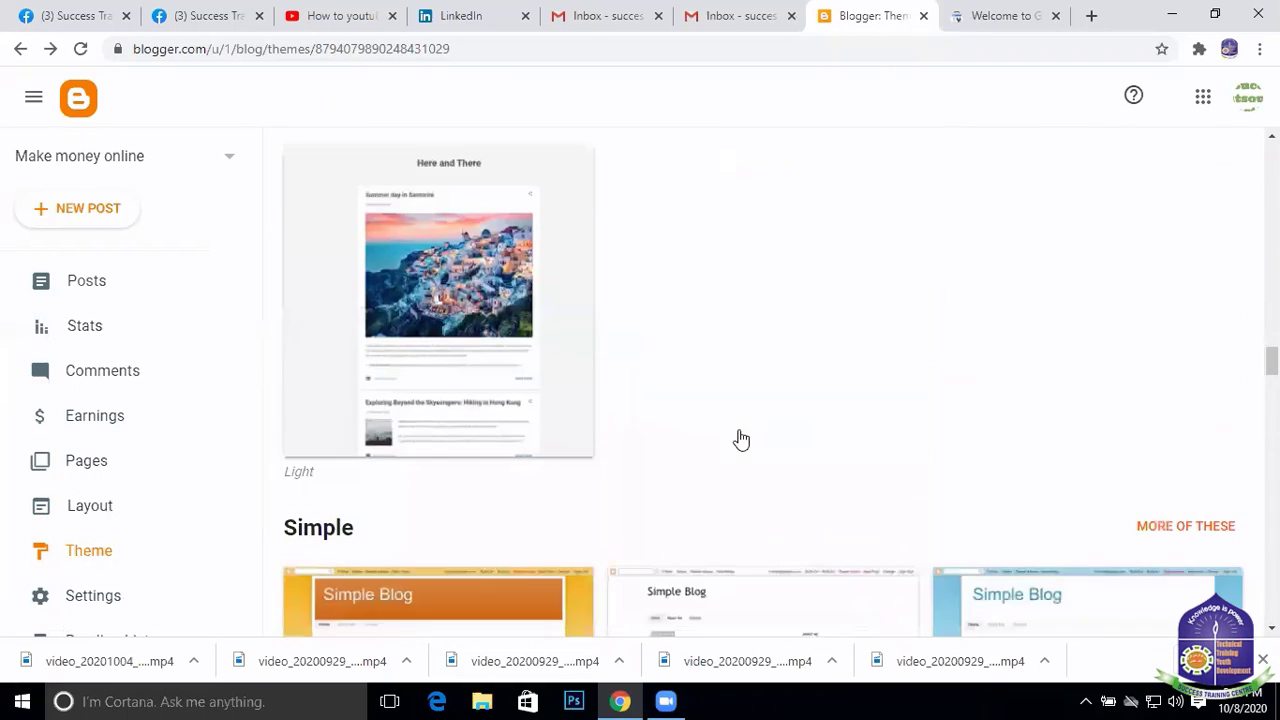
{"action": "scroll", "coordinate": [870, 425], "scroll_direction": "down", "scroll_amount": 15}
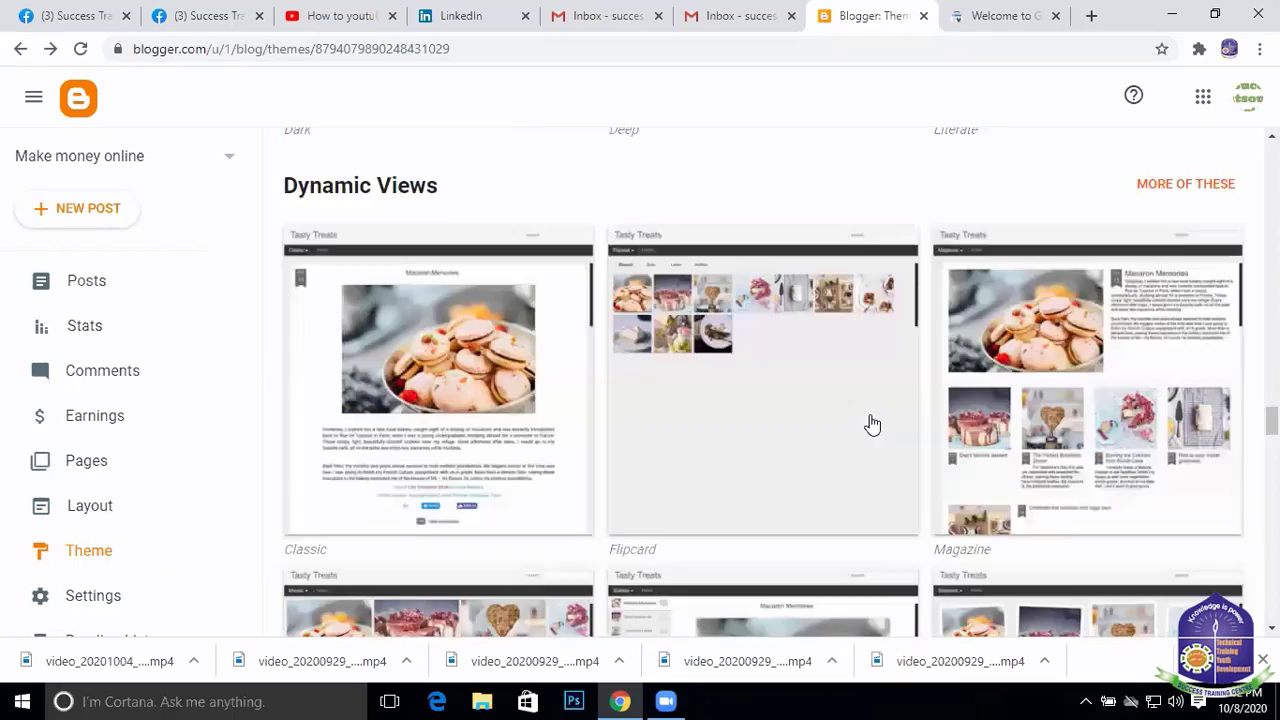
{"action": "scroll", "coordinate": [871, 423], "scroll_direction": "up", "scroll_amount": 4}
{"action": "scroll", "coordinate": [814, 423], "scroll_direction": "down", "scroll_amount": 6}
{"action": "scroll", "coordinate": [750, 414], "scroll_direction": "down", "scroll_amount": 10}
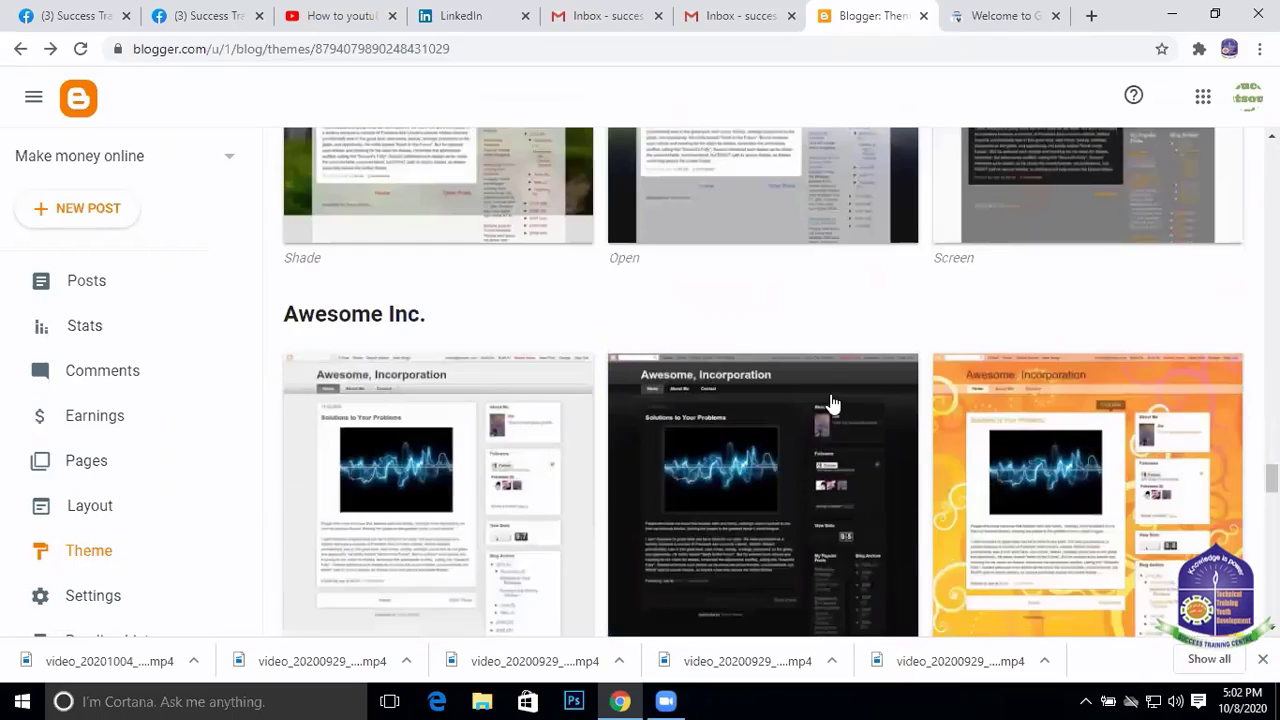
{"action": "scroll", "coordinate": [830, 403], "scroll_direction": "up", "scroll_amount": 1}
{"action": "scroll", "coordinate": [833, 402], "scroll_direction": "down", "scroll_amount": 15}
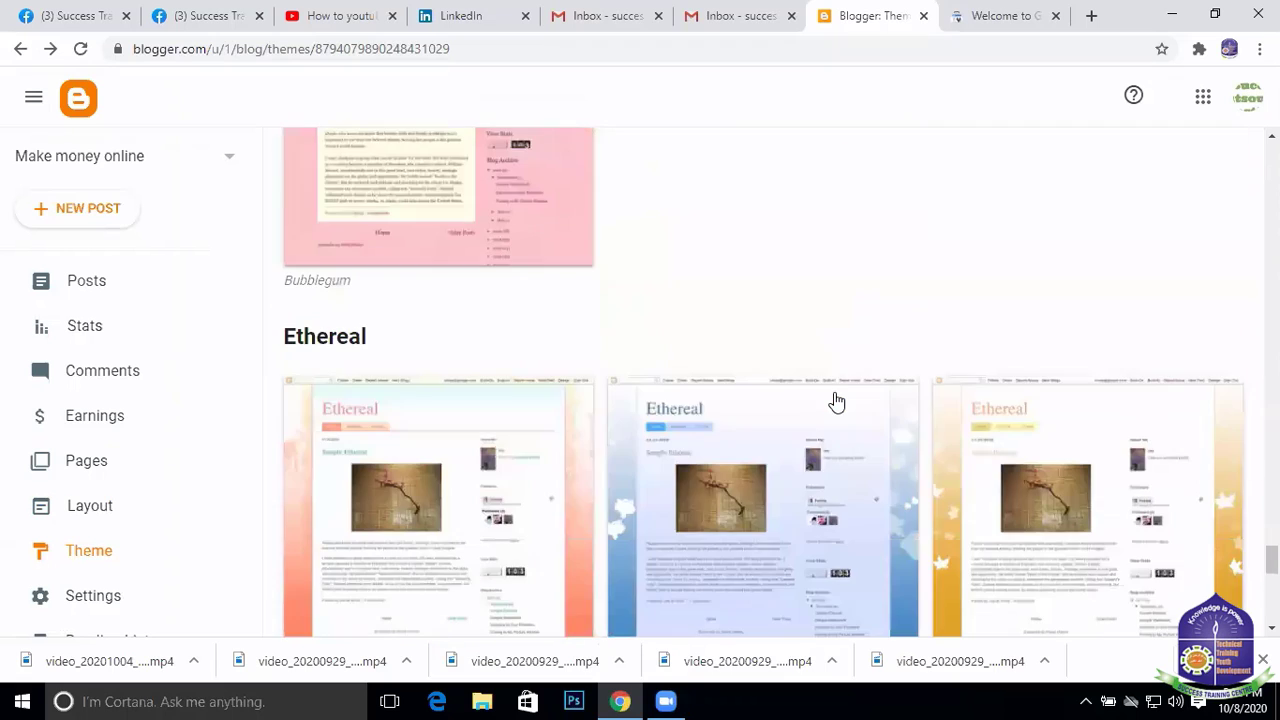
{"action": "scroll", "coordinate": [835, 395], "scroll_direction": "up", "scroll_amount": 20}
{"action": "scroll", "coordinate": [820, 363], "scroll_direction": "down", "scroll_amount": 15}
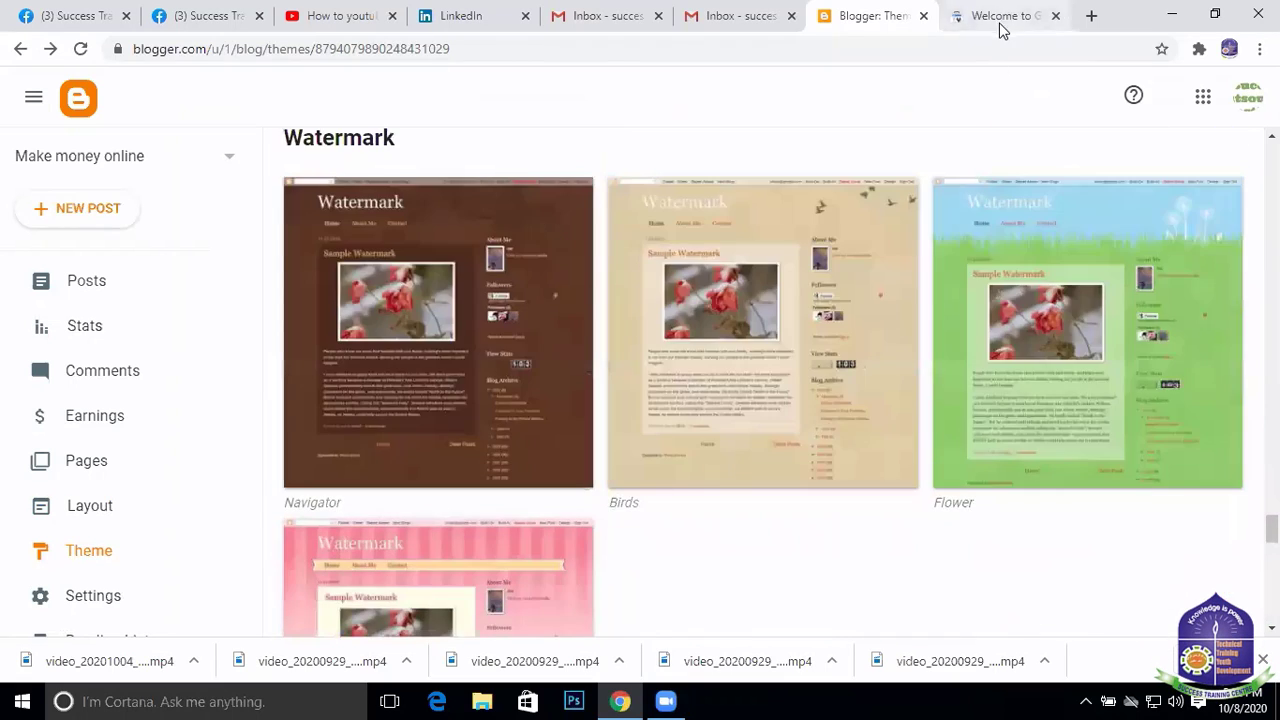
{"action": "left_click", "coordinate": [1001, 17]}
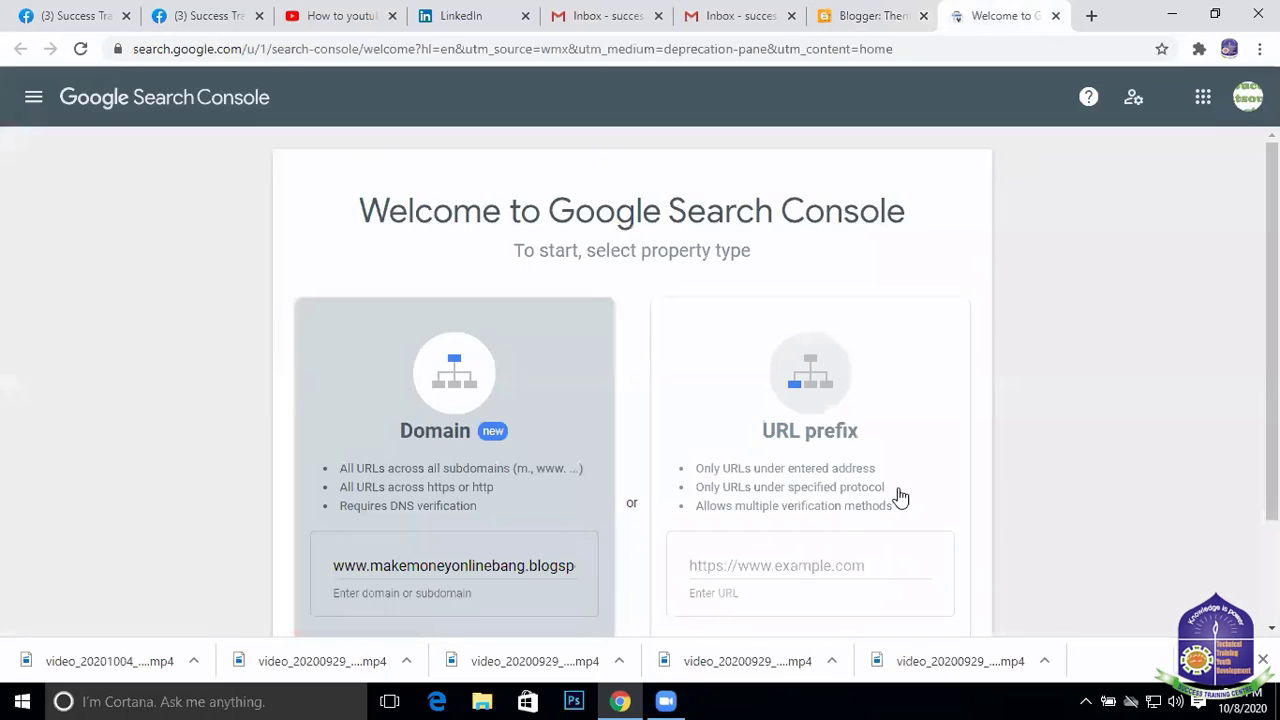
View the live blog from Blogger, check its header and first post, then close its browser tab
{"action": "left_click", "coordinate": [845, 20]}
{"action": "scroll", "coordinate": [112, 540], "scroll_direction": "down", "scroll_amount": 2}
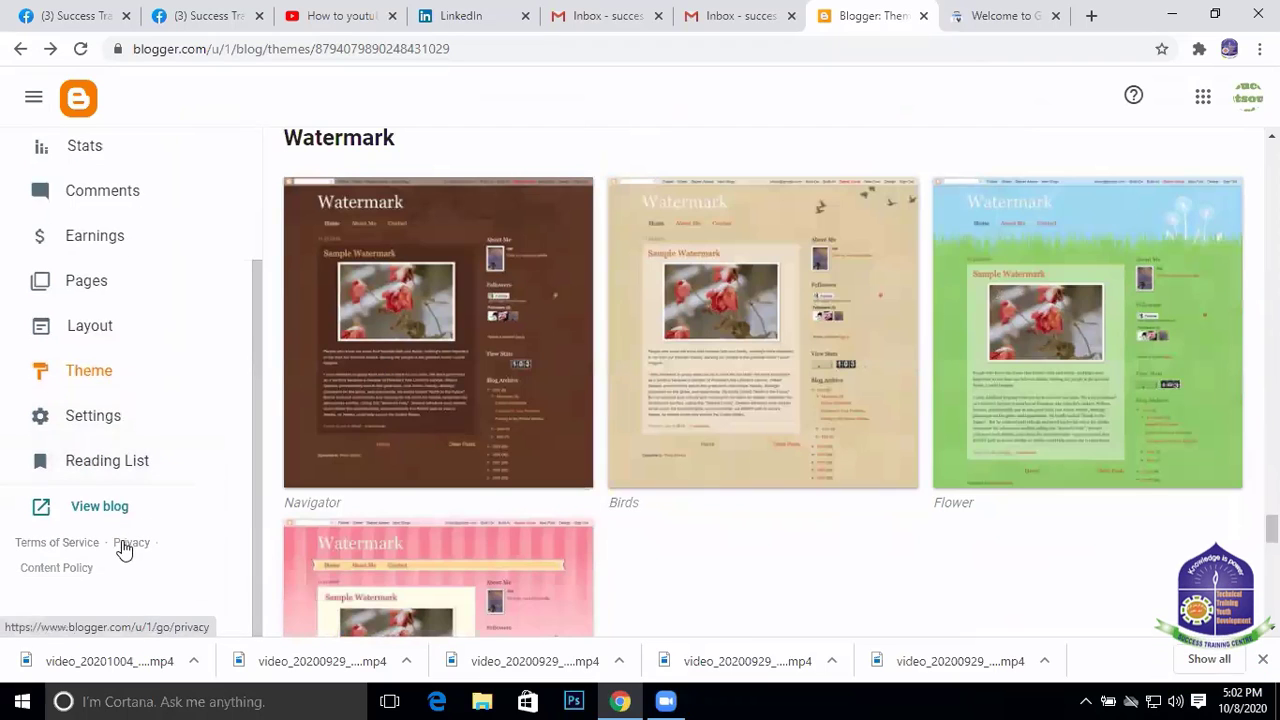
{"action": "left_click", "coordinate": [100, 514]}
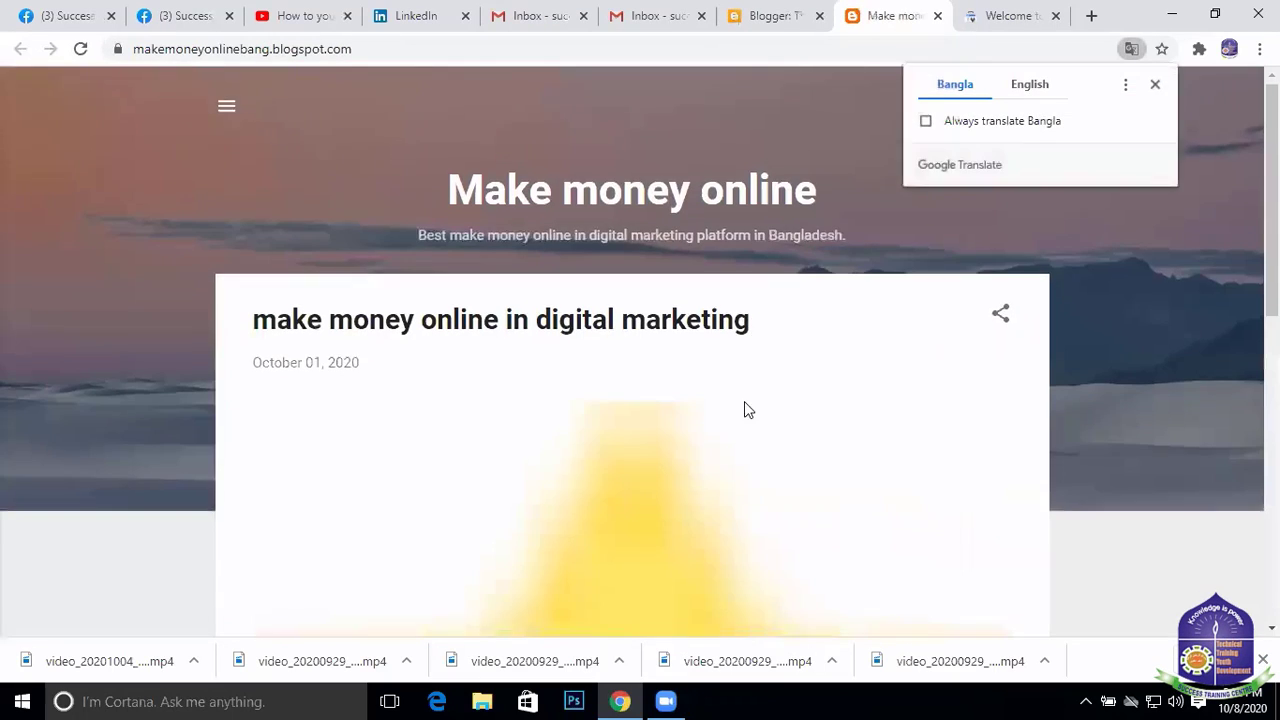
{"action": "scroll", "coordinate": [744, 404], "scroll_direction": "down", "scroll_amount": 5}
{"action": "scroll", "coordinate": [660, 350], "scroll_direction": "up", "scroll_amount": 10}
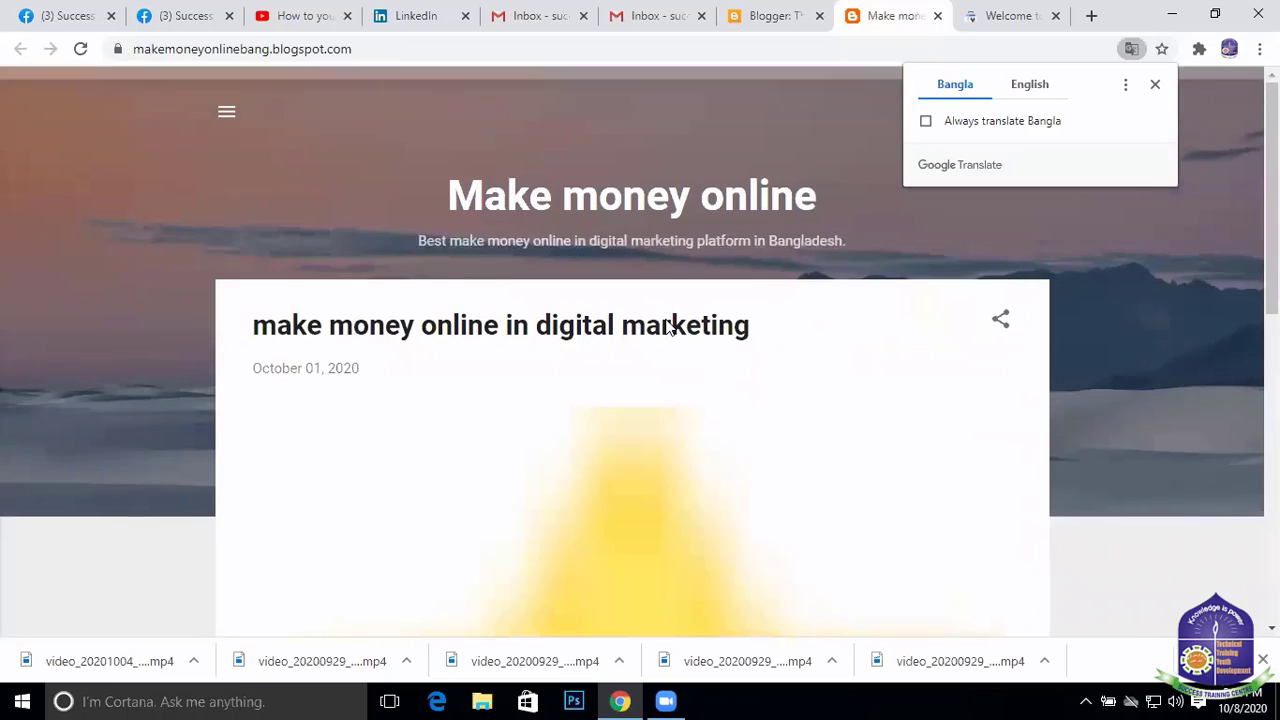
{"action": "left_click", "coordinate": [656, 411]}
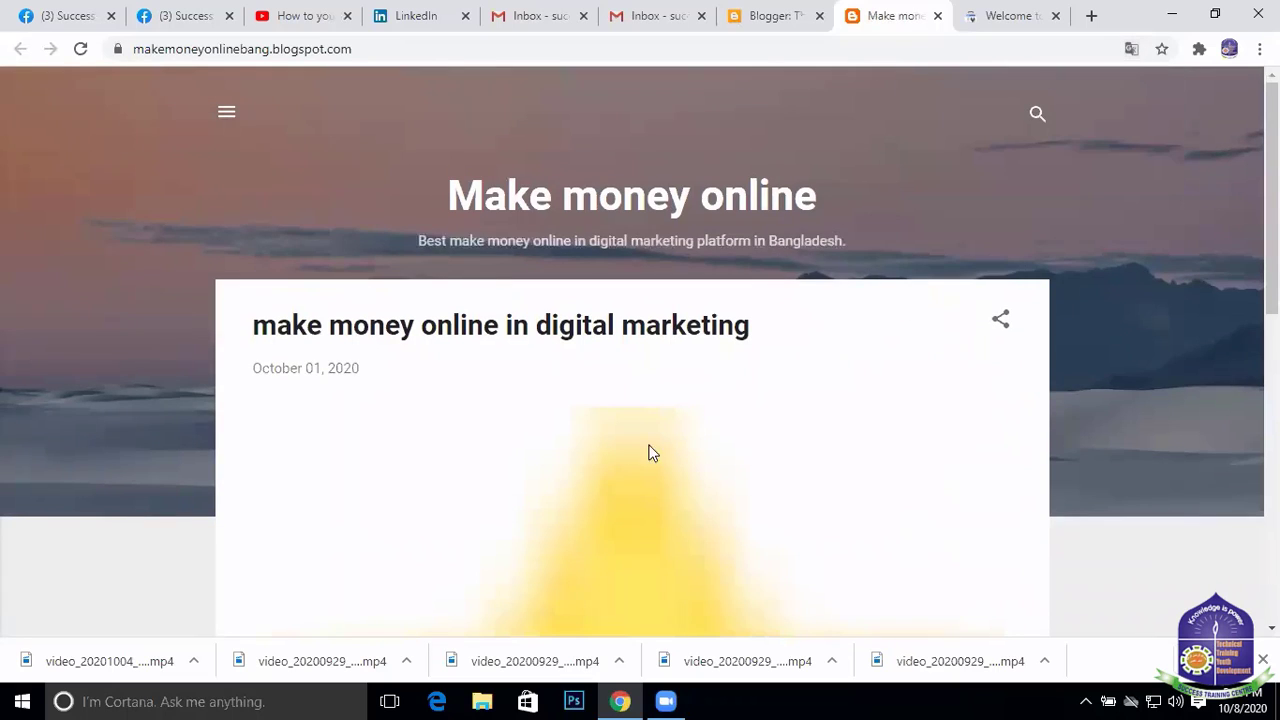
{"action": "left_click", "coordinate": [937, 16]}
{"action": "left_click", "coordinate": [893, 18]}
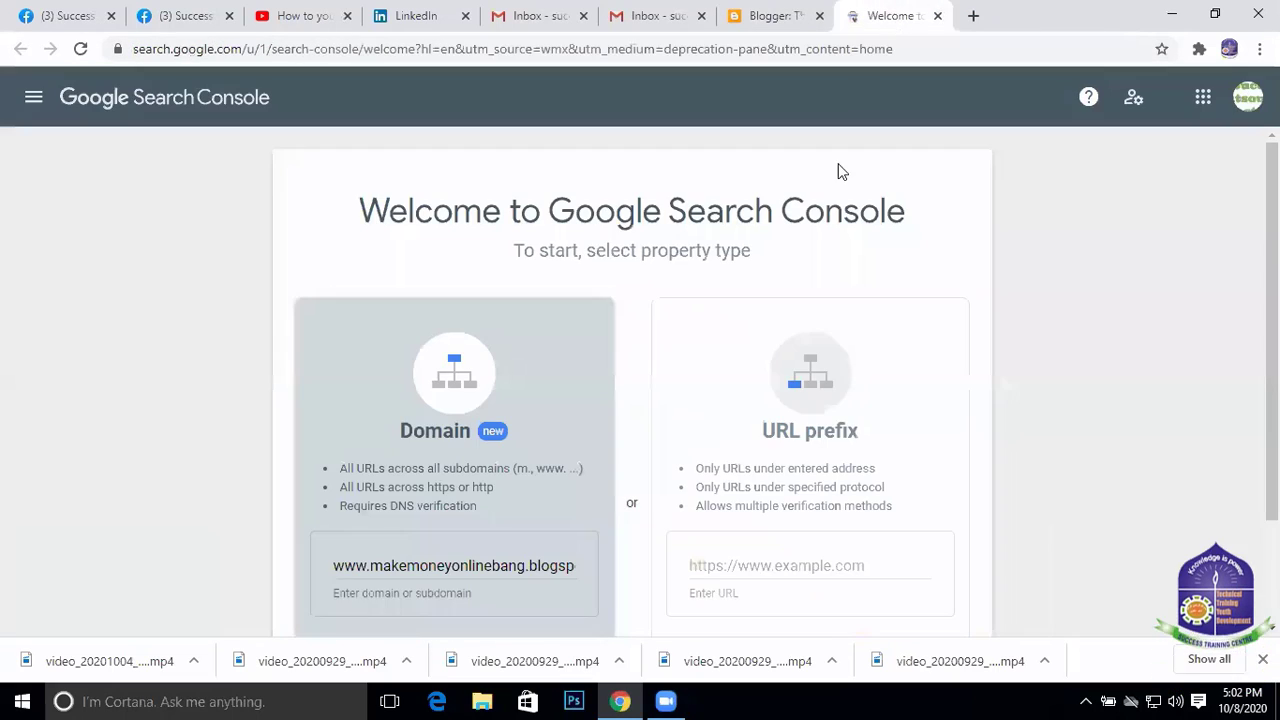
Return to Blogger's theme gallery and browse the Travel, Ethereal, Awesome Inc. and Picture Window themes
{"action": "left_click", "coordinate": [865, 20]}
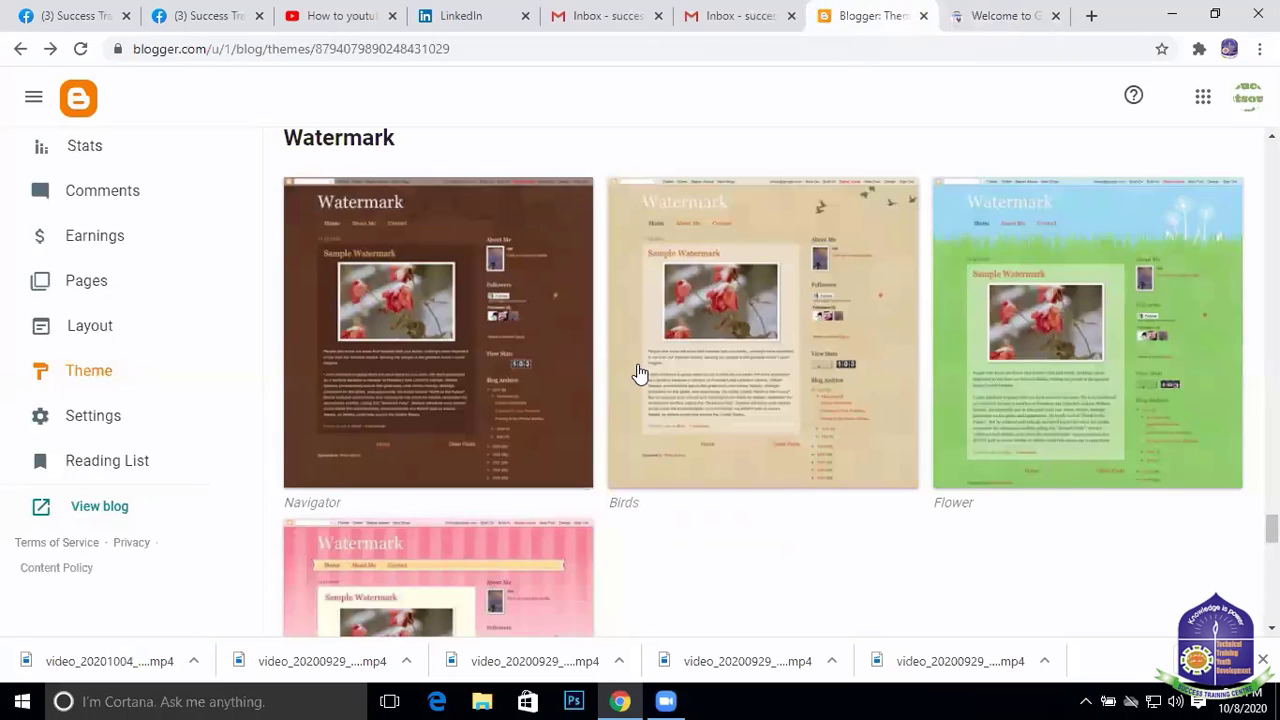
{"action": "scroll", "coordinate": [889, 346], "scroll_direction": "down", "scroll_amount": 15}
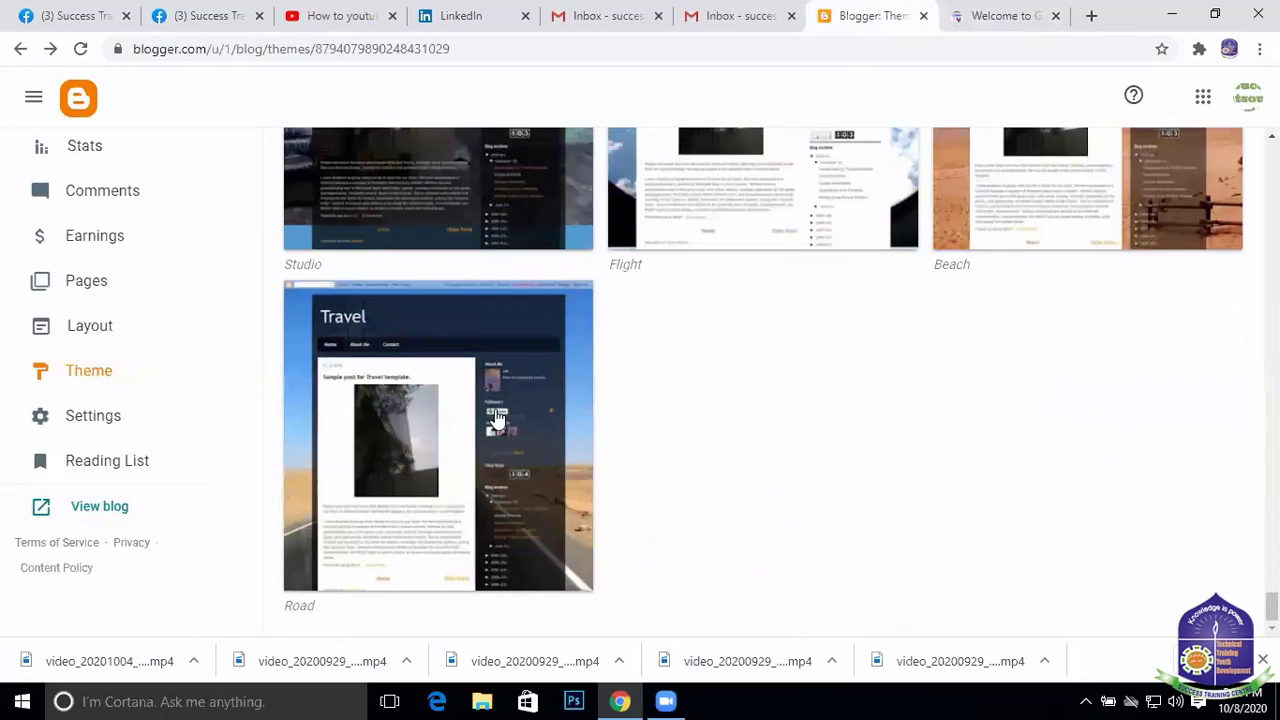
{"action": "scroll", "coordinate": [583, 396], "scroll_direction": "up", "scroll_amount": 4}
{"action": "scroll", "coordinate": [803, 349], "scroll_direction": "down", "scroll_amount": 4}
{"action": "scroll", "coordinate": [617, 349], "scroll_direction": "up", "scroll_amount": 2}
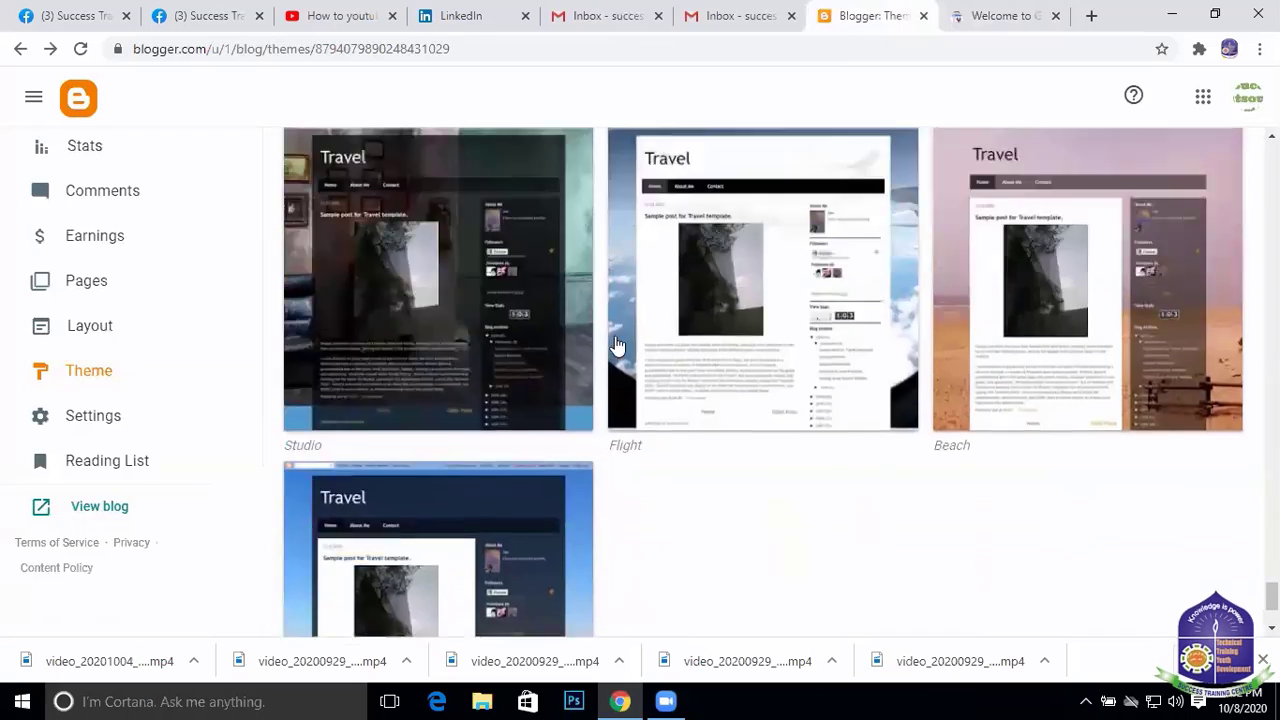
{"action": "scroll", "coordinate": [1151, 417], "scroll_direction": "up", "scroll_amount": 3}
{"action": "scroll", "coordinate": [800, 473], "scroll_direction": "down", "scroll_amount": 5}
{"action": "scroll", "coordinate": [655, 457], "scroll_direction": "up", "scroll_amount": 18}
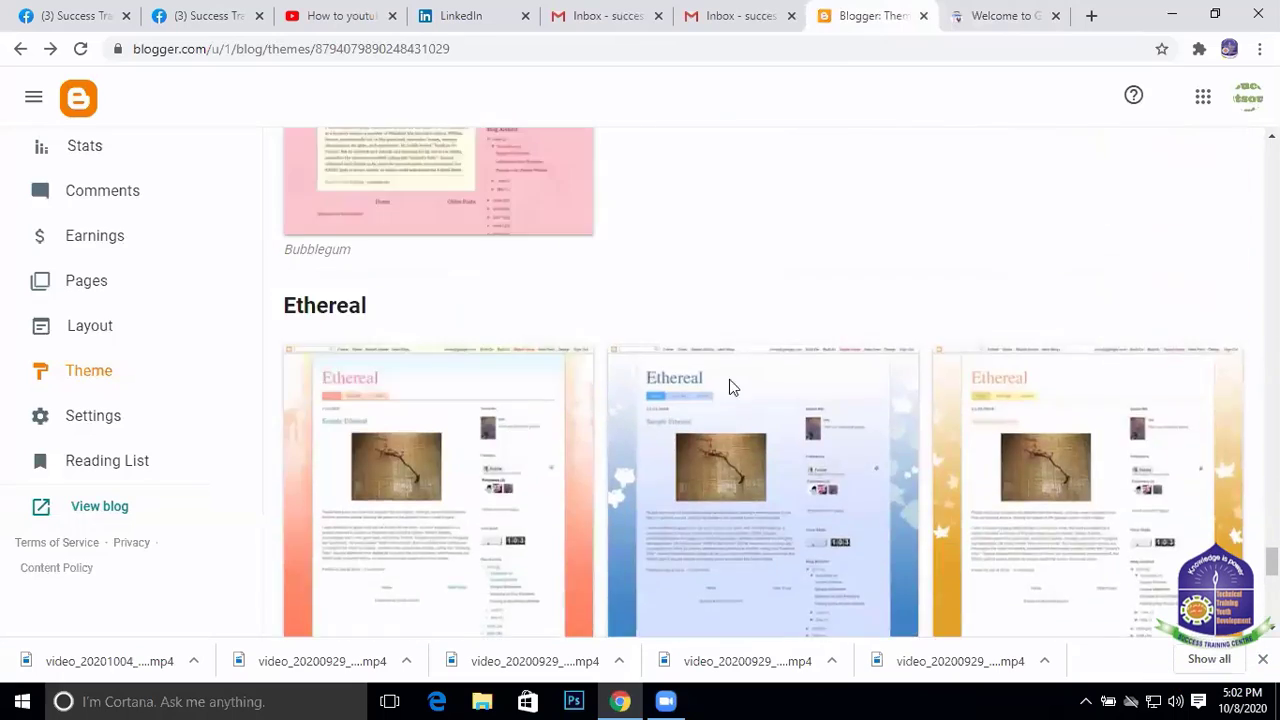
{"action": "scroll", "coordinate": [922, 410], "scroll_direction": "up", "scroll_amount": 8}
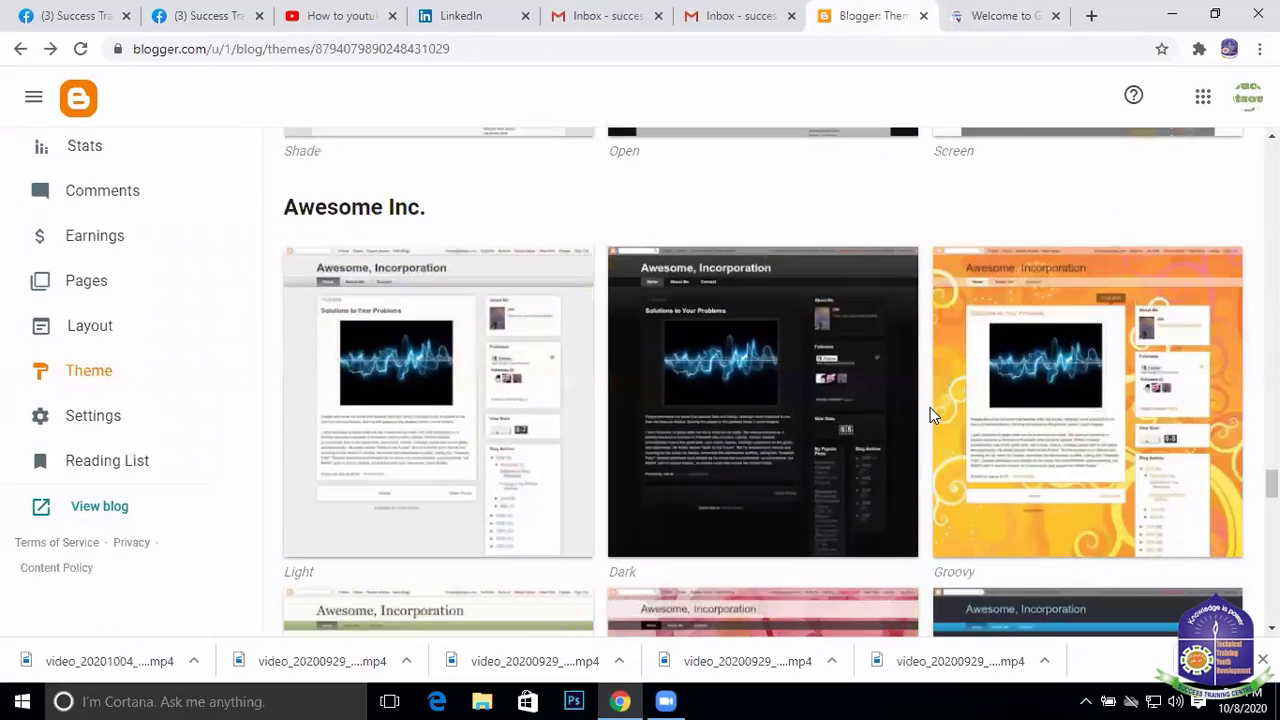
{"action": "scroll", "coordinate": [930, 415], "scroll_direction": "down", "scroll_amount": 2}
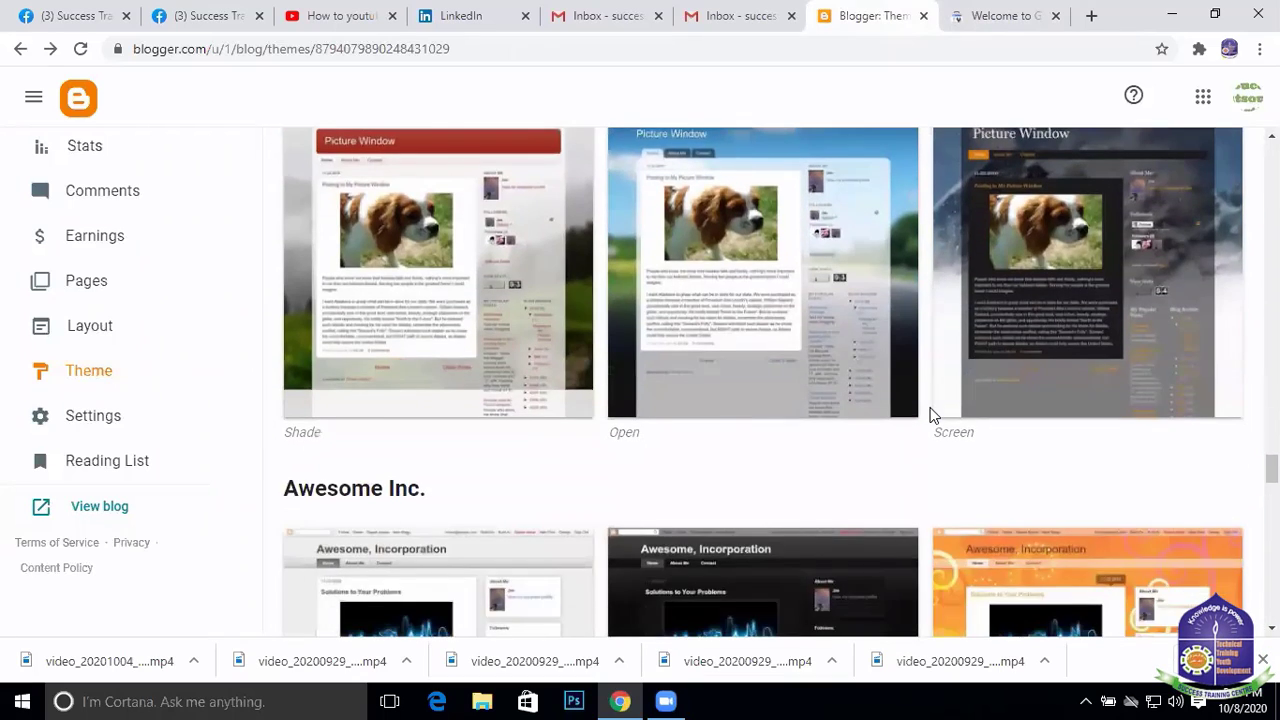
{"action": "scroll", "coordinate": [930, 415], "scroll_direction": "up", "scroll_amount": 1}
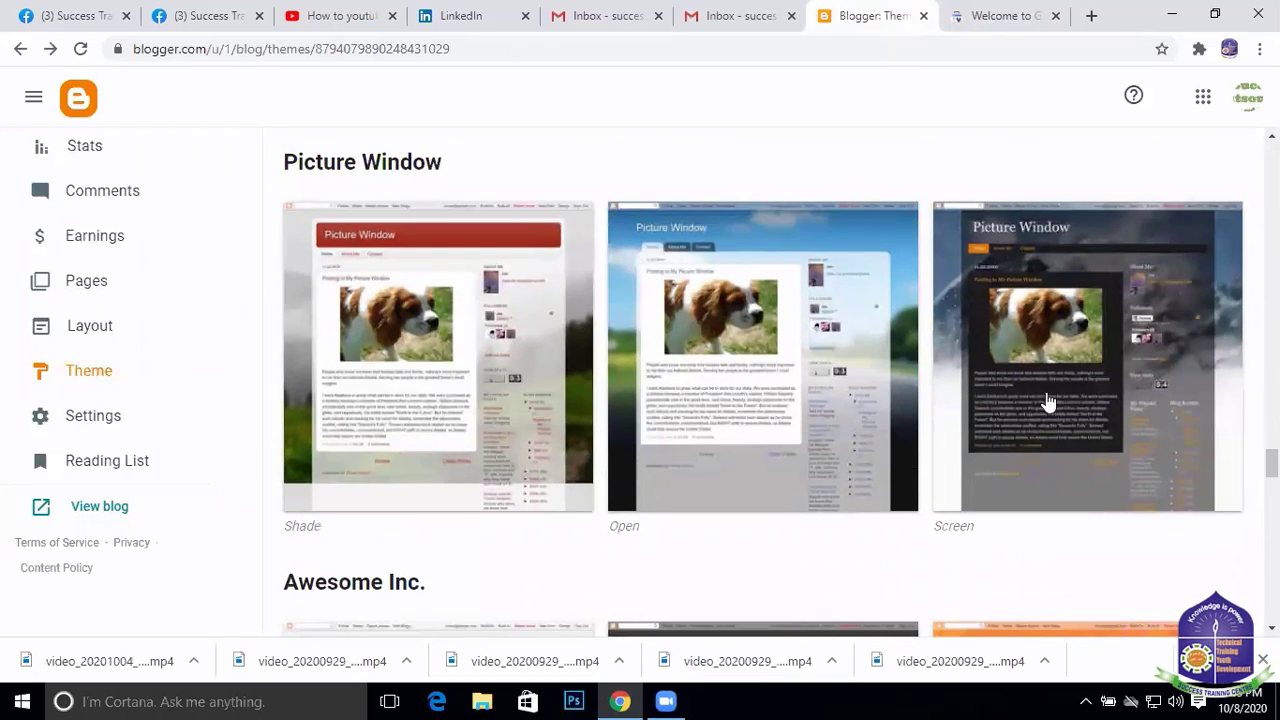
Look through the Dynamic Views, Notable and Soho theme families in the gallery
{"action": "scroll", "coordinate": [843, 343], "scroll_direction": "up", "scroll_amount": 11}
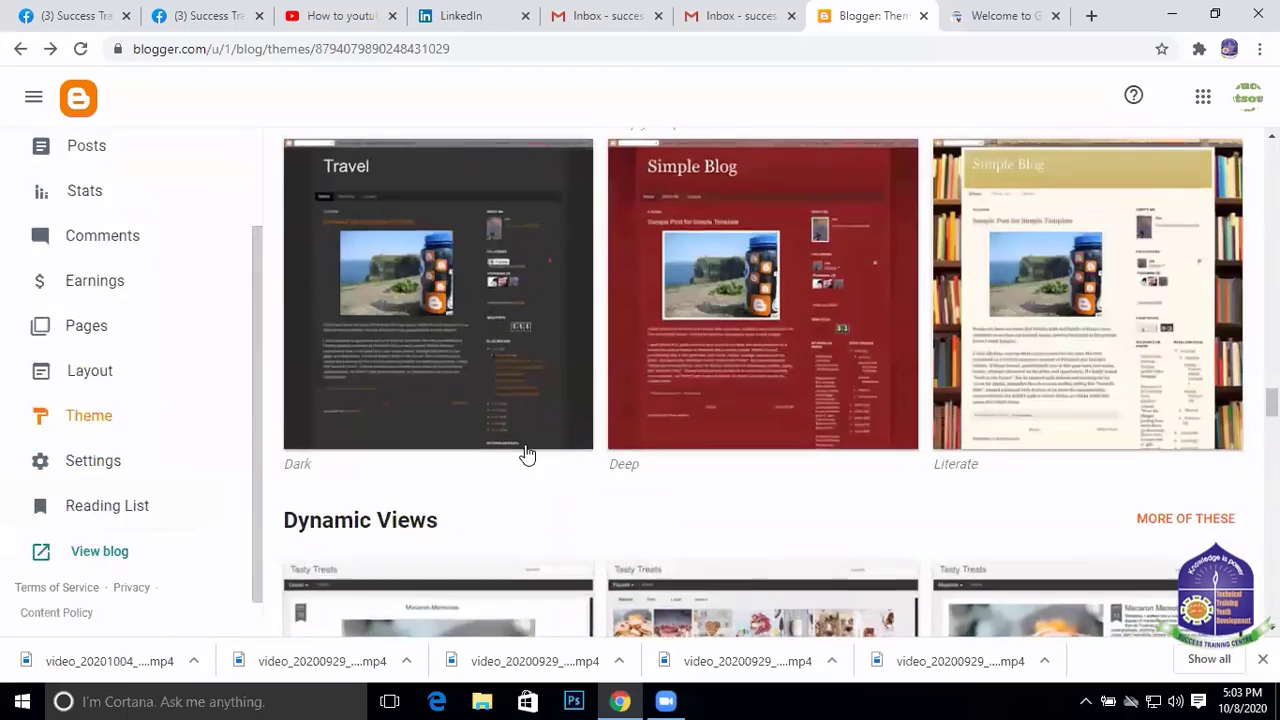
{"action": "scroll", "coordinate": [848, 430], "scroll_direction": "up", "scroll_amount": 8}
{"action": "scroll", "coordinate": [753, 404], "scroll_direction": "down", "scroll_amount": 8}
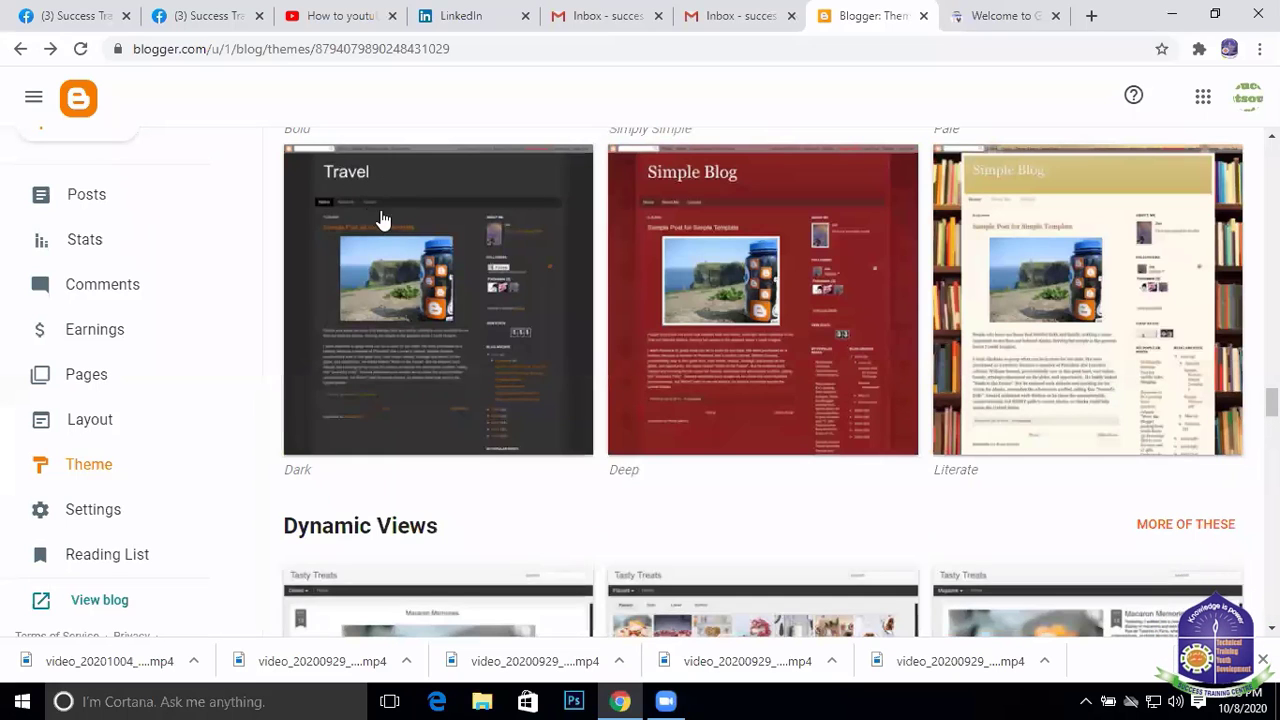
{"action": "scroll", "coordinate": [686, 517], "scroll_direction": "down", "scroll_amount": 6}
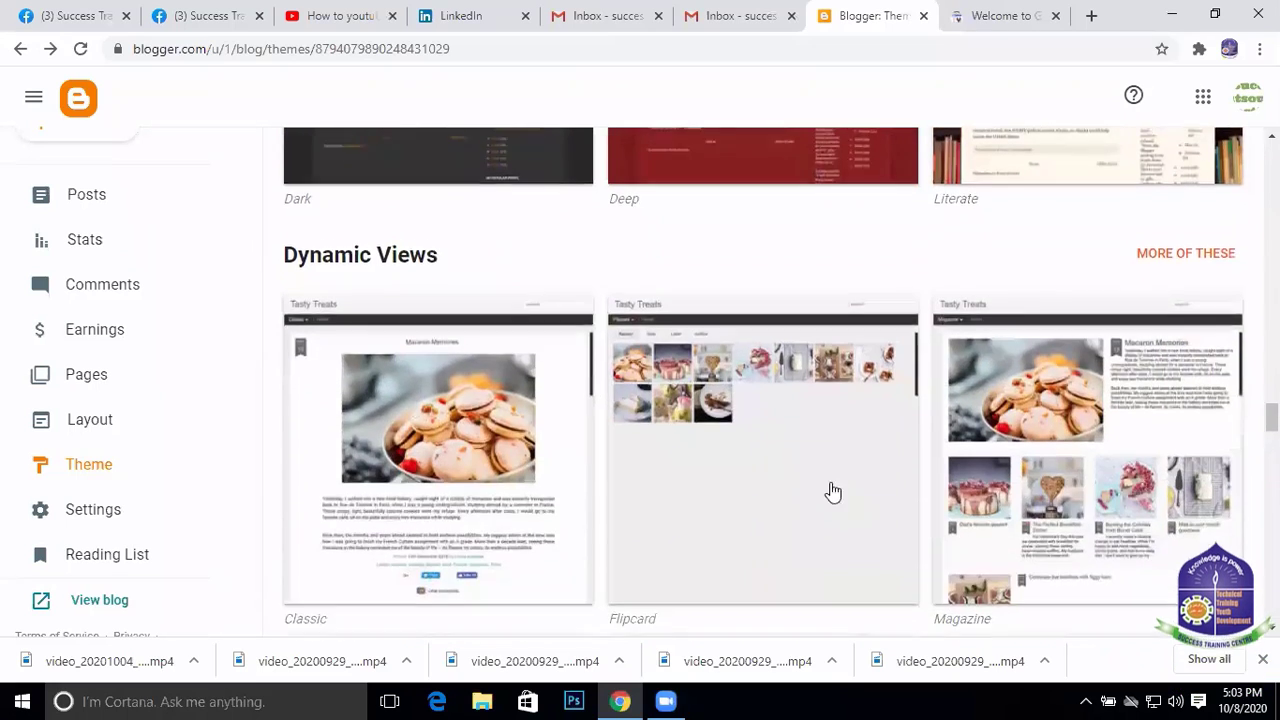
{"action": "scroll", "coordinate": [877, 463], "scroll_direction": "down", "scroll_amount": 18}
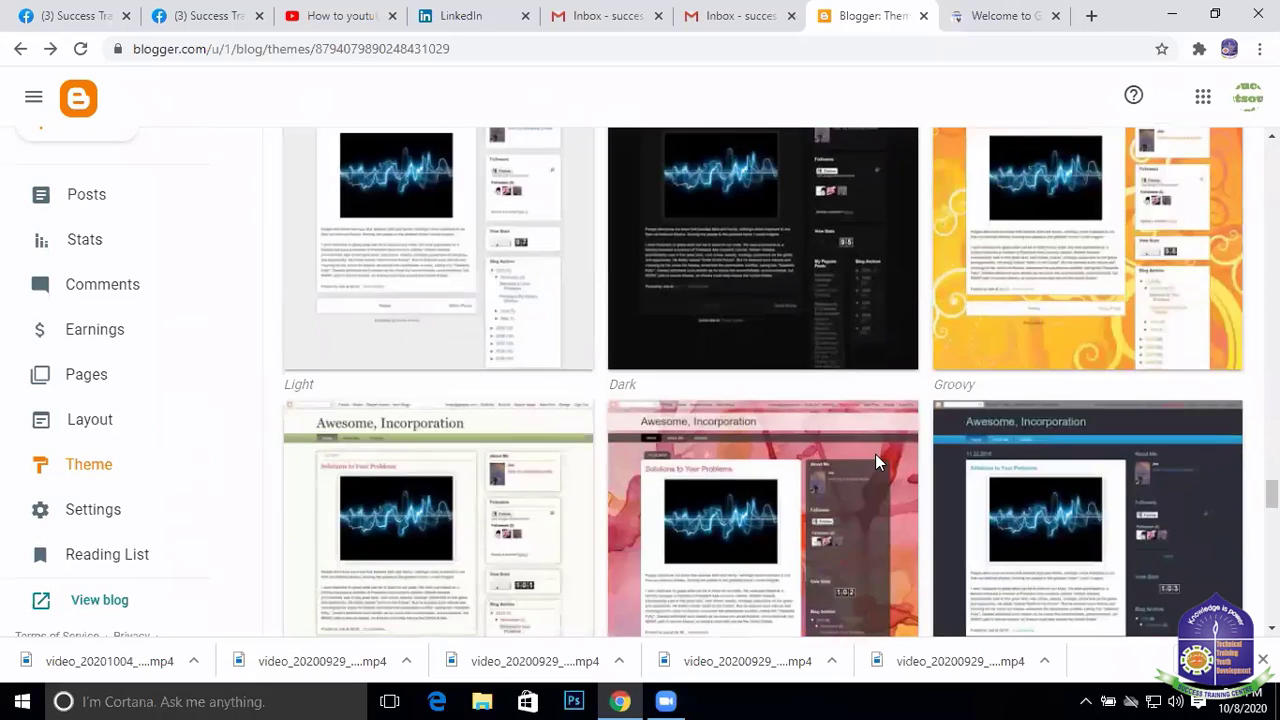
{"action": "scroll", "coordinate": [877, 462], "scroll_direction": "down", "scroll_amount": 15}
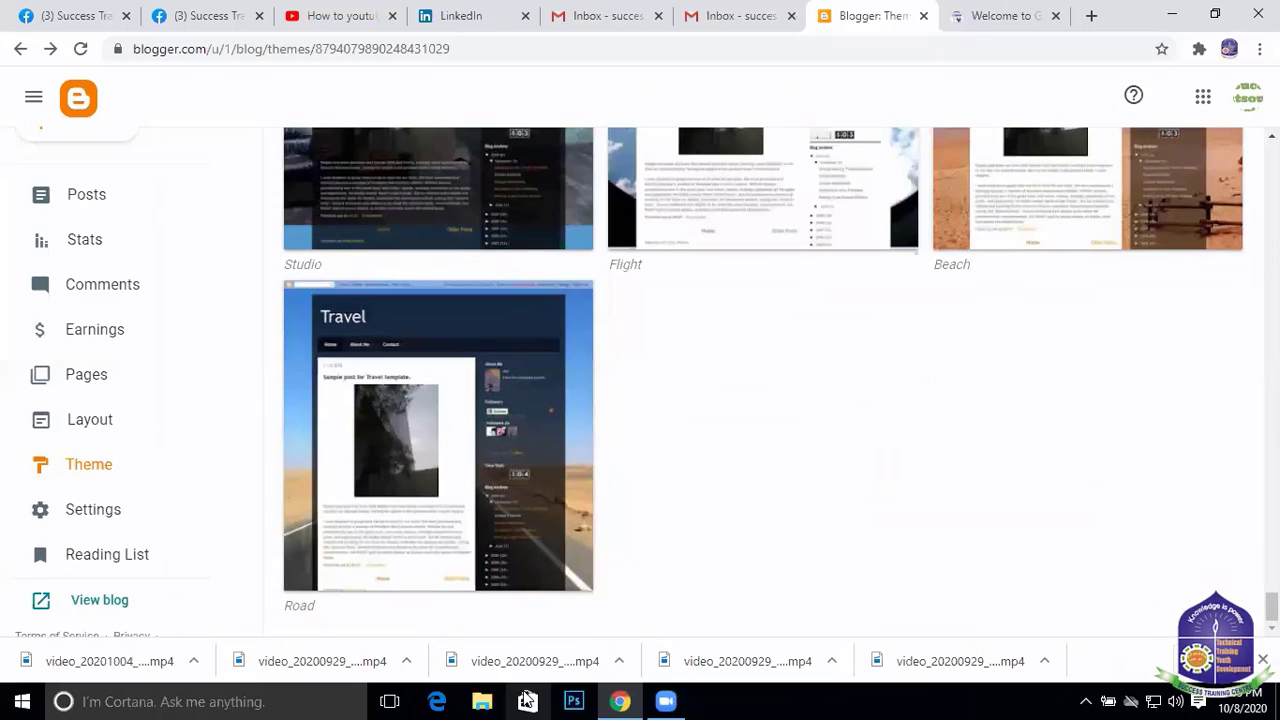
{"action": "scroll", "coordinate": [973, 302], "scroll_direction": "up", "scroll_amount": 20}
{"action": "scroll", "coordinate": [973, 302], "scroll_direction": "down", "scroll_amount": 7}
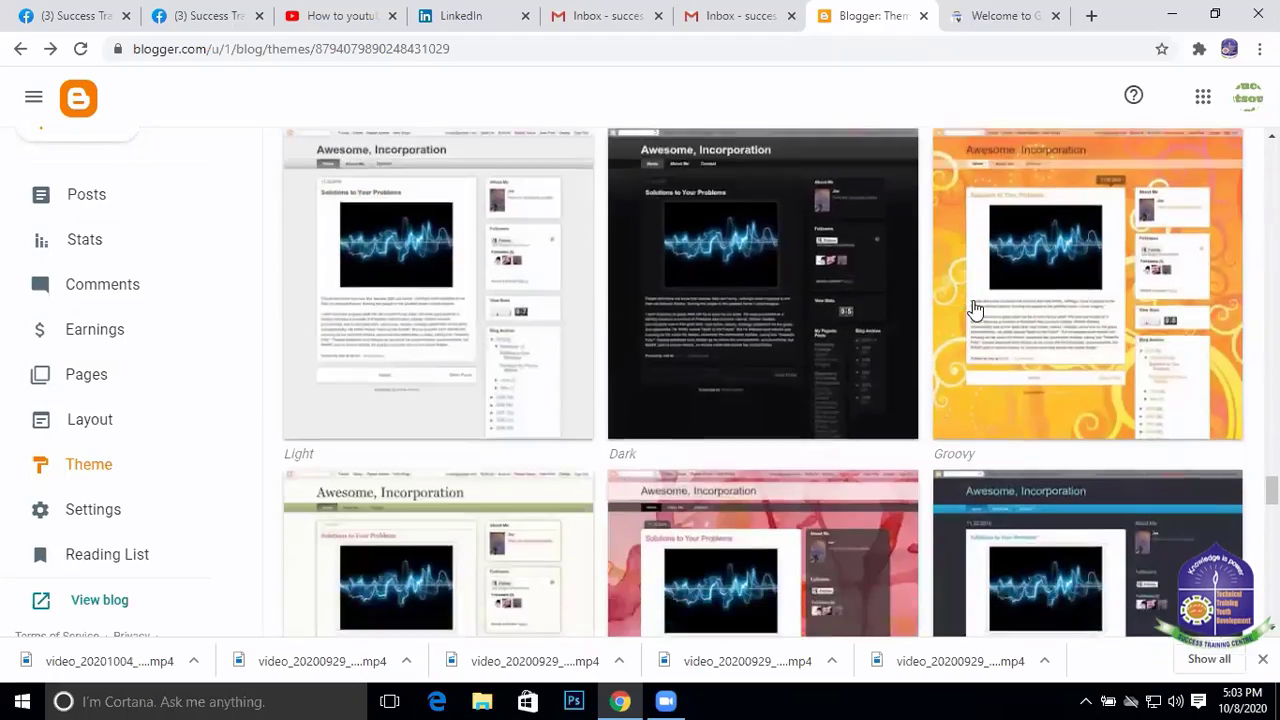
{"action": "scroll", "coordinate": [973, 308], "scroll_direction": "up", "scroll_amount": 3}
{"action": "scroll", "coordinate": [973, 300], "scroll_direction": "up", "scroll_amount": 20}
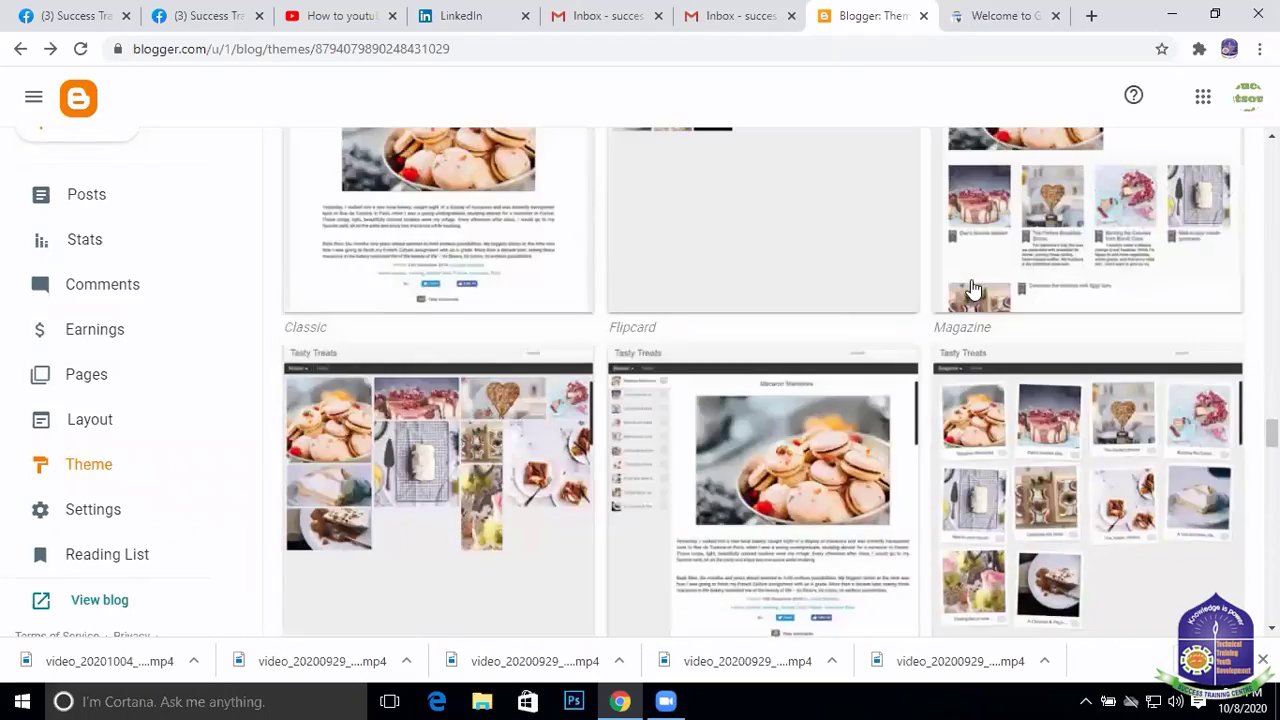
{"action": "scroll", "coordinate": [973, 289], "scroll_direction": "up", "scroll_amount": 20}
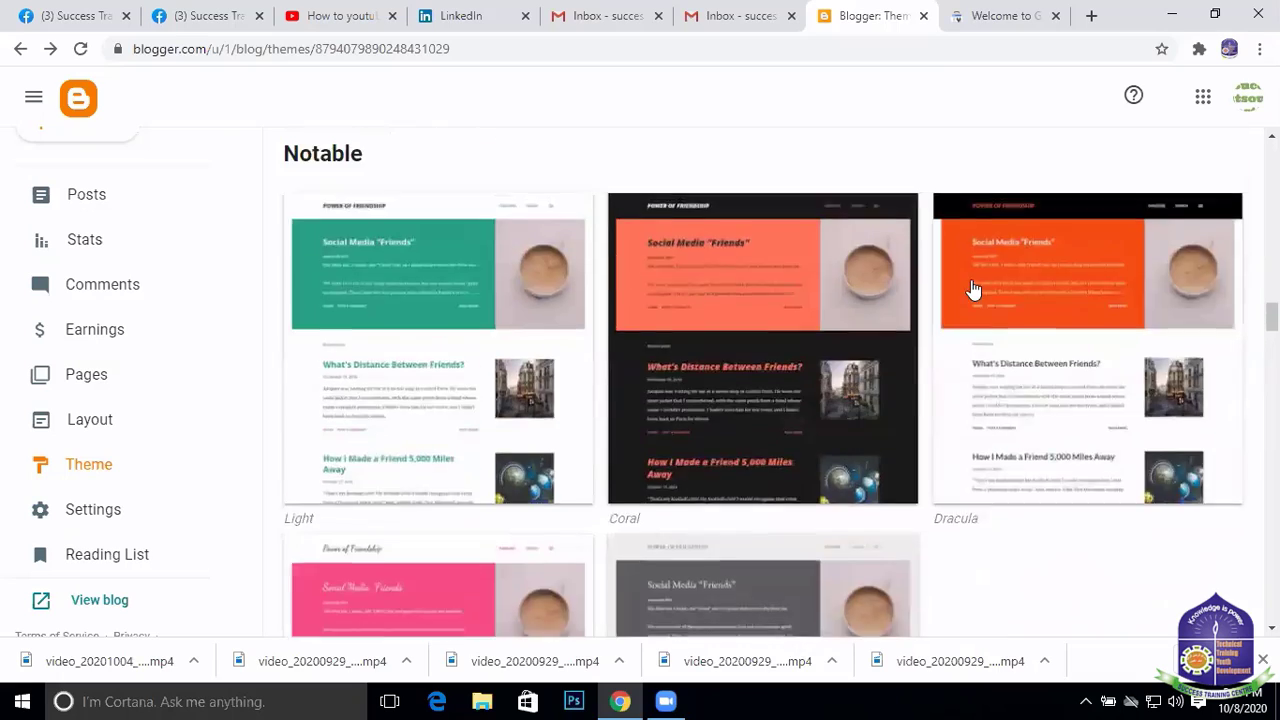
{"action": "scroll", "coordinate": [973, 289], "scroll_direction": "up", "scroll_amount": 8}
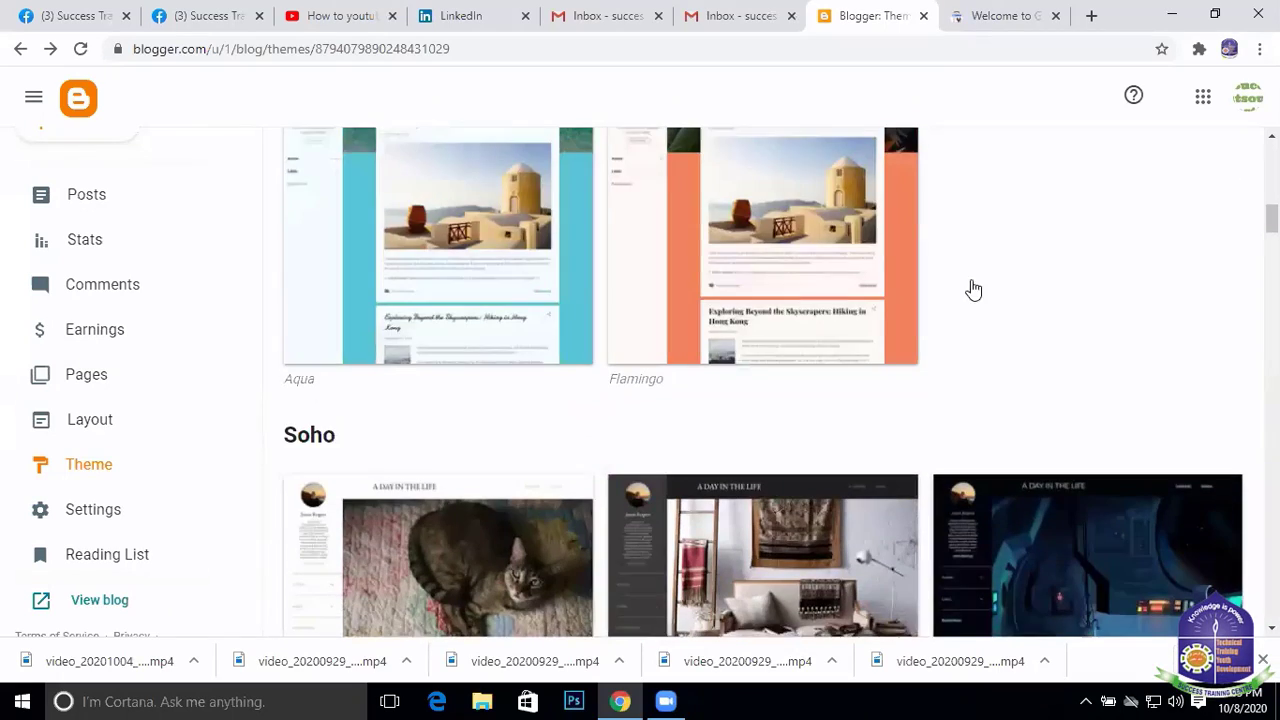
Select the Soho Neon theme in the gallery and open it for customization
{"action": "scroll", "coordinate": [1037, 374], "scroll_direction": "down", "scroll_amount": 4}
{"action": "left_click", "coordinate": [1057, 229]}
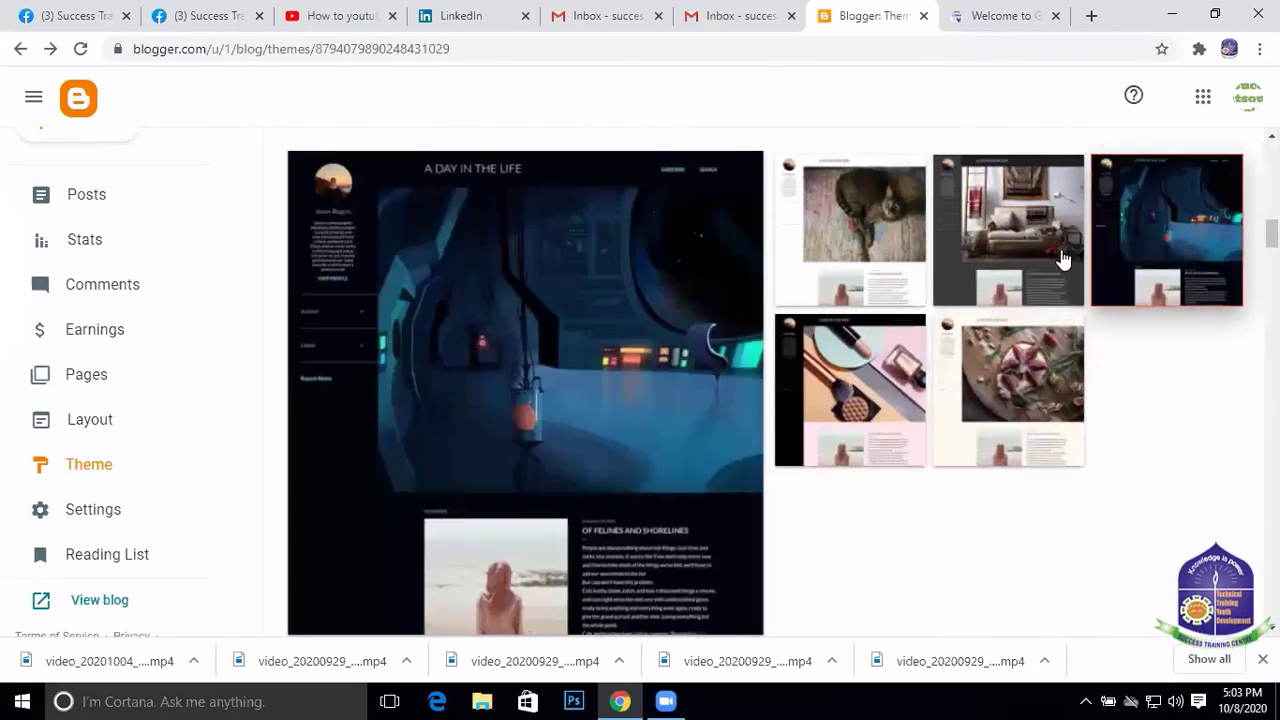
{"action": "scroll", "coordinate": [500, 370], "scroll_direction": "down", "scroll_amount": 3}
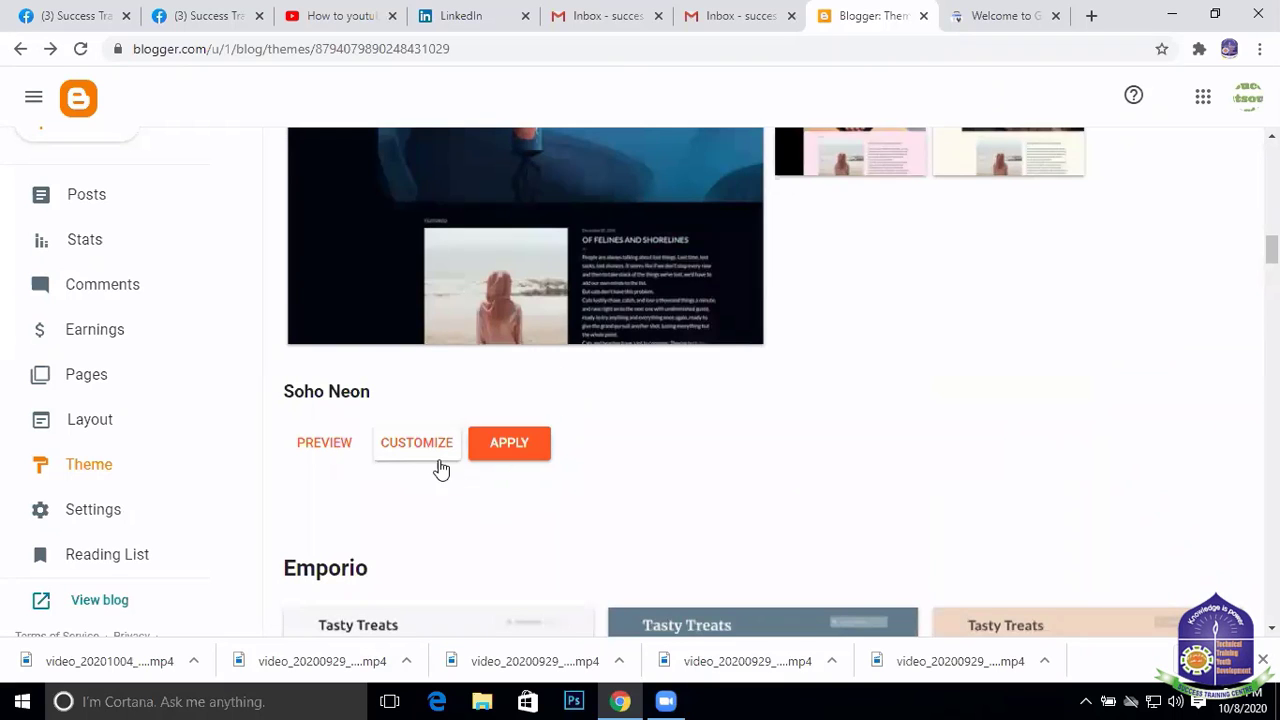
{"action": "left_click", "coordinate": [409, 445]}
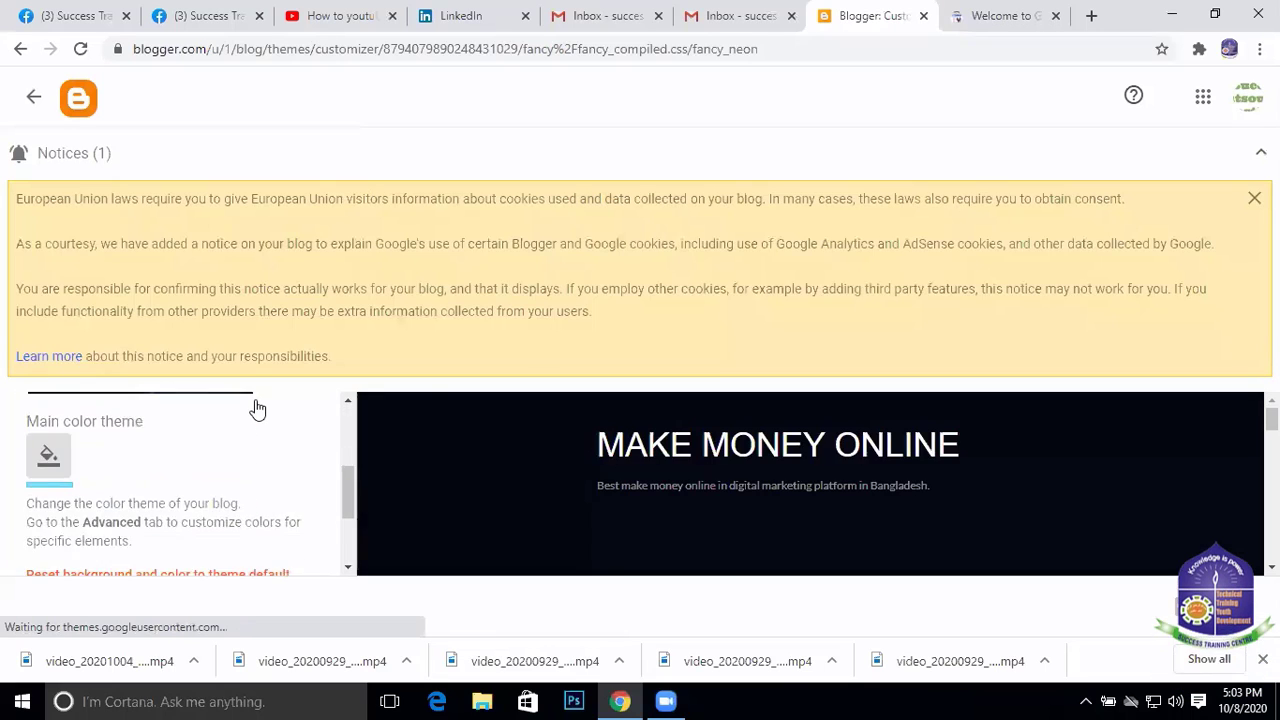
Examine the Soho Neon blog preview and the theme's background image, main color, Advanced and Gadgets settings
{"action": "scroll", "coordinate": [1040, 463], "scroll_direction": "down", "scroll_amount": 1}
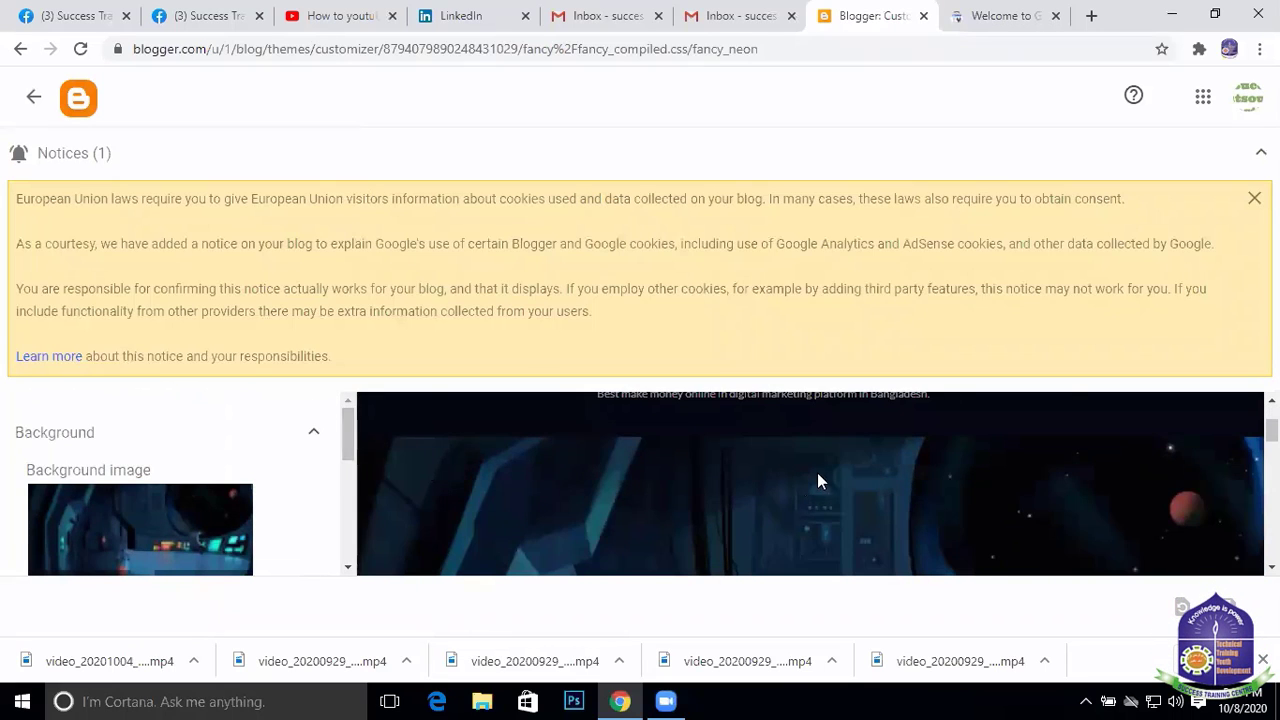
{"action": "scroll", "coordinate": [817, 482], "scroll_direction": "up", "scroll_amount": 1}
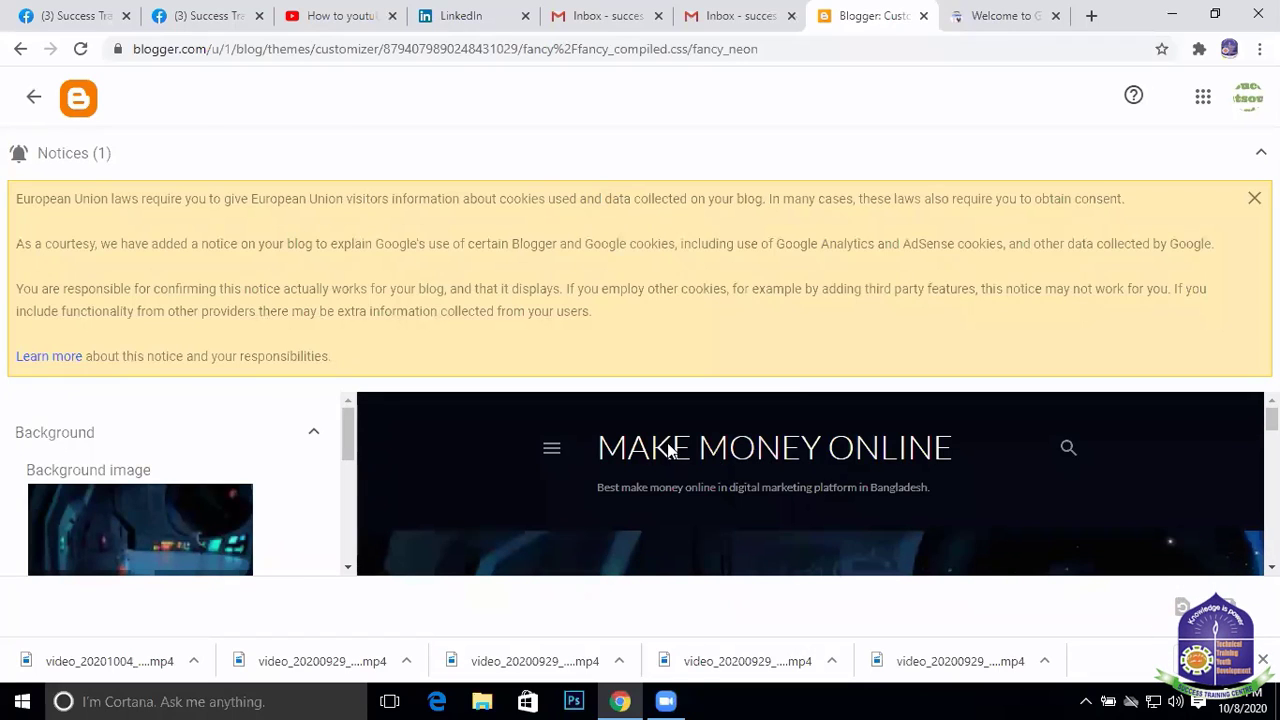
{"action": "scroll", "coordinate": [229, 446], "scroll_direction": "down", "scroll_amount": 1}
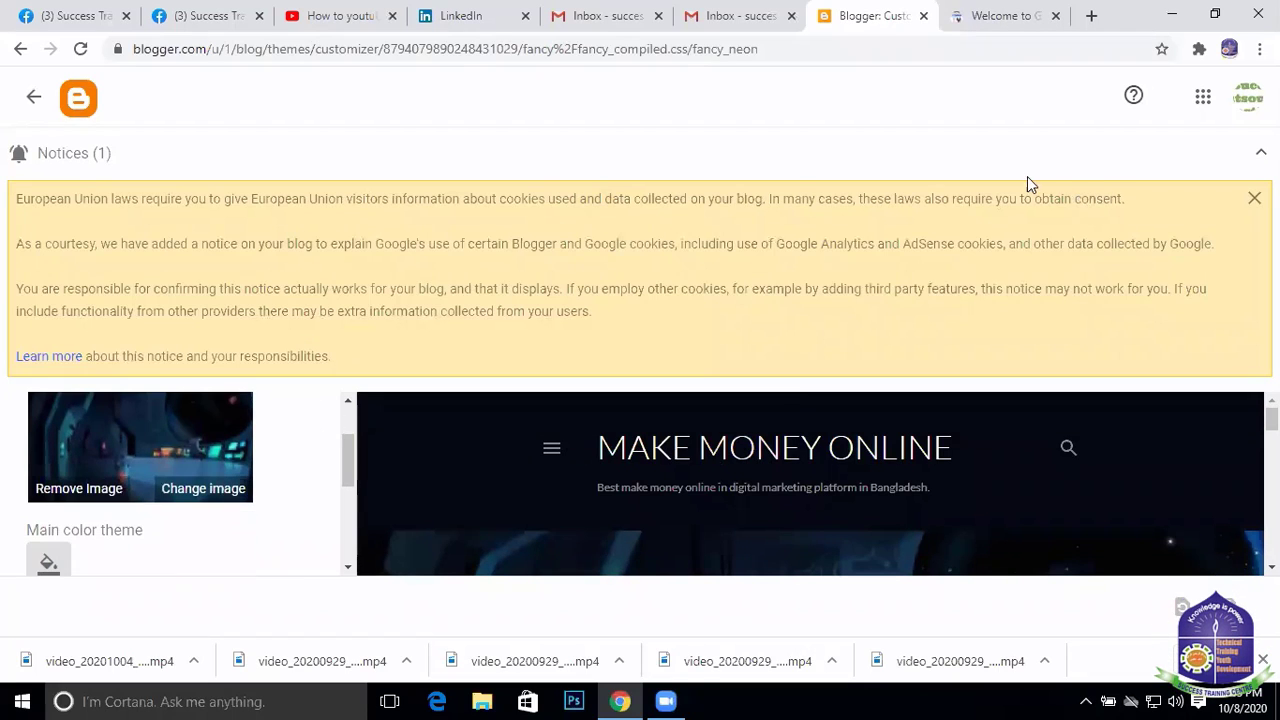
{"action": "scroll", "coordinate": [171, 466], "scroll_direction": "up", "scroll_amount": 1}
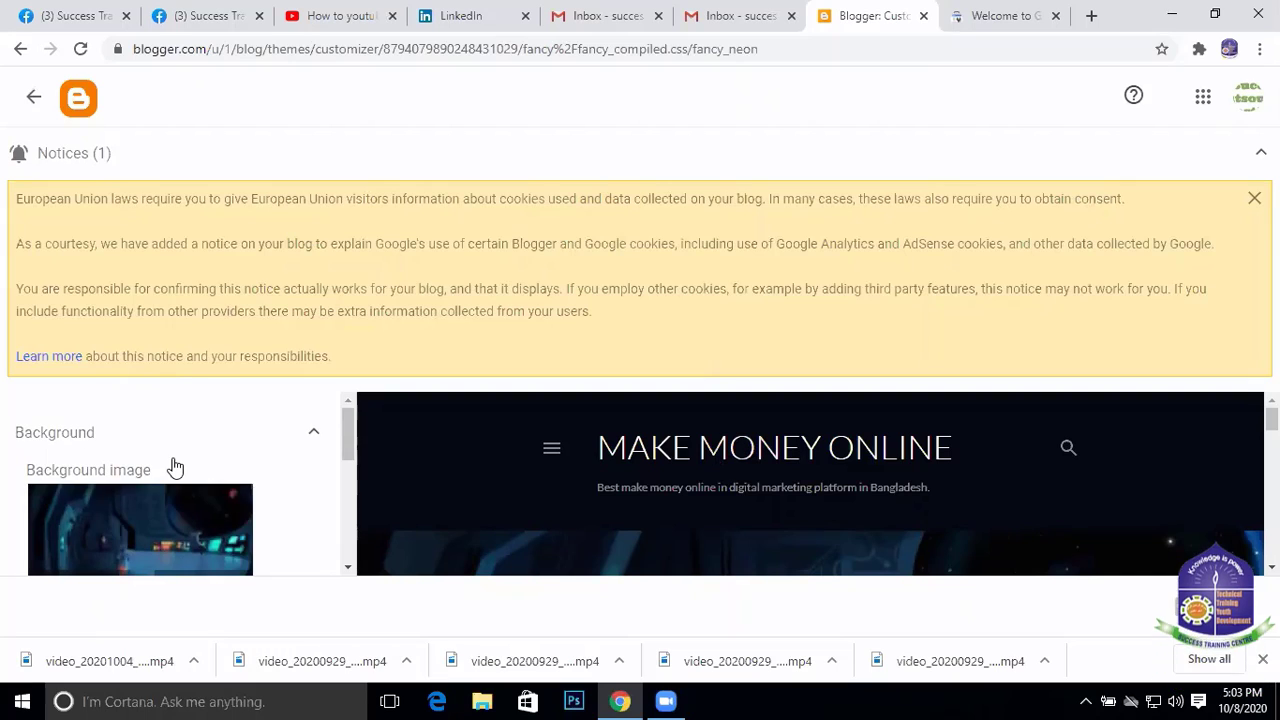
{"action": "scroll", "coordinate": [180, 494], "scroll_direction": "down", "scroll_amount": 1}
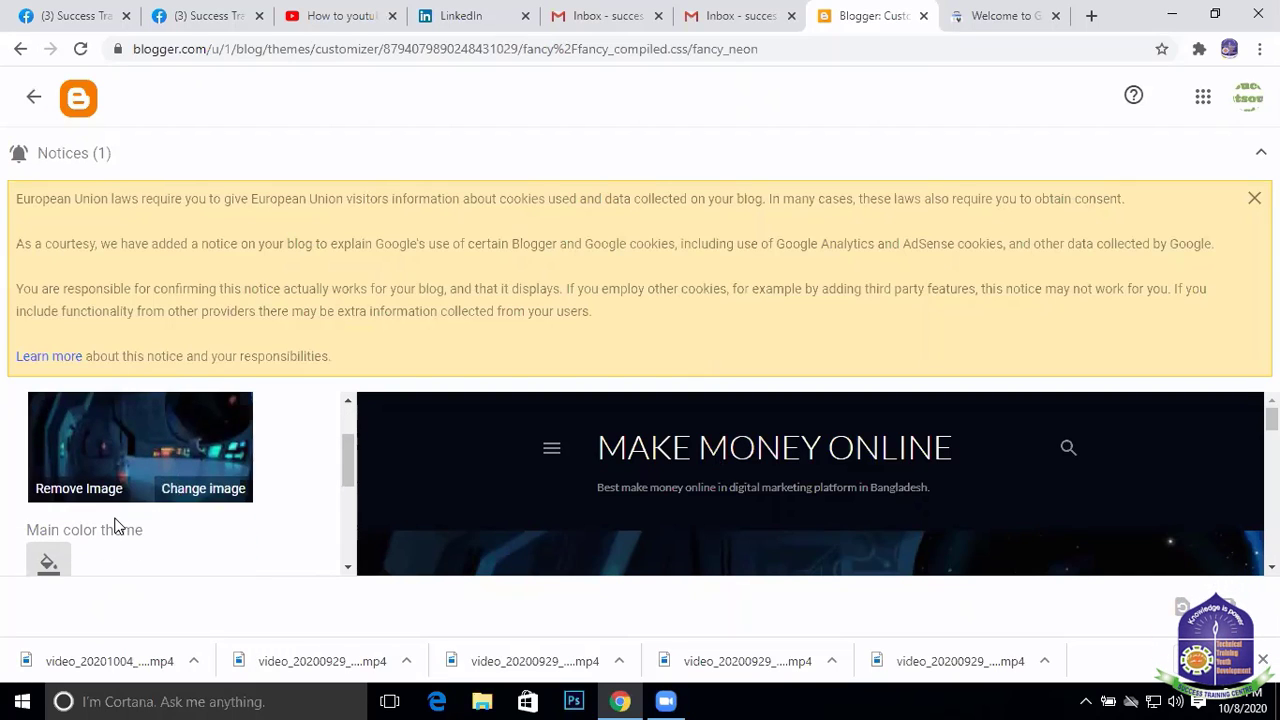
{"action": "scroll", "coordinate": [110, 540], "scroll_direction": "up", "scroll_amount": 1}
{"action": "scroll", "coordinate": [109, 543], "scroll_direction": "down", "scroll_amount": 1}
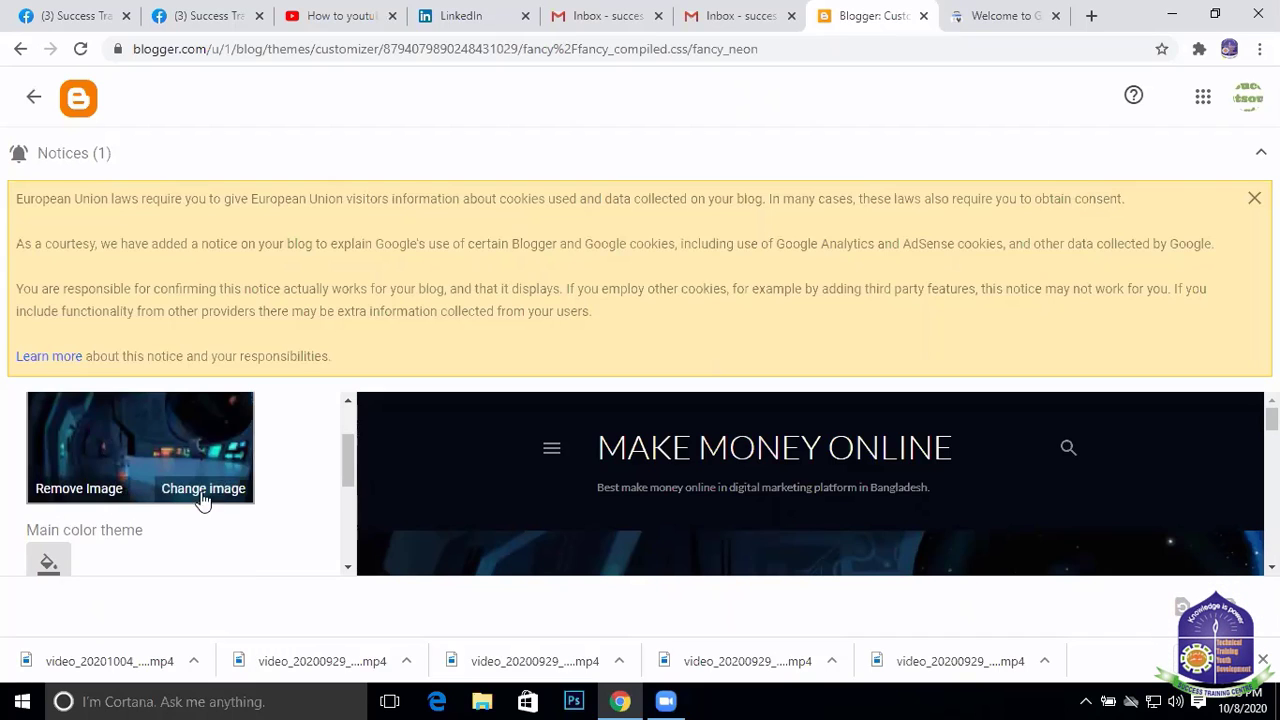
{"action": "scroll", "coordinate": [141, 508], "scroll_direction": "down", "scroll_amount": 1}
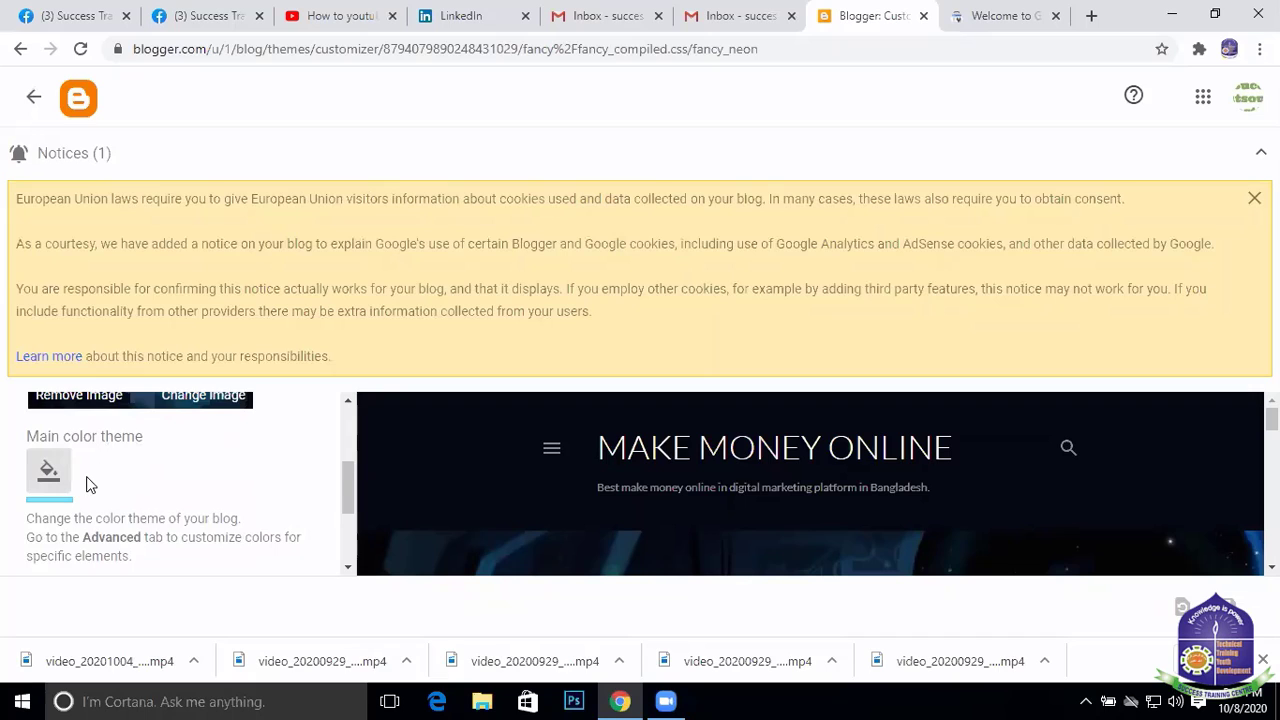
{"action": "scroll", "coordinate": [101, 512], "scroll_direction": "down", "scroll_amount": 2}
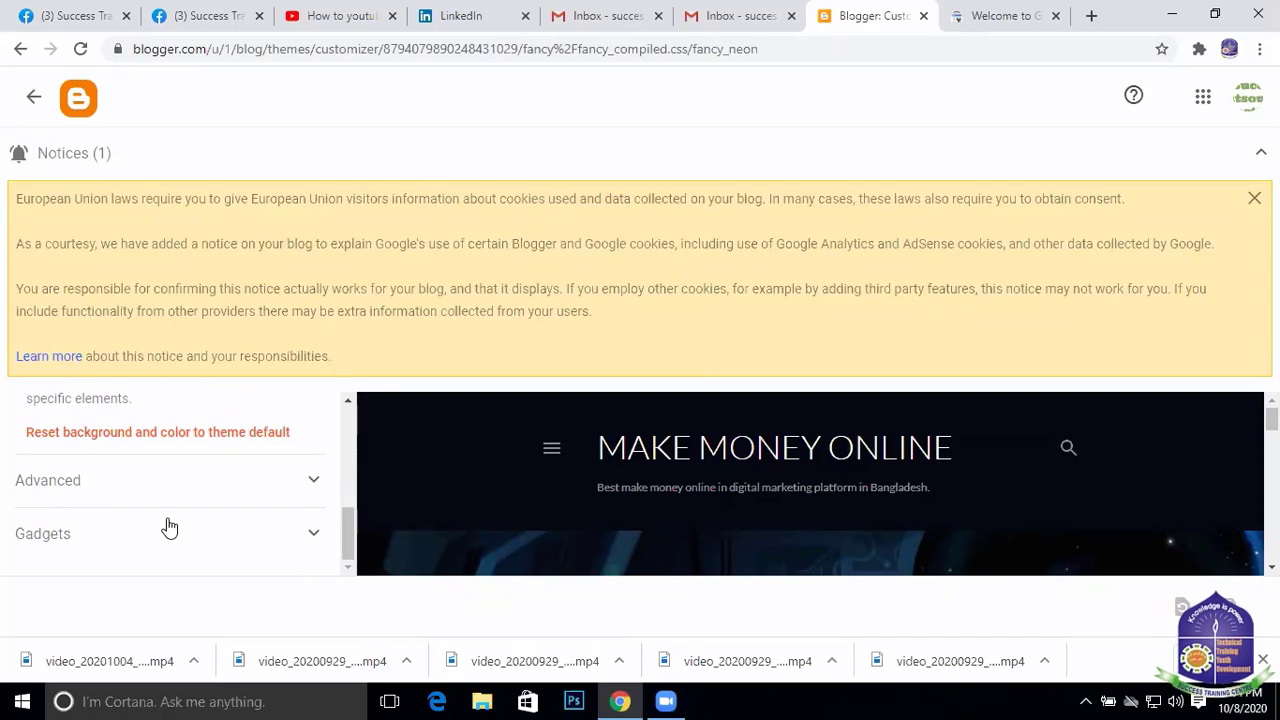
Check the colors offered for the Soho Neon main color theme and close the color choices without picking one
{"action": "scroll", "coordinate": [166, 526], "scroll_direction": "up", "scroll_amount": 3}
{"action": "scroll", "coordinate": [175, 520], "scroll_direction": "down", "scroll_amount": 1}
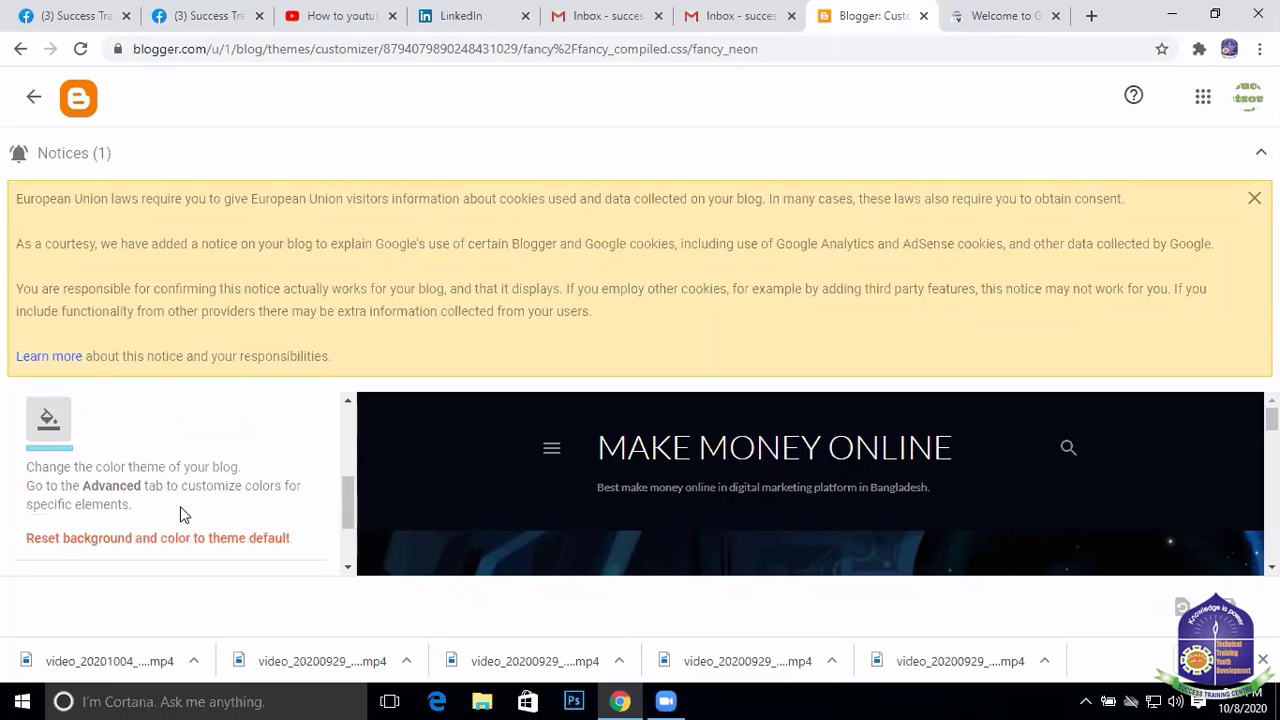
{"action": "left_click", "coordinate": [45, 415]}
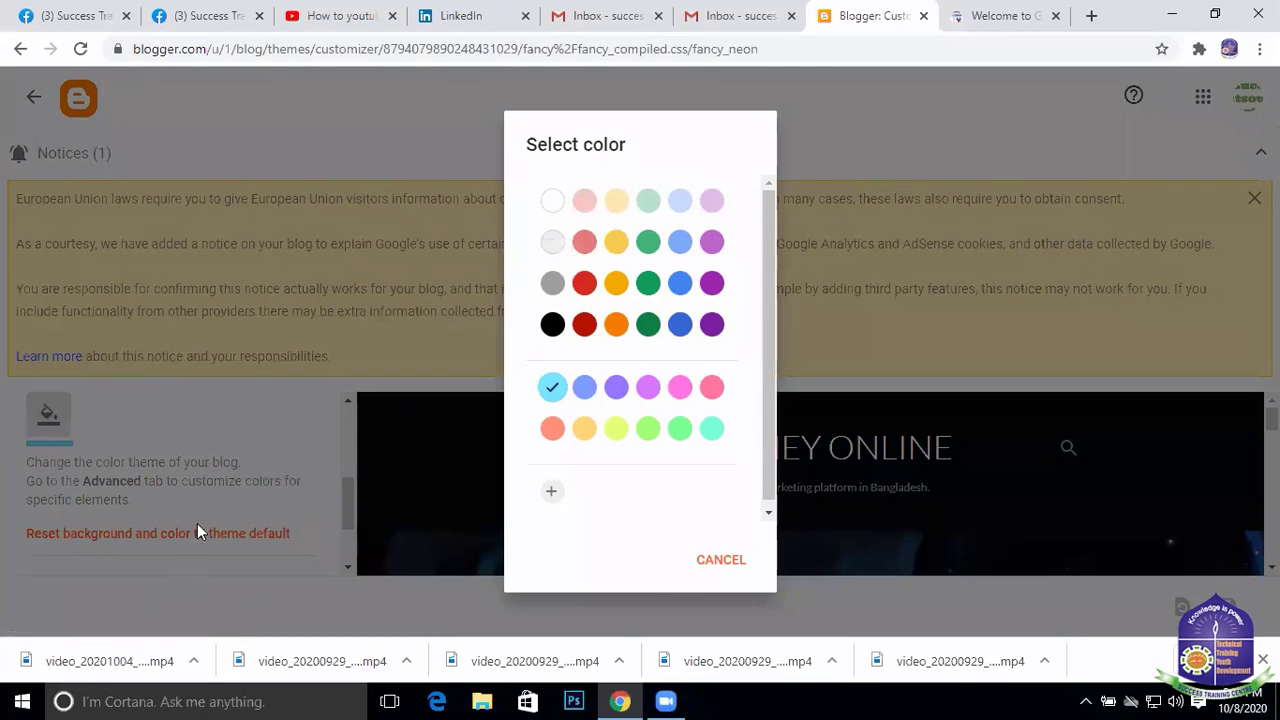
{"action": "left_click", "coordinate": [720, 560]}
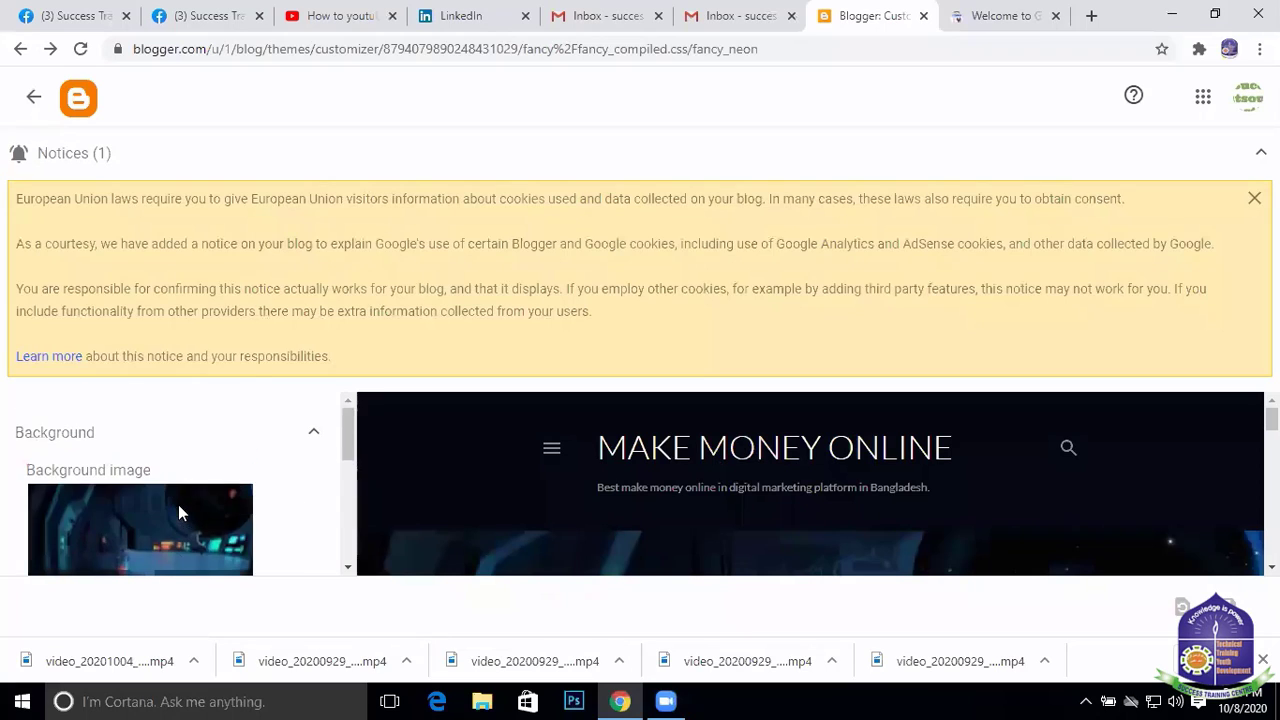
Set the Soho Neon main color theme to the pink swatch from the suggested colors
{"action": "scroll", "coordinate": [195, 540], "scroll_direction": "down", "scroll_amount": 5}
{"action": "scroll", "coordinate": [200, 523], "scroll_direction": "up", "scroll_amount": 4}
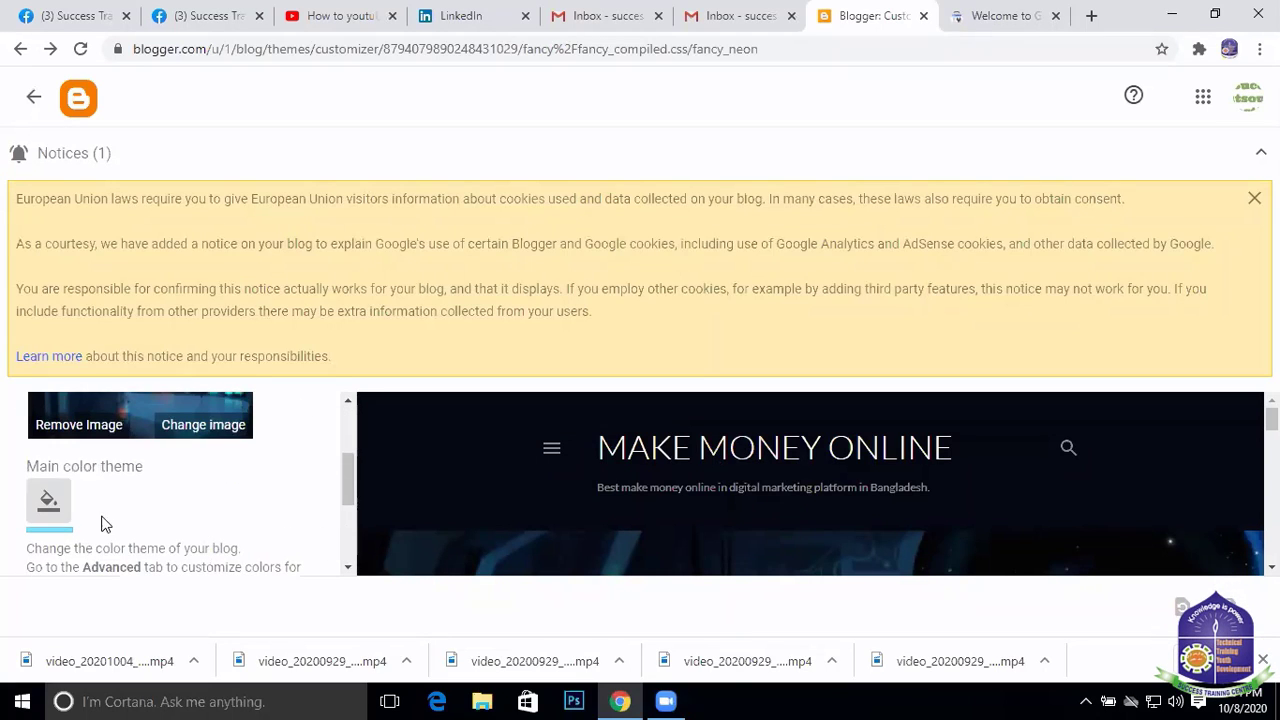
{"action": "left_click", "coordinate": [46, 505]}
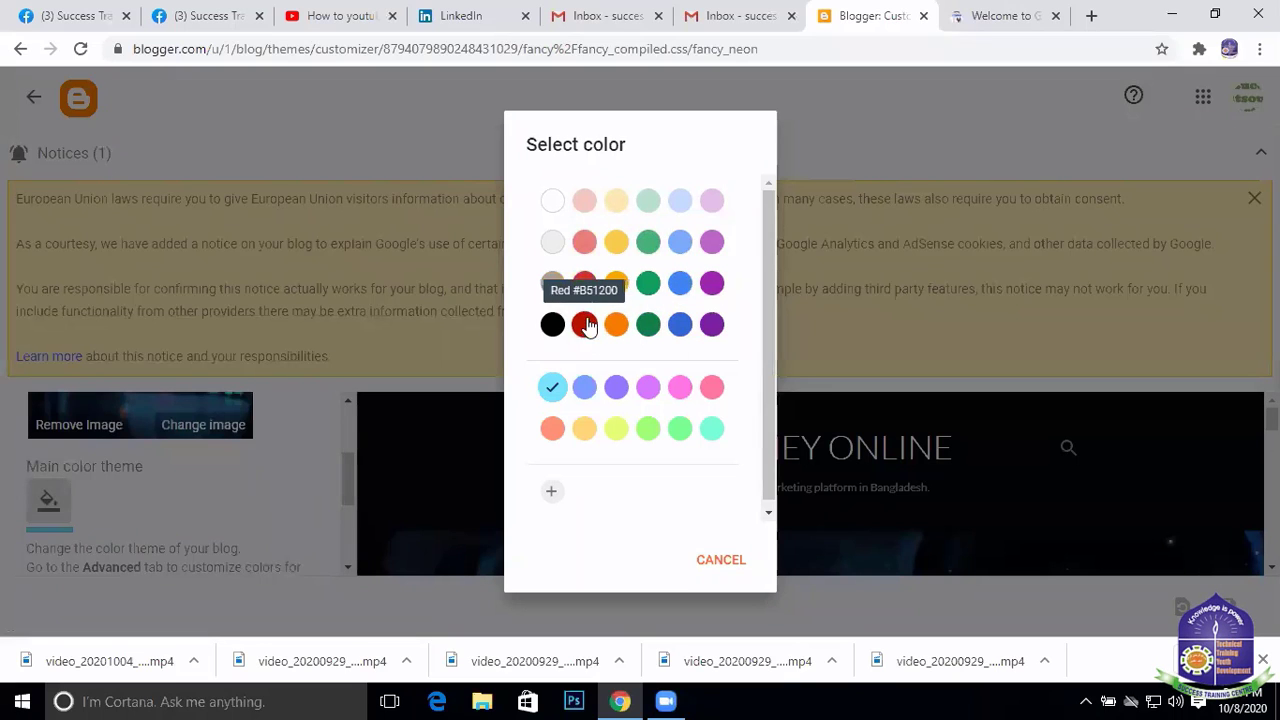
{"action": "left_click", "coordinate": [683, 394]}
{"action": "scroll", "coordinate": [238, 507], "scroll_direction": "up", "scroll_amount": 2}
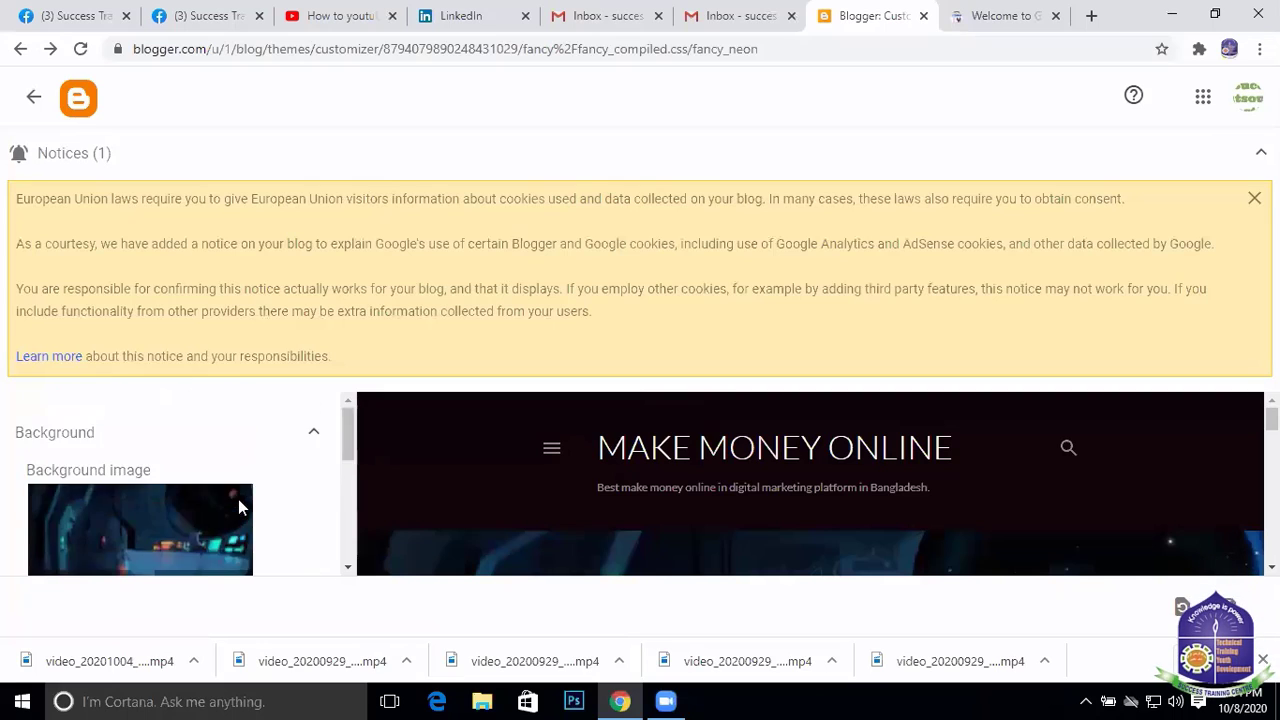
Reset the theme's background and color to the theme default
{"action": "scroll", "coordinate": [238, 505], "scroll_direction": "down", "scroll_amount": 4}
{"action": "scroll", "coordinate": [228, 500], "scroll_direction": "up", "scroll_amount": 1}
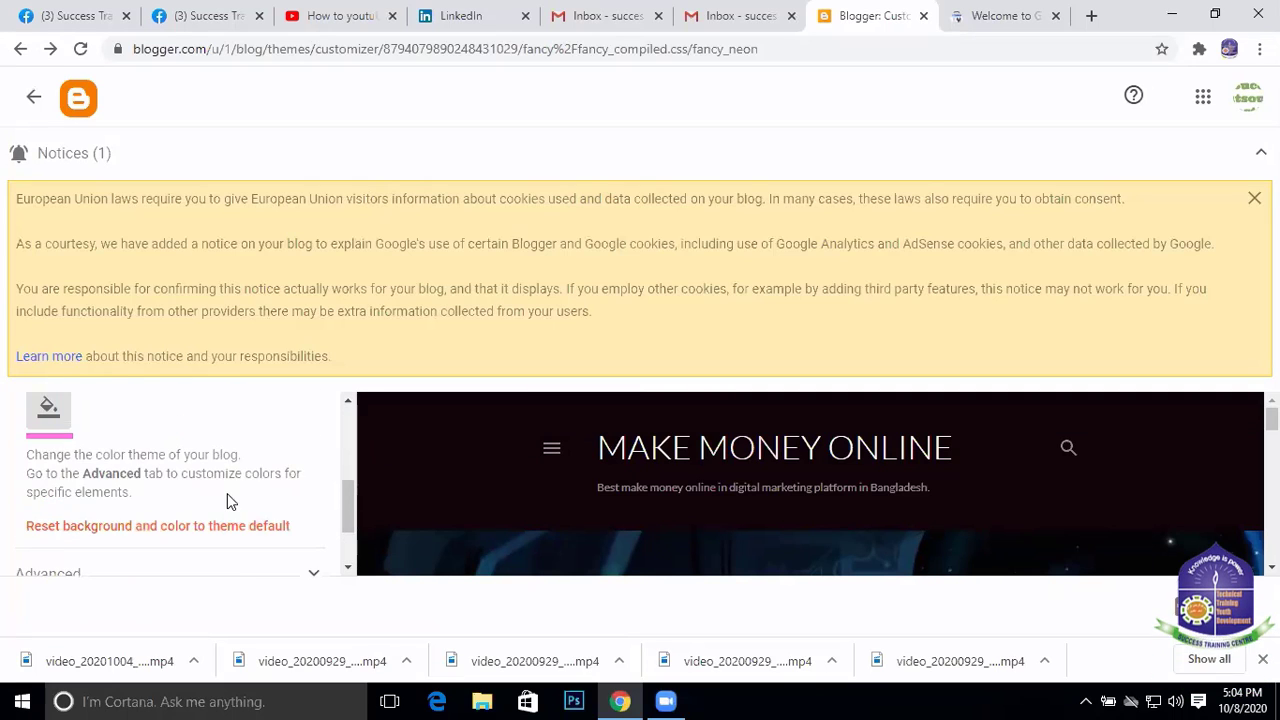
{"action": "scroll", "coordinate": [240, 495], "scroll_direction": "down", "scroll_amount": 1}
{"action": "scroll", "coordinate": [255, 485], "scroll_direction": "up", "scroll_amount": 3}
{"action": "scroll", "coordinate": [255, 485], "scroll_direction": "down", "scroll_amount": 2}
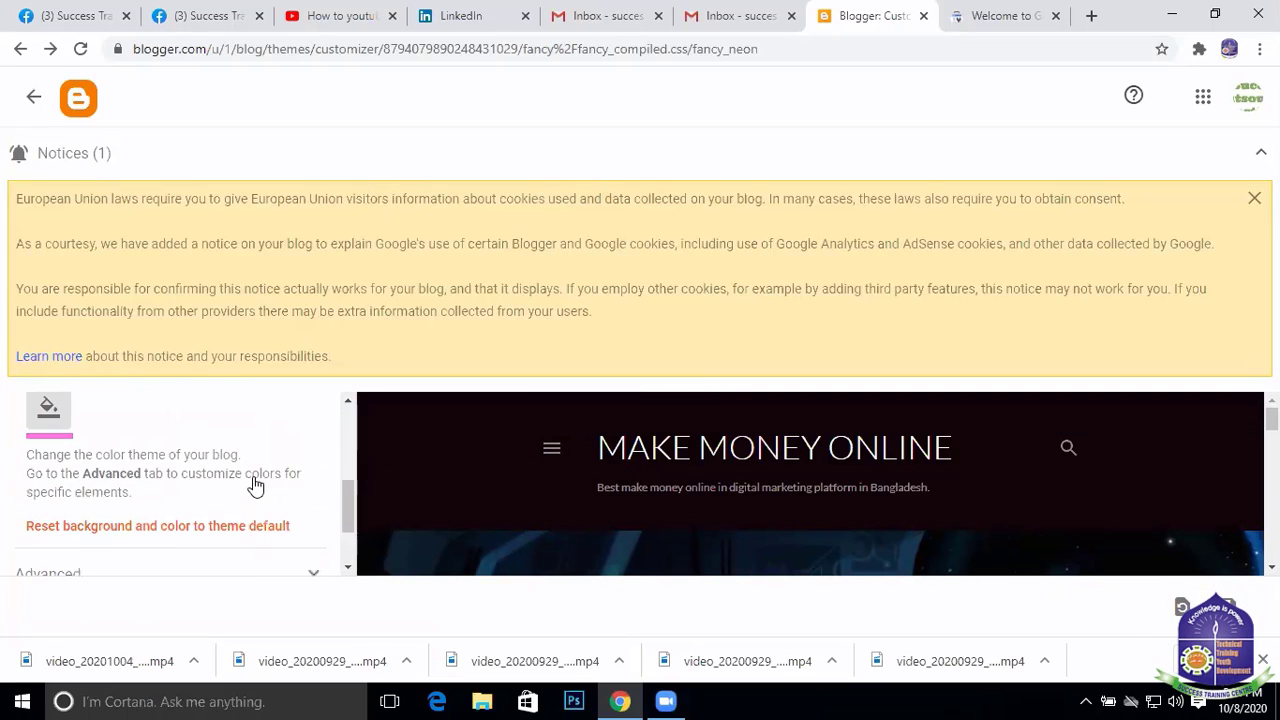
{"action": "left_click", "coordinate": [230, 538]}
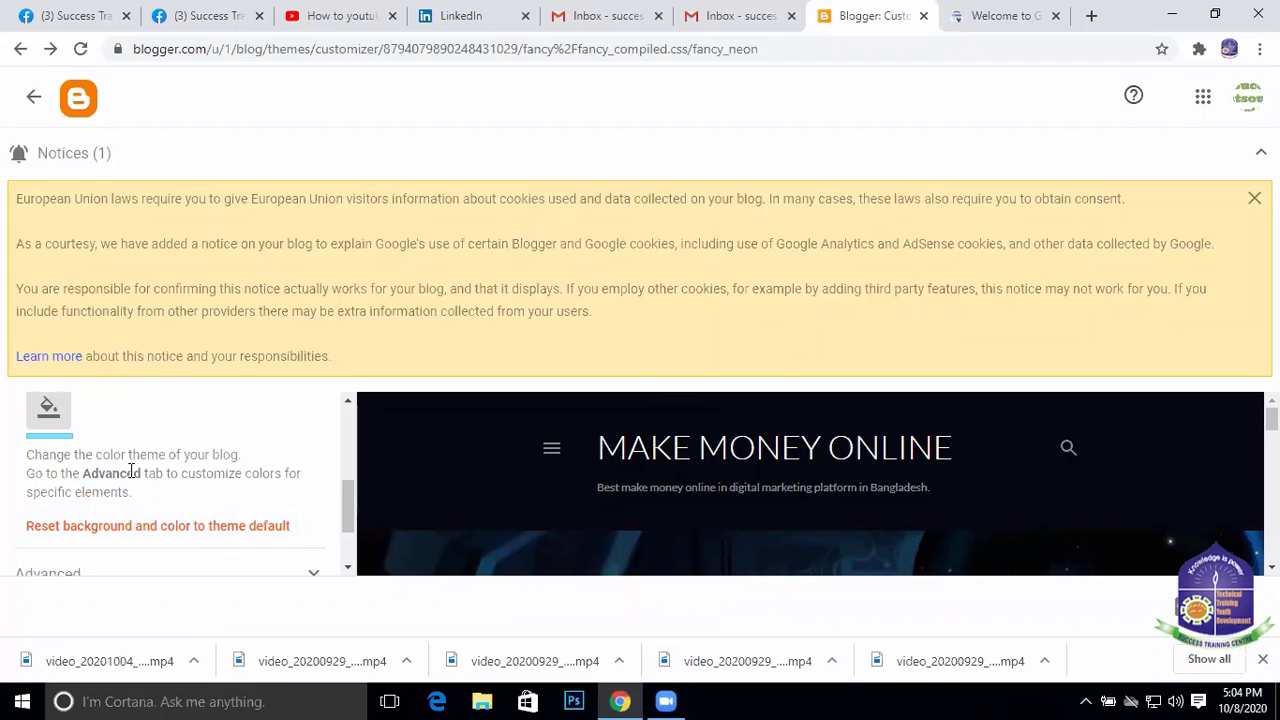
Open the theme's Advanced settings for Body and try the Transparent option of the background color
{"action": "scroll", "coordinate": [145, 530], "scroll_direction": "down", "scroll_amount": 2}
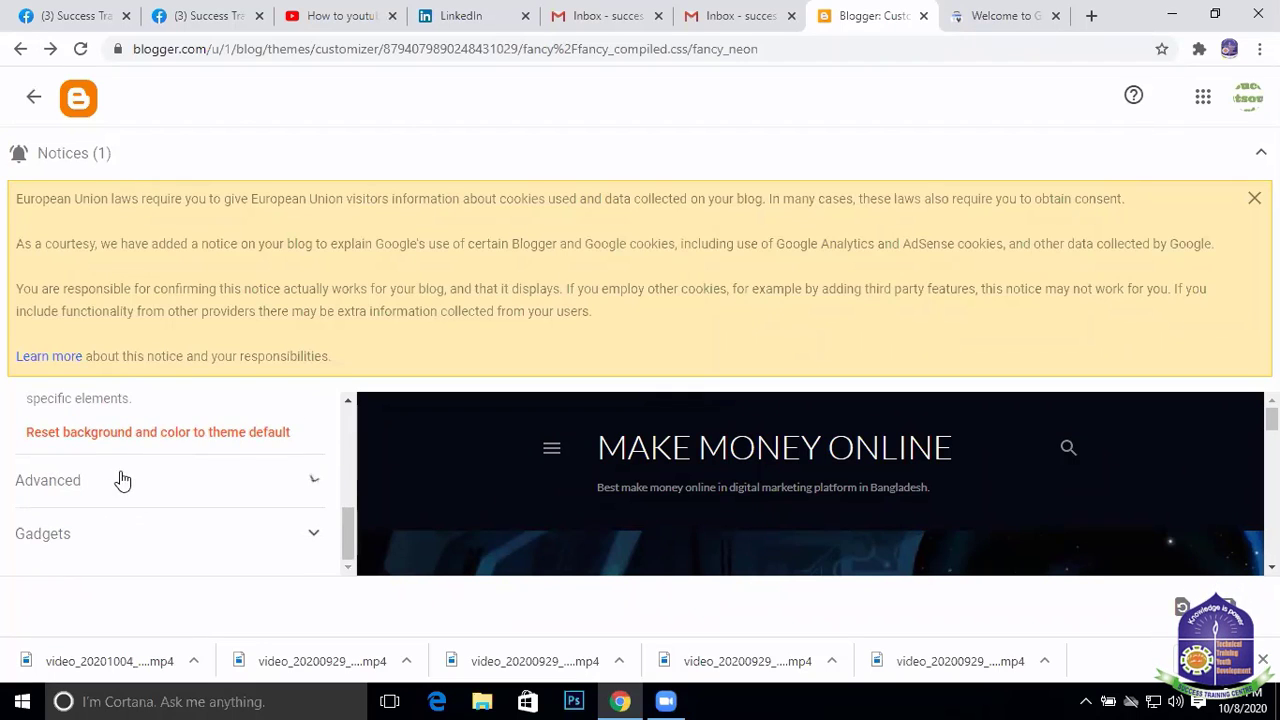
{"action": "left_click", "coordinate": [80, 484]}
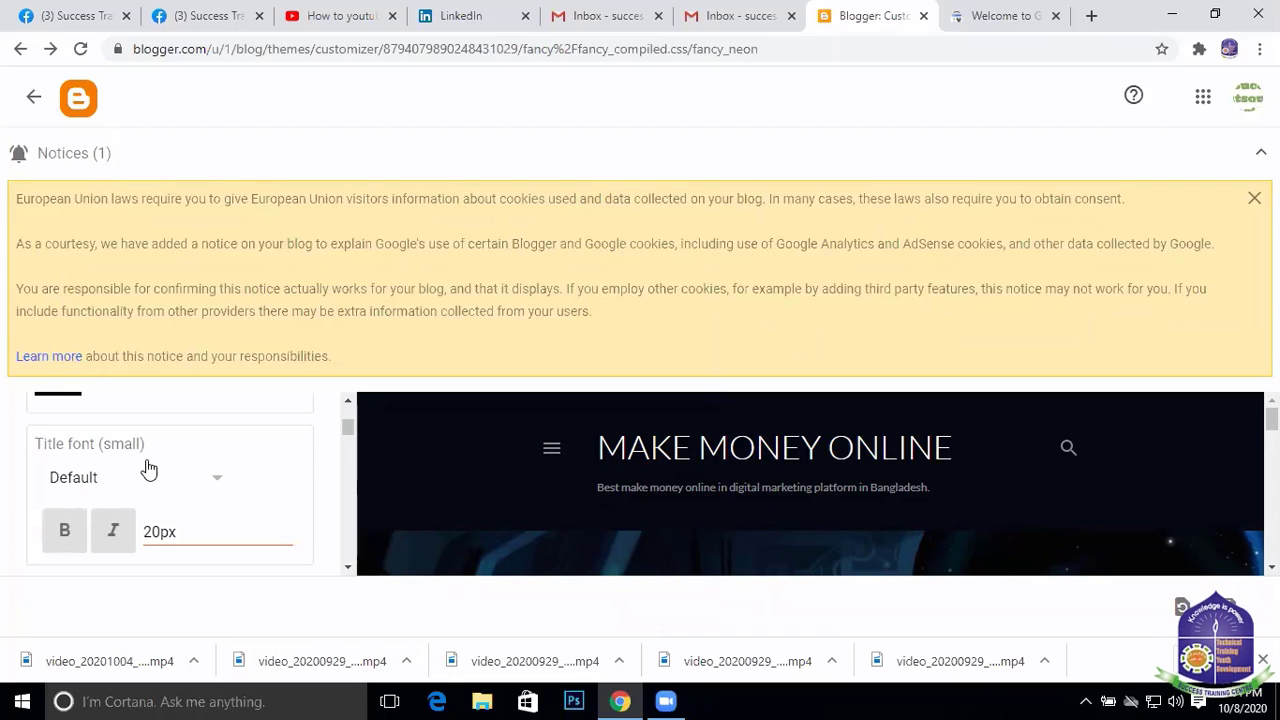
{"action": "scroll", "coordinate": [148, 469], "scroll_direction": "up", "scroll_amount": 5}
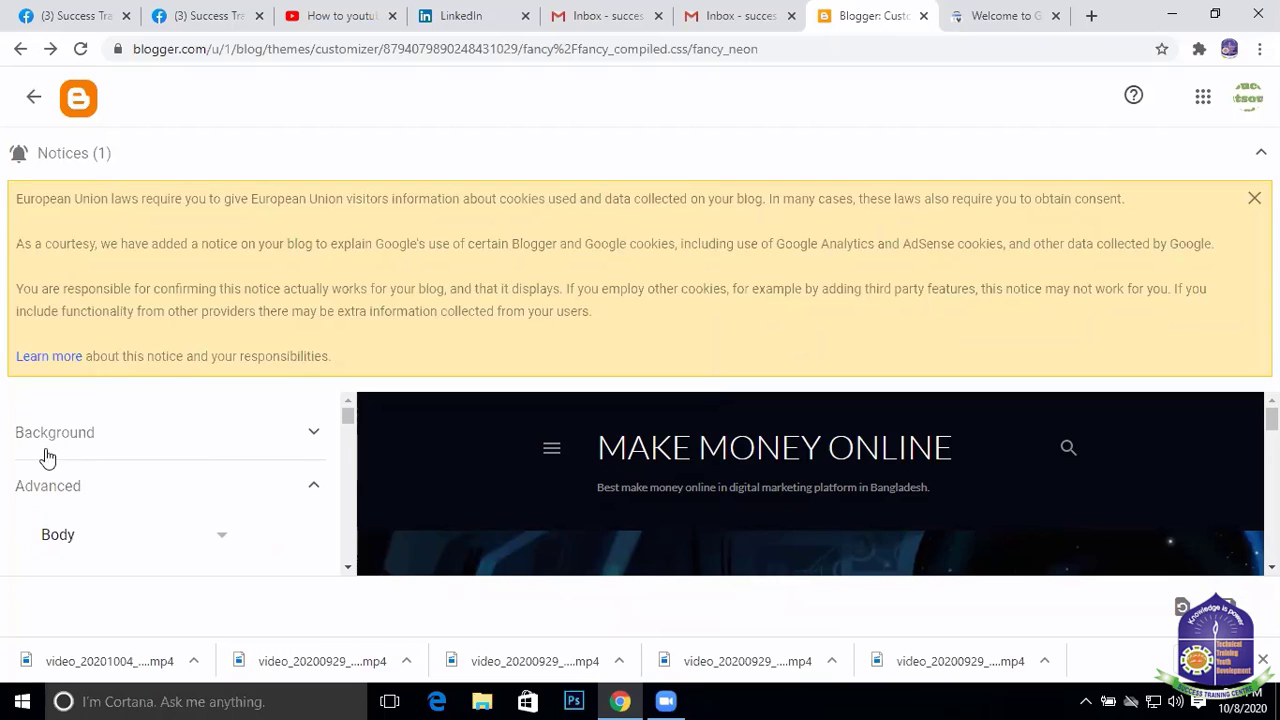
{"action": "left_click", "coordinate": [63, 535]}
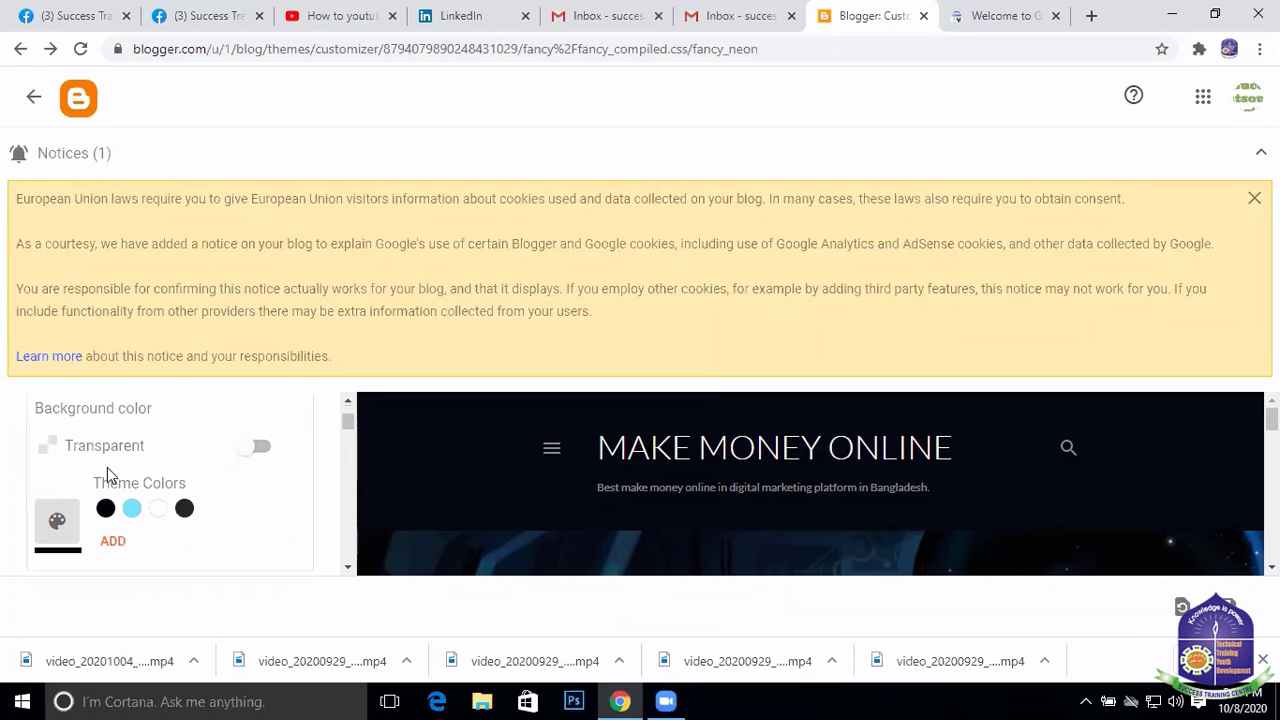
{"action": "scroll", "coordinate": [109, 483], "scroll_direction": "up", "scroll_amount": 2}
{"action": "scroll", "coordinate": [108, 486], "scroll_direction": "down", "scroll_amount": 2}
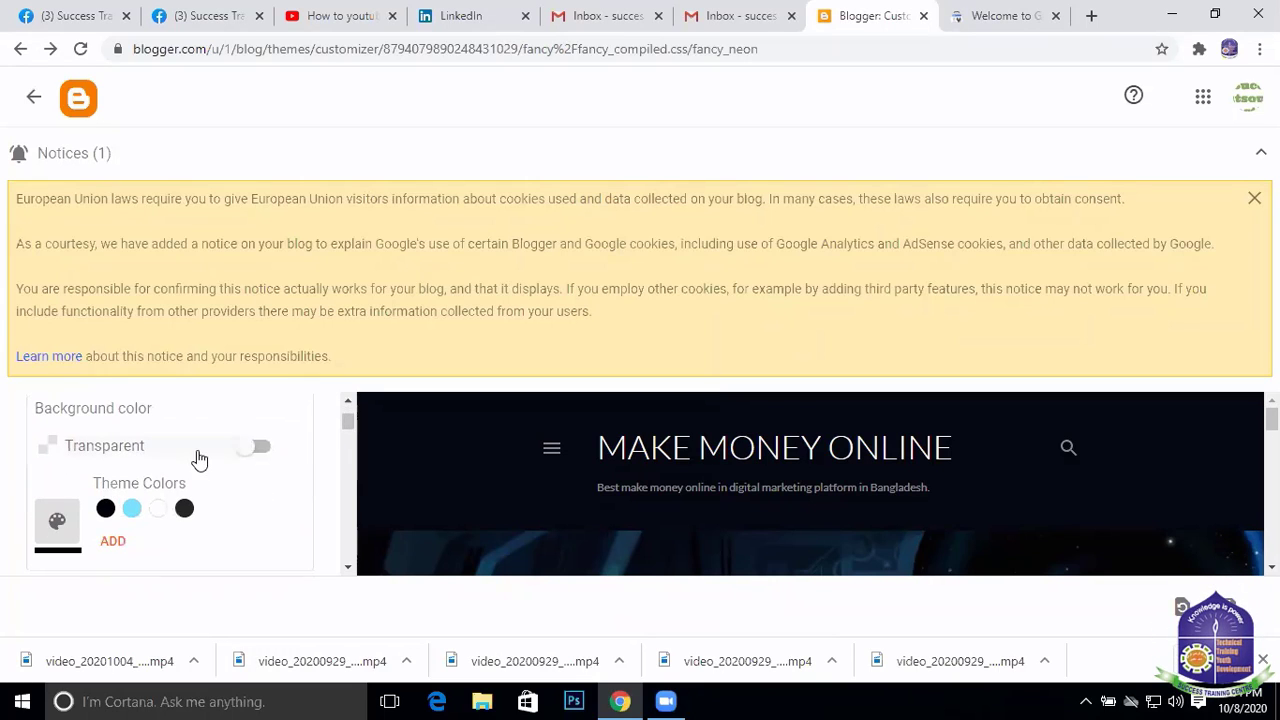
{"action": "left_click", "coordinate": [256, 448]}
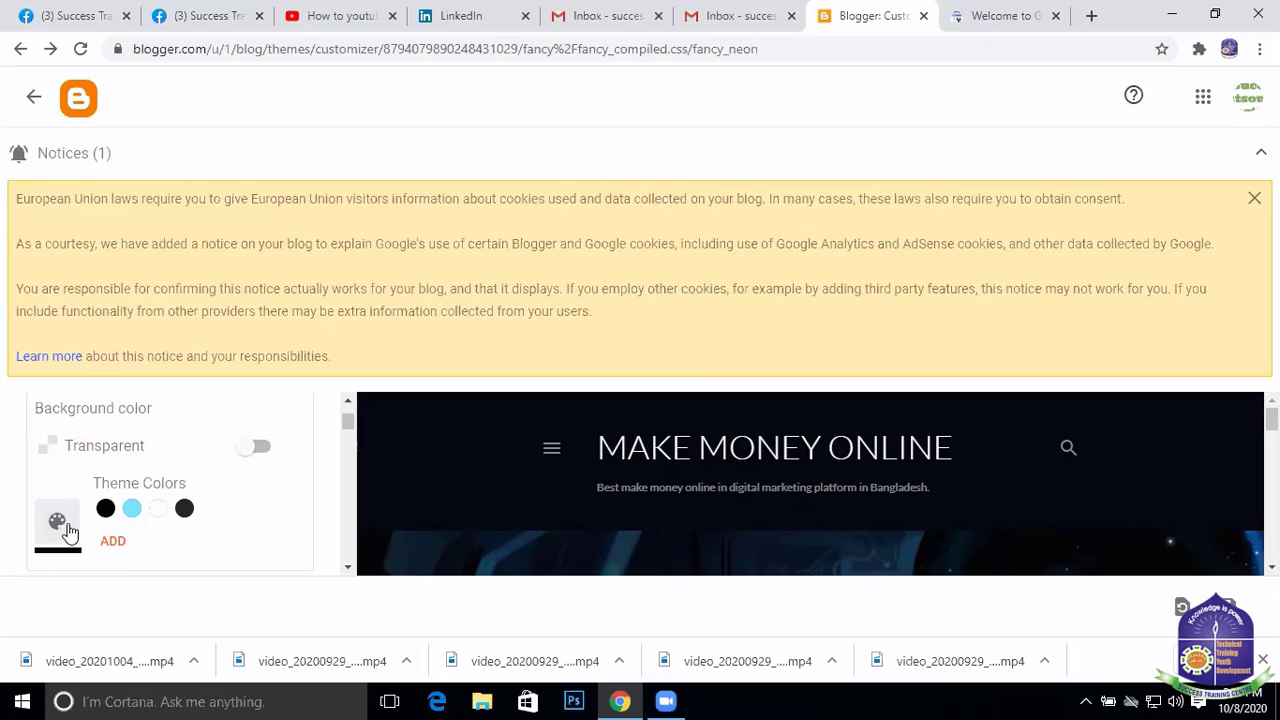
Set the Body background color to red from the standard color choices
{"action": "left_click", "coordinate": [118, 540]}
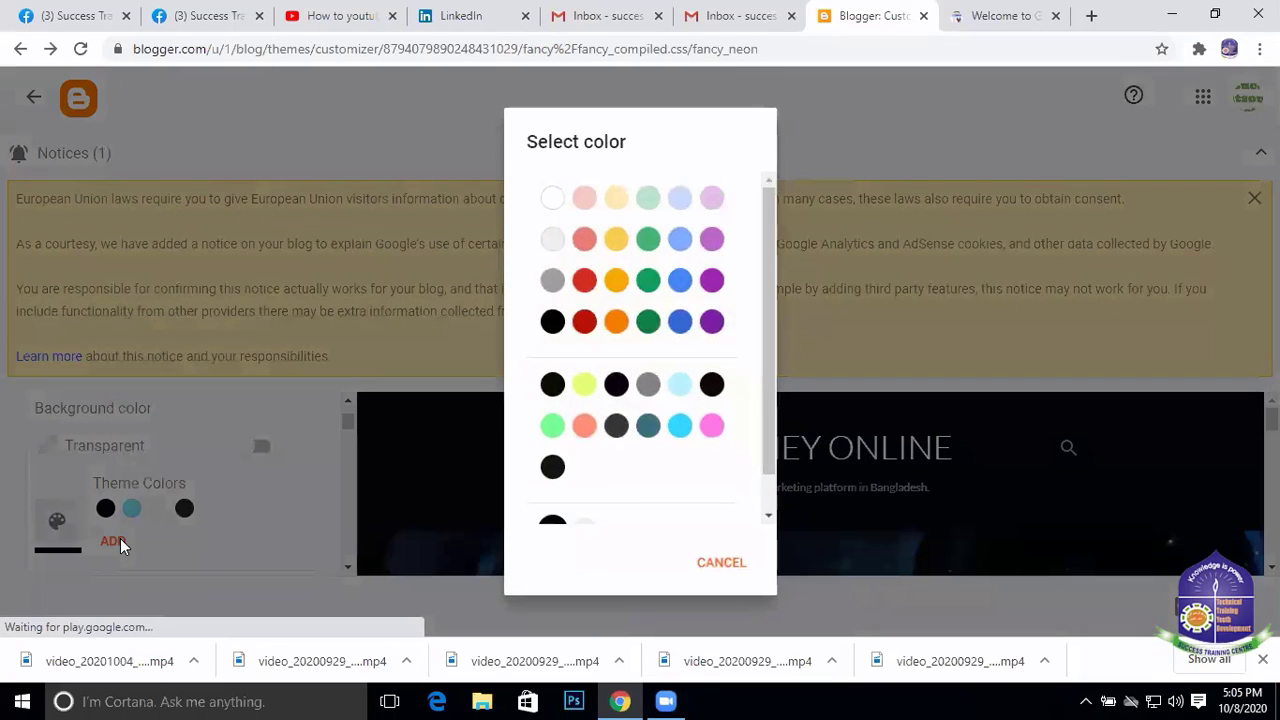
{"action": "left_click", "coordinate": [199, 520]}
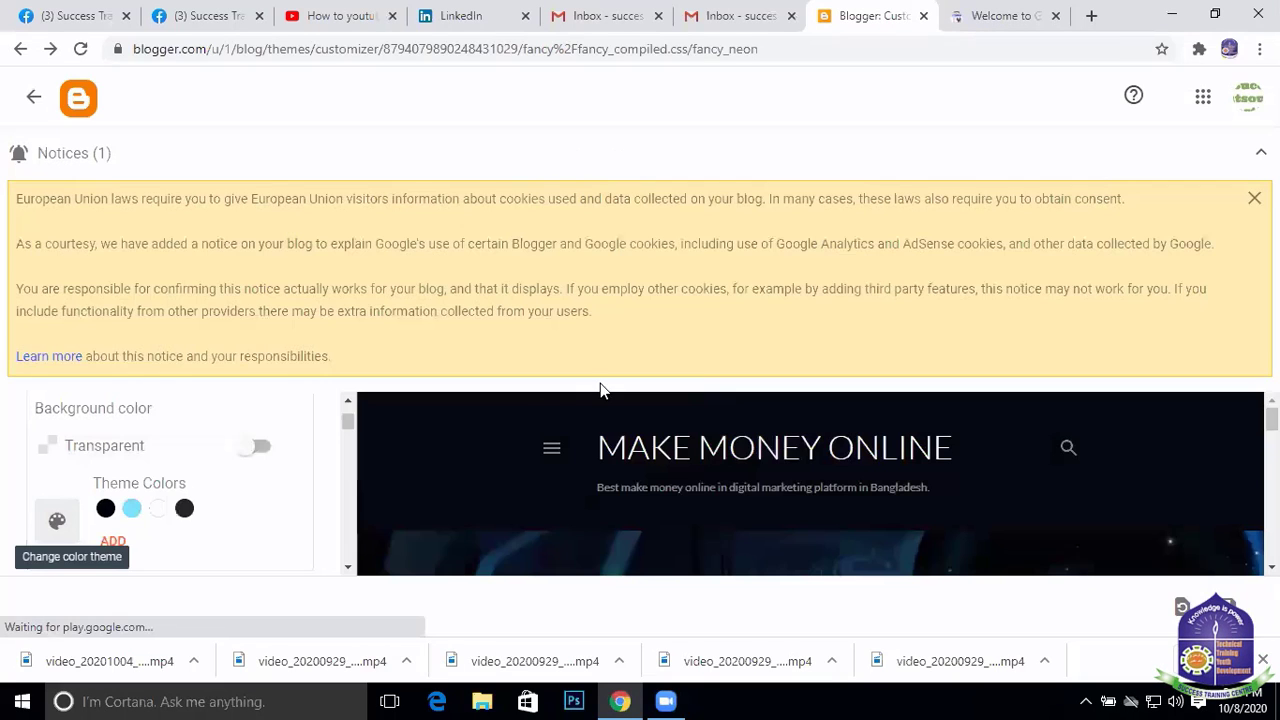
{"action": "left_click", "coordinate": [112, 542]}
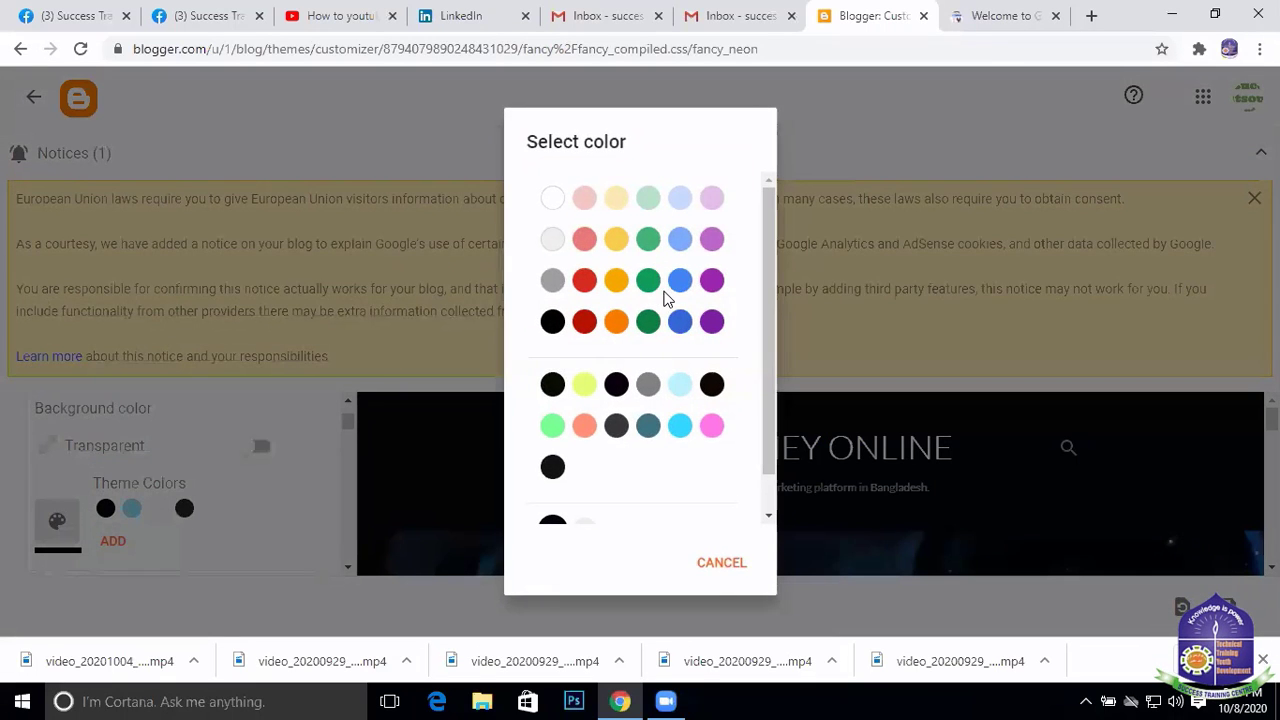
{"action": "scroll", "coordinate": [588, 280], "scroll_direction": "down", "scroll_amount": 1}
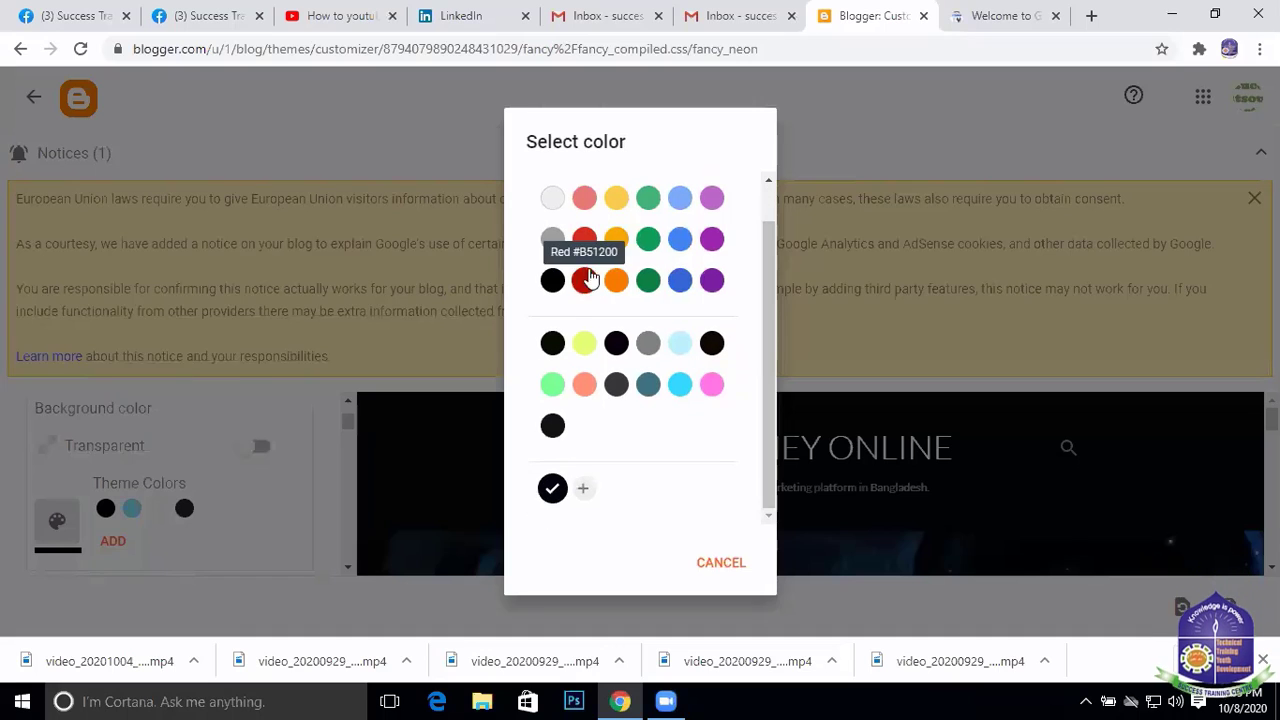
{"action": "left_click", "coordinate": [584, 242]}
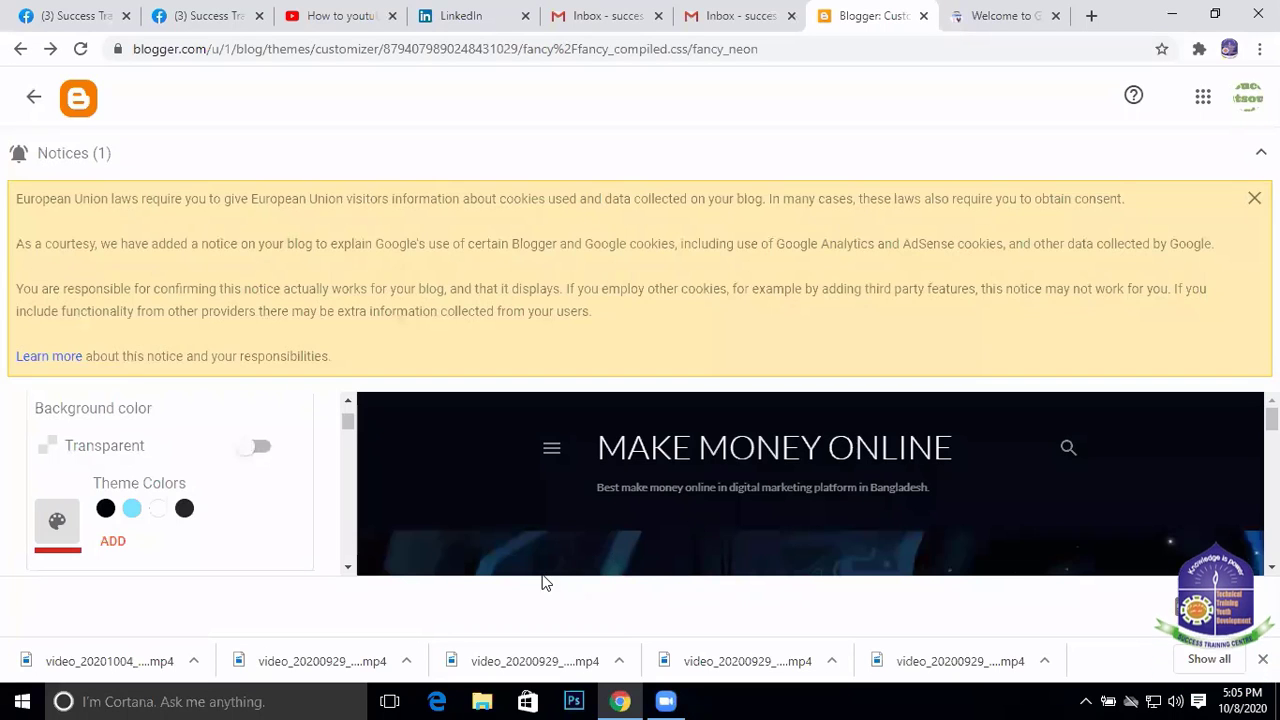
Set the Body's small title font to Times New Roman and toggle its bold style
{"action": "scroll", "coordinate": [218, 500], "scroll_direction": "down", "scroll_amount": 3}
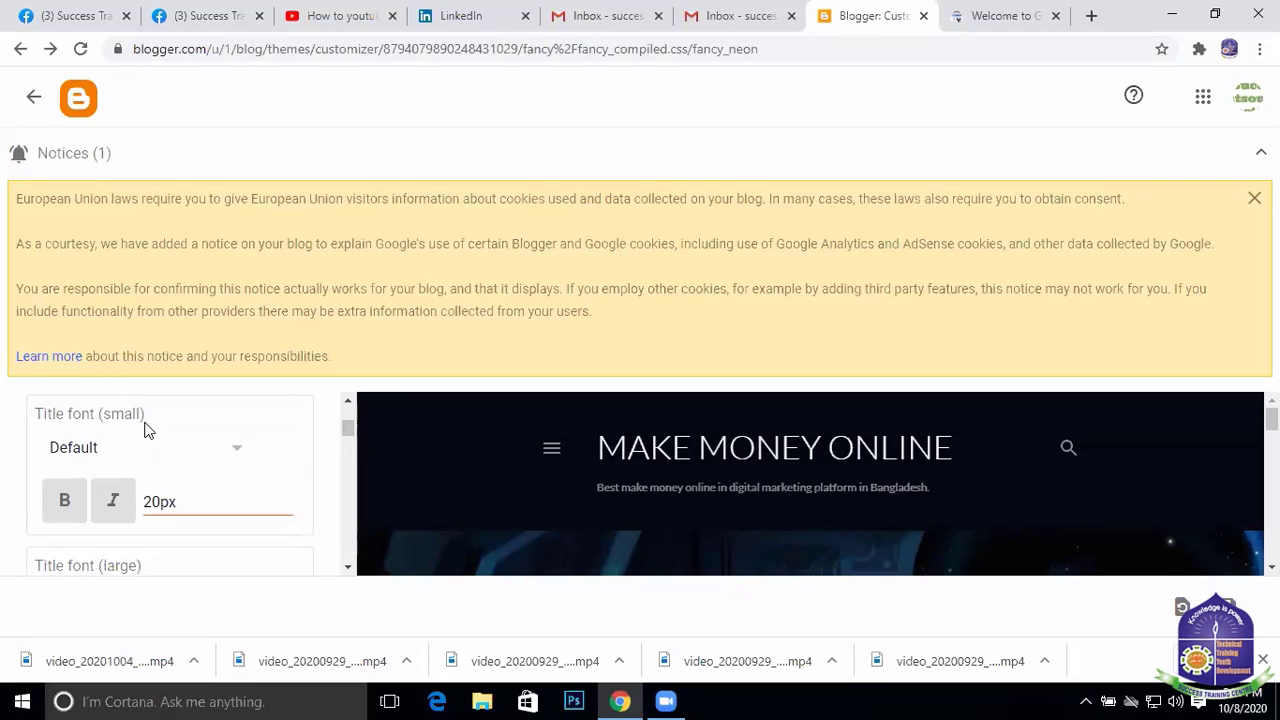
{"action": "left_click", "coordinate": [240, 456]}
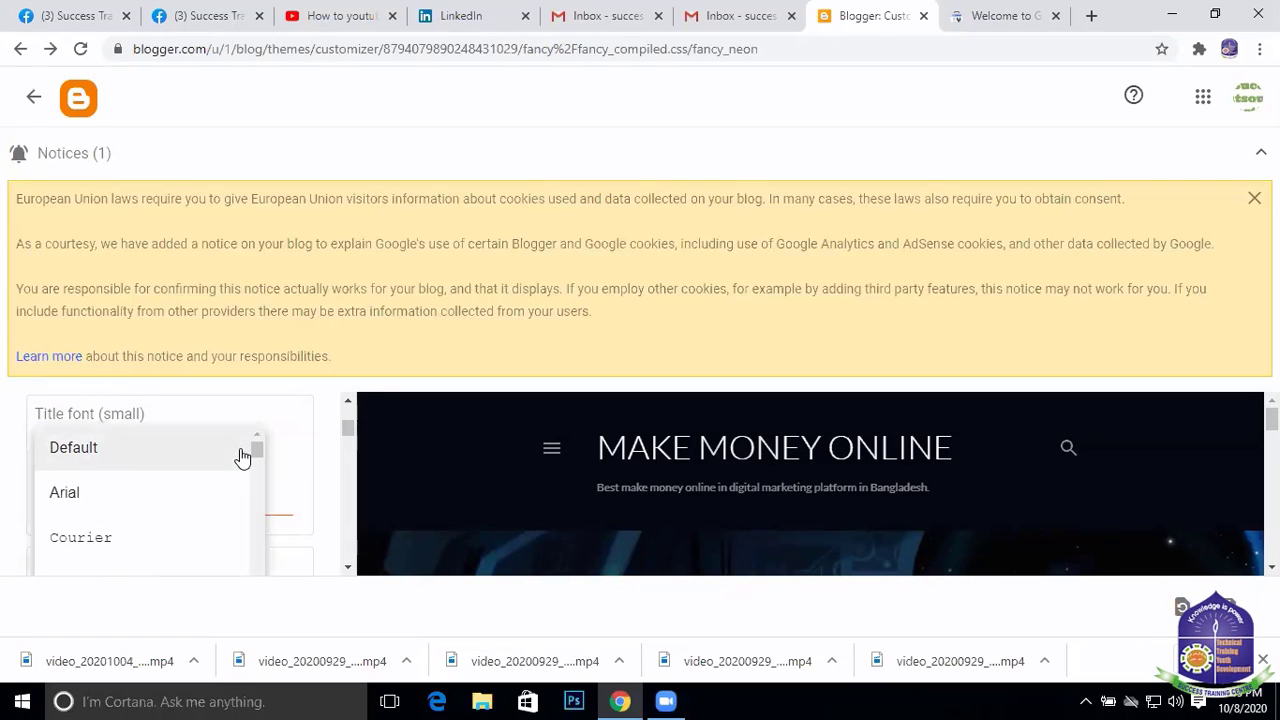
{"action": "scroll", "coordinate": [150, 520], "scroll_direction": "down", "scroll_amount": 3}
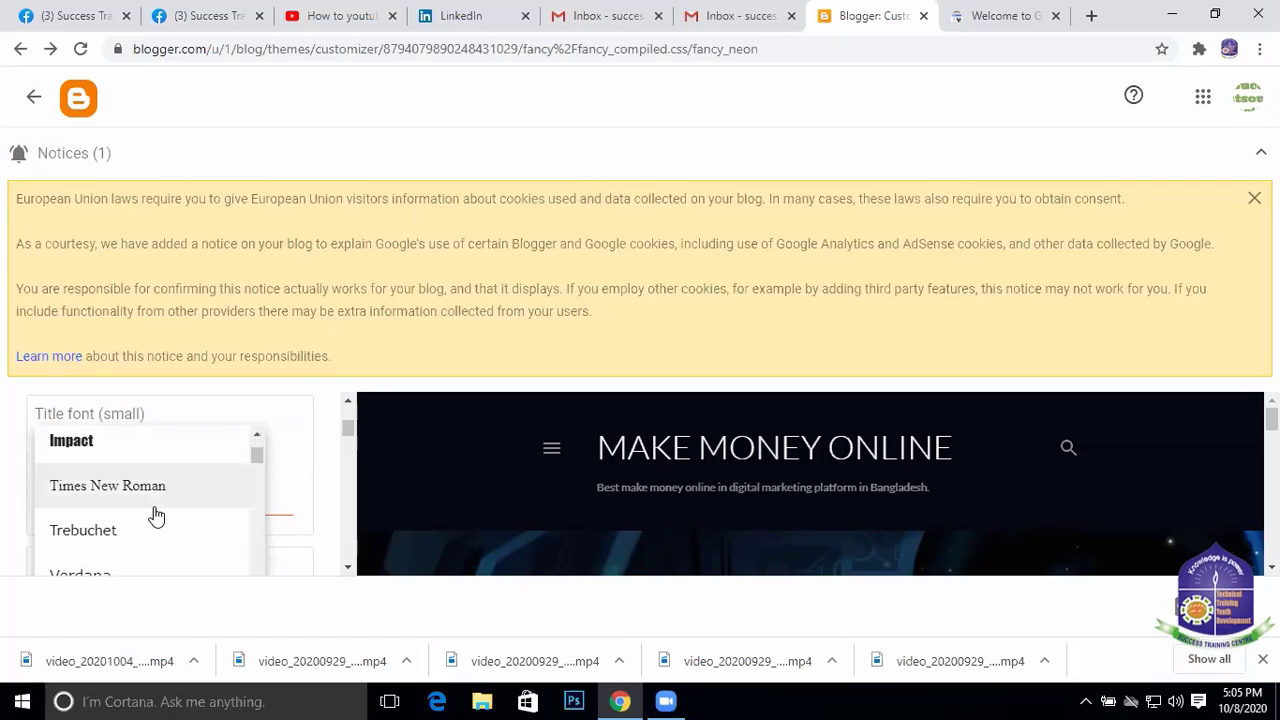
{"action": "left_click", "coordinate": [131, 493]}
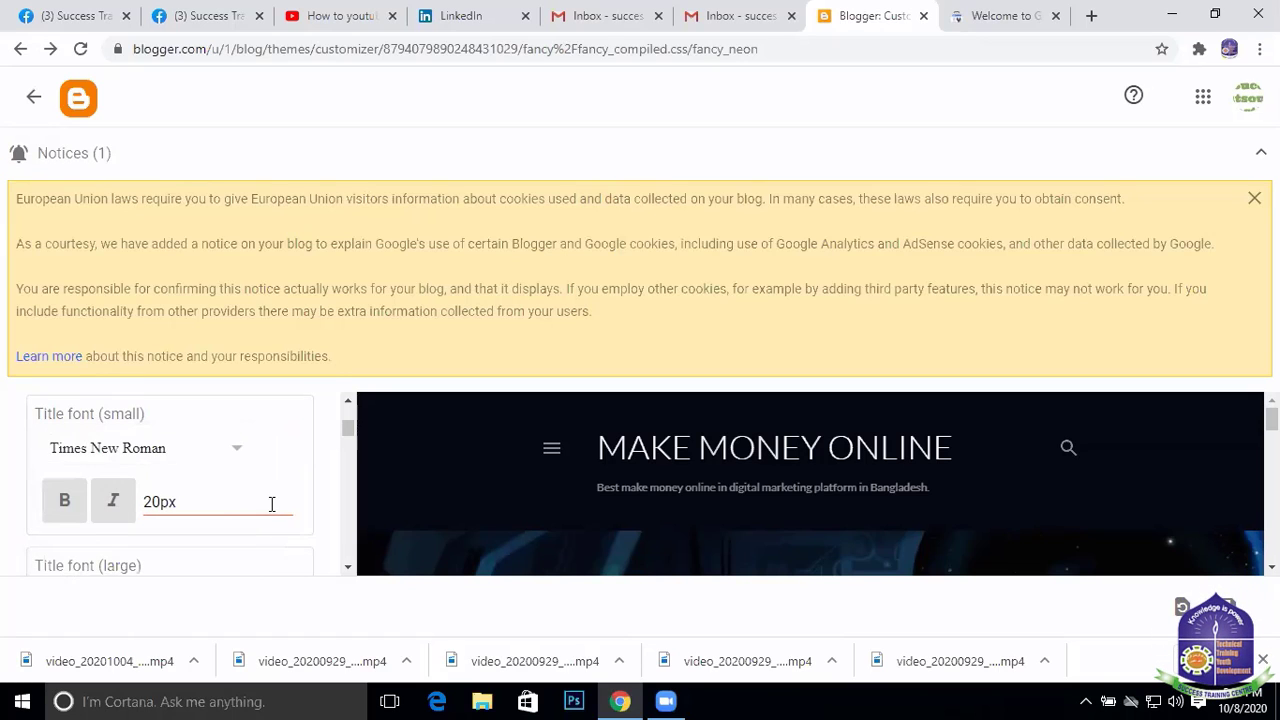
{"action": "scroll", "coordinate": [200, 500], "scroll_direction": "down", "scroll_amount": 1}
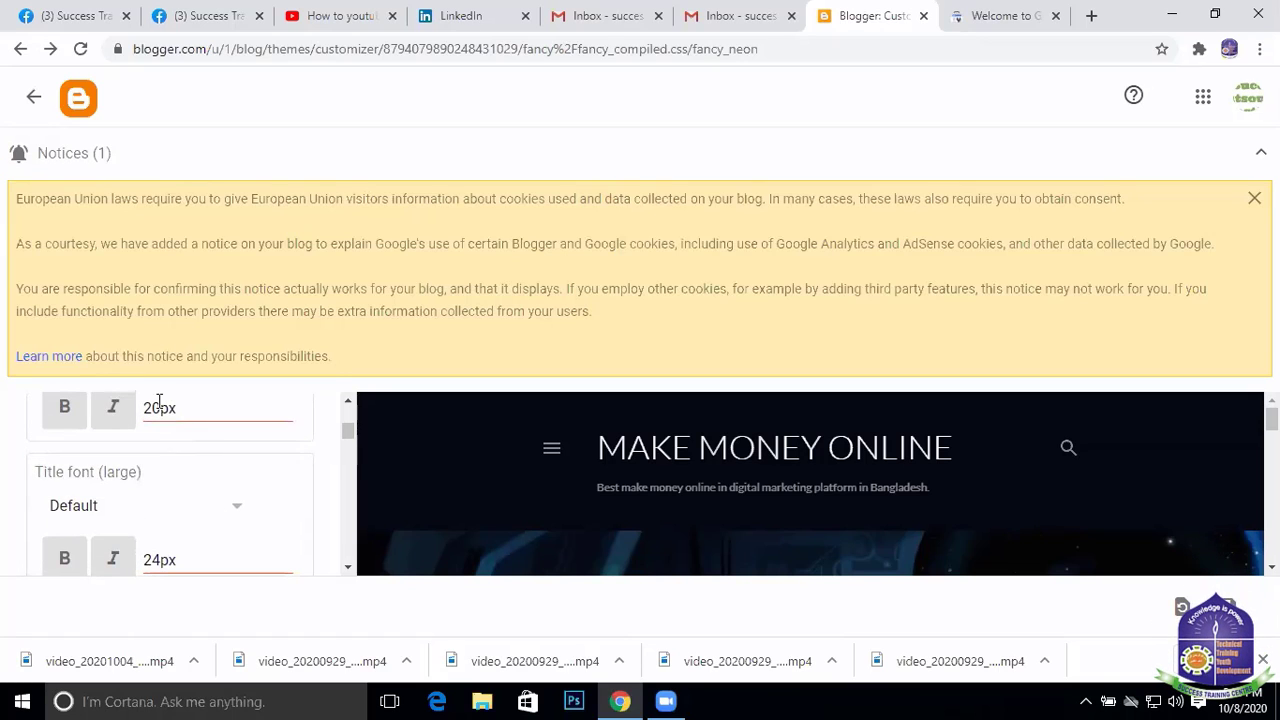
{"action": "left_click", "coordinate": [61, 414]}
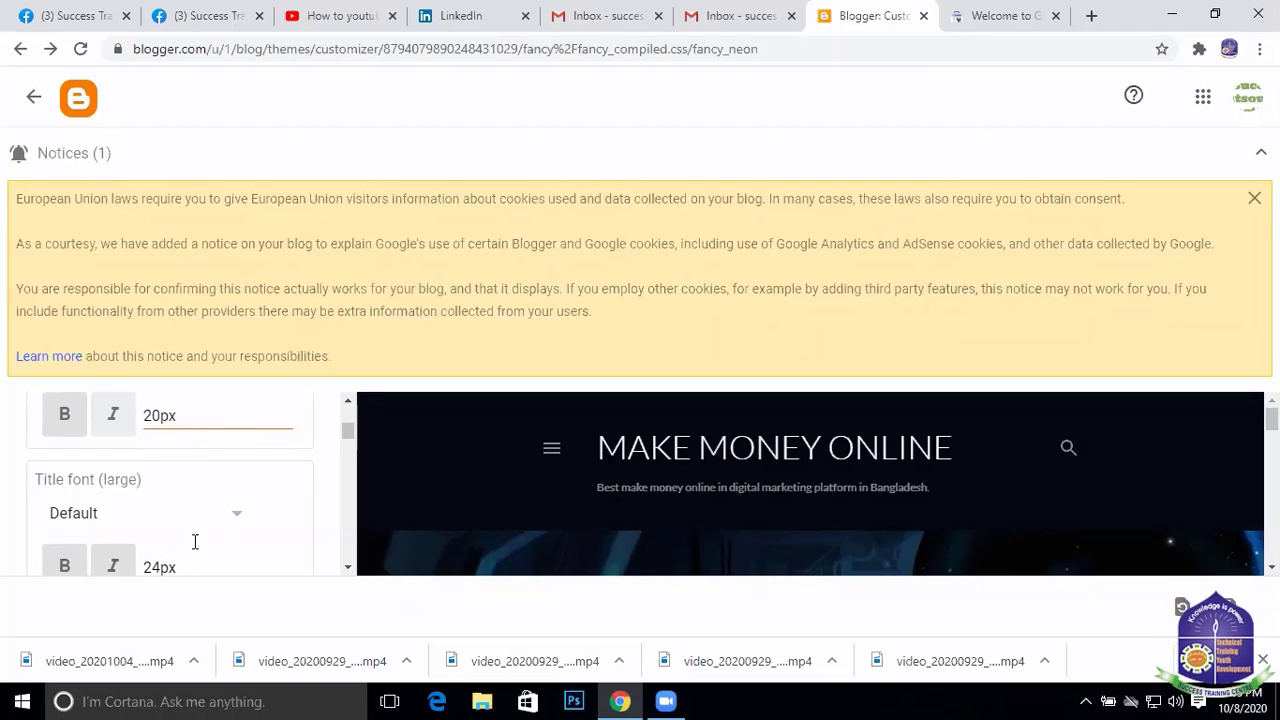
Examine the remaining Body font and color settings, from the large title font through the filter keyword options
{"action": "scroll", "coordinate": [197, 547], "scroll_direction": "down", "scroll_amount": 3}
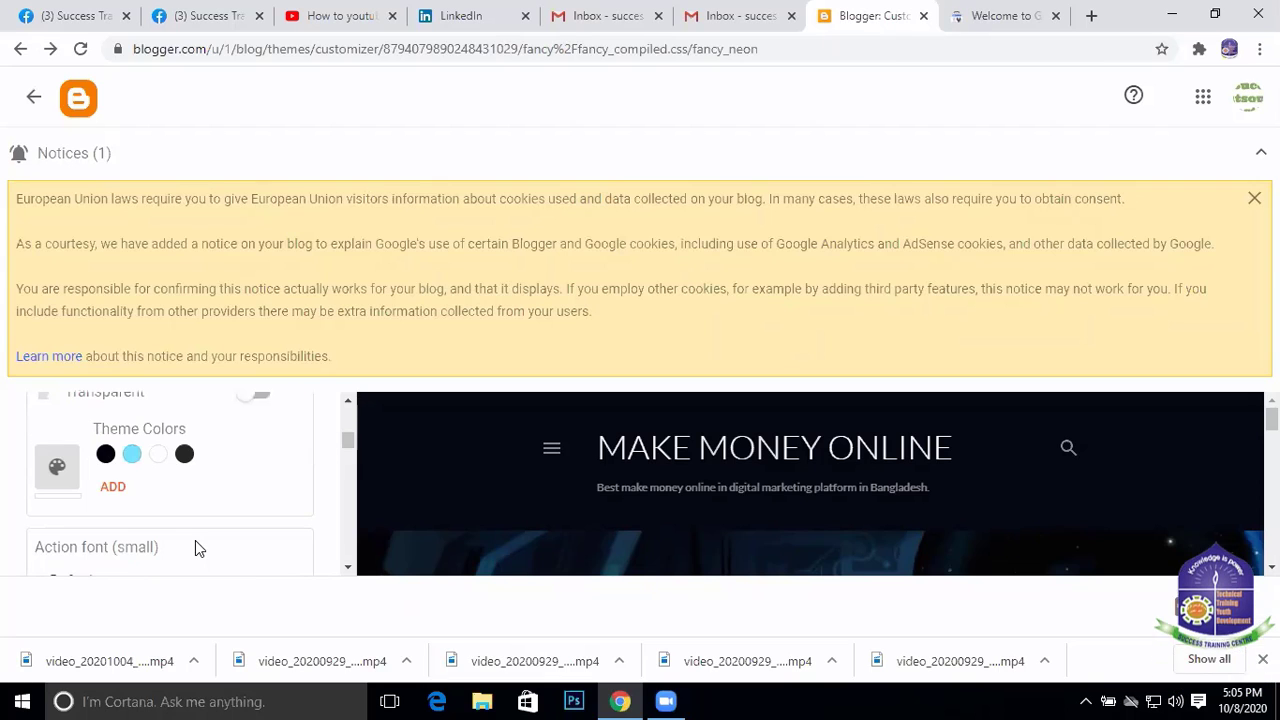
{"action": "scroll", "coordinate": [198, 546], "scroll_direction": "up", "scroll_amount": 2}
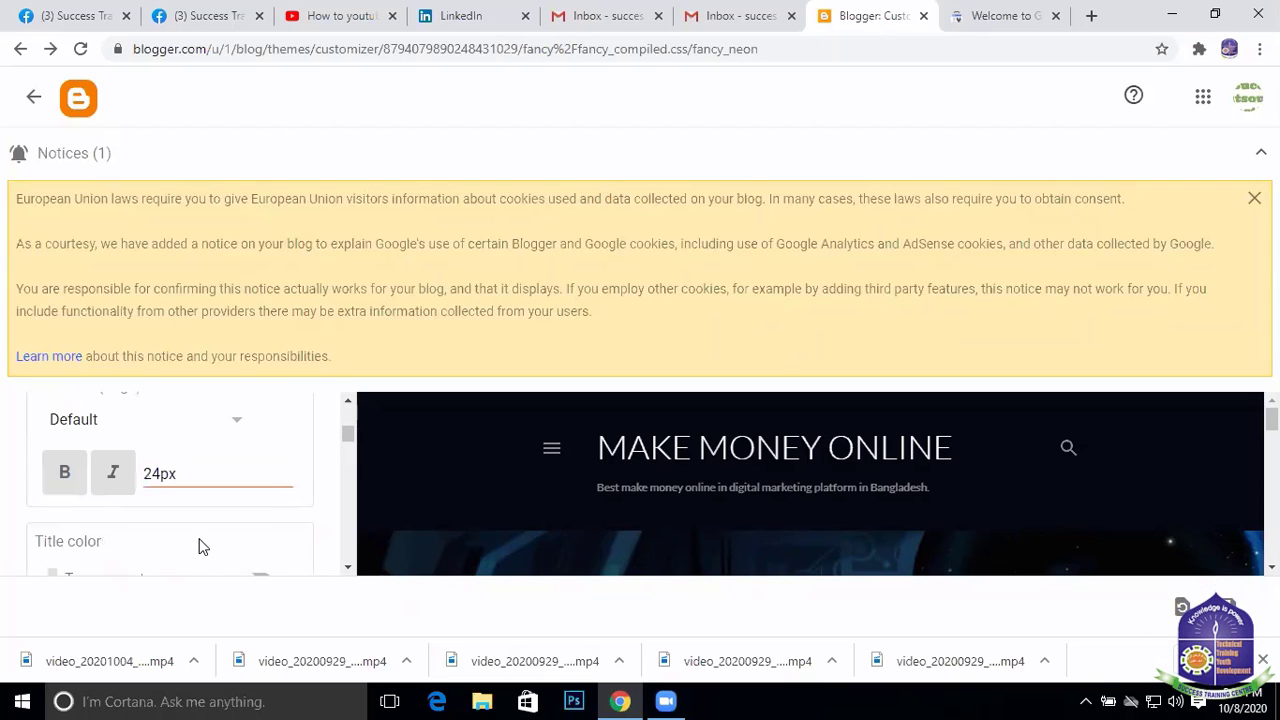
{"action": "scroll", "coordinate": [198, 546], "scroll_direction": "down", "scroll_amount": 5}
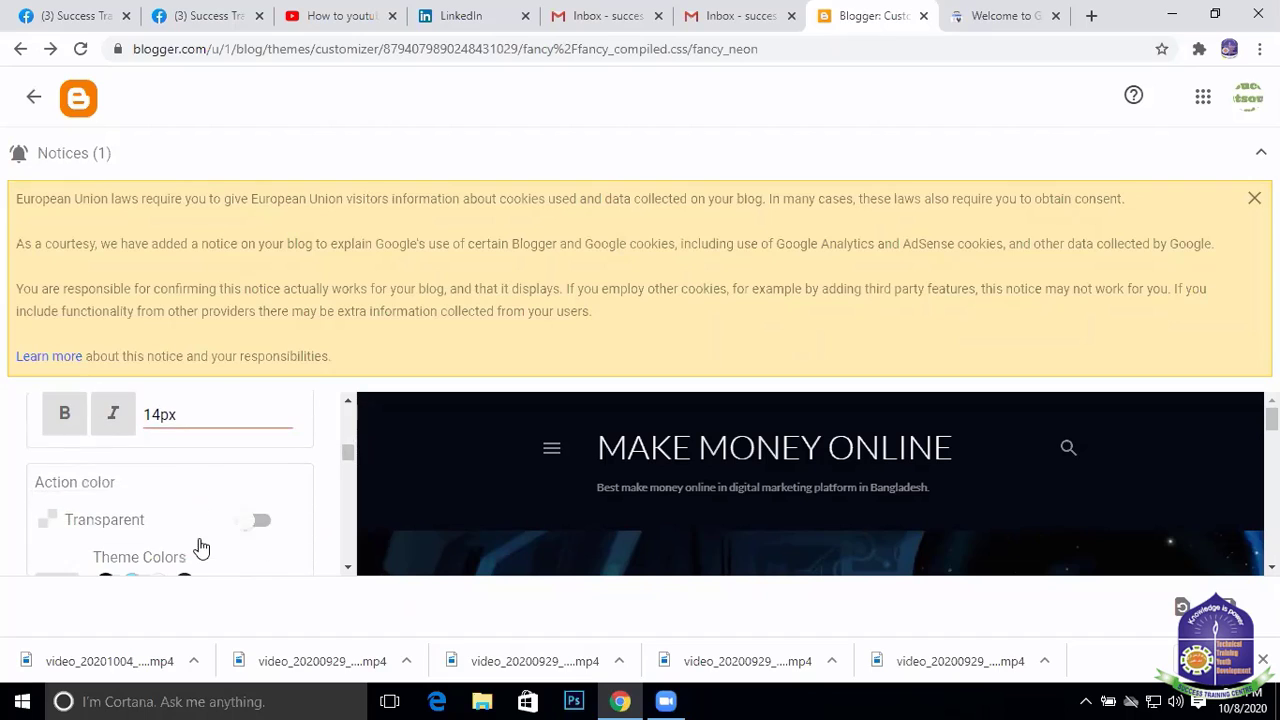
{"action": "scroll", "coordinate": [214, 529], "scroll_direction": "down", "scroll_amount": 2}
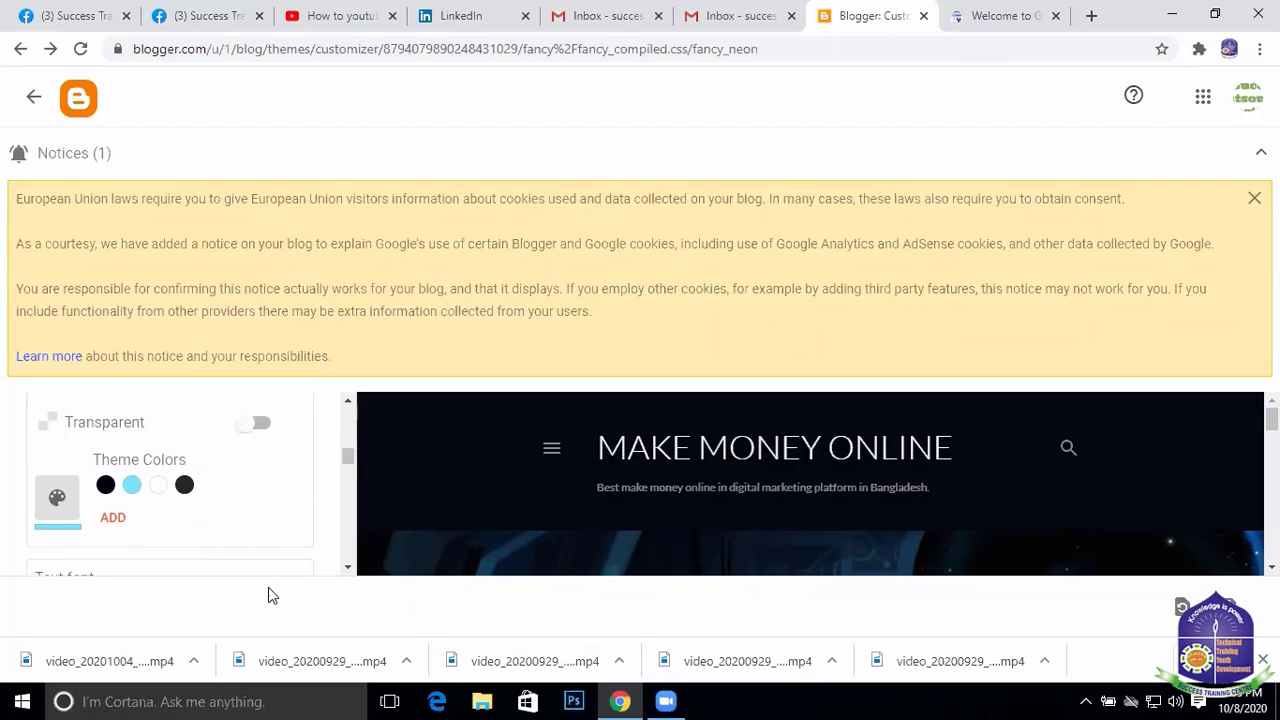
{"action": "scroll", "coordinate": [268, 590], "scroll_direction": "down", "scroll_amount": 1}
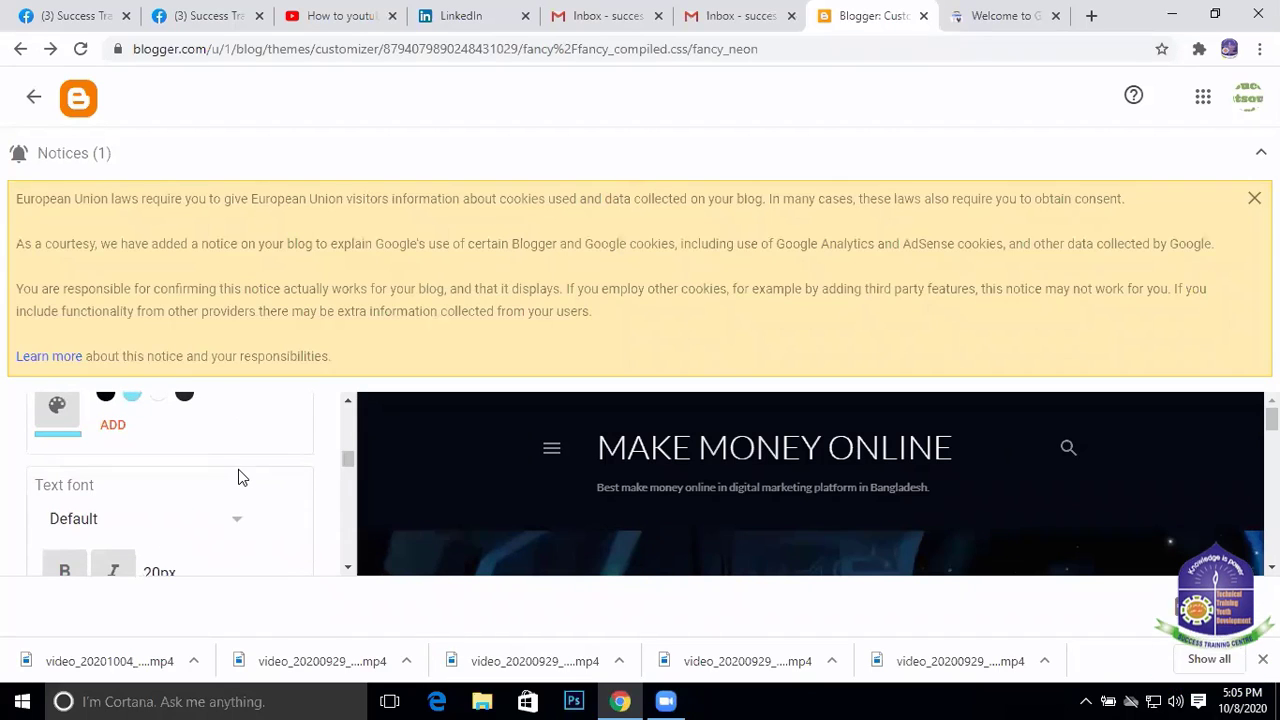
{"action": "scroll", "coordinate": [240, 470], "scroll_direction": "down", "scroll_amount": 4}
{"action": "scroll", "coordinate": [290, 505], "scroll_direction": "down", "scroll_amount": 10}
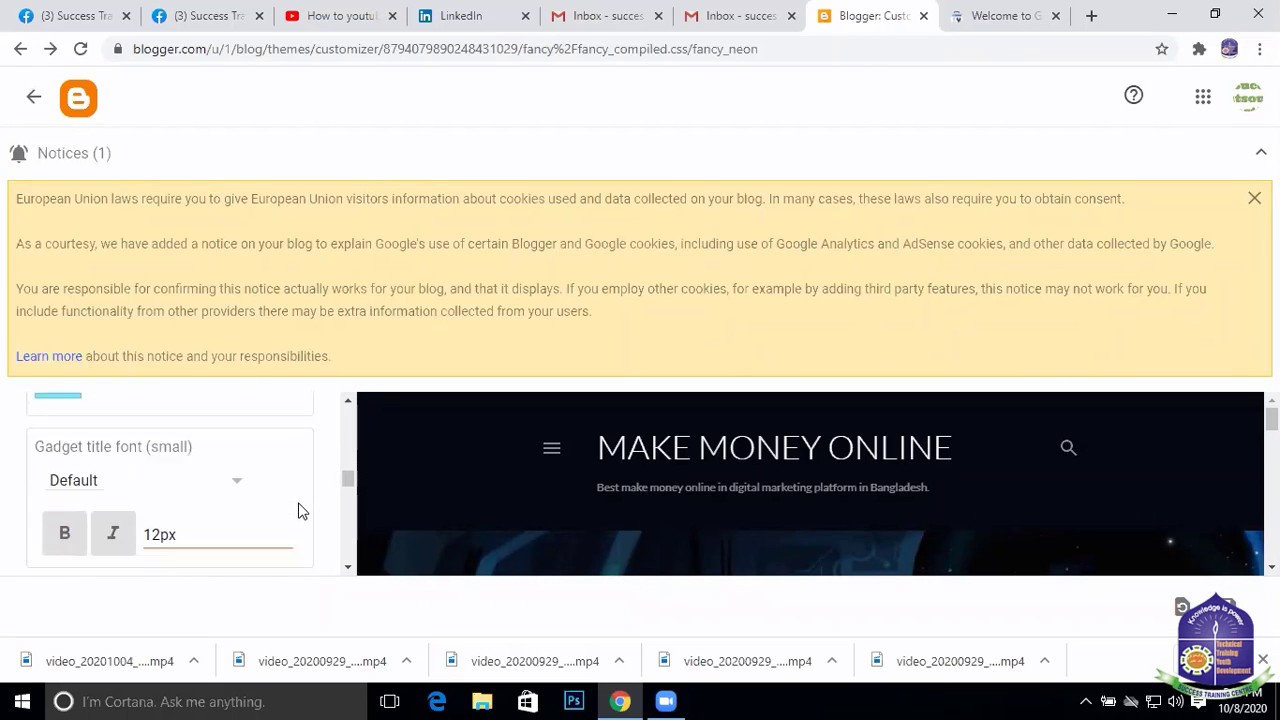
{"action": "scroll", "coordinate": [300, 510], "scroll_direction": "down", "scroll_amount": 4}
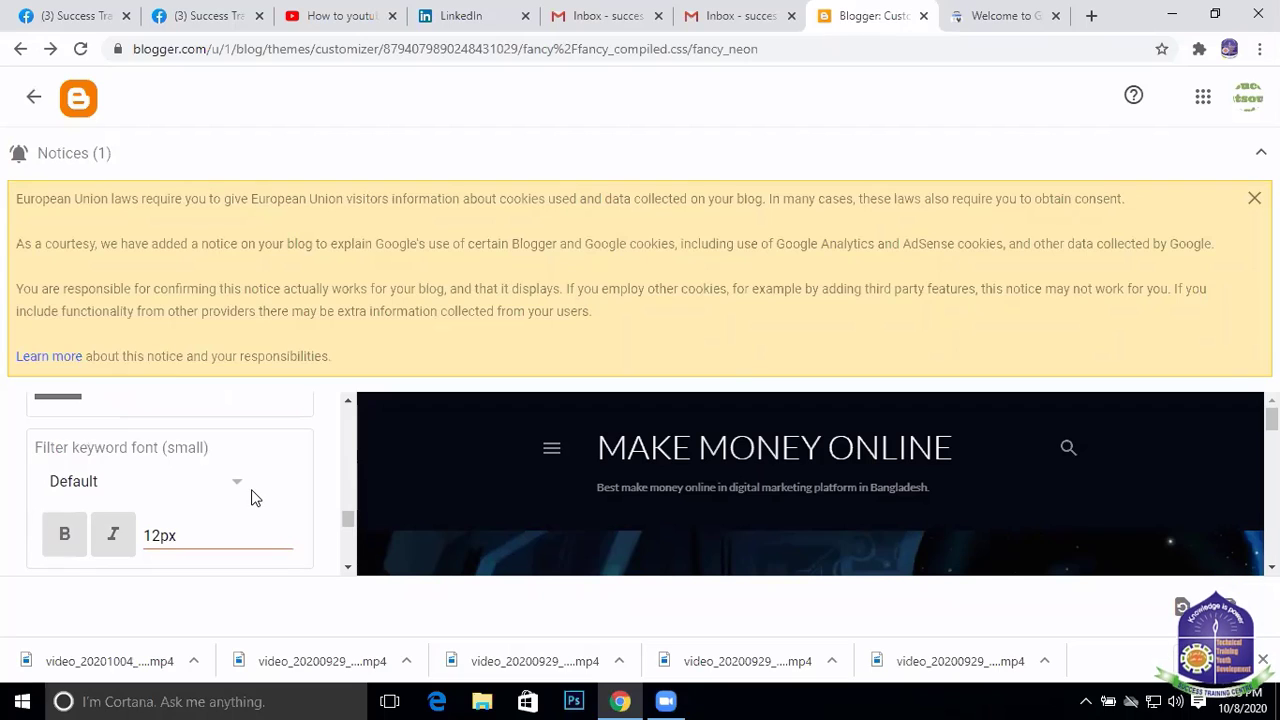
{"action": "scroll", "coordinate": [255, 495], "scroll_direction": "down", "scroll_amount": 3}
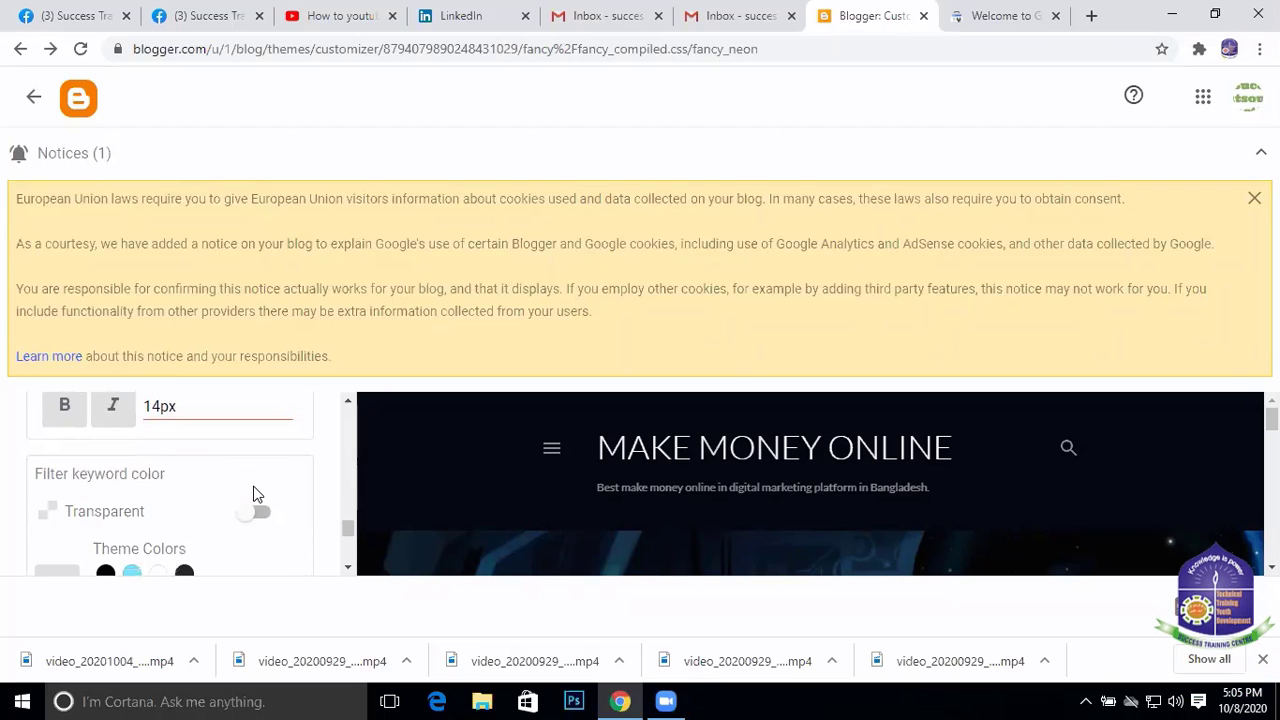
{"action": "scroll", "coordinate": [255, 497], "scroll_direction": "down", "scroll_amount": 3}
{"action": "scroll", "coordinate": [253, 505], "scroll_direction": "down", "scroll_amount": 5}
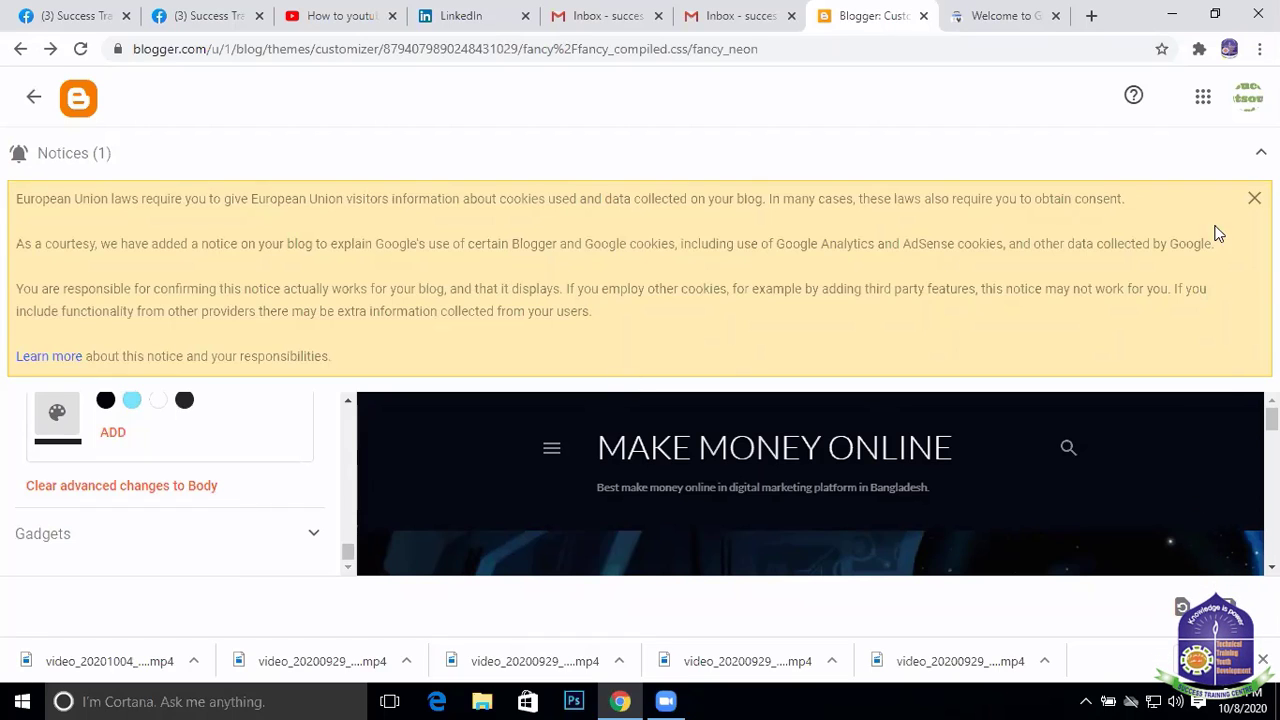
Check the Body background color in the blog preview and leave the customizer for the Themes page
{"action": "scroll", "coordinate": [1036, 461], "scroll_direction": "down", "scroll_amount": 3}
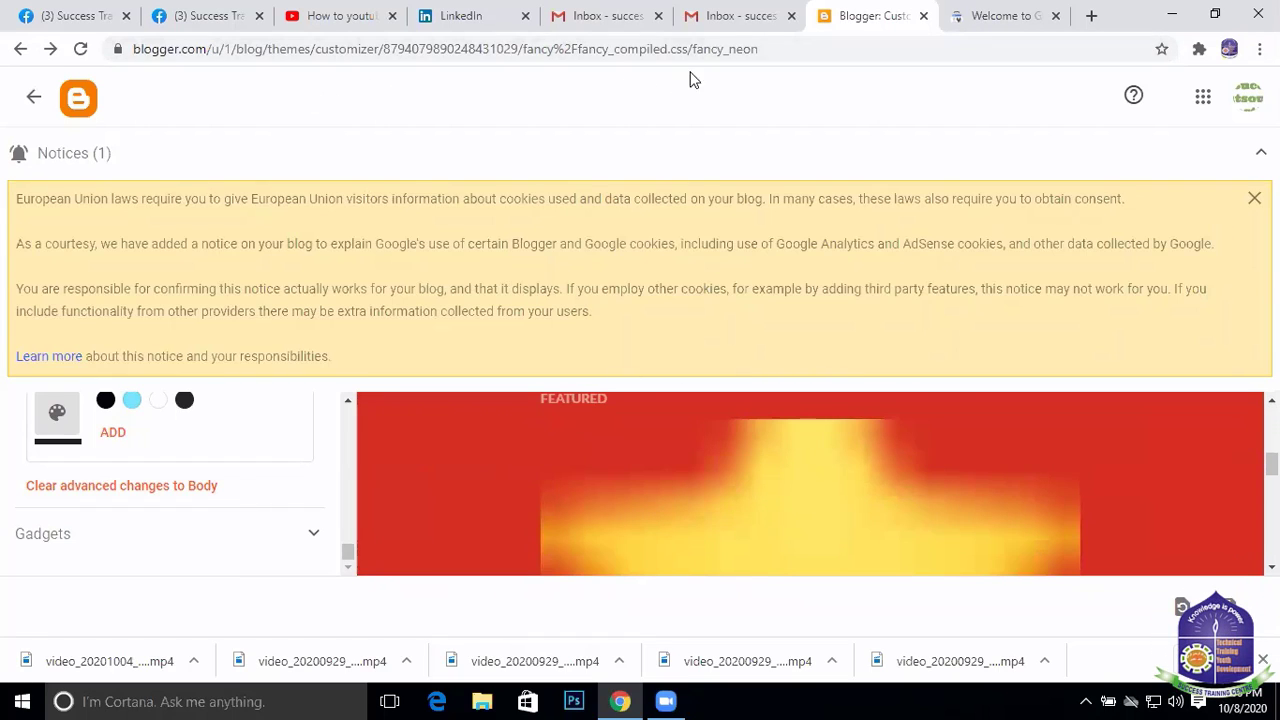
{"action": "left_click", "coordinate": [34, 97]}
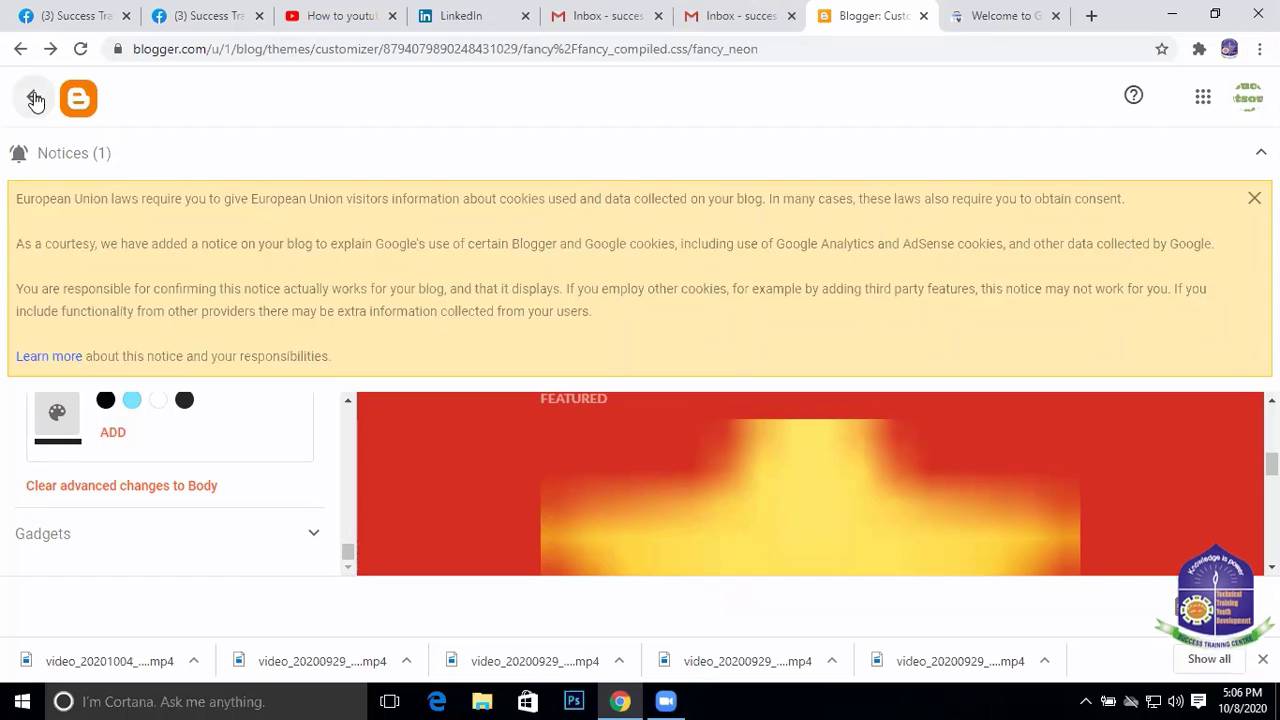
{"action": "left_click", "coordinate": [729, 156]}
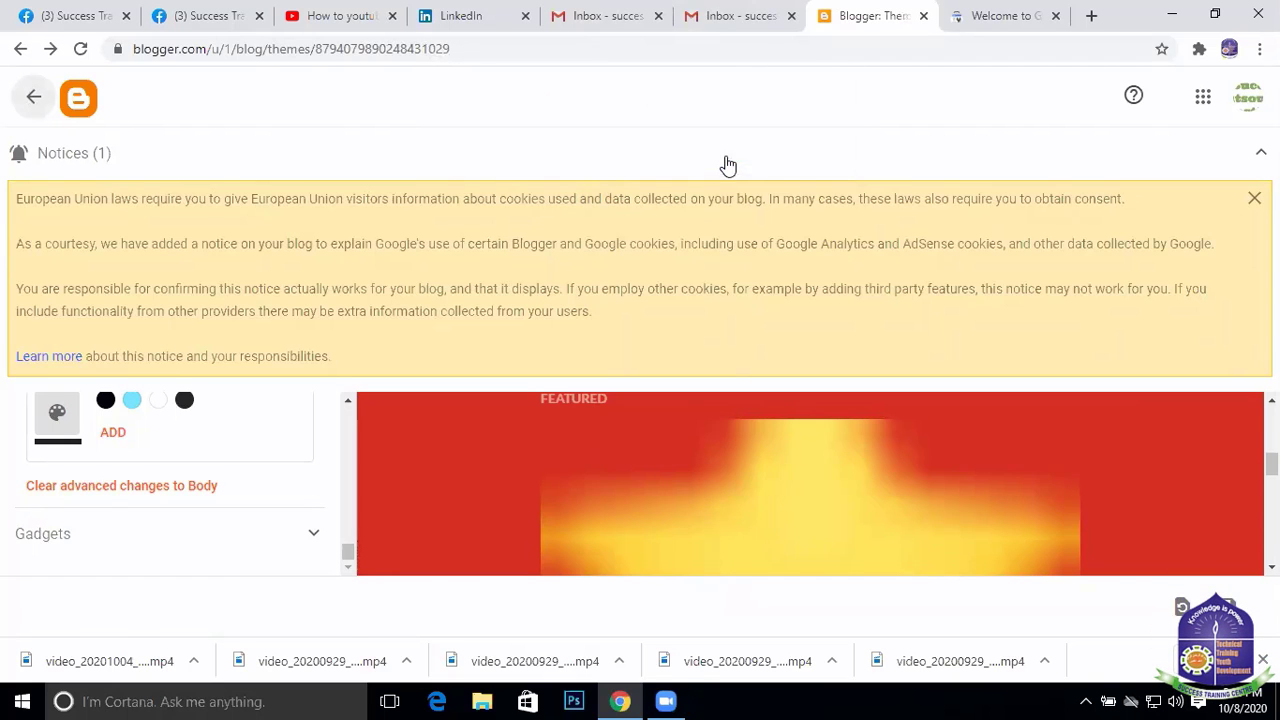
Apply the Soho Neon theme to the blog
{"action": "scroll", "coordinate": [427, 243], "scroll_direction": "down", "scroll_amount": 4}
{"action": "scroll", "coordinate": [540, 340], "scroll_direction": "up", "scroll_amount": 3}
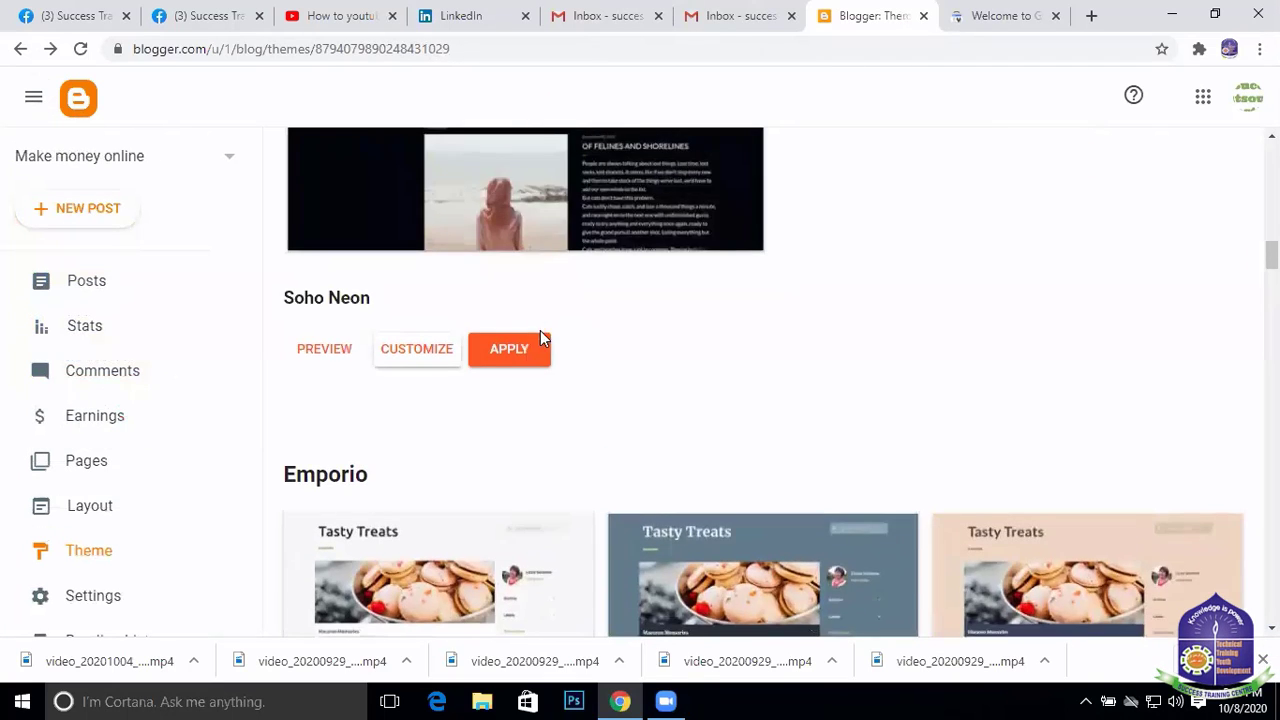
{"action": "left_click", "coordinate": [509, 349]}
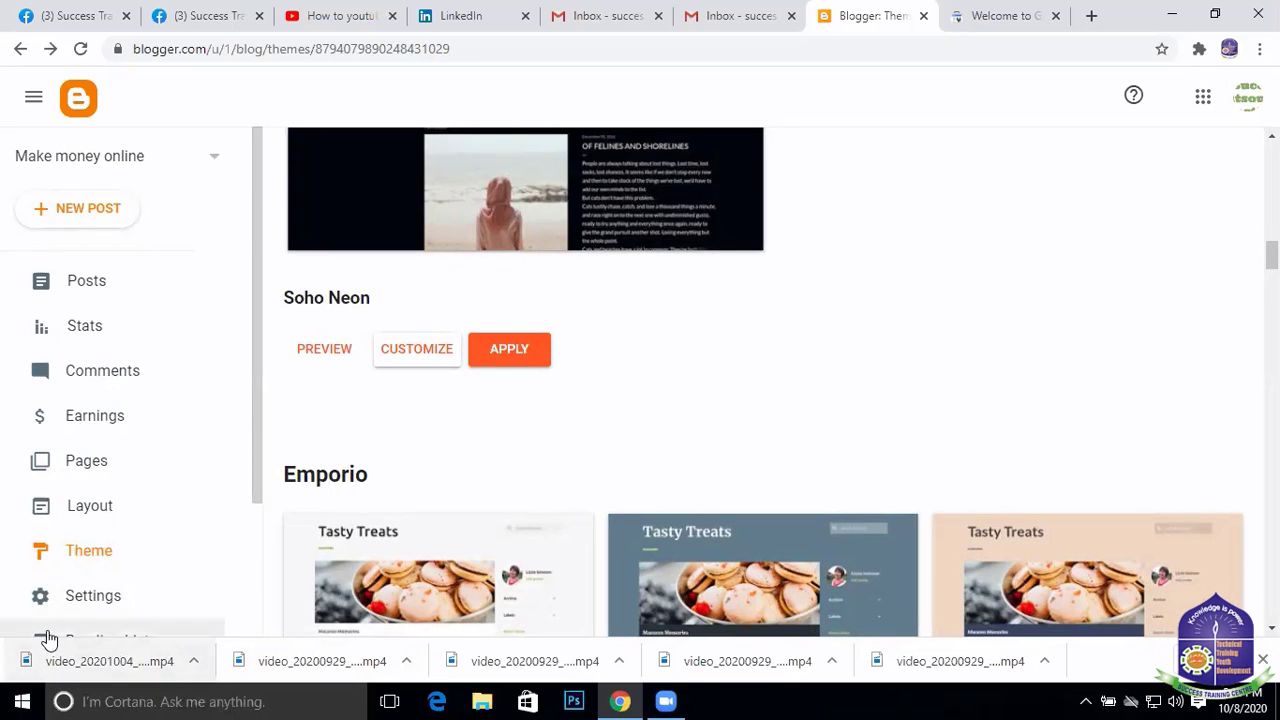
Open the live blog and look over its home page from the header down to the featured post
{"action": "scroll", "coordinate": [413, 355], "scroll_direction": "up", "scroll_amount": 12}
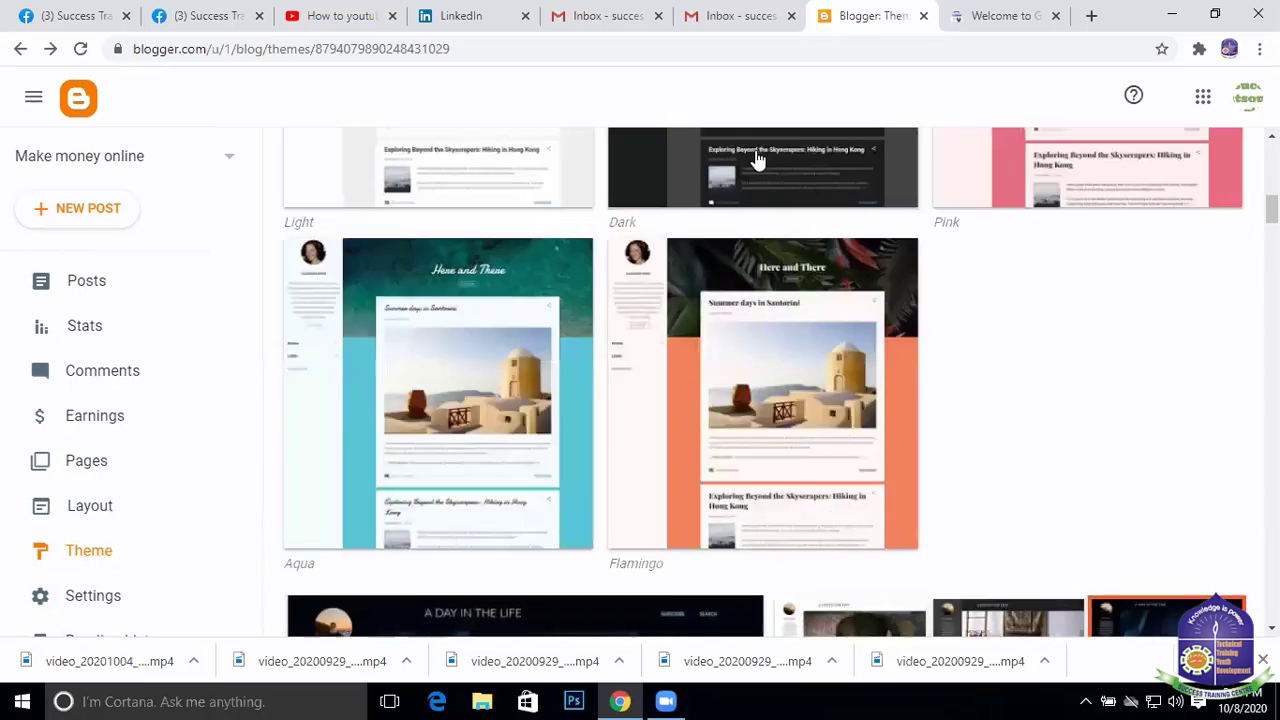
{"action": "scroll", "coordinate": [294, 317], "scroll_direction": "down", "scroll_amount": 5}
{"action": "scroll", "coordinate": [130, 493], "scroll_direction": "down", "scroll_amount": 3}
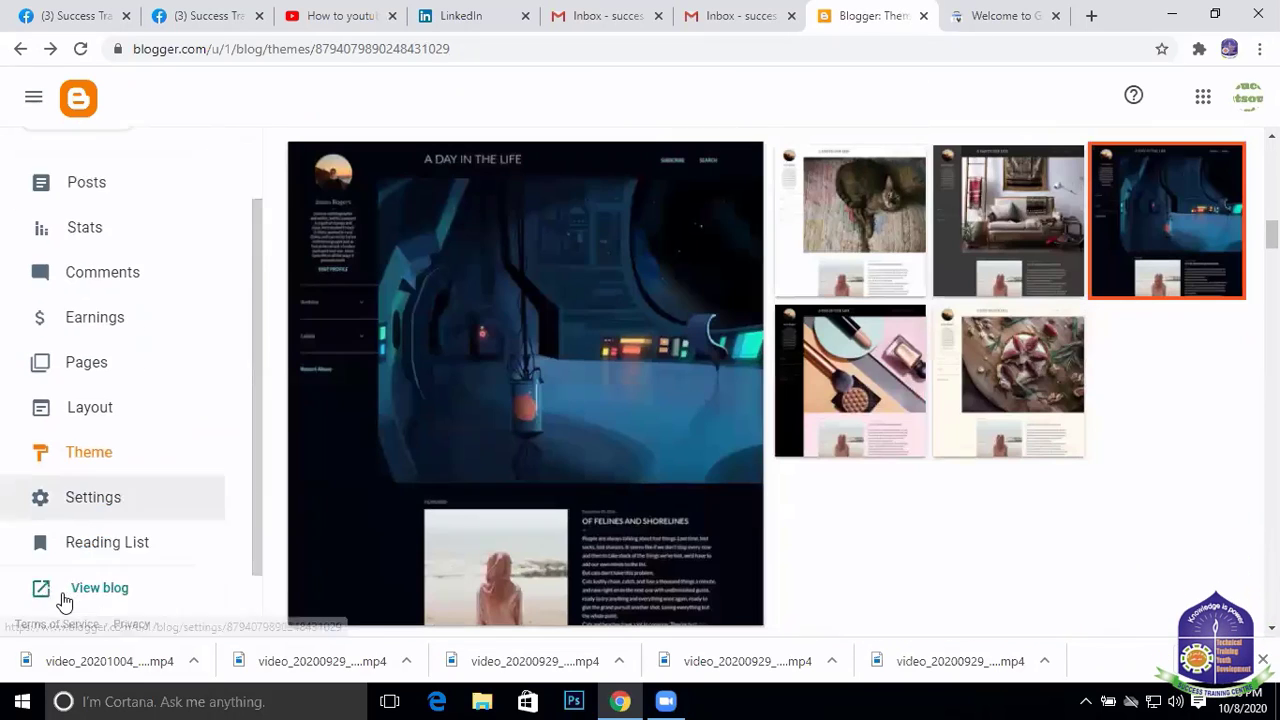
{"action": "left_click", "coordinate": [104, 504]}
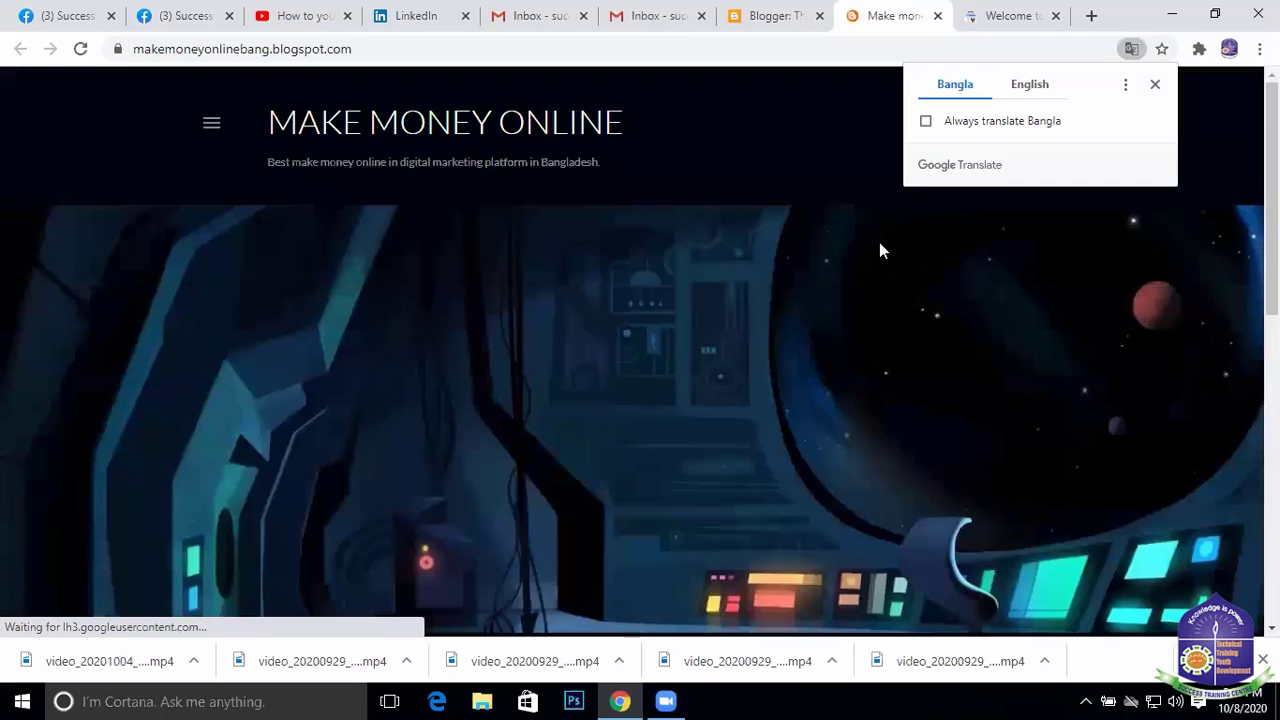
{"action": "scroll", "coordinate": [602, 330], "scroll_direction": "down", "scroll_amount": 2}
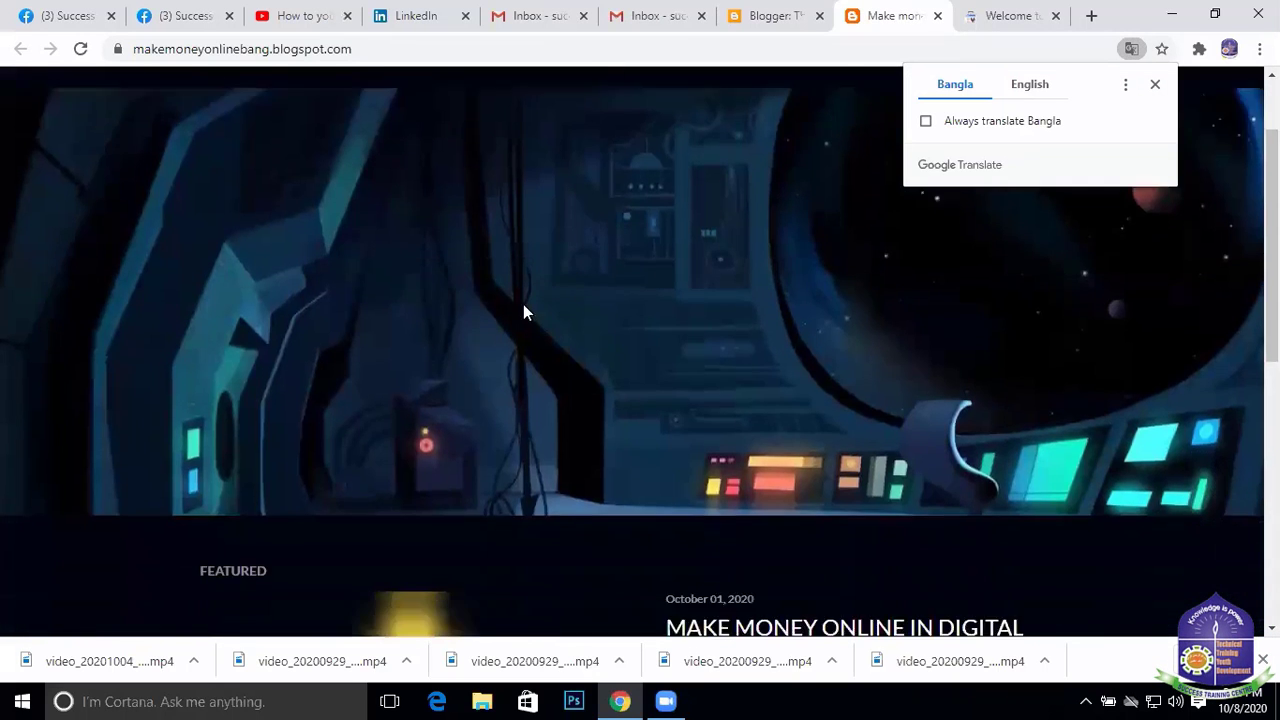
{"action": "scroll", "coordinate": [523, 309], "scroll_direction": "up", "scroll_amount": 2}
{"action": "scroll", "coordinate": [600, 238], "scroll_direction": "down", "scroll_amount": 6}
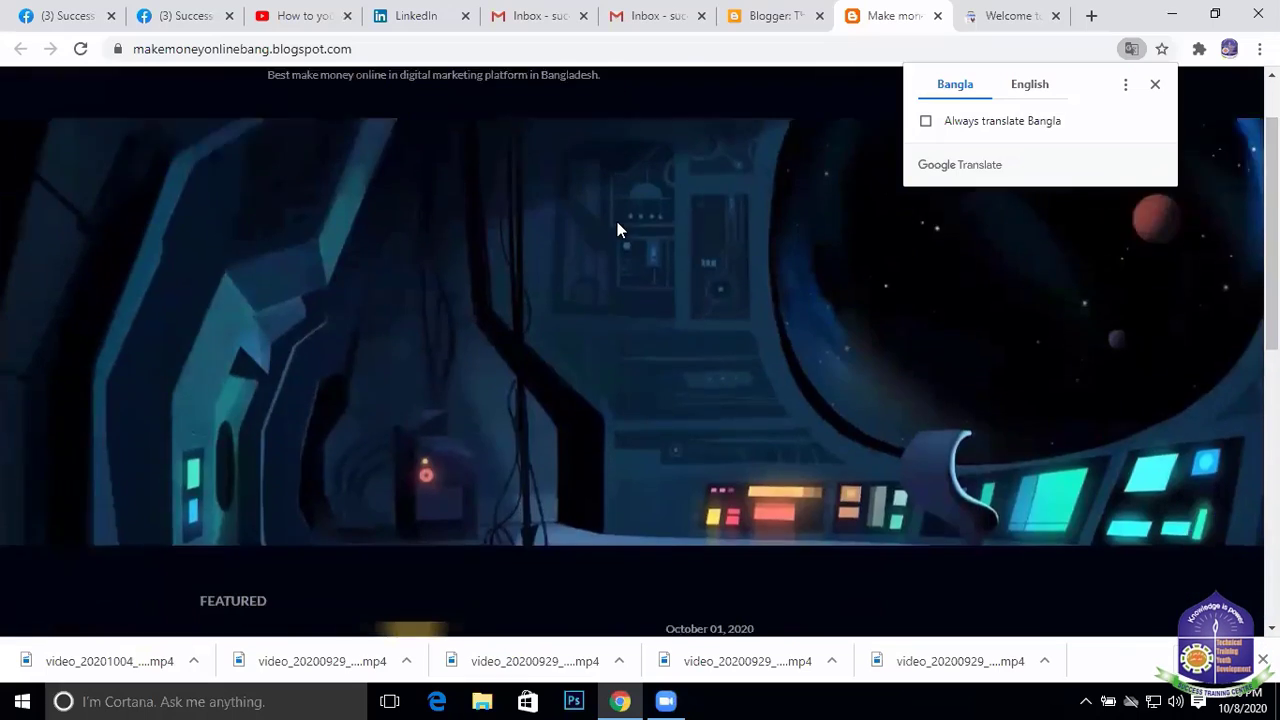
{"action": "scroll", "coordinate": [620, 232], "scroll_direction": "up", "scroll_amount": 6}
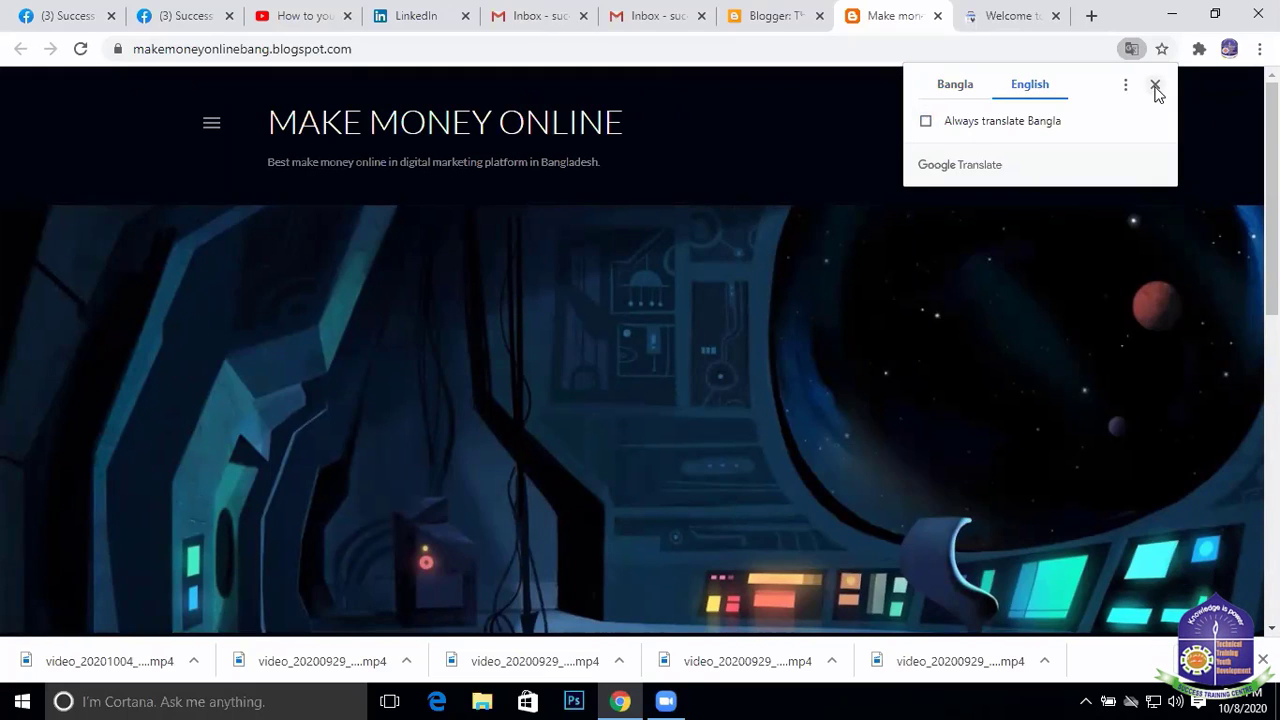
Dismiss the Google Translate prompt and check the blog's home page again
{"action": "left_click", "coordinate": [1017, 124]}
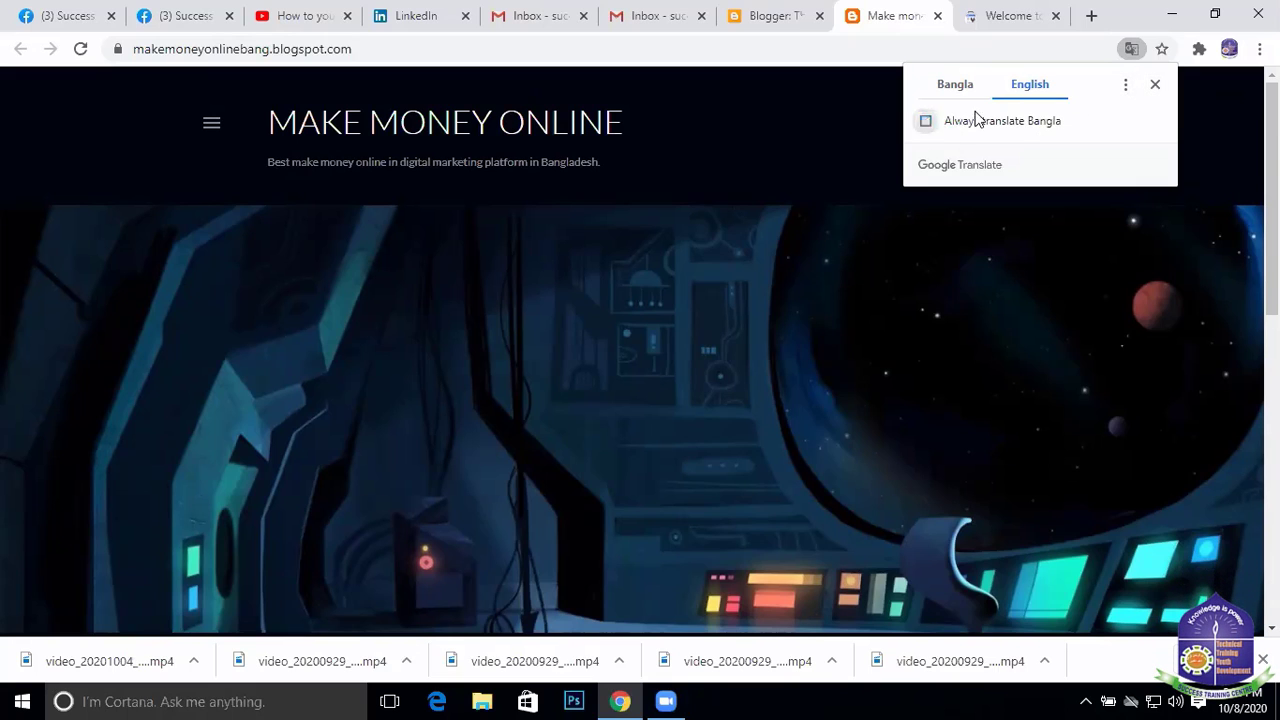
{"action": "left_click", "coordinate": [1156, 86]}
{"action": "scroll", "coordinate": [643, 230], "scroll_direction": "down", "scroll_amount": 5}
{"action": "scroll", "coordinate": [825, 227], "scroll_direction": "up", "scroll_amount": 5}
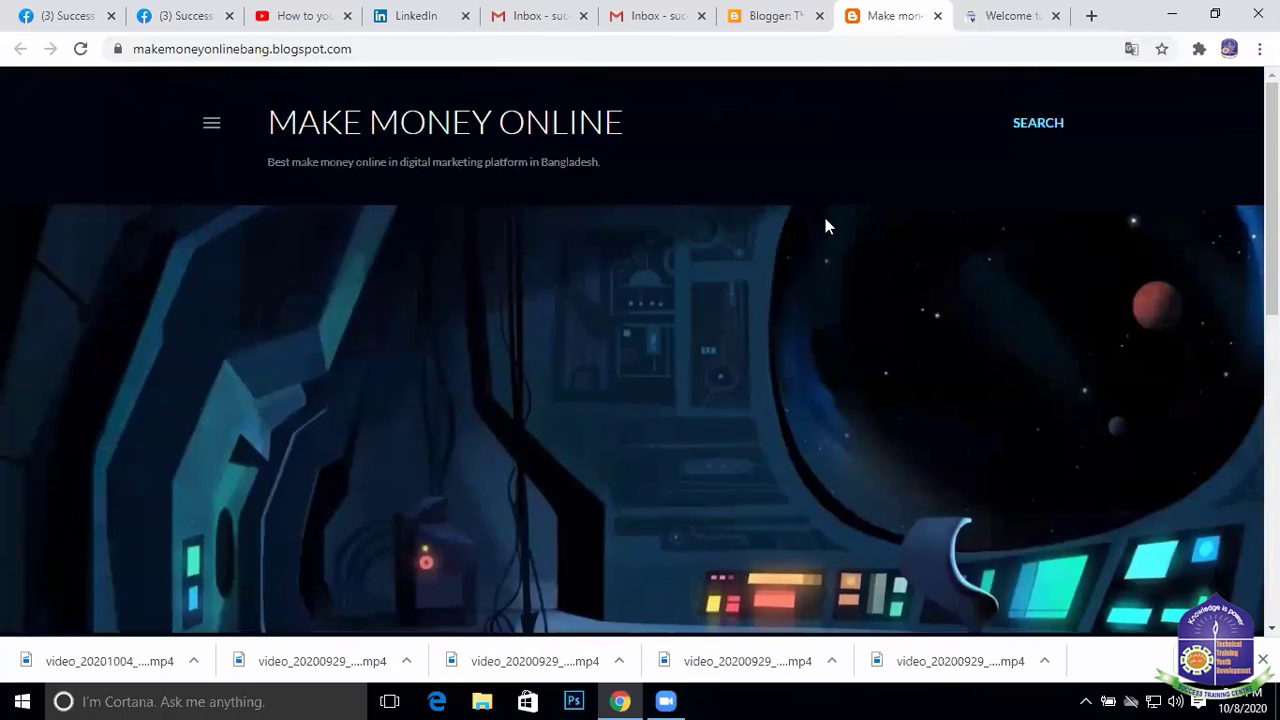
{"action": "left_click", "coordinate": [1036, 125]}
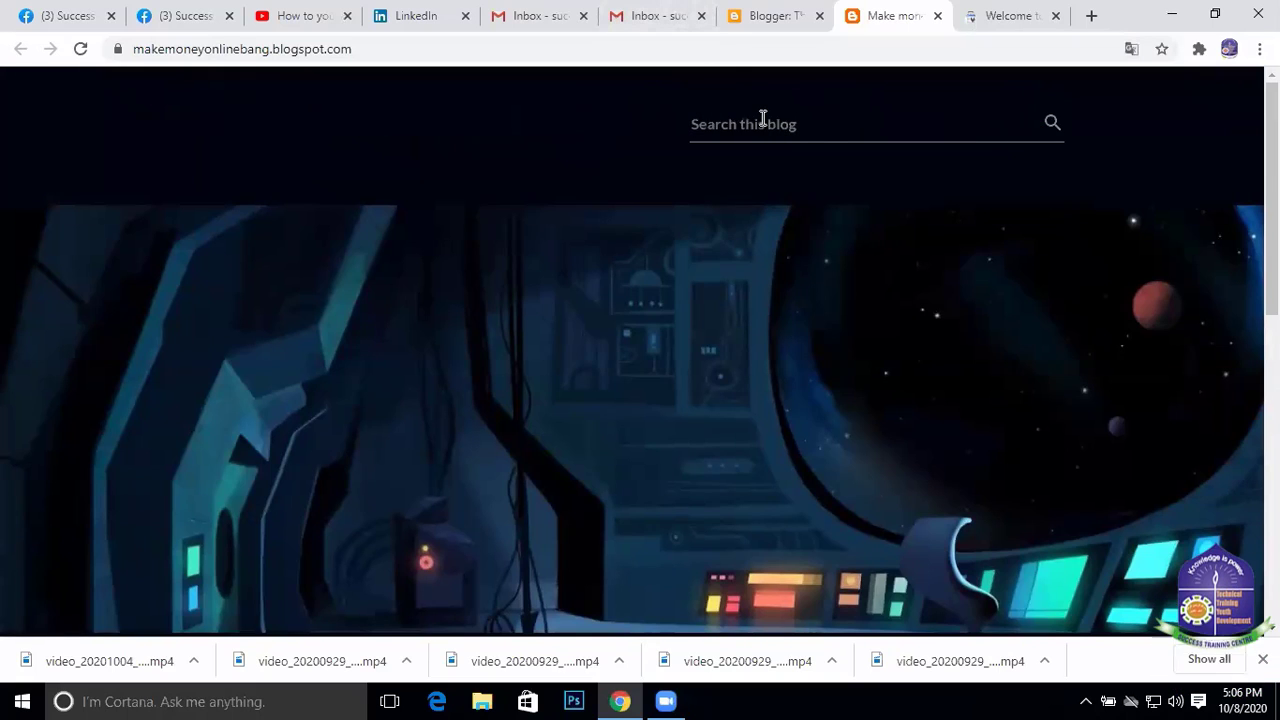
{"action": "type", "text": "https://makemoneyonlinebang.blogspot.com/"}
{"action": "key", "text": "Return"}
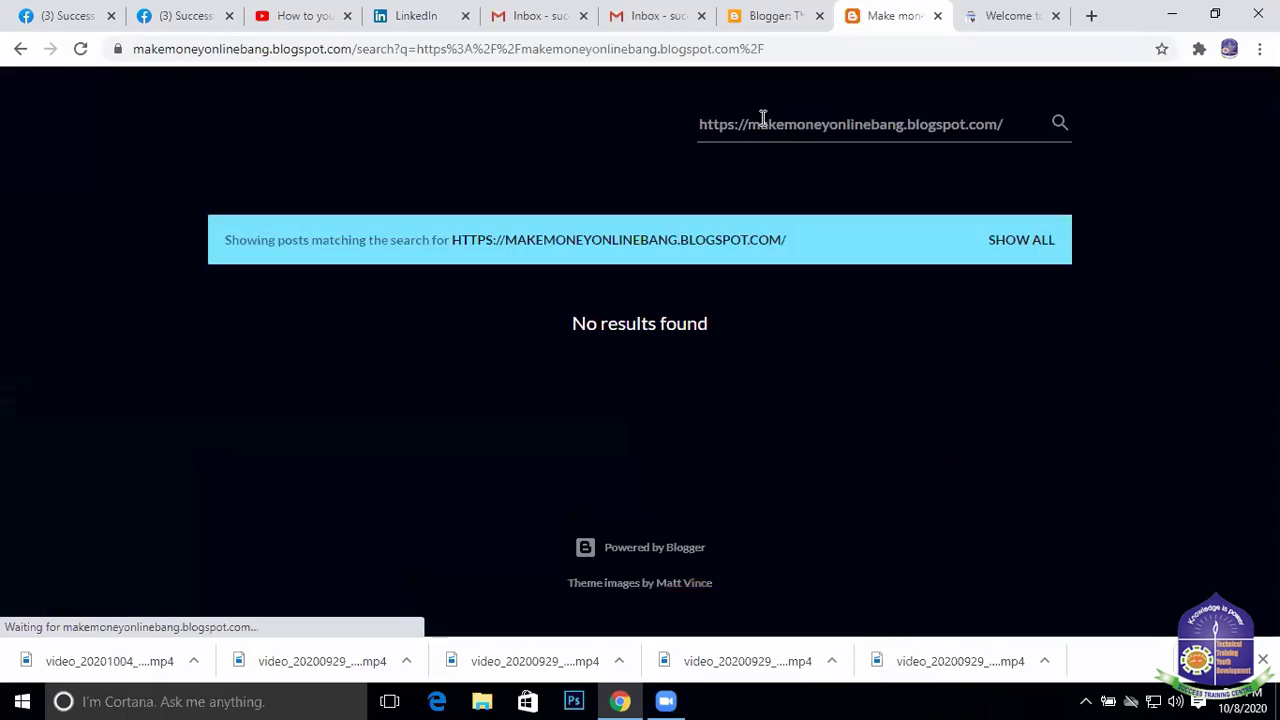
Show all posts, look through the home page down to its footer, and dismiss the translation prompt
{"action": "left_click", "coordinate": [1017, 239]}
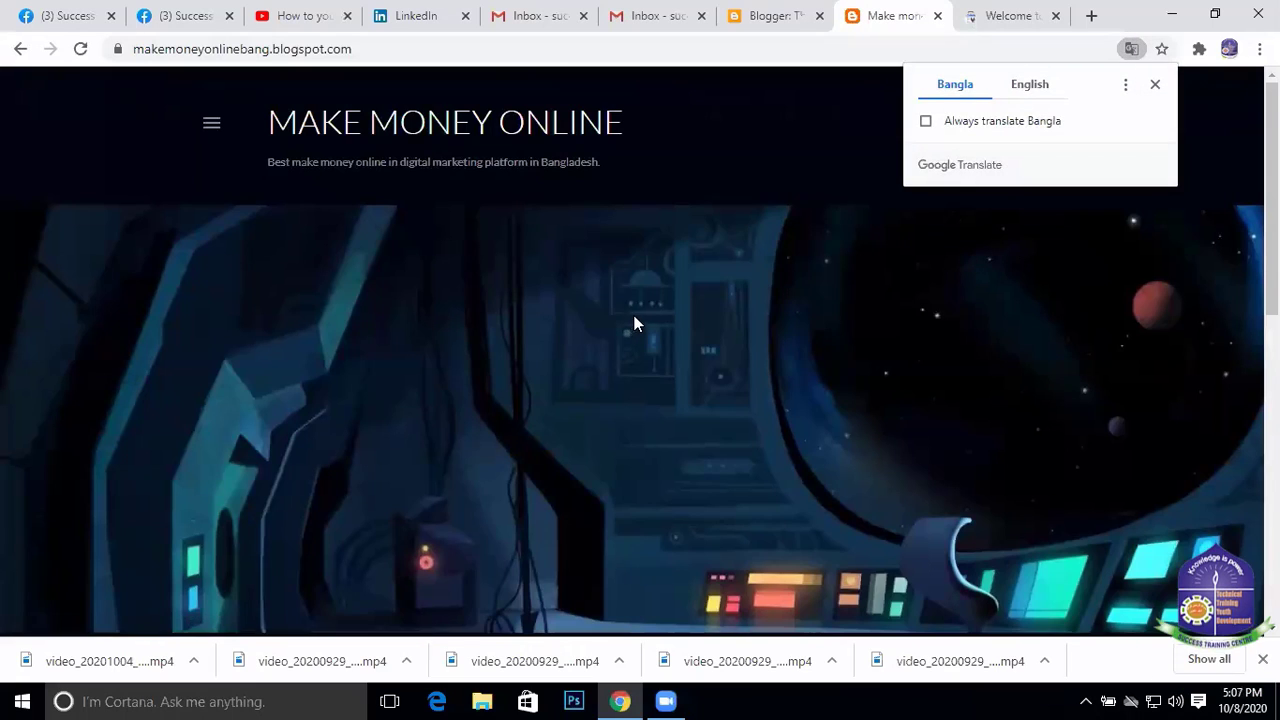
{"action": "scroll", "coordinate": [634, 323], "scroll_direction": "down", "scroll_amount": 10}
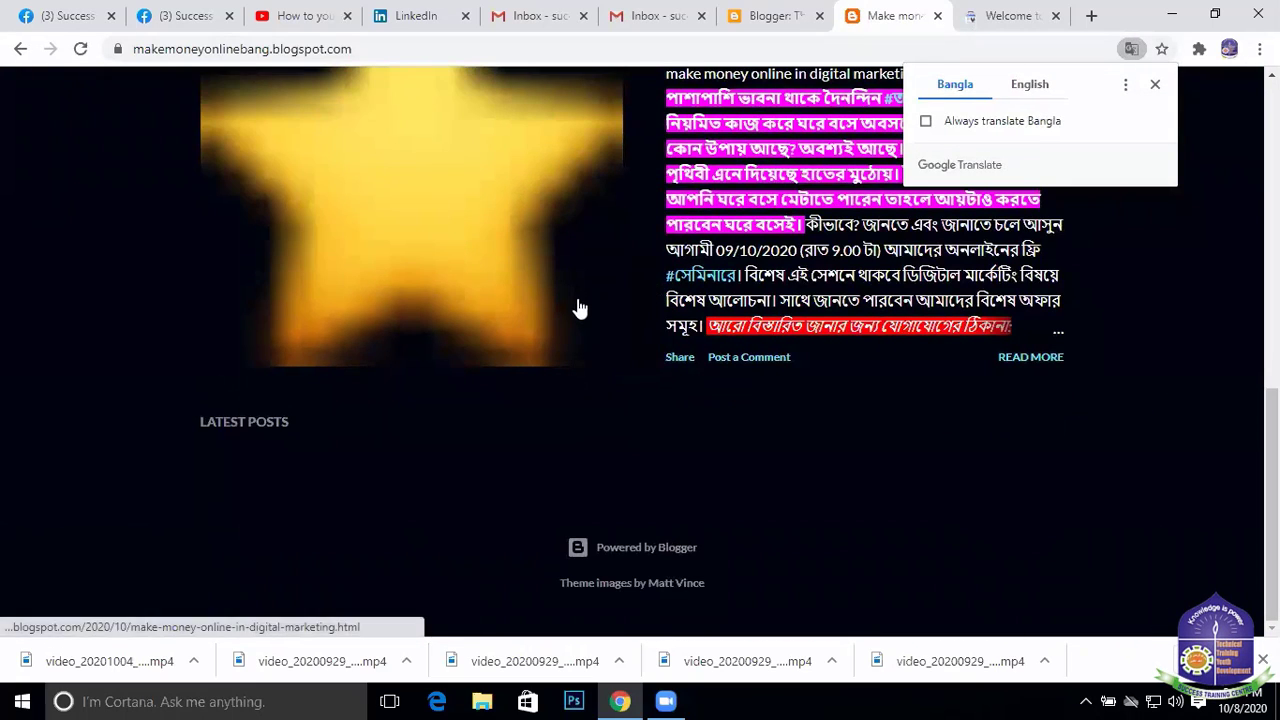
{"action": "key", "text": "Home"}
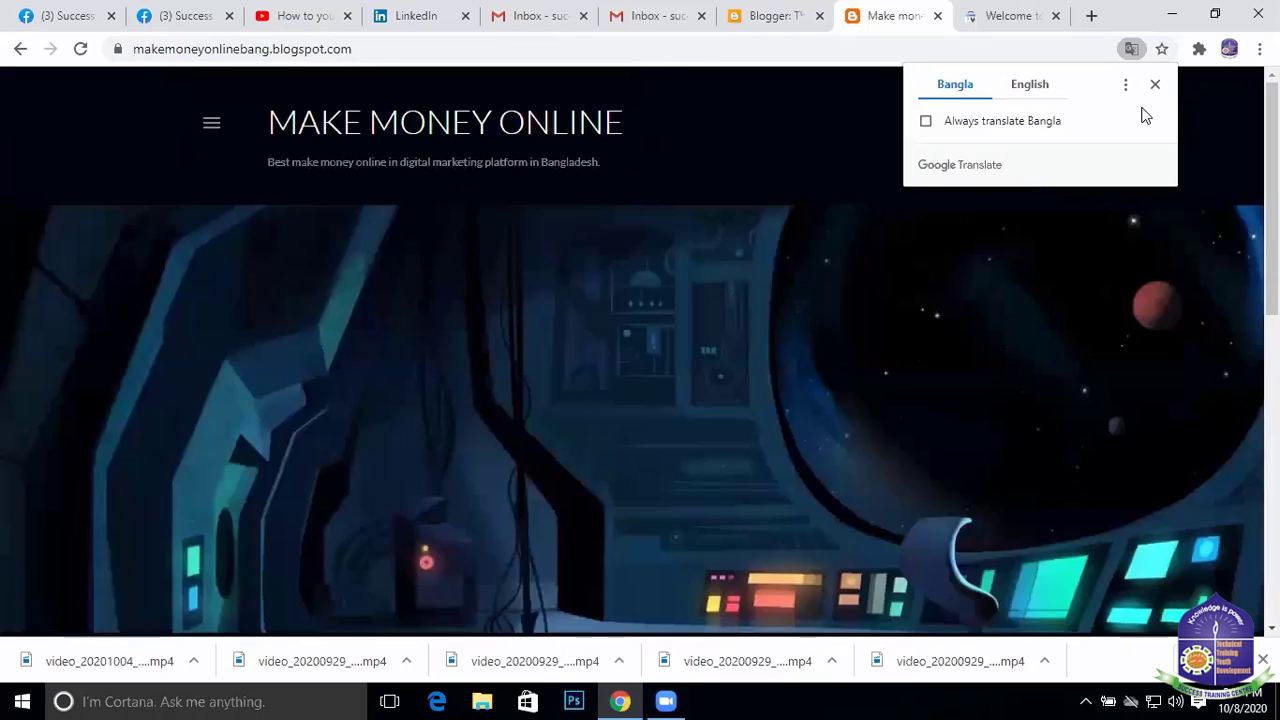
{"action": "left_click", "coordinate": [1155, 88]}
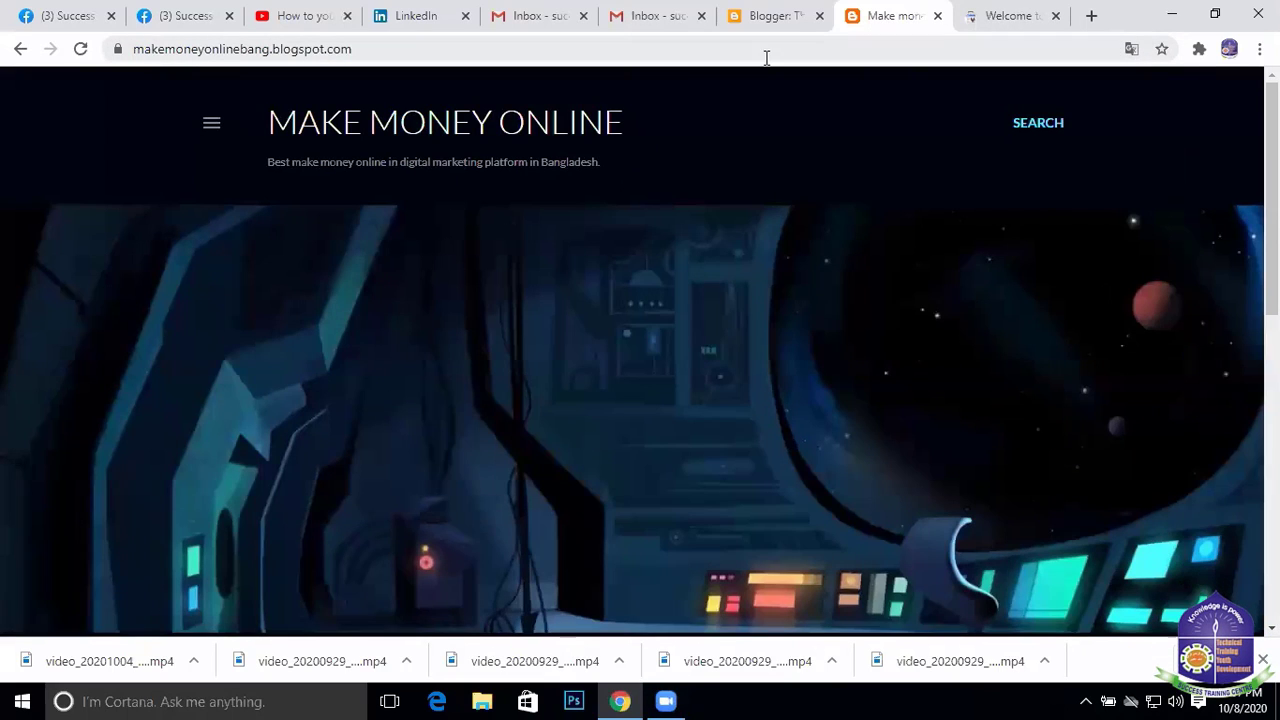
Return to the Blogger Themes page and look through the Contempo and Soho theme variants
{"action": "left_click", "coordinate": [770, 15]}
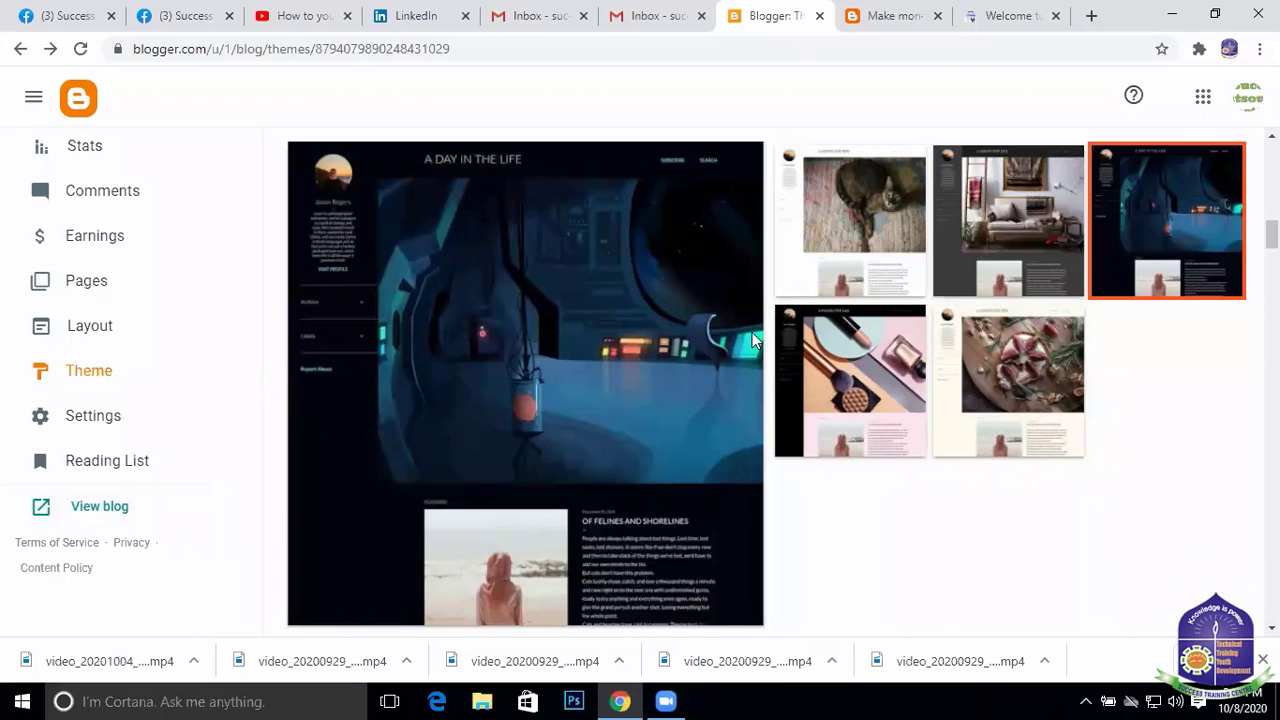
{"action": "scroll", "coordinate": [835, 310], "scroll_direction": "up", "scroll_amount": 4}
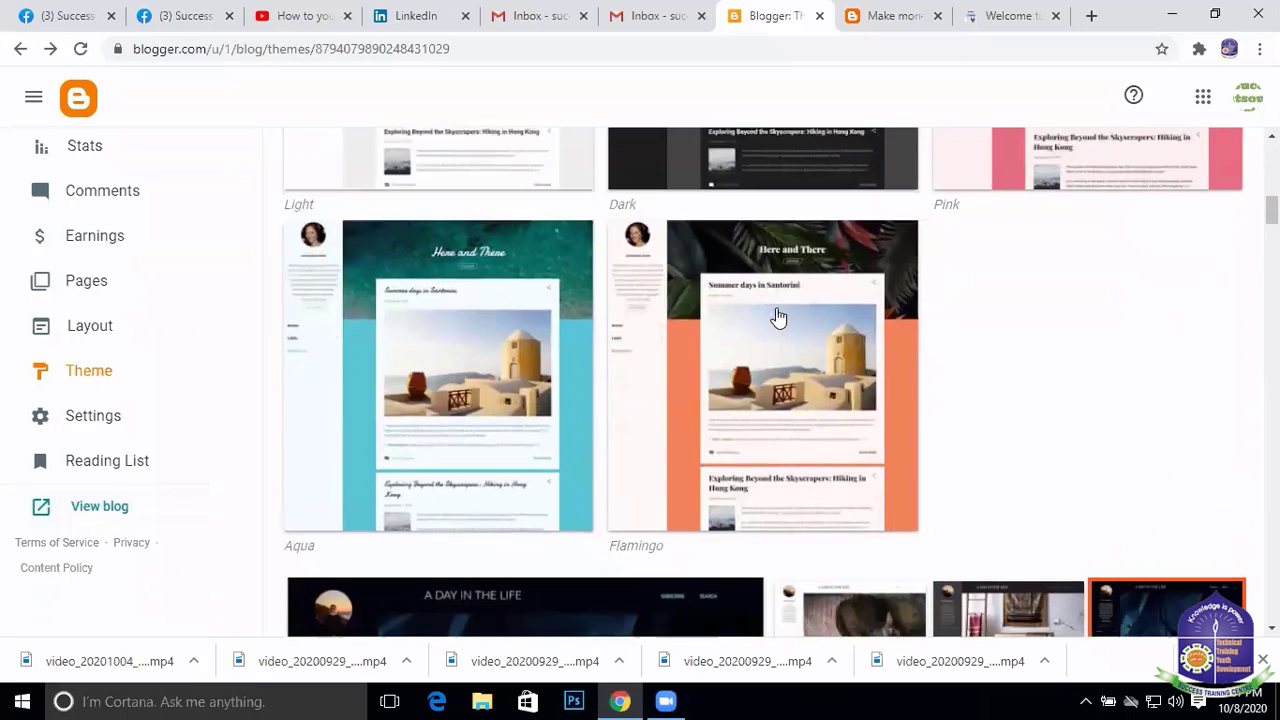
{"action": "scroll", "coordinate": [779, 315], "scroll_direction": "down", "scroll_amount": 6}
{"action": "scroll", "coordinate": [779, 317], "scroll_direction": "down", "scroll_amount": 1}
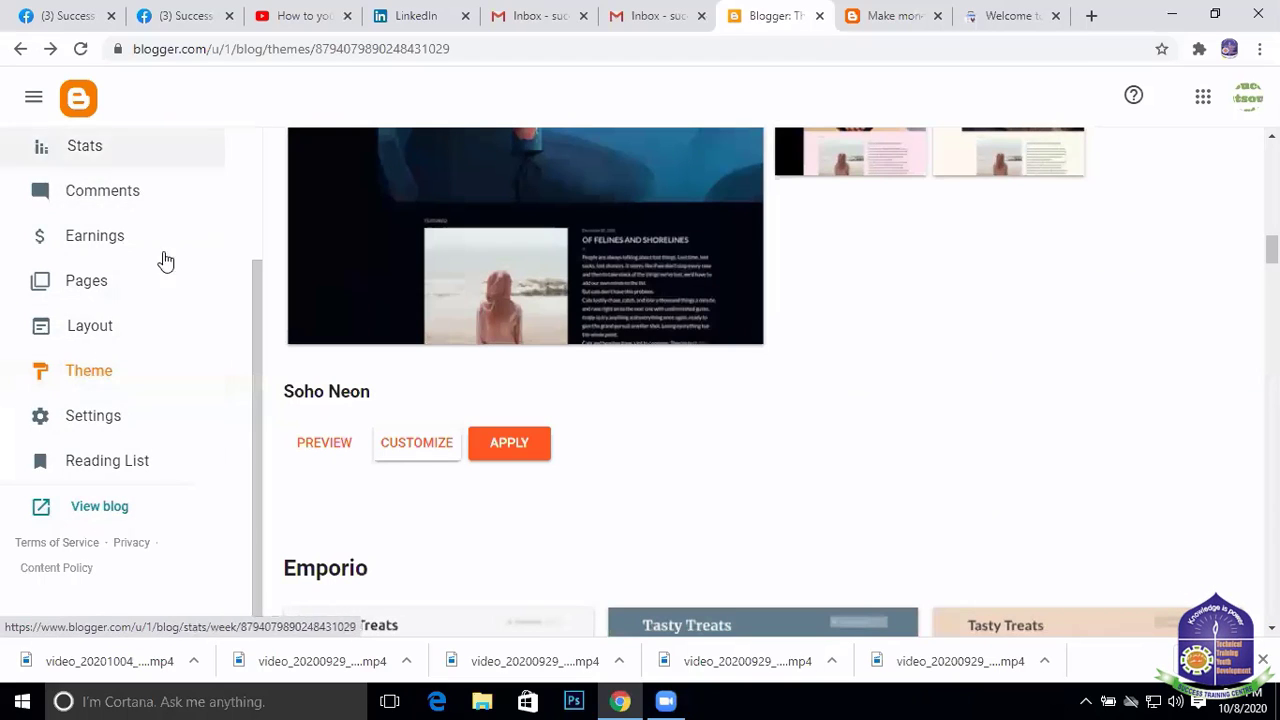
Open the blog's Earnings page and examine the AdSense account section and frequently asked questions
{"action": "scroll", "coordinate": [143, 217], "scroll_direction": "up", "scroll_amount": 3}
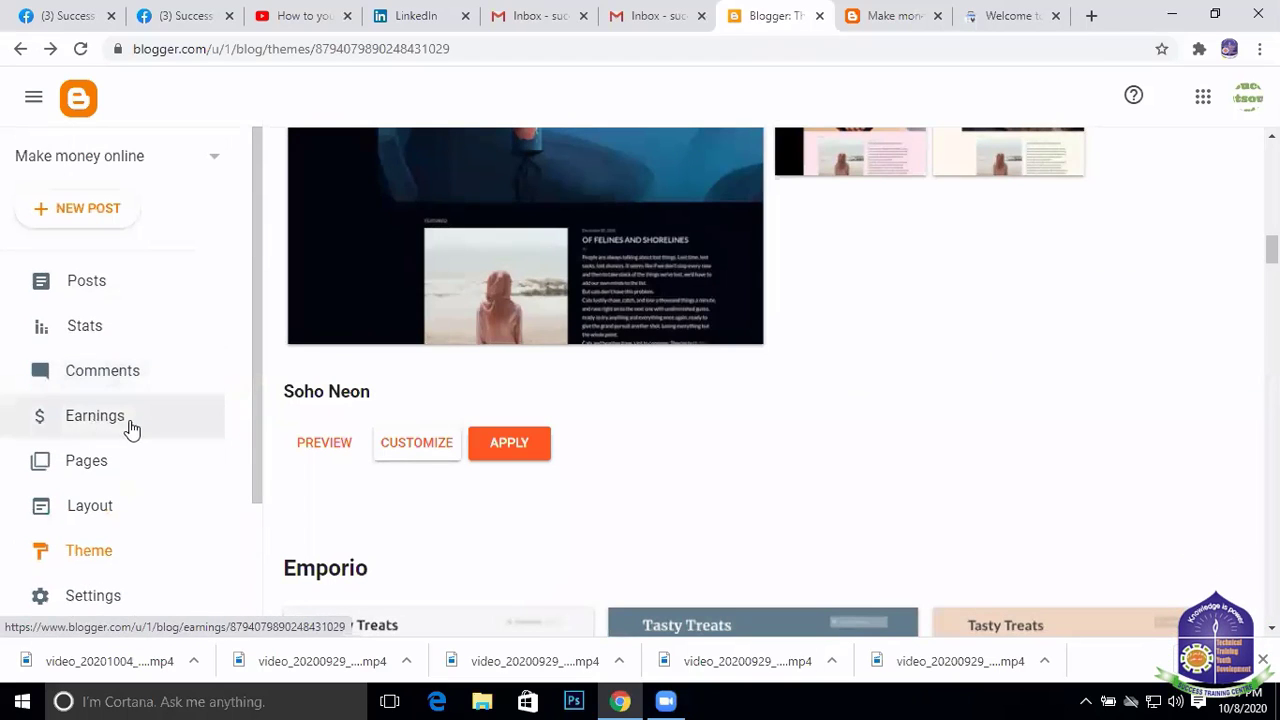
{"action": "left_click", "coordinate": [104, 417]}
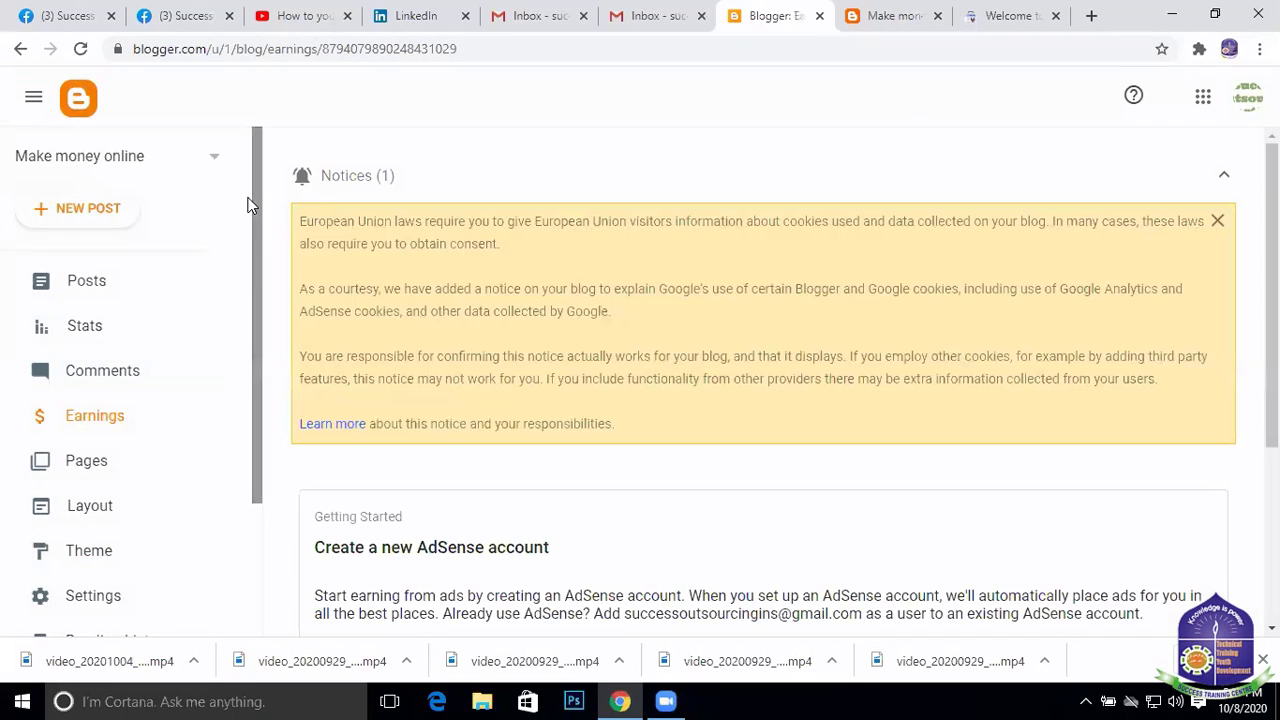
{"action": "scroll", "coordinate": [229, 243], "scroll_direction": "down", "scroll_amount": 2}
{"action": "scroll", "coordinate": [317, 277], "scroll_direction": "down", "scroll_amount": 3}
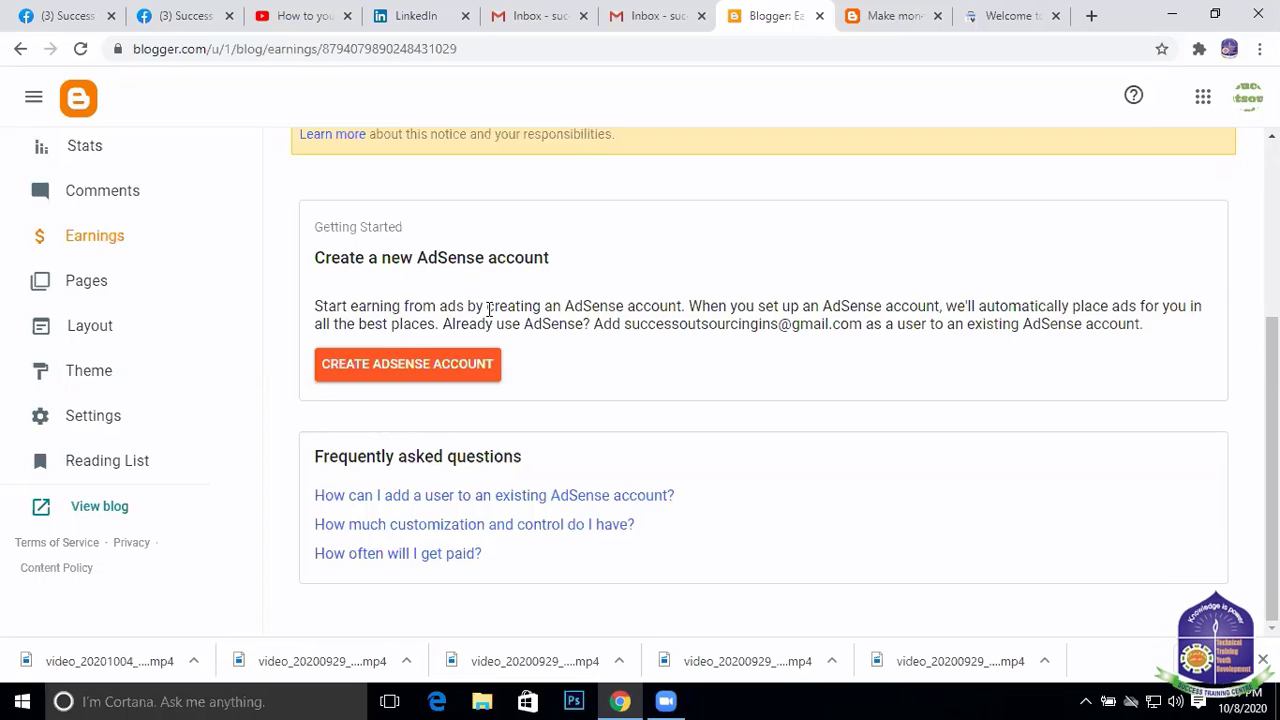
{"action": "scroll", "coordinate": [200, 290], "scroll_direction": "up", "scroll_amount": 2}
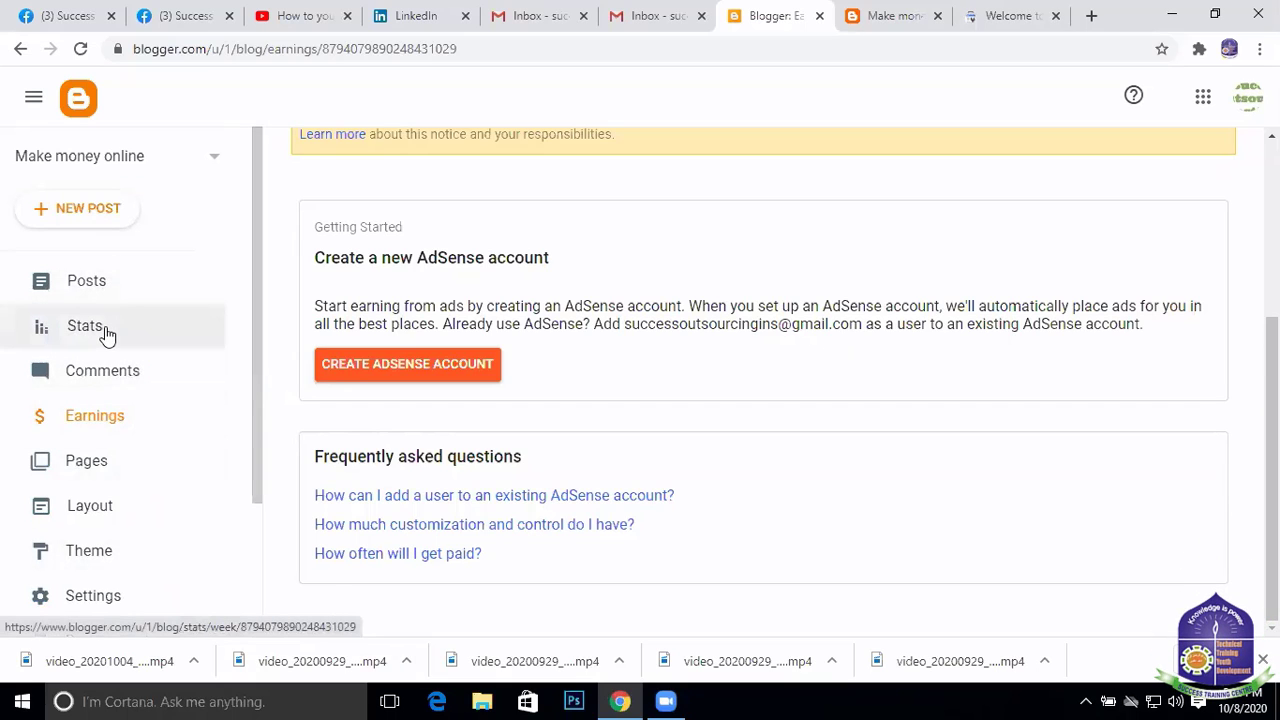
View the blog's Posts list and look through its Stats page
{"action": "left_click", "coordinate": [111, 280]}
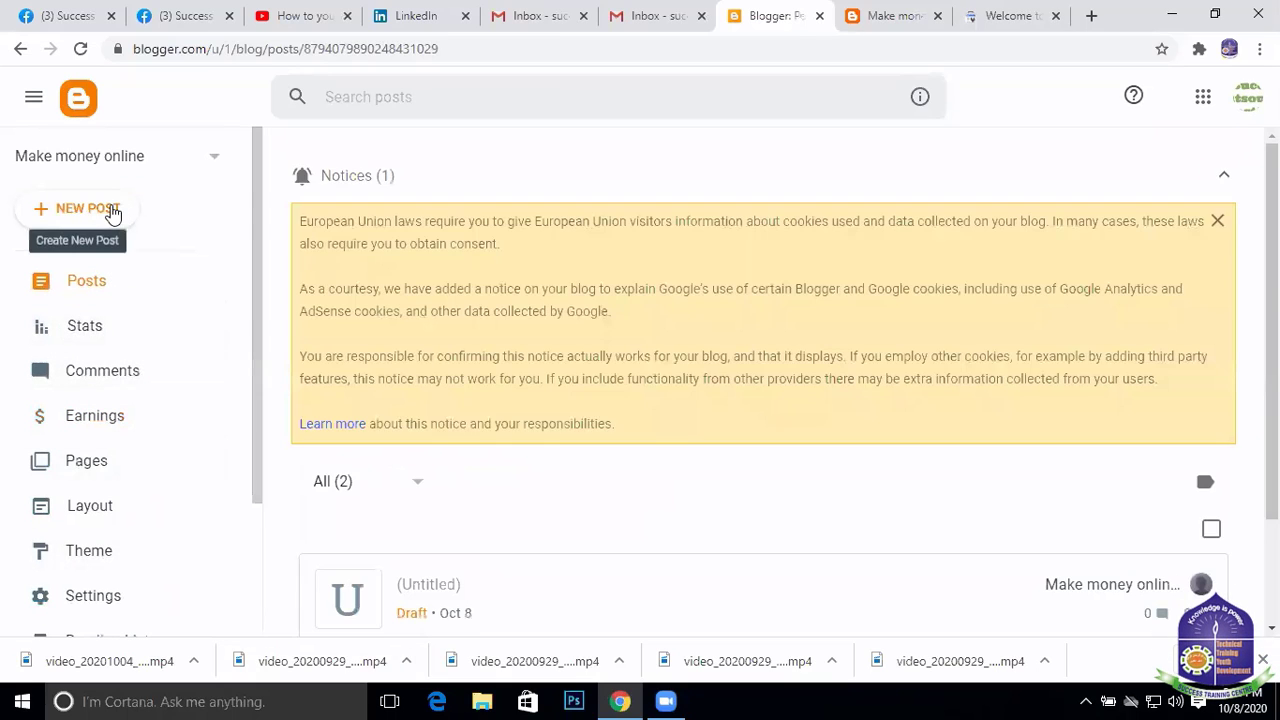
{"action": "left_click", "coordinate": [96, 334]}
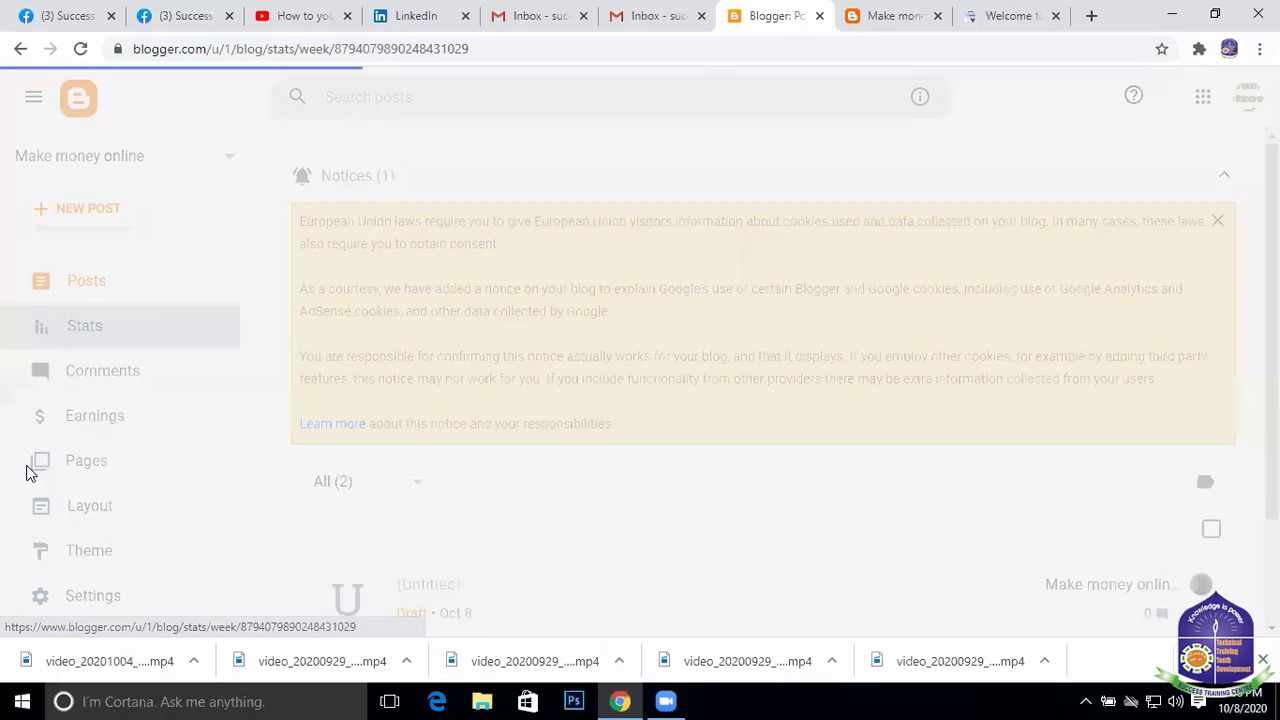
{"action": "scroll", "coordinate": [154, 431], "scroll_direction": "down", "scroll_amount": 1}
{"action": "scroll", "coordinate": [411, 434], "scroll_direction": "down", "scroll_amount": 5}
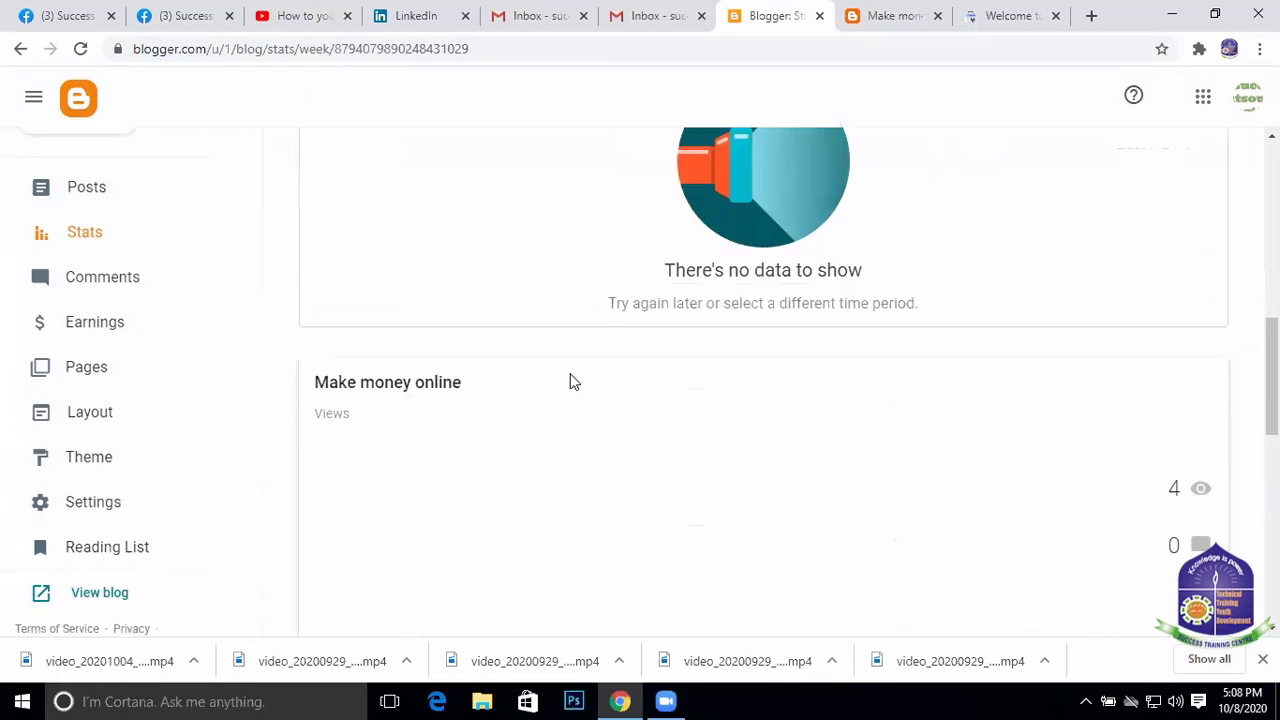
View the blog's Comments, Pages and Layout sections one after another
{"action": "left_click", "coordinate": [137, 272]}
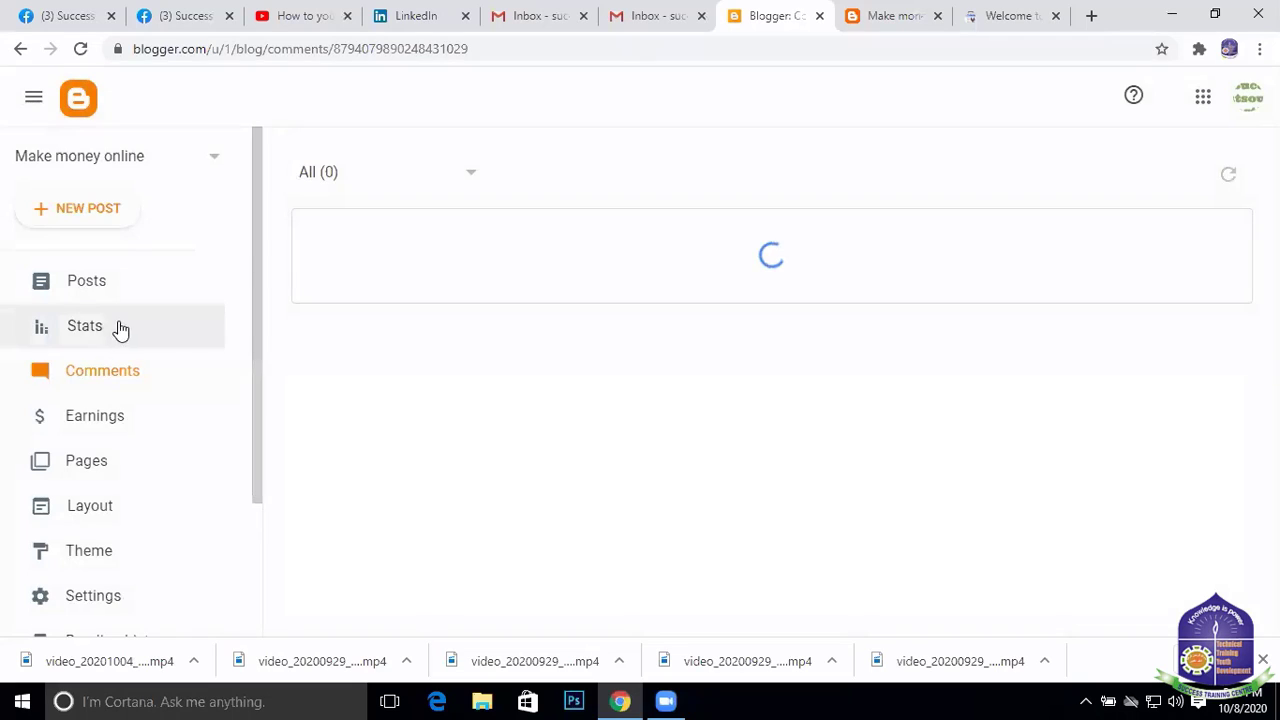
{"action": "scroll", "coordinate": [94, 443], "scroll_direction": "down", "scroll_amount": 1}
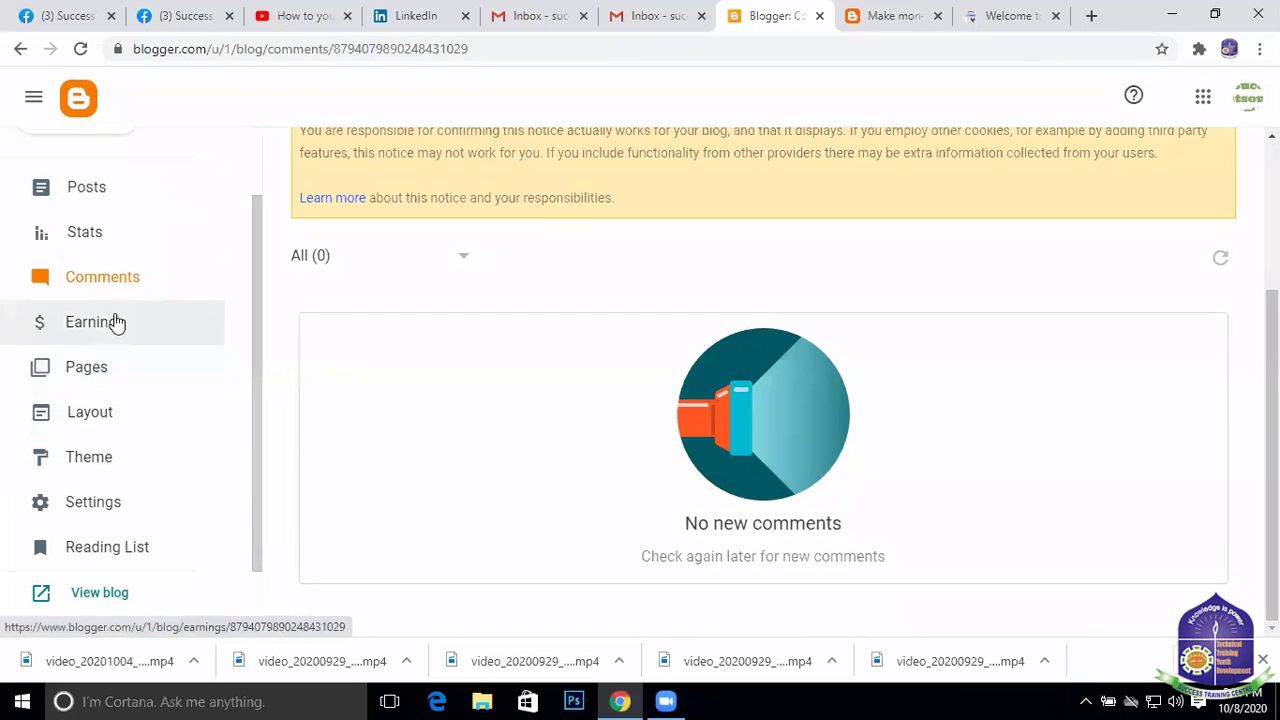
{"action": "left_click", "coordinate": [90, 378]}
{"action": "scroll", "coordinate": [108, 414], "scroll_direction": "down", "scroll_amount": 2}
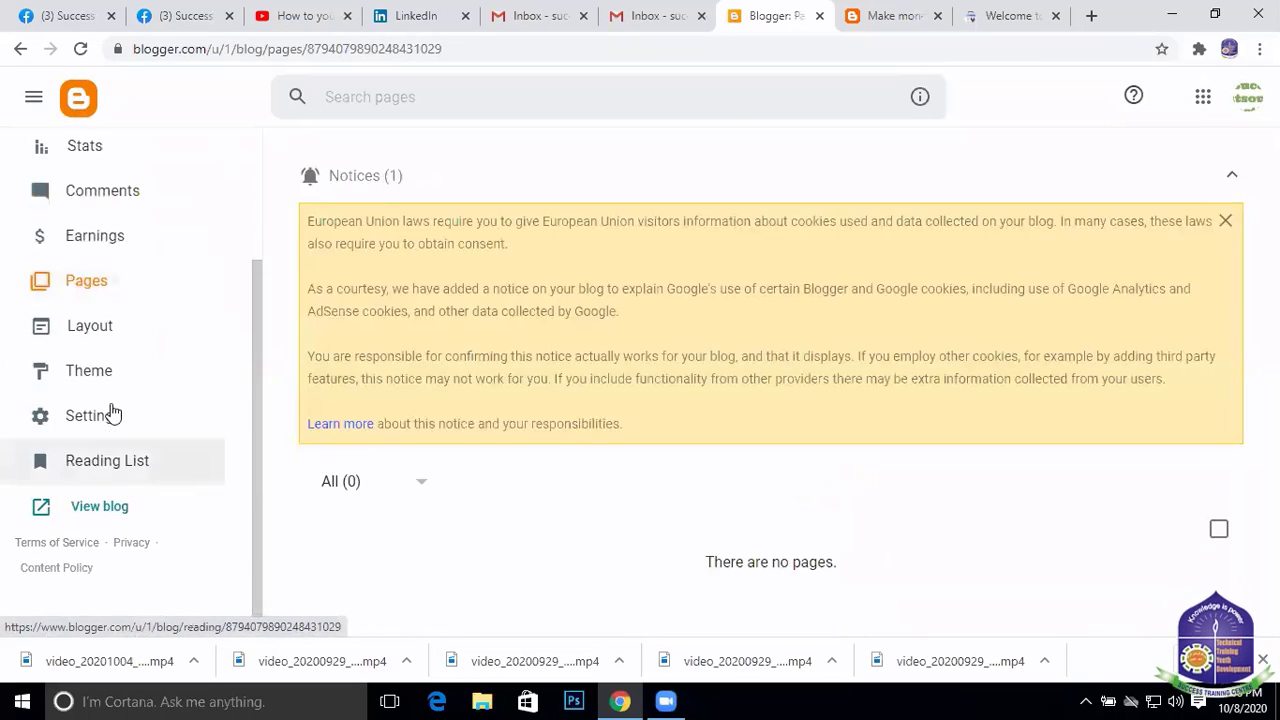
{"action": "left_click", "coordinate": [90, 325]}
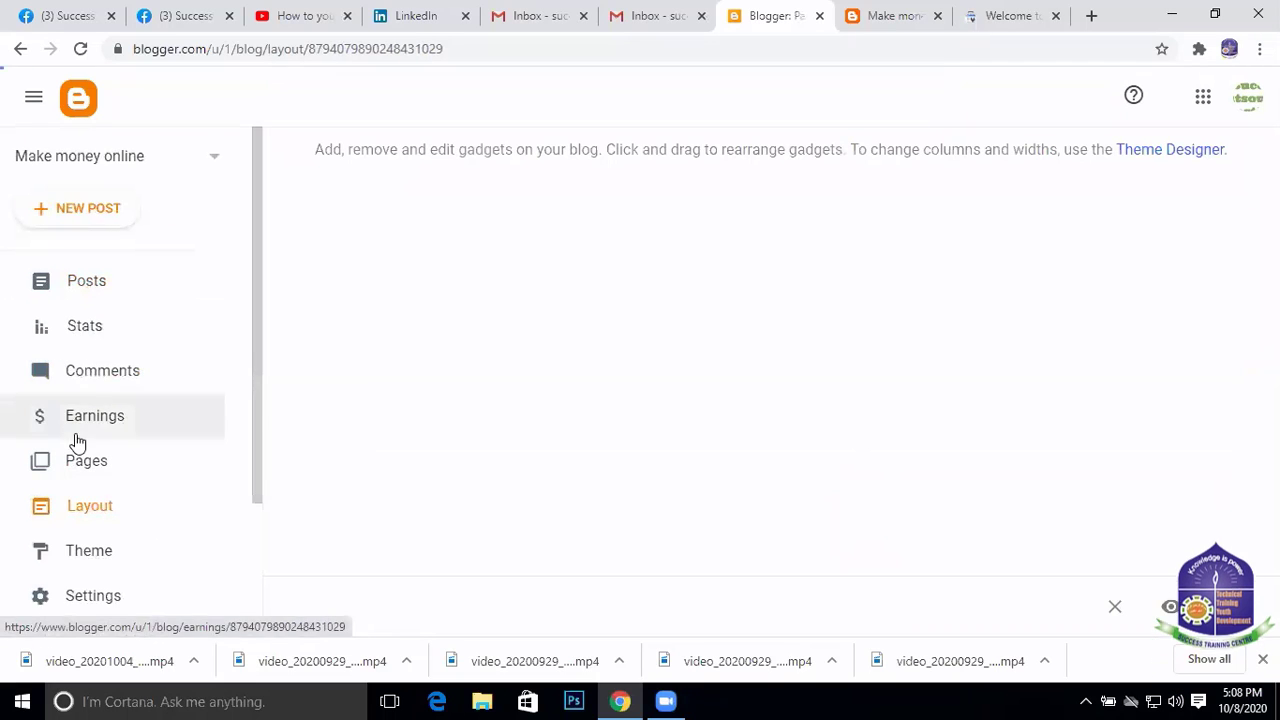
Open the blog's Theme page and bring up the HTML code of the current Soho Neon theme for editing
{"action": "scroll", "coordinate": [150, 460], "scroll_direction": "down", "scroll_amount": 2}
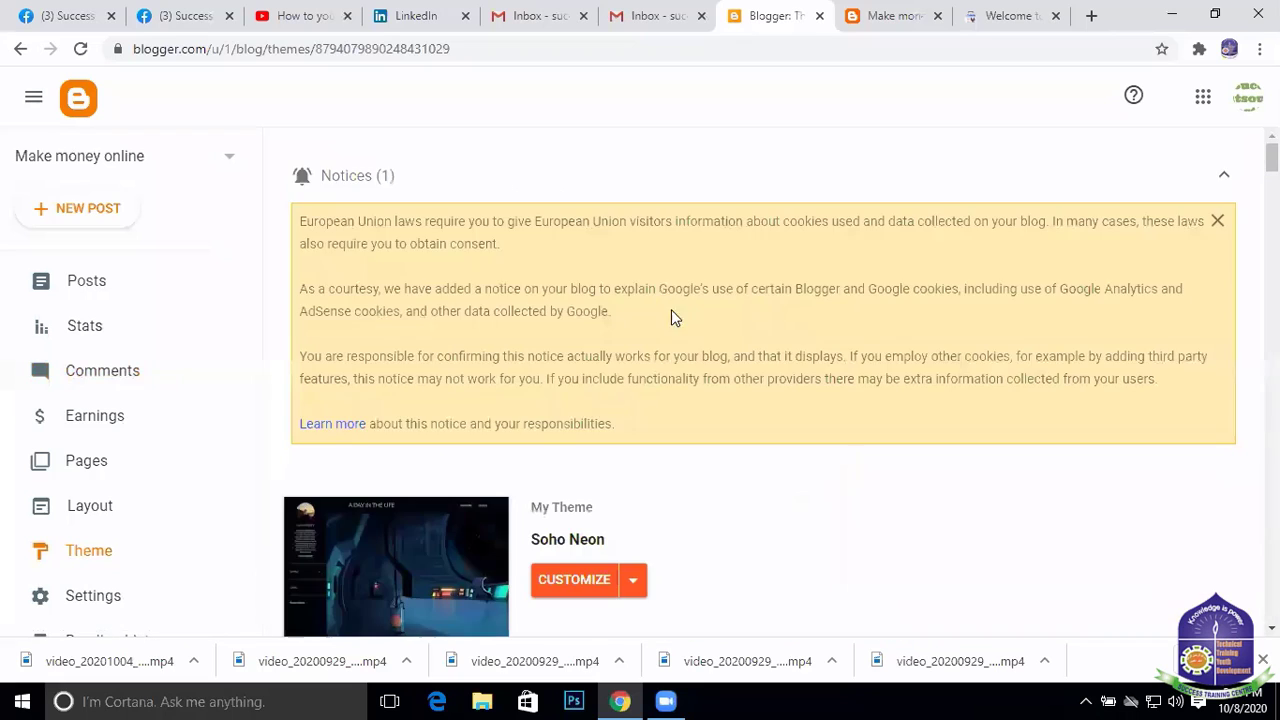
{"action": "scroll", "coordinate": [425, 483], "scroll_direction": "down", "scroll_amount": 2}
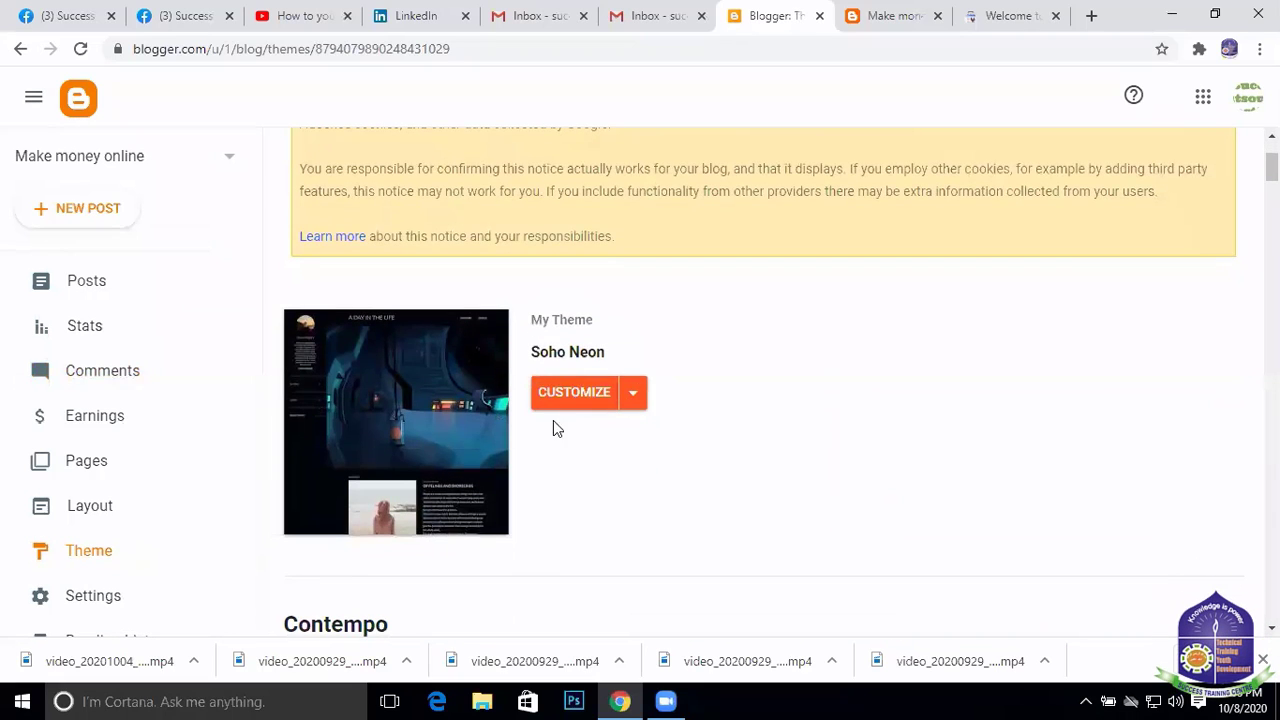
{"action": "scroll", "coordinate": [425, 340], "scroll_direction": "down", "scroll_amount": 2}
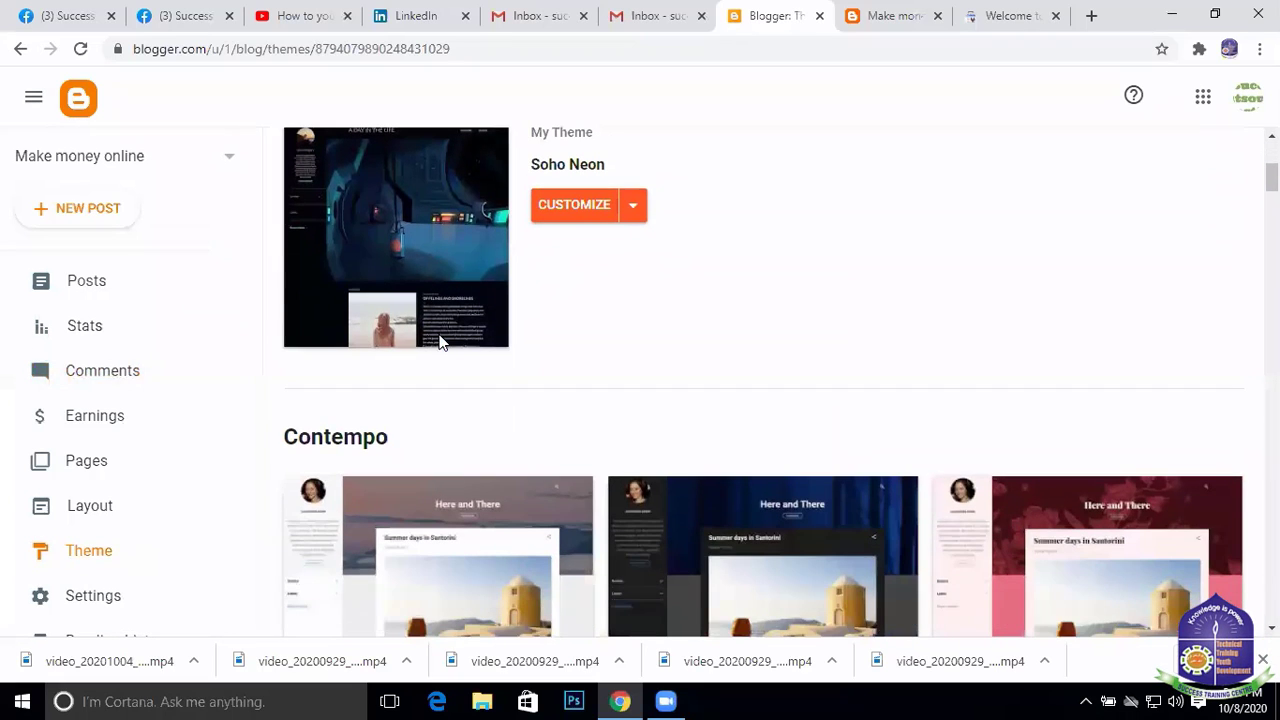
{"action": "left_click", "coordinate": [634, 210]}
{"action": "left_click", "coordinate": [700, 237]}
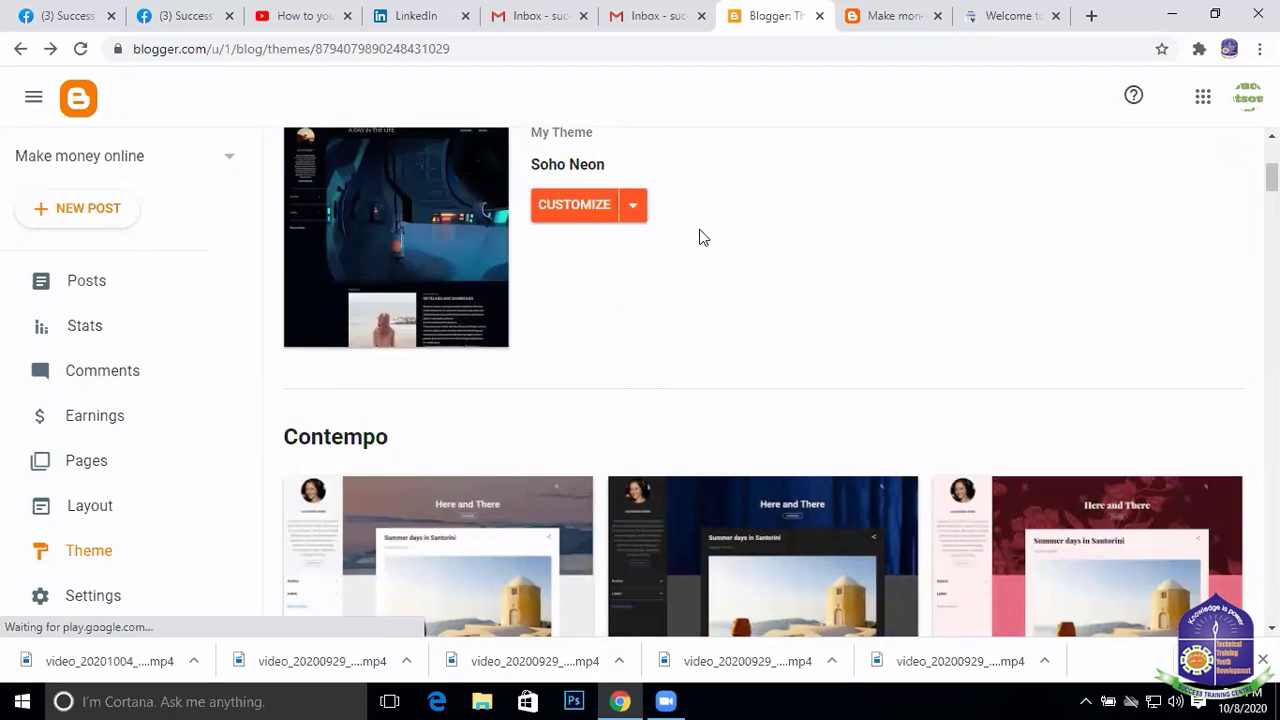
{"action": "left_click", "coordinate": [645, 212]}
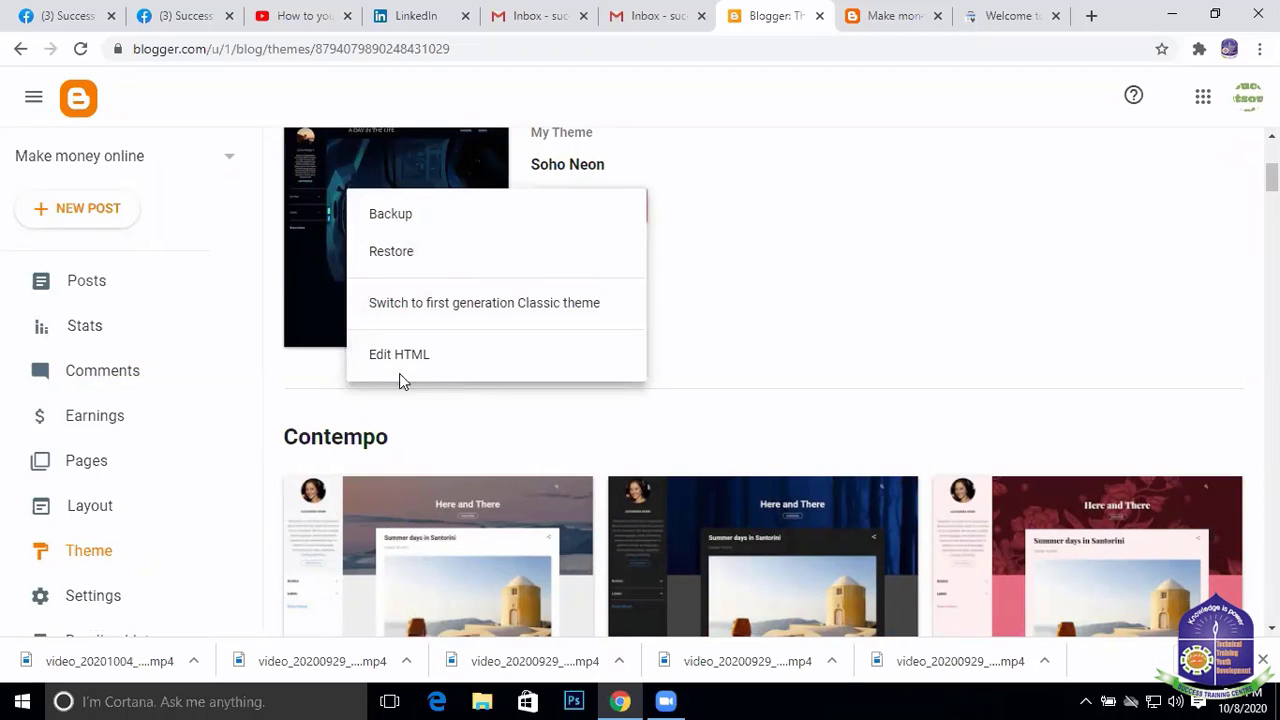
{"action": "left_click", "coordinate": [397, 356]}
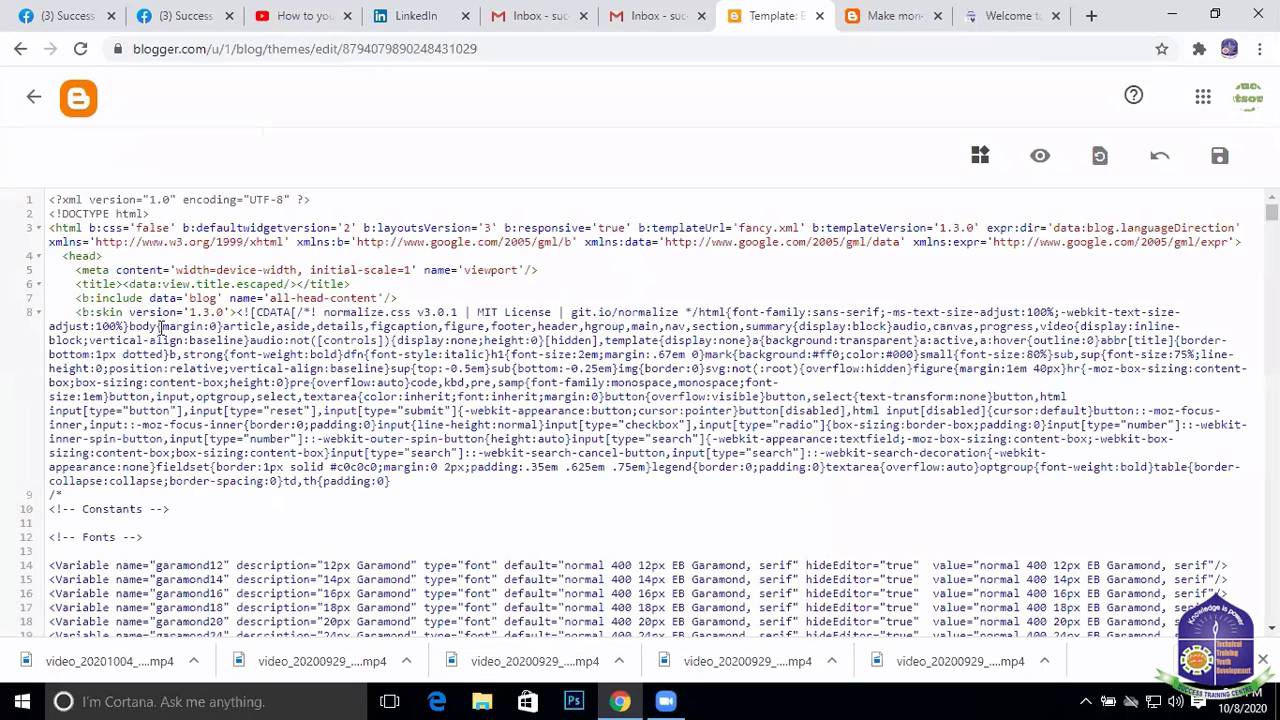
Look through the Soho Neon theme's HTML code down to its end and part of the way back up
{"action": "scroll", "coordinate": [162, 328], "scroll_direction": "down", "scroll_amount": 20}
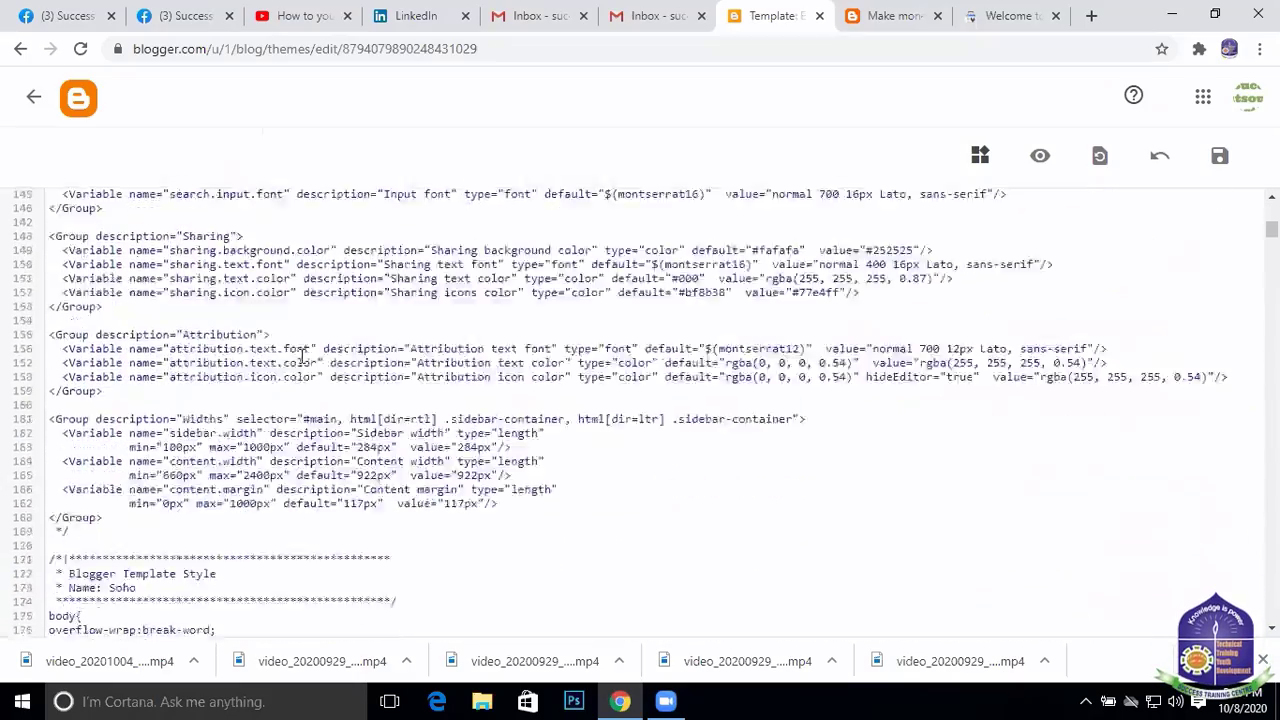
{"action": "scroll", "coordinate": [302, 355], "scroll_direction": "down", "scroll_amount": 20}
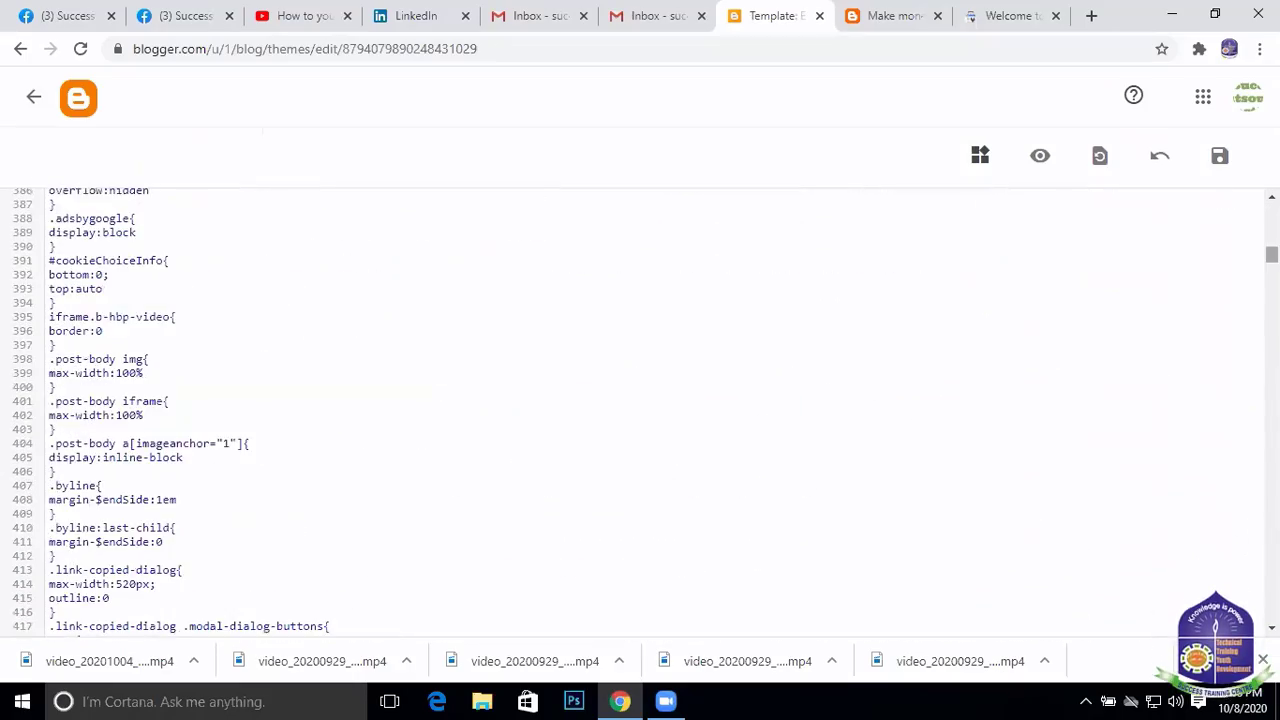
{"action": "scroll", "coordinate": [640, 410], "scroll_direction": "down", "scroll_amount": 20}
{"action": "key", "text": "ctrl+End"}
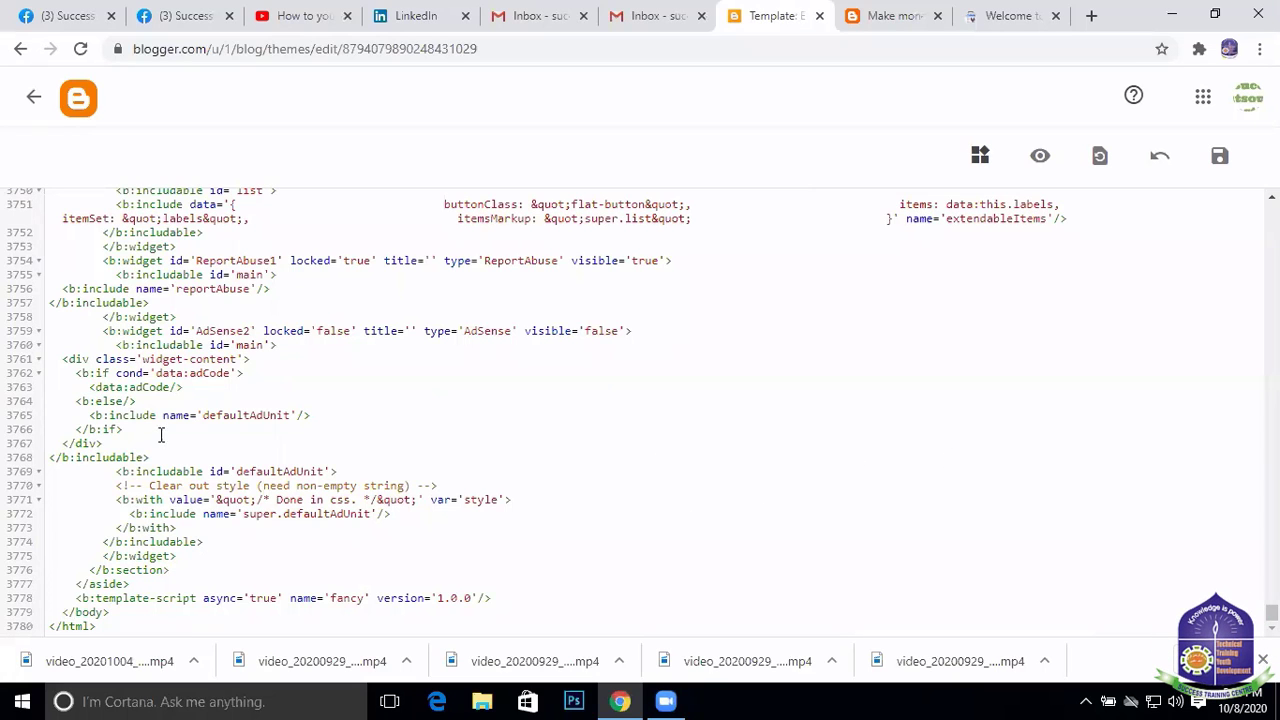
{"action": "scroll", "coordinate": [703, 434], "scroll_direction": "up", "scroll_amount": 20}
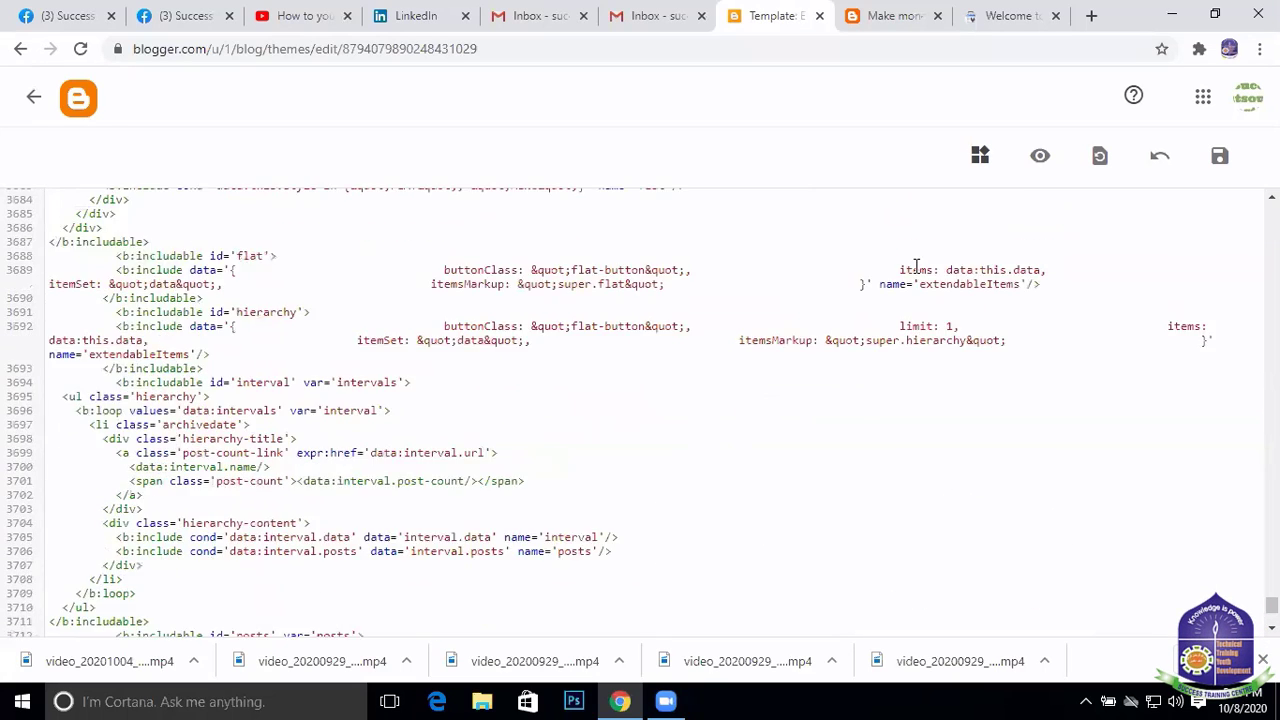
{"action": "scroll", "coordinate": [967, 204], "scroll_direction": "up", "scroll_amount": 4}
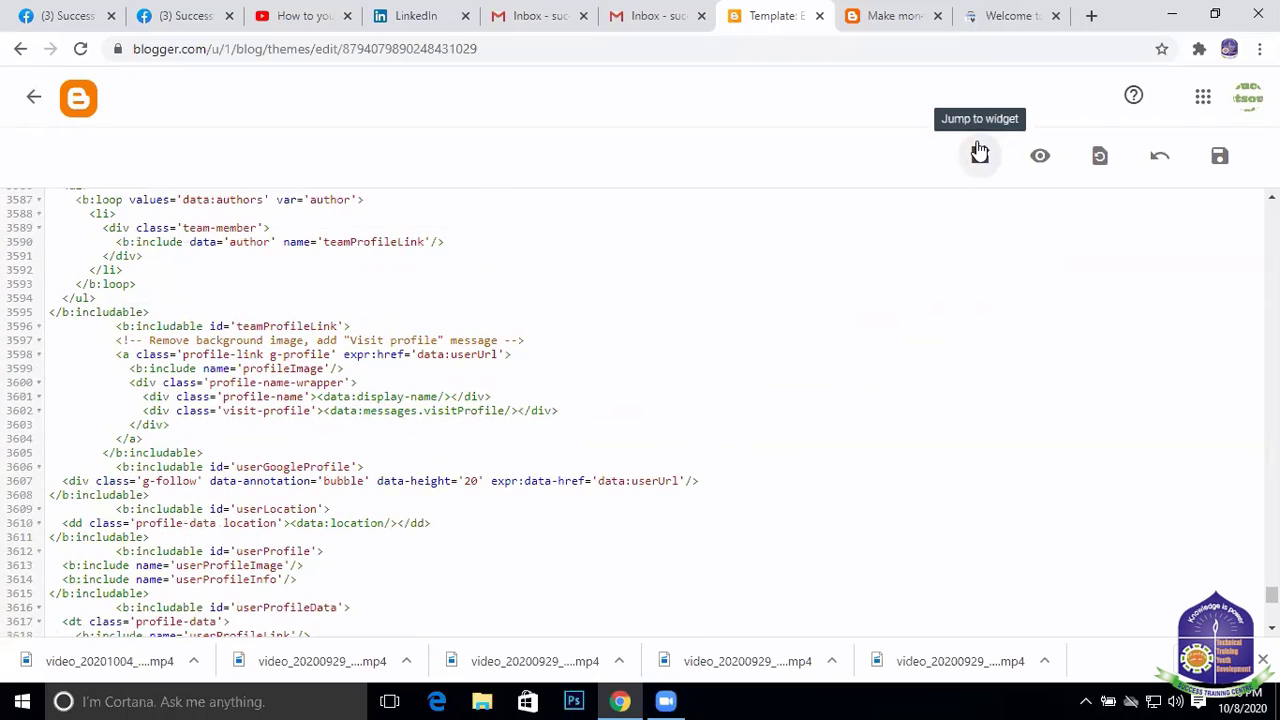
Preview the theme from the HTML editor and look through the blog page down to the footer
{"action": "left_click", "coordinate": [1041, 157]}
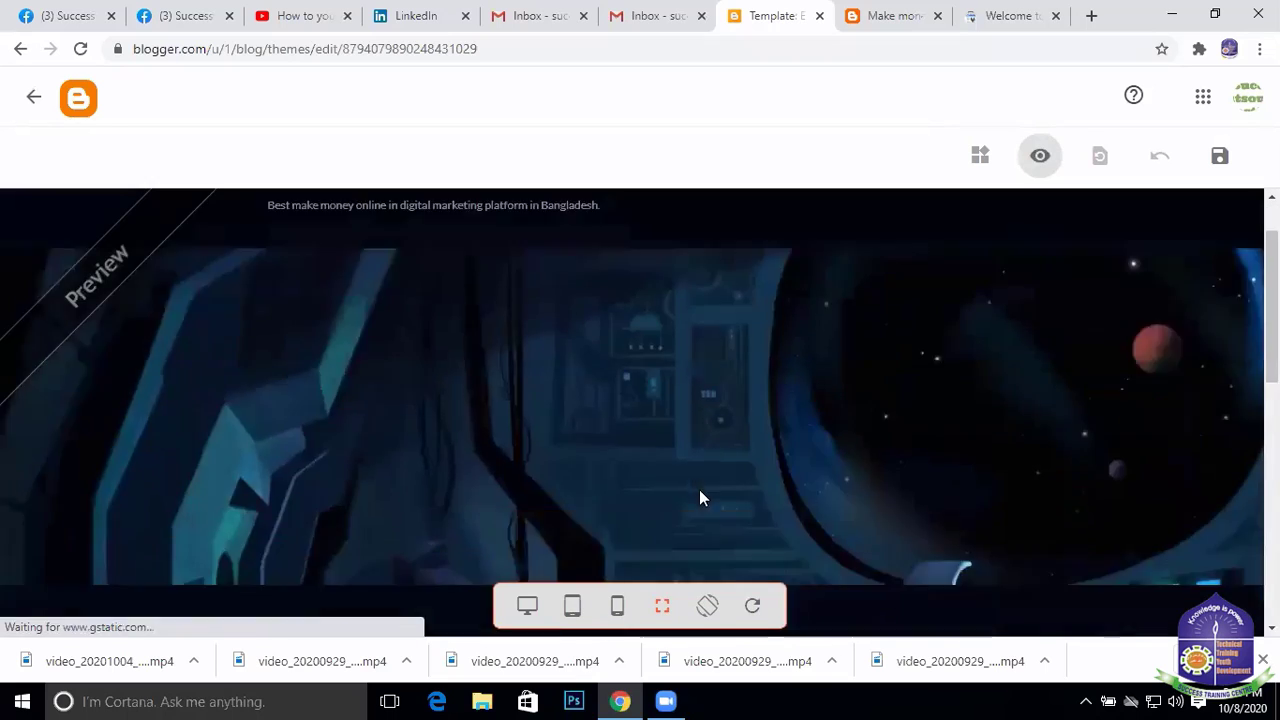
{"action": "scroll", "coordinate": [693, 484], "scroll_direction": "down", "scroll_amount": 3}
{"action": "scroll", "coordinate": [693, 480], "scroll_direction": "down", "scroll_amount": 3}
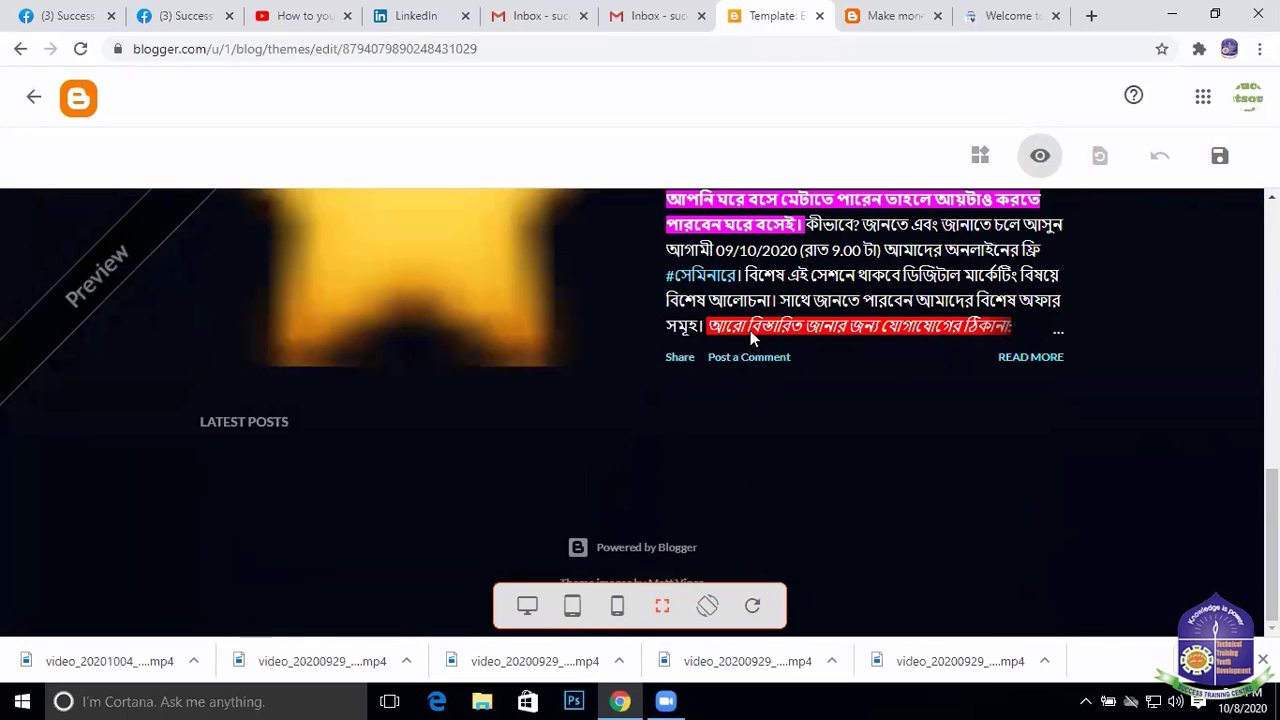
{"action": "scroll", "coordinate": [1145, 224], "scroll_direction": "up", "scroll_amount": 3}
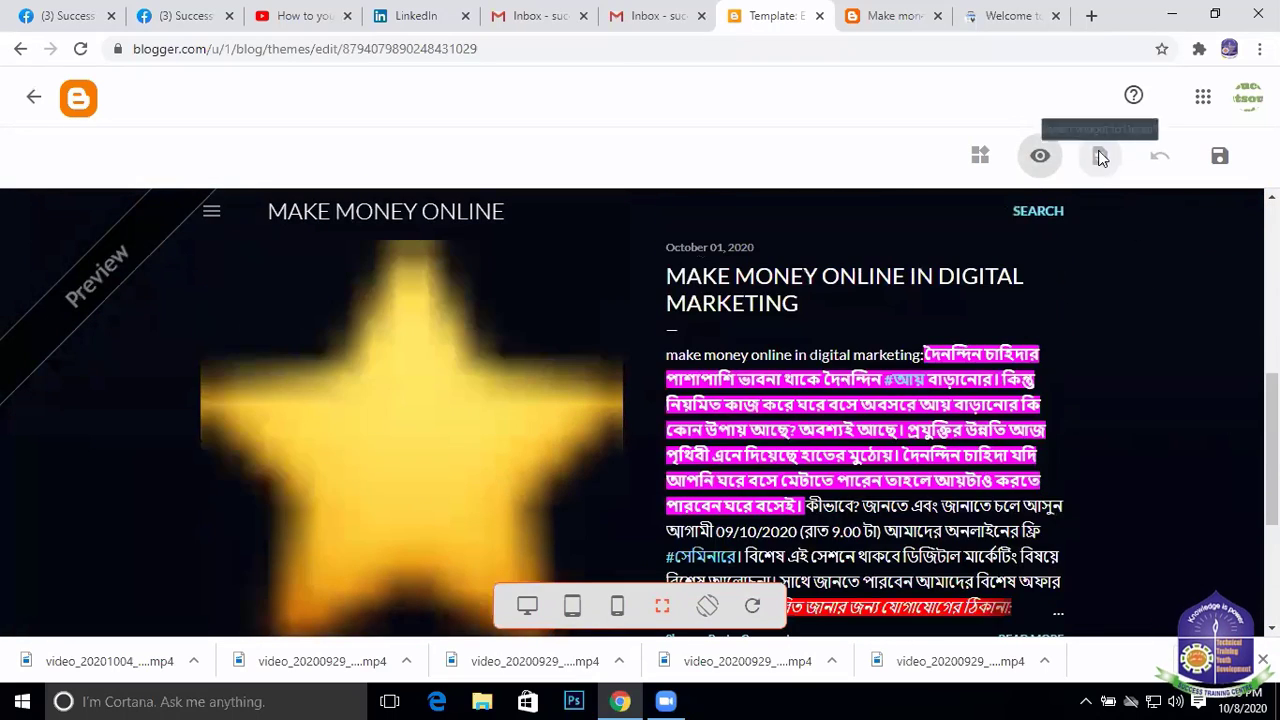
Save the theme's HTML and close the Blogger theme editor
{"action": "left_click", "coordinate": [1220, 158]}
{"action": "scroll", "coordinate": [242, 330], "scroll_direction": "down", "scroll_amount": 2}
{"action": "scroll", "coordinate": [242, 330], "scroll_direction": "down", "scroll_amount": 1}
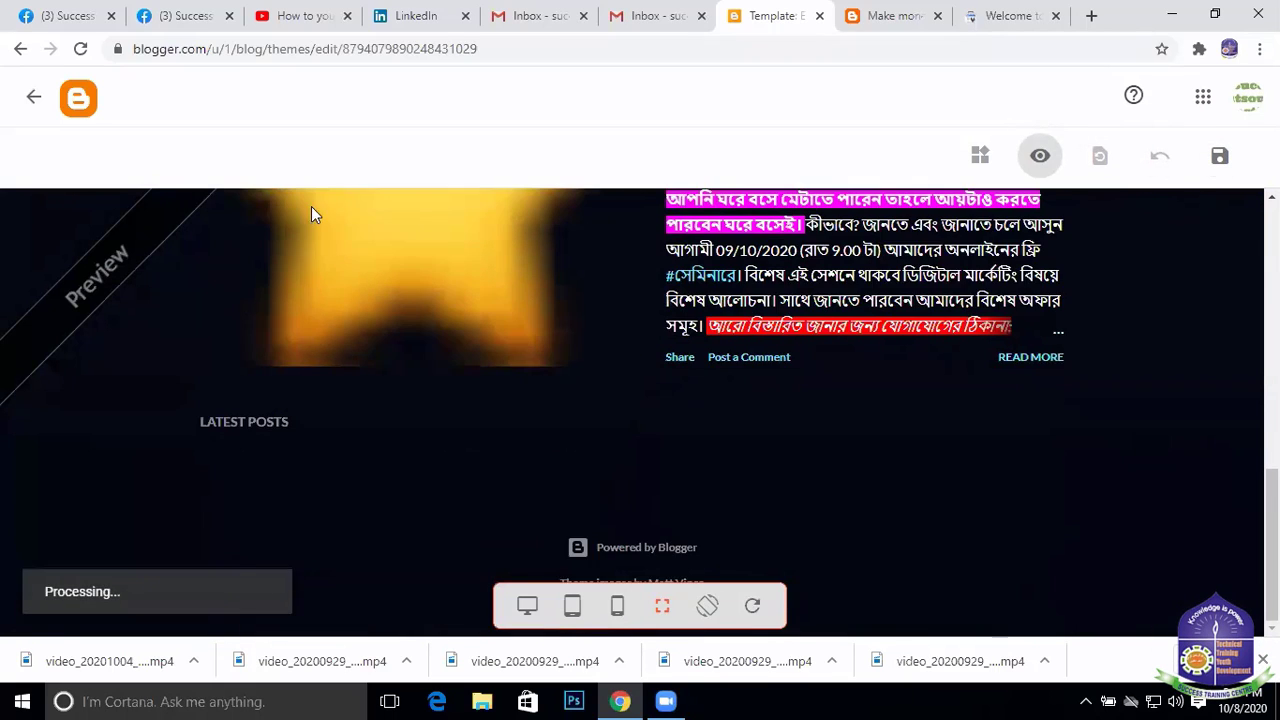
{"action": "left_click", "coordinate": [817, 17]}
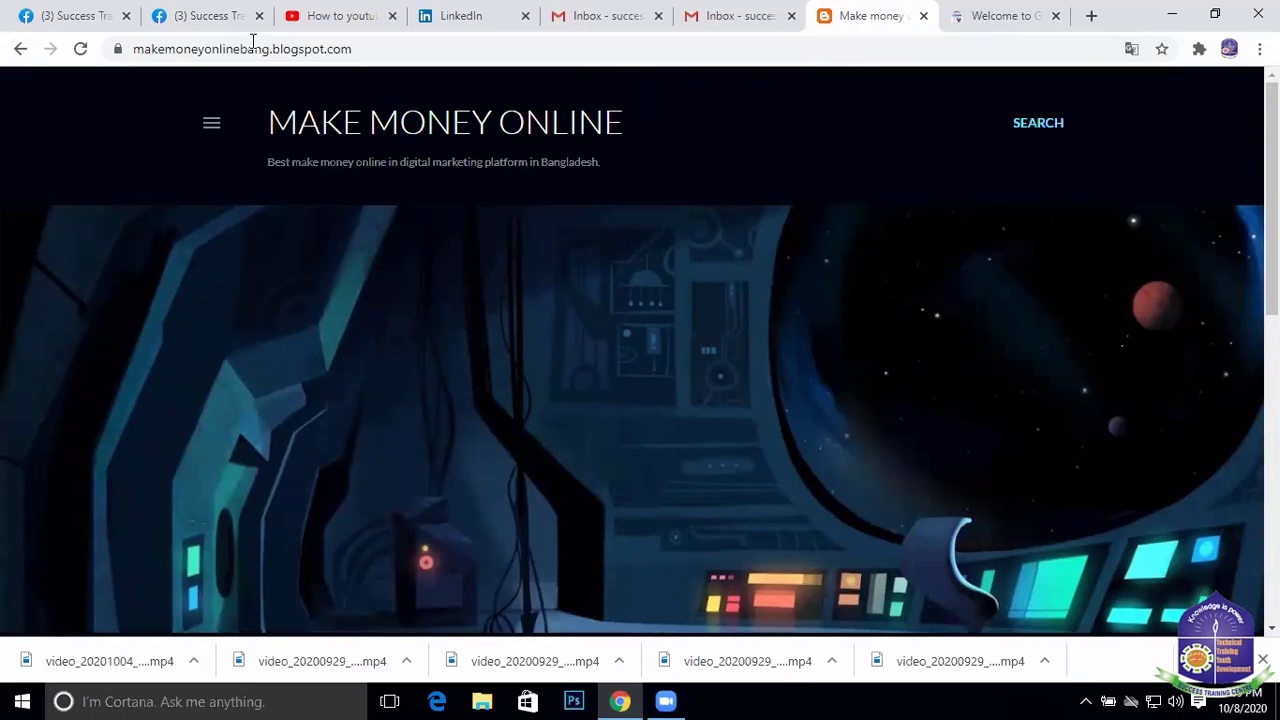
Switch to the Google Search Console welcome page and examine the Domain and URL prefix property types
{"action": "left_click", "coordinate": [17, 51]}
{"action": "left_click", "coordinate": [1000, 22]}
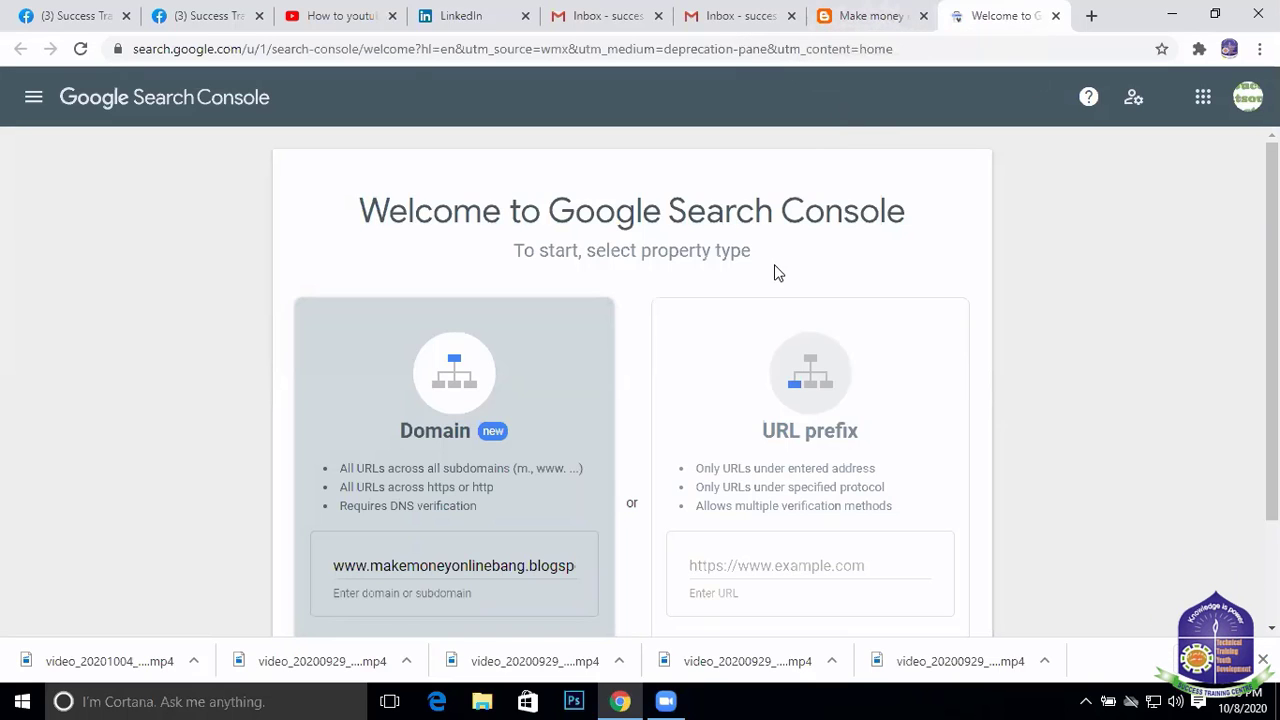
{"action": "scroll", "coordinate": [624, 240], "scroll_direction": "down", "scroll_amount": 2}
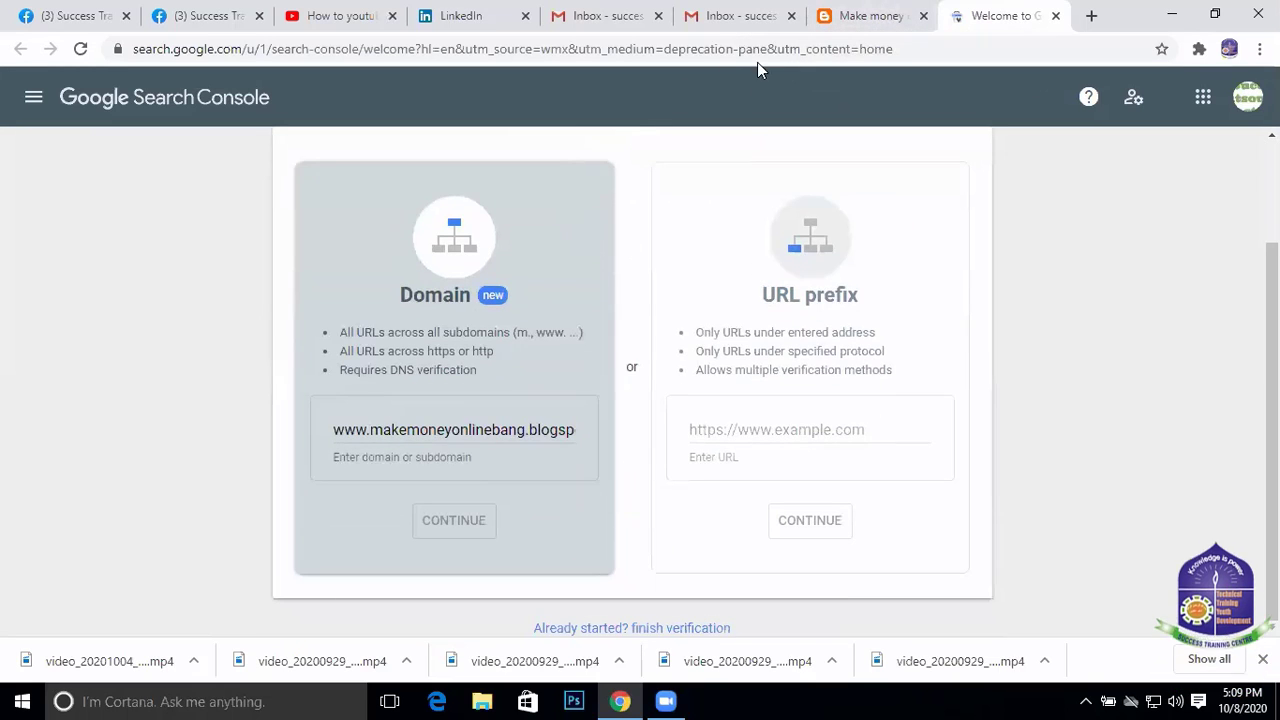
{"action": "left_click", "coordinate": [858, 18]}
{"action": "left_click", "coordinate": [740, 17]}
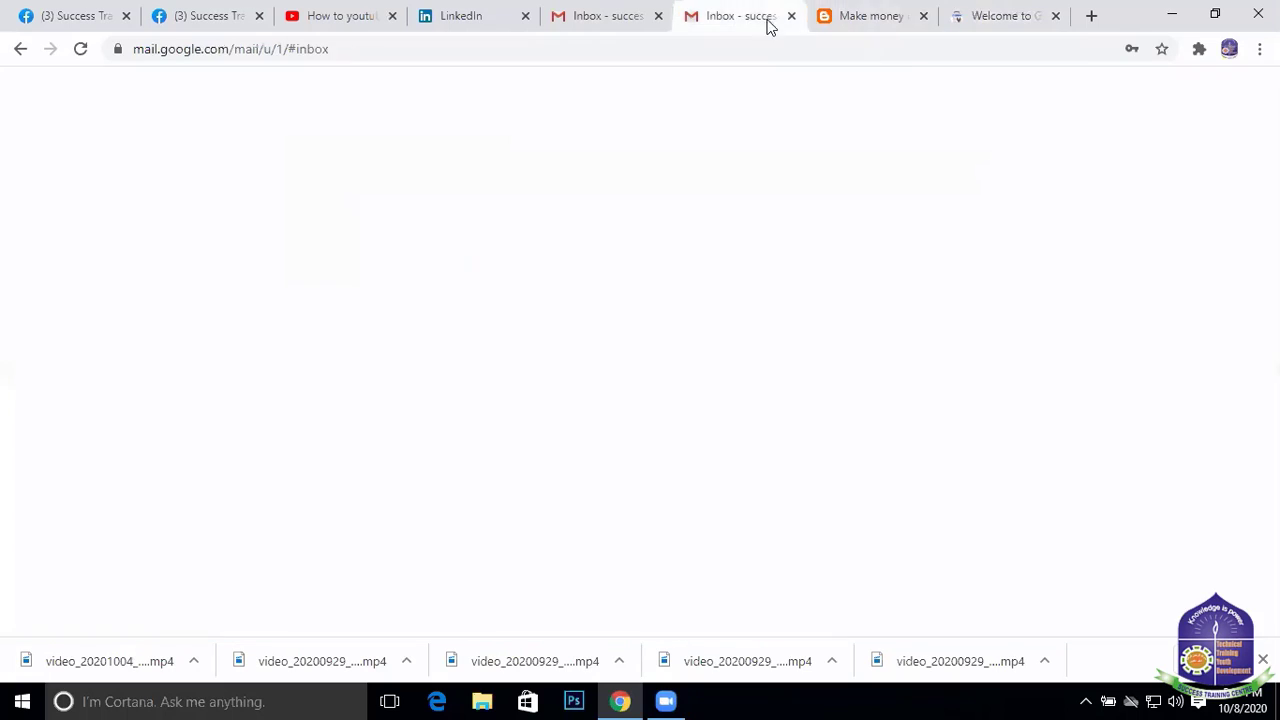
{"action": "left_click", "coordinate": [863, 16]}
{"action": "left_click", "coordinate": [1003, 17]}
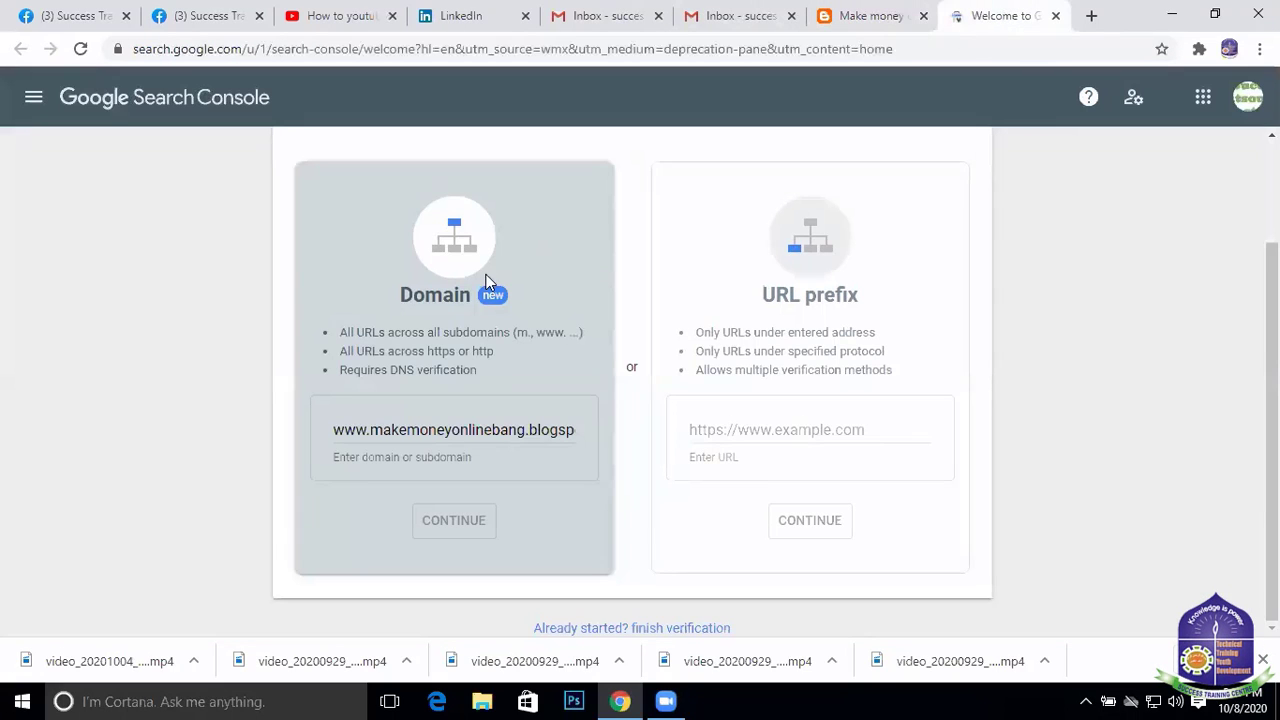